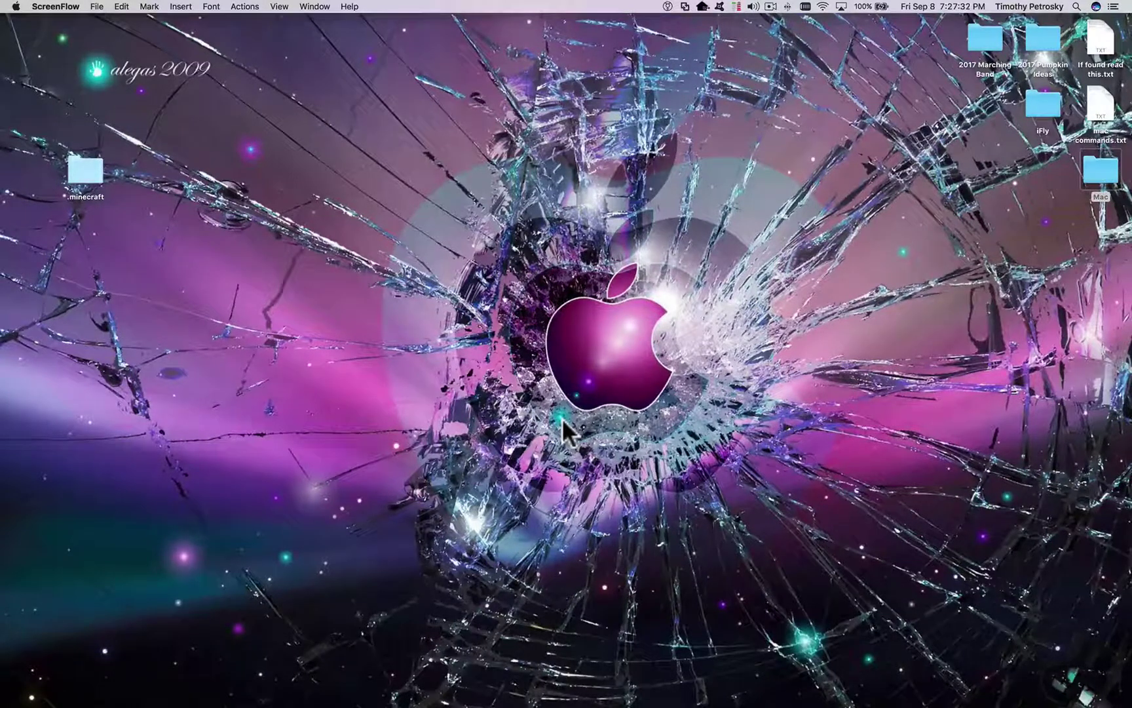
# Step: Show the Dock and preview the contents of the Documents stack, leaving it closed again
pyautogui.press('super+Tab')
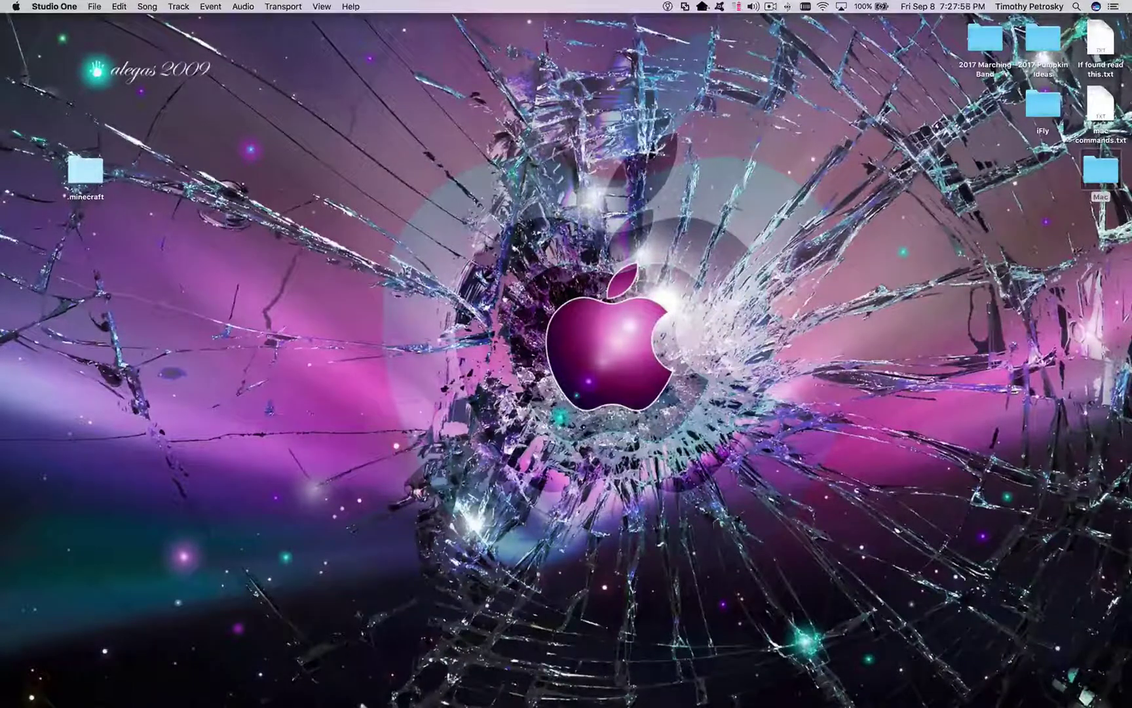
pyautogui.moveTo(361, 704)
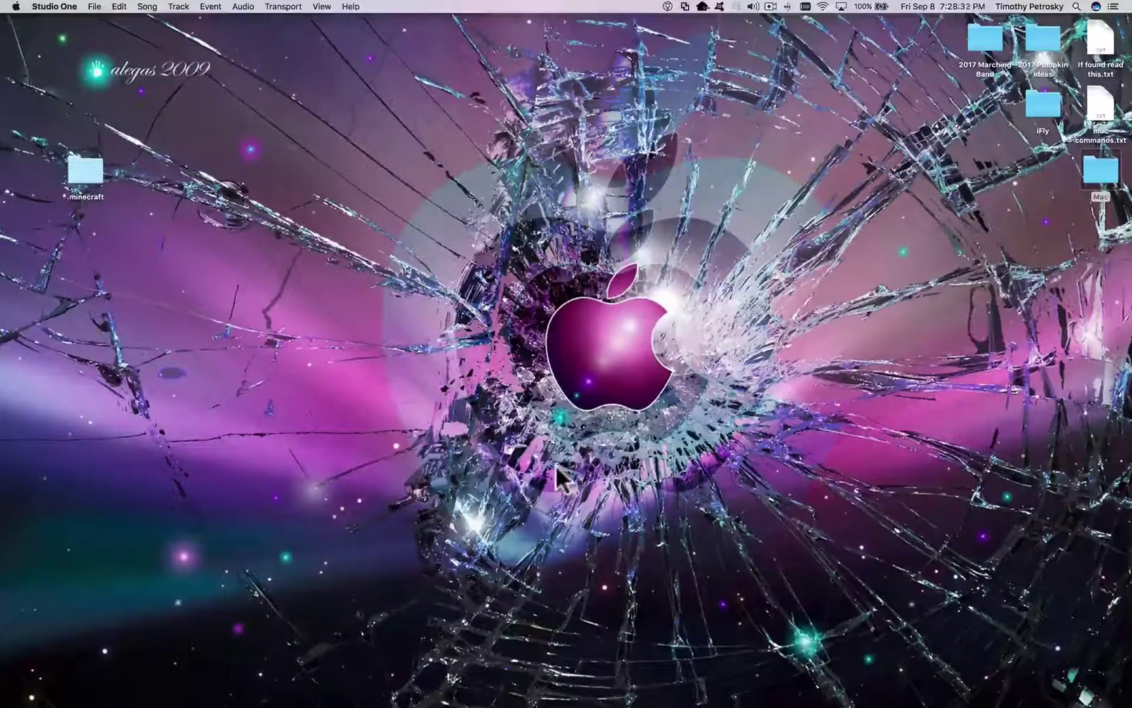
pyautogui.moveTo(542, 705)
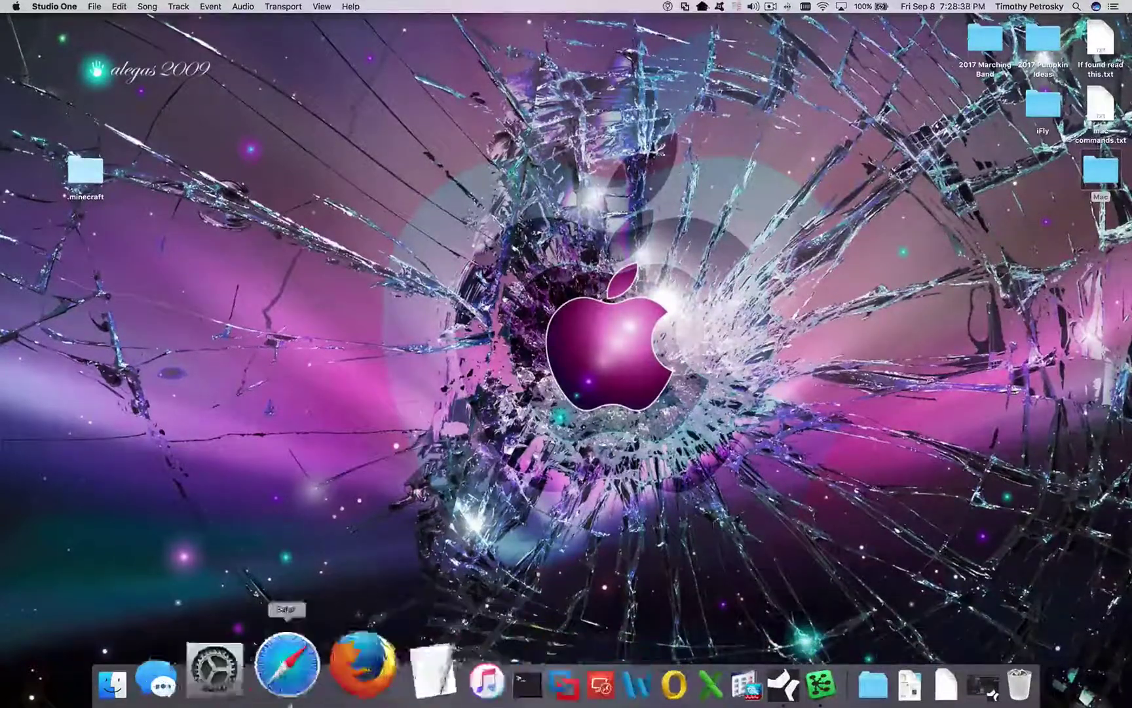
pyautogui.click(800, 677)
pyautogui.click(799, 678)
pyautogui.click(830, 688)
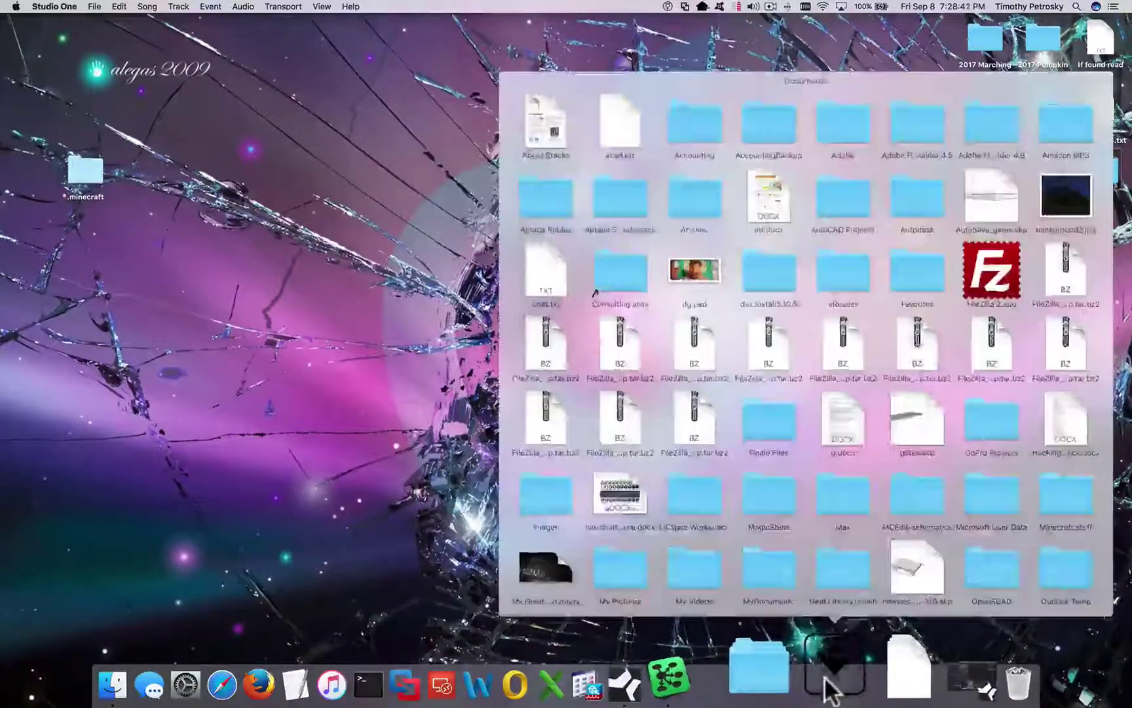
pyautogui.click(829, 687)
pyautogui.click(859, 688)
pyautogui.click(847, 695)
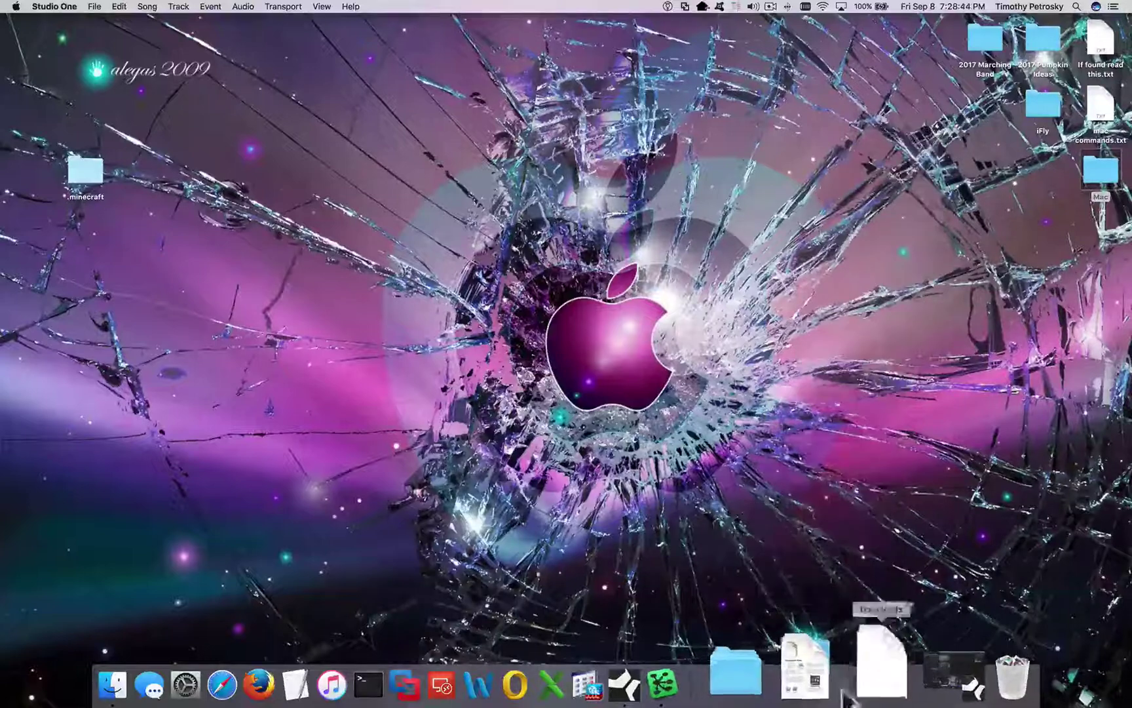
# Step: Bring the Finder forward, launch Microsoft Word with a new blank document, and centre its window on the desktop
pyautogui.click(315, 356)
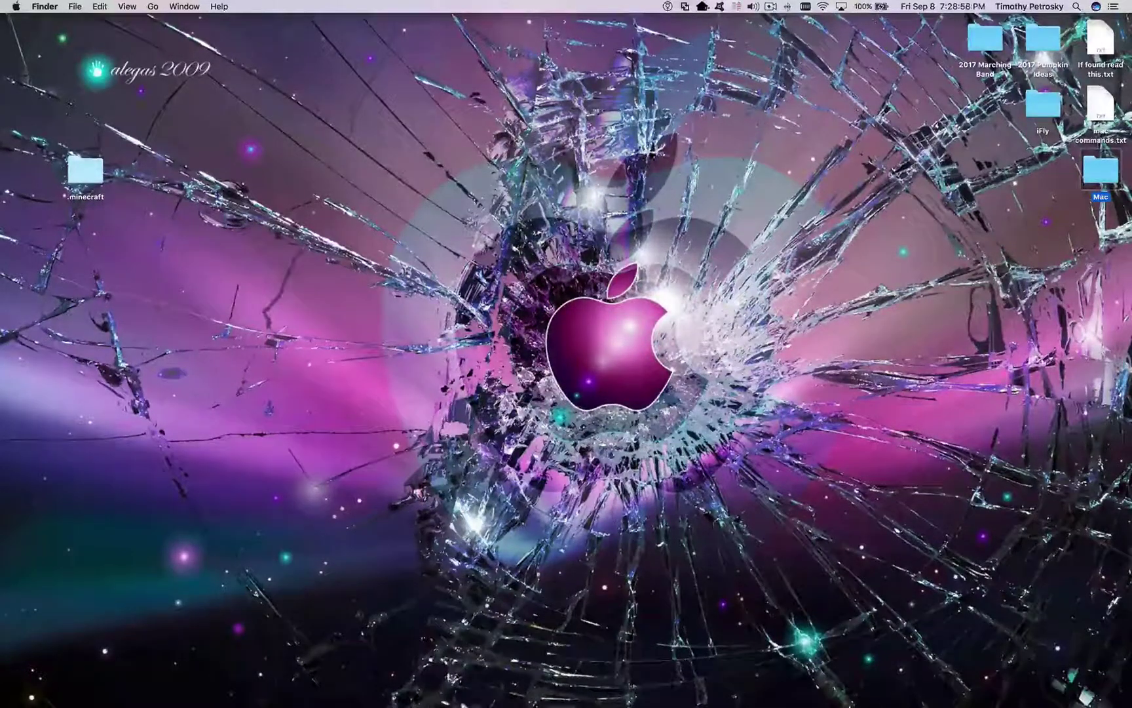
pyautogui.moveTo(429, 701)
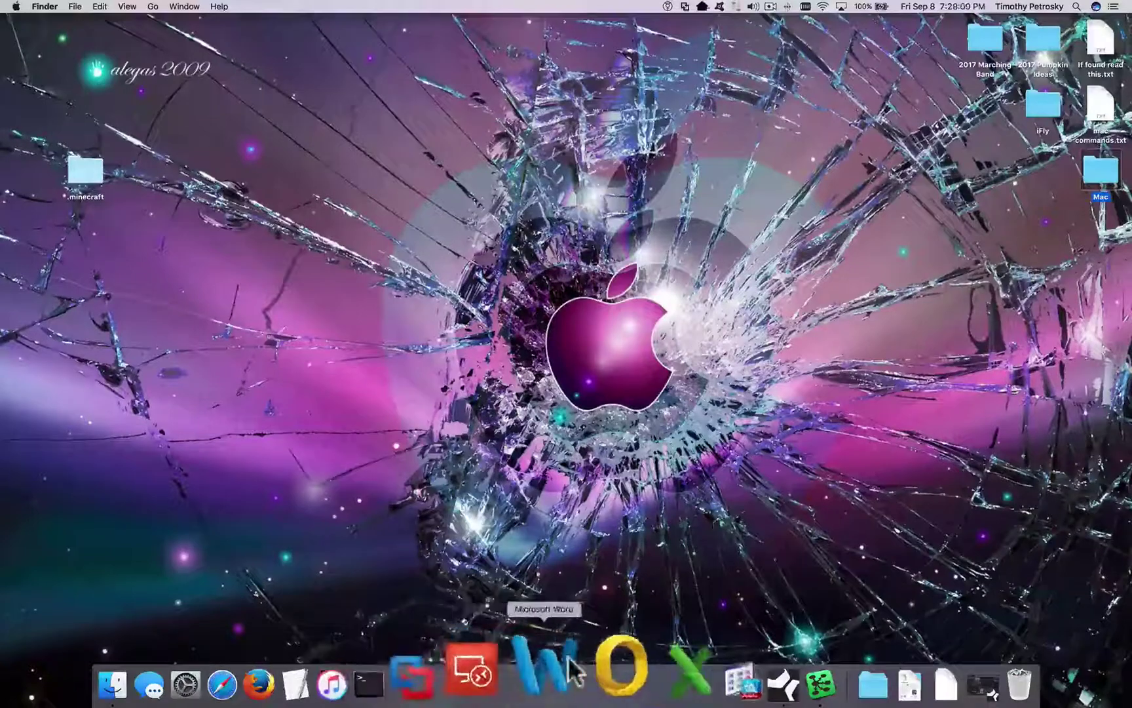
pyautogui.click(550, 678)
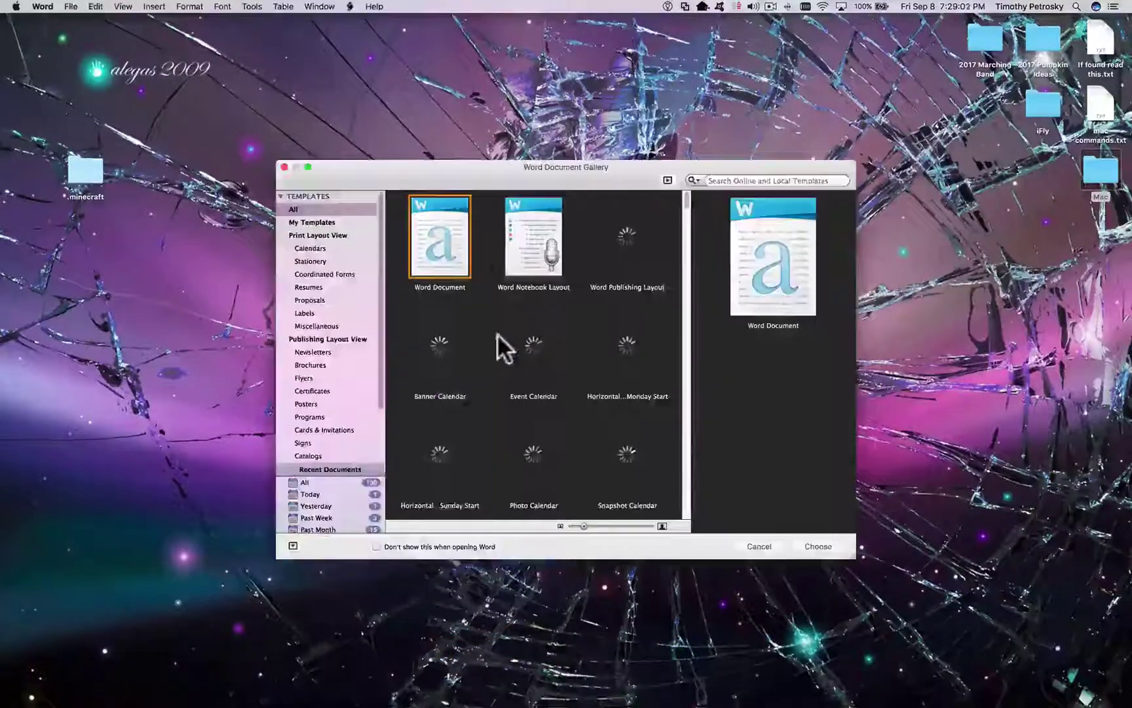
pyautogui.press('Escape')
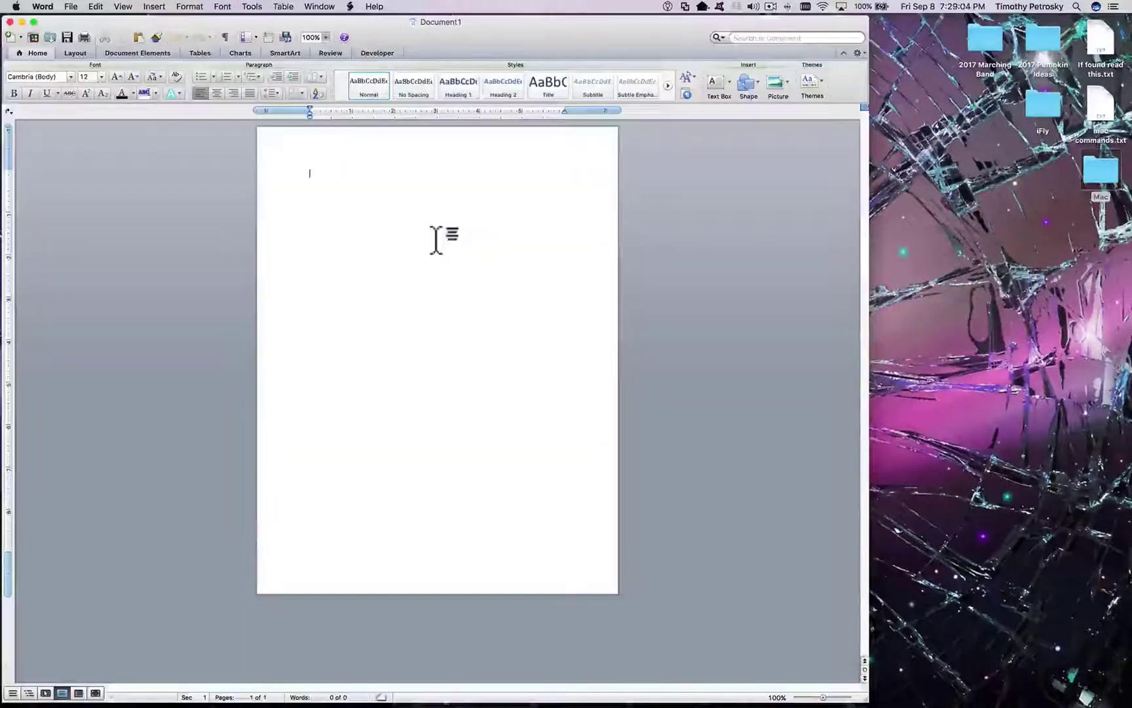
pyautogui.moveTo(379, 39); pyautogui.dragTo(546, 39)
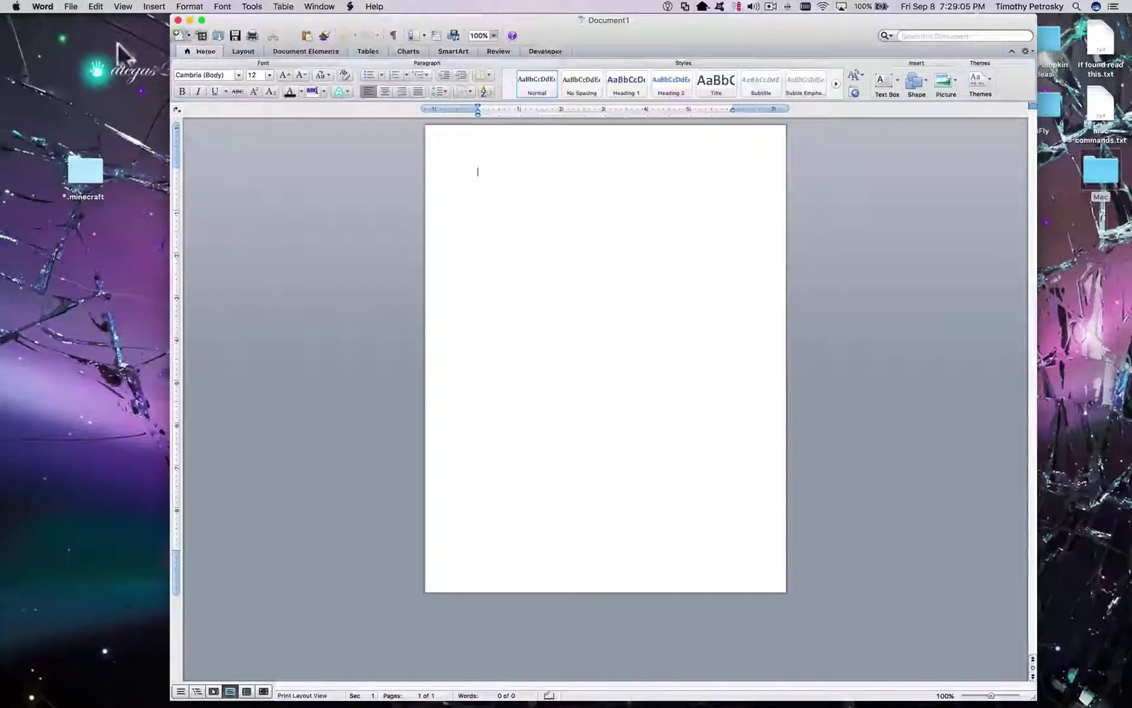
# Step: Look through the file, application and system commands available while Word is active, without choosing any
pyautogui.click(74, 3)
pyautogui.moveTo(122, 6)
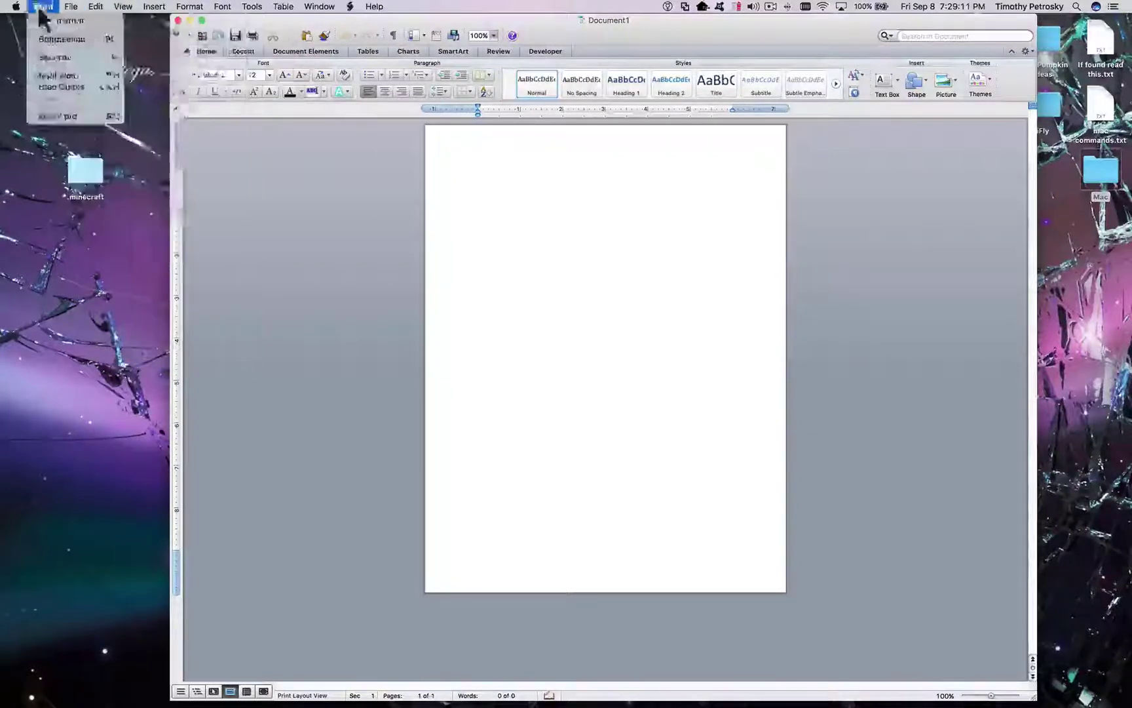
pyautogui.moveTo(16, 7)
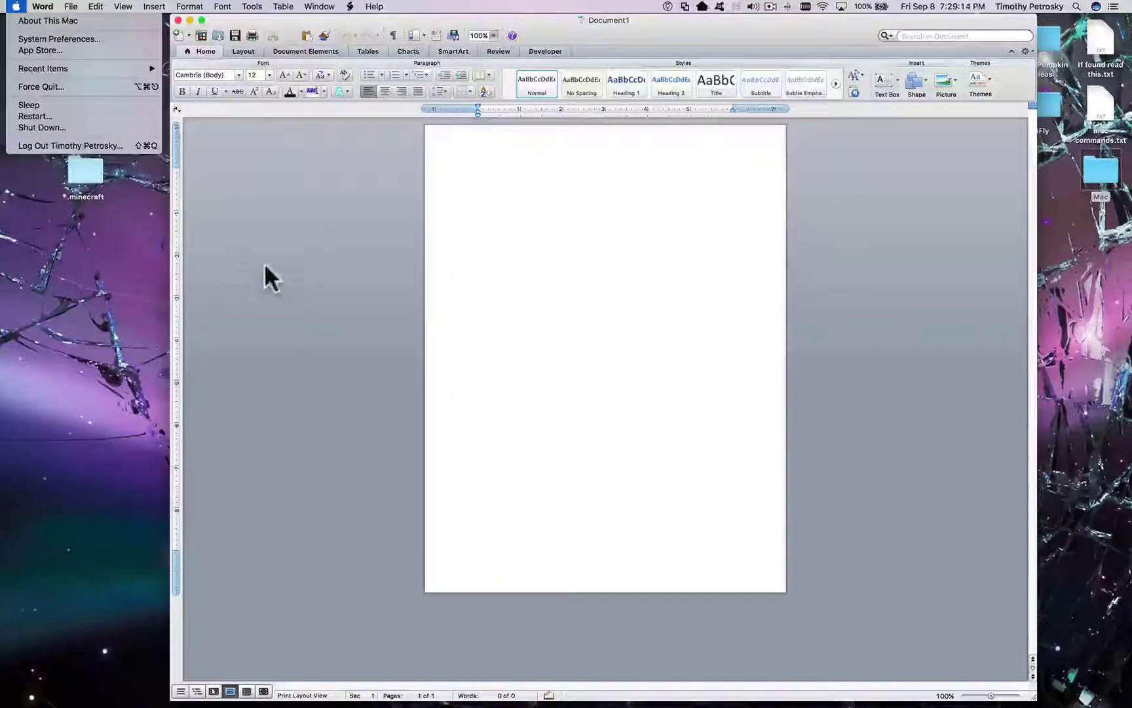
pyautogui.click(354, 237)
# Step: Reposition the blank document's window, switching focus to the Finder desktop and back to Word in between
pyautogui.moveTo(595, 26); pyautogui.dragTo(597, 58)
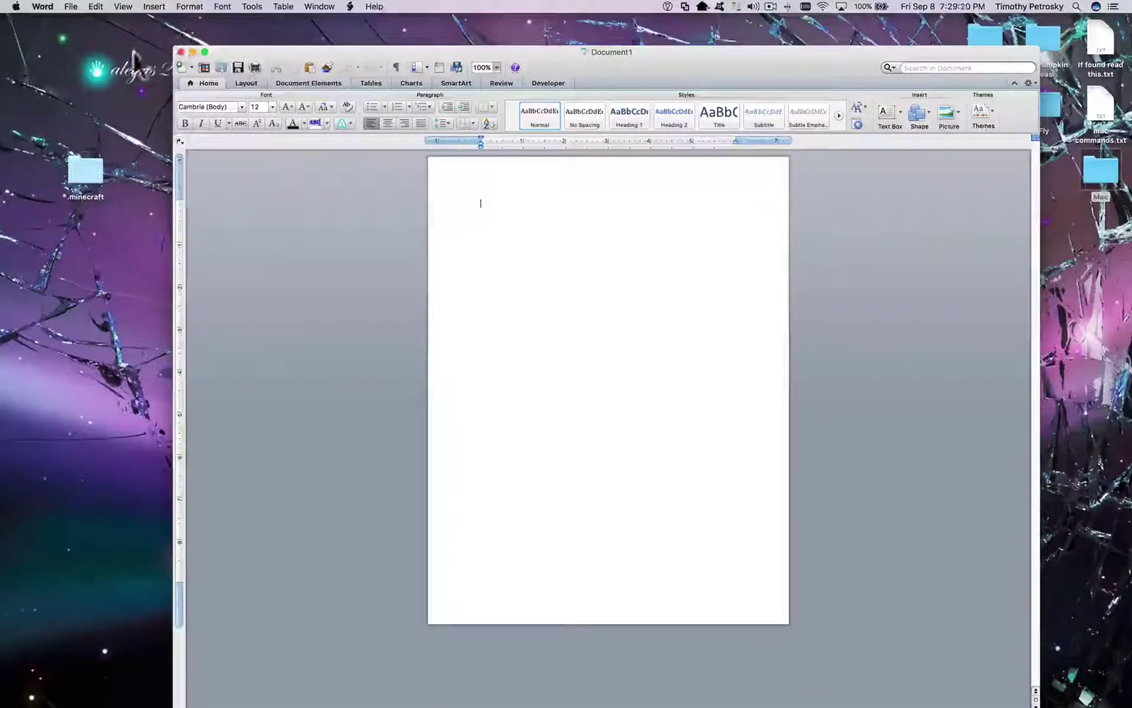
pyautogui.click(89, 101)
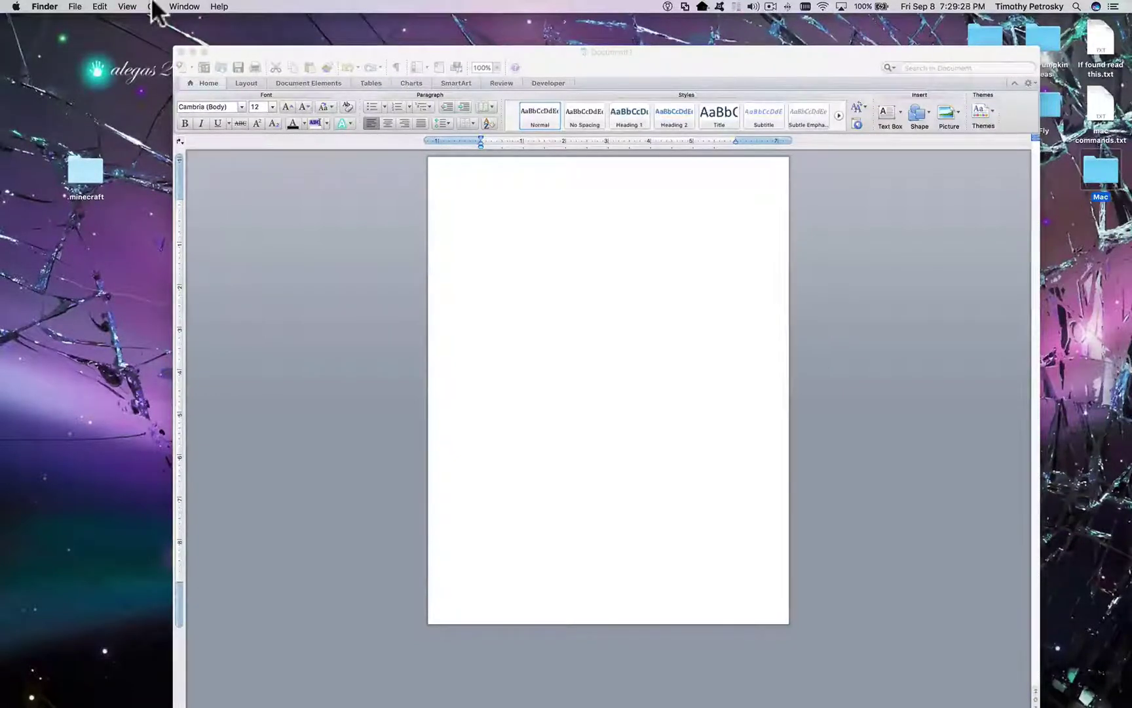
pyautogui.click(543, 47)
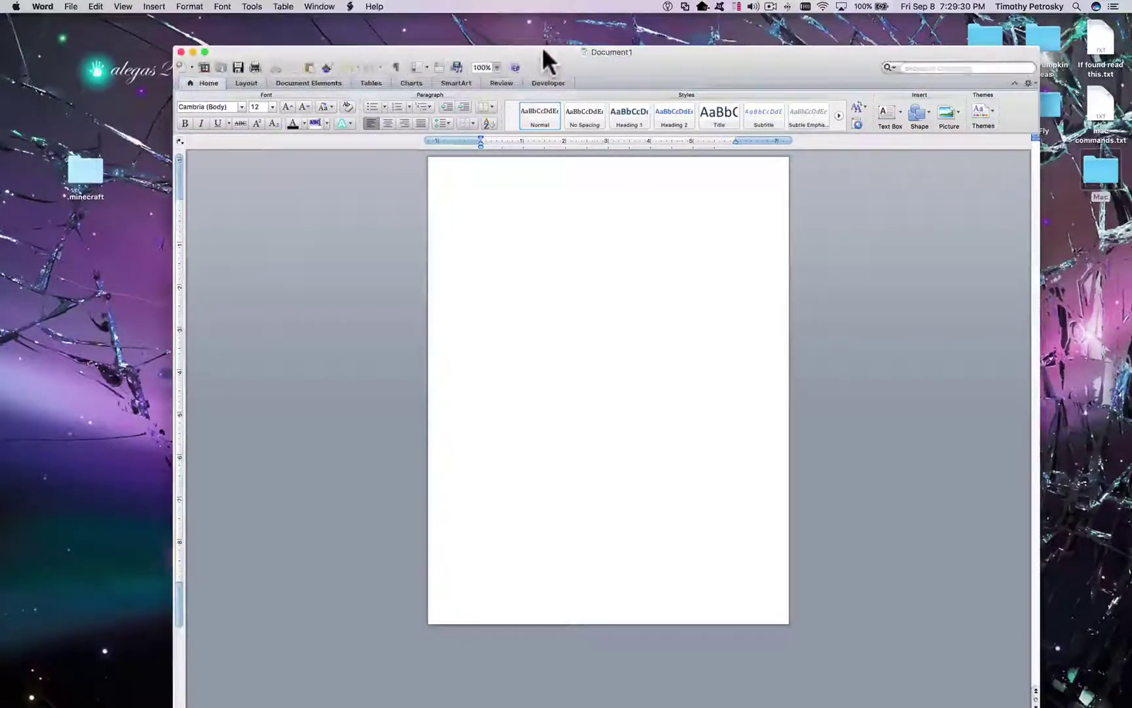
pyautogui.moveTo(558, 56); pyautogui.dragTo(537, 35)
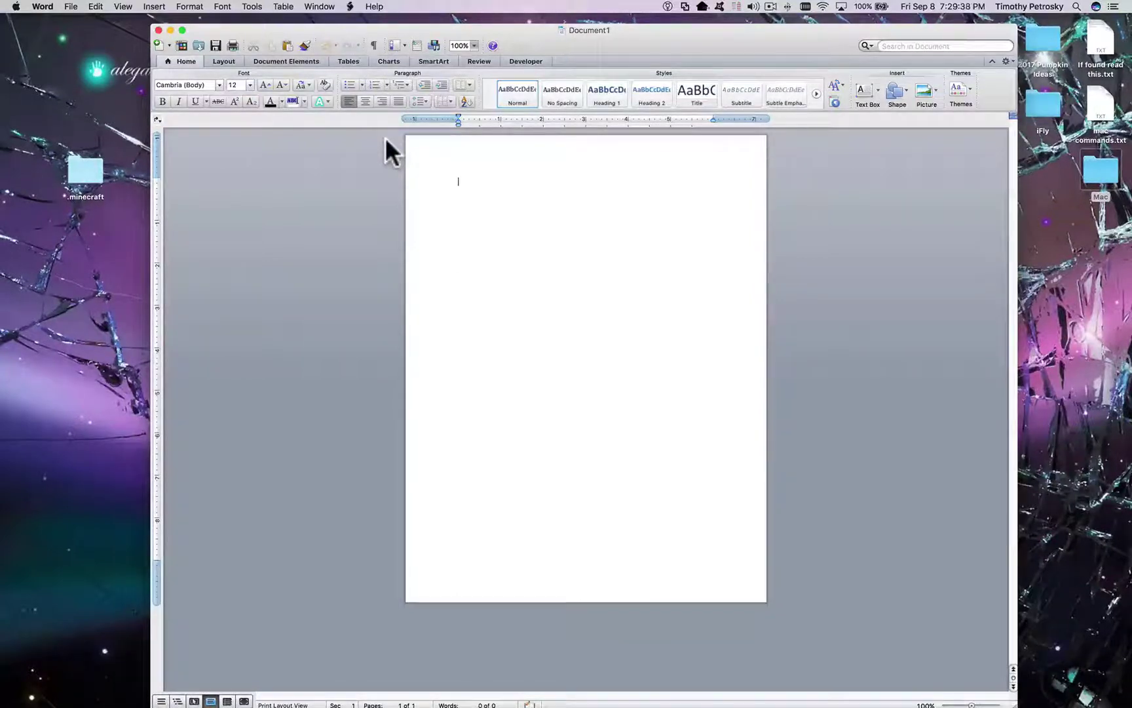
# Step: Close the blank document's window without quitting Word, and switch to the Finder
pyautogui.moveTo(406, 706)
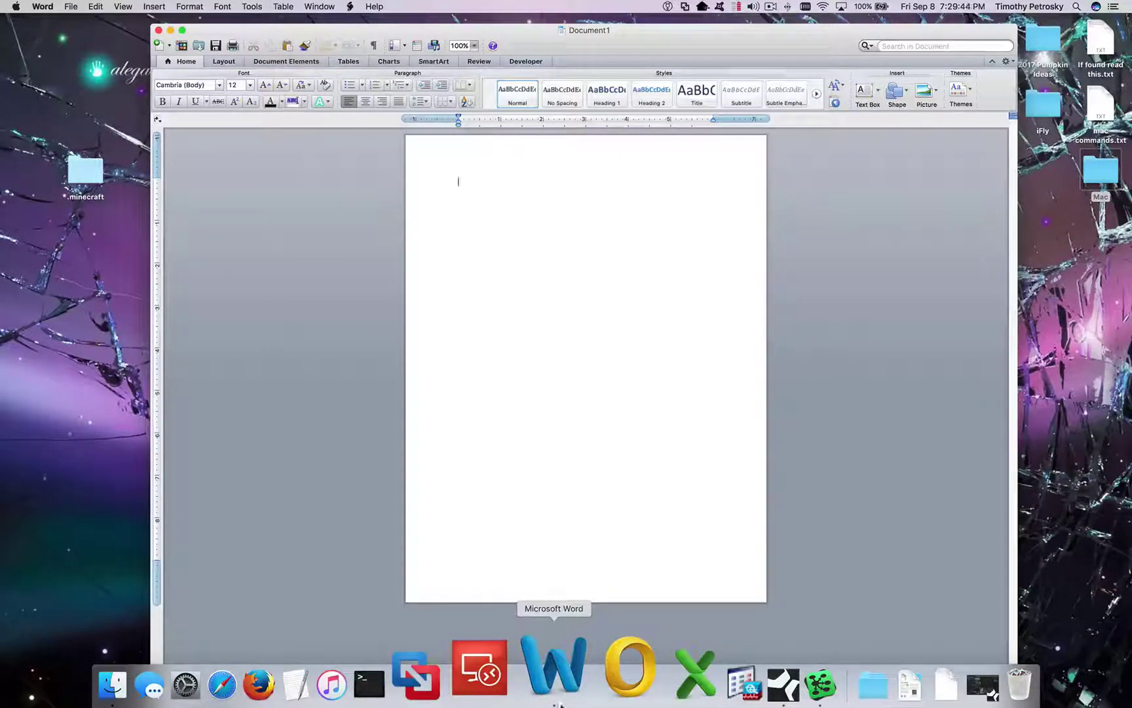
pyautogui.click(158, 31)
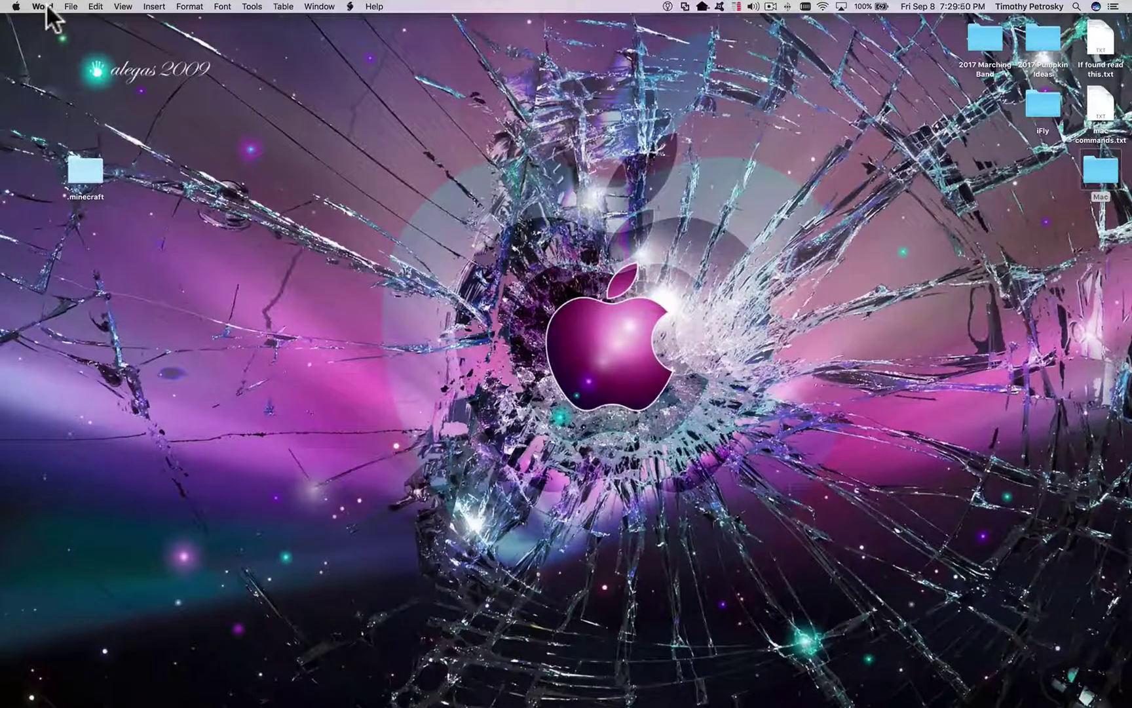
pyautogui.moveTo(635, 705)
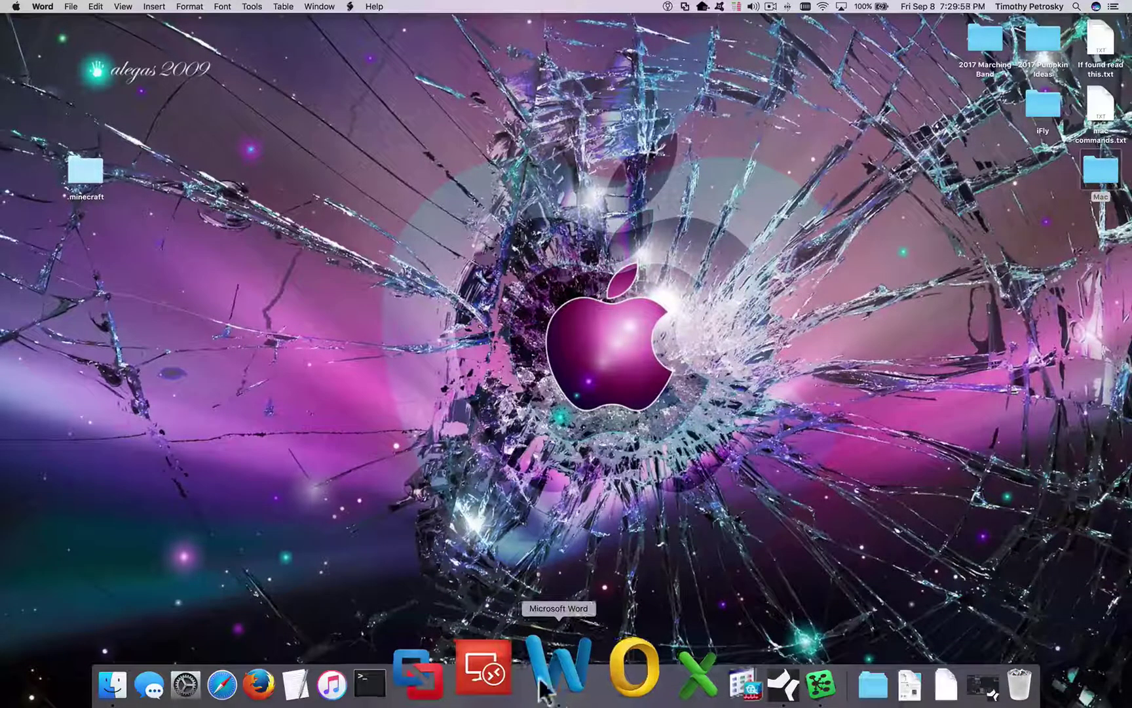
pyautogui.click(116, 239)
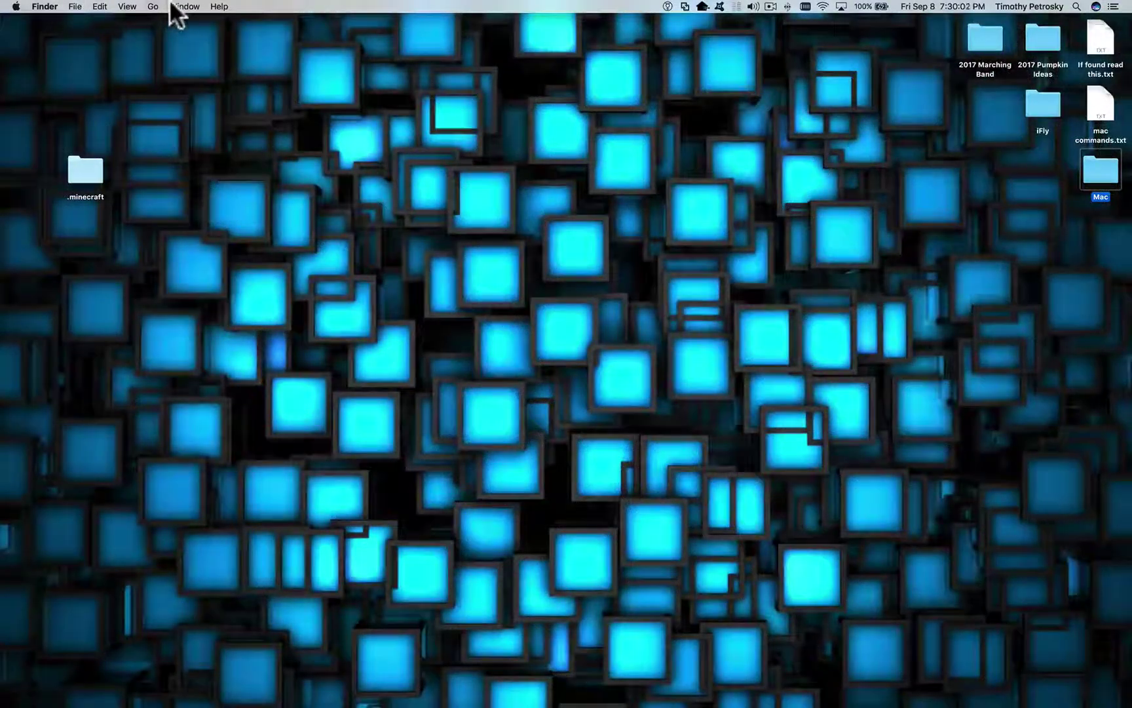
# Step: Examine the options the Dock offers for the running Microsoft Word, including Hide and Quit
pyautogui.moveTo(544, 704)
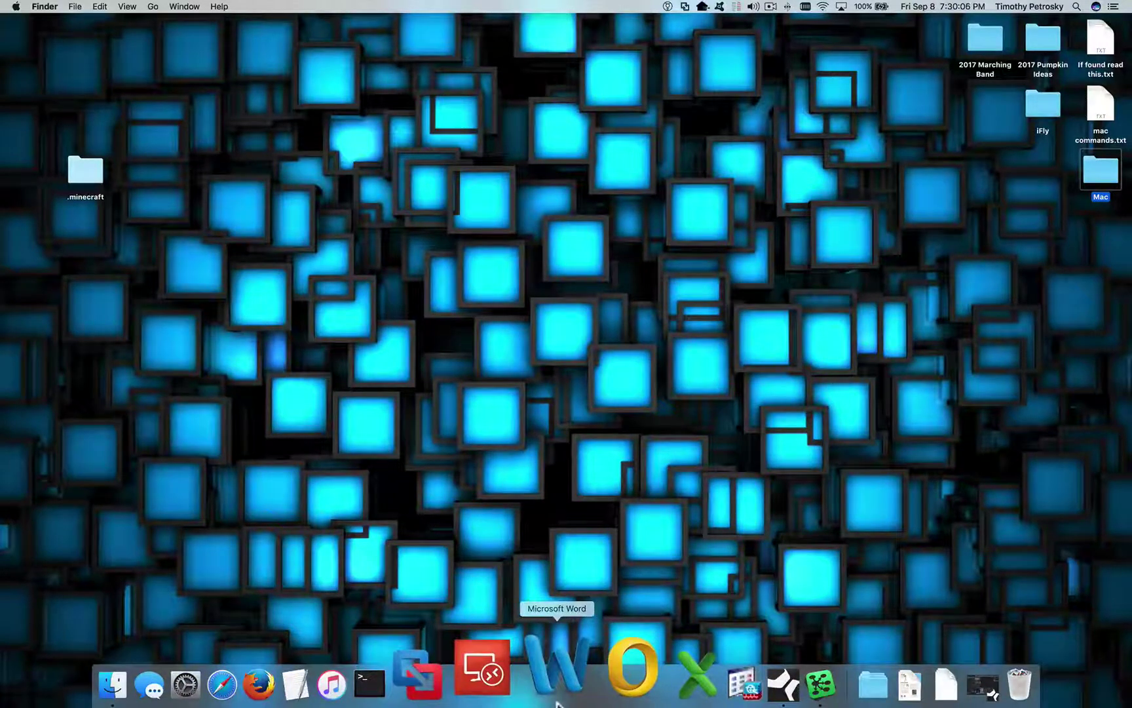
pyautogui.click(558, 685)
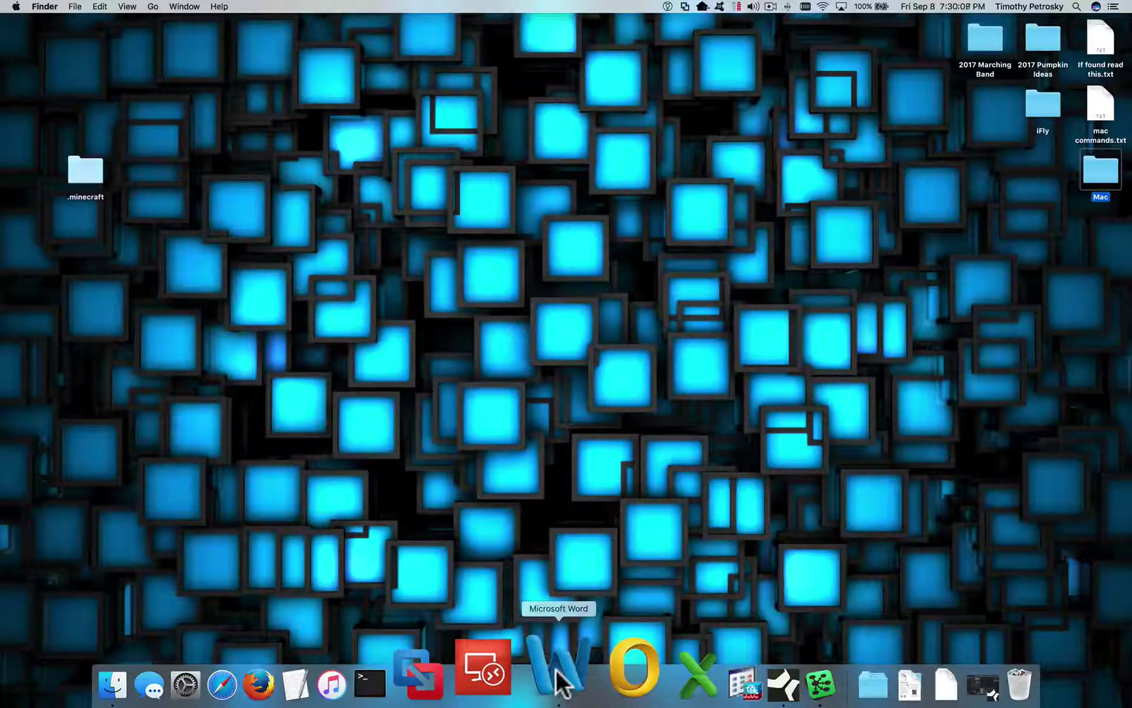
pyautogui.rightClick(556, 670)
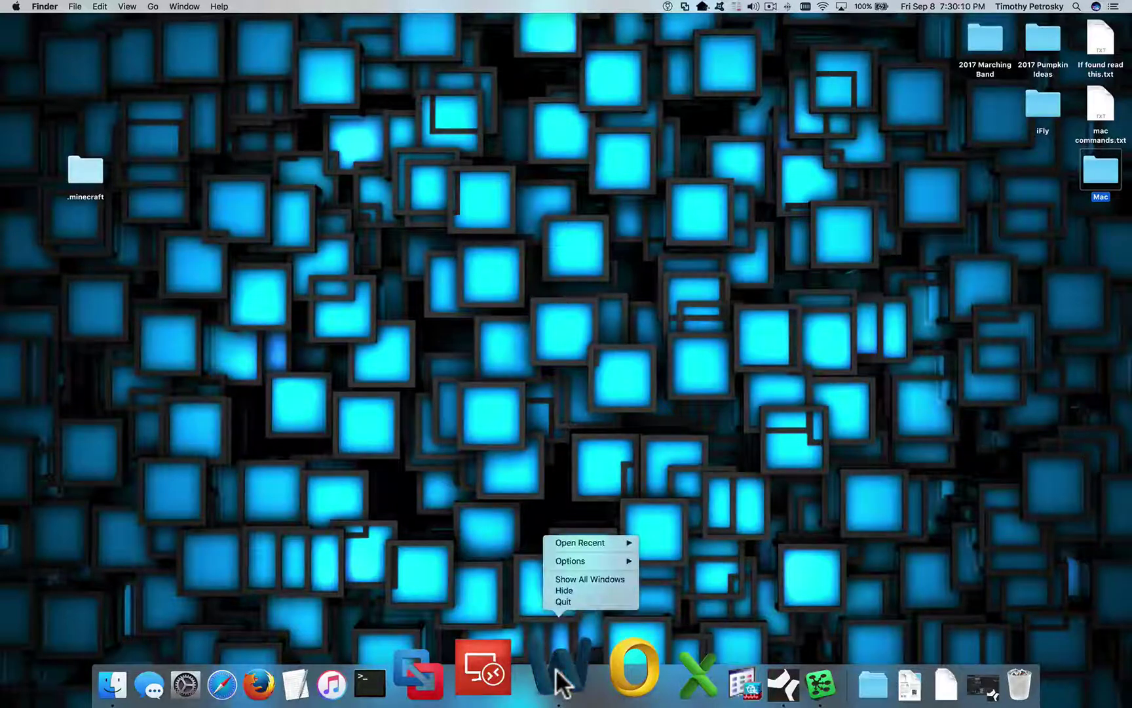
pyautogui.click(658, 483)
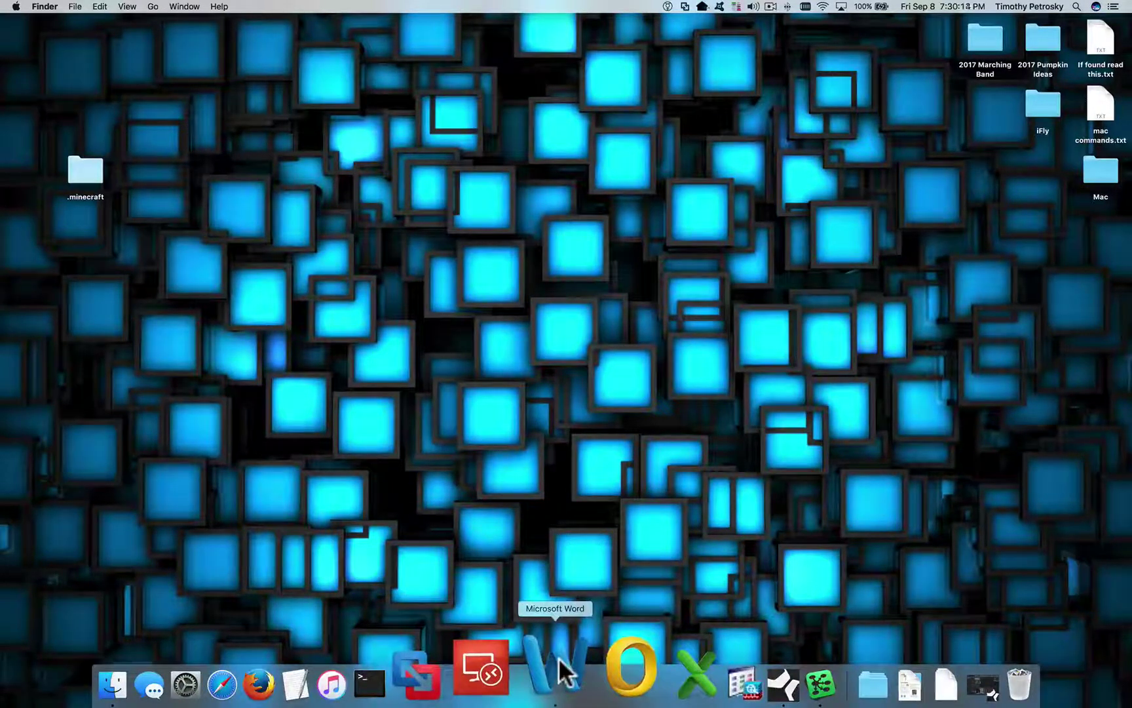
pyautogui.rightClick(558, 657)
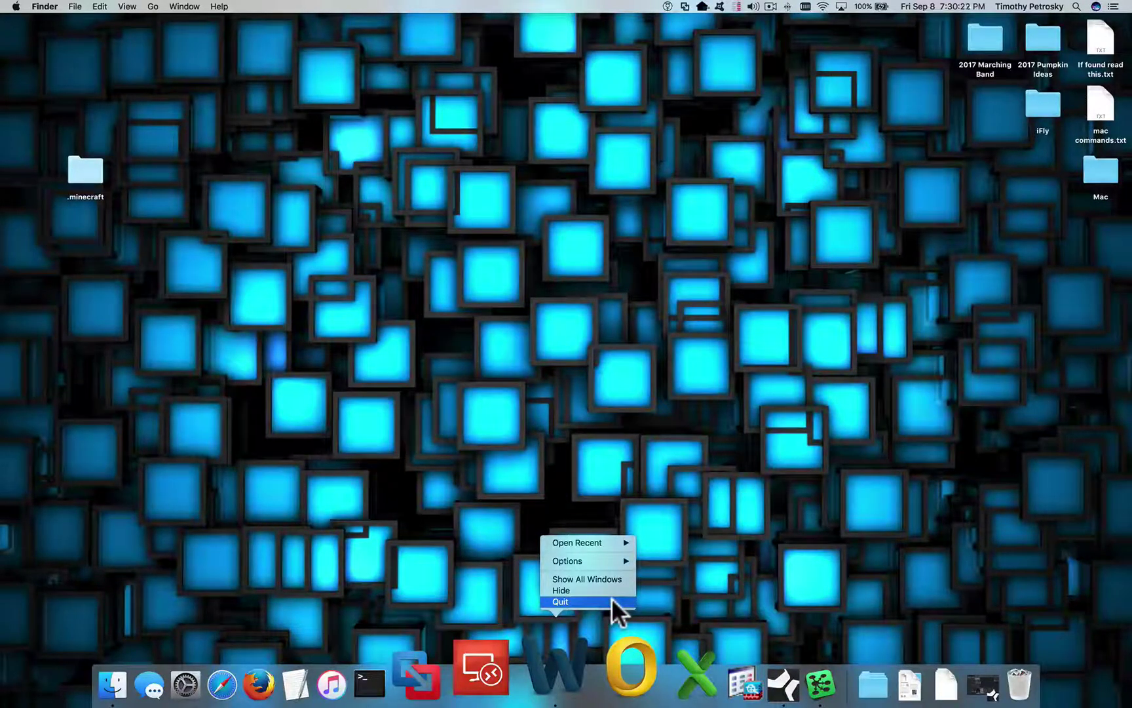
# Step: Return to Word, create a document from the Word Document template, and review the Close and Quit Word commands
pyautogui.click(567, 654)
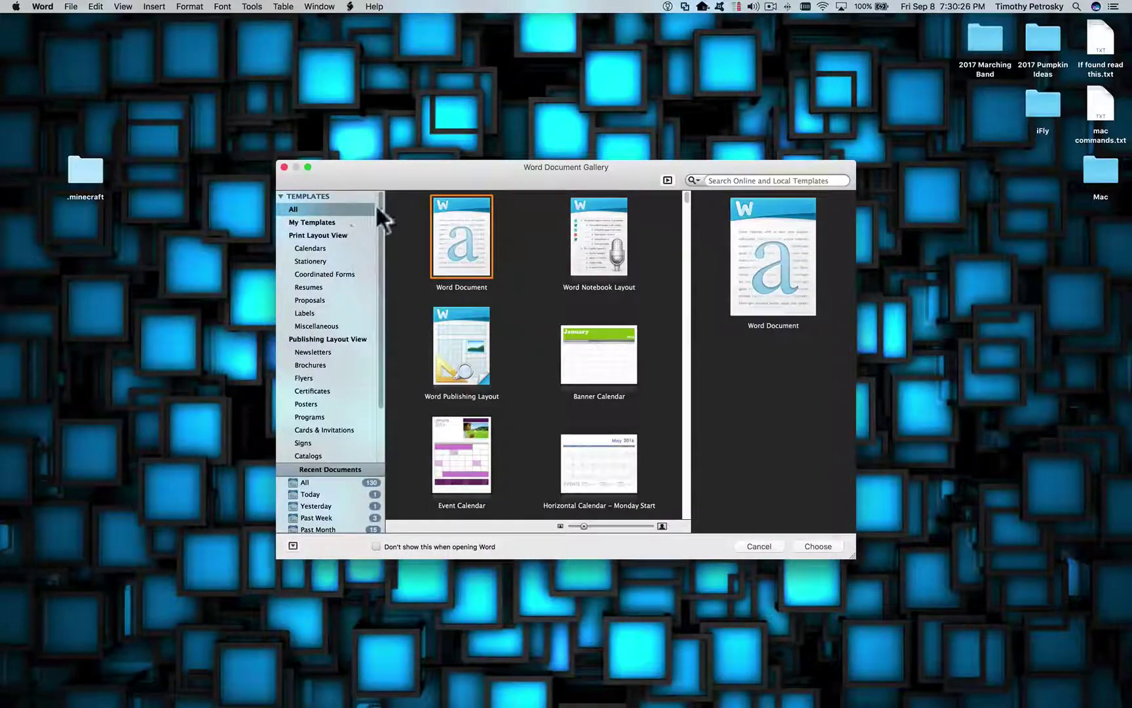
pyautogui.doubleClick(458, 236)
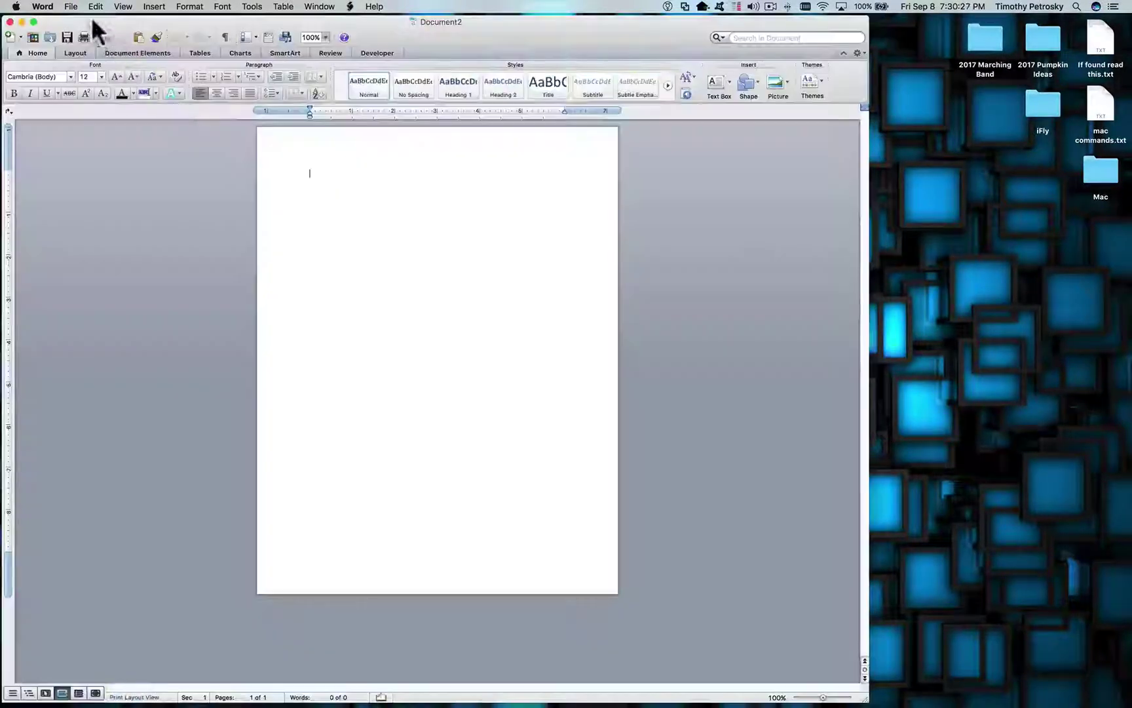
pyautogui.click(71, 6)
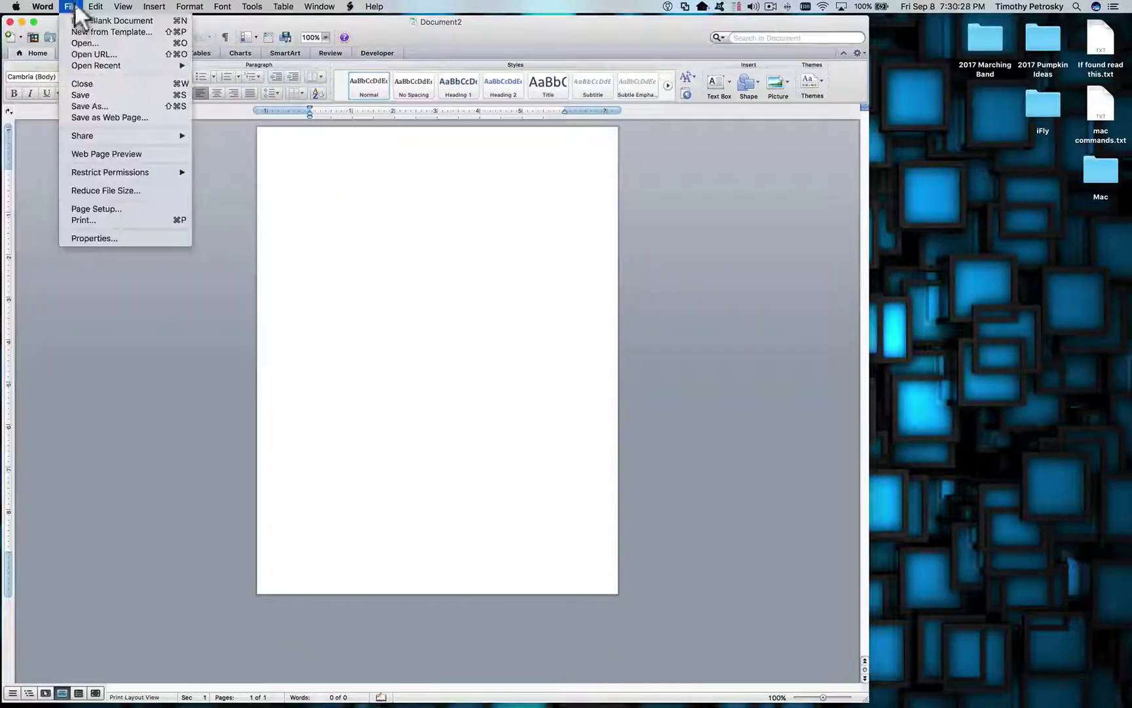
pyautogui.moveTo(43, 8)
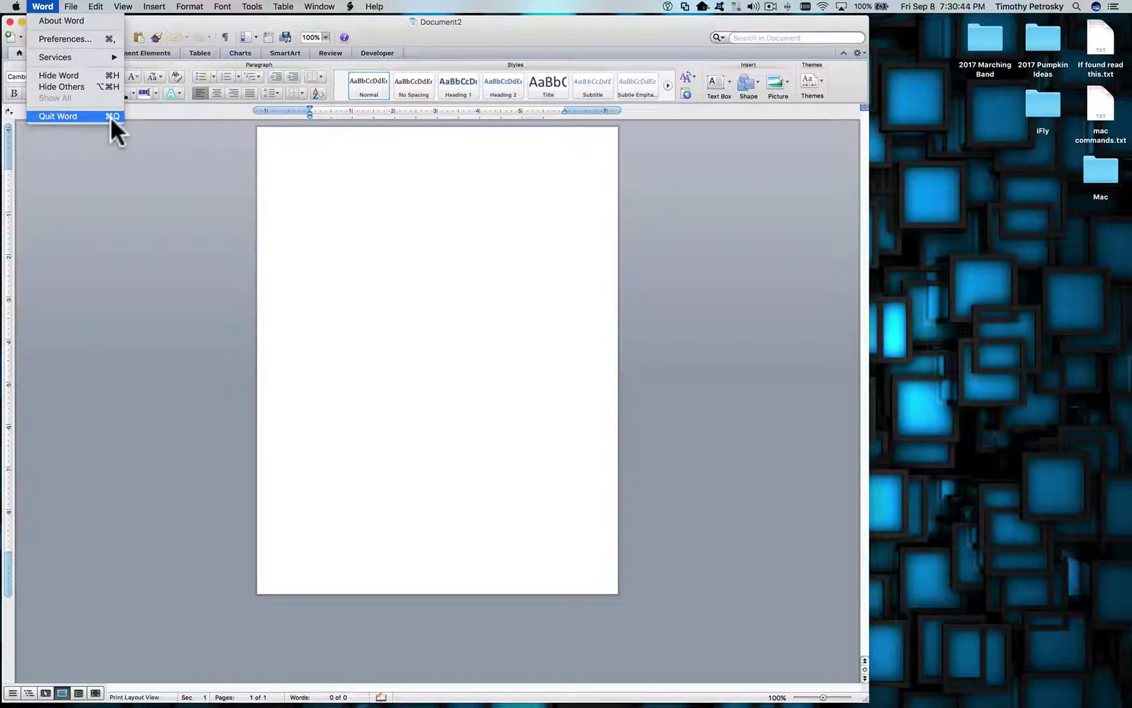
pyautogui.click(148, 198)
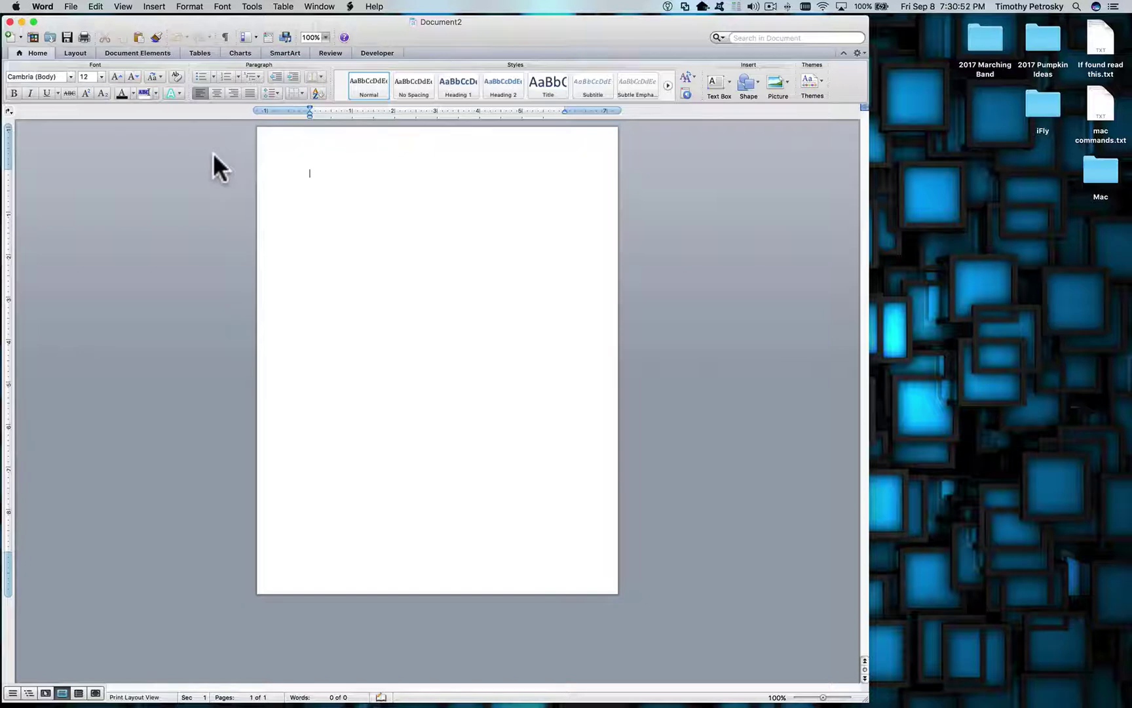
# Step: Close the open blank document and quit Word completely
pyautogui.press('super+w')
pyautogui.click(69, 7)
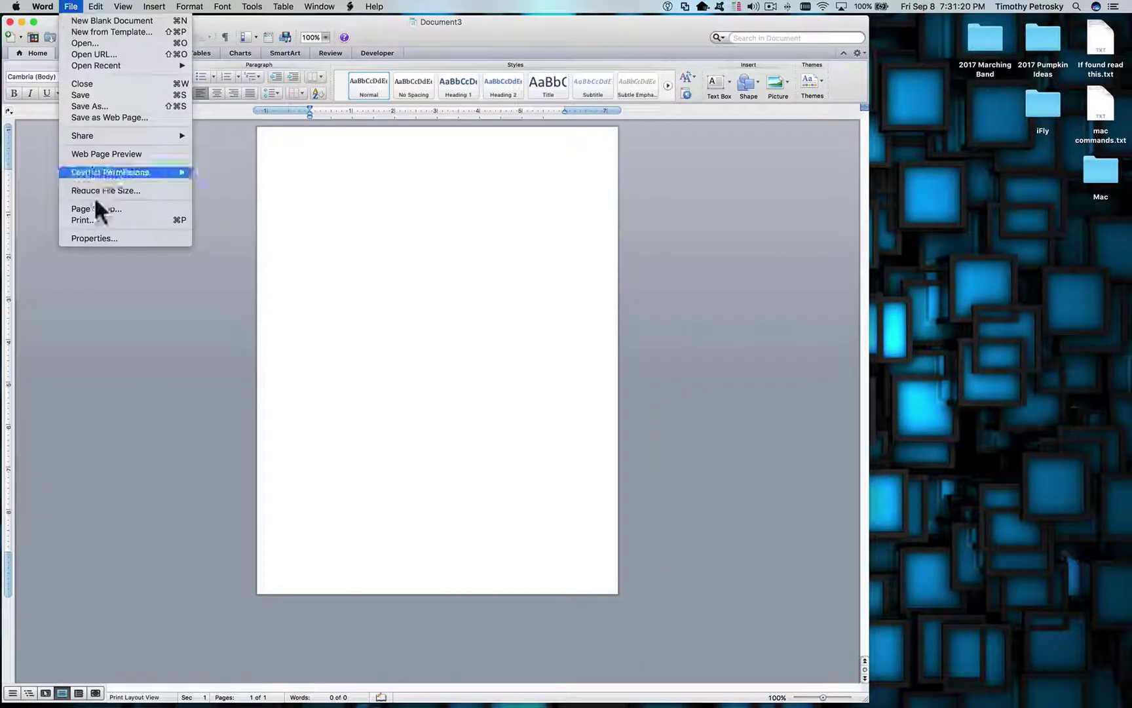
pyautogui.moveTo(41, 7)
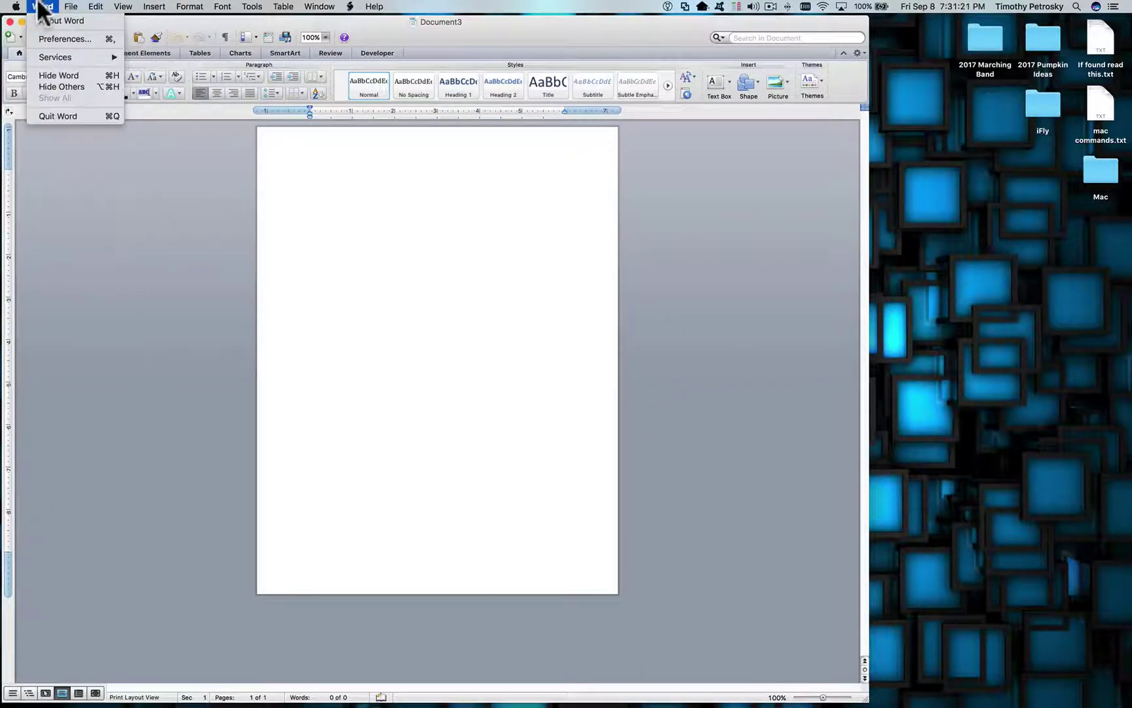
pyautogui.click(59, 117)
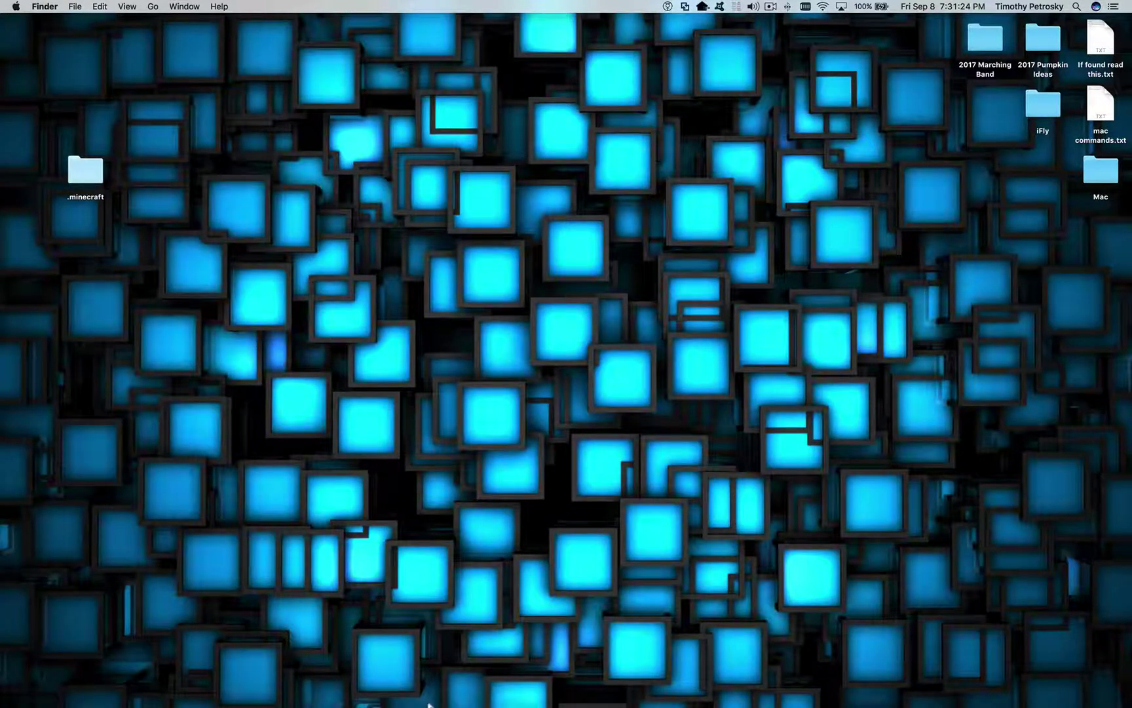
# Step: Restore the minimized Studio One song window from the Dock
pyautogui.moveTo(470, 695)
pyautogui.moveTo(276, 704)
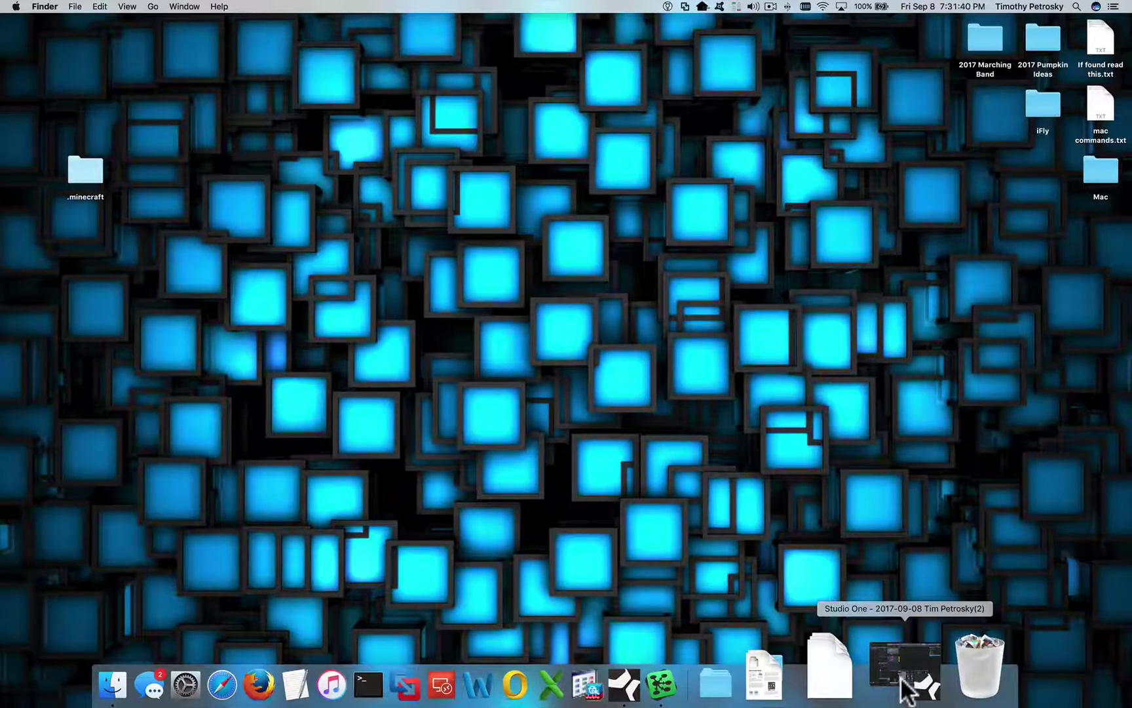
pyautogui.click(901, 678)
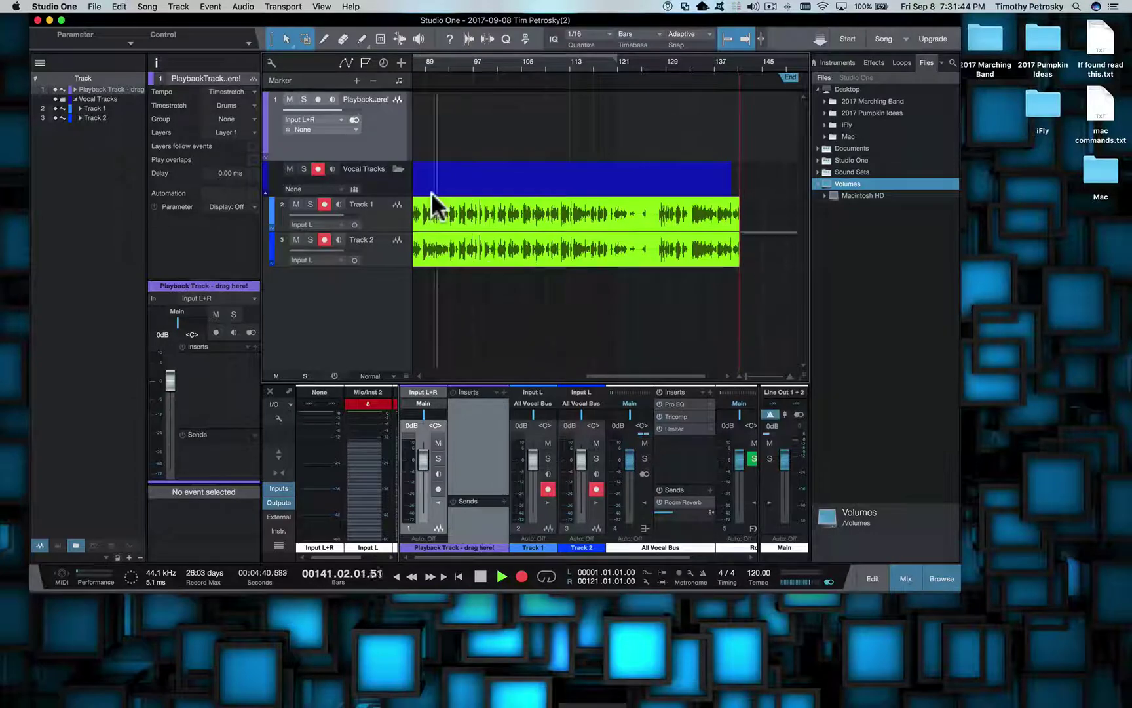
# Step: Minimize the Studio One song window and review the Dock's options for the running application, including Show All Windows, Hide and Quit
pyautogui.click(49, 20)
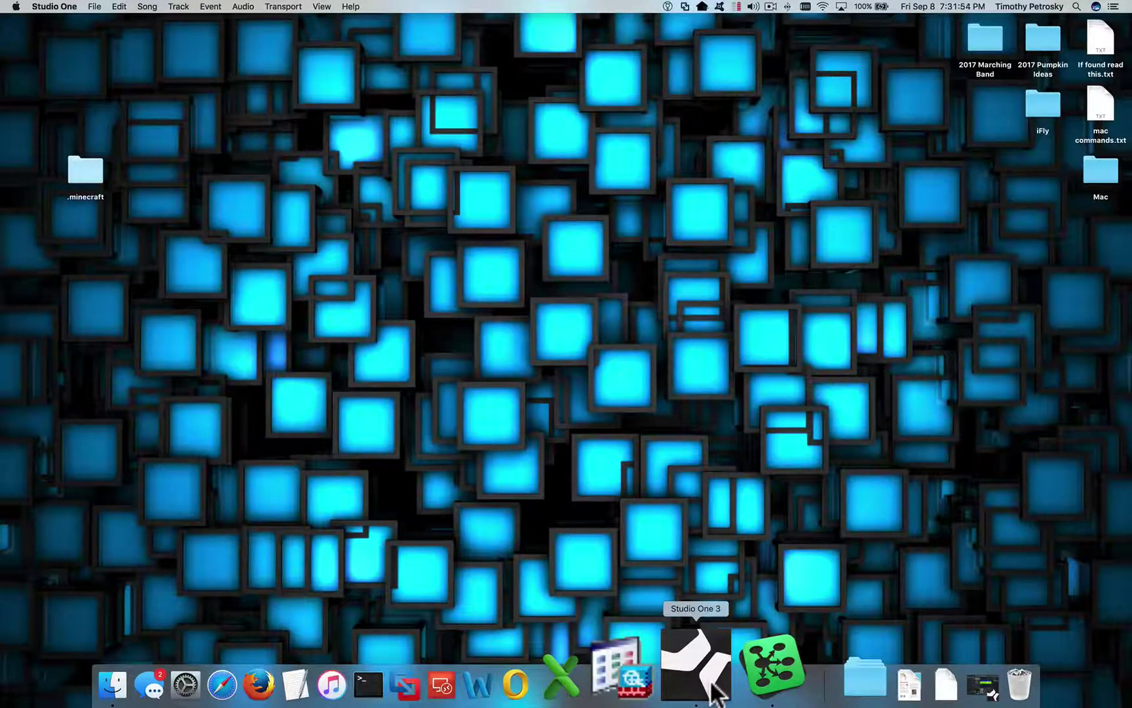
pyautogui.rightClick(711, 683)
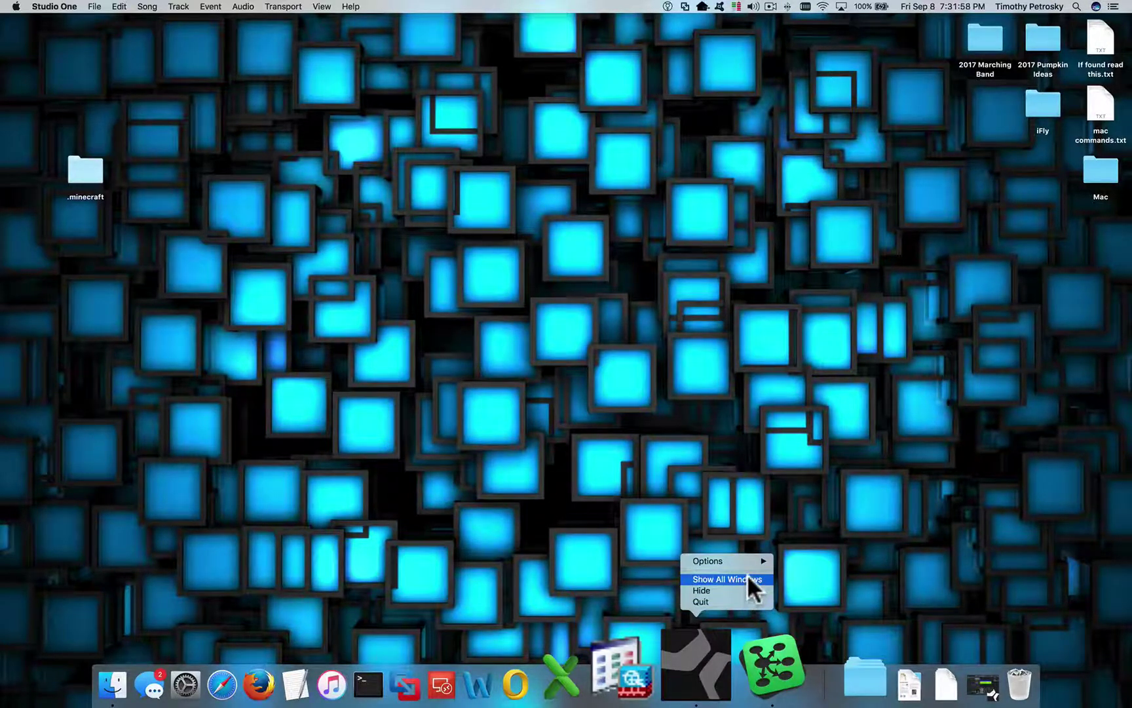
pyautogui.moveTo(756, 560)
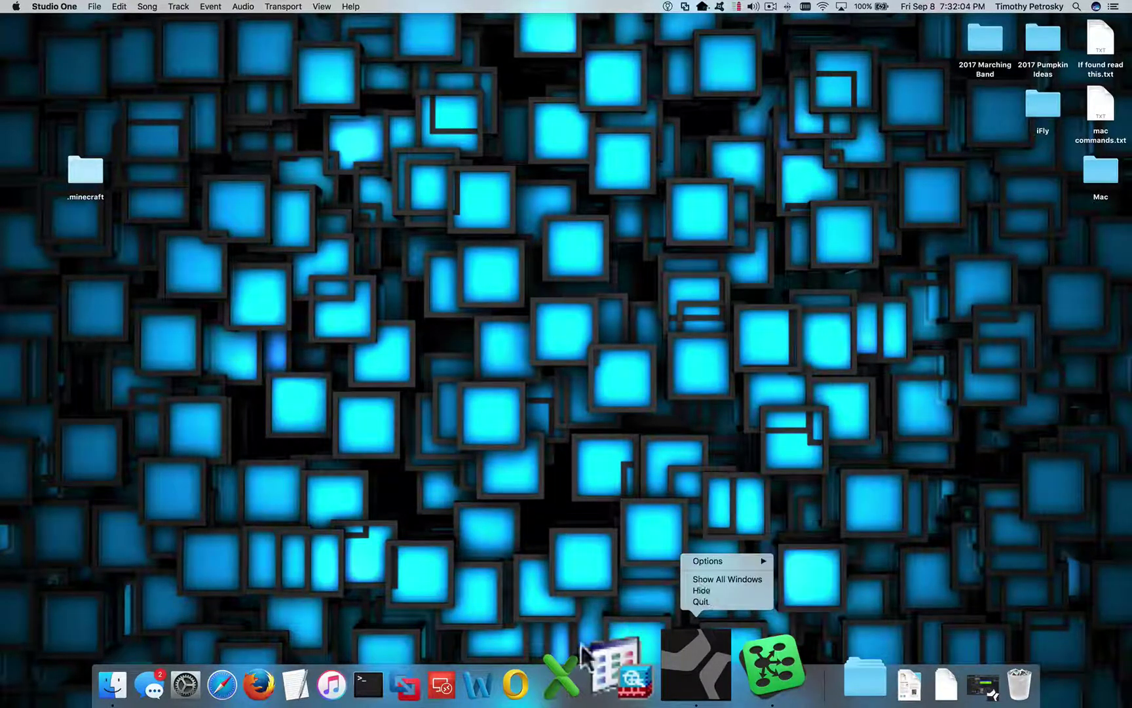
pyautogui.click(511, 599)
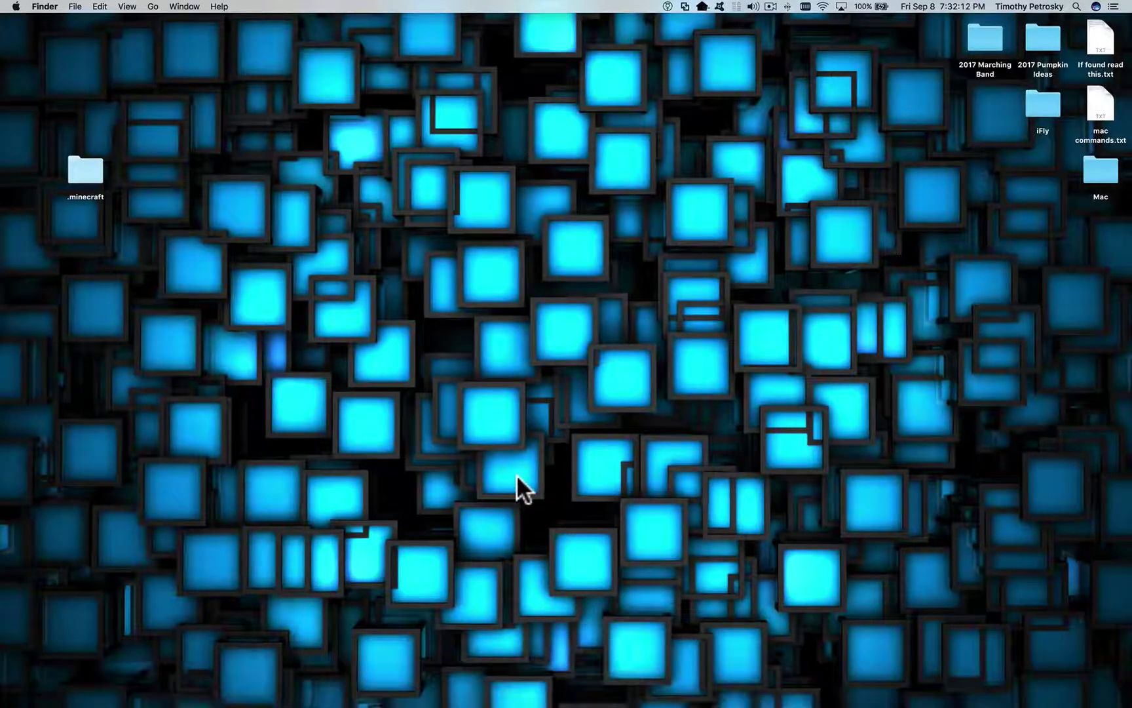
# Step: View About This Mac and the full System Report, highlight the serial number in the overview, and close both windows
pyautogui.click(16, 6)
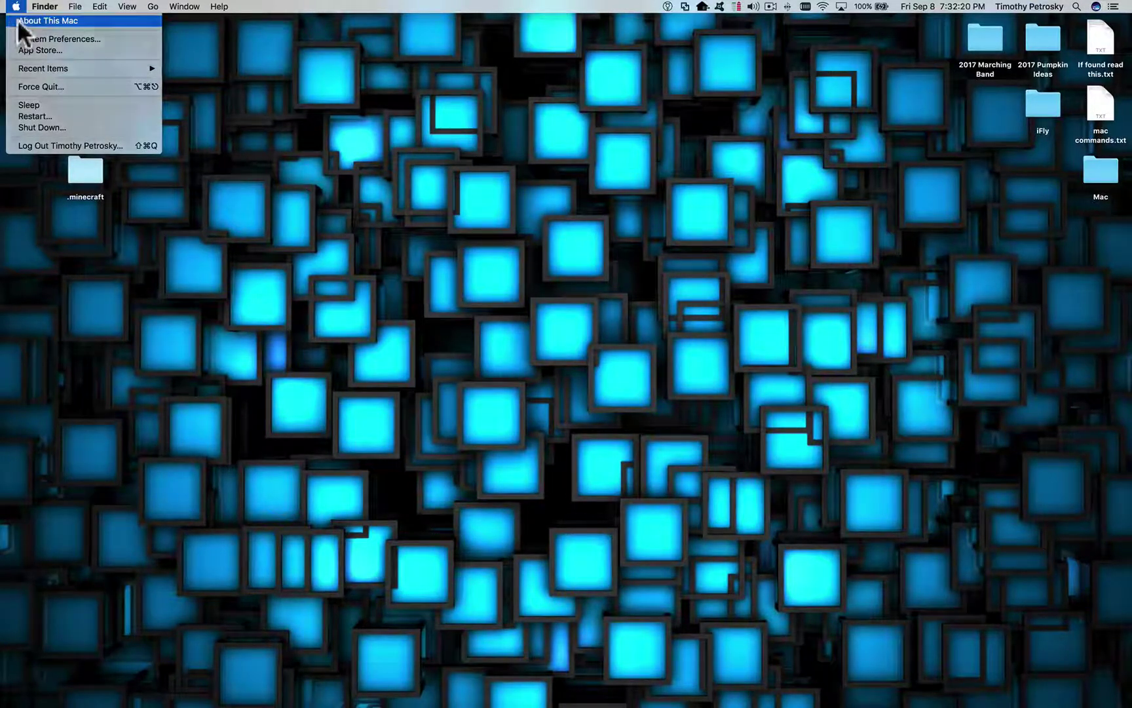
pyautogui.click(386, 200)
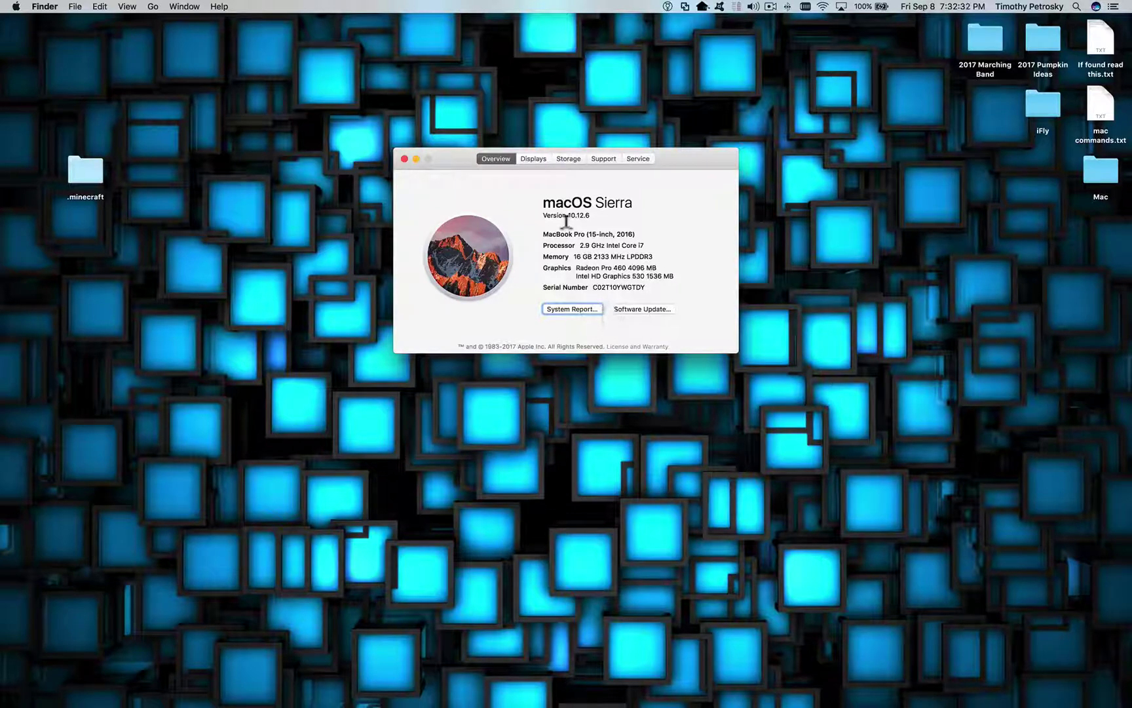
pyautogui.click(568, 308)
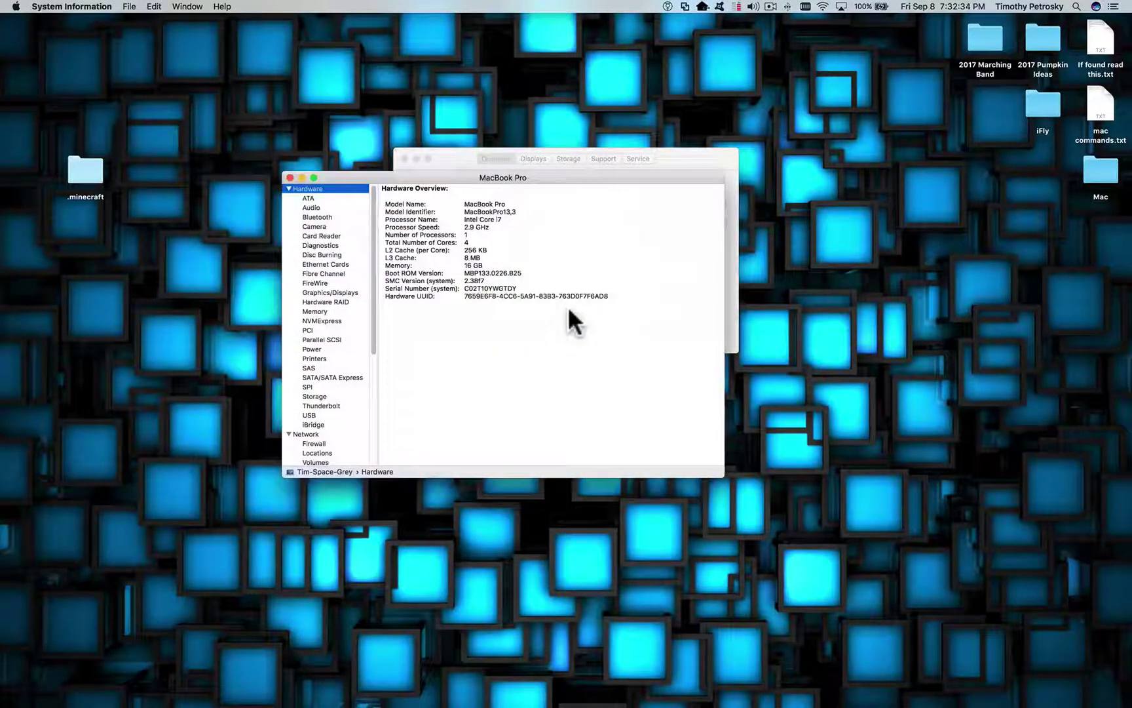
pyautogui.click(289, 177)
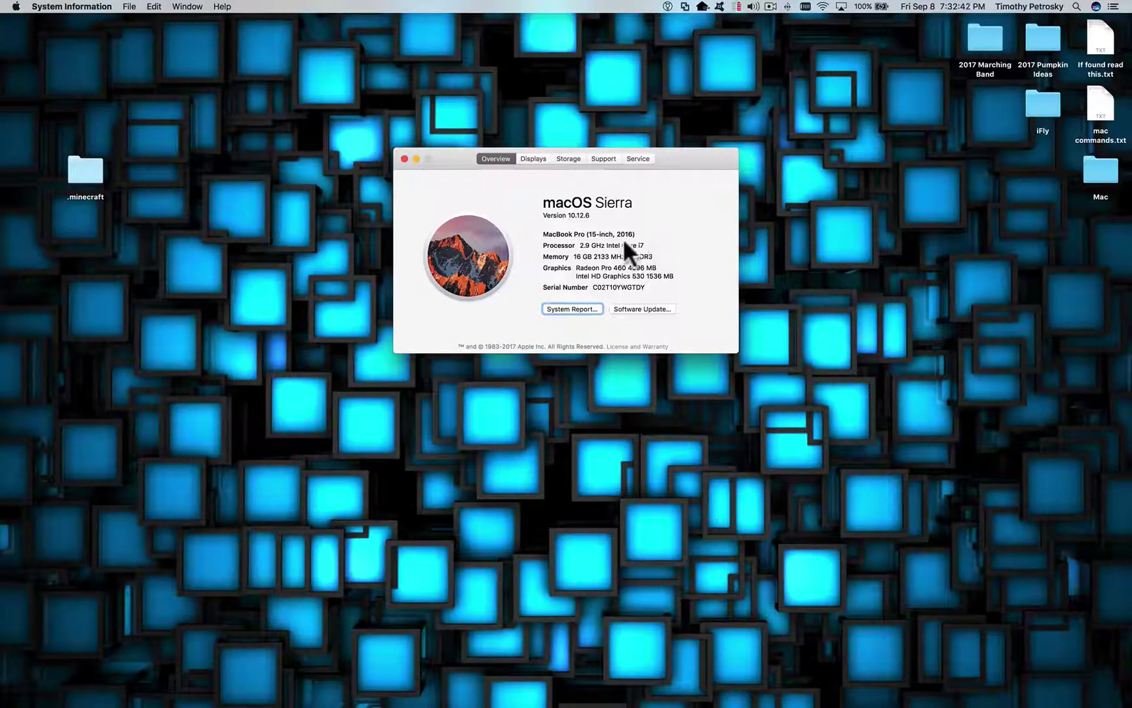
pyautogui.doubleClick(615, 287)
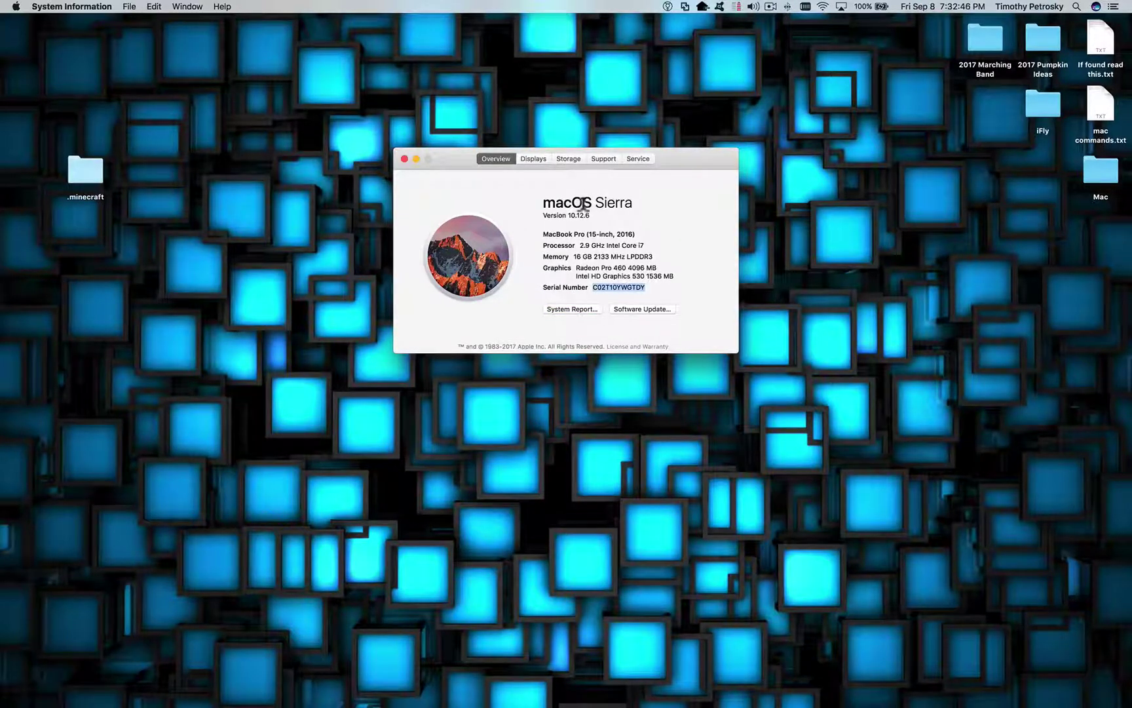
pyautogui.click(404, 158)
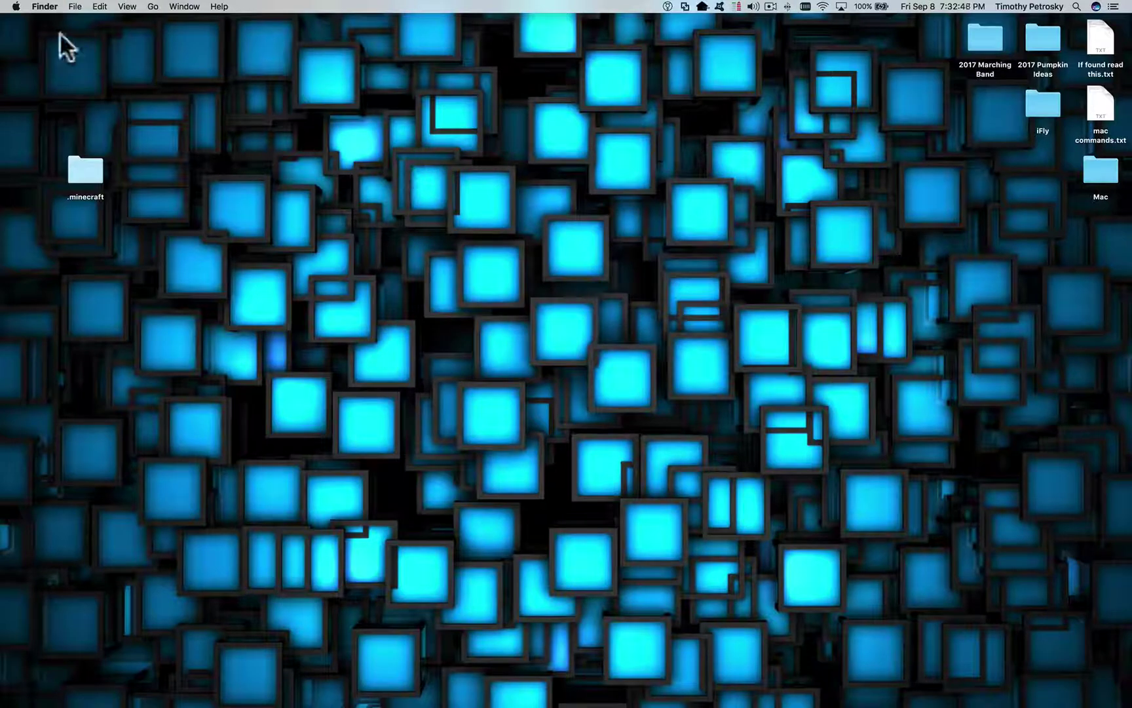
# Step: Locate System Preferences both among the Apple system commands and in the Dock
pyautogui.click(14, 6)
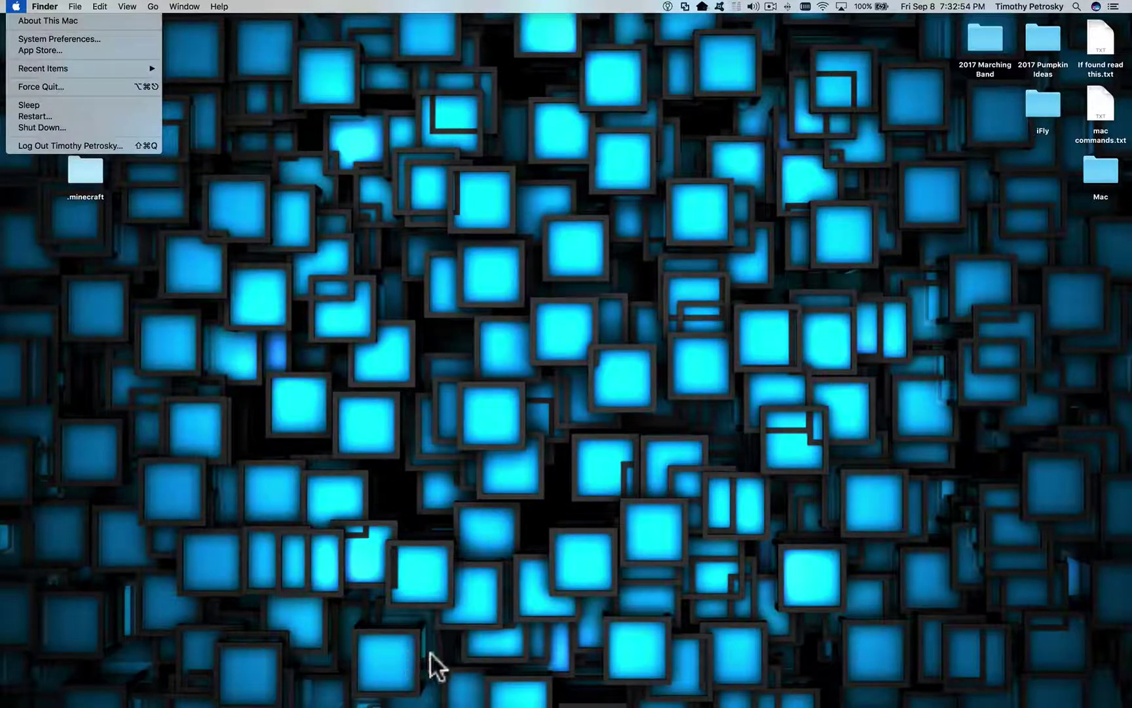
pyautogui.click(479, 645)
pyautogui.moveTo(476, 704)
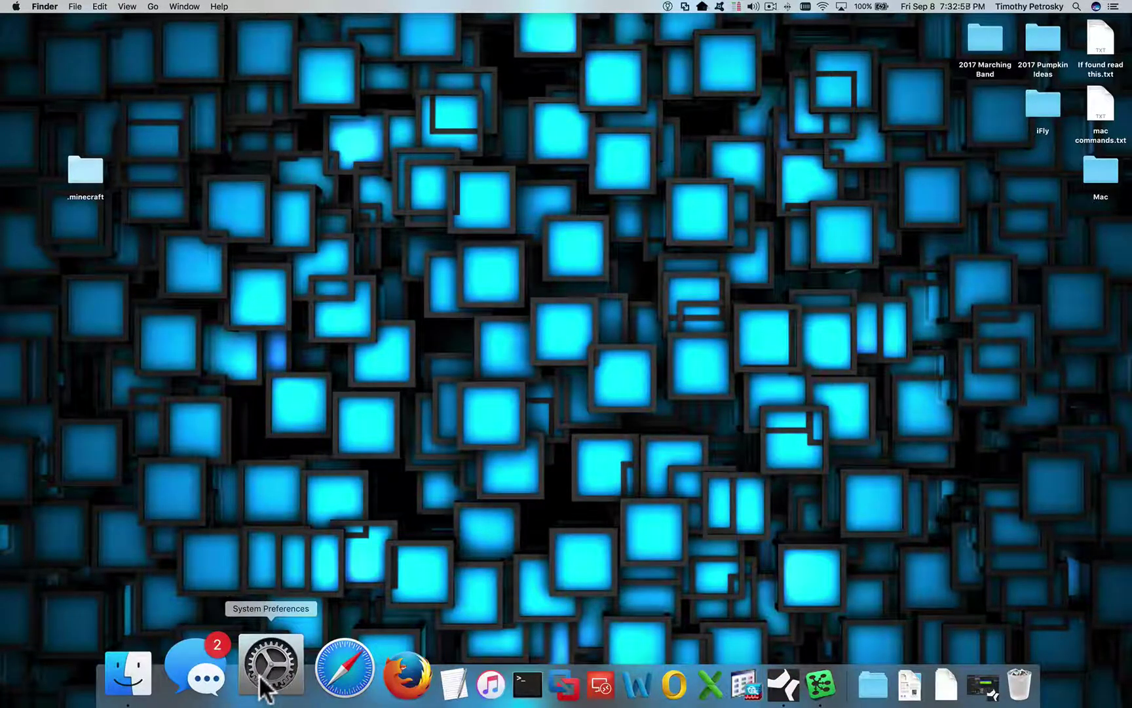
# Step: Check the App Store for available and recently installed updates, and close its window
pyautogui.click(14, 8)
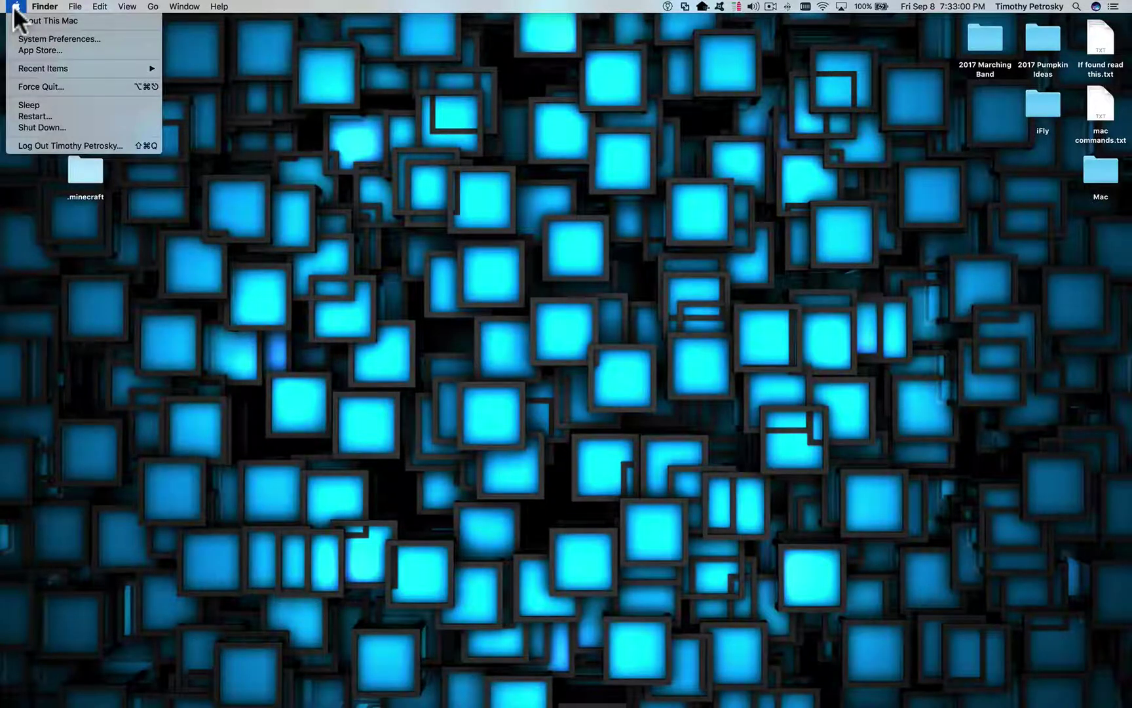
pyautogui.click(37, 49)
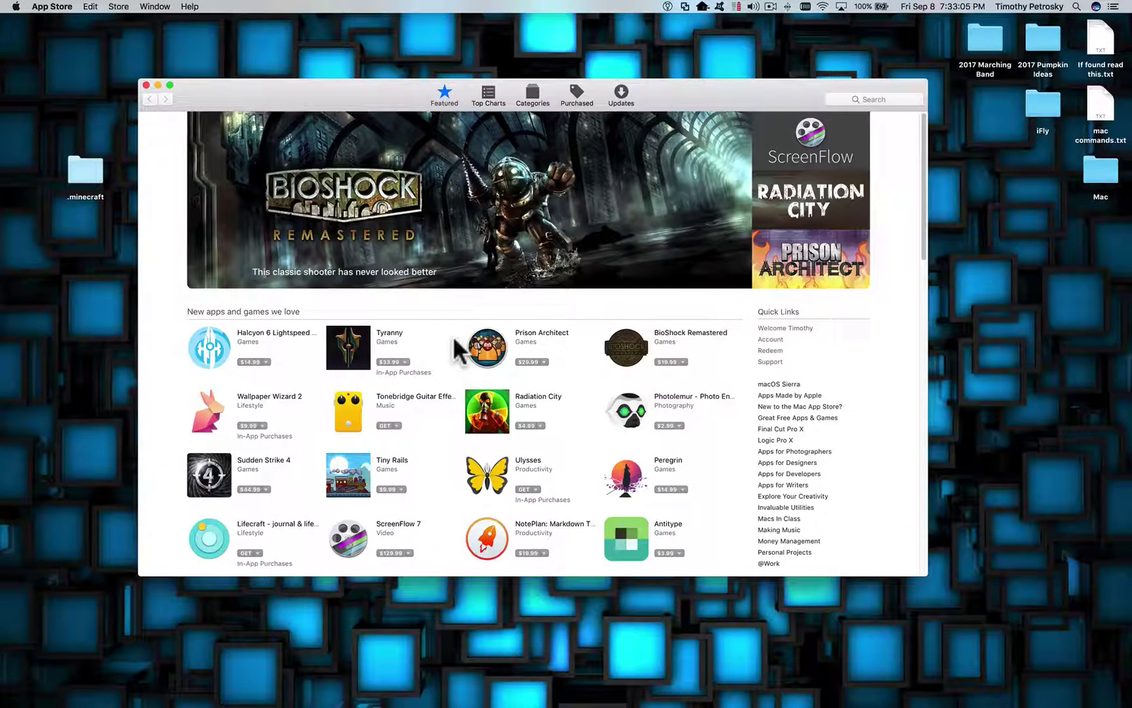
pyautogui.click(621, 95)
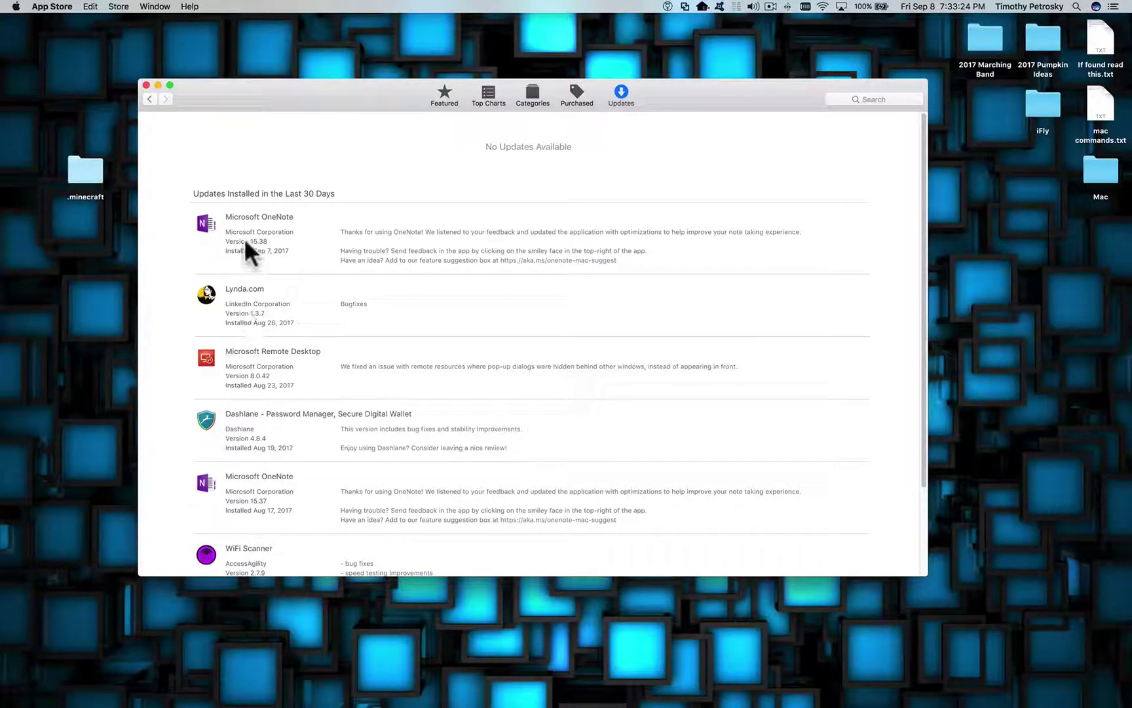
pyautogui.click(146, 84)
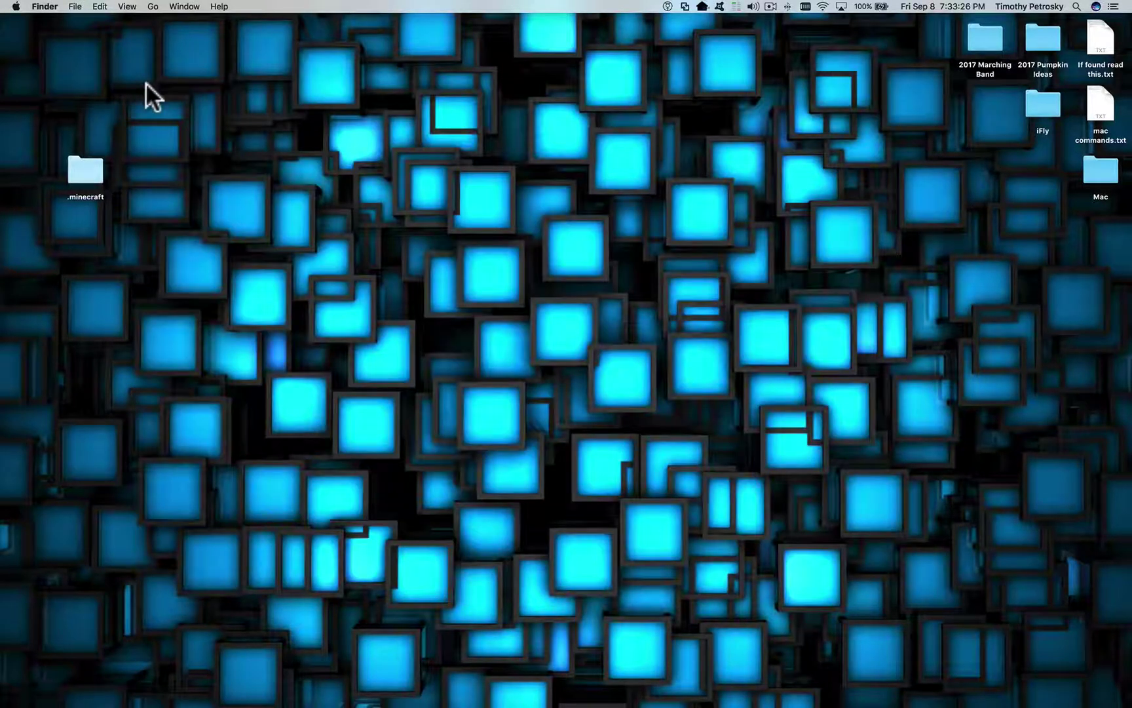
# Step: Force OmniGraffle Professional to quit, check the Dock, and close the Force Quit Applications window
pyautogui.click(14, 7)
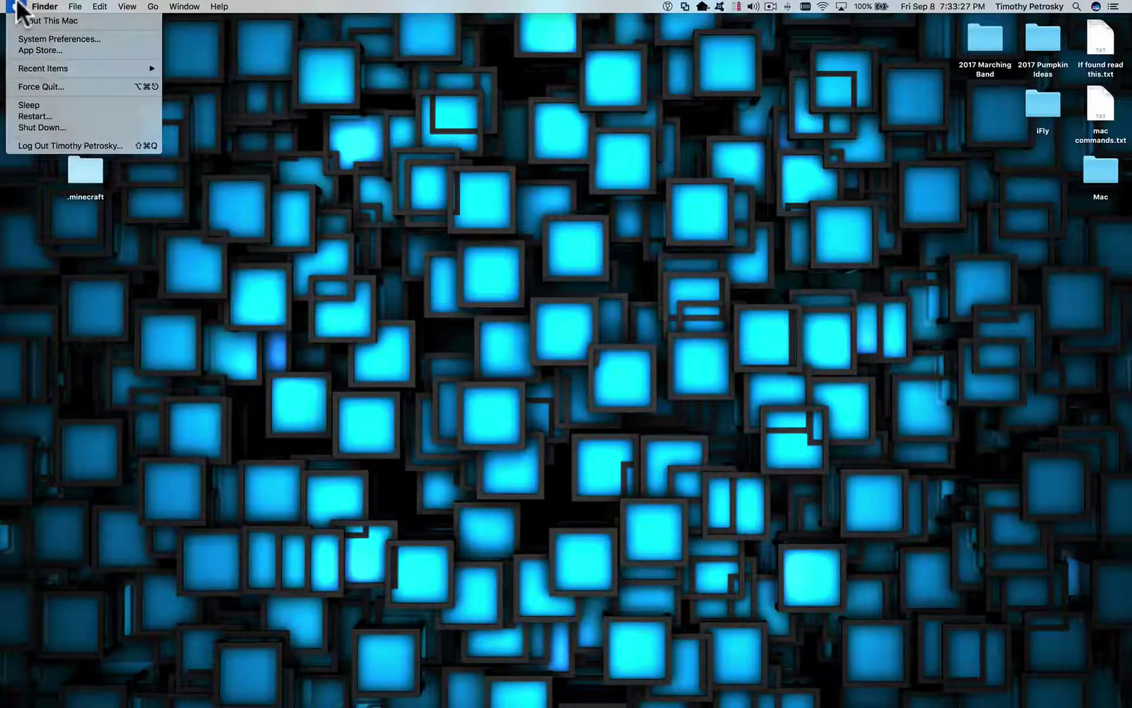
pyautogui.click(42, 88)
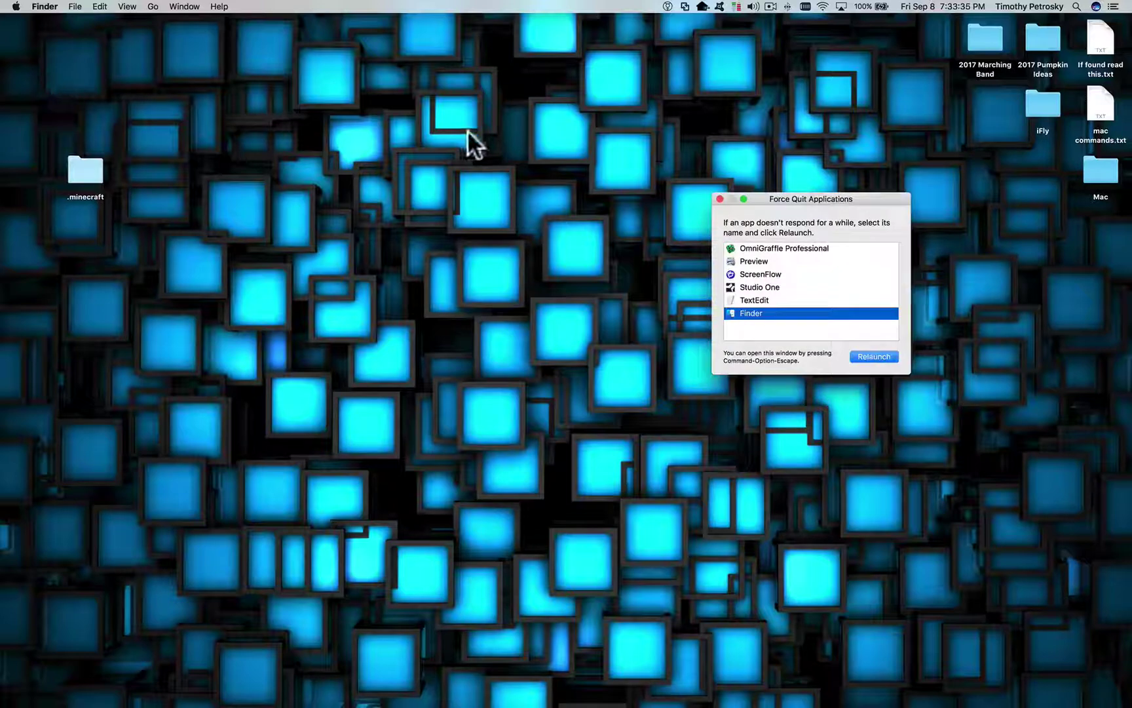
pyautogui.moveTo(797, 192); pyautogui.dragTo(389, 127)
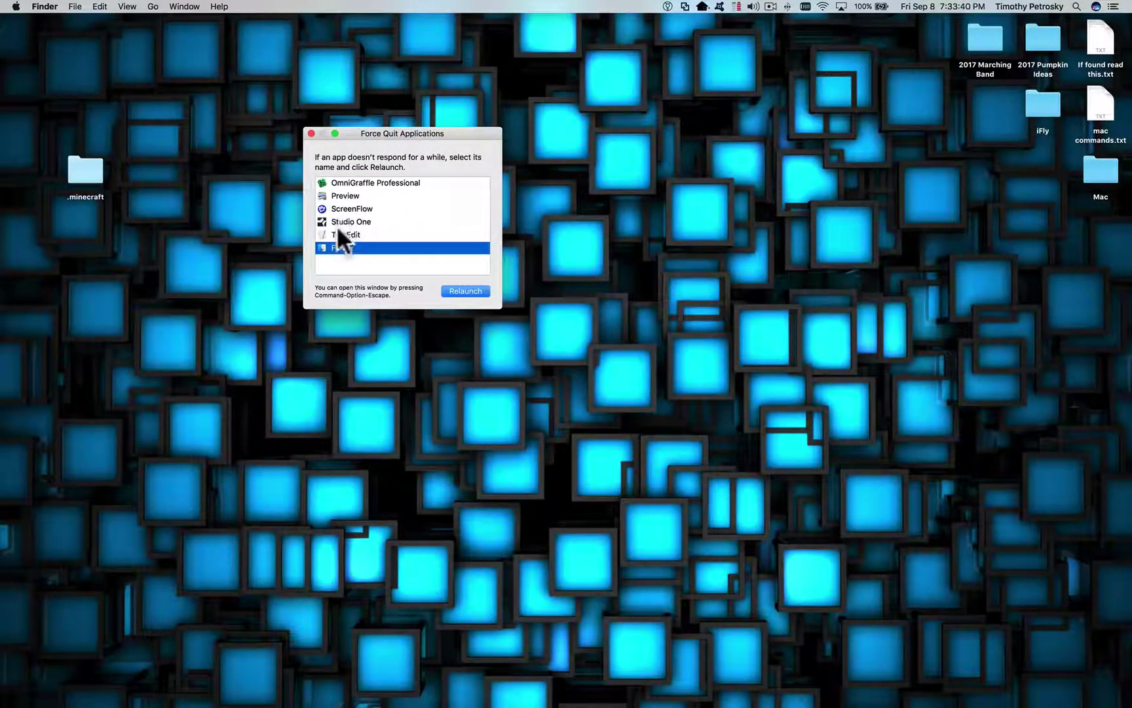
pyautogui.click(342, 194)
pyautogui.click(358, 181)
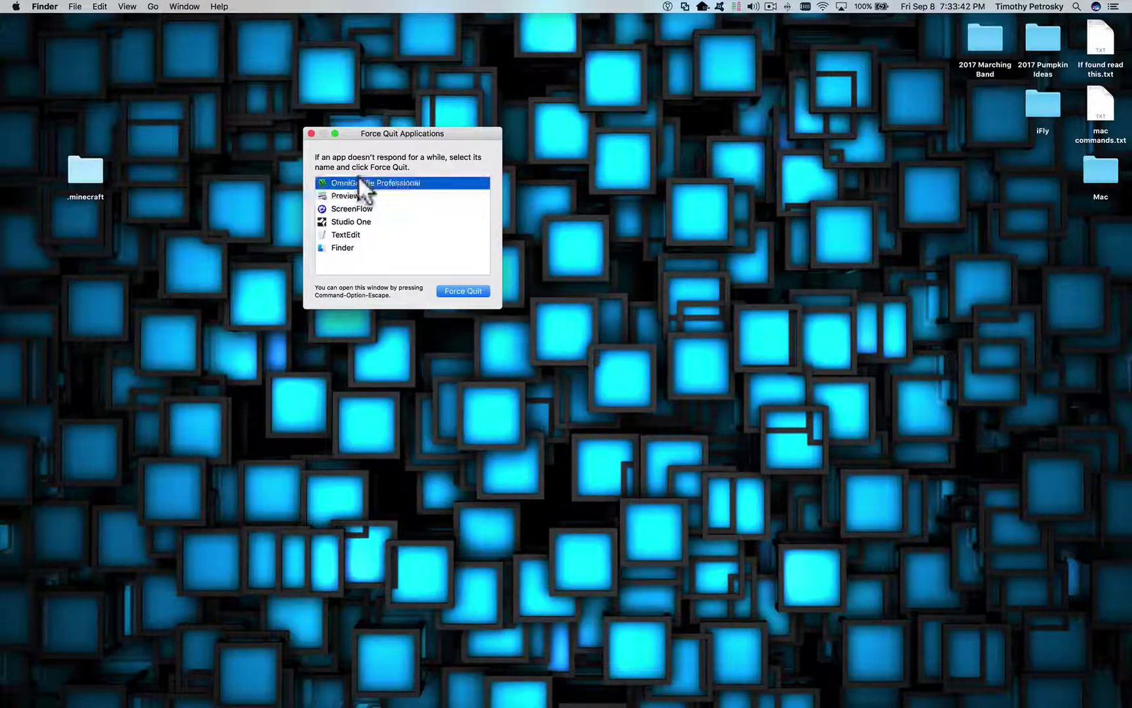
pyautogui.click(473, 288)
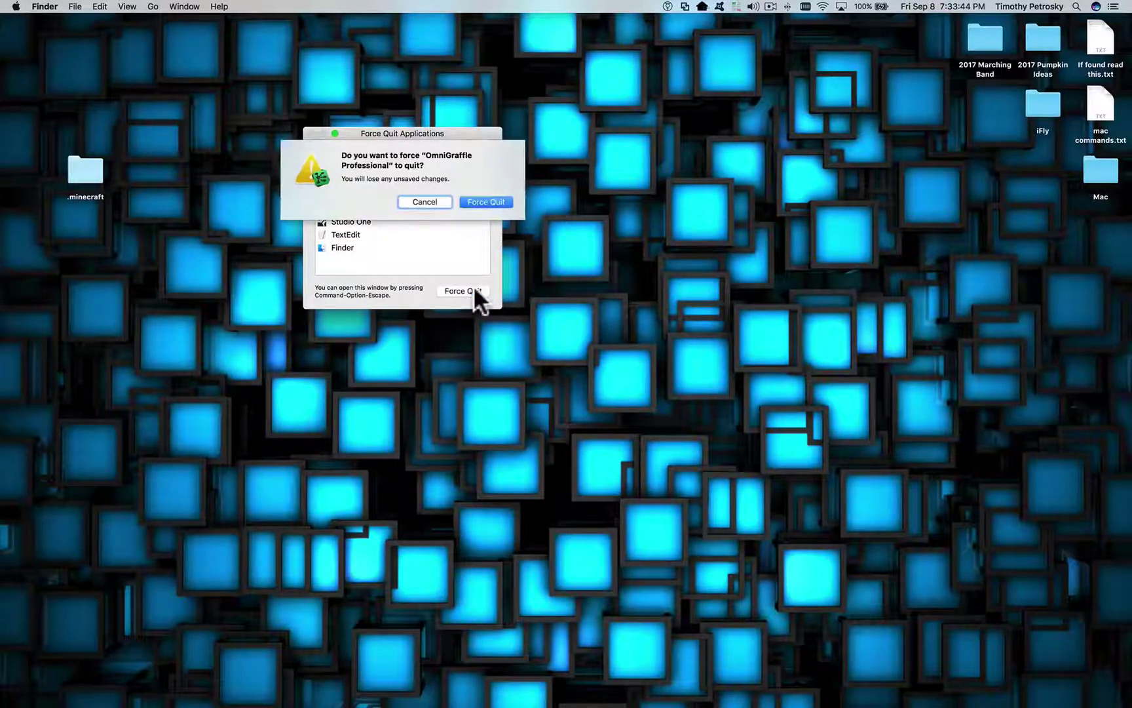
pyautogui.click(475, 201)
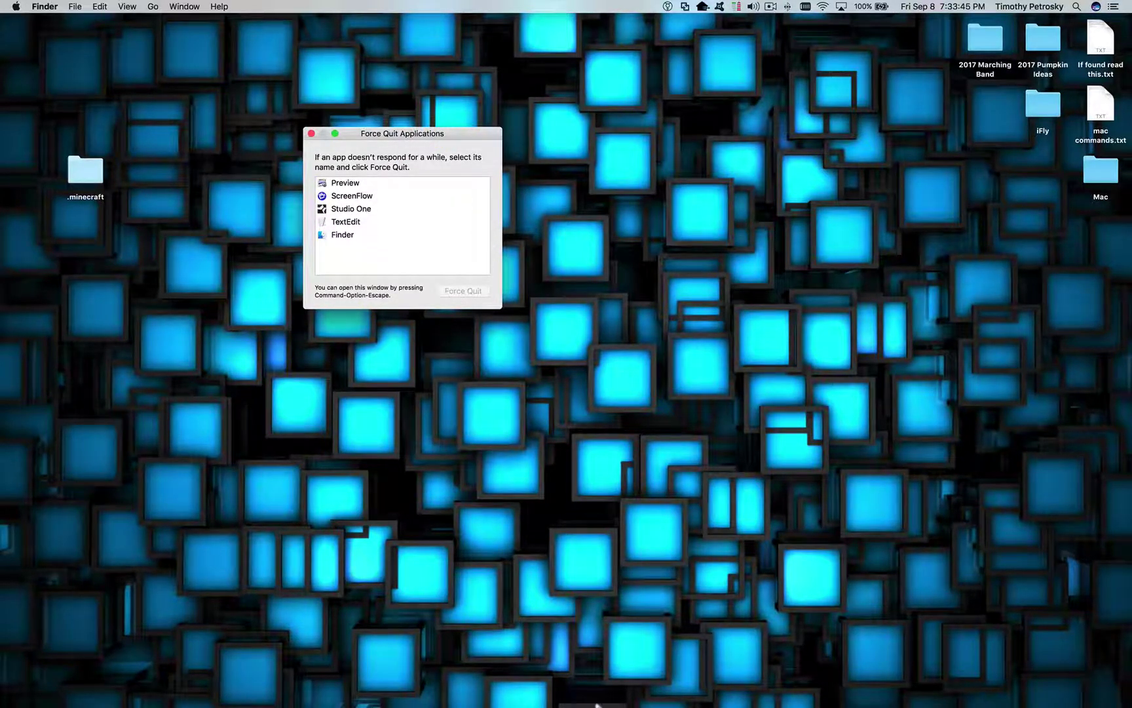
pyautogui.moveTo(619, 705)
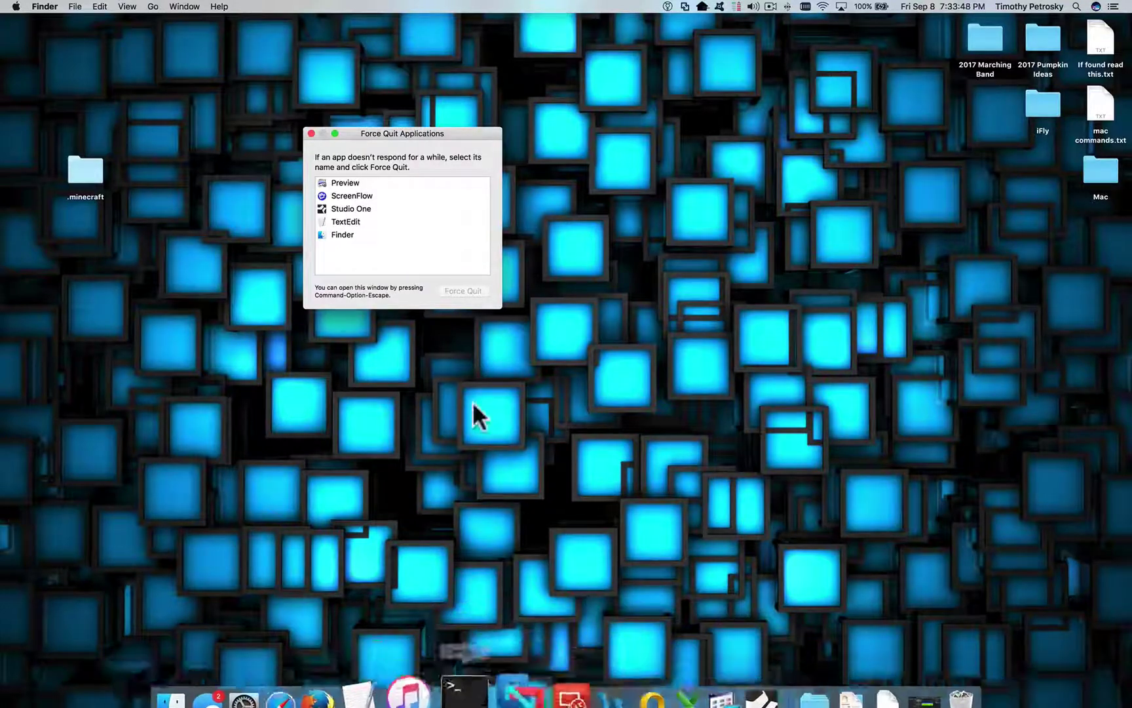
pyautogui.click(310, 132)
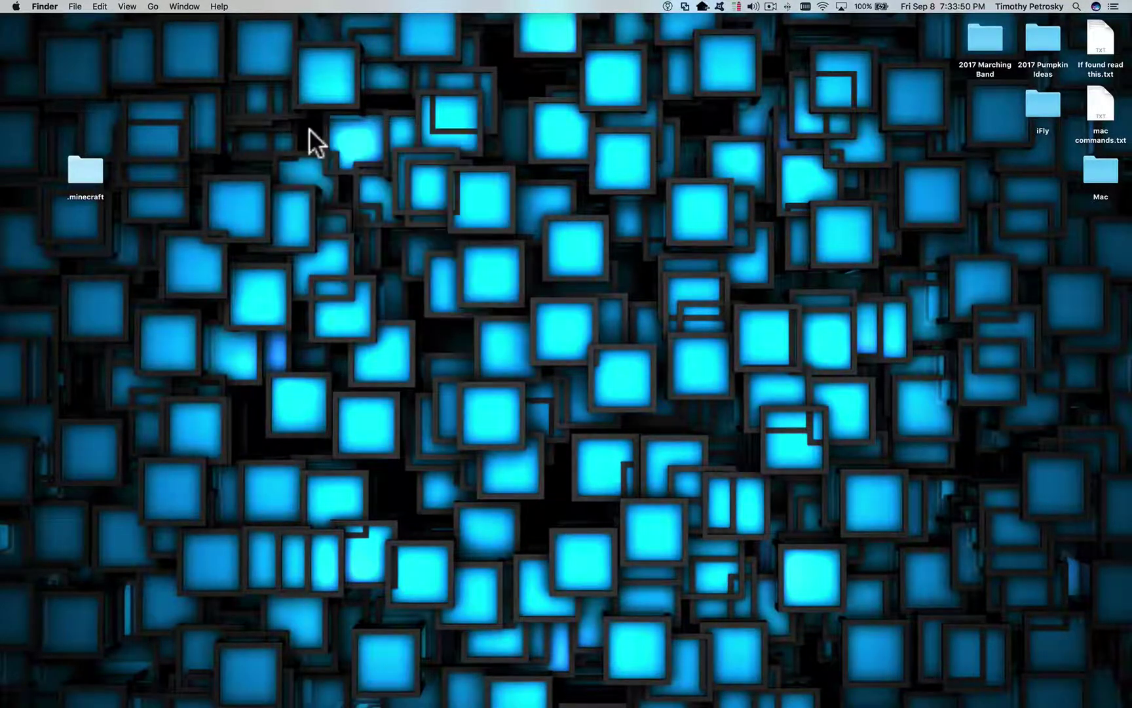
# Step: Review the Apple system commands, and examine the available Wi-Fi networks along with the detailed connection information
pyautogui.click(16, 6)
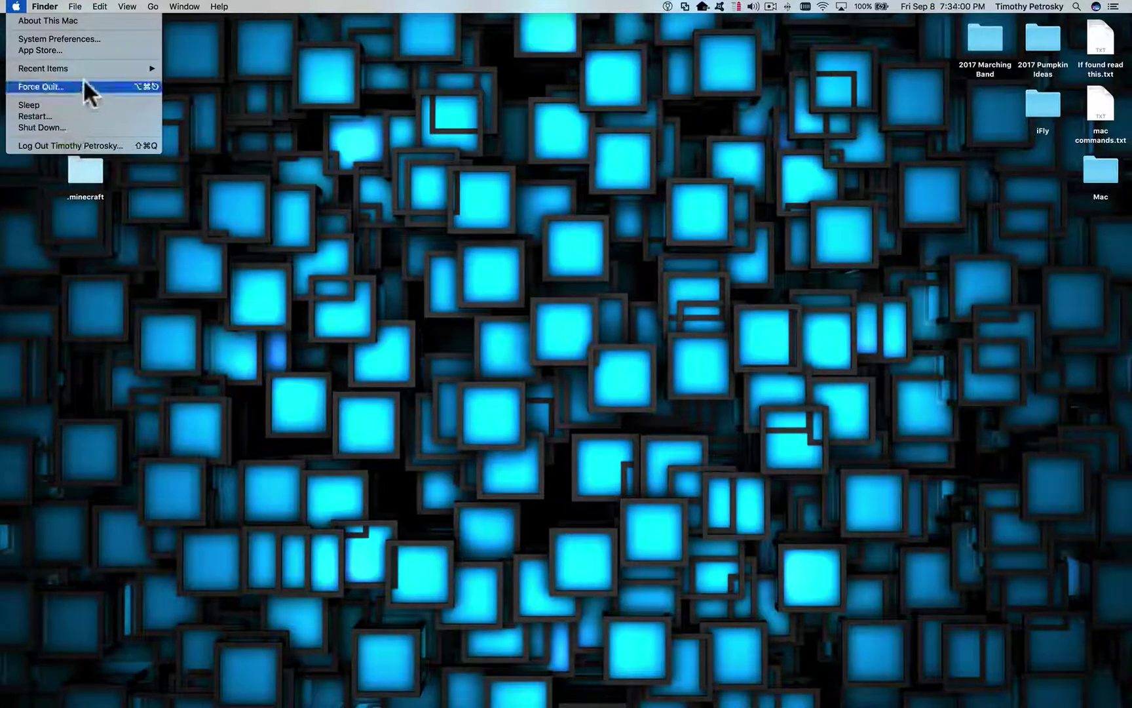
pyautogui.click(504, 128)
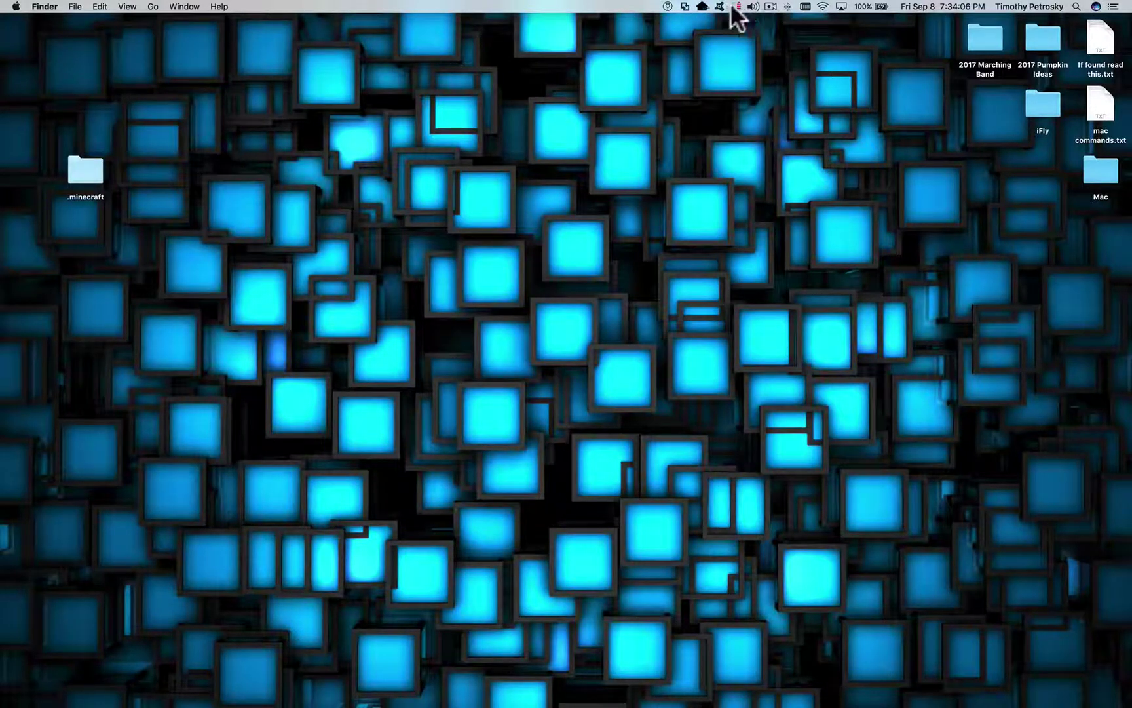
pyautogui.click(823, 6)
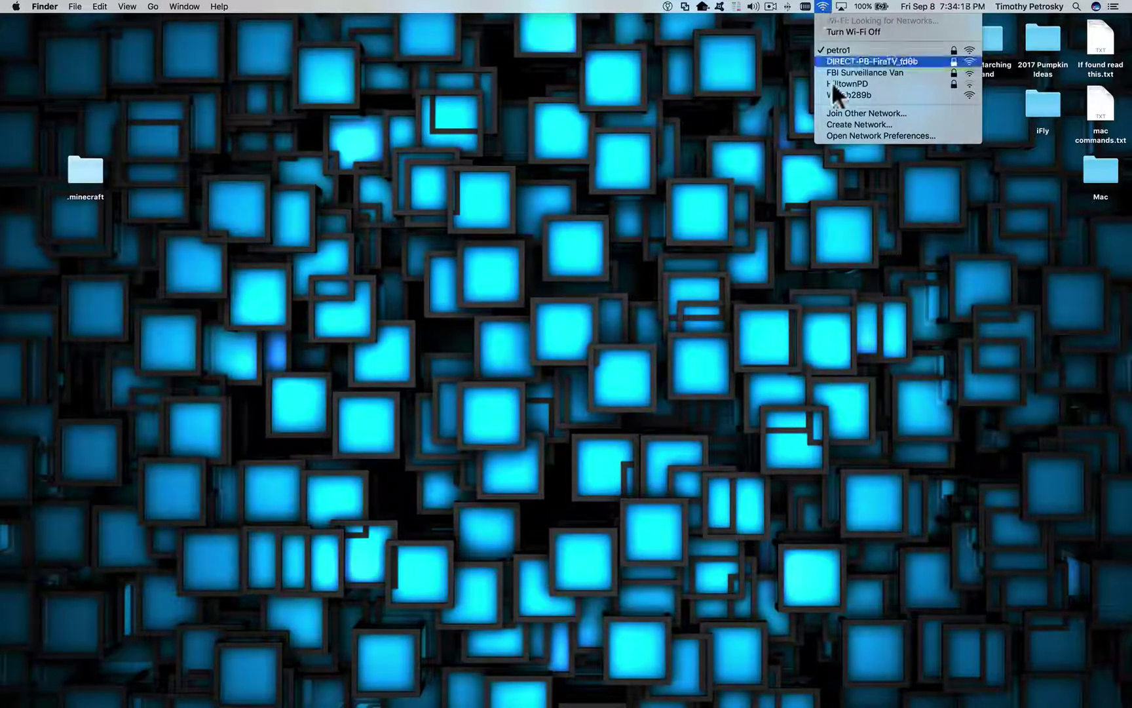
pyautogui.click(824, 8)
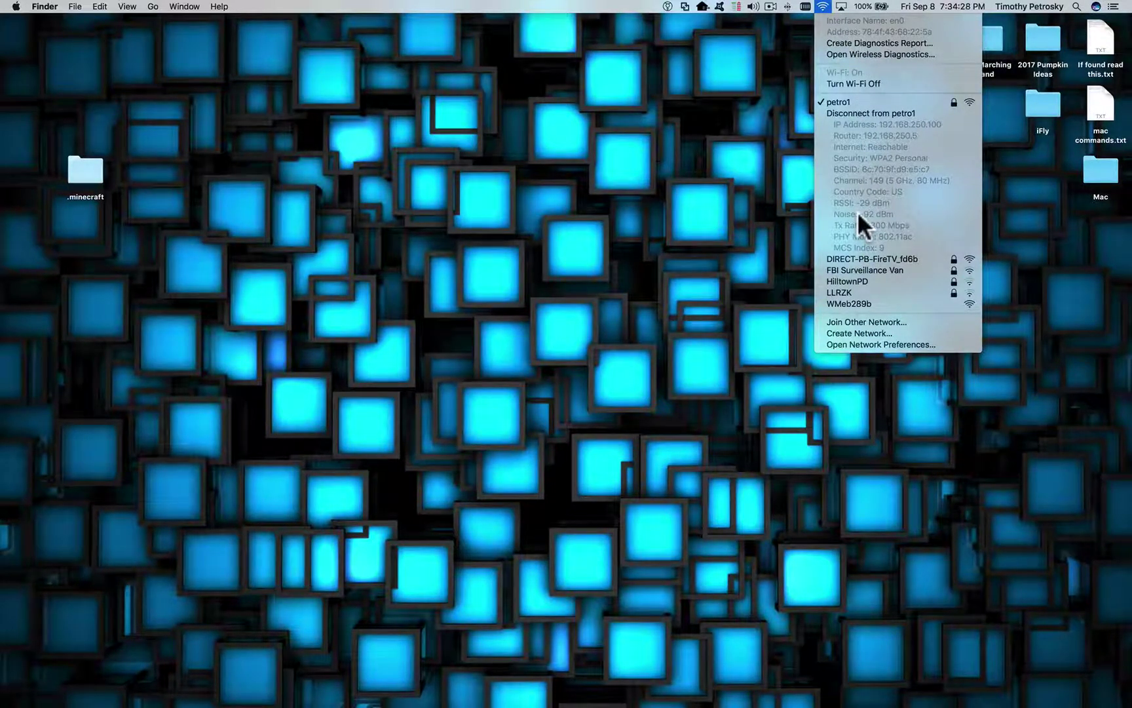
pyautogui.click(749, 92)
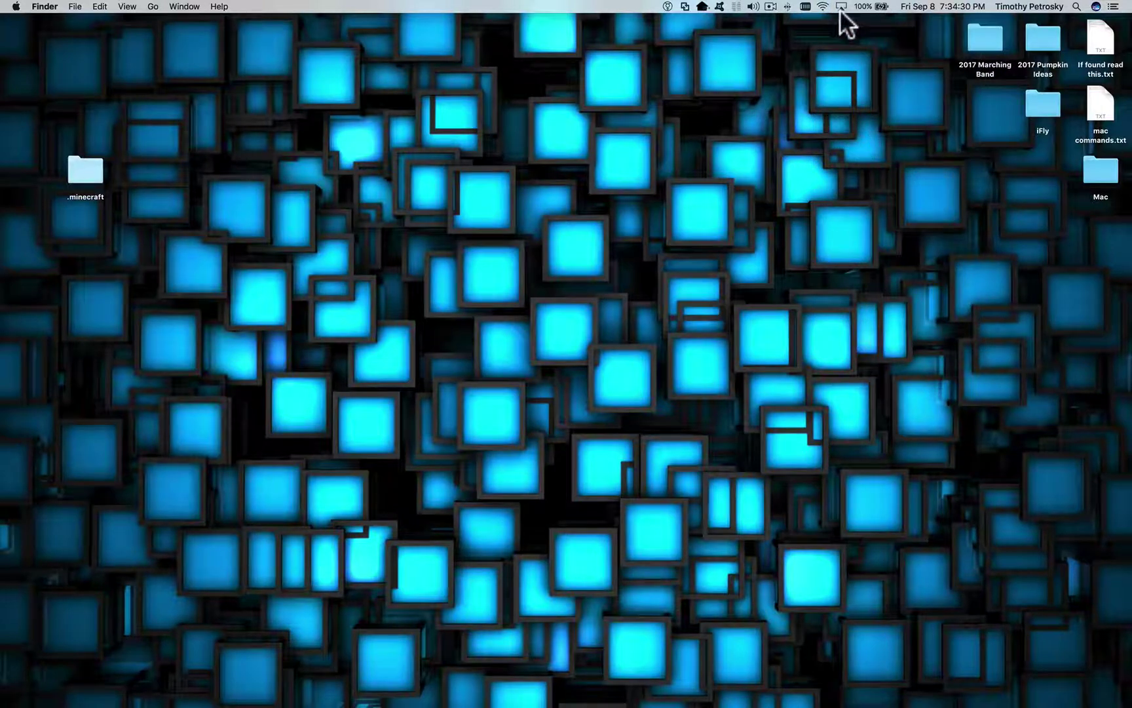
# Step: Close the Little Snitch Network Monitor, show the sound output and input devices, and choose Internal Microphone as the input
pyautogui.click(753, 6)
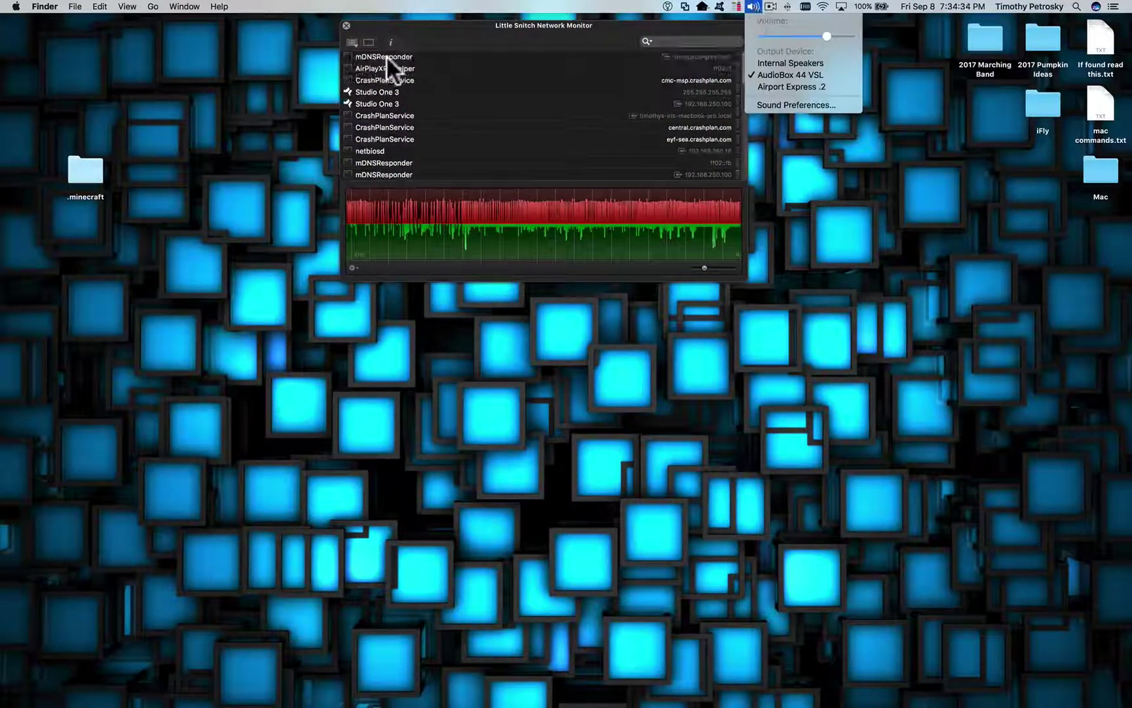
pyautogui.click(346, 25)
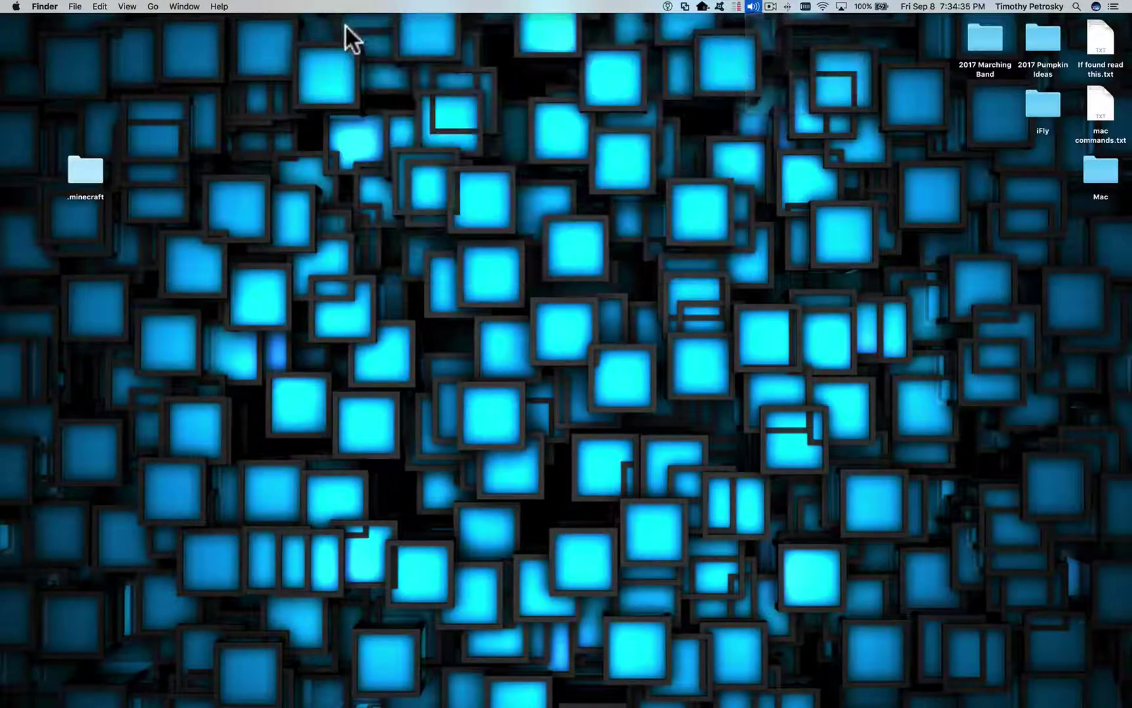
pyautogui.click(773, 4)
pyautogui.moveTo(756, 4)
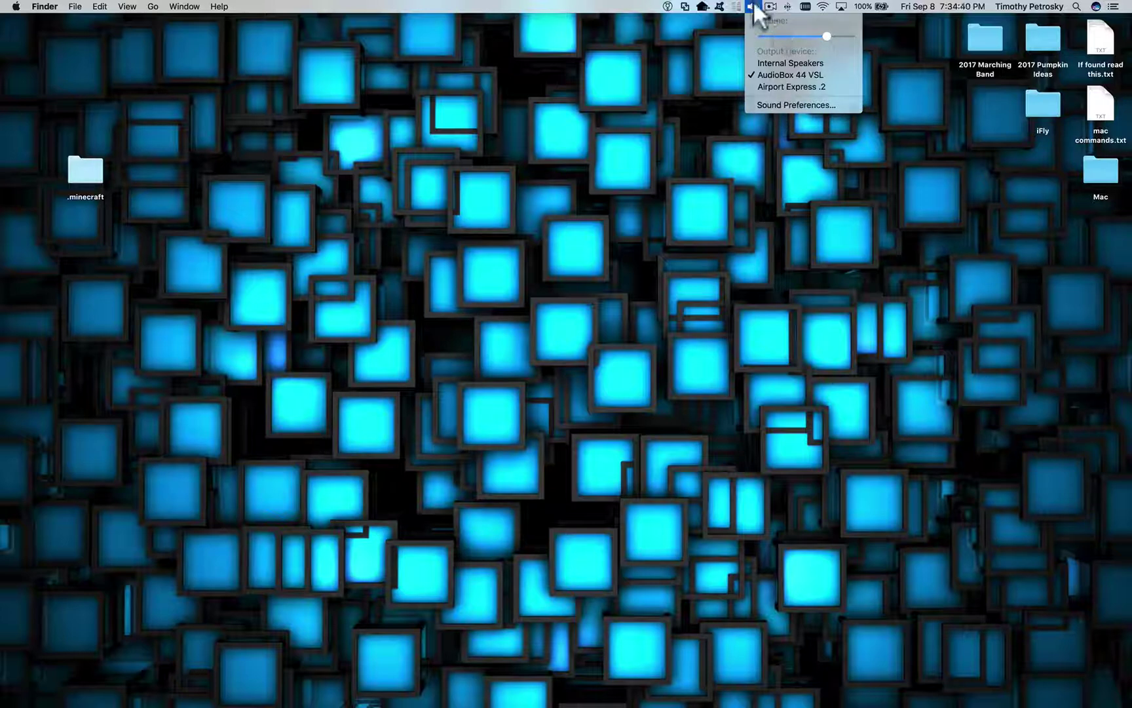
pyautogui.click(754, 5)
pyautogui.keyDown('alt'); pyautogui.click(754, 5); pyautogui.keyUp('alt')
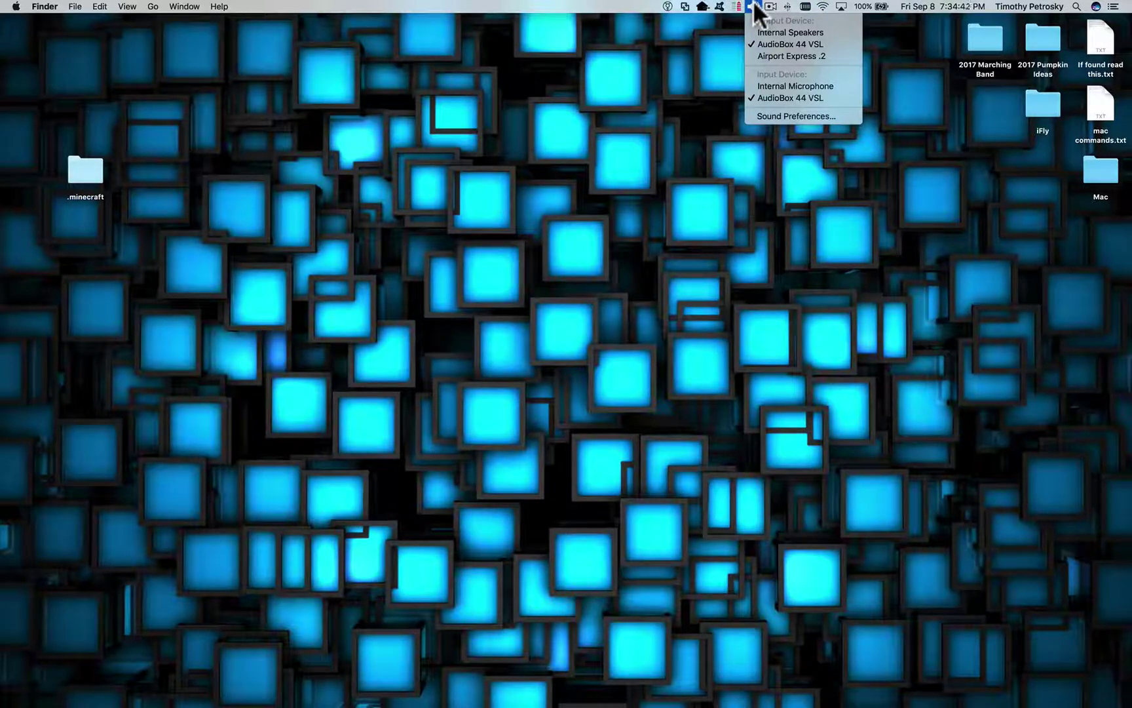
pyautogui.click(773, 86)
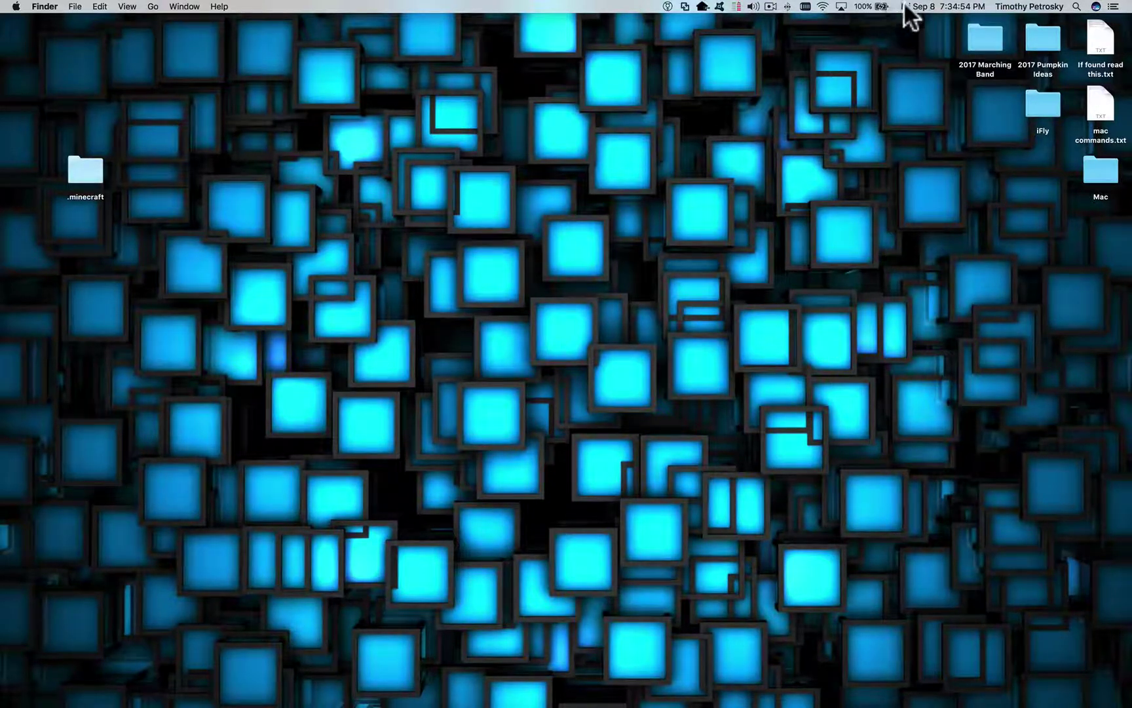
# Step: Show the user accounts available for fast switching, and open and close the Little Snitch Network Monitor
pyautogui.click(1042, 6)
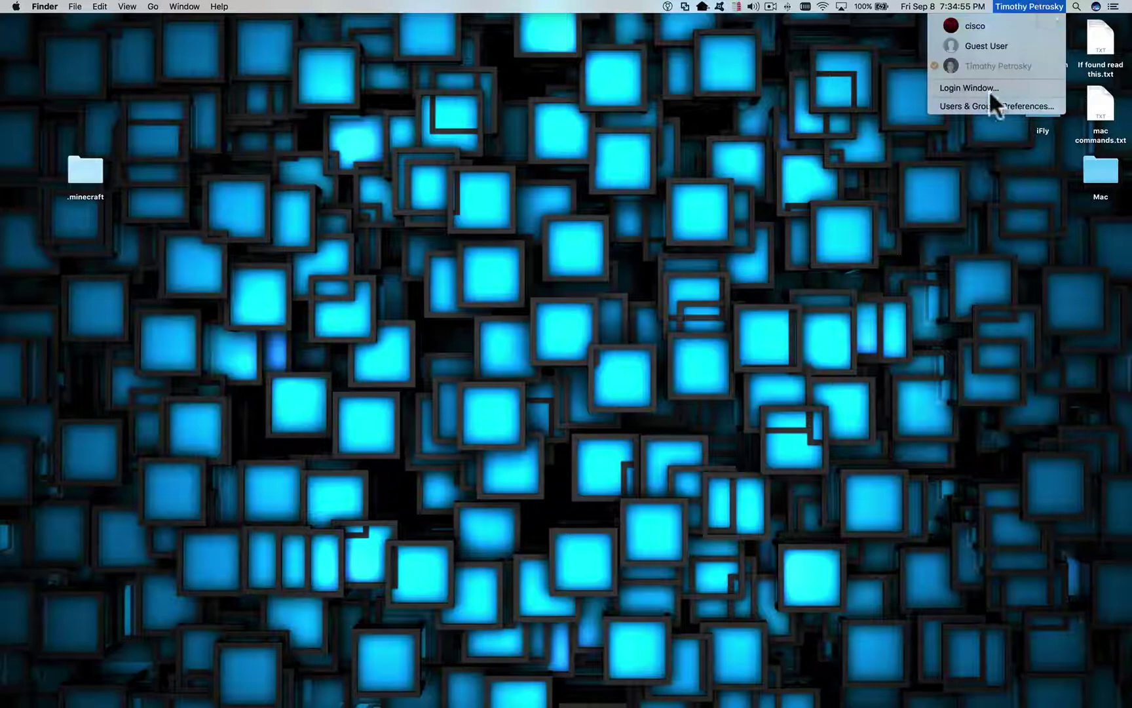
pyautogui.click(1048, 6)
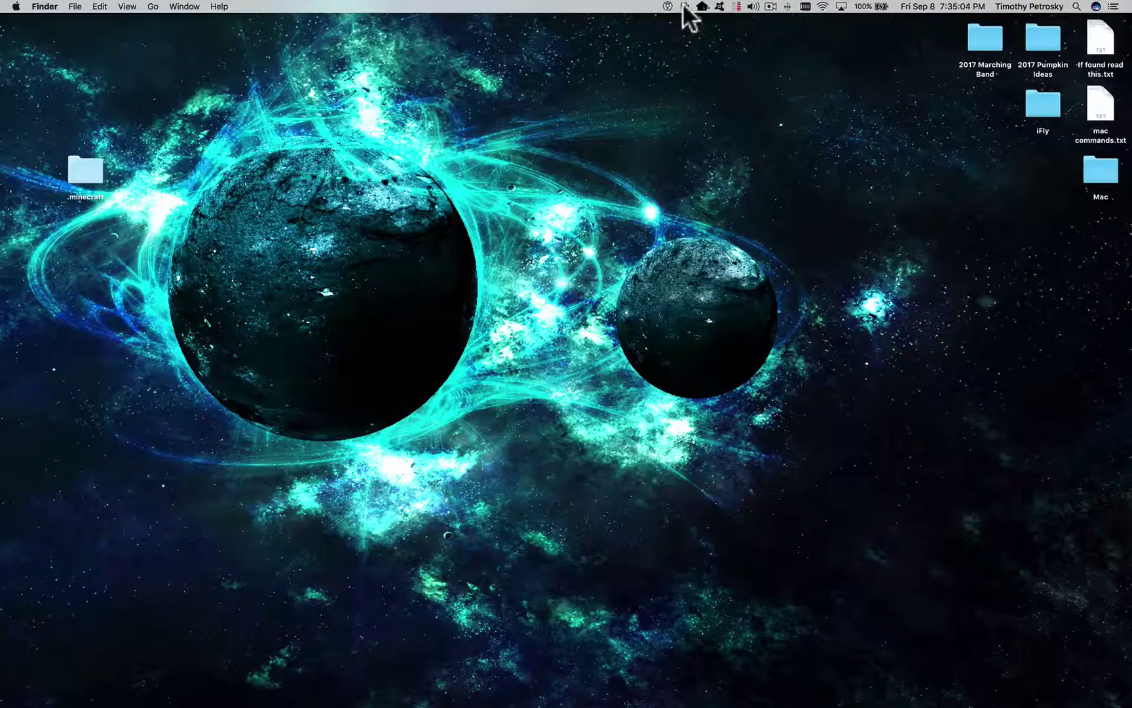
pyautogui.click(736, 8)
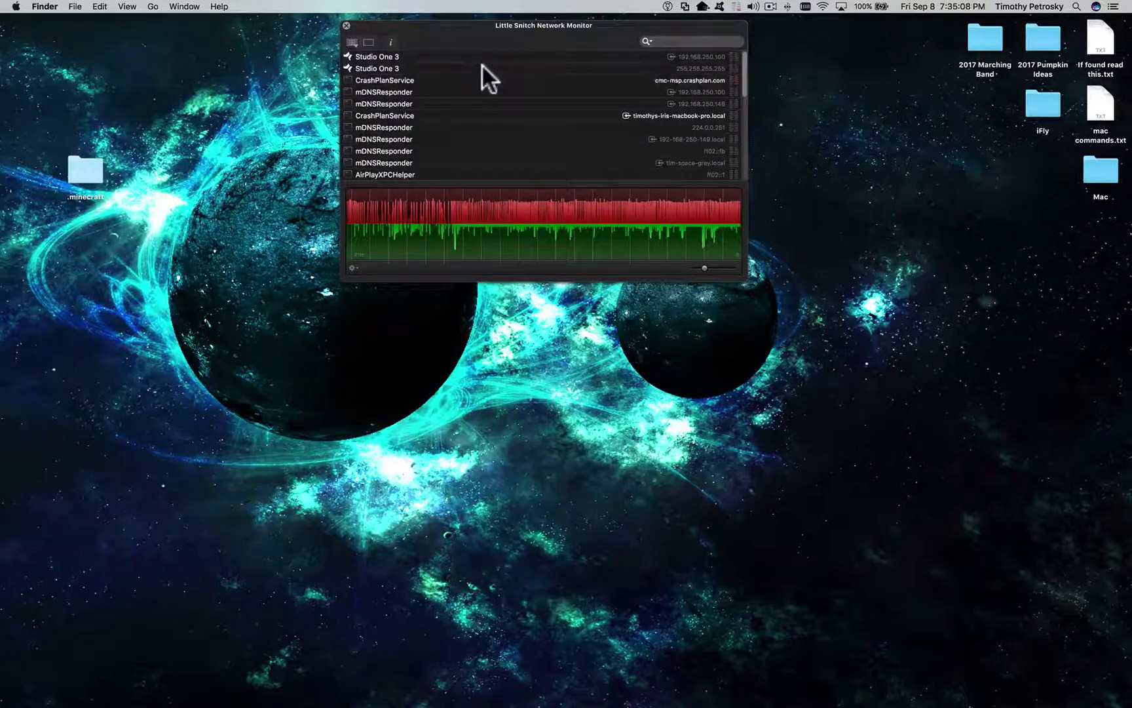
pyautogui.click(346, 25)
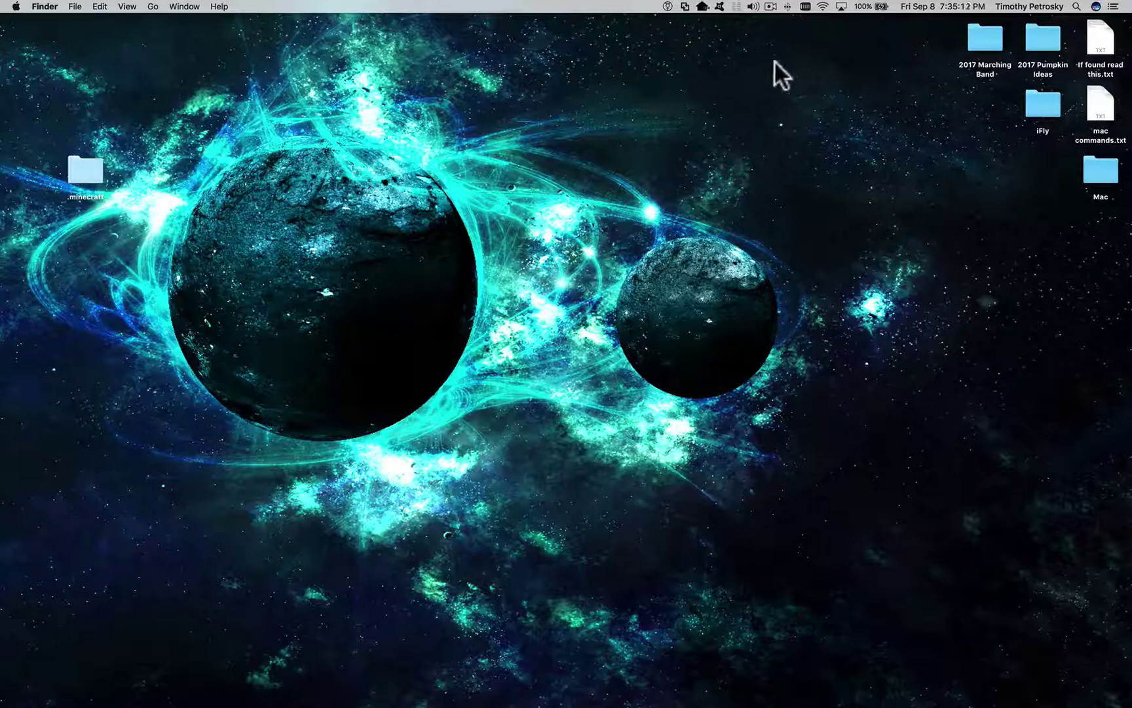
# Step: Examine the battery status including its detailed condition information, and show and hide the Today view of Notification Center
pyautogui.click(805, 6)
pyautogui.click(805, 7)
pyautogui.click(877, 5)
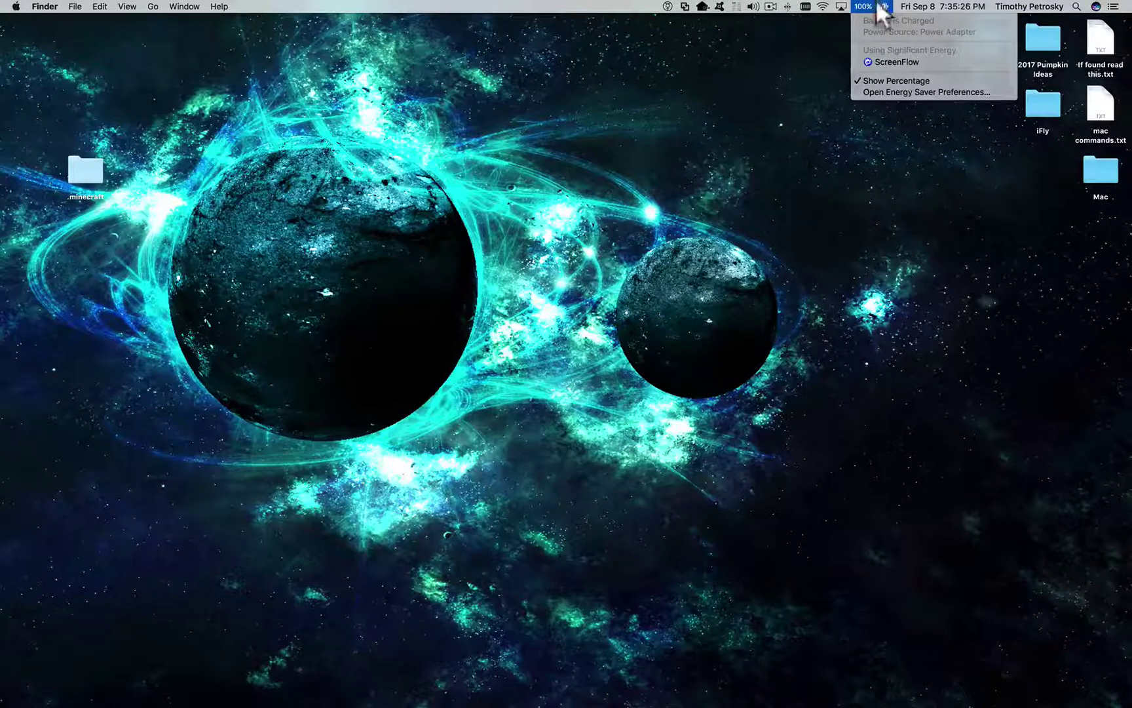
pyautogui.click(878, 5)
pyautogui.keyDown('alt'); pyautogui.click(878, 5); pyautogui.keyUp('alt')
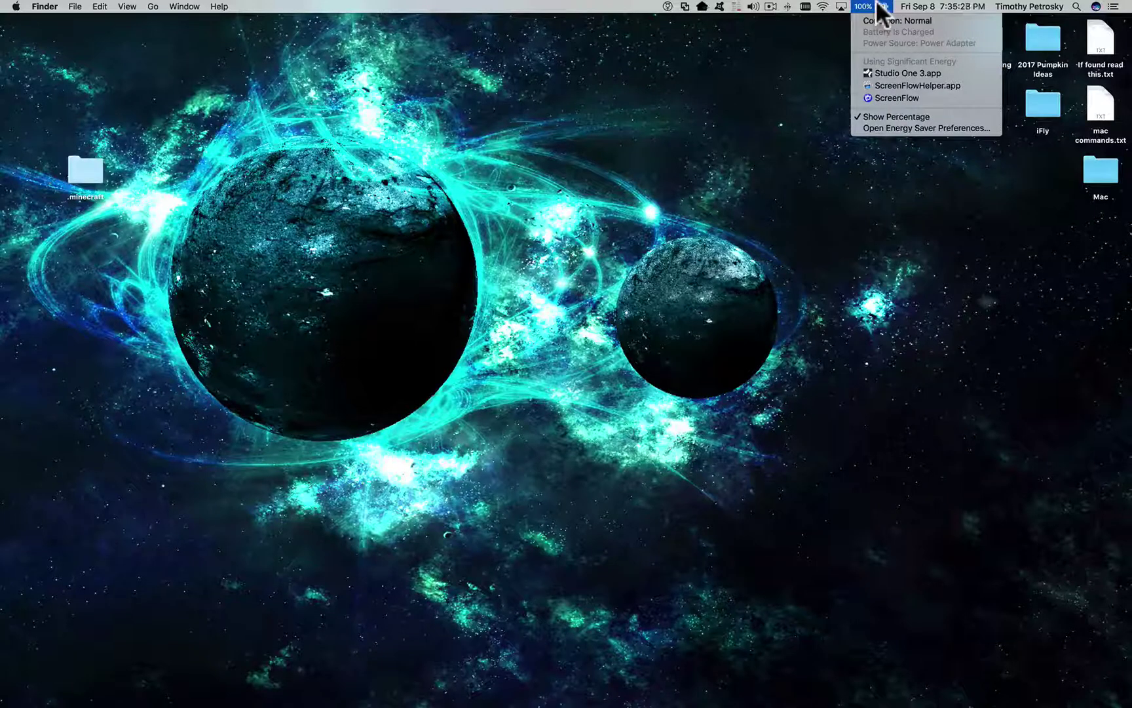
pyautogui.click(872, 127)
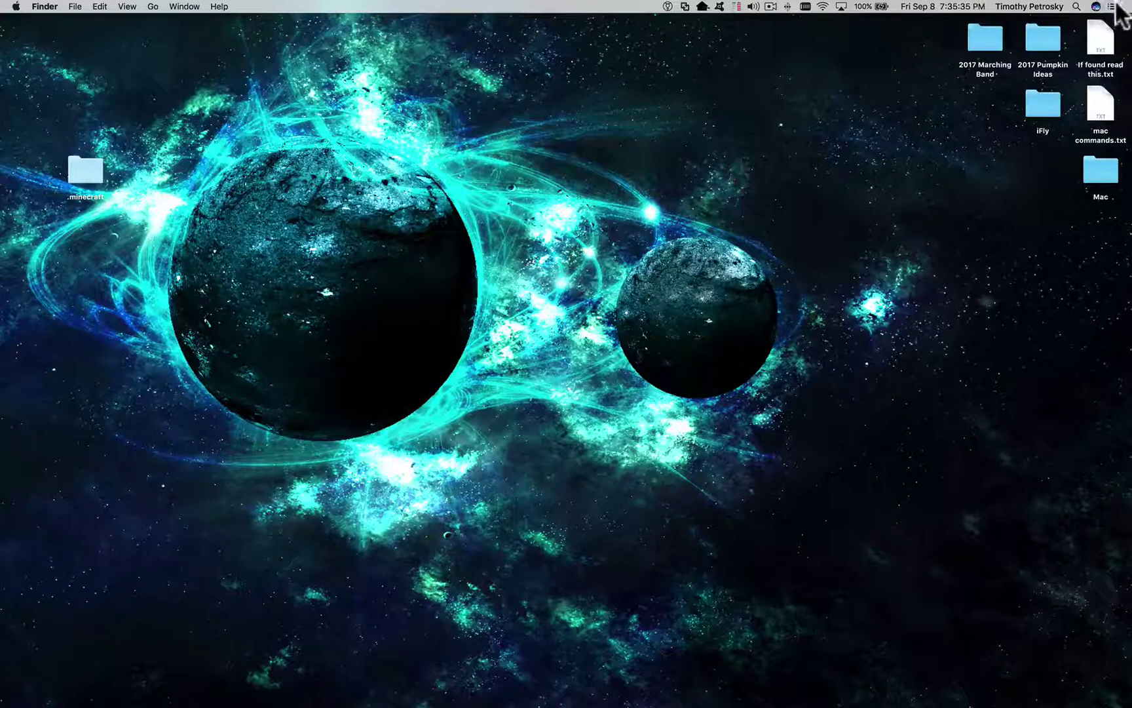
pyautogui.click(1112, 7)
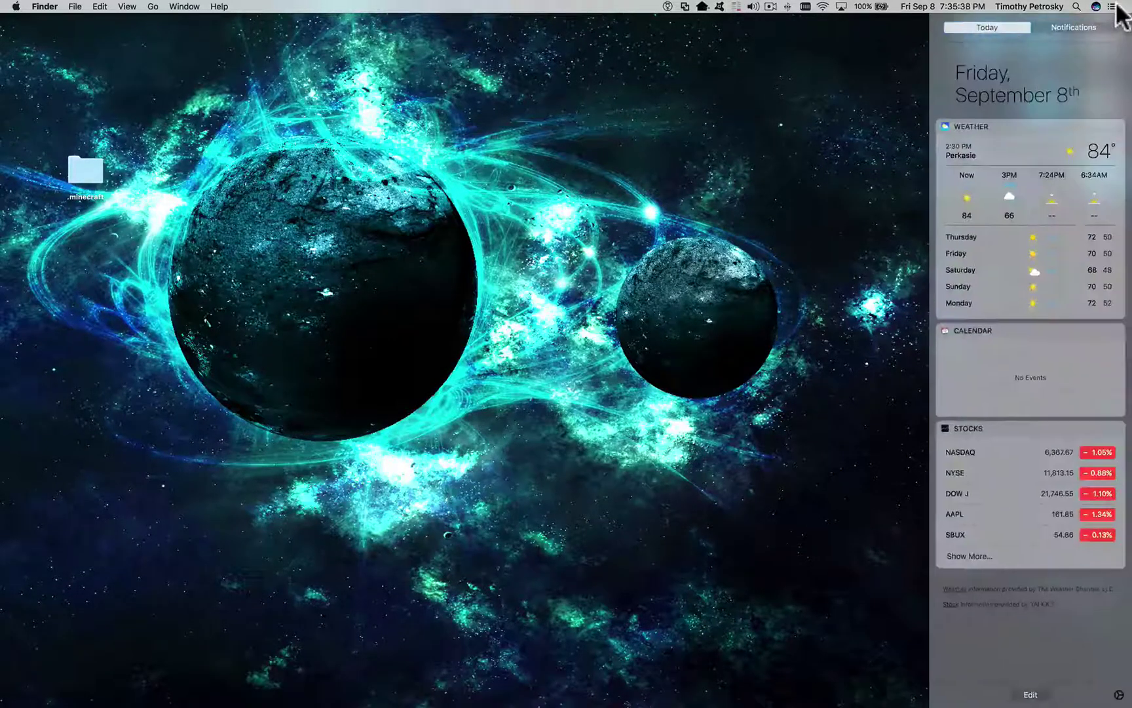
pyautogui.click(1116, 5)
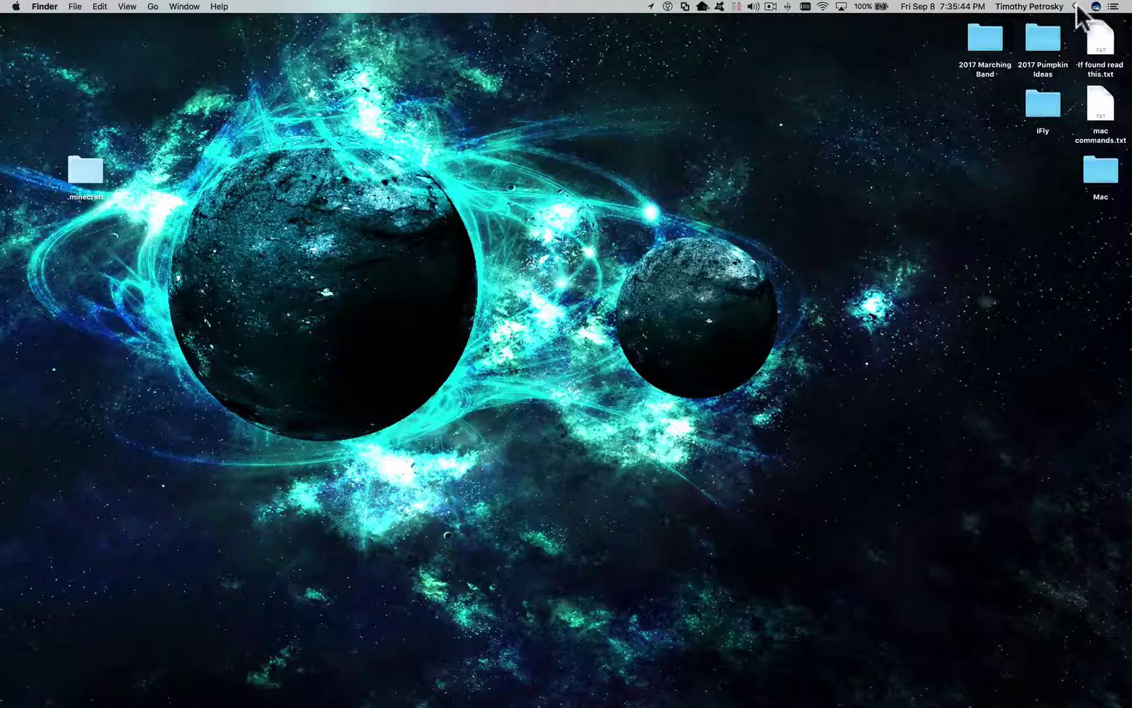
# Step: Search Spotlight for "apple", look through the suggested matches, and show all results in Finder
pyautogui.click(1076, 6)
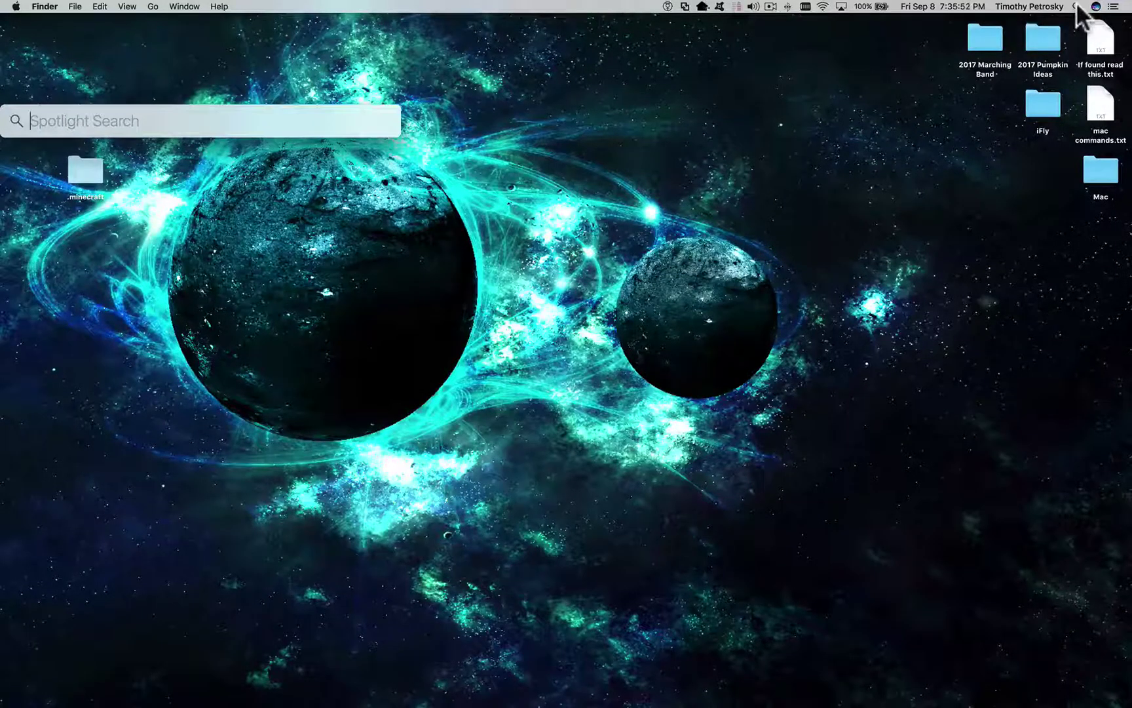
pyautogui.write('apple')
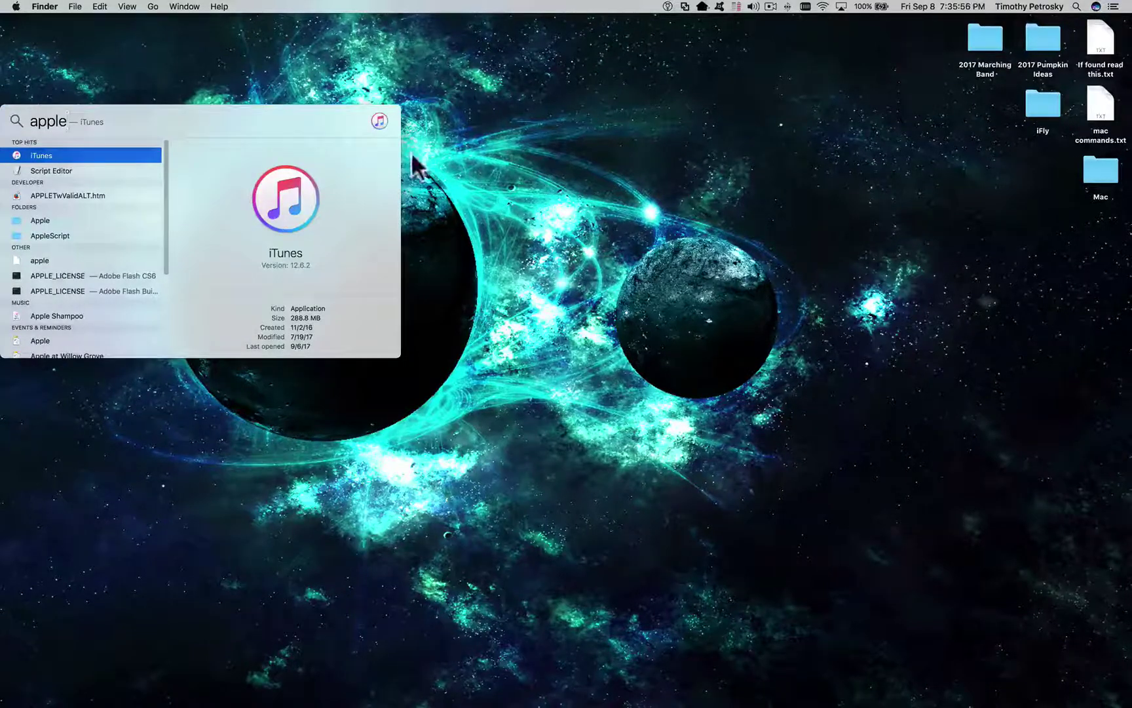
pyautogui.scroll(-5, 72, 164)
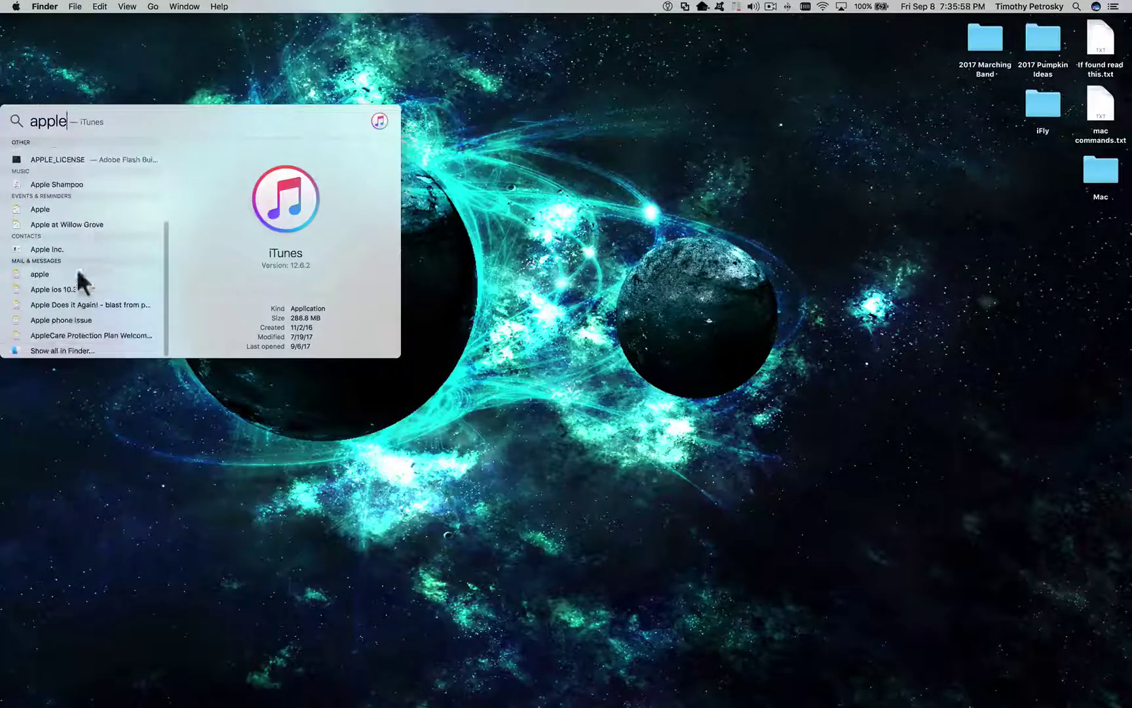
pyautogui.scroll(5, 43, 305)
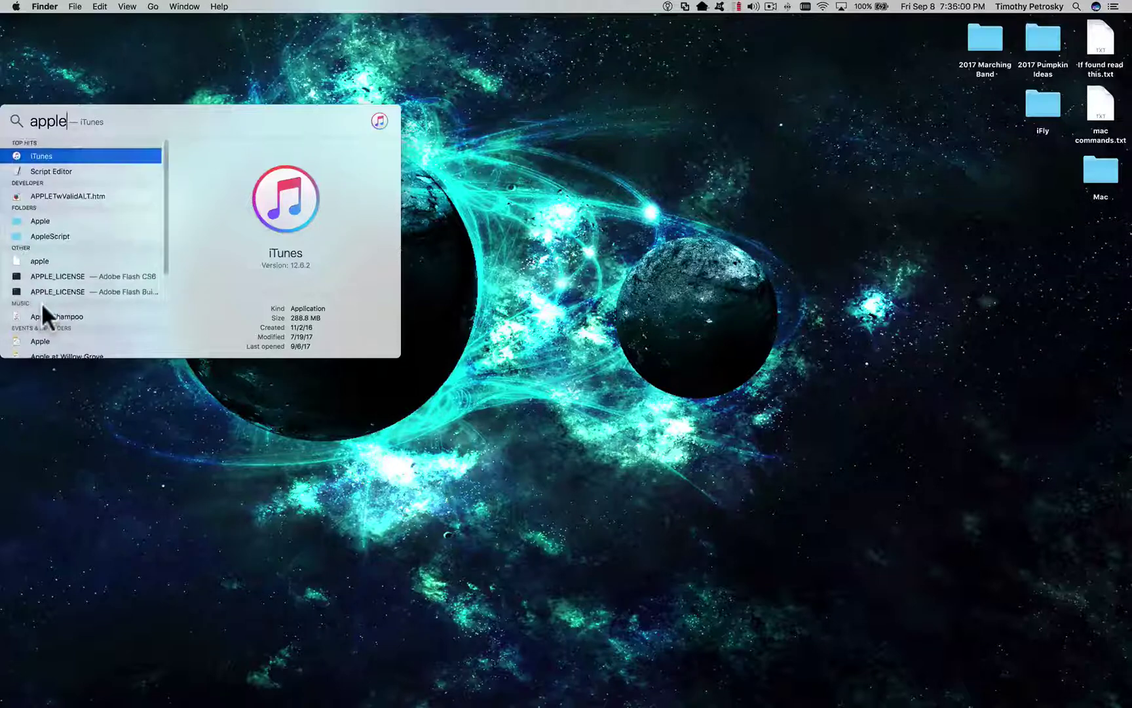
pyautogui.scroll(-5, 41, 301)
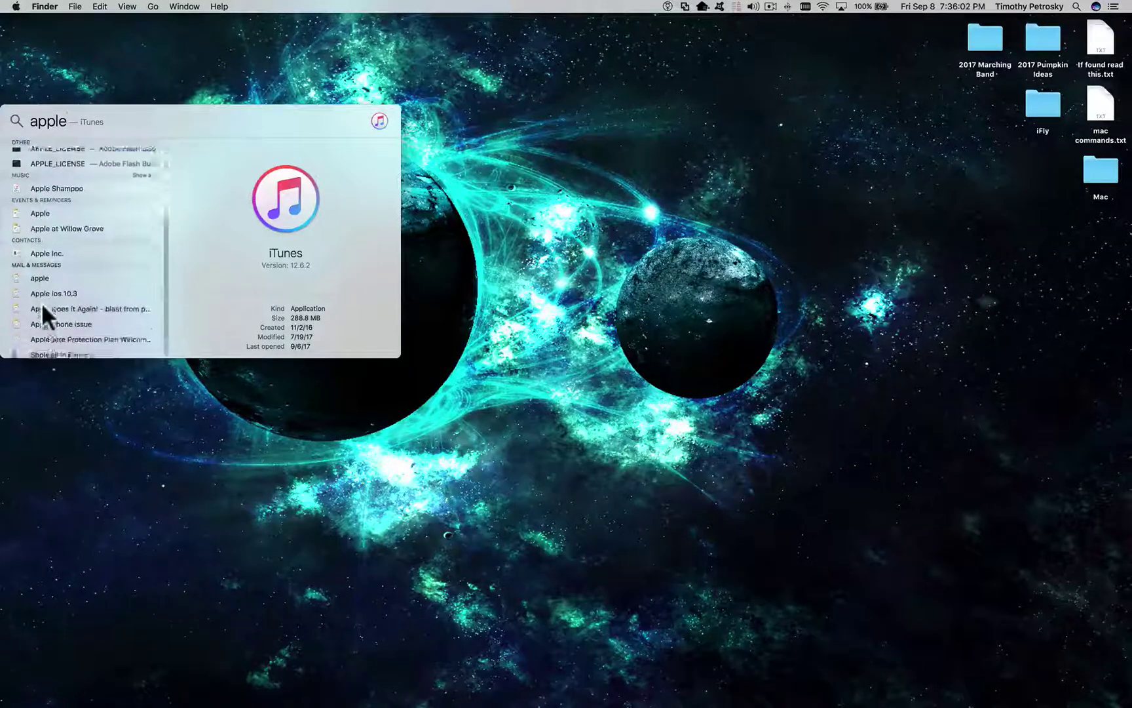
pyautogui.click(59, 351)
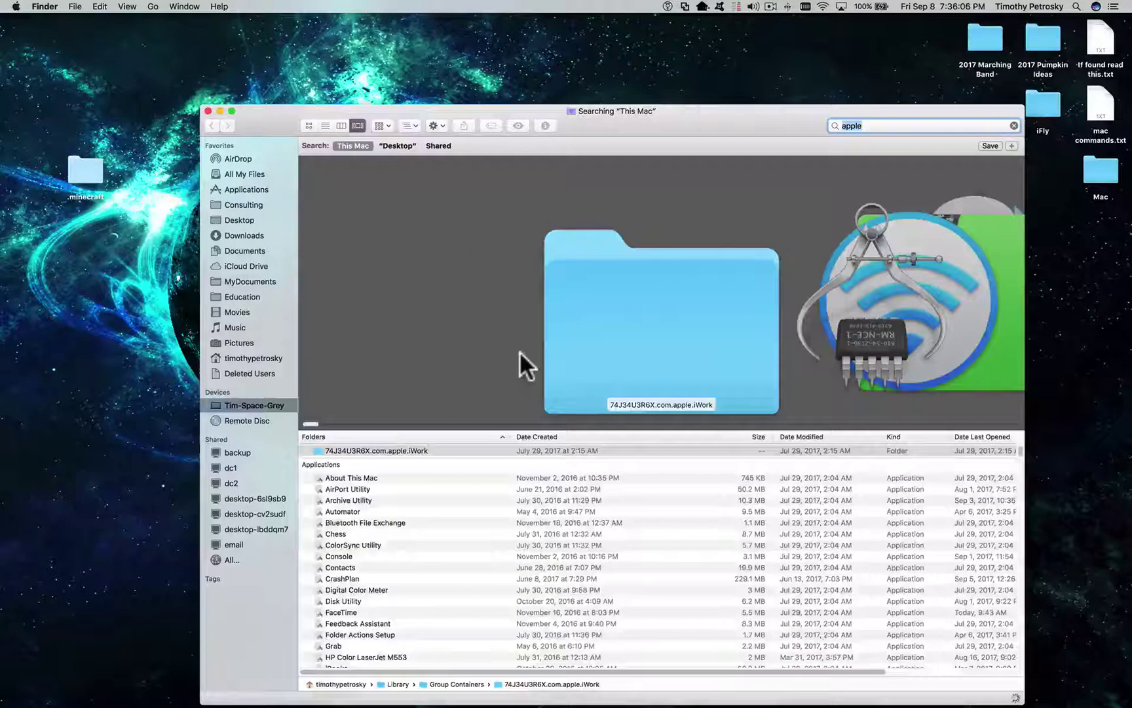
pyautogui.scroll(-10, 517, 469)
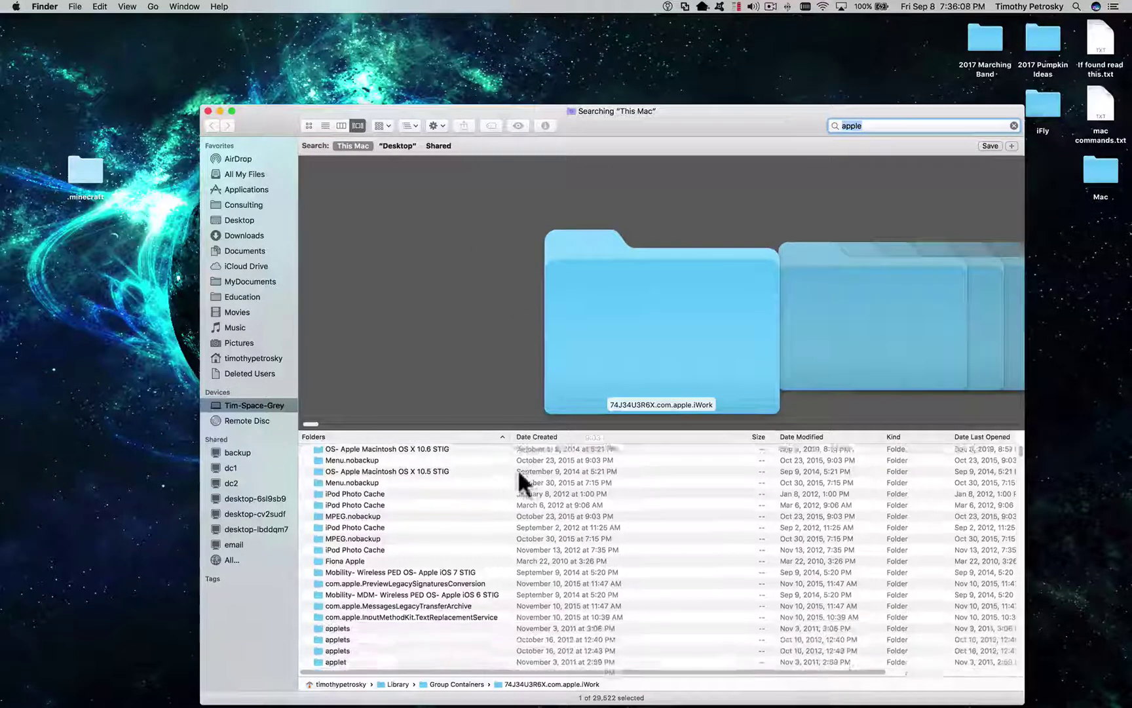
pyautogui.scroll(10, 517, 469)
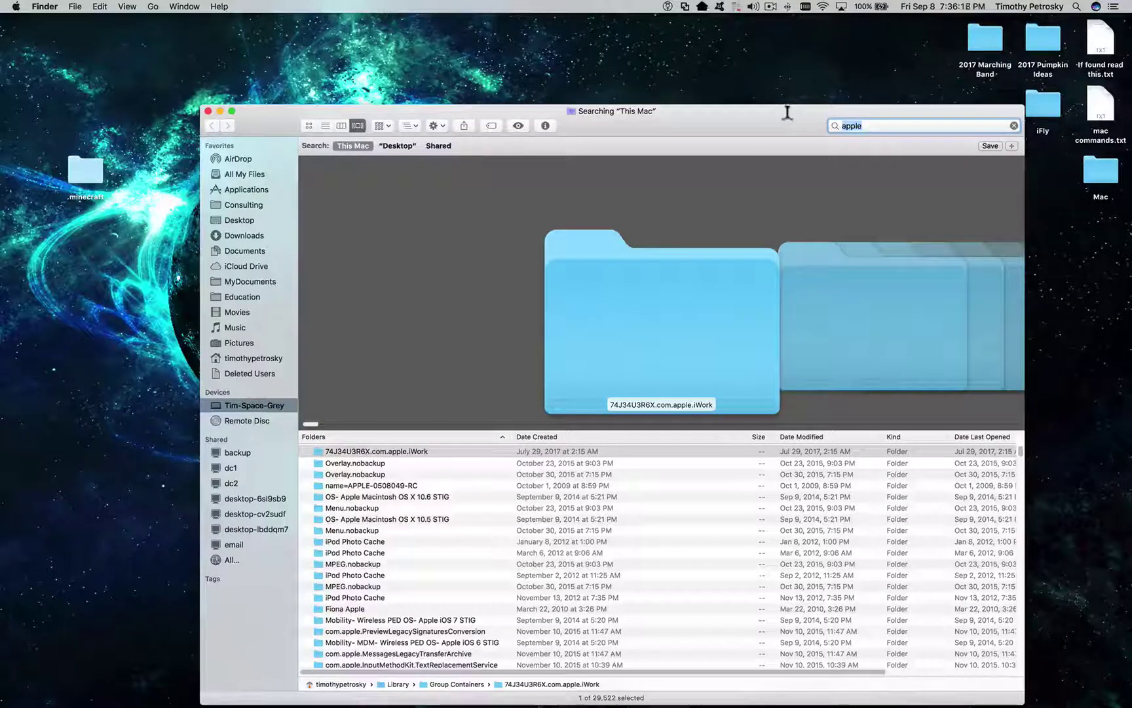
# Step: Search This Mac for "vatican" in the Finder window, browse the matching files and their previews, and close the window
pyautogui.write('vatican')
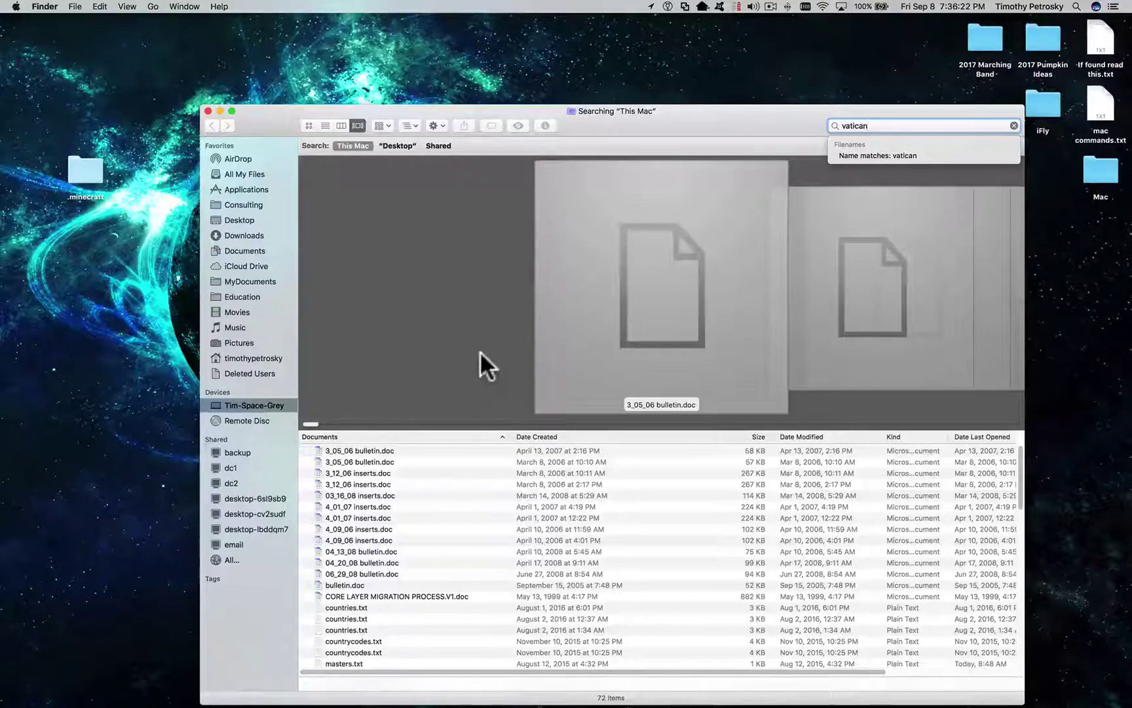
pyautogui.hscroll(10, 376, 375)
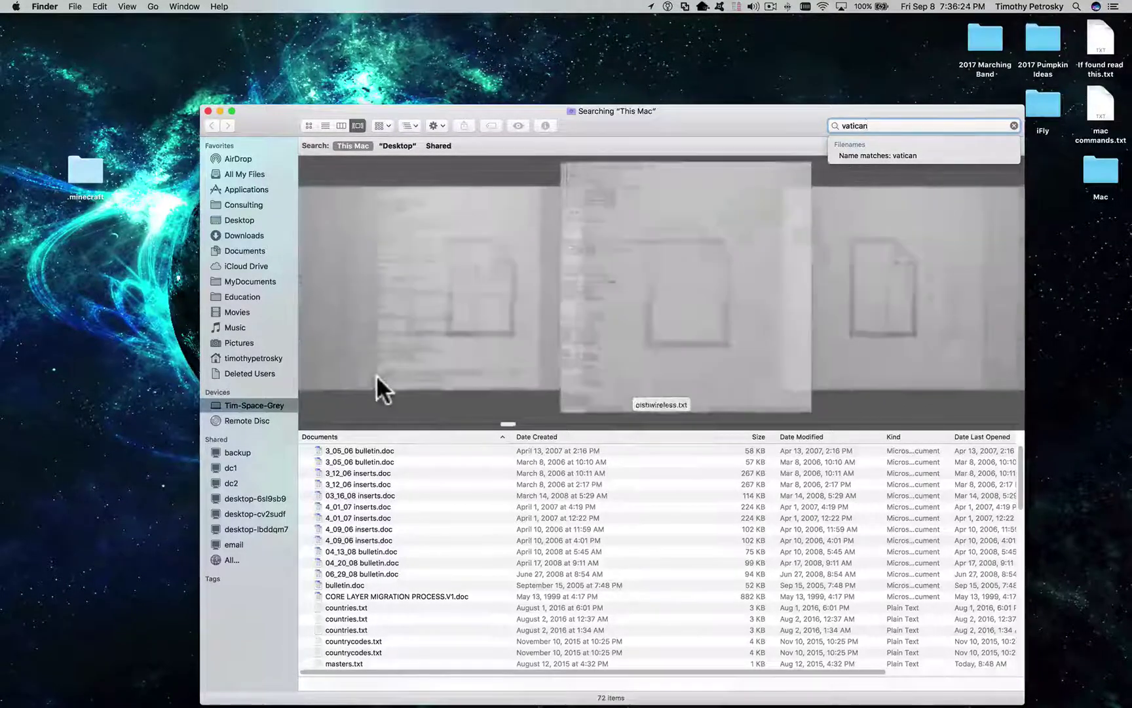
pyautogui.hscroll(-10, 376, 374)
pyautogui.scroll(-10, 435, 483)
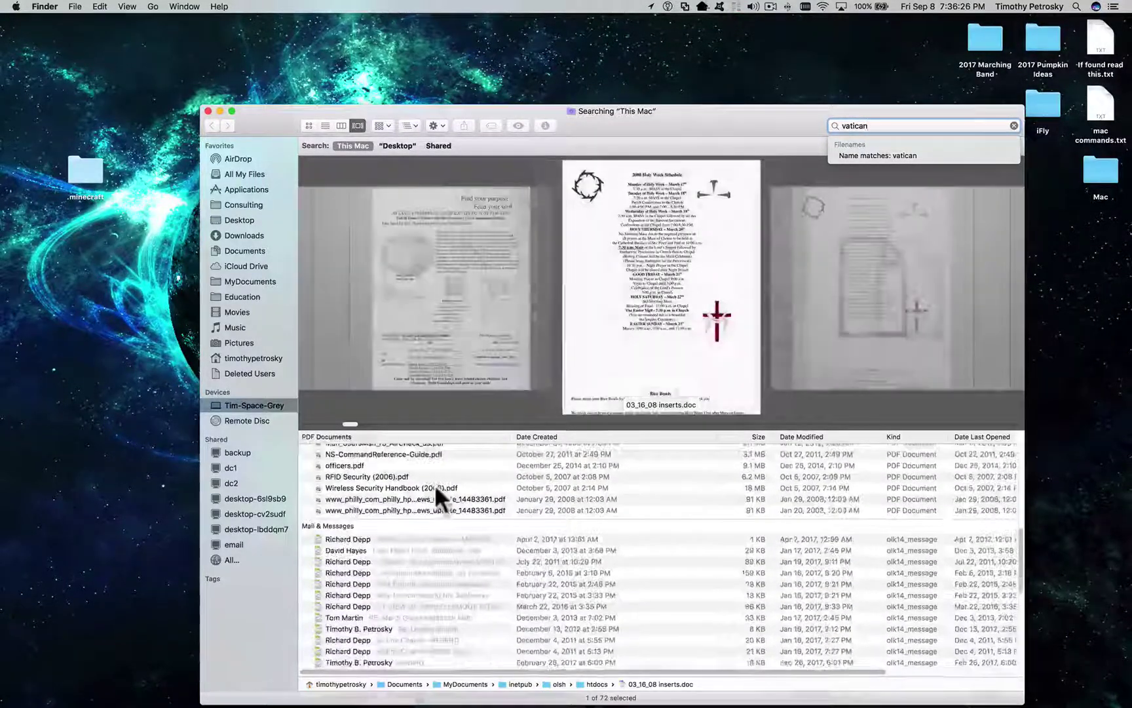
pyautogui.scroll(-10, 435, 483)
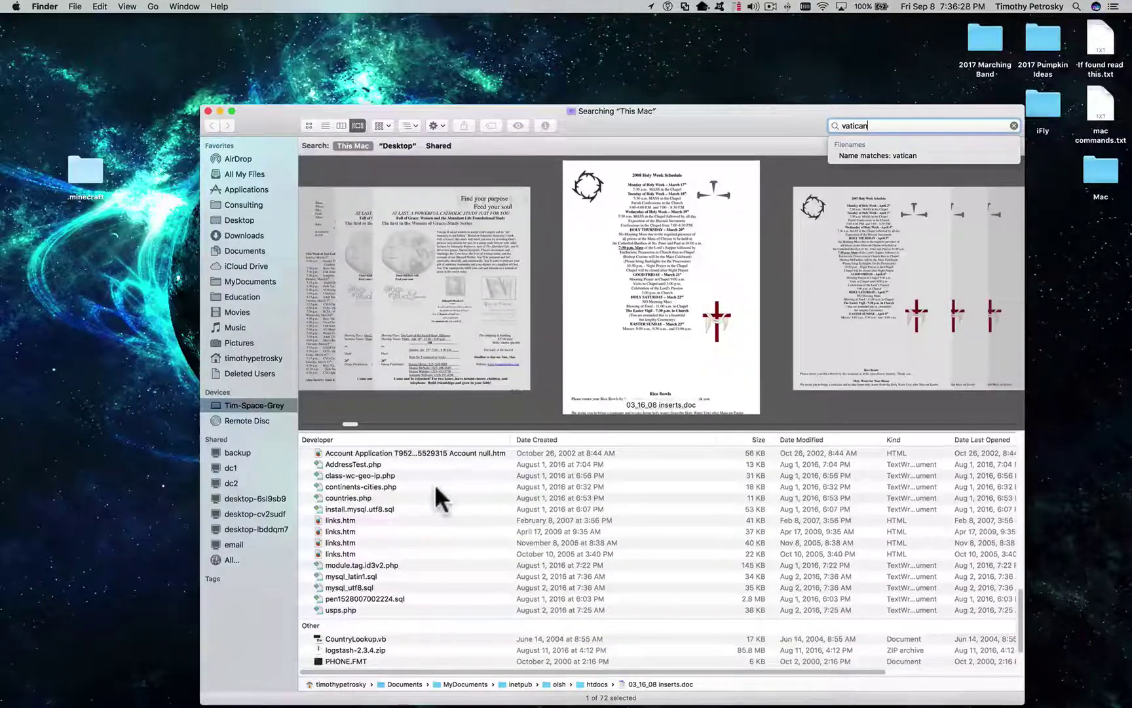
pyautogui.scroll(20, 435, 483)
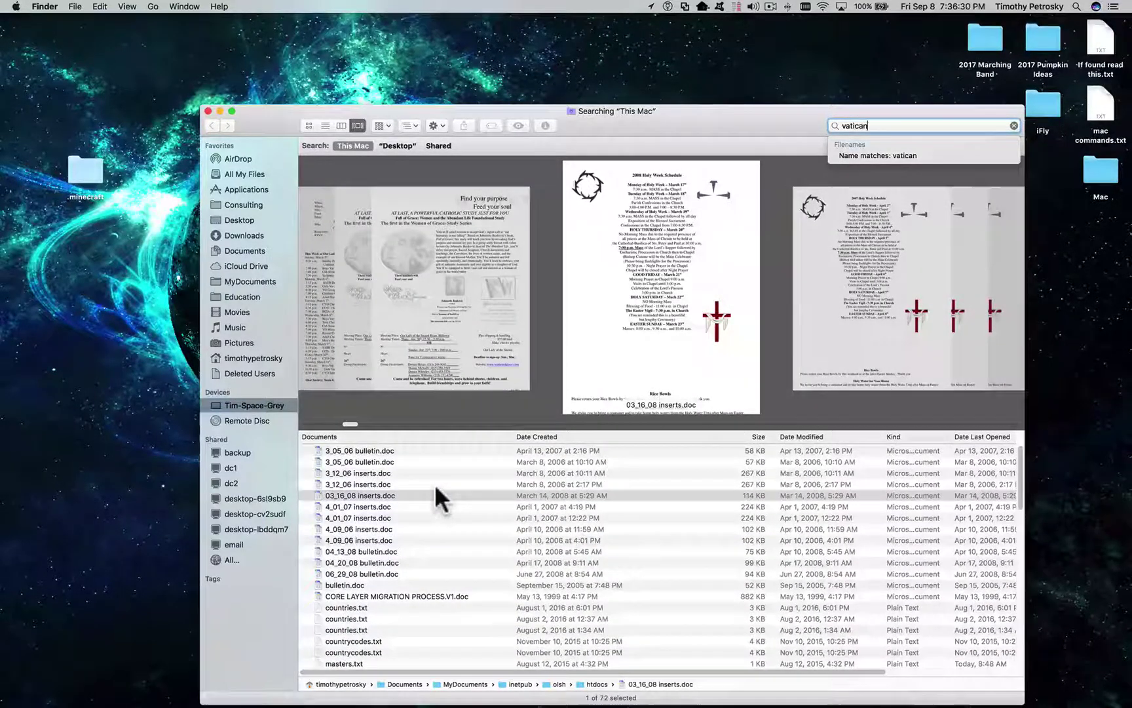
pyautogui.scroll(-10, 435, 486)
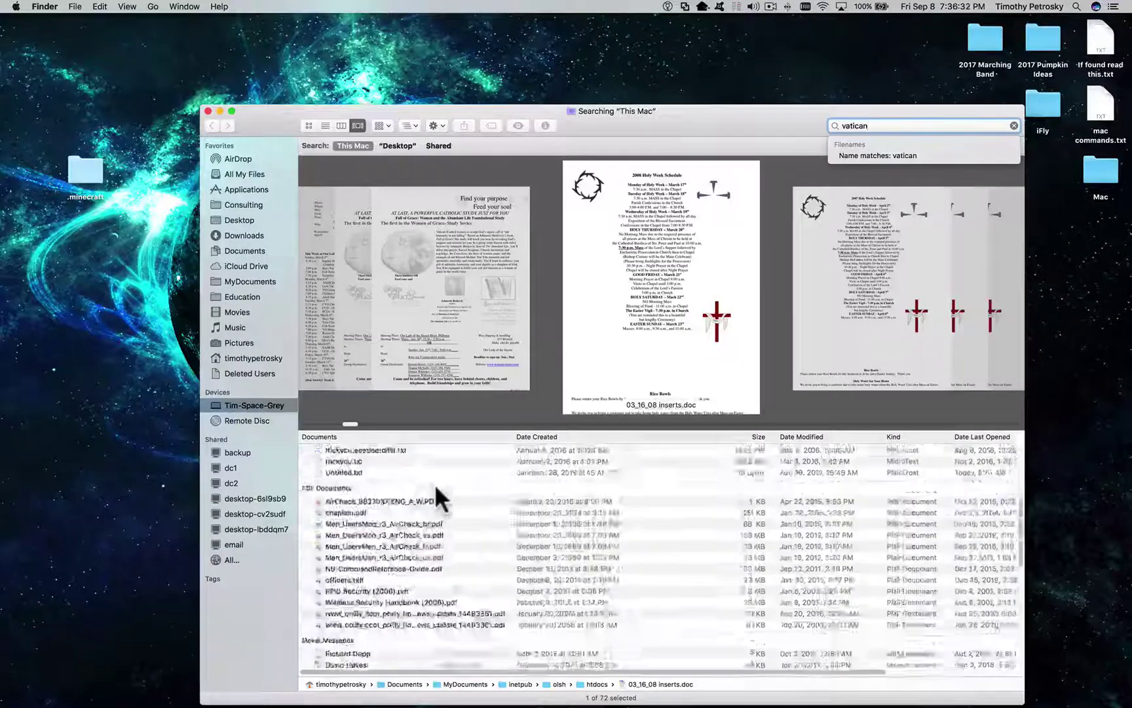
pyautogui.scroll(-5, 434, 483)
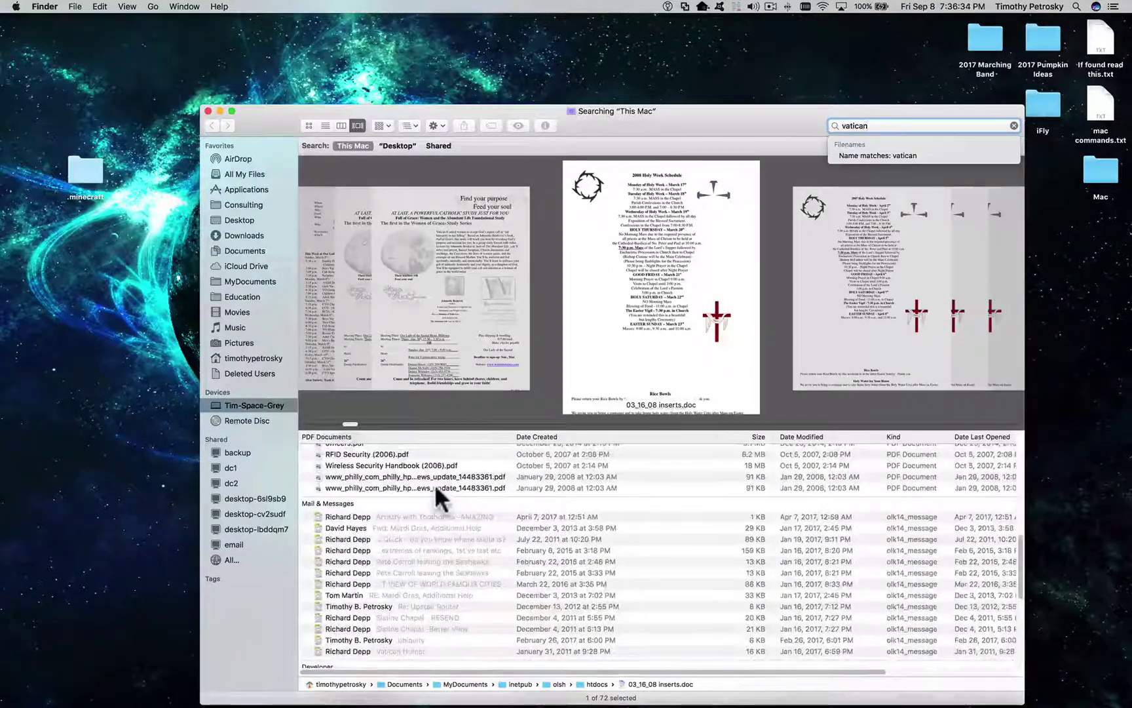
pyautogui.scroll(5, 402, 570)
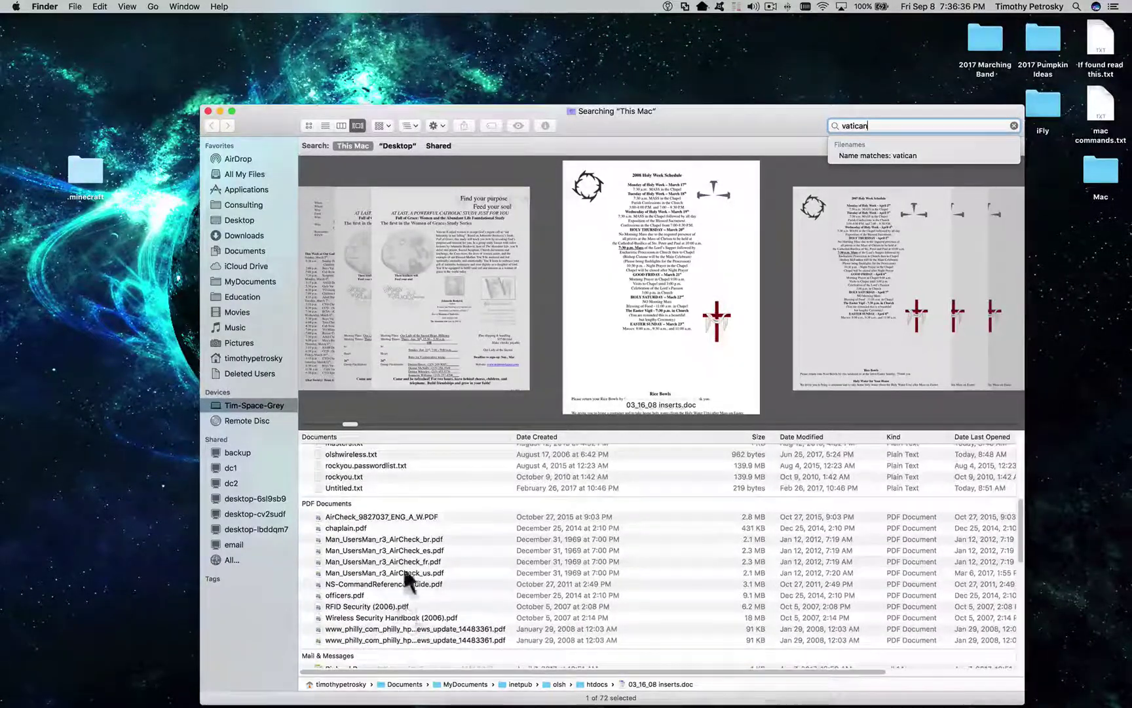
pyautogui.moveTo(253, 106); pyautogui.dragTo(251, 85)
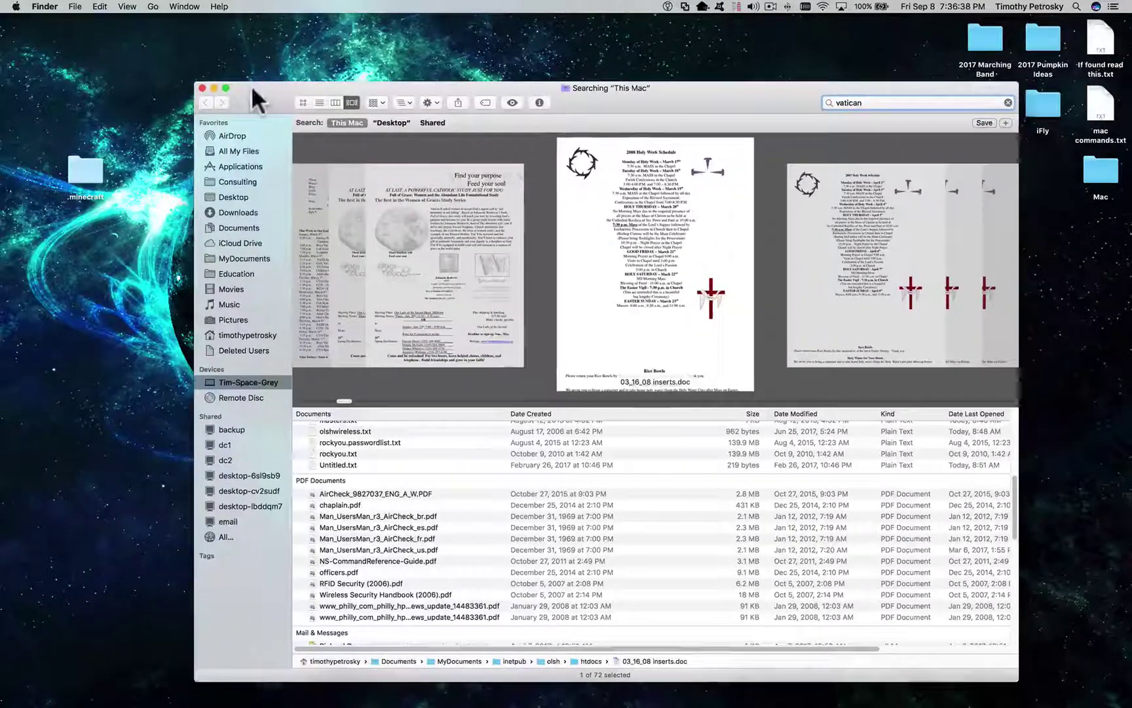
pyautogui.click(202, 87)
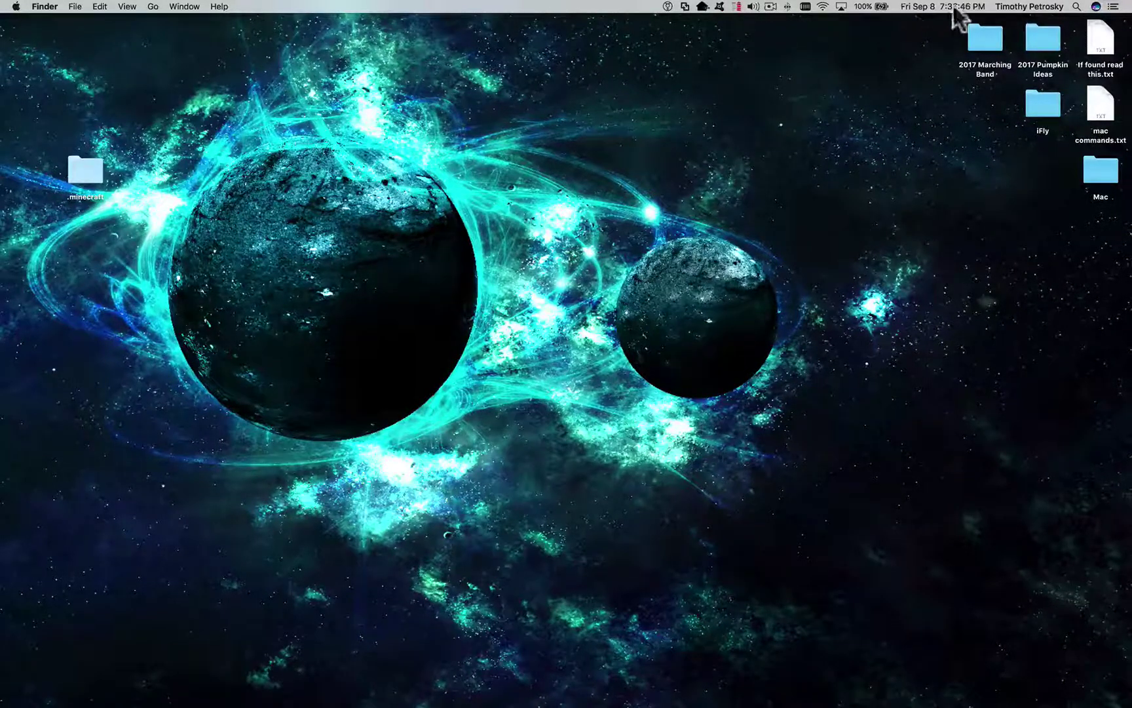
# Step: Launch Microsoft Word by searching Spotlight for "word", and quit it
pyautogui.click(1079, 5)
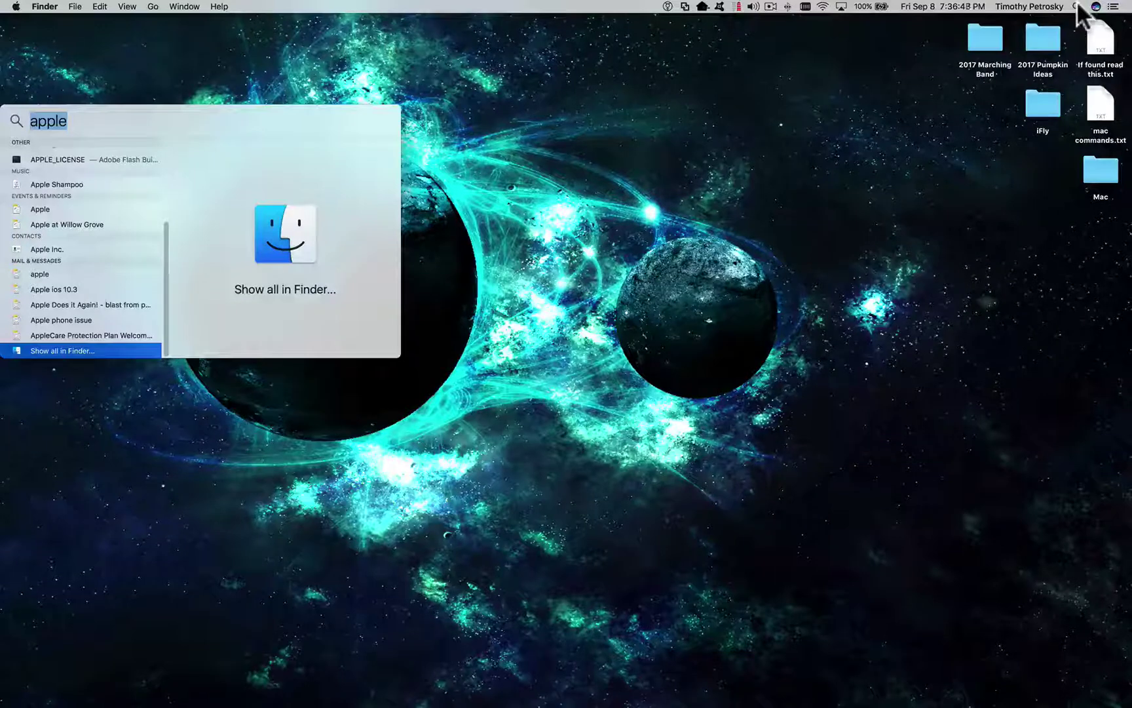
pyautogui.write('word')
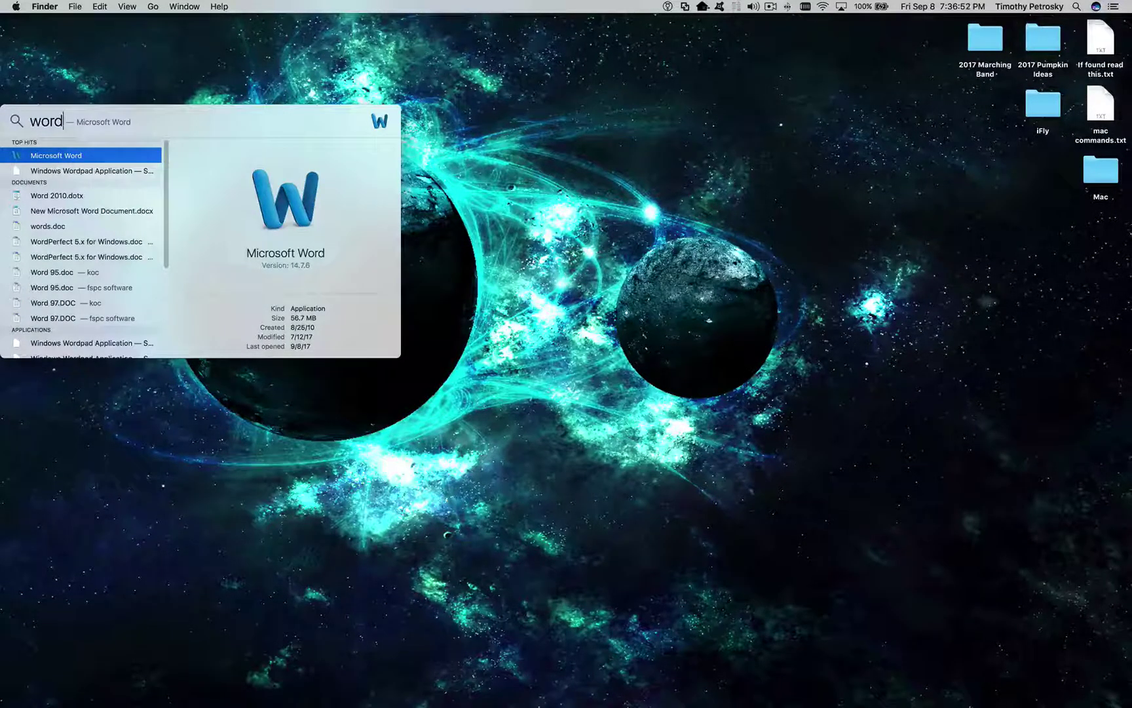
pyautogui.press('Return')
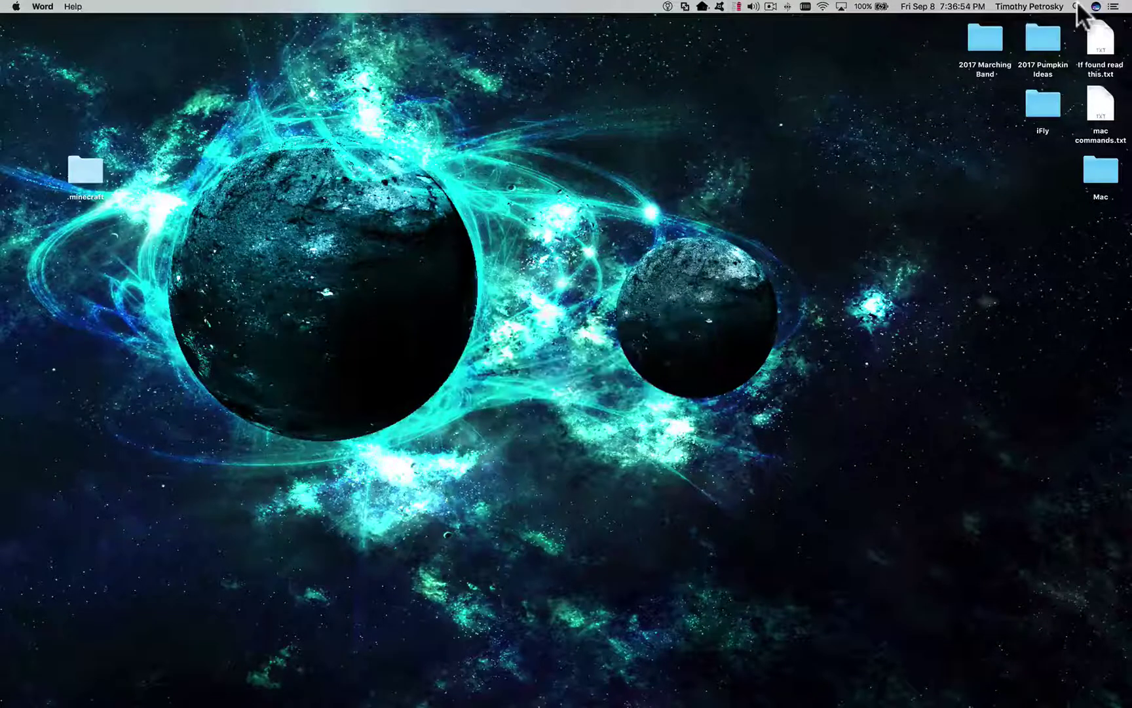
pyautogui.press('super+q')
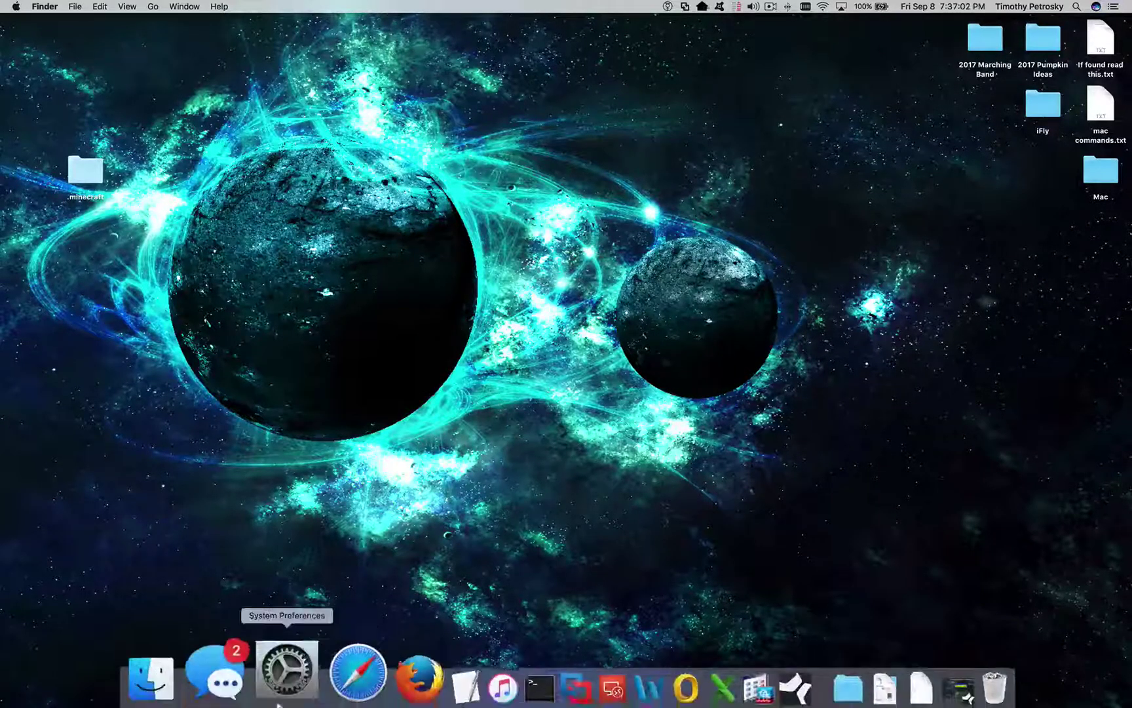
# Step: Open System Preferences, move its window higher on the screen, and show the Hot Corners settings of Mission Control
pyautogui.click(286, 684)
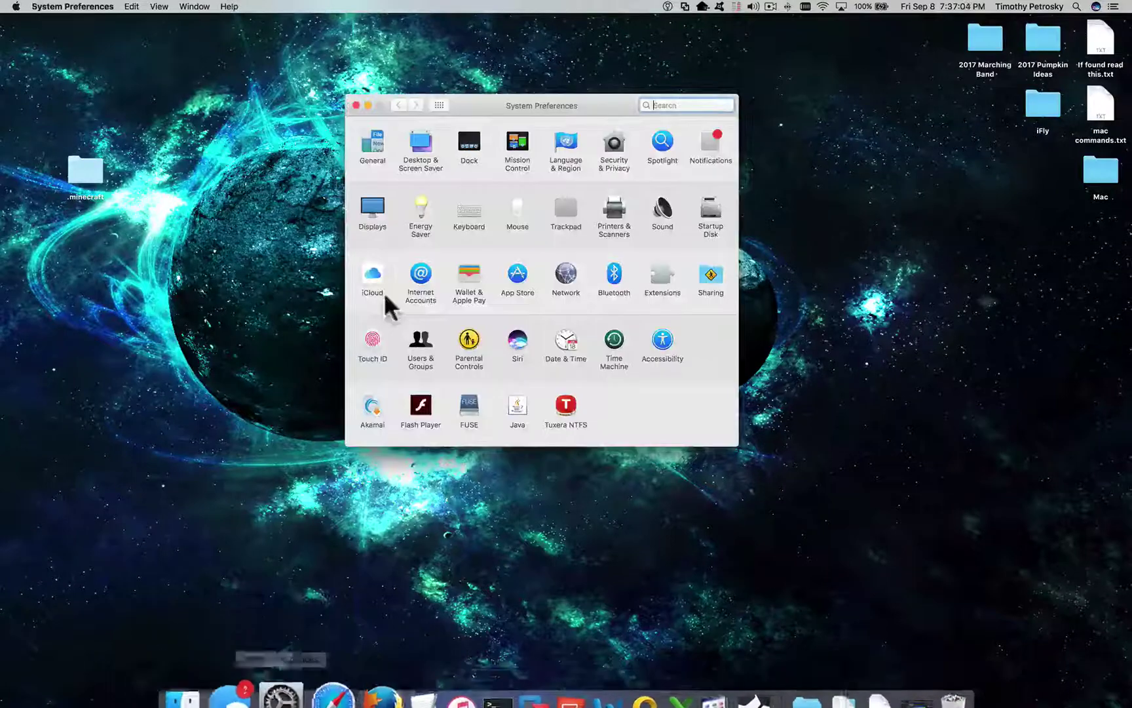
pyautogui.moveTo(485, 106); pyautogui.dragTo(528, 45)
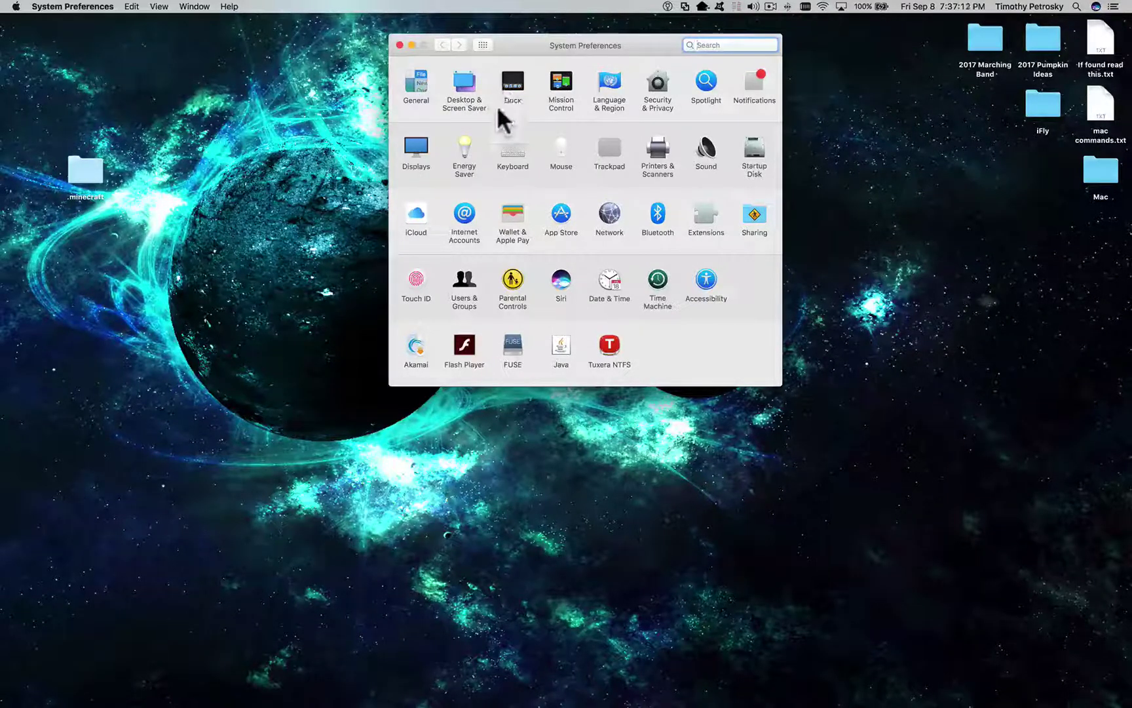
pyautogui.moveTo(487, 704)
pyautogui.click(562, 79)
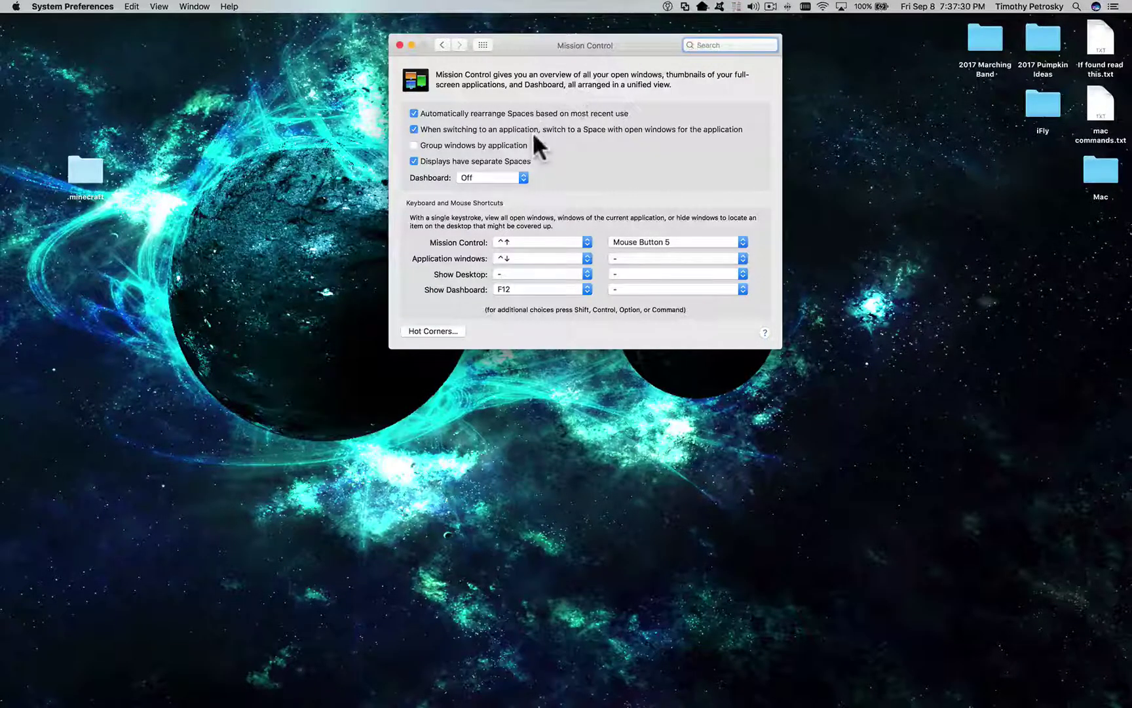
pyautogui.click(448, 330)
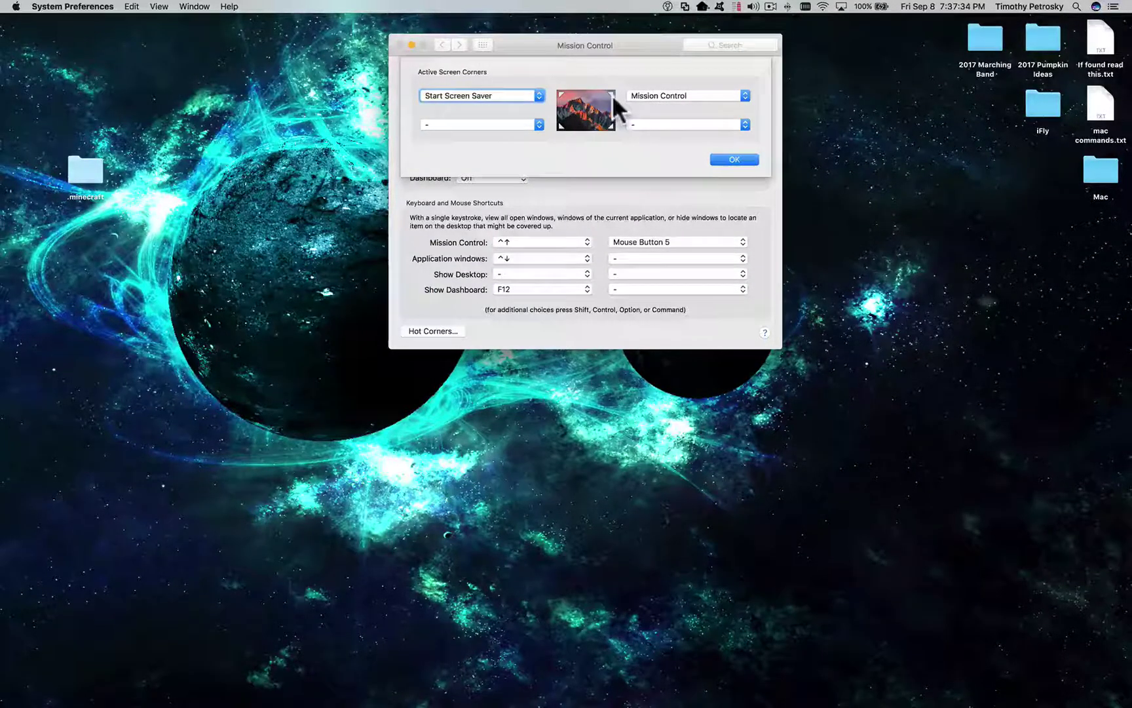
# Step: Close the Hot Corners settings, and use Mission Control to switch to Desktop 3 and back to Desktop 2
pyautogui.click(734, 159)
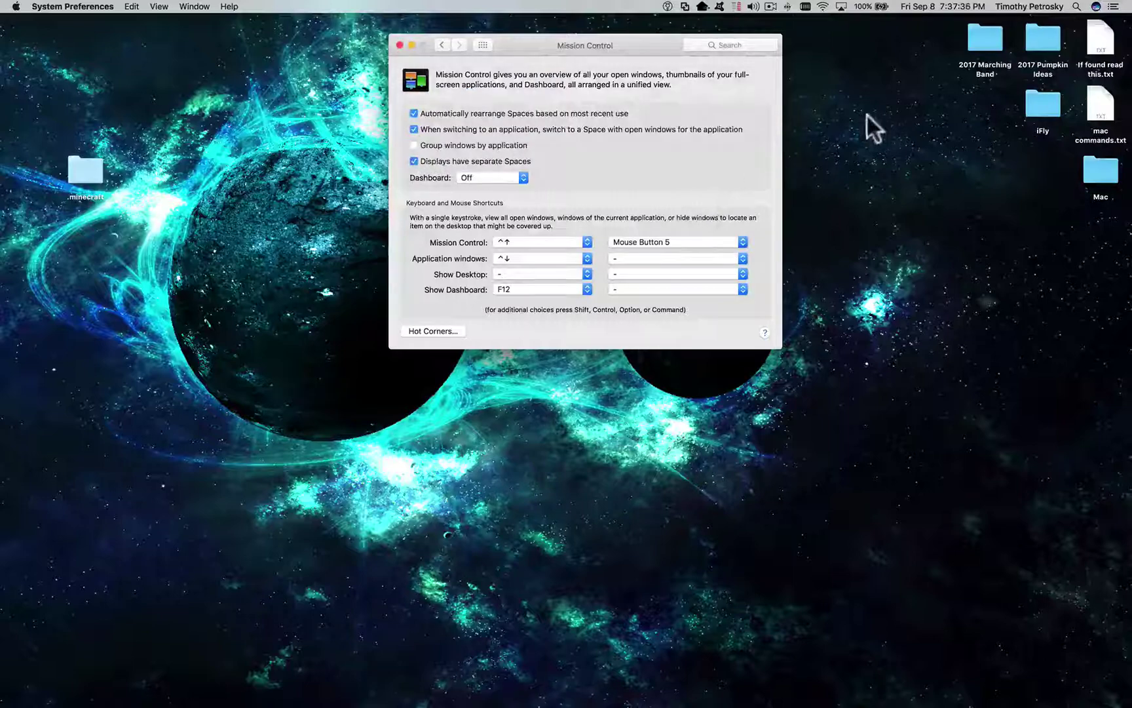
pyautogui.moveTo(1130, 1)
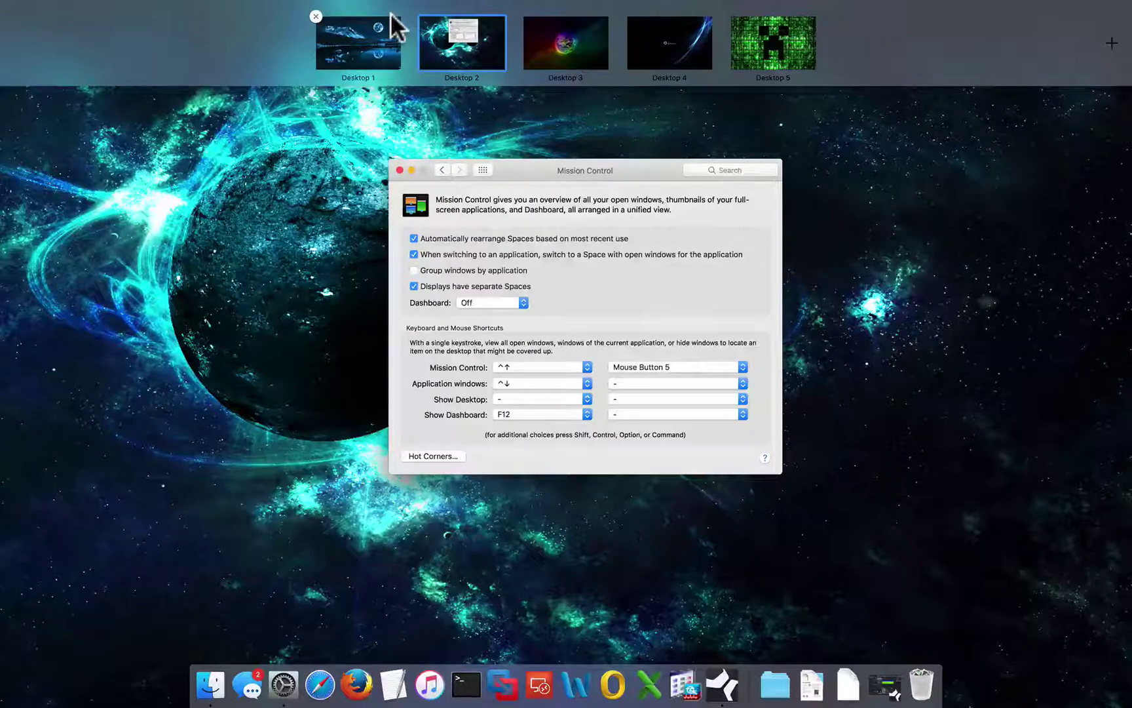
pyautogui.click(572, 41)
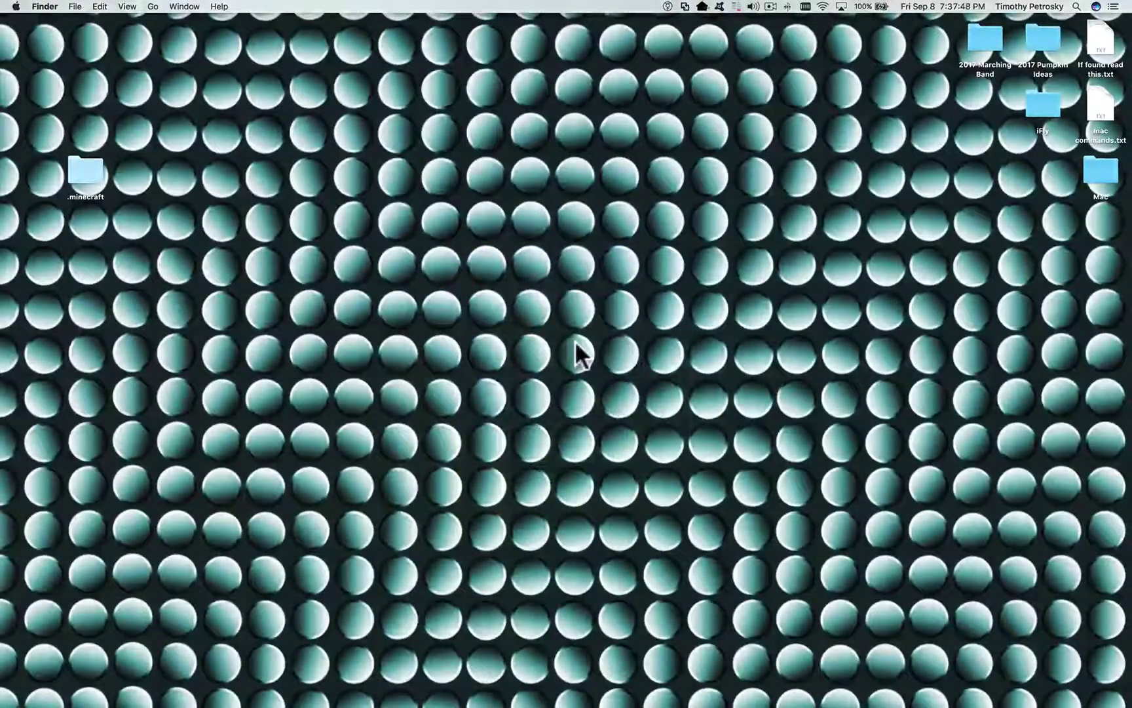
pyautogui.moveTo(1131, 0)
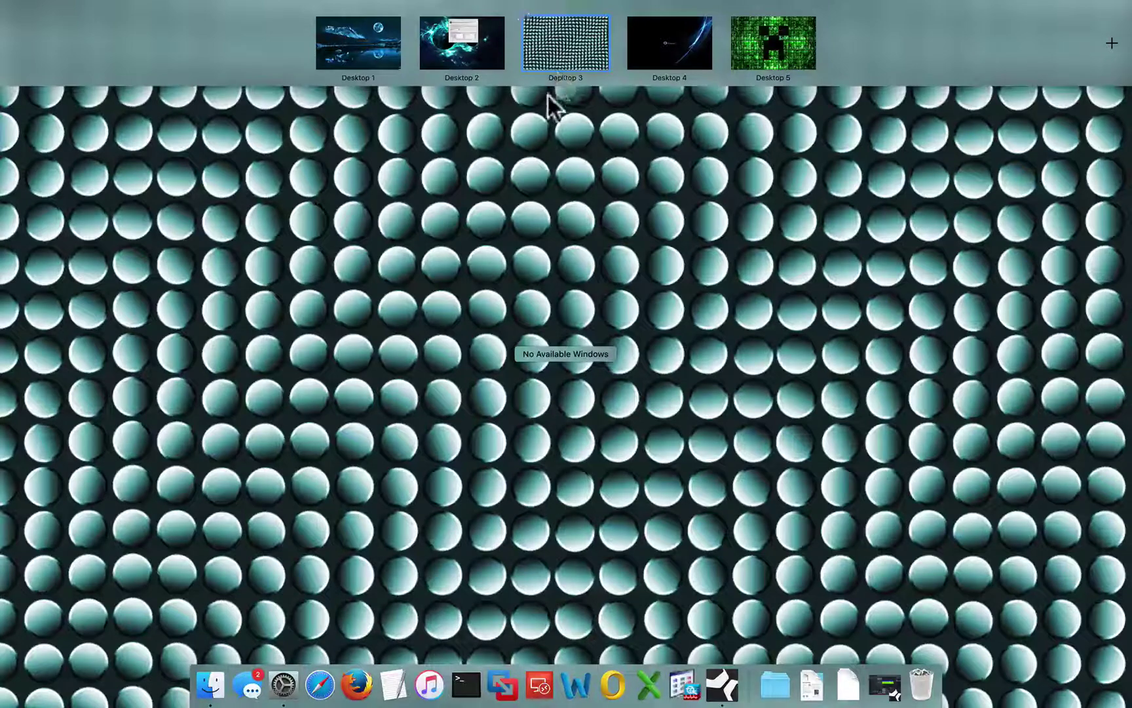
pyautogui.click(441, 41)
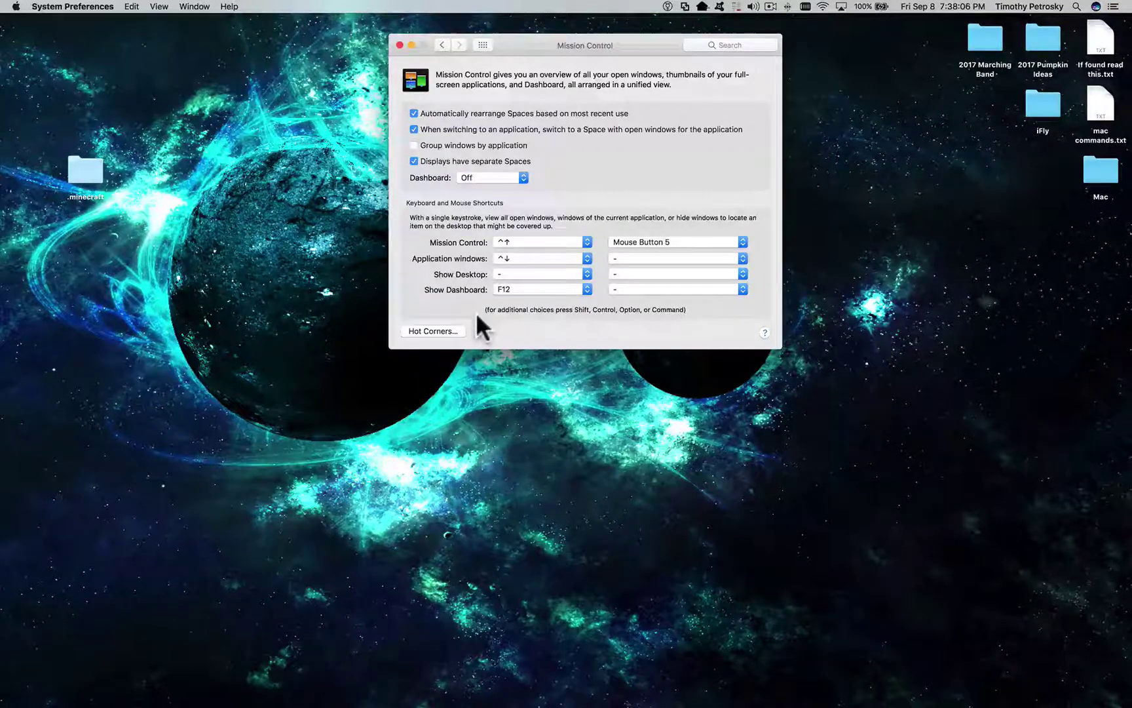
# Step: Move back and forth through the neighbouring desktops, ending on the one with the Mission Control settings
pyautogui.hotkey('ctrl', 'Right')
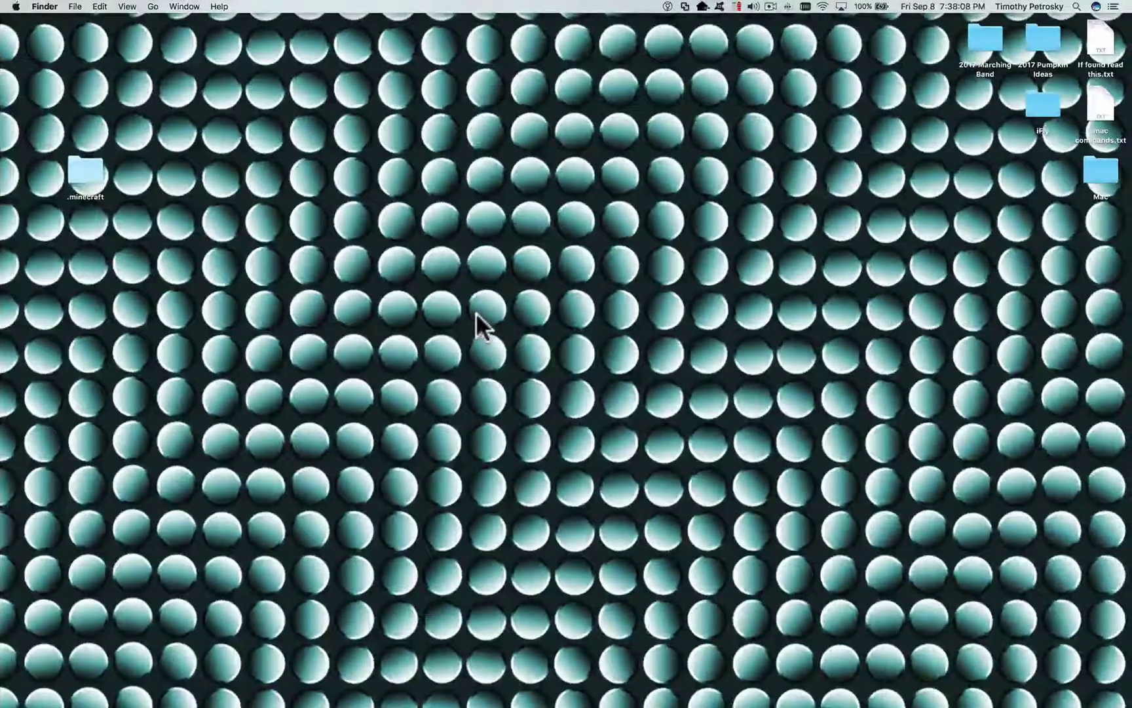
pyautogui.hotkey('ctrl', 'Right')
pyautogui.hotkey('ctrl', 'Left')
pyautogui.hotkey('ctrl', 'Left')
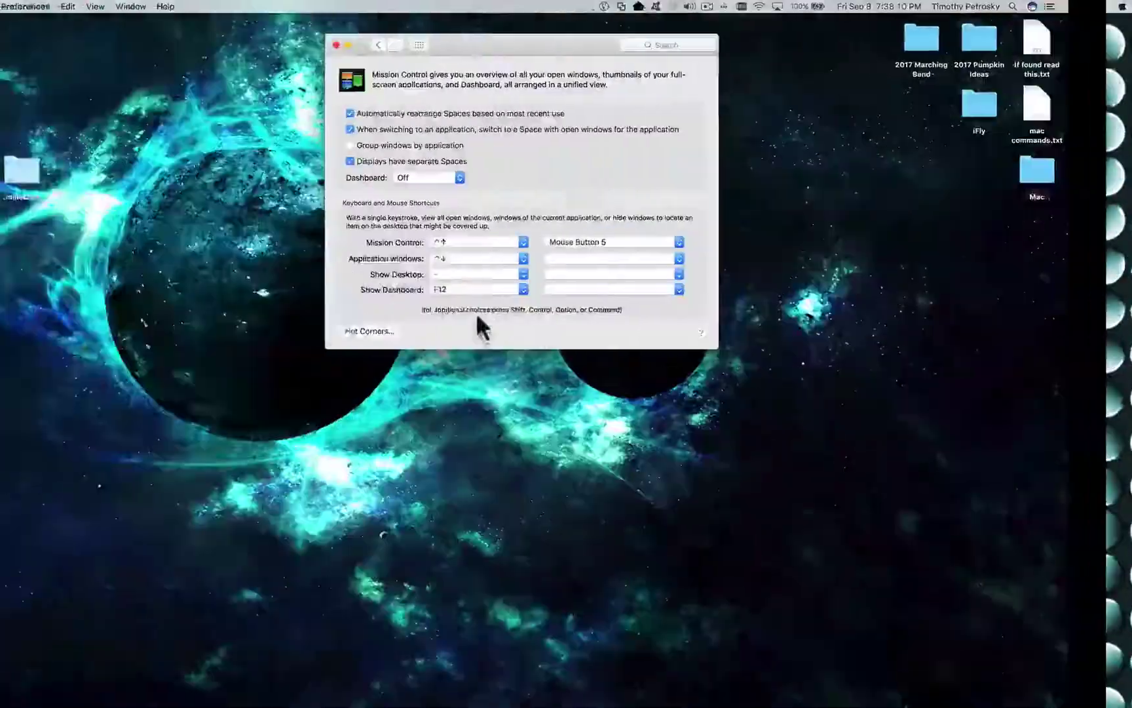
pyautogui.hotkey('ctrl', 'Left')
pyautogui.hotkey('ctrl', 'Right')
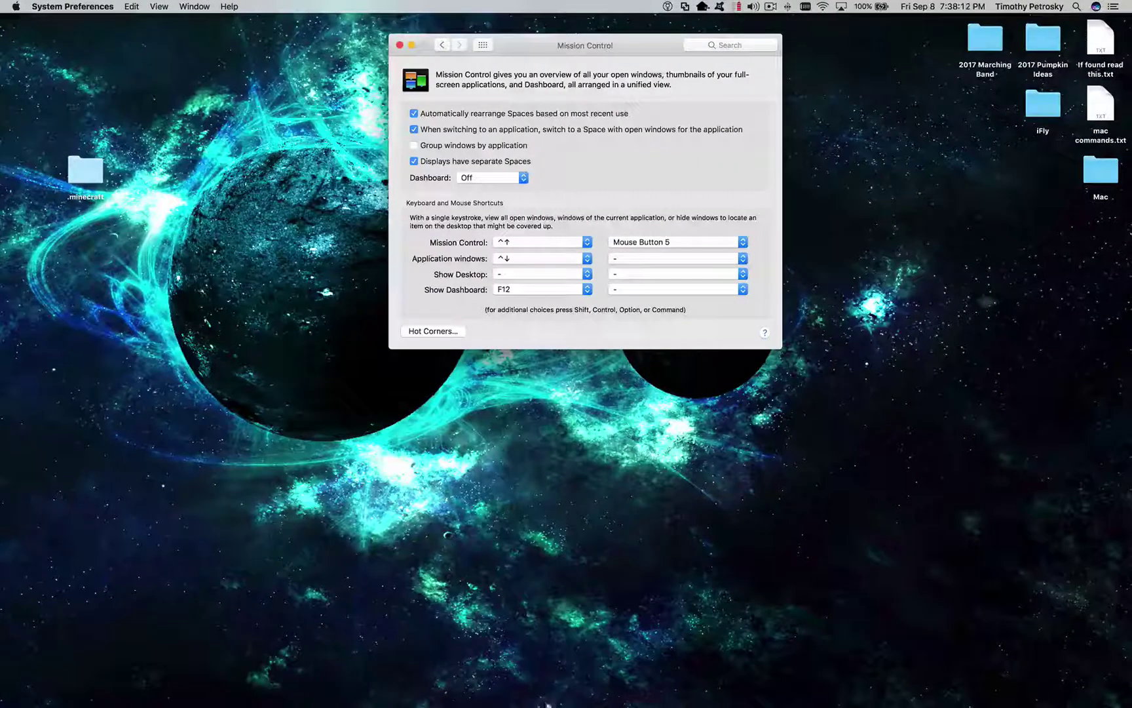
# Step: Launch Firefox, view its desktop in Mission Control, and return to the Firefox window
pyautogui.moveTo(531, 701)
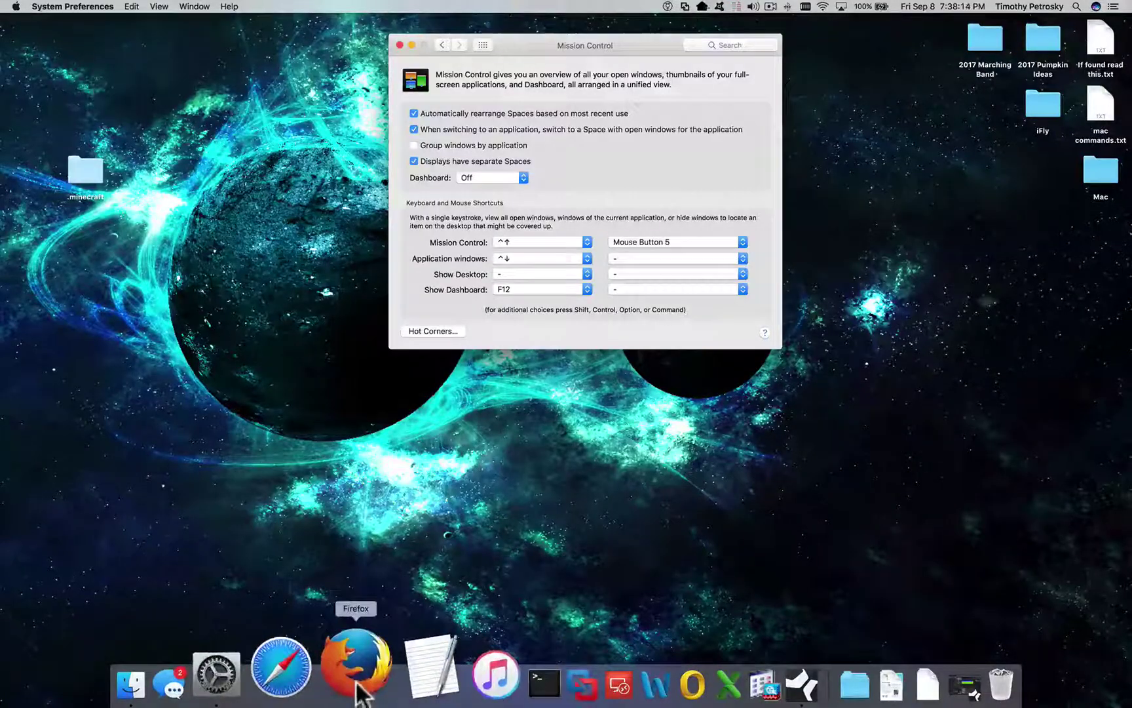
pyautogui.click(355, 688)
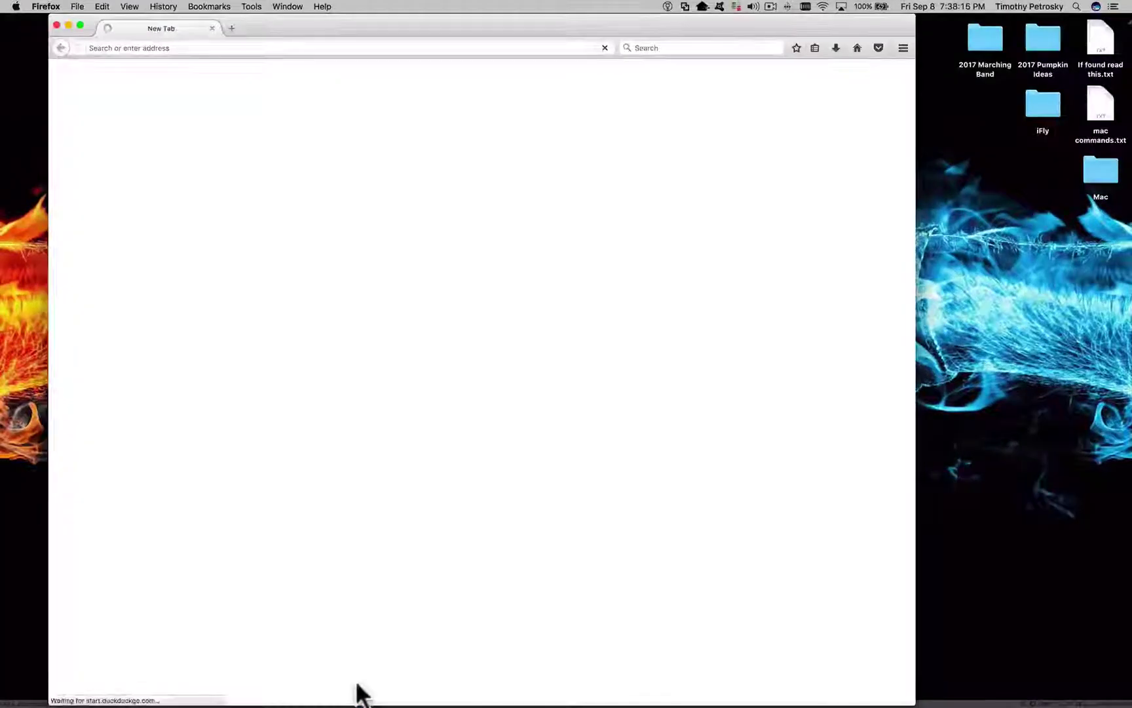
pyautogui.hotkey('ctrl', 'Up')
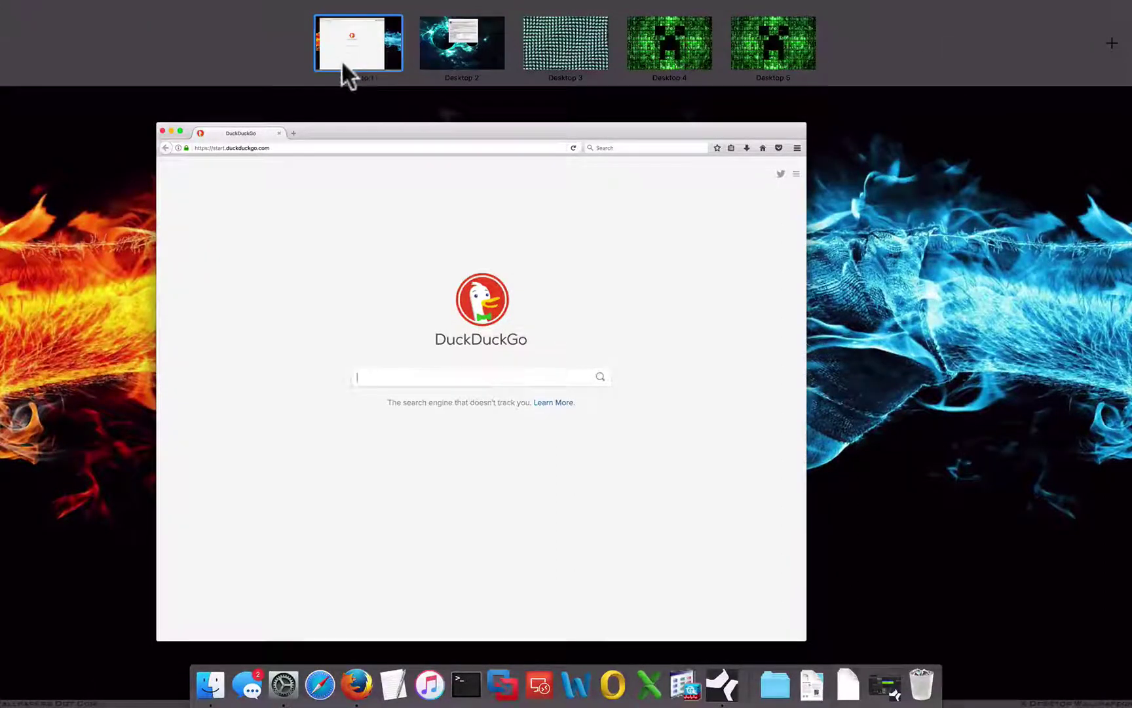
pyautogui.click(899, 407)
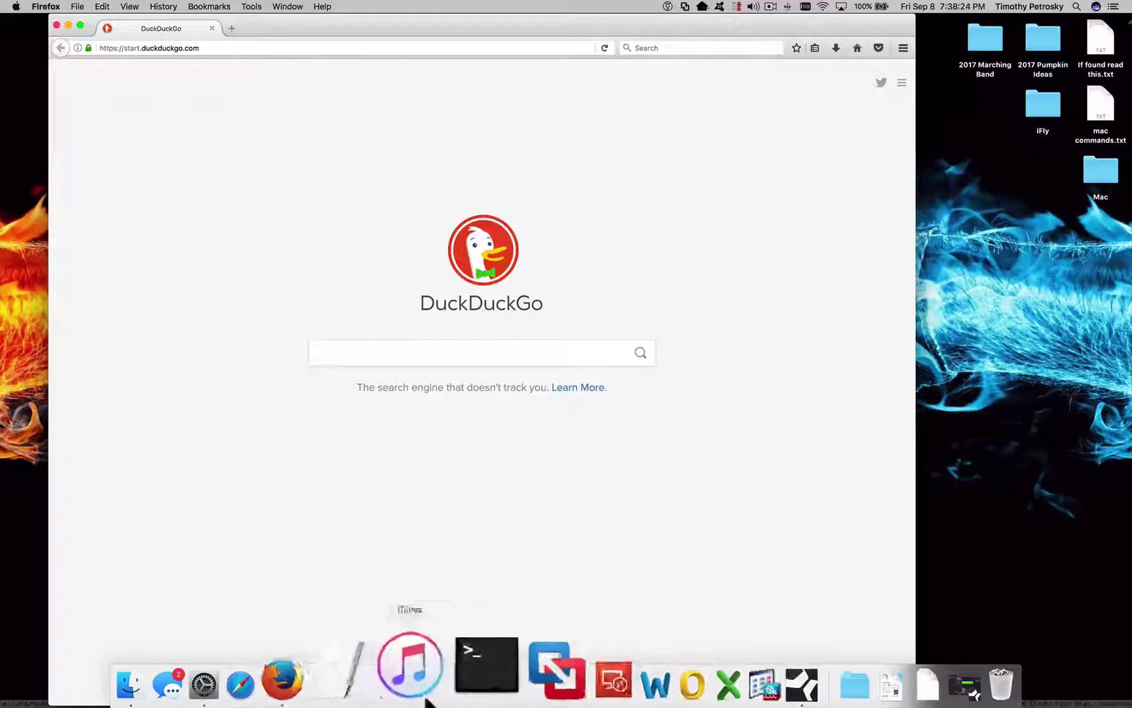
# Step: Show the desktop assignment options for Firefox in the Dock, dismiss them, and quit Firefox
pyautogui.rightClick(361, 692)
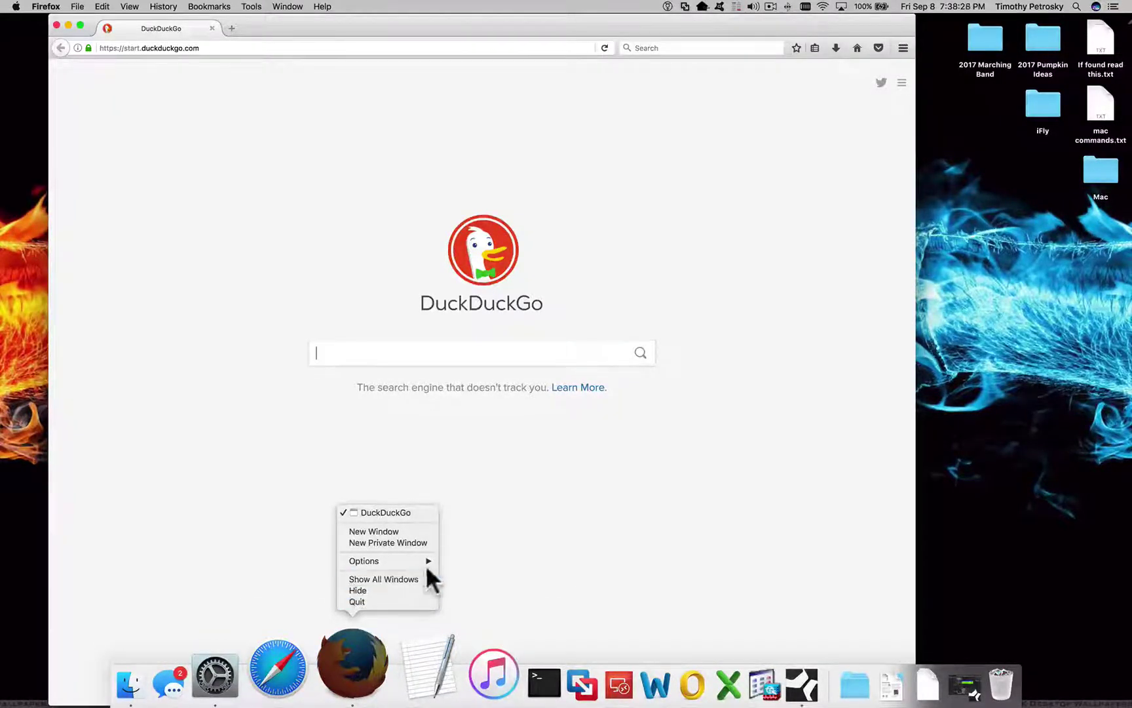
pyautogui.moveTo(425, 560)
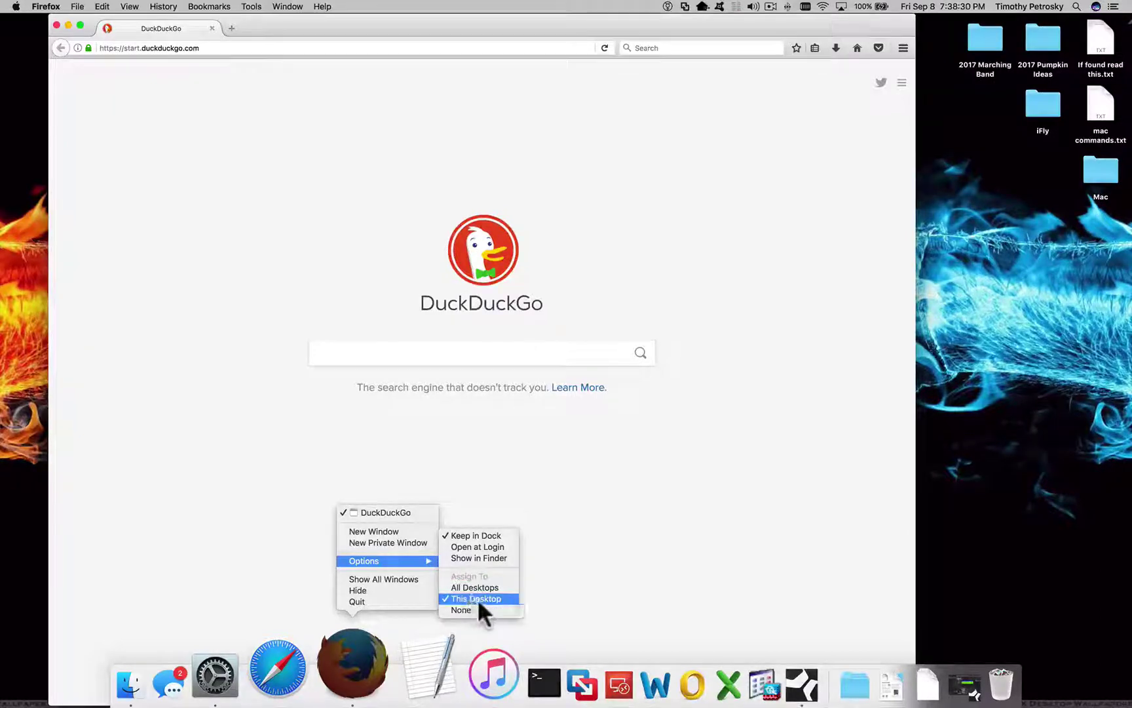
pyautogui.click(608, 421)
pyautogui.press('super+q')
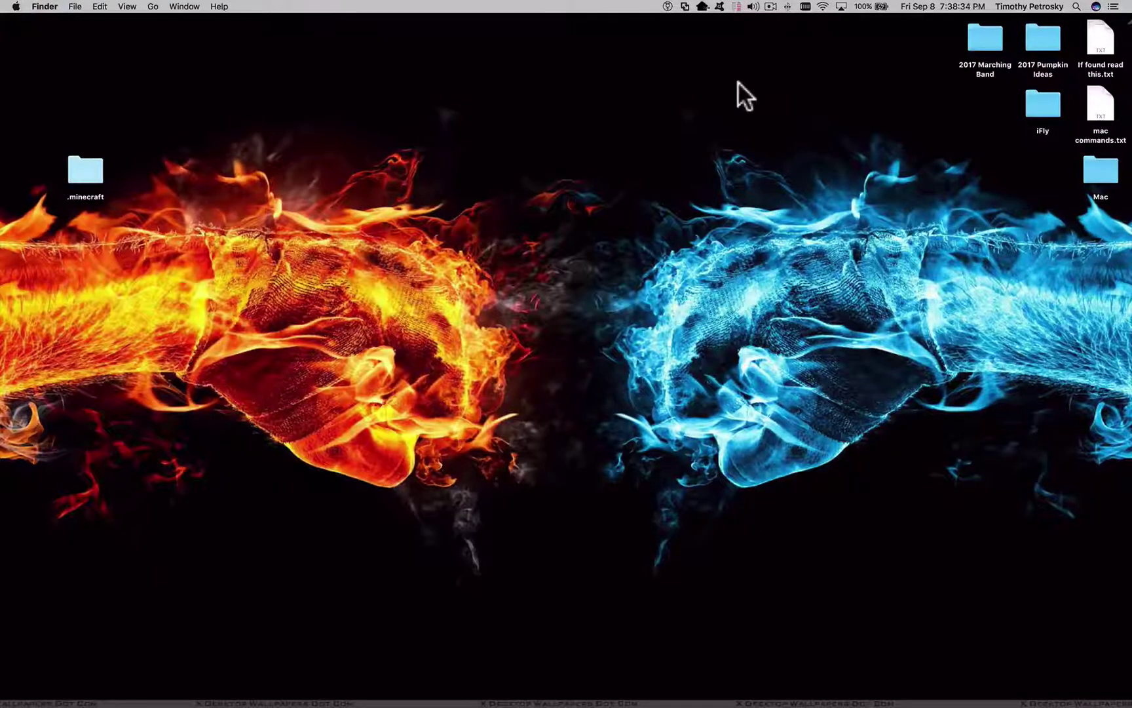
# Step: Switch to Desktop 3 through Mission Control and launch Firefox from there
pyautogui.moveTo(1129, 3)
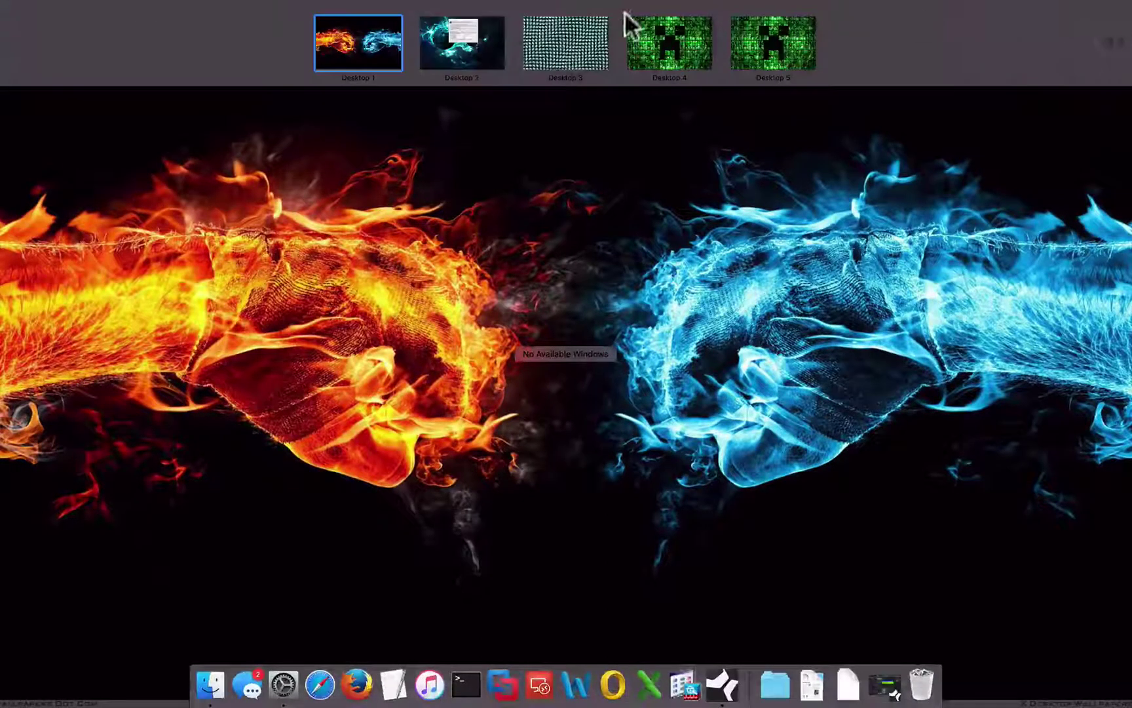
pyautogui.click(580, 33)
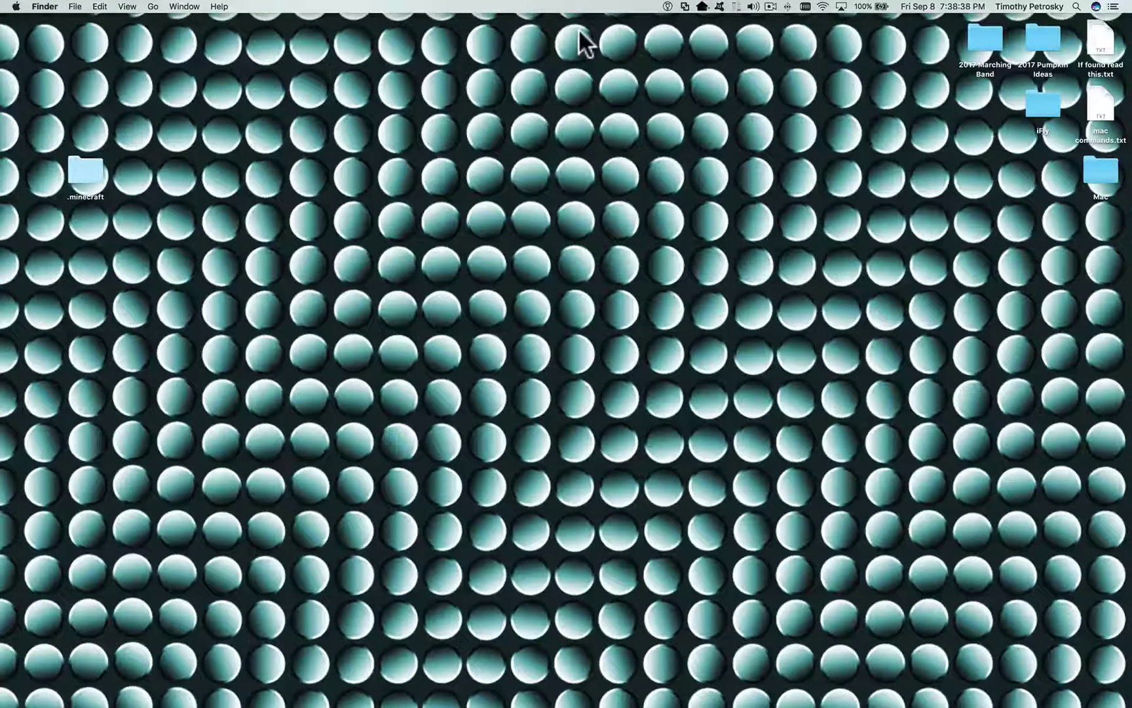
pyautogui.moveTo(295, 702)
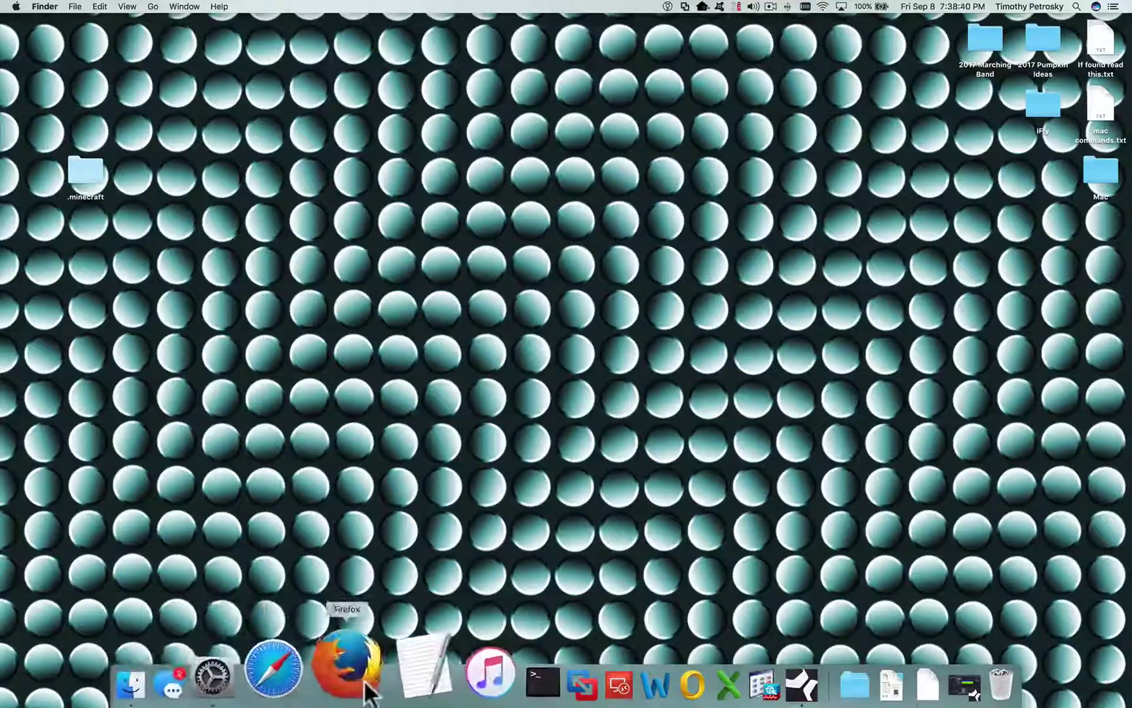
pyautogui.click(354, 676)
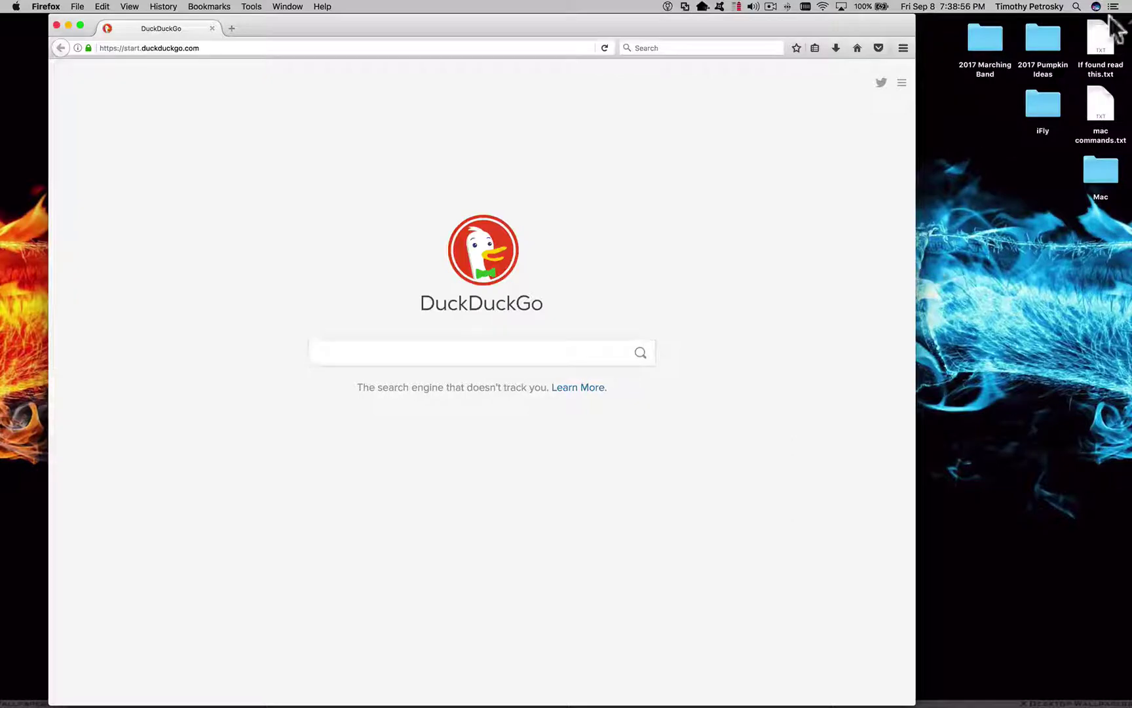
# Step: Move the Firefox window from Desktop 1 to Desktop 4 in Mission Control, and switch to Desktop 4
pyautogui.moveTo(1128, 5)
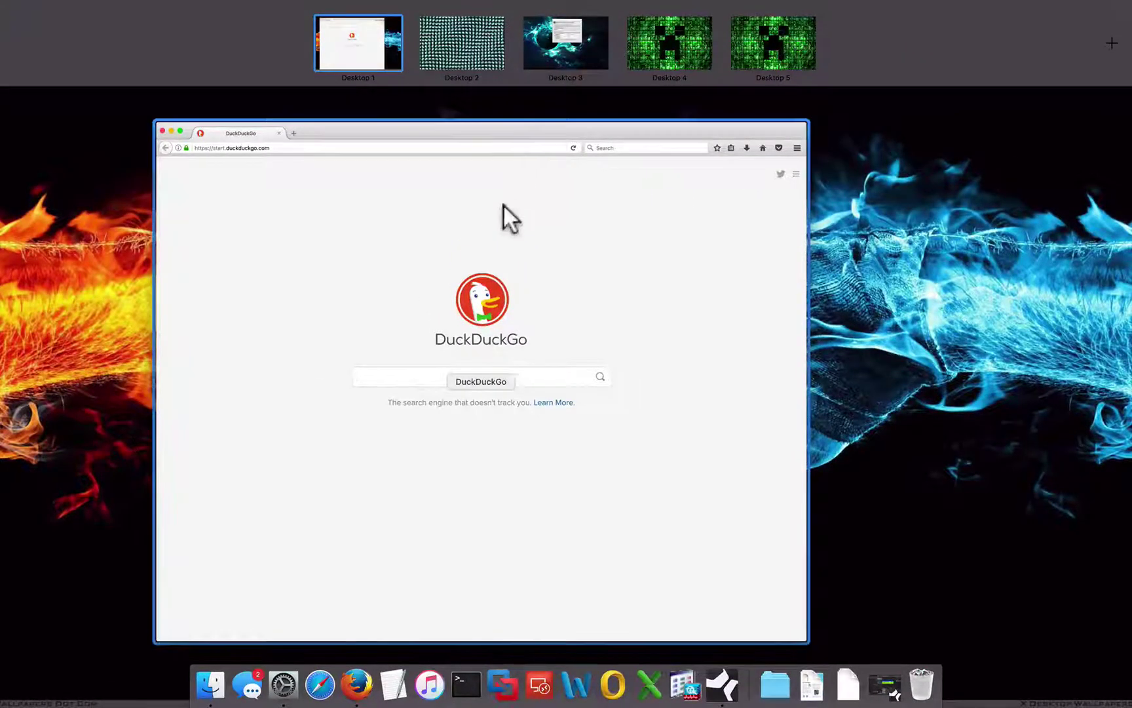
pyautogui.moveTo(505, 220); pyautogui.dragTo(670, 18)
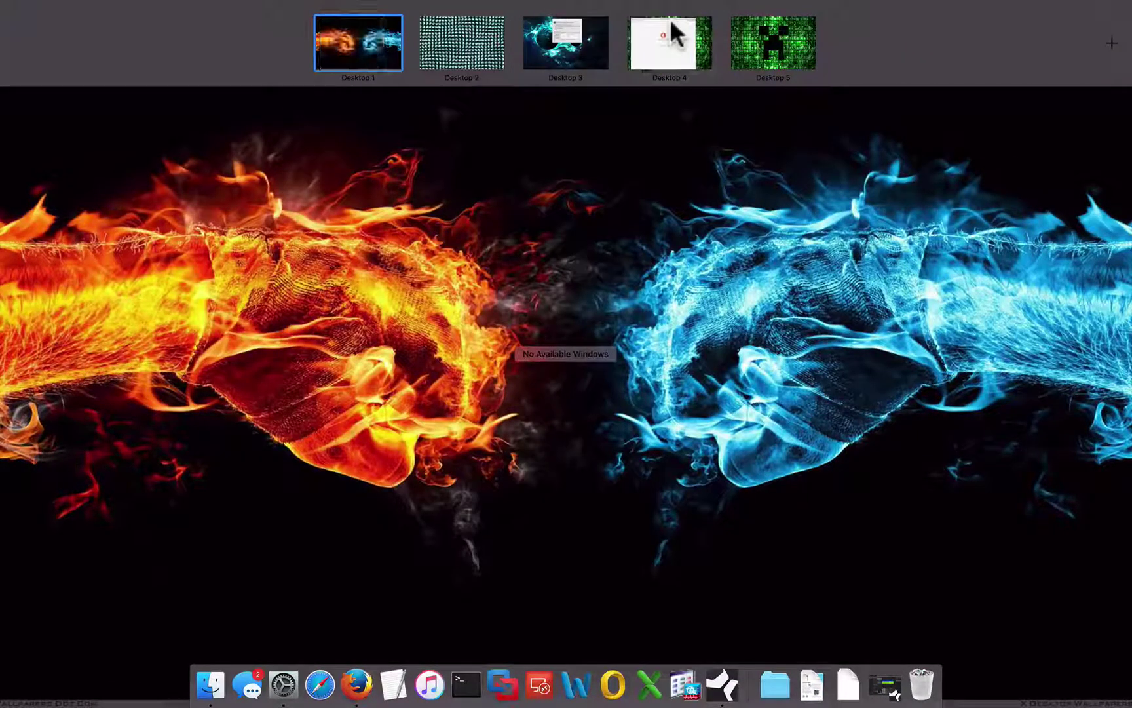
pyautogui.click(670, 19)
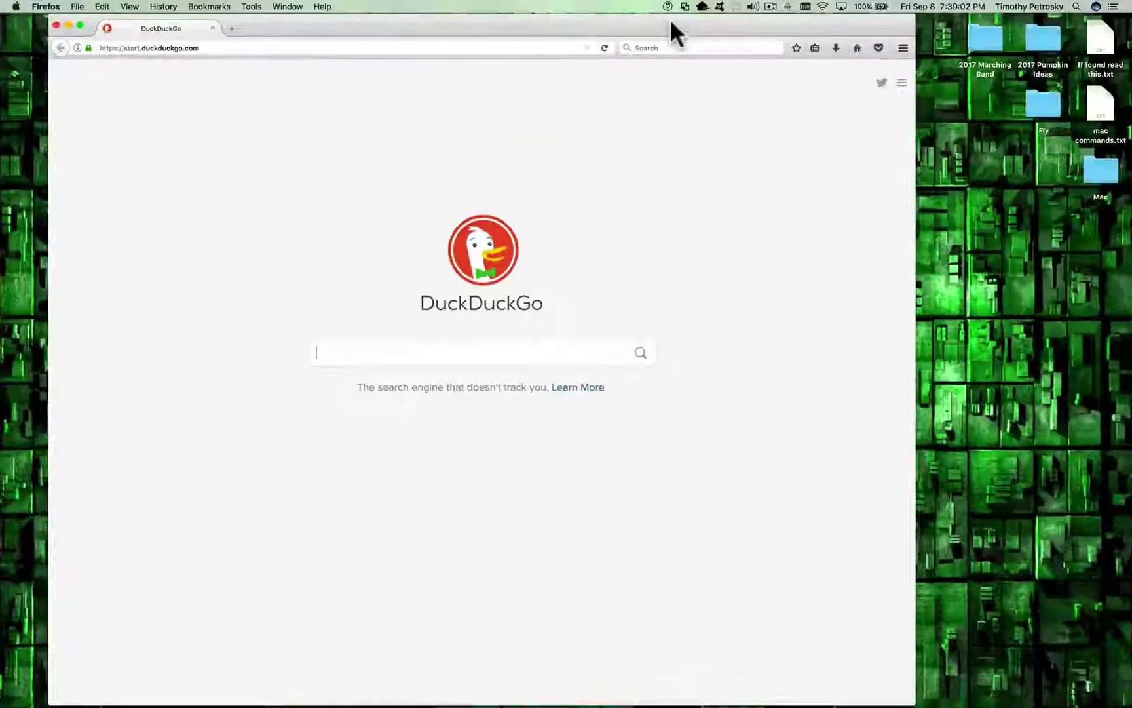
# Step: Remove Desktop 5 in Mission Control, add a new desktop in its place, and return to the Firefox window
pyautogui.moveTo(1128, 6)
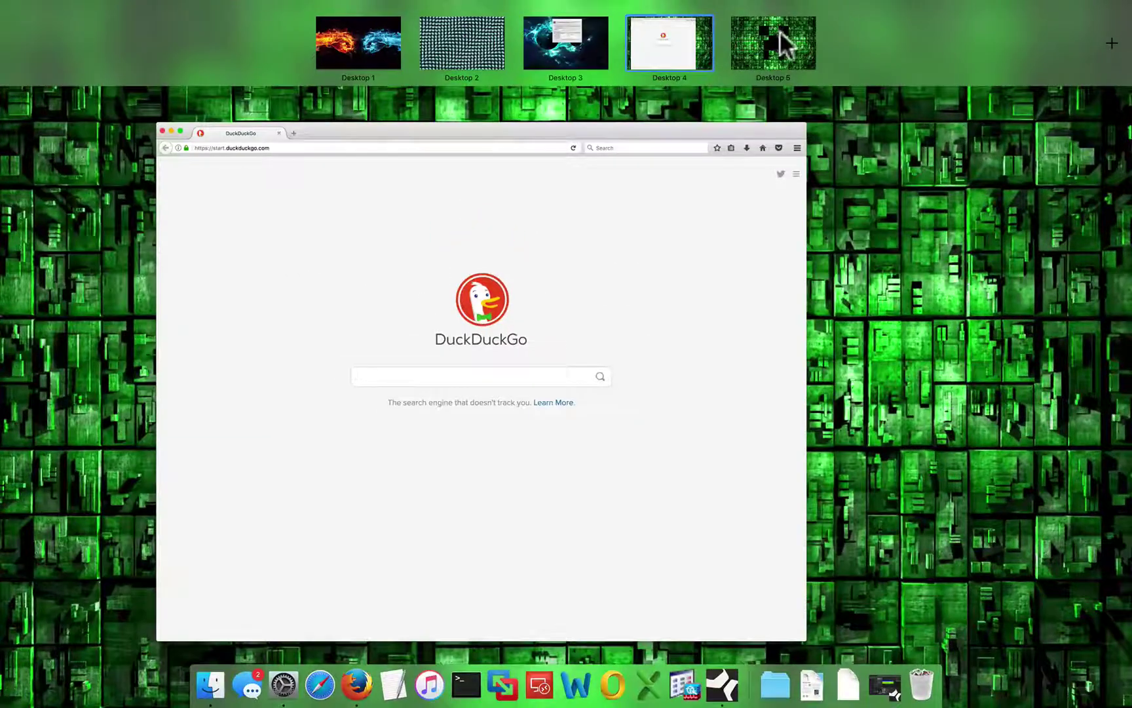
pyautogui.moveTo(816, 36)
pyautogui.click(733, 16)
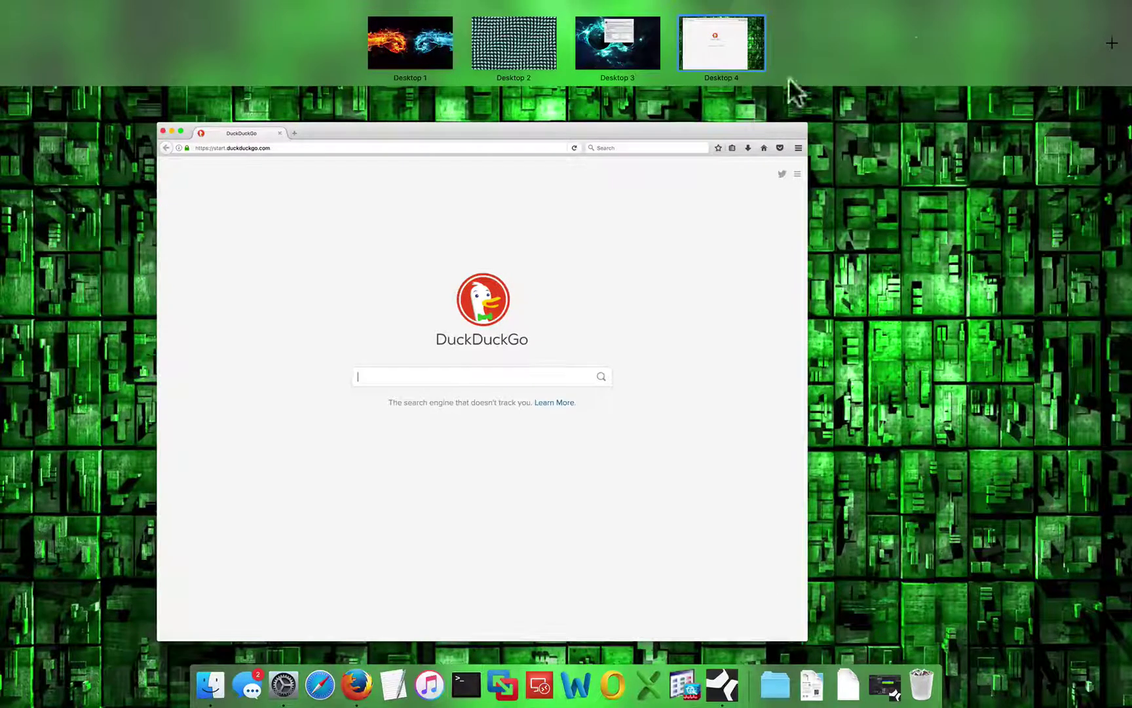
pyautogui.moveTo(683, 25)
pyautogui.click(1112, 43)
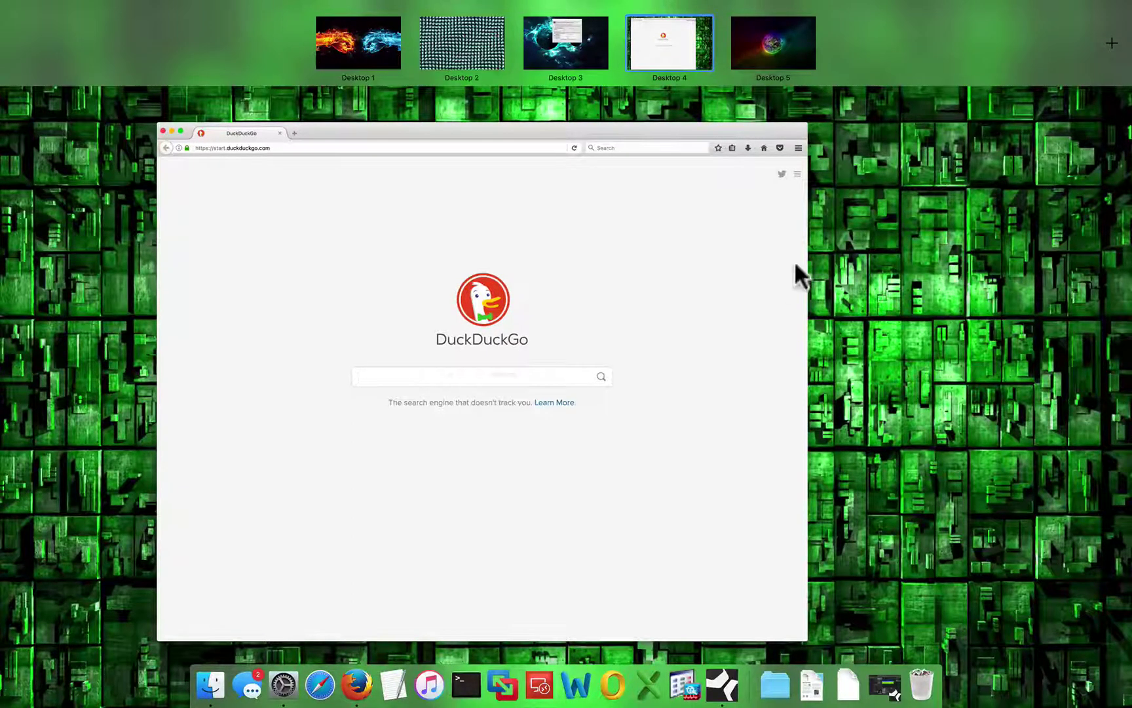
pyautogui.click(735, 287)
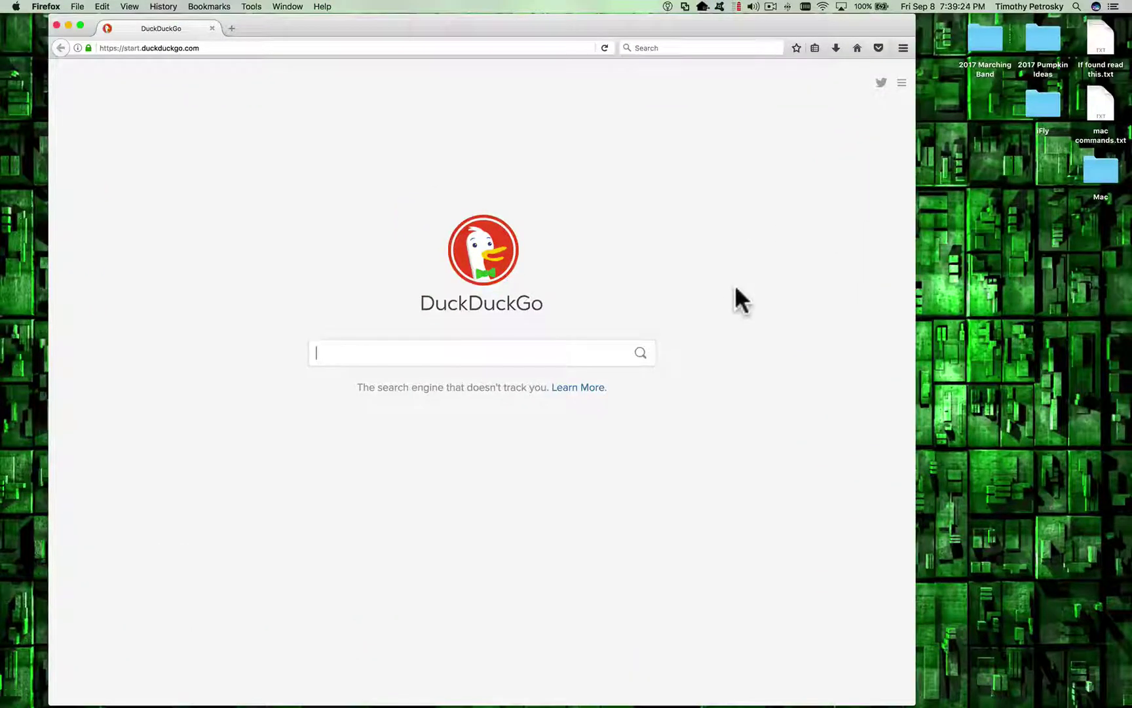
# Step: Switch to System Preferences with the application switcher, and cycle through the open applications while staying in System Preferences
pyautogui.press('super+Tab')
pyautogui.press('super+Tab')
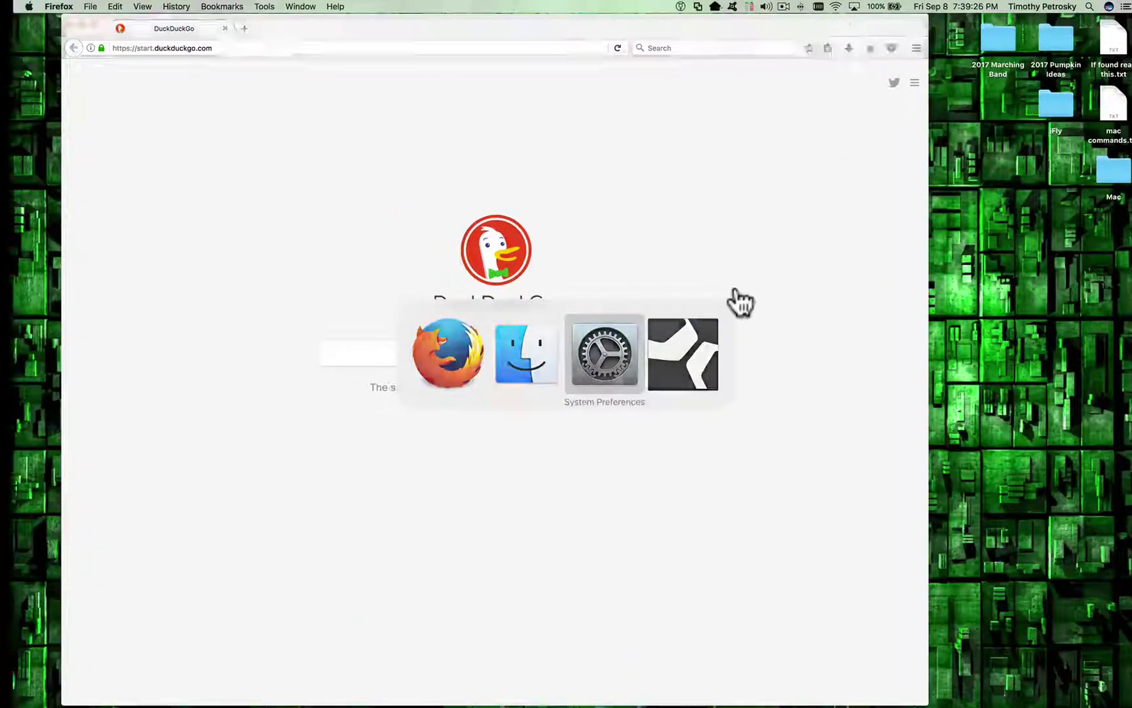
pyautogui.press('super+Tab')
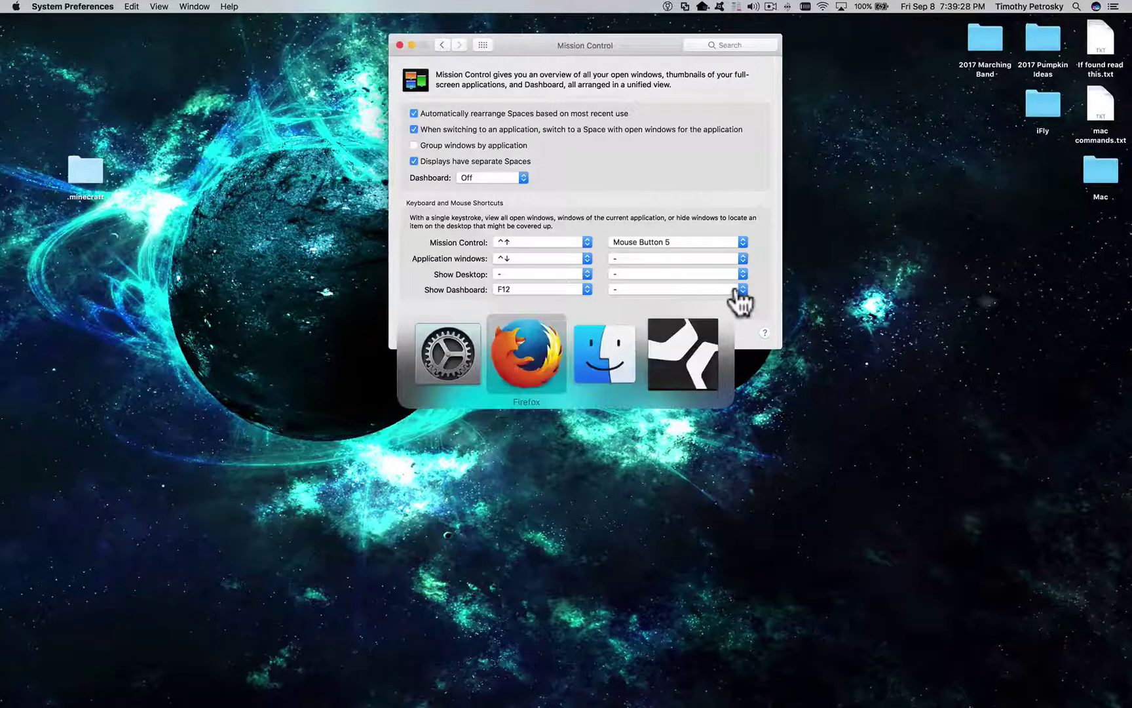
pyautogui.press('super+Tab')
pyautogui.press('super+Tab')
pyautogui.press('super+Tab')
pyautogui.press('super+Tab')
pyautogui.press('super+Tab')
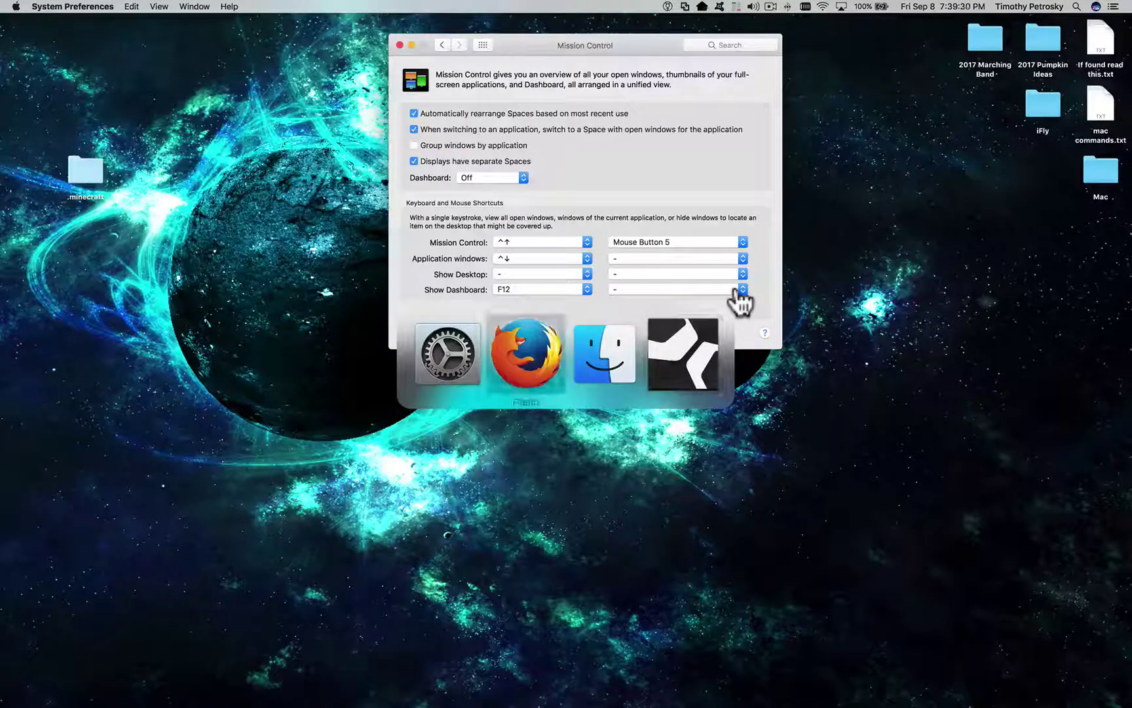
pyautogui.press('super+Tab')
pyautogui.press('super+Tab')
pyautogui.press('super+Tab')
pyautogui.press('super+Tab')
pyautogui.press('super+Tab')
pyautogui.press('super+Tab')
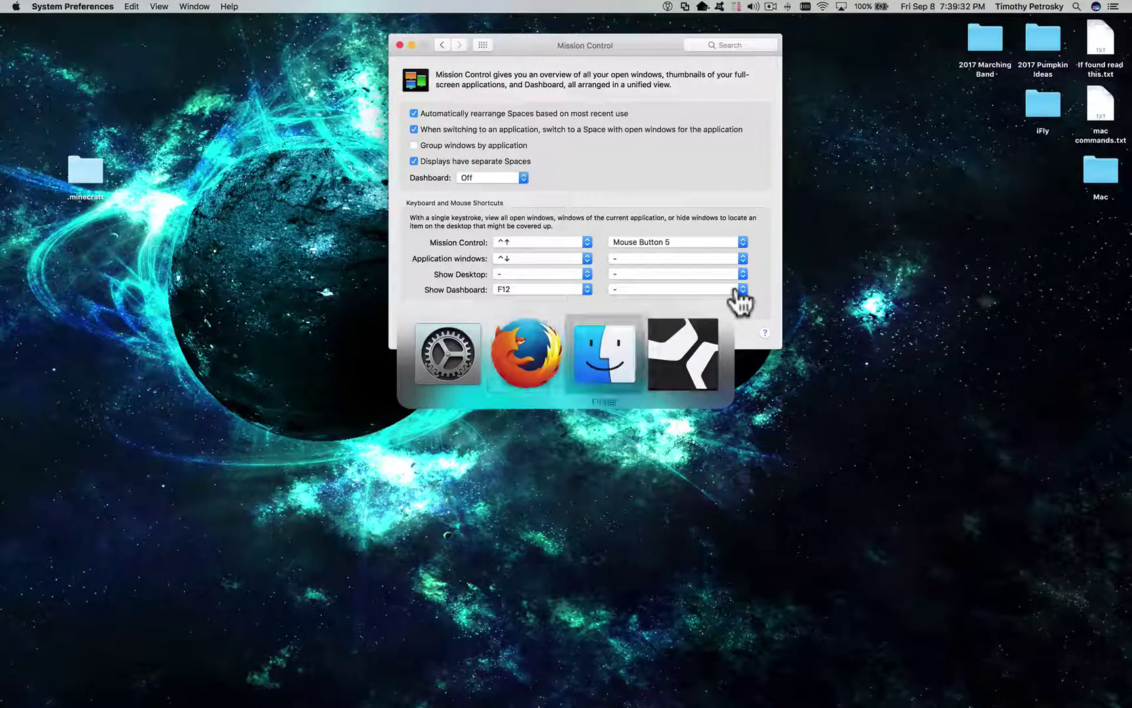
pyautogui.press('super+Tab')
pyautogui.press('super+Tab')
pyautogui.press('super+Tab')
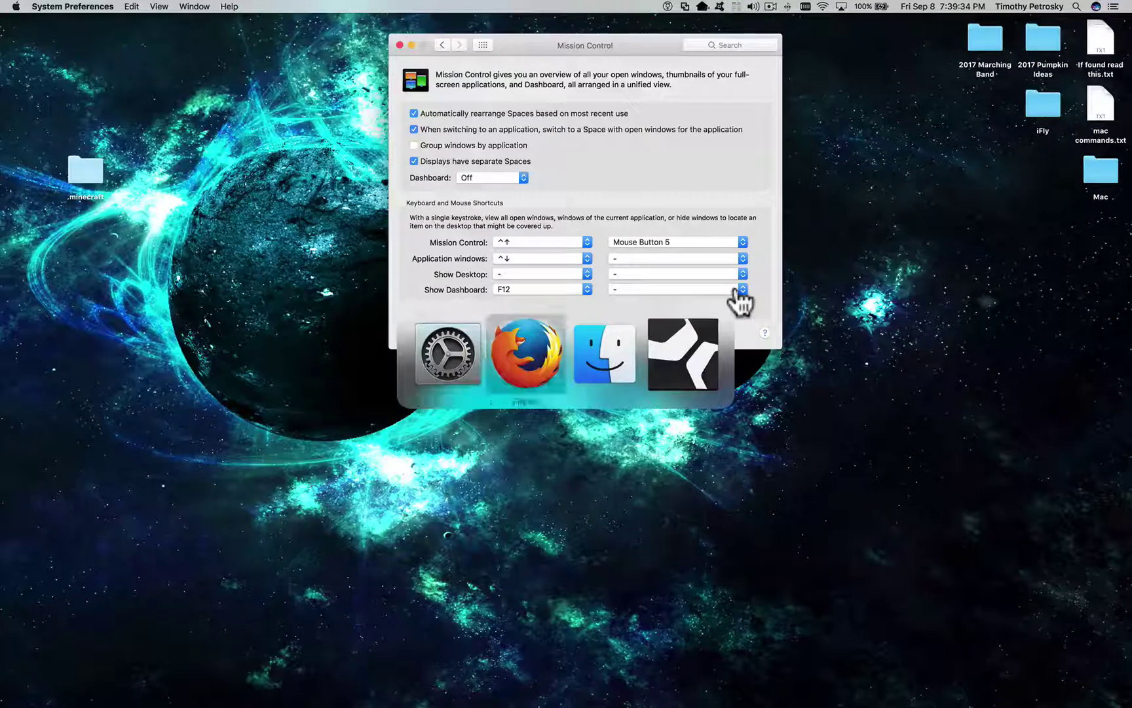
pyautogui.press('Escape')
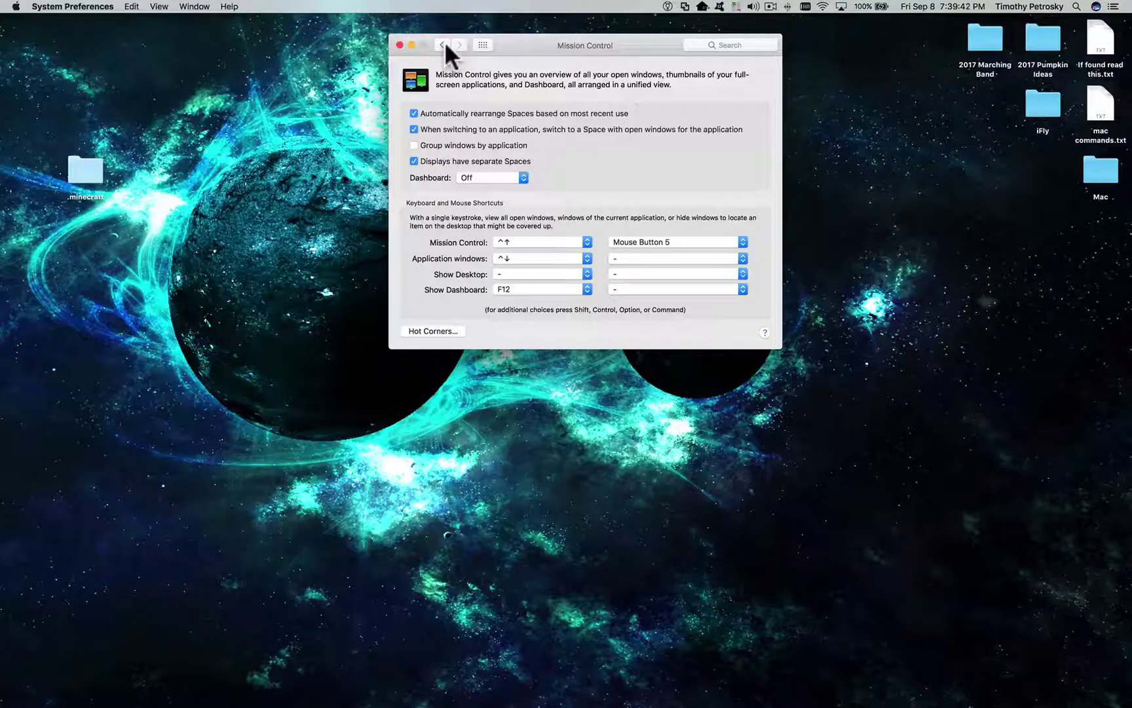
# Step: Open the Security & Privacy preferences and unlock them for changes by entering the account password
pyautogui.click(484, 45)
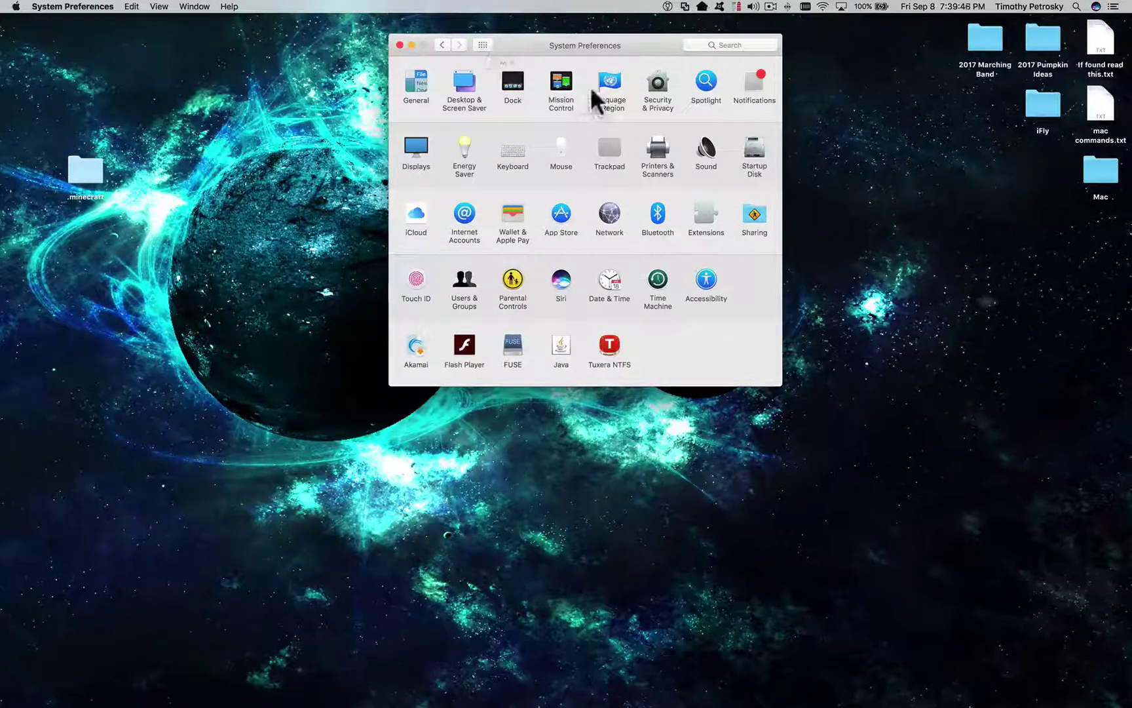
pyautogui.click(659, 78)
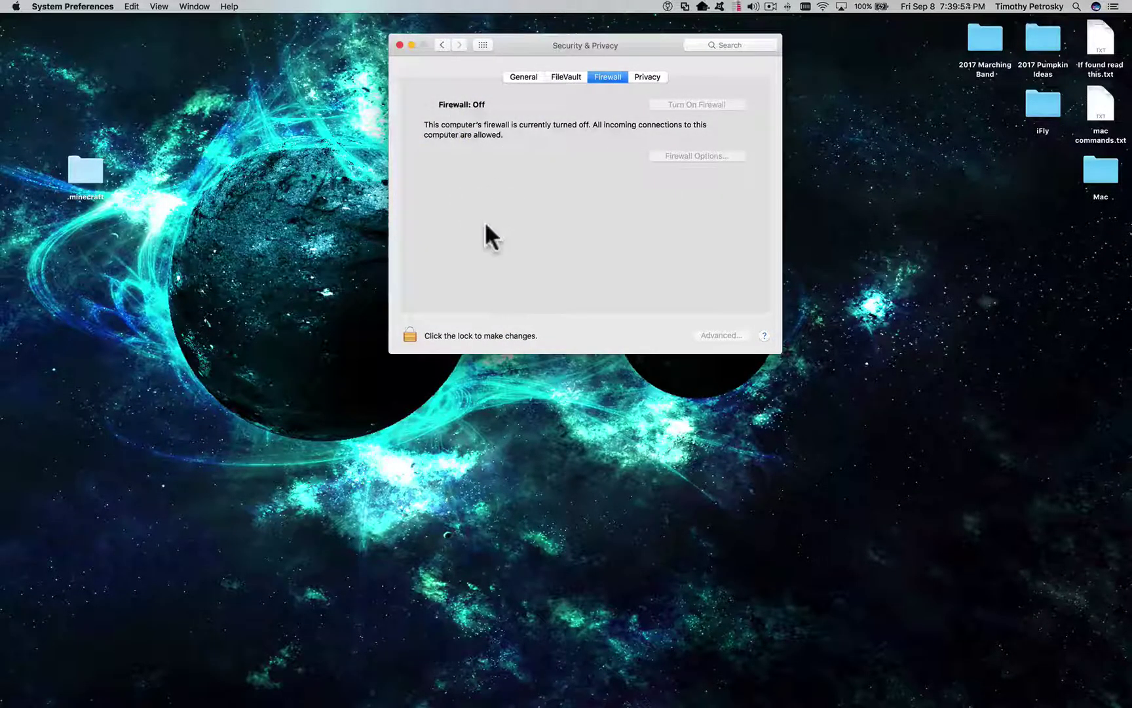
pyautogui.click(407, 330)
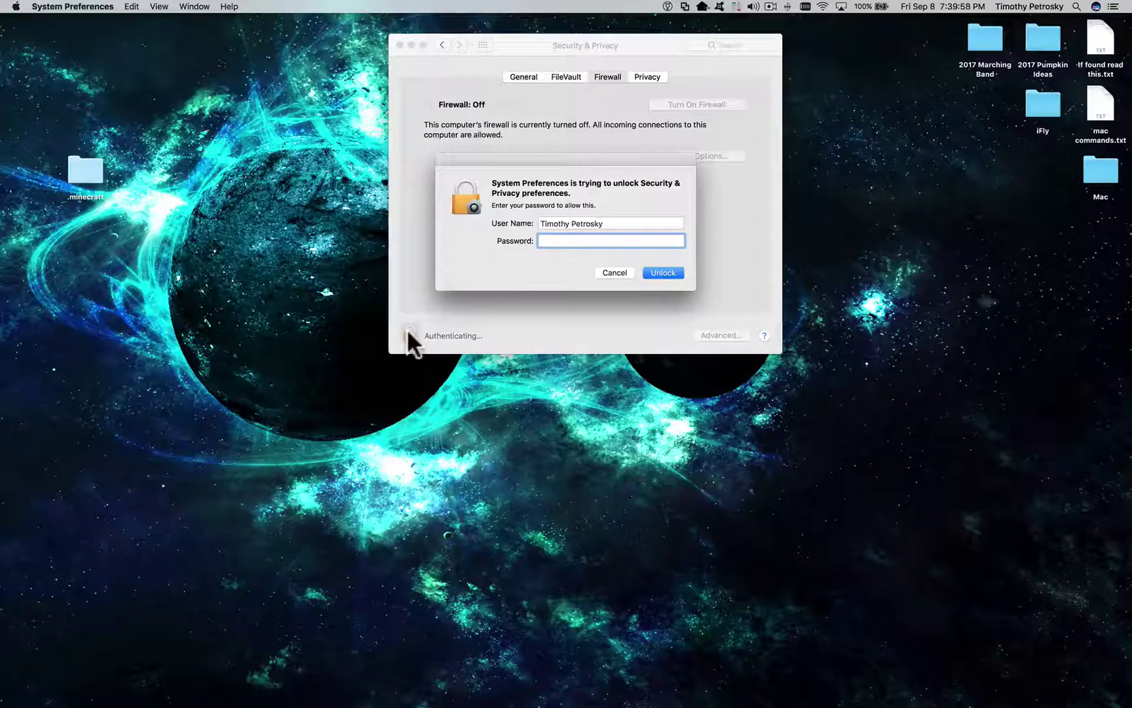
pyautogui.write('••••••••••')
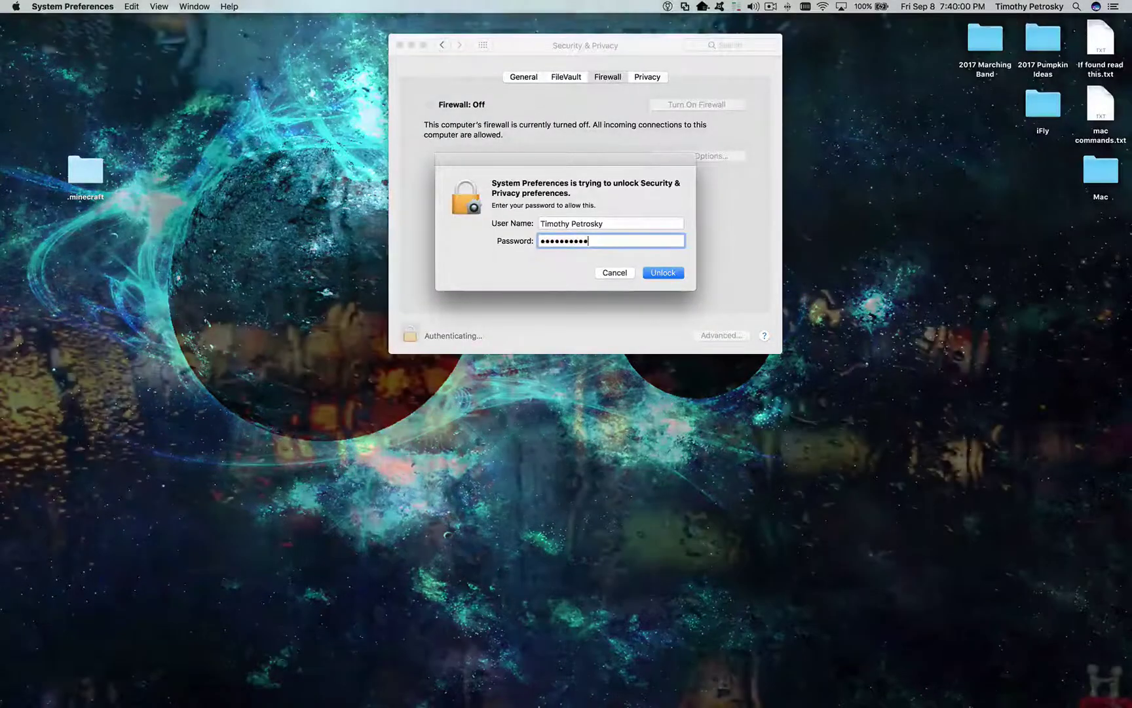
pyautogui.press('Return')
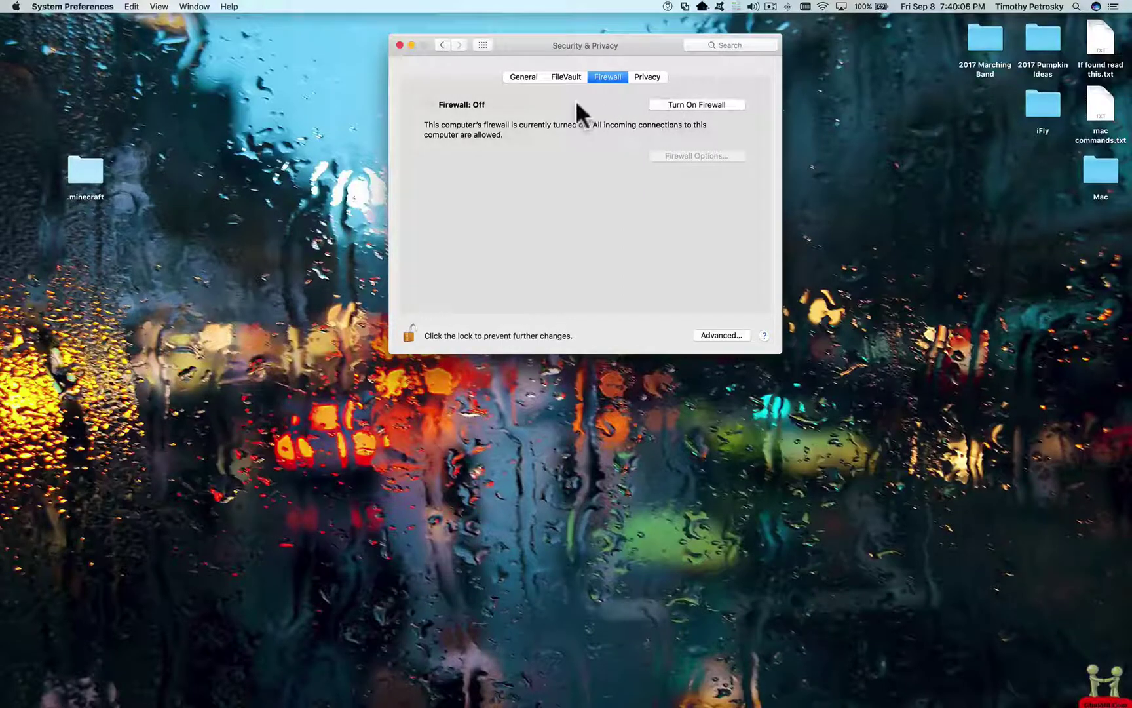
# Step: Review the General, FileVault and Firewall settings in Security & Privacy
pyautogui.click(533, 76)
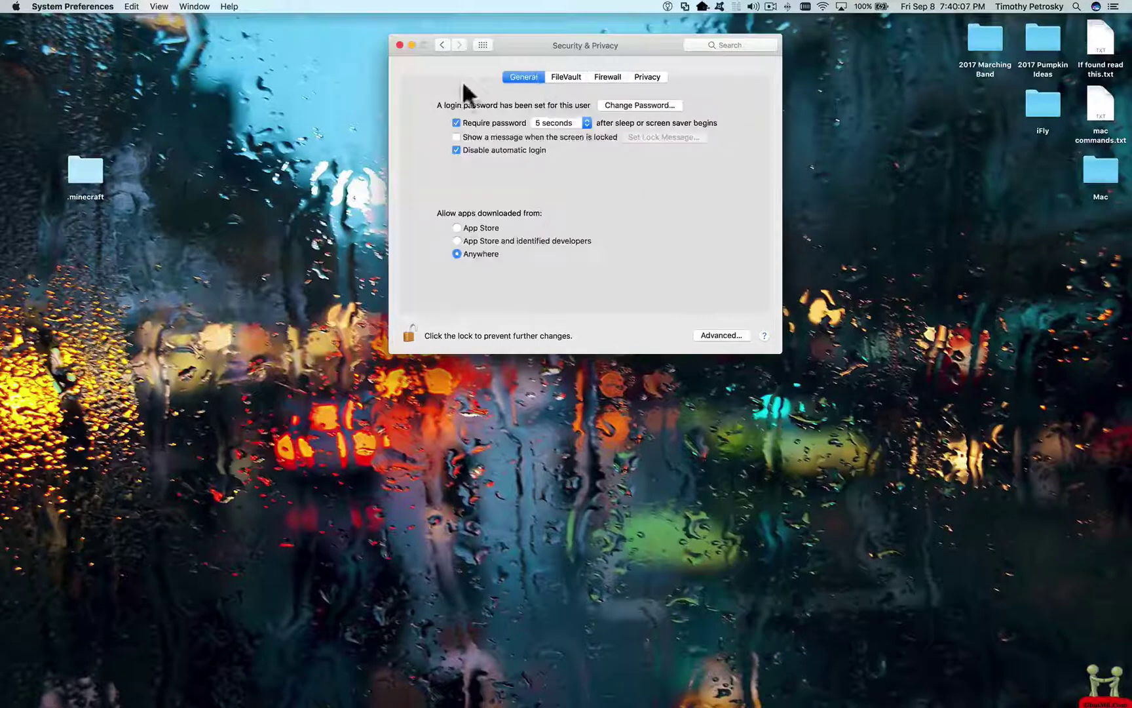
pyautogui.click(574, 76)
pyautogui.click(614, 75)
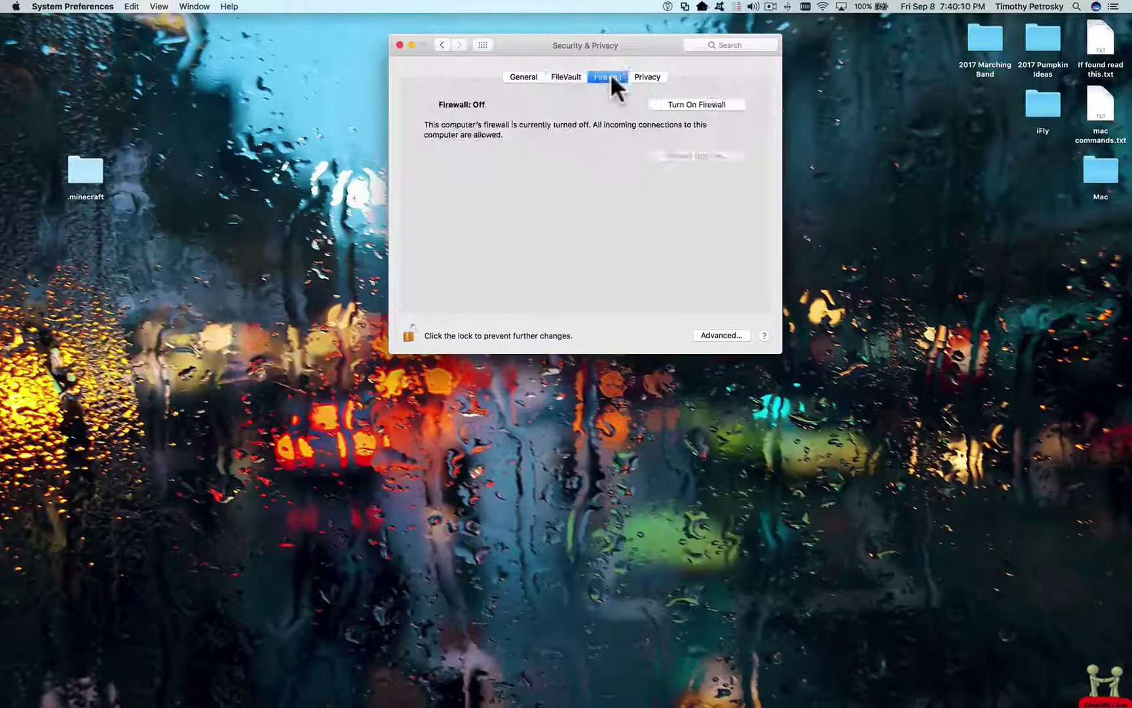
# Step: Open the Trackpad preferences and examine the Tap to click and Secondary click options under Point & Click
pyautogui.click(487, 43)
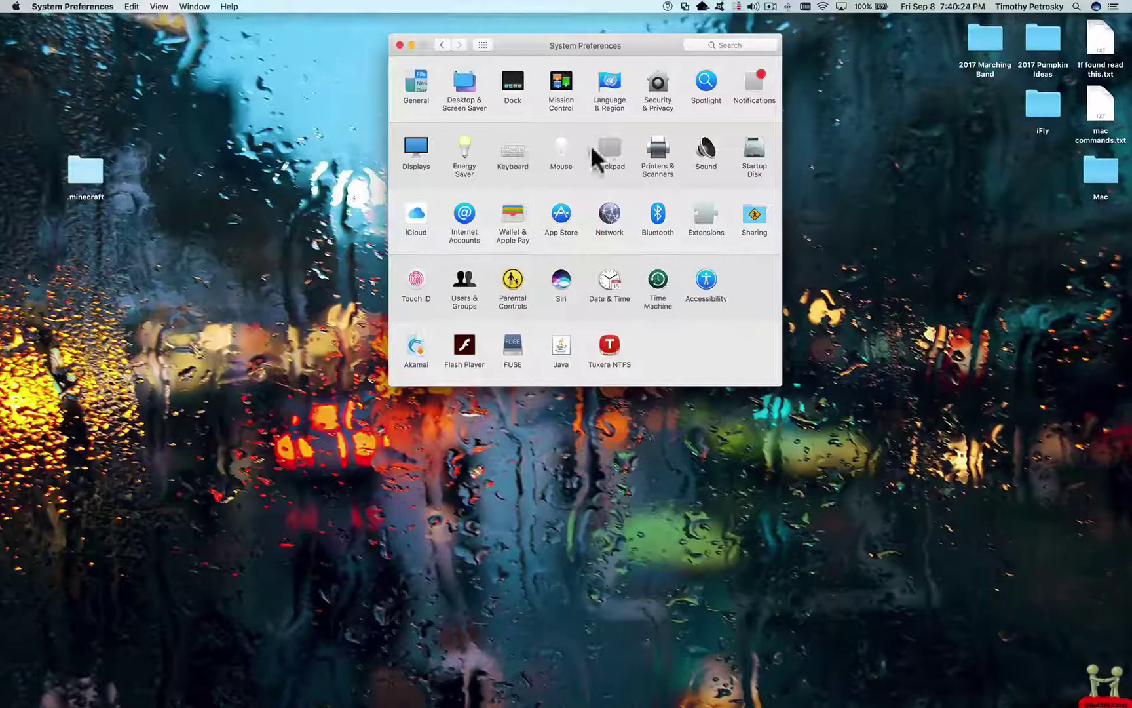
pyautogui.click(616, 148)
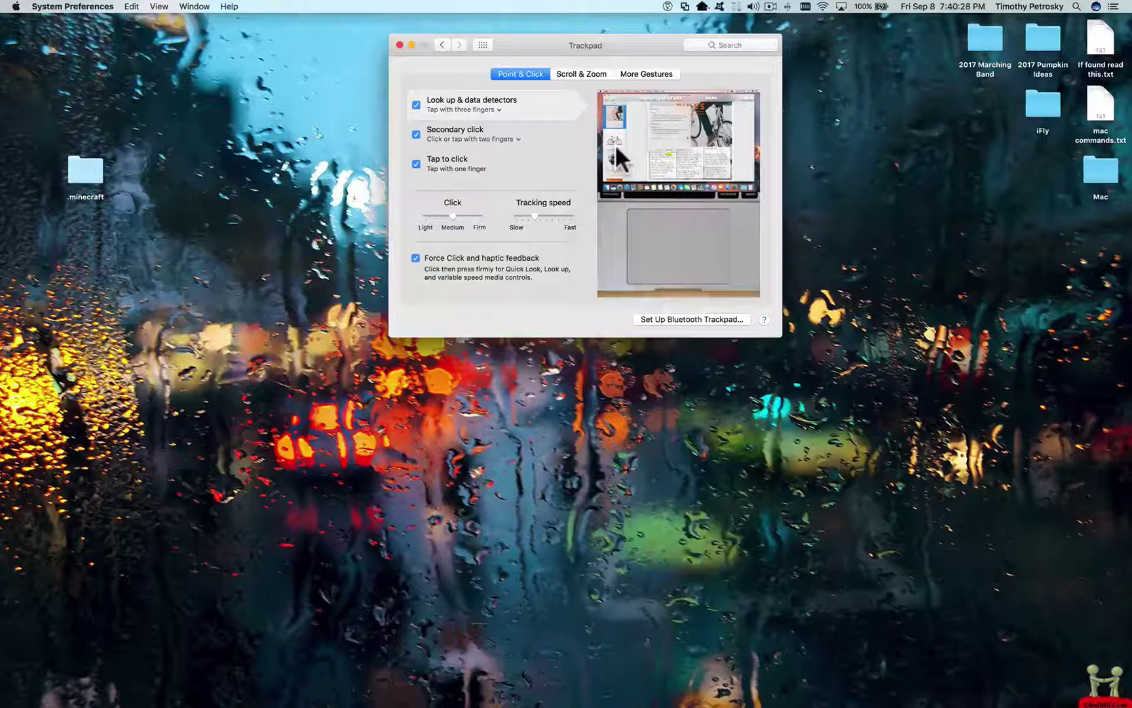
pyautogui.moveTo(479, 167)
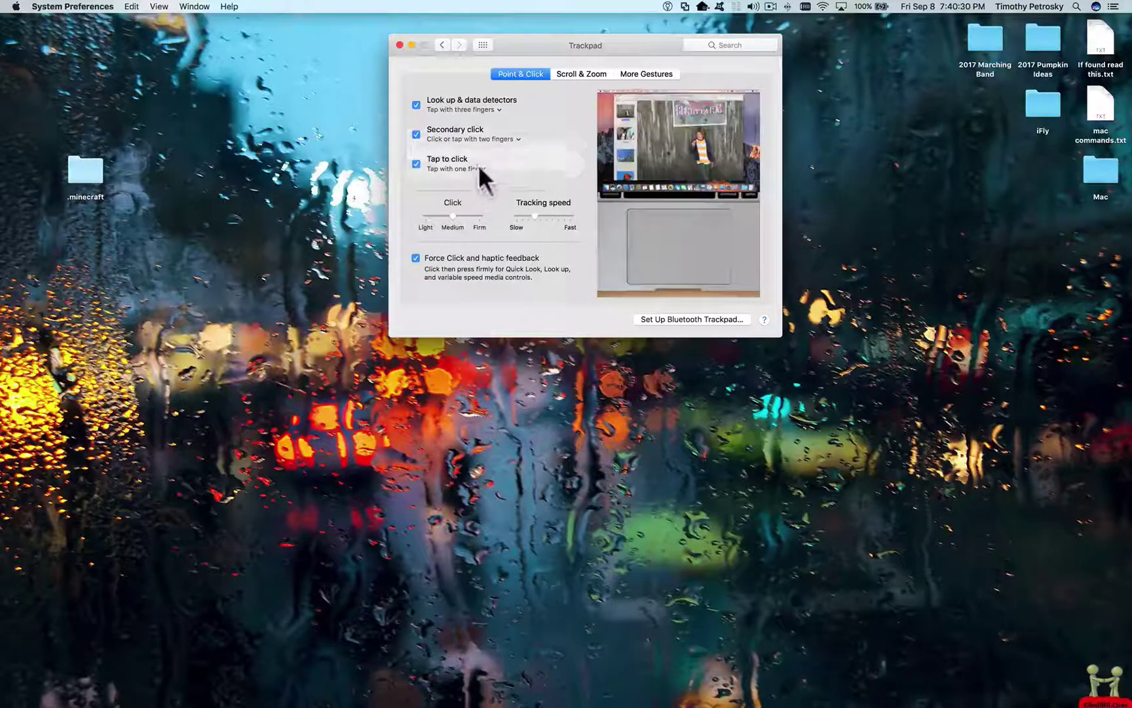
pyautogui.moveTo(479, 136)
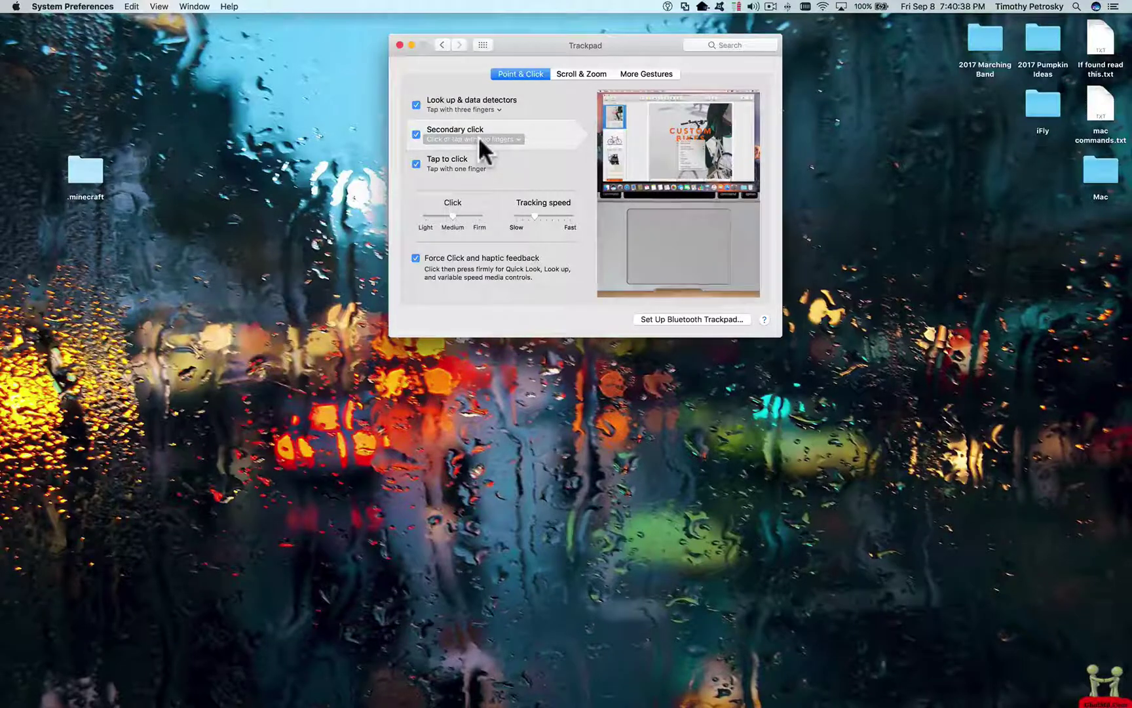
# Step: Demonstrate the secondary click by repeatedly showing the desktop's context menu and dismissing it without choosing a command
pyautogui.rightClick(296, 157)
pyautogui.click(296, 157)
pyautogui.rightClick(296, 150)
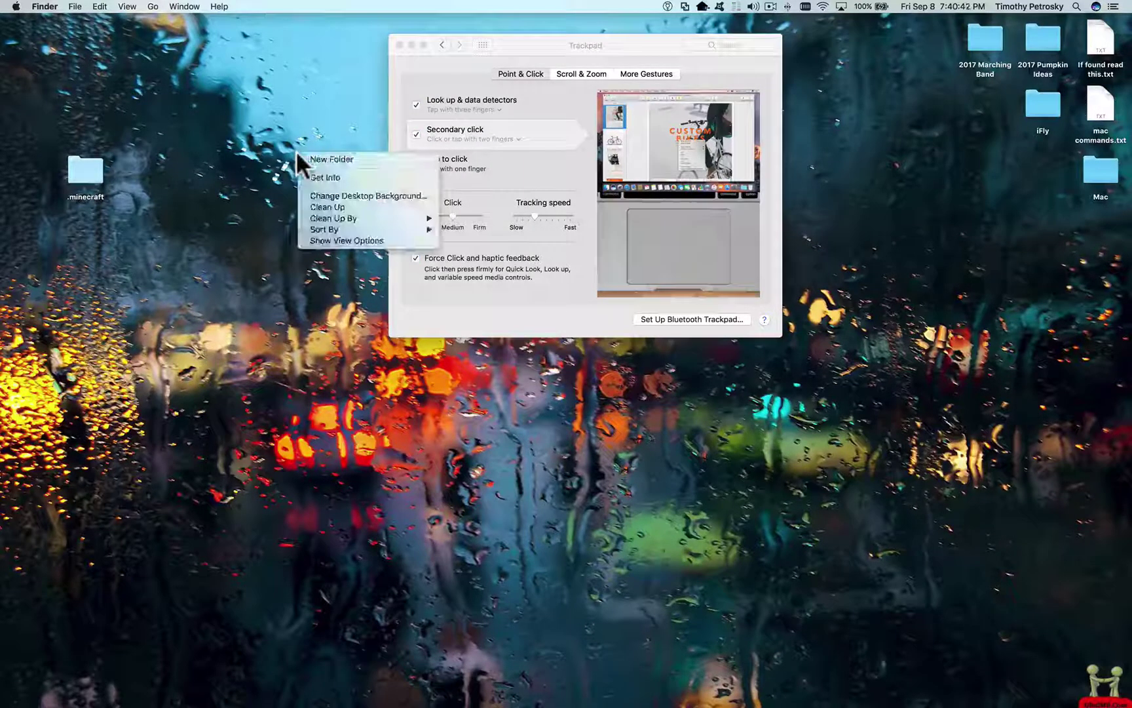
pyautogui.click(296, 151)
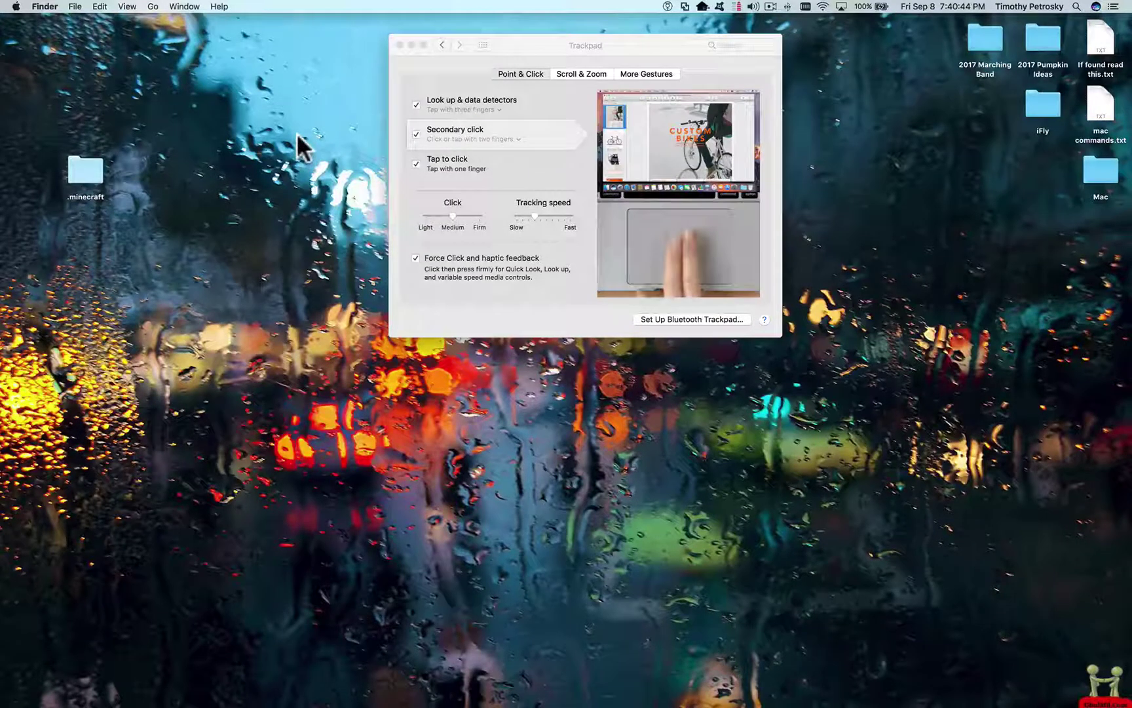
pyautogui.rightClick(297, 135)
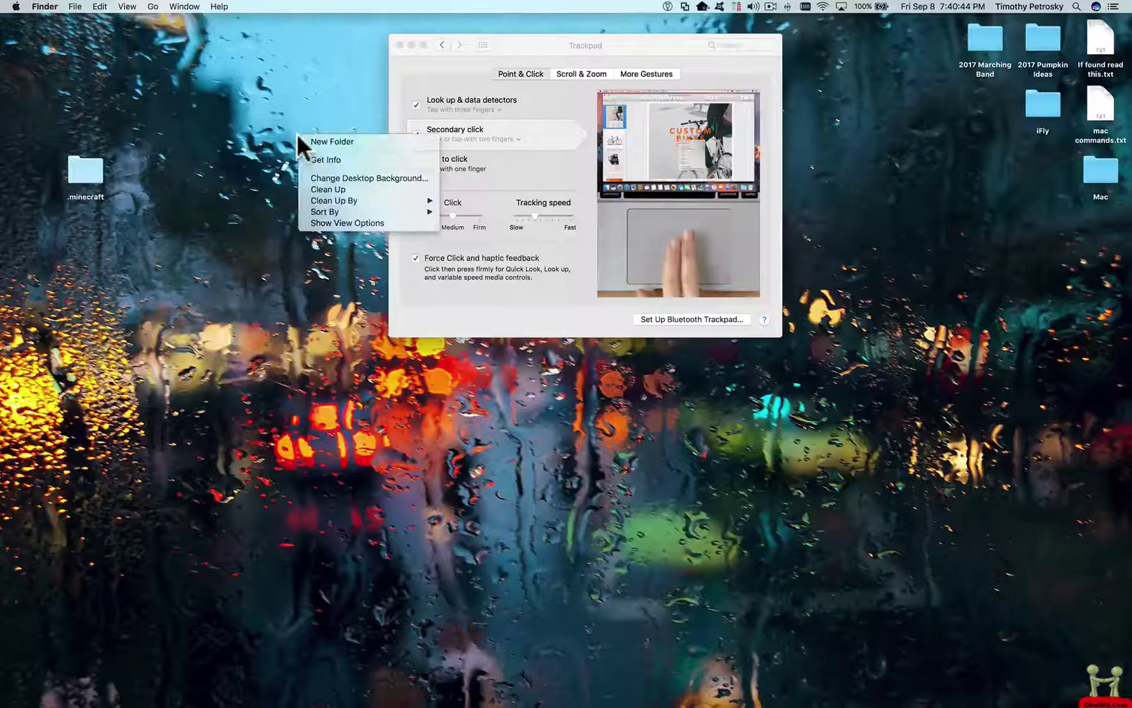
pyautogui.click(283, 101)
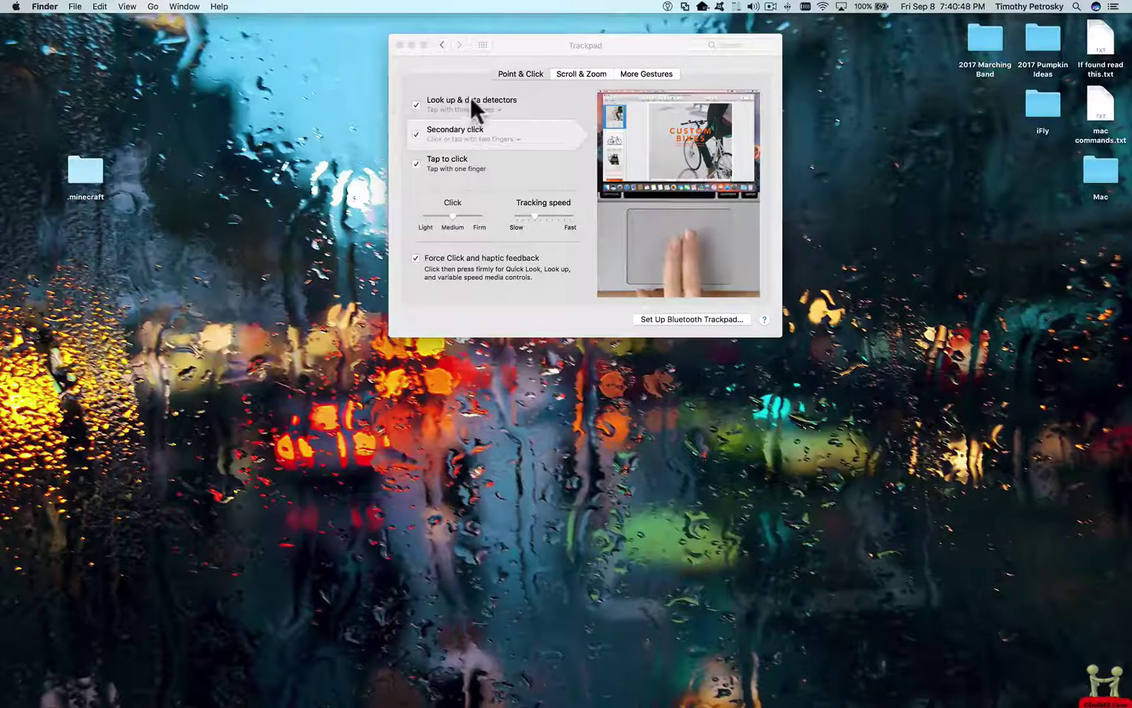
# Step: Look up a word in the Trackpad preferences and allow LookupViewService any connection forever
pyautogui.click(515, 106)
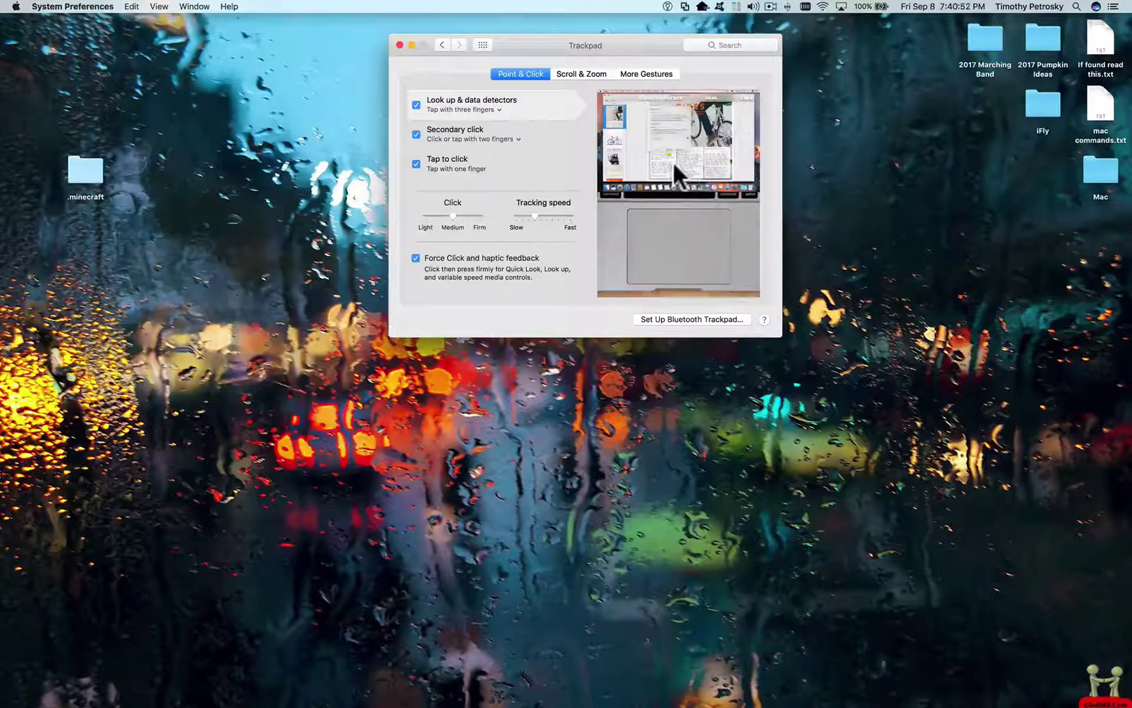
pyautogui.click(552, 199)
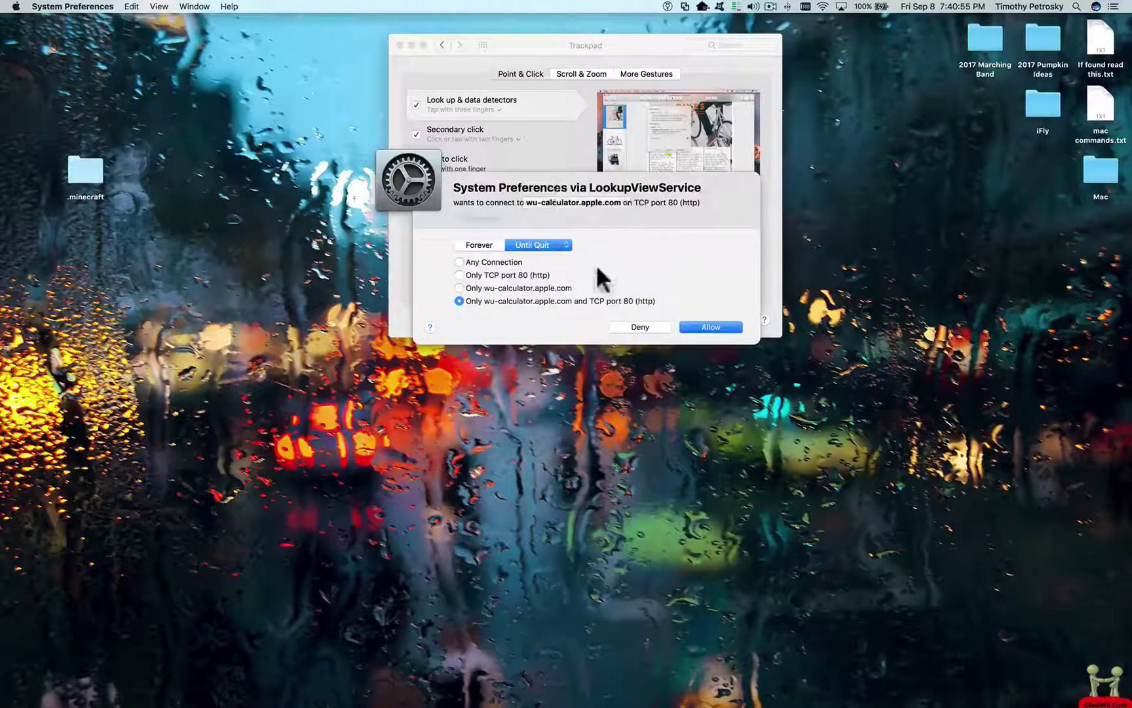
pyautogui.click(506, 264)
pyautogui.click(497, 246)
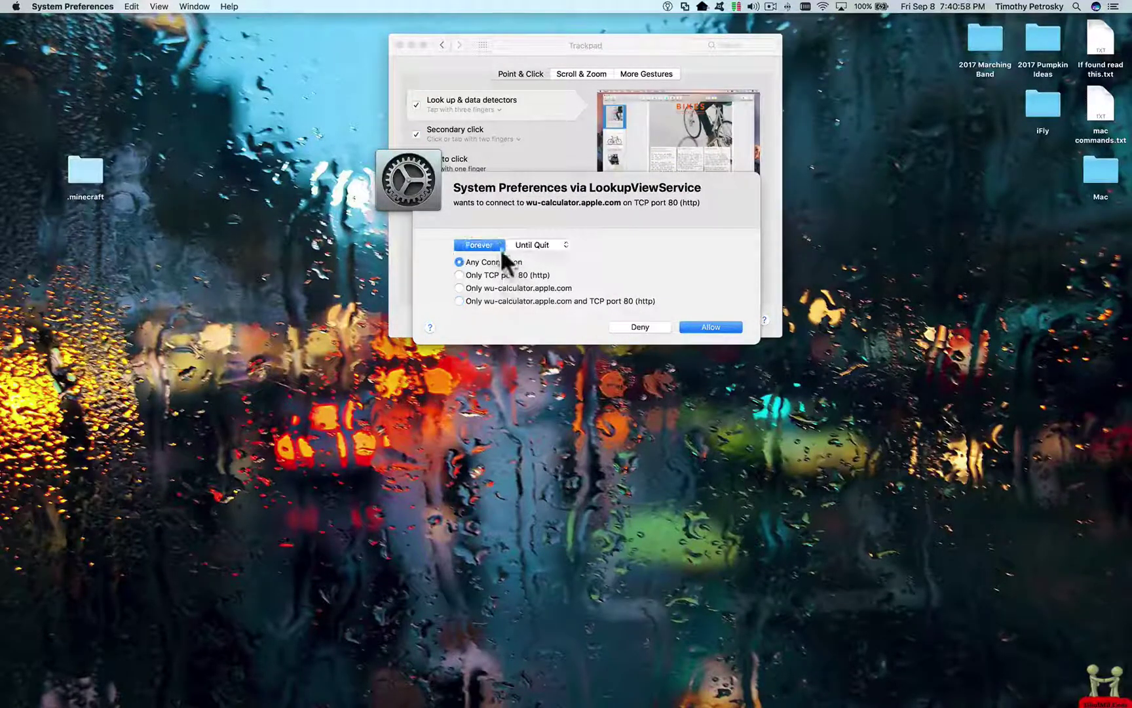
pyautogui.click(710, 326)
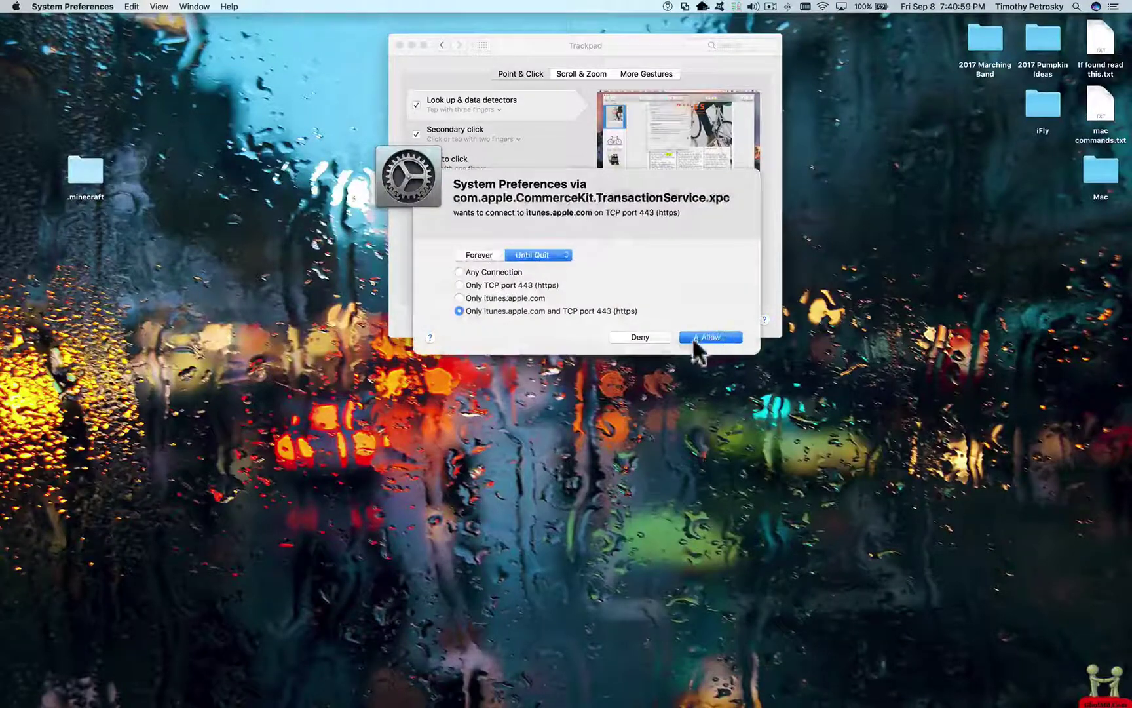
# Step: Allow com.apple.CommerceKit.TransactionService.xpc any connection forever
pyautogui.click(526, 272)
pyautogui.click(493, 255)
pyautogui.click(696, 334)
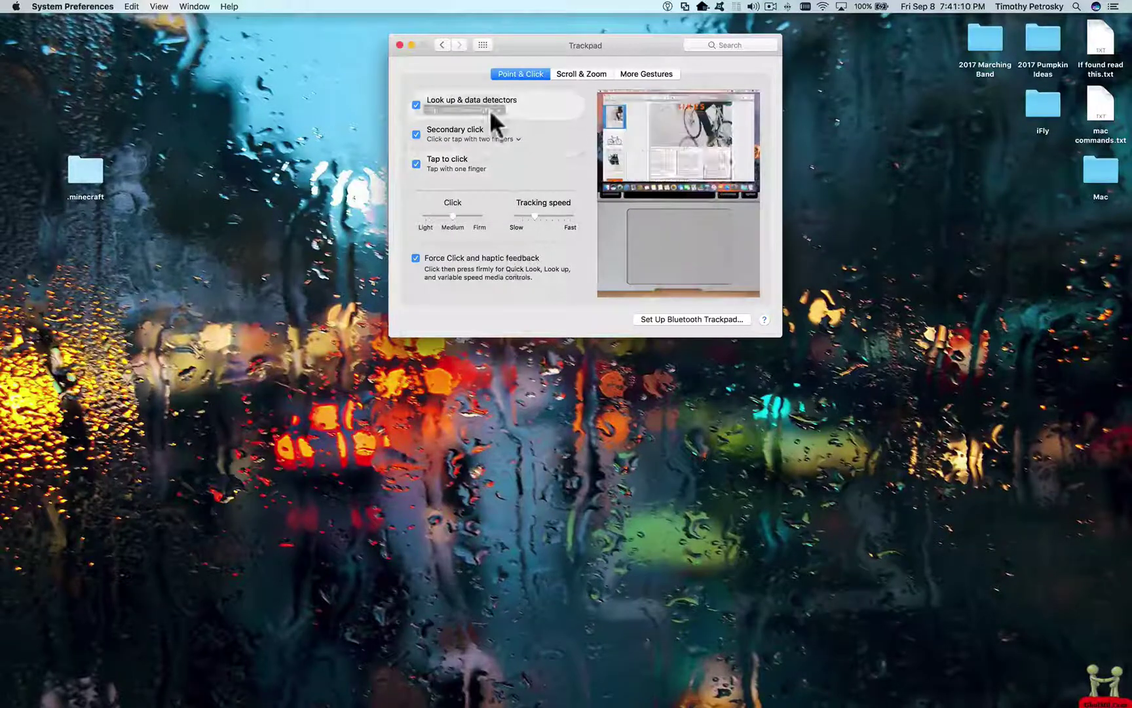
# Step: Look up the dictionary definition of Quick Look from the Force Click description and dismiss it
pyautogui.click(514, 264)
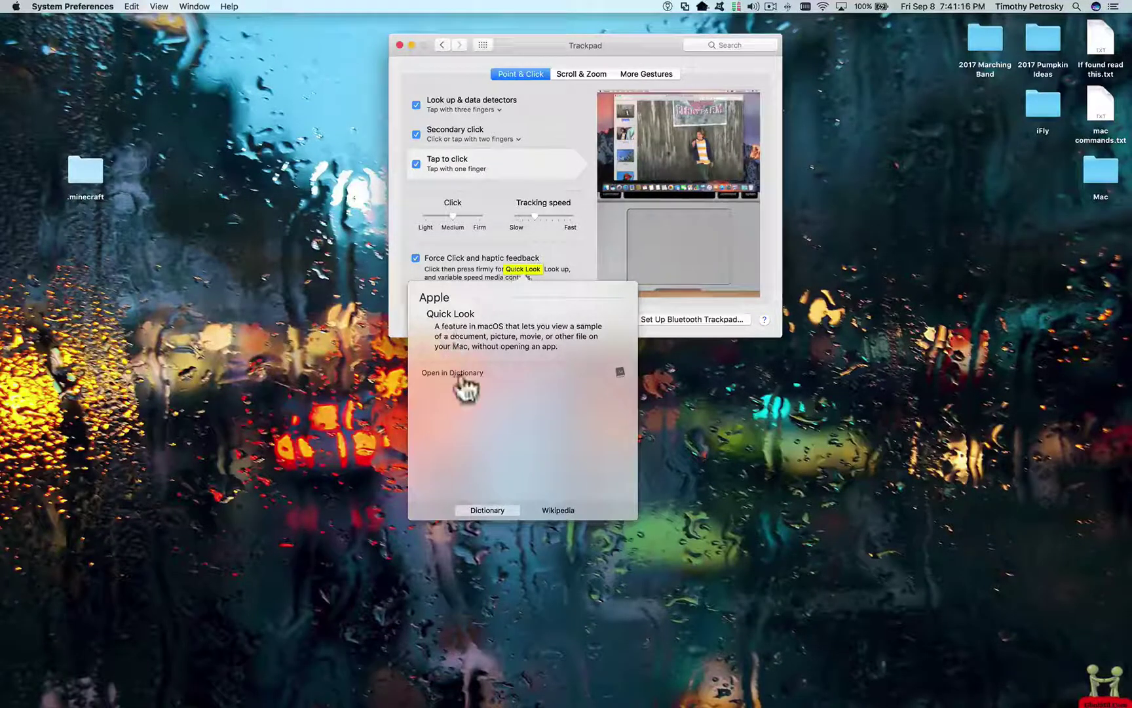
pyautogui.click(371, 244)
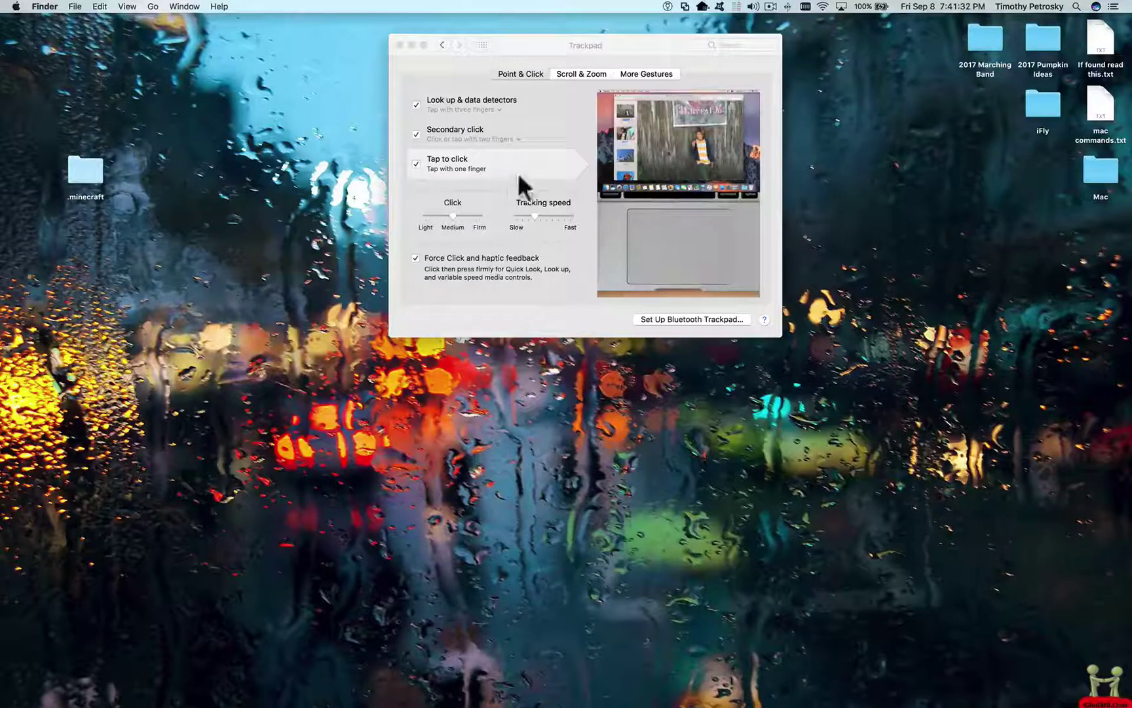
# Step: Review the Scroll & Zoom and More Gestures trackpad options, and briefly show Mission Control before returning
pyautogui.click(597, 74)
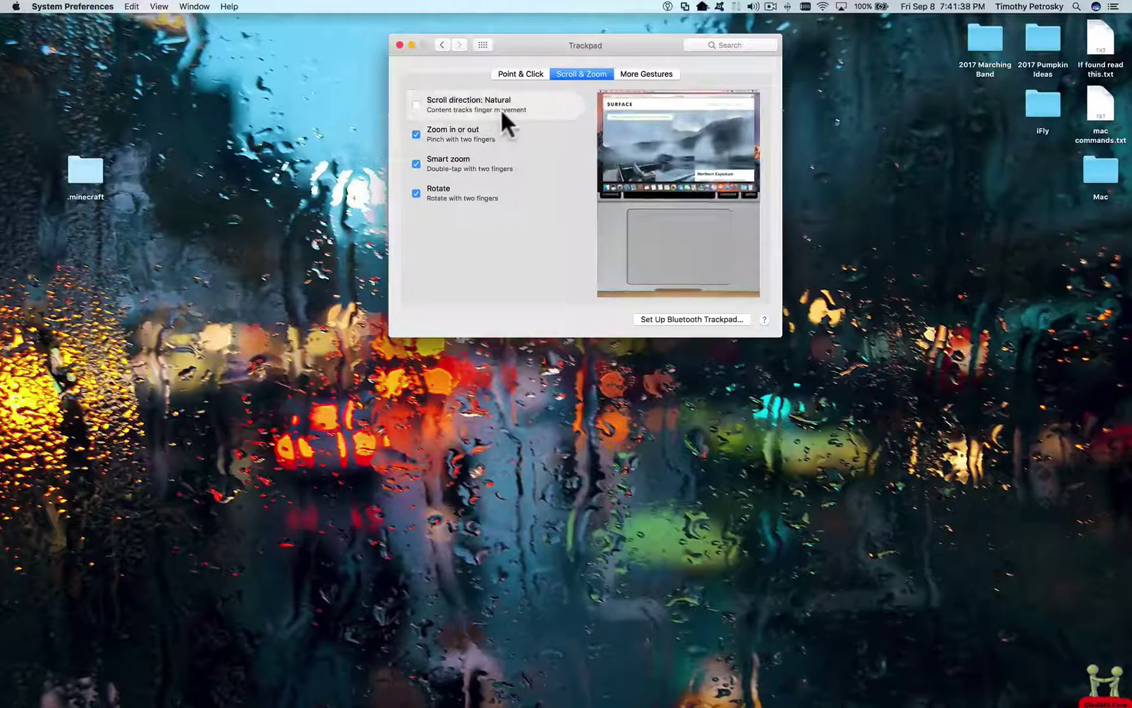
pyautogui.click(654, 72)
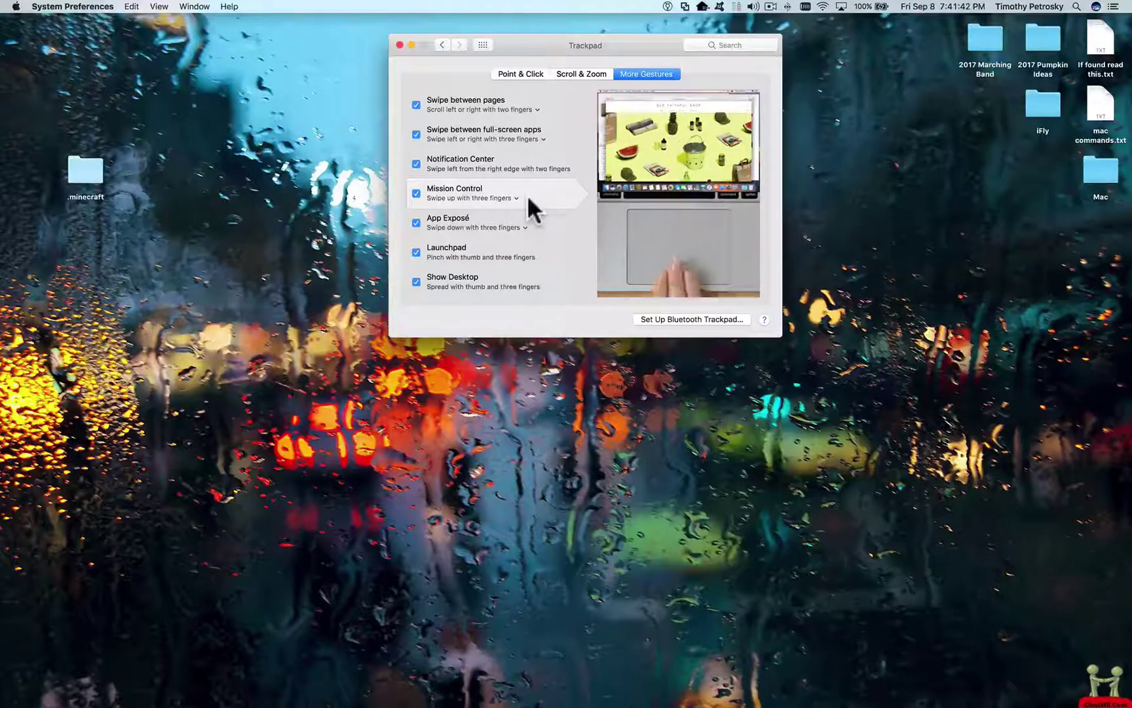
pyautogui.hotkey('ctrl', 'Up')
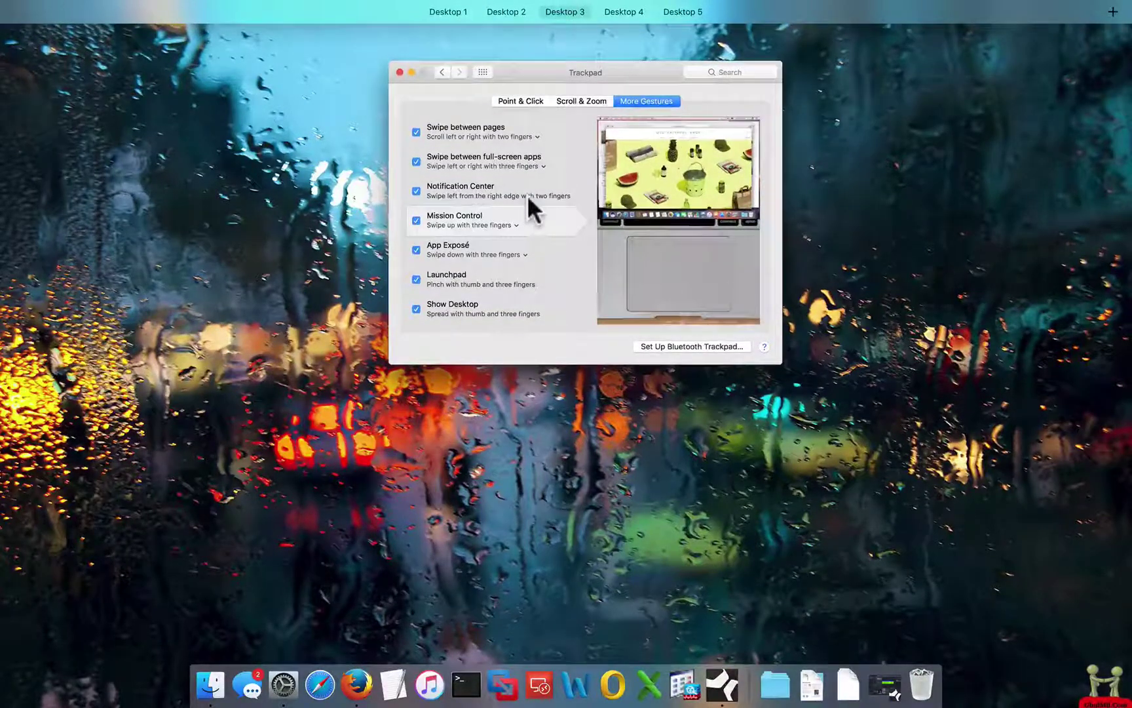
pyautogui.press('Escape')
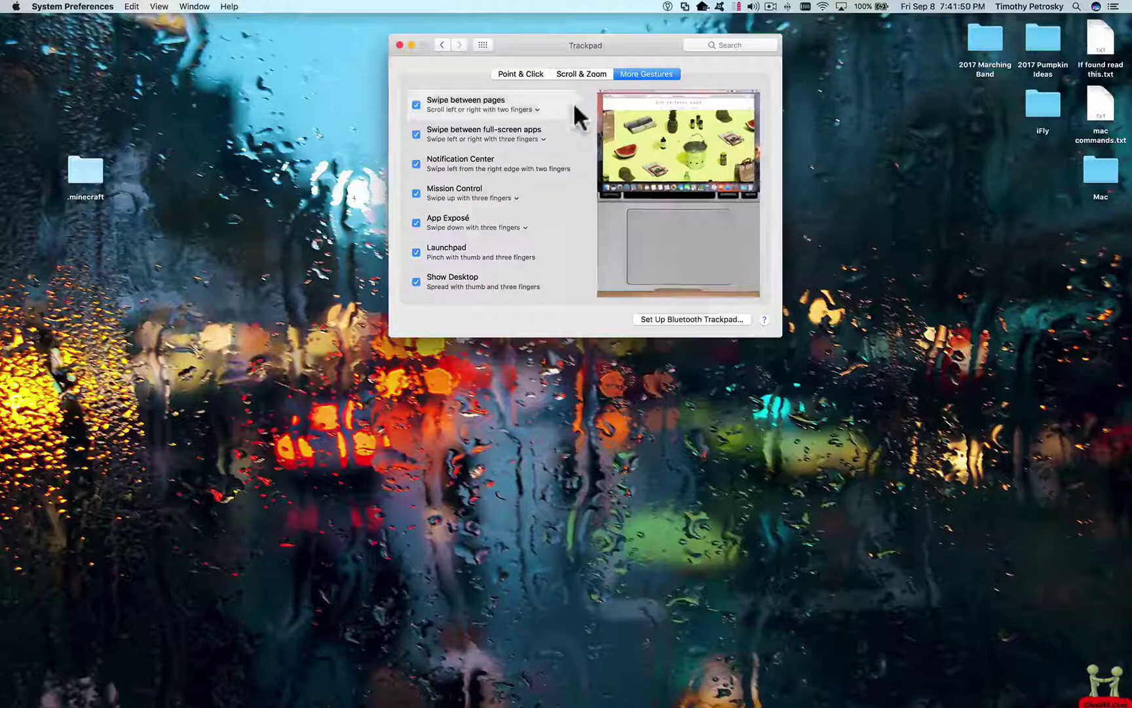
# Step: Open the Network preferences and show the settings of the Belkin USB-C LAN 2 adapter
pyautogui.click(483, 45)
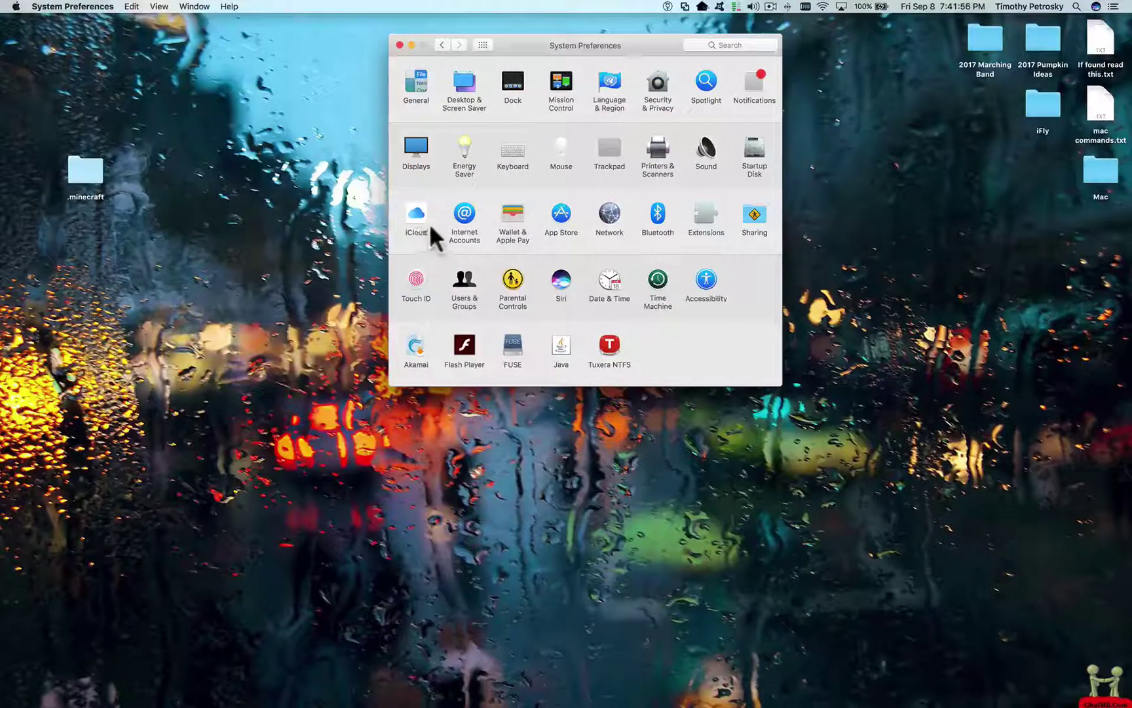
pyautogui.click(608, 216)
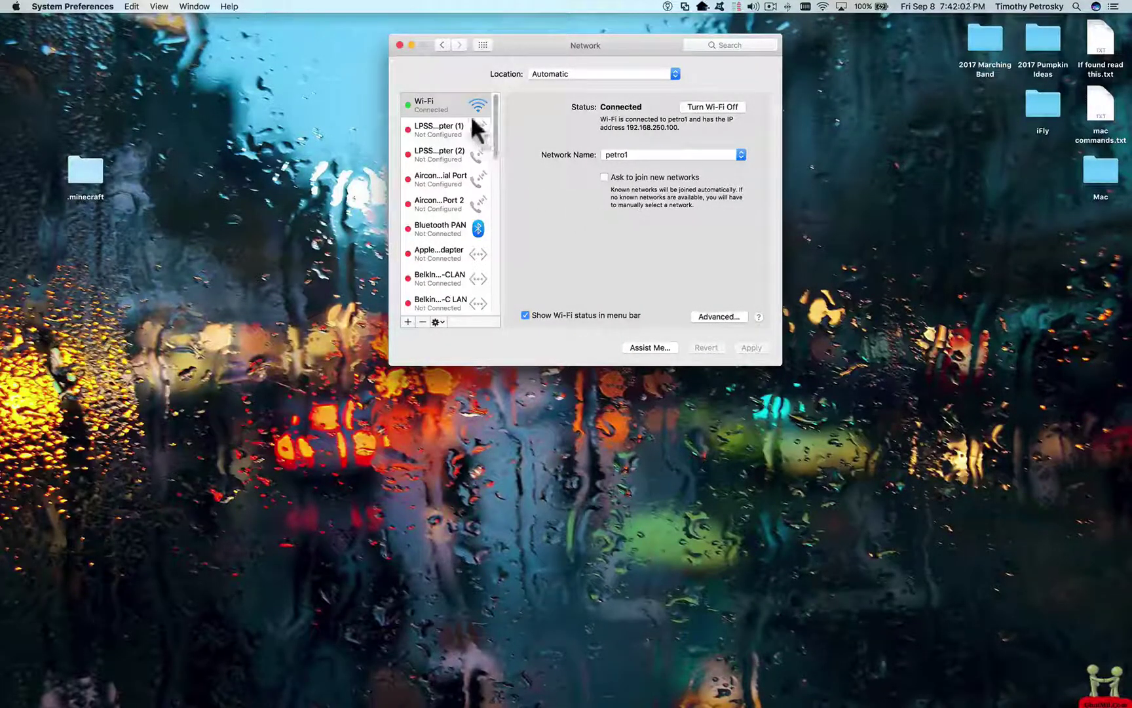
pyautogui.moveTo(497, 121); pyautogui.dragTo(501, 177)
pyautogui.click(448, 136)
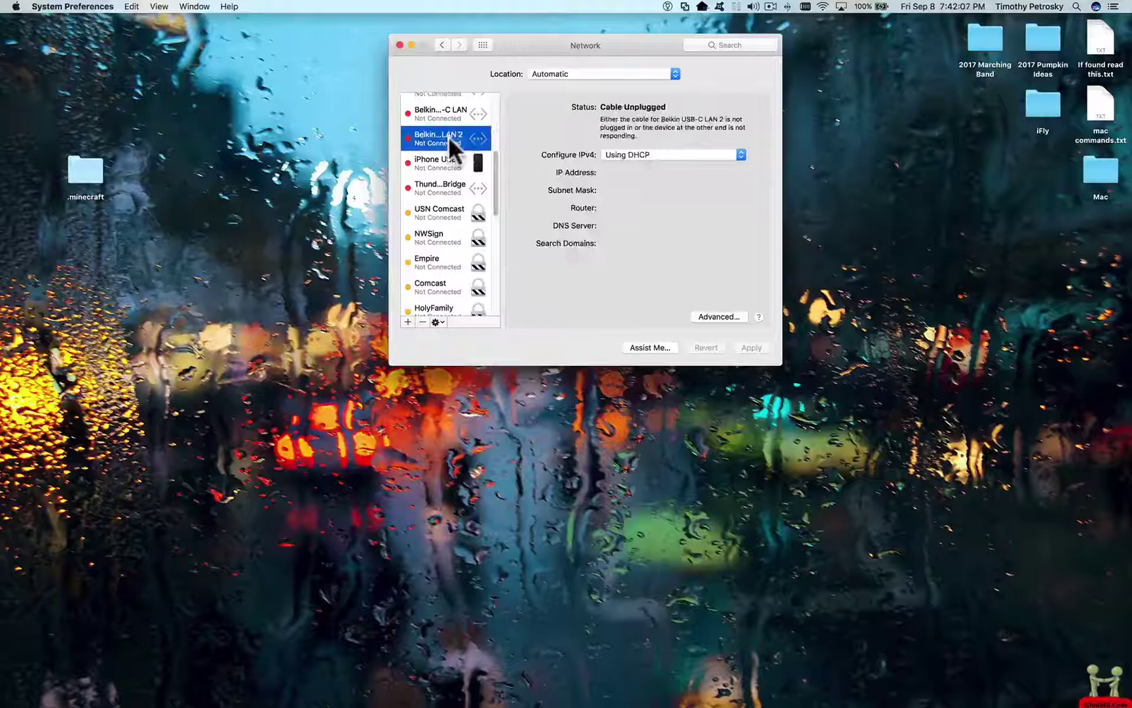
# Step: Try the Manually option for the Belkin USB-C LAN 2 adapter's IPv4 configuration, and set it back to Using DHCP
pyautogui.click(630, 153)
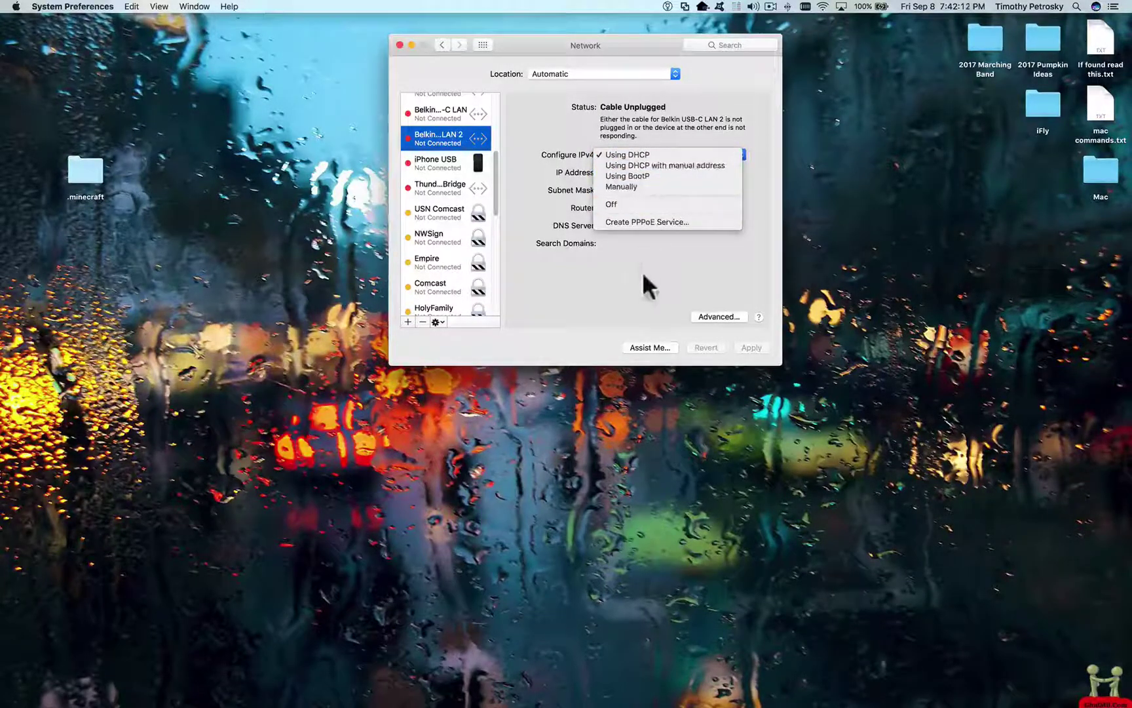
pyautogui.click(658, 186)
pyautogui.click(675, 155)
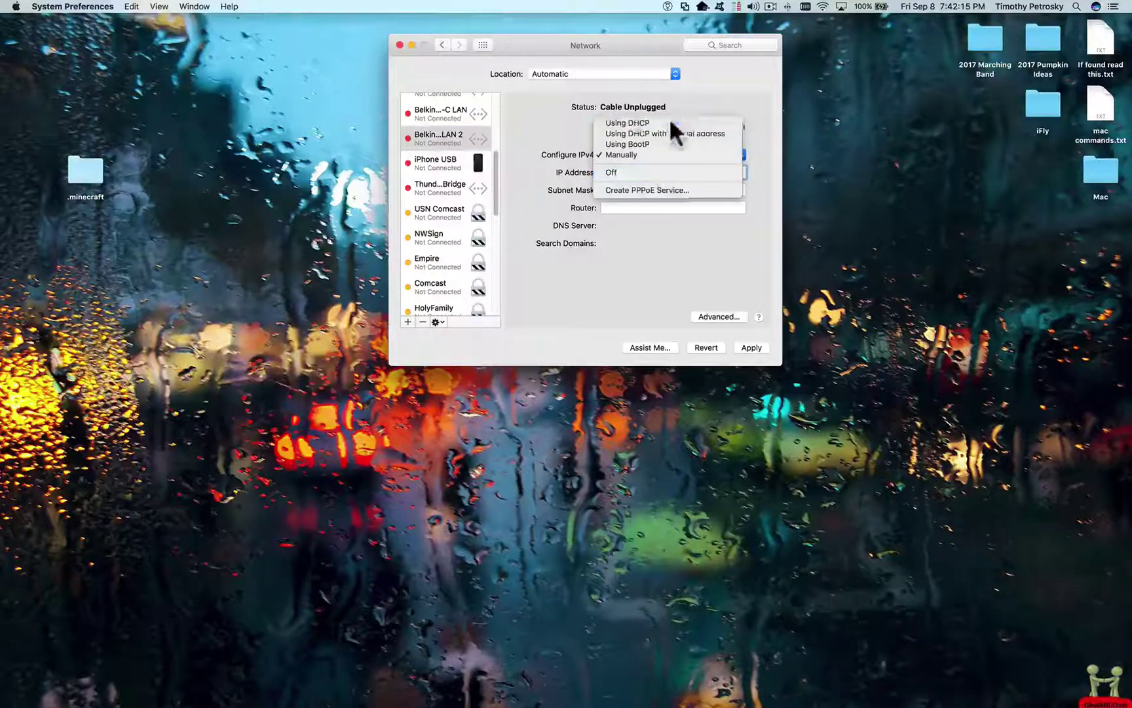
pyautogui.click(670, 123)
# Step: Open the advanced settings of the Wi-Fi connection and browse its preferred networks
pyautogui.scroll(5, 496, 177)
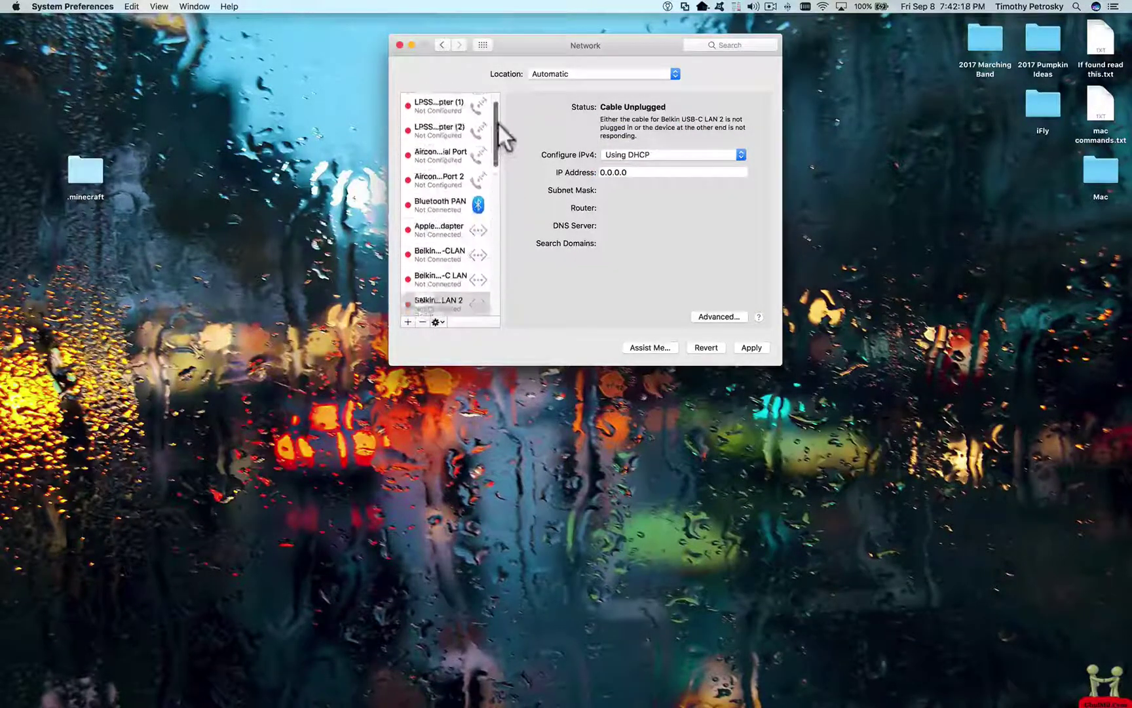
pyautogui.click(428, 107)
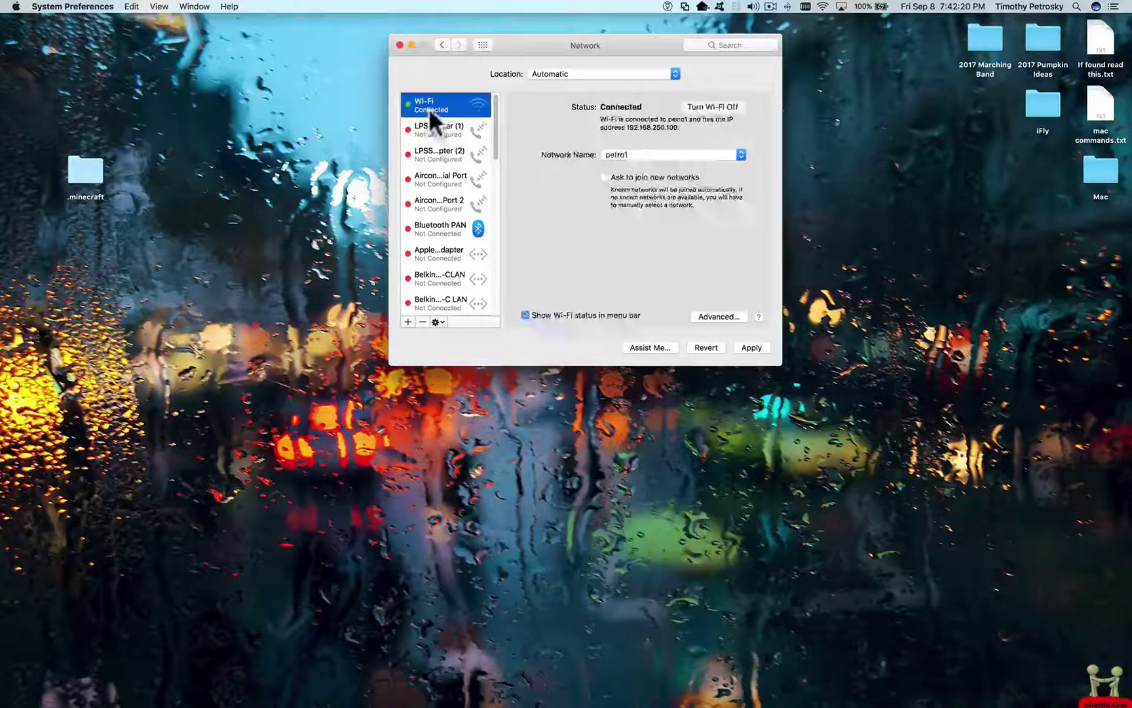
pyautogui.click(719, 316)
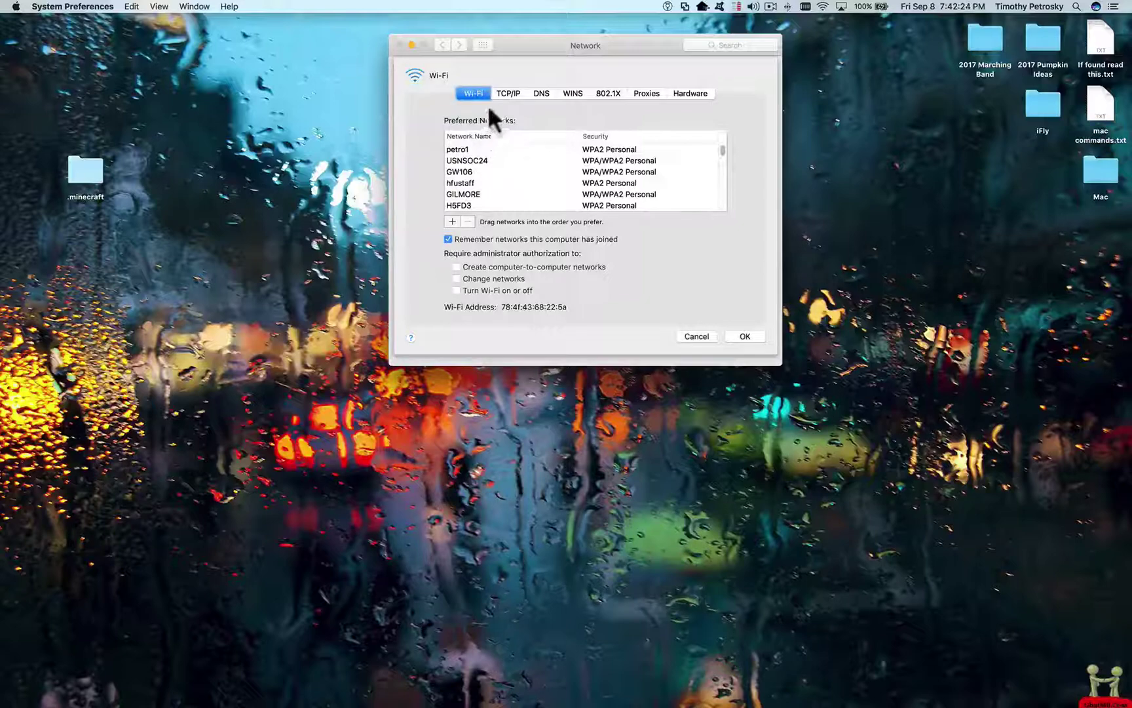
pyautogui.scroll(-10, 496, 154)
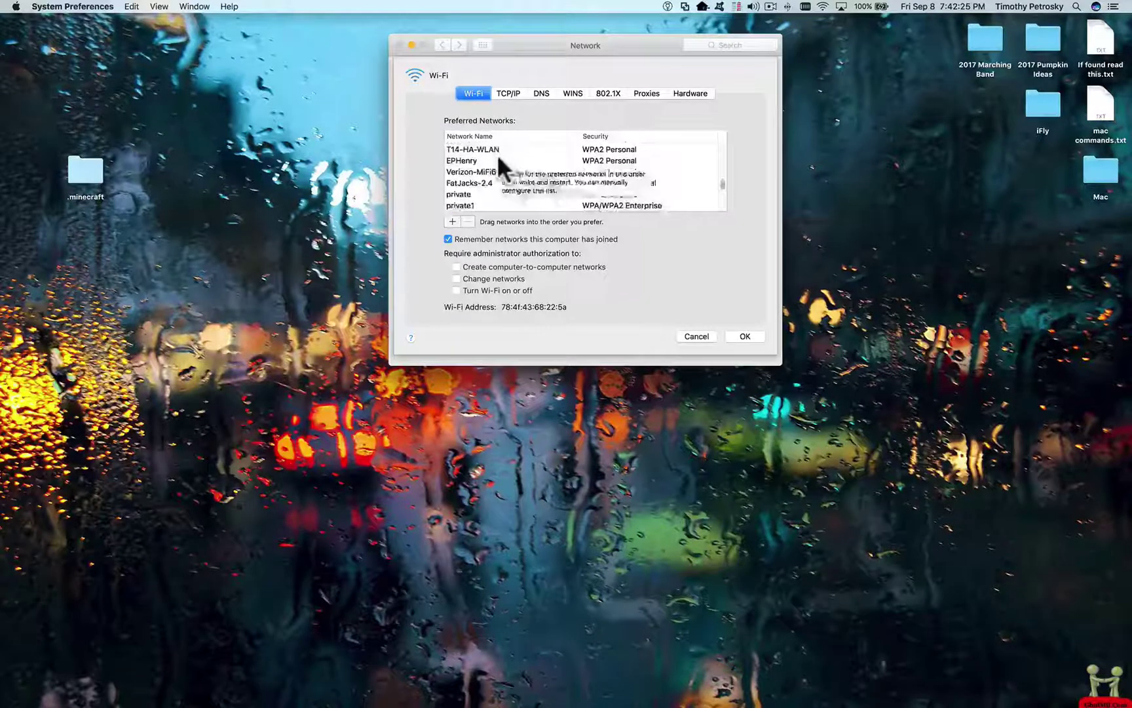
# Step: Look through the preferred Wi-Fi networks and remove resnetWIFI from the list
pyautogui.scroll(-5, 496, 154)
pyautogui.scroll(4, 496, 154)
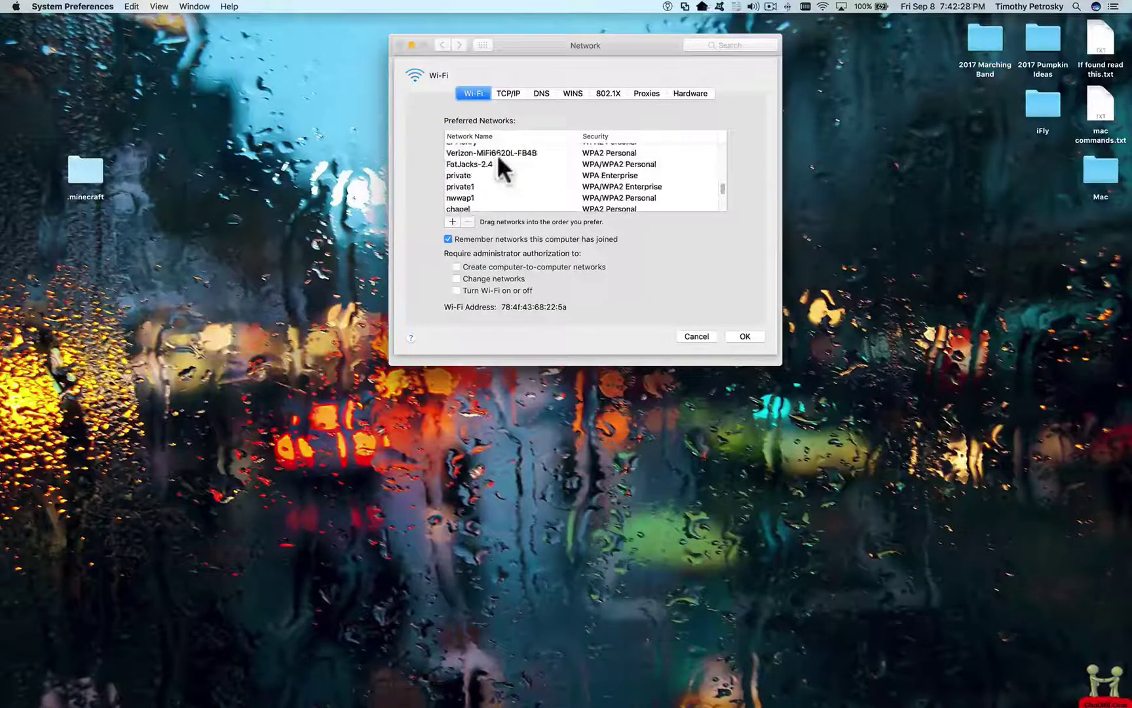
pyautogui.scroll(-5, 496, 153)
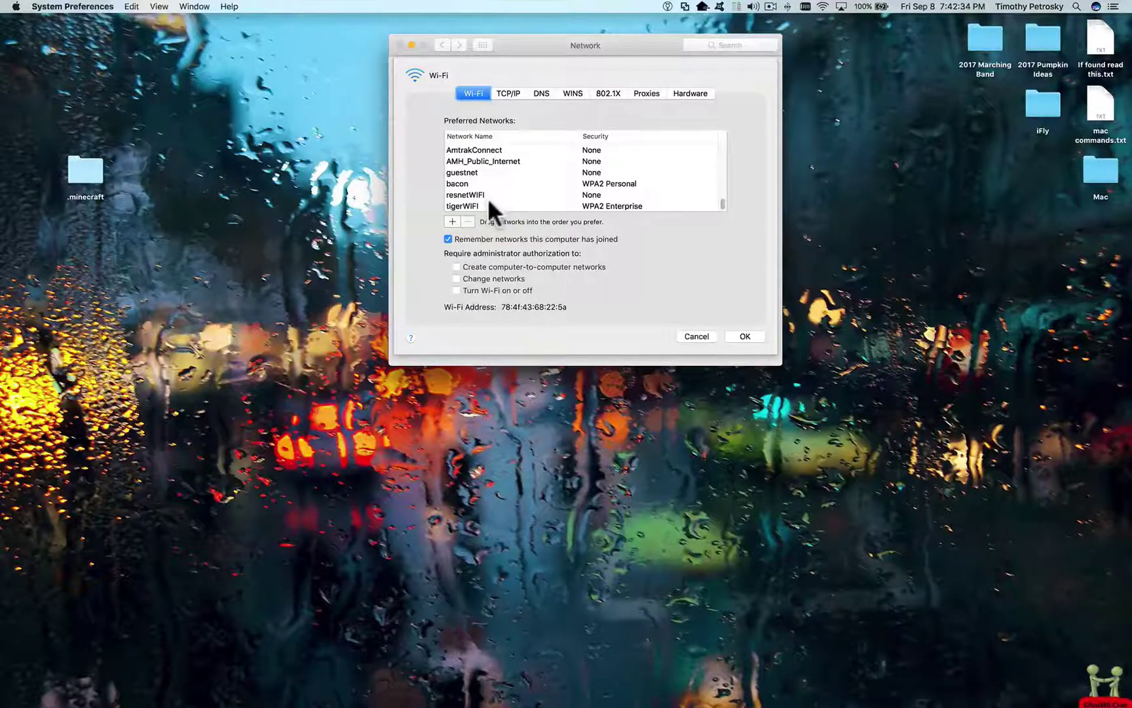
pyautogui.scroll(2, 490, 186)
pyautogui.scroll(-3, 490, 183)
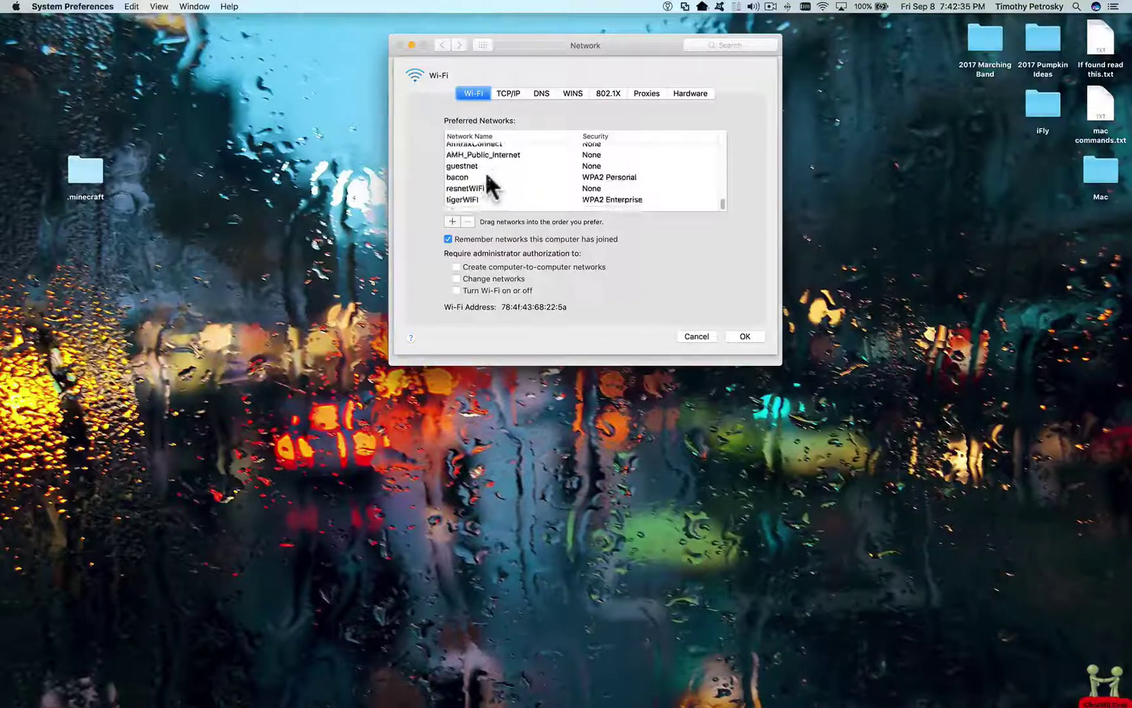
pyautogui.click(585, 194)
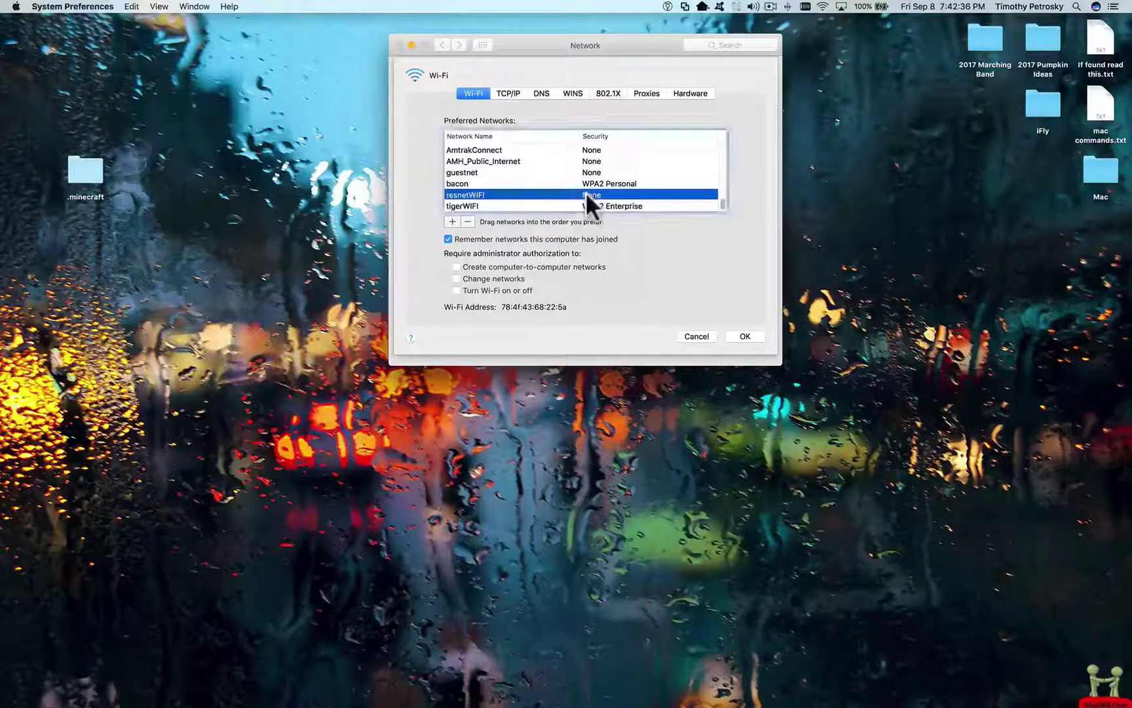
pyautogui.click(469, 221)
# Step: Move SASH Teachers down the preferred Wi-Fi networks to between Marriott_GUEST and AmtrakConnect
pyautogui.scroll(8, 493, 184)
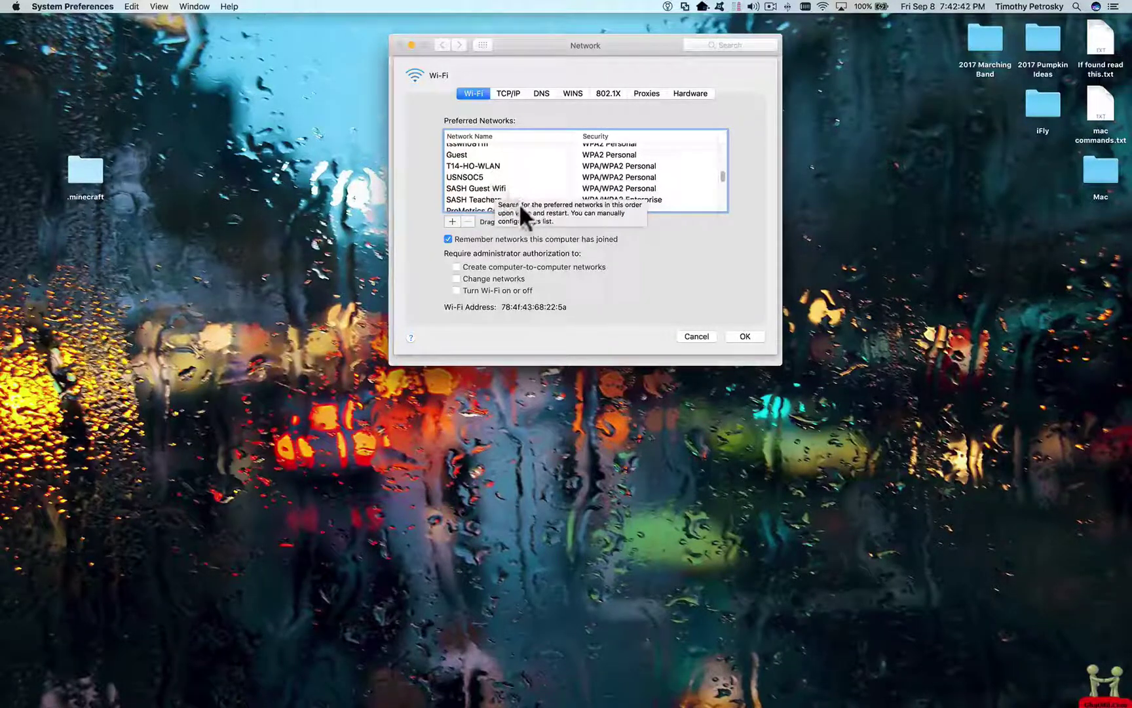
pyautogui.scroll(-2, 534, 180)
pyautogui.scroll(5, 501, 167)
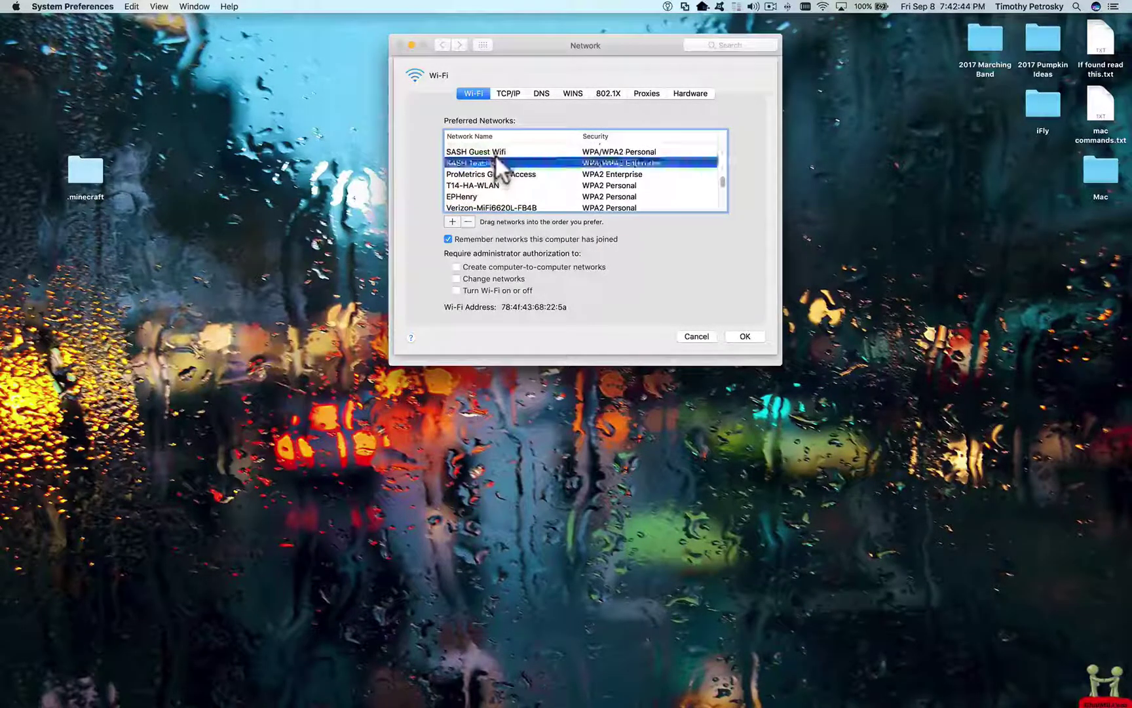
pyautogui.moveTo(497, 148)
pyautogui.mouseDown()
pyautogui.moveTo(496, 227)
pyautogui.moveTo(500, 159)
pyautogui.mouseUp()
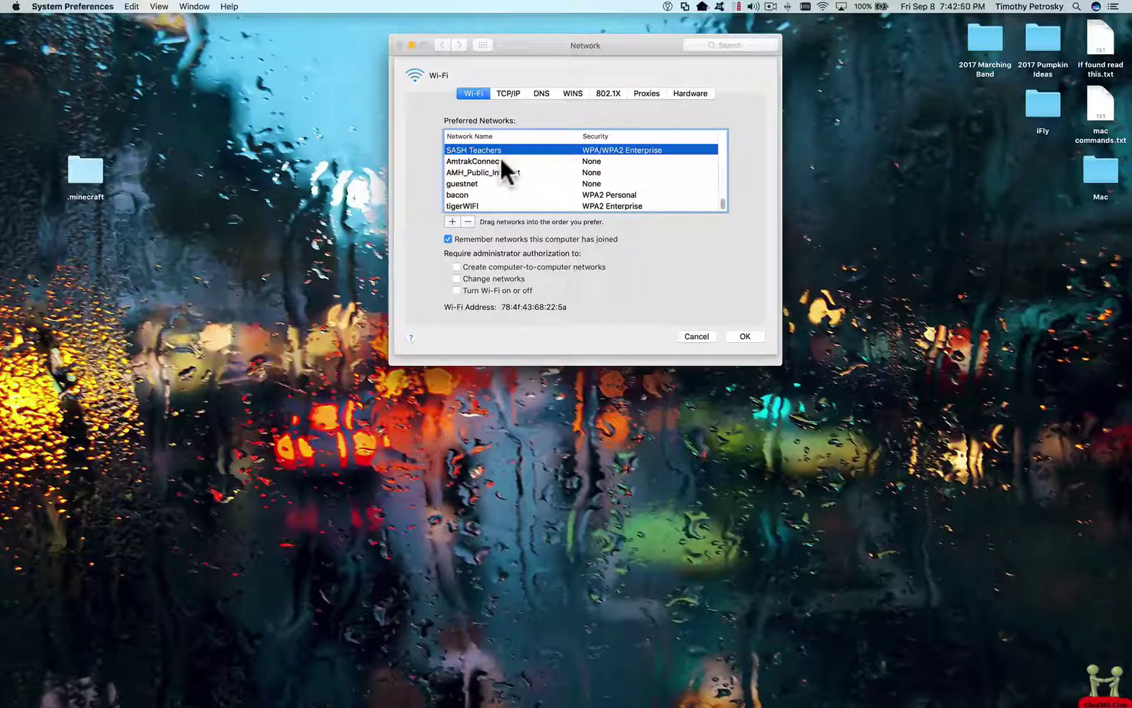
pyautogui.scroll(2, 500, 155)
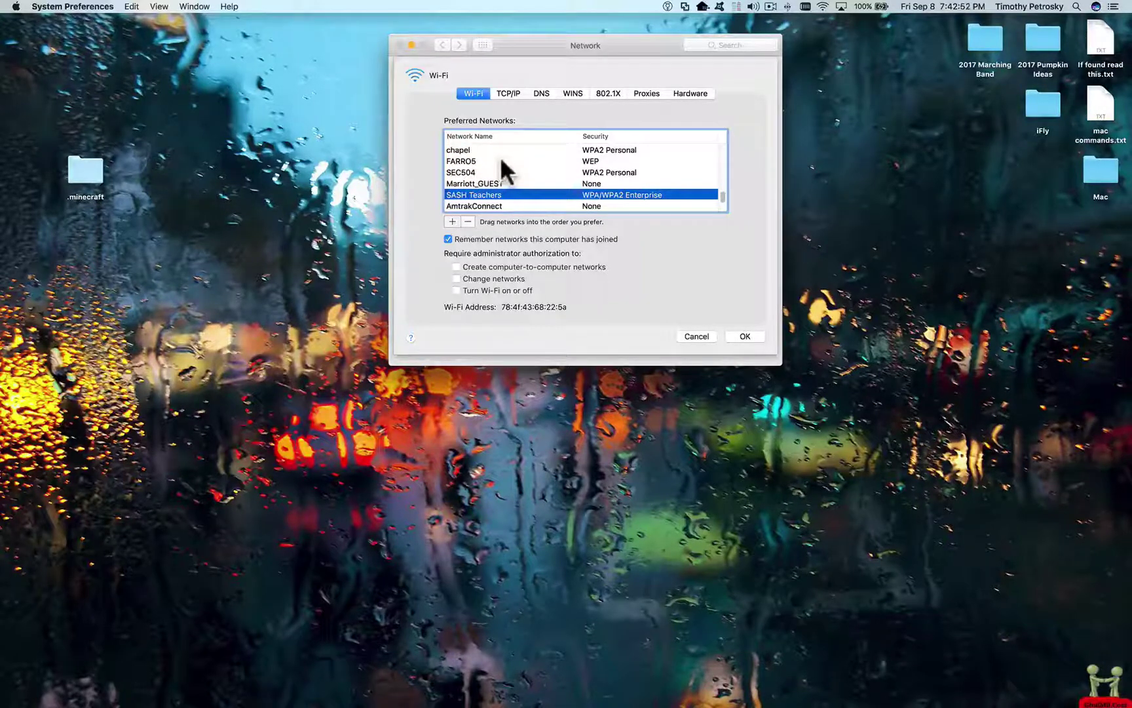
# Step: Review the TCP/IP, DNS, WINS, 802.1X, Proxies and Hardware settings of the Wi-Fi connection
pyautogui.click(509, 93)
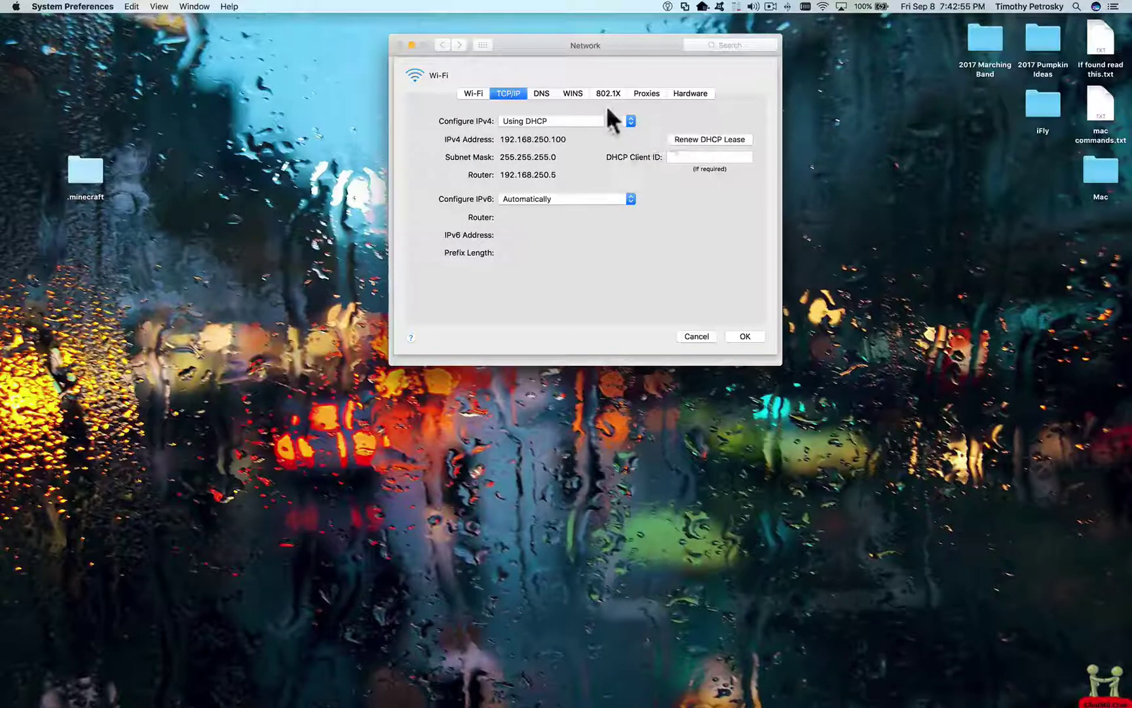
pyautogui.click(546, 93)
pyautogui.click(581, 93)
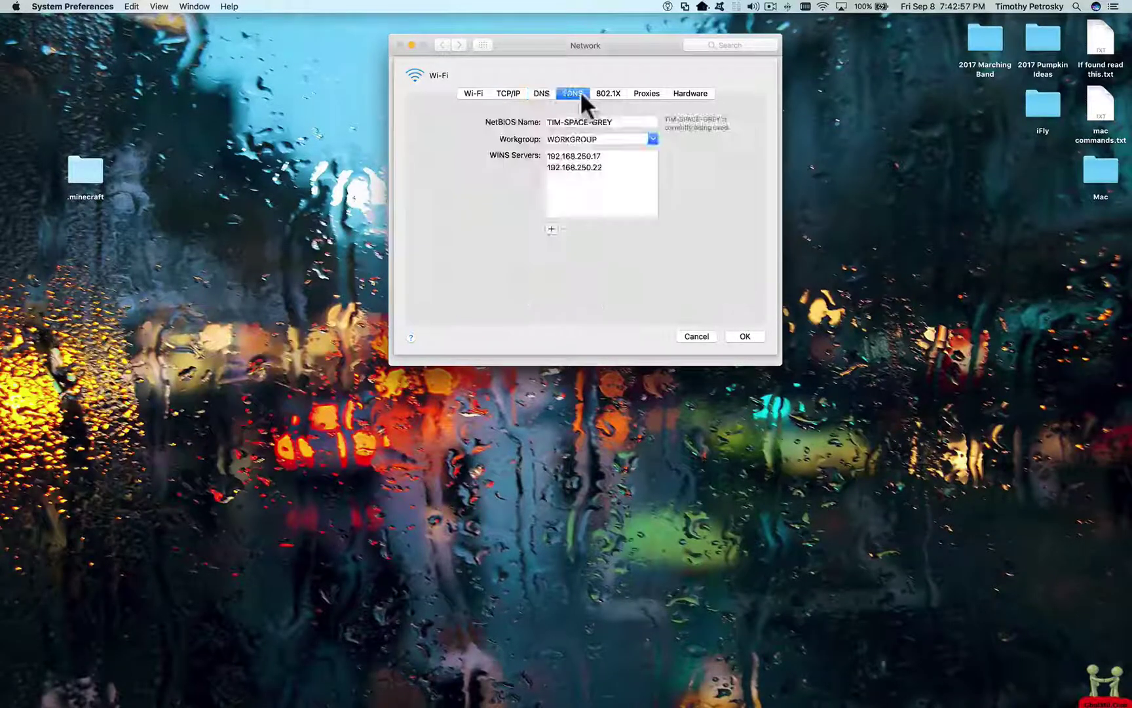
pyautogui.click(616, 93)
pyautogui.click(646, 93)
pyautogui.click(688, 93)
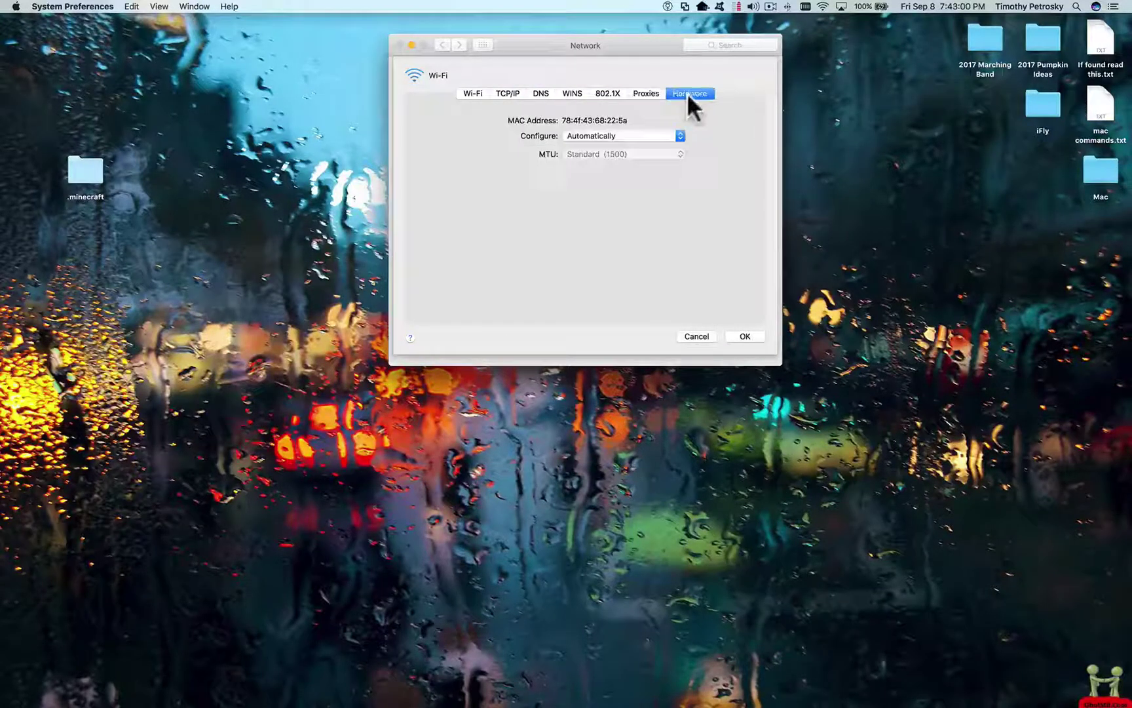
# Step: Cancel the advanced Wi-Fi settings and return to the preferences overview without applying the network changes
pyautogui.click(702, 334)
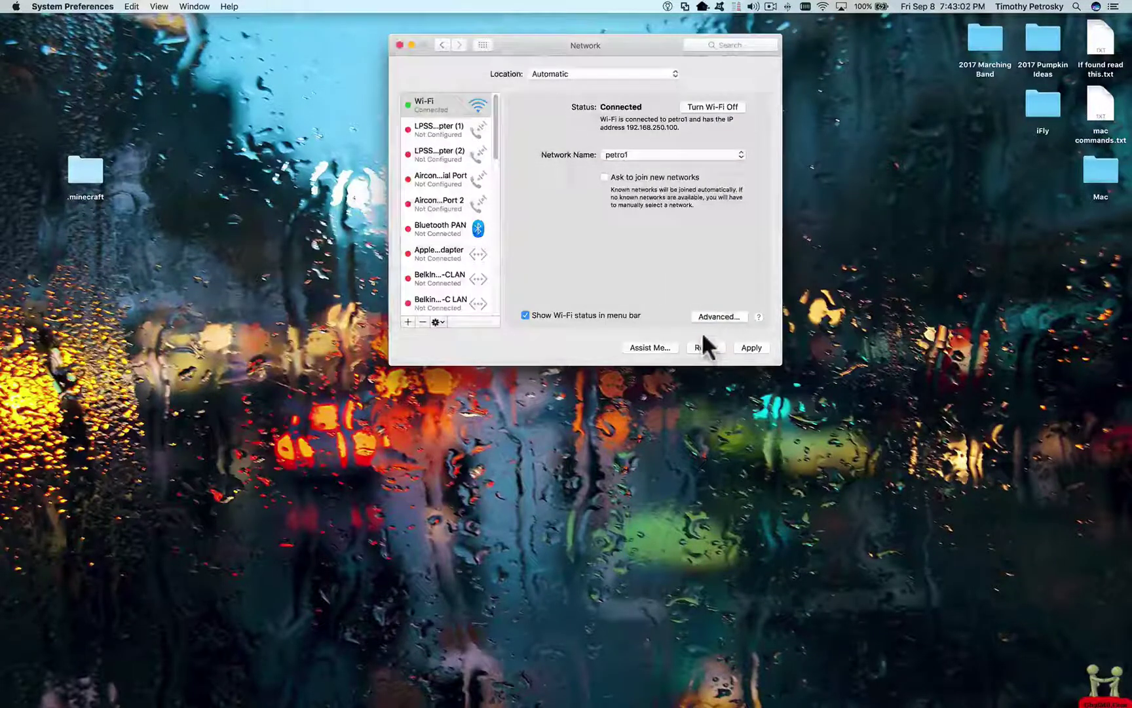
pyautogui.click(487, 45)
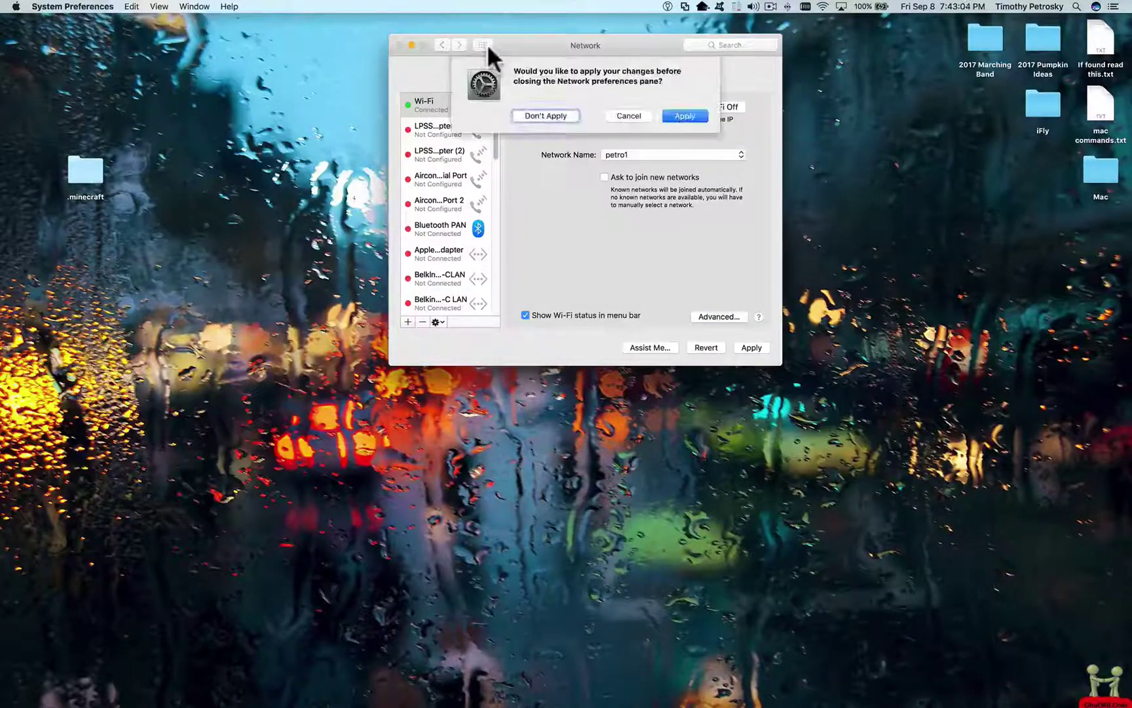
pyautogui.click(556, 115)
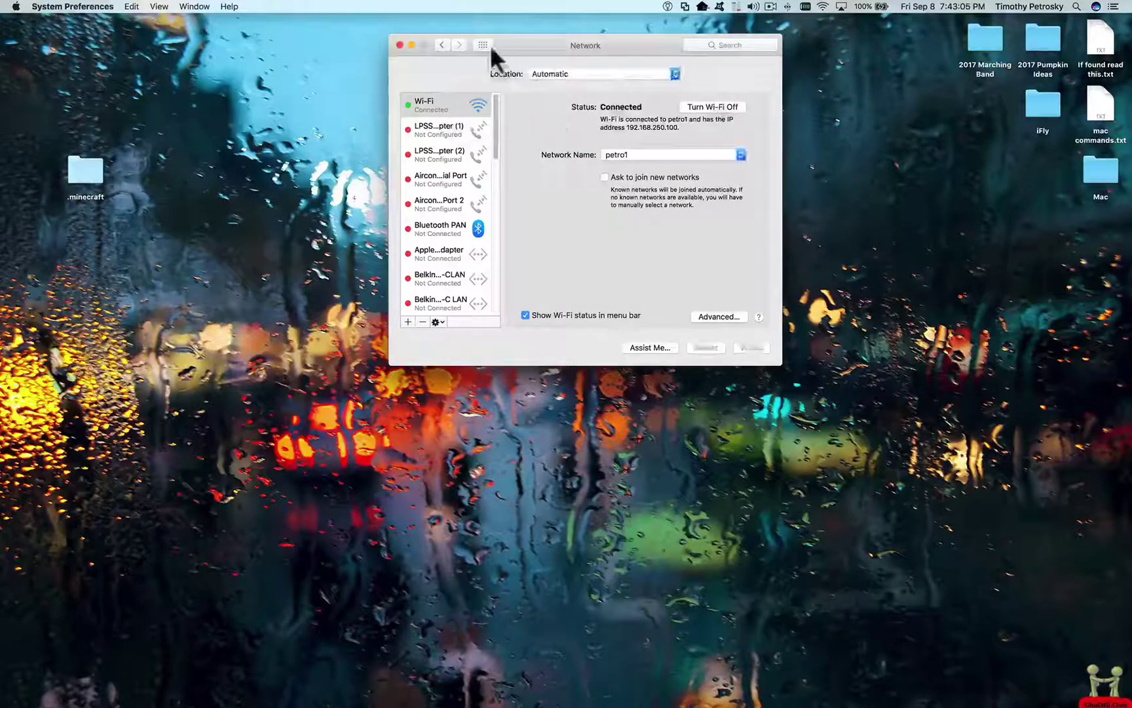
pyautogui.click(485, 43)
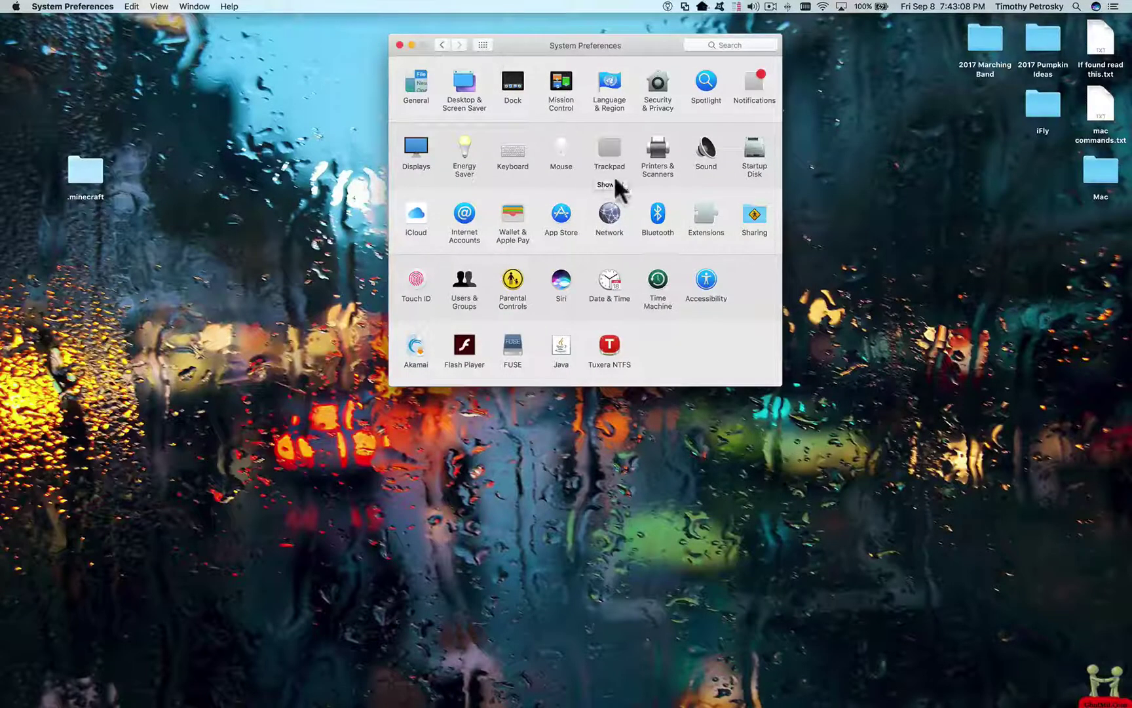
# Step: Show the Bluetooth preferences and the computer name in the Sharing preferences, returning to the overview after each
pyautogui.click(656, 213)
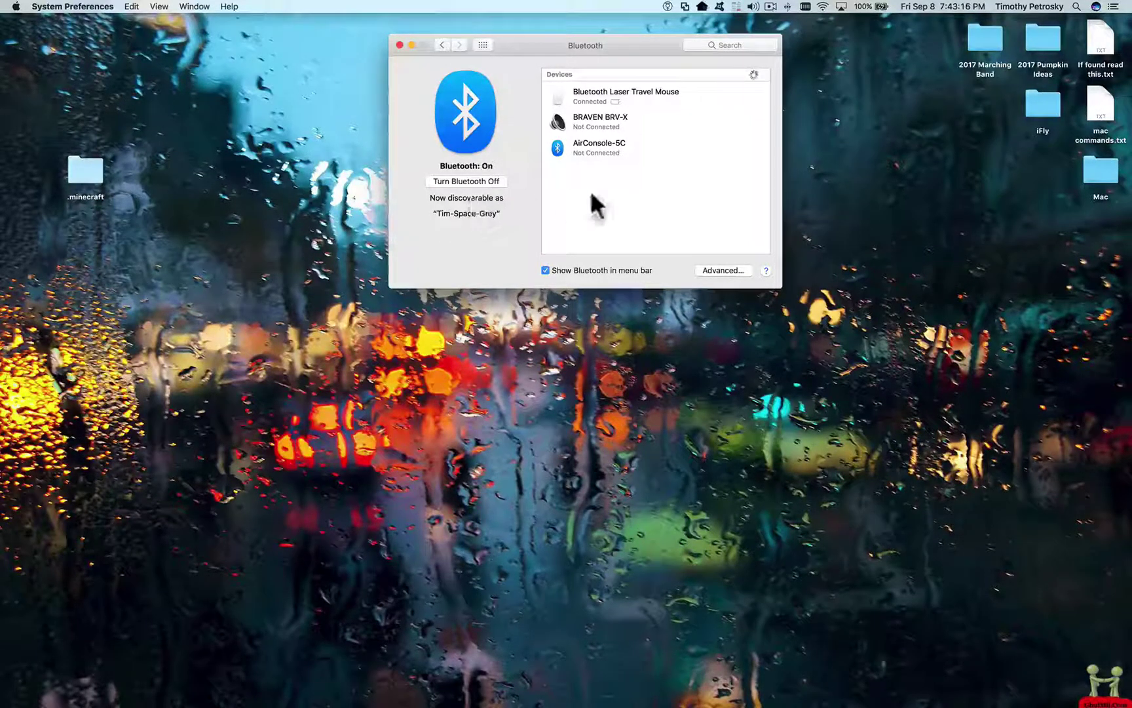
pyautogui.click(482, 44)
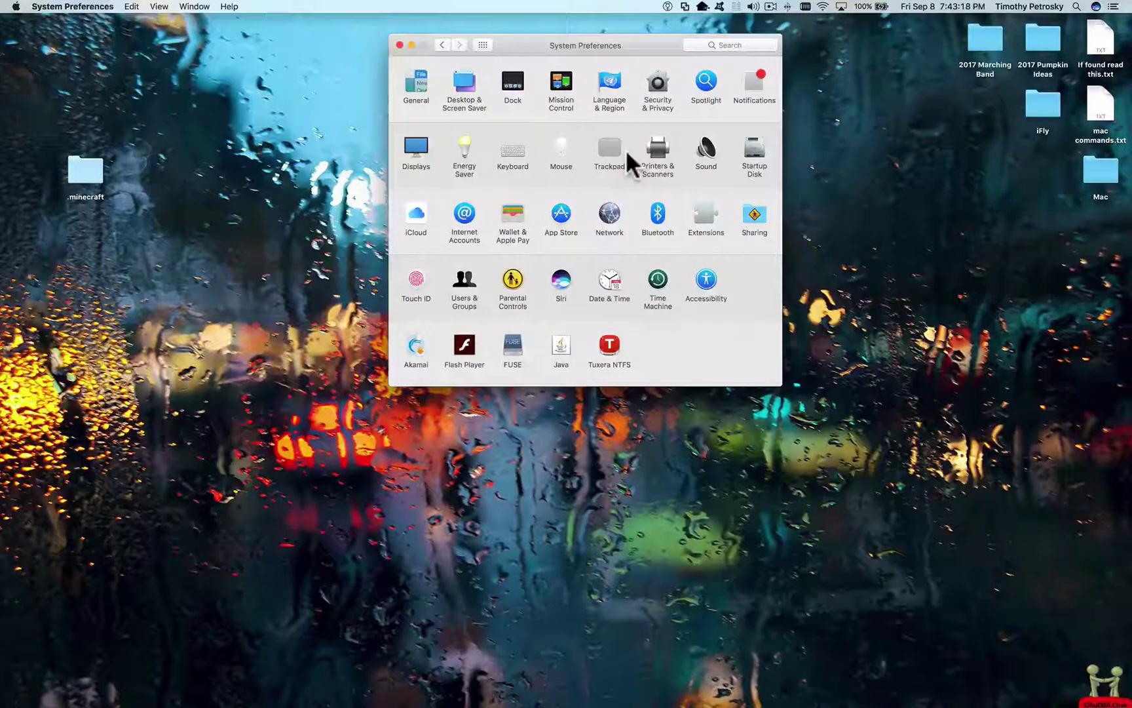
pyautogui.click(753, 214)
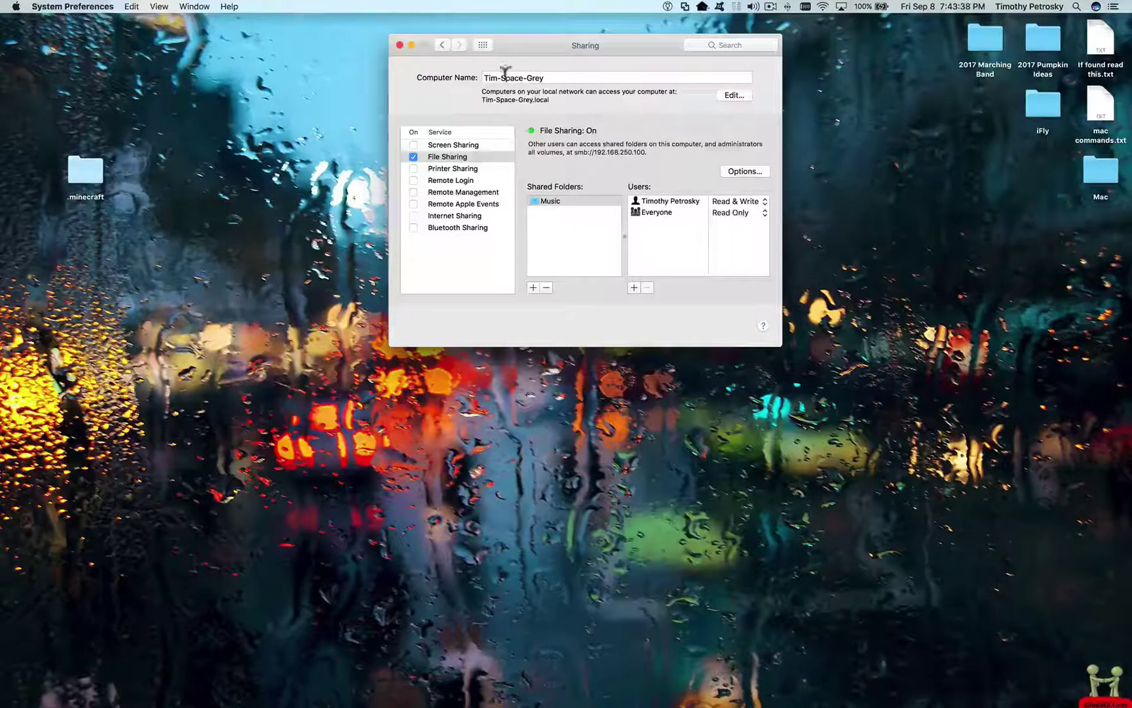
pyautogui.moveTo(494, 76); pyautogui.dragTo(524, 77)
pyautogui.click(482, 45)
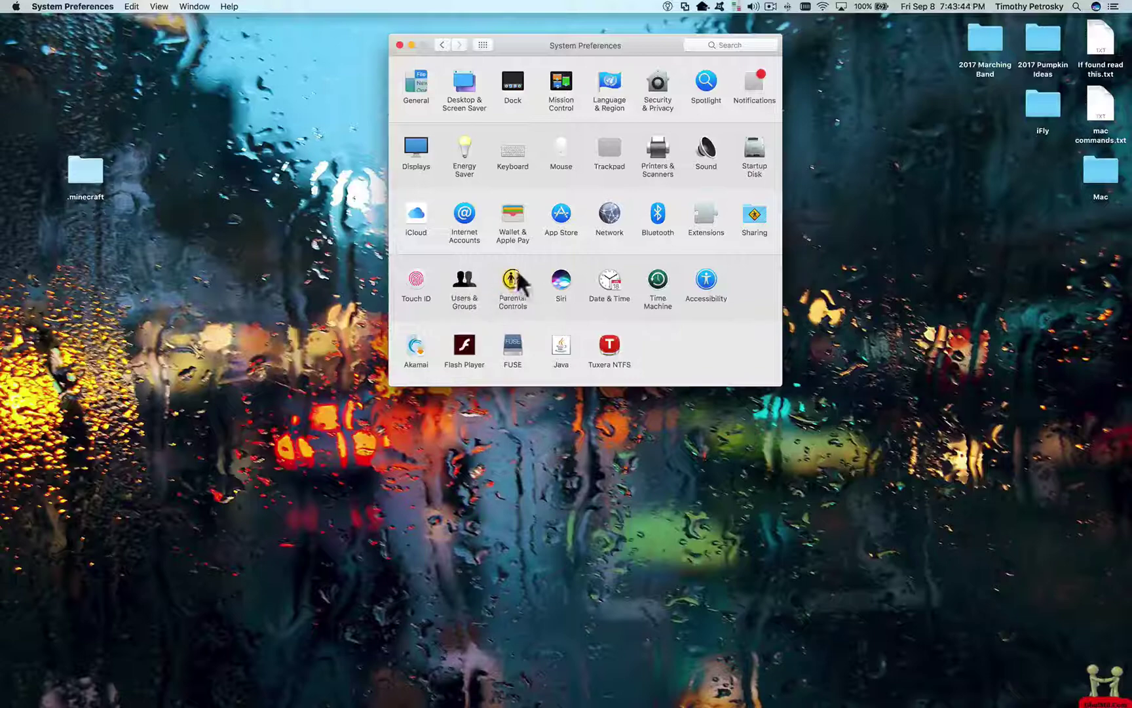
# Step: Show the Accessibility Zoom options, demonstrate zooming the screen in and out with the scroll gesture, and return to the overview
pyautogui.click(705, 278)
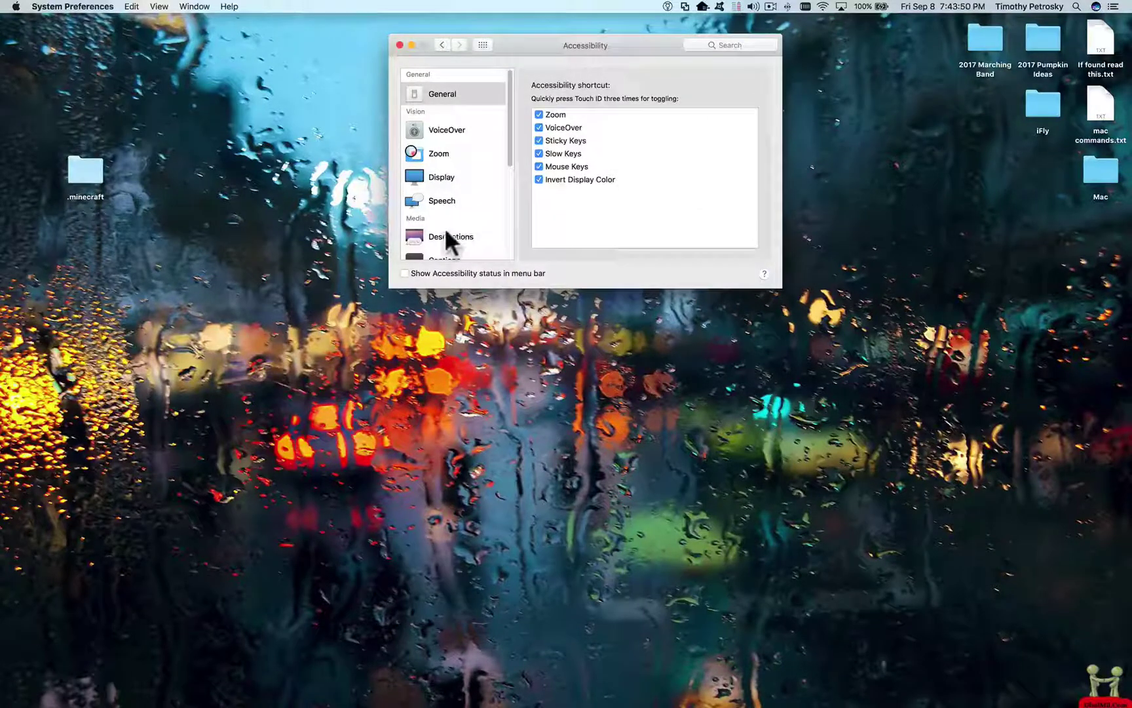
pyautogui.click(445, 150)
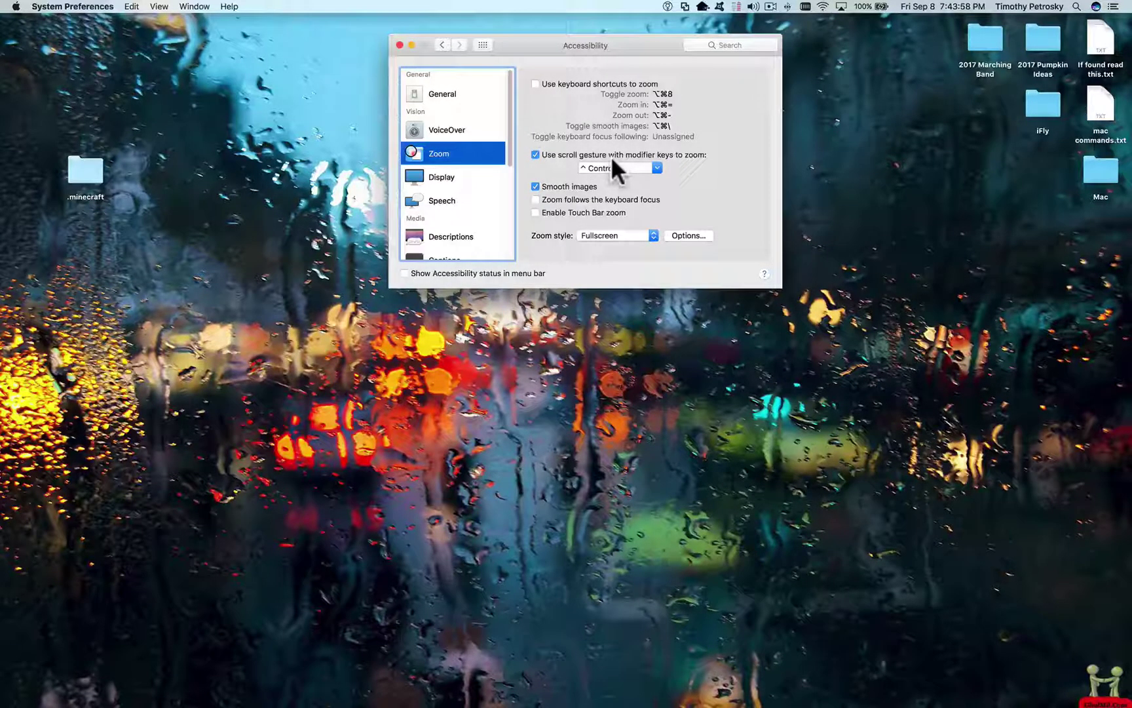
pyautogui.scroll(3, 611, 156)
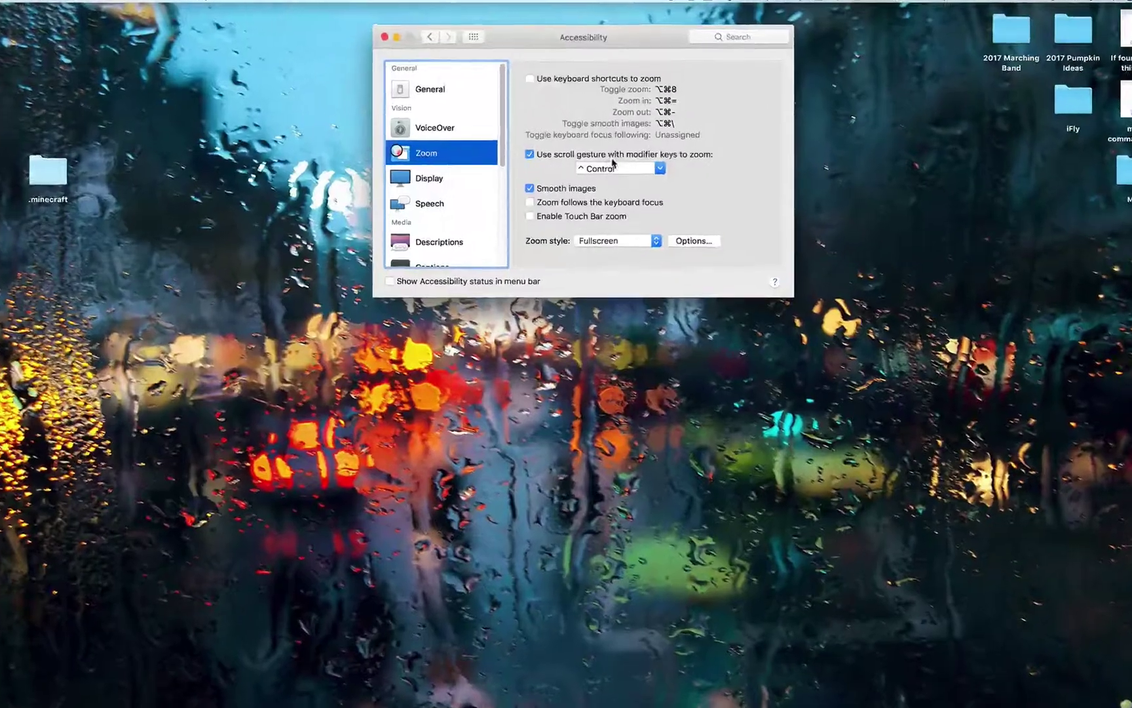
pyautogui.scroll(5, 611, 160)
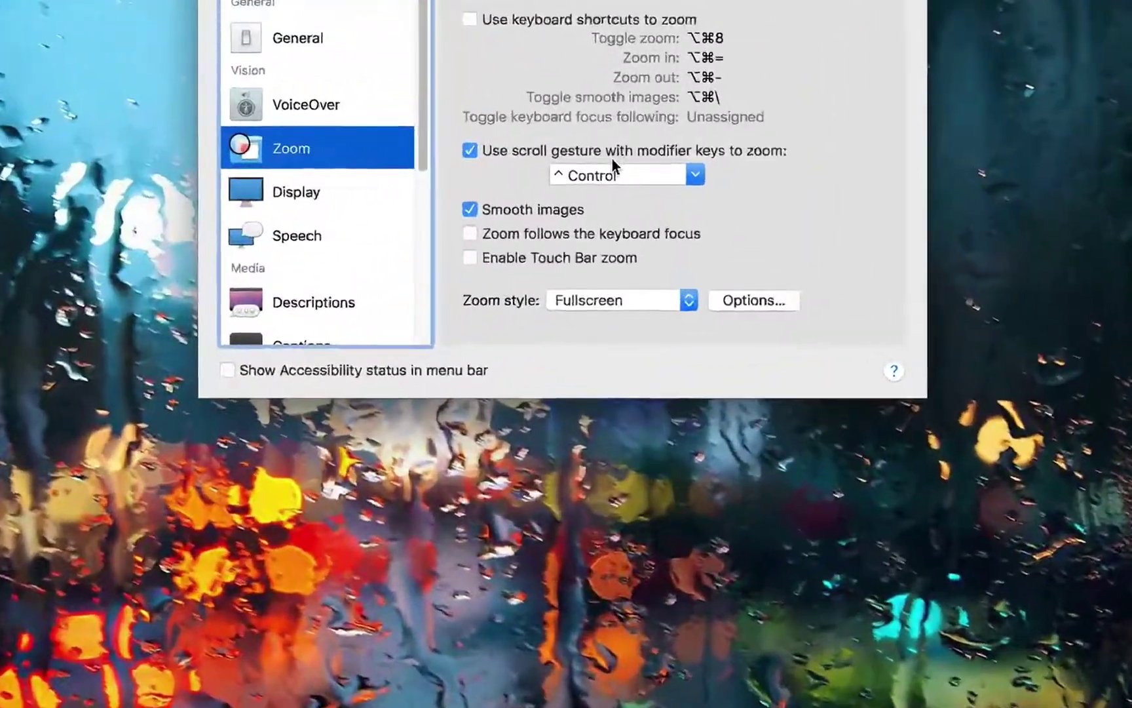
pyautogui.scroll(-8, 610, 156)
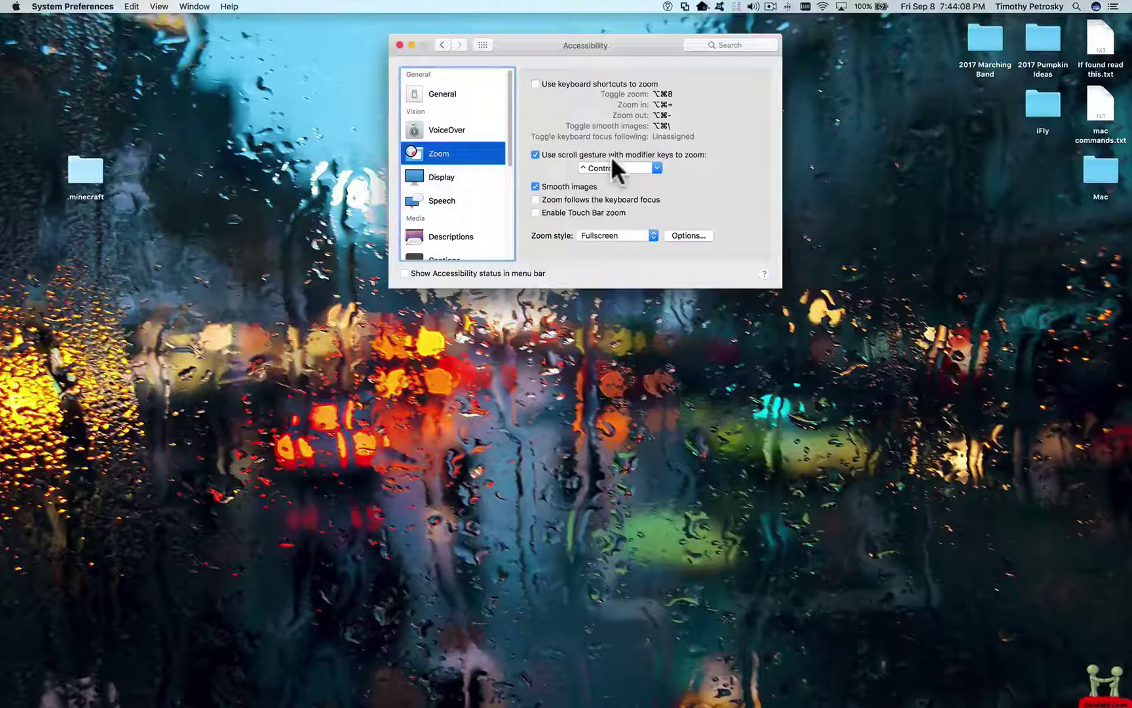
pyautogui.click(484, 44)
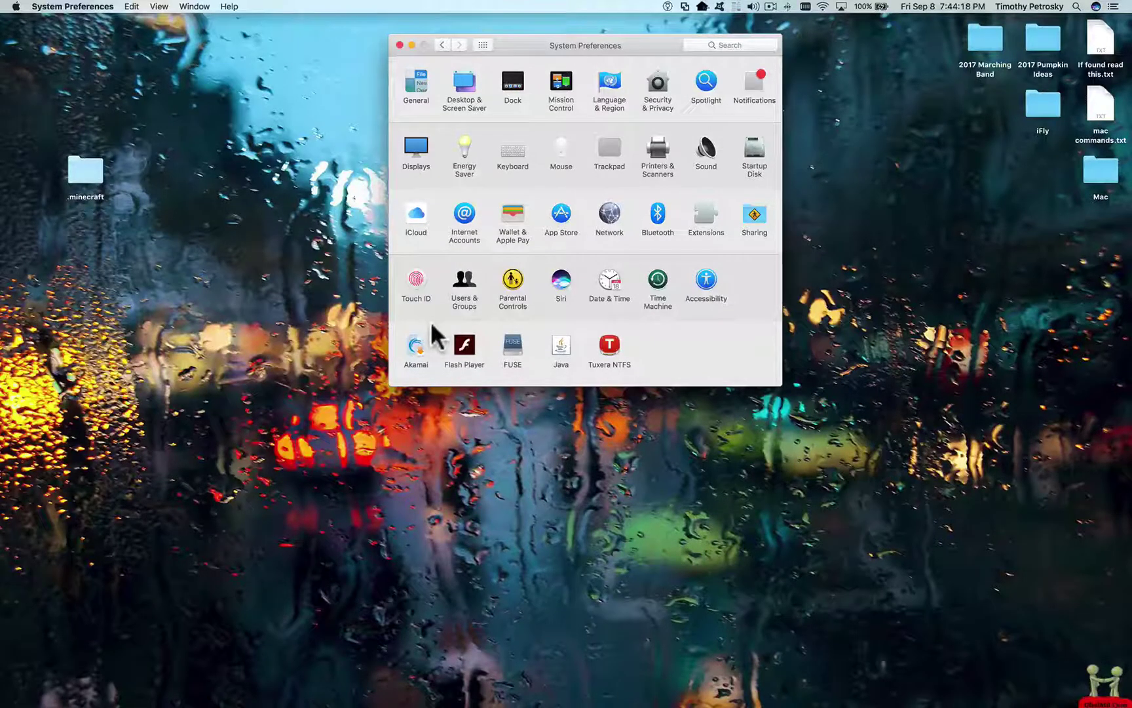
pyautogui.click(610, 345)
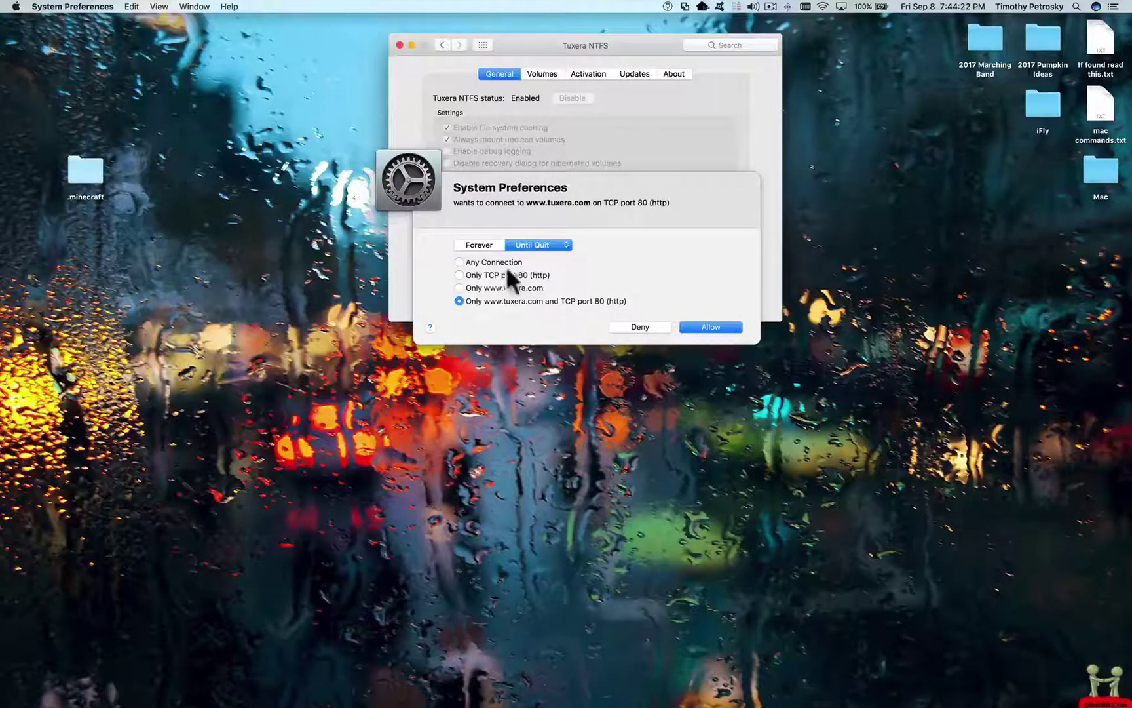
pyautogui.click(491, 247)
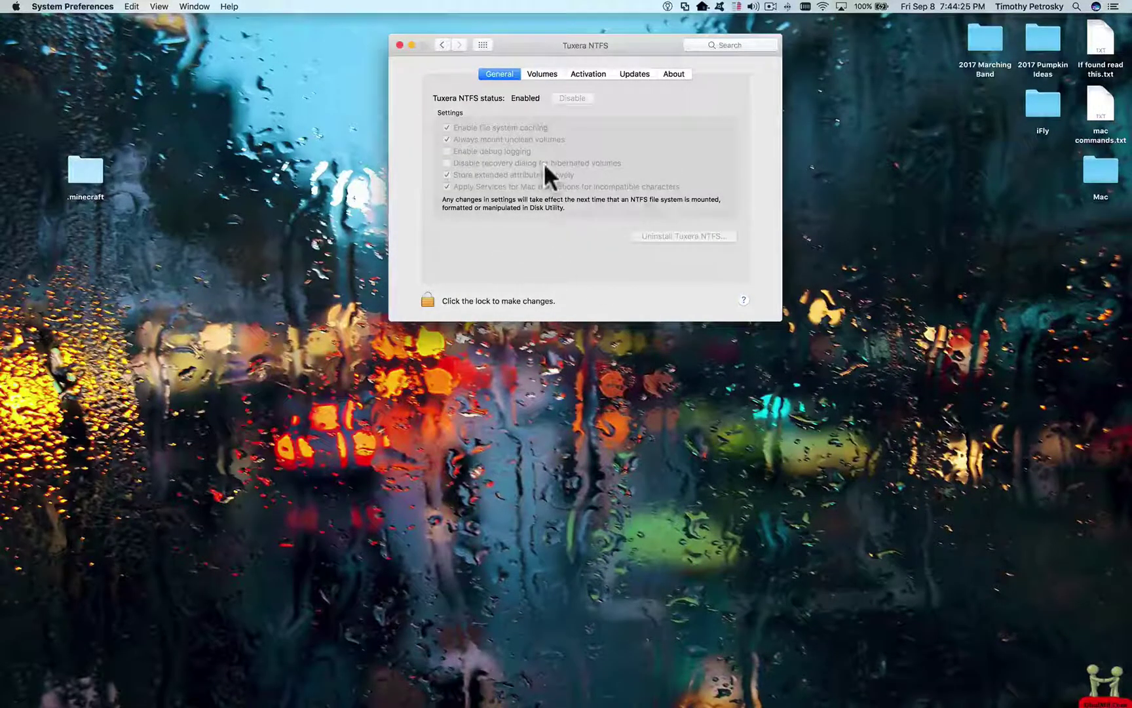
pyautogui.moveTo(543, 162)
pyautogui.click(483, 44)
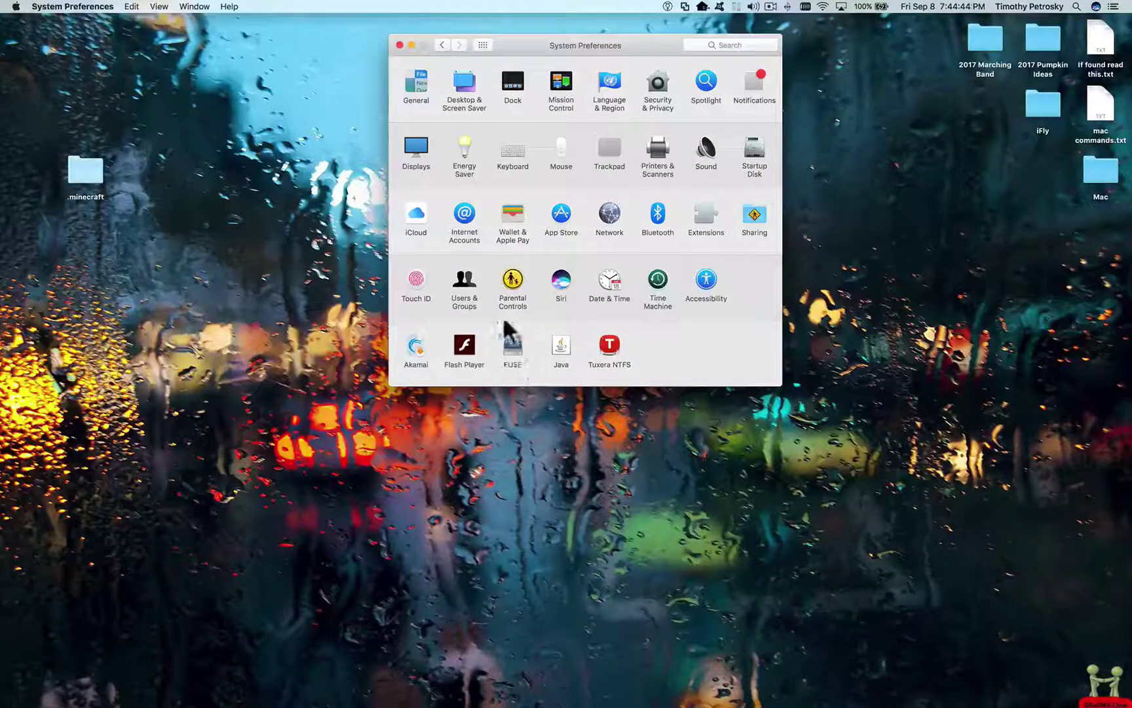
# Step: Show the FUSE preferences briefly and close System Preferences
pyautogui.click(517, 346)
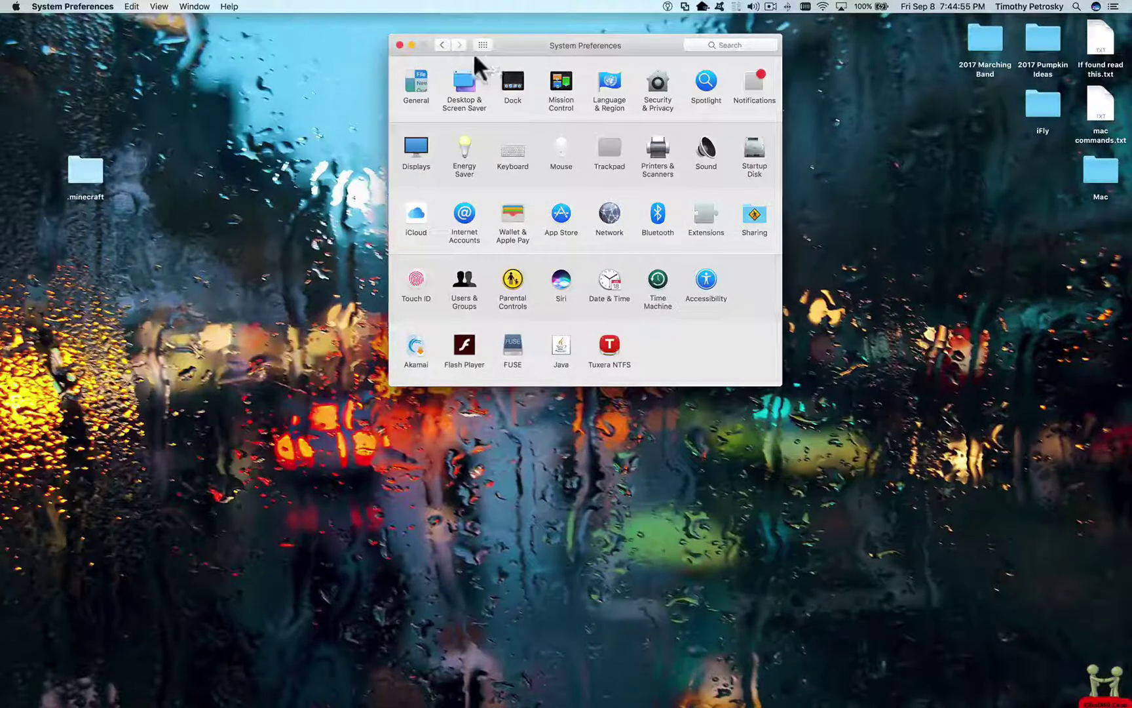
pyautogui.click(399, 44)
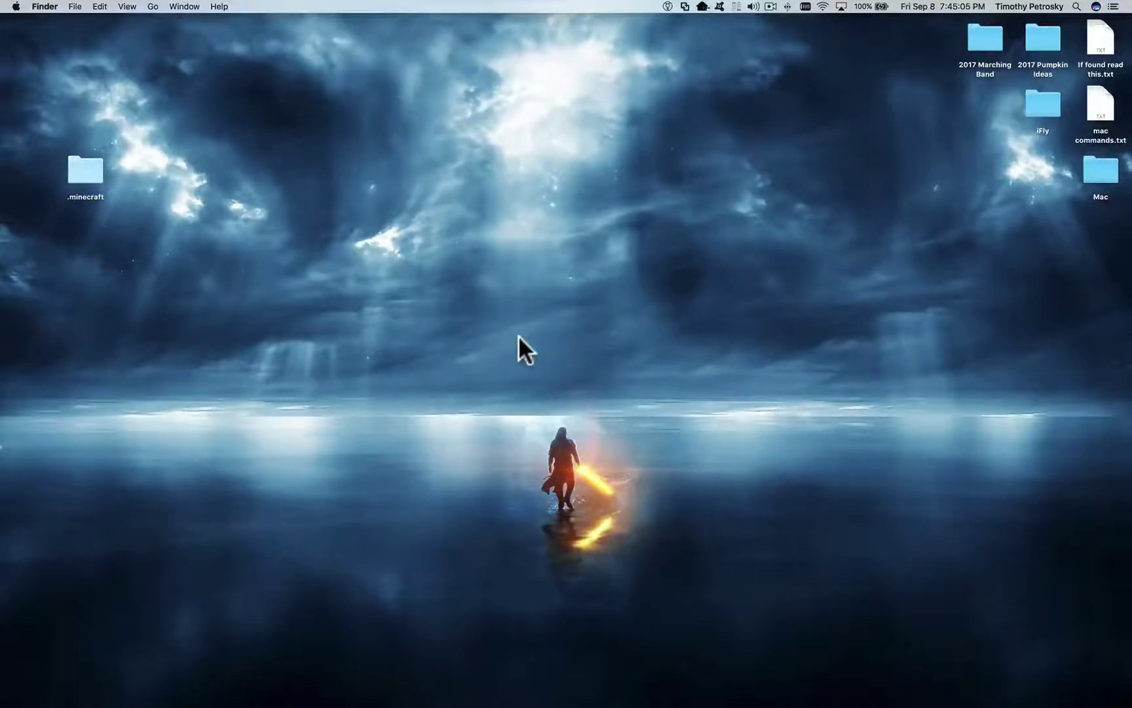
# Step: Open a new Finder window, point out the New Finder Window command, and move the window up toward the desktop's upper-left corner
pyautogui.press('super+n')
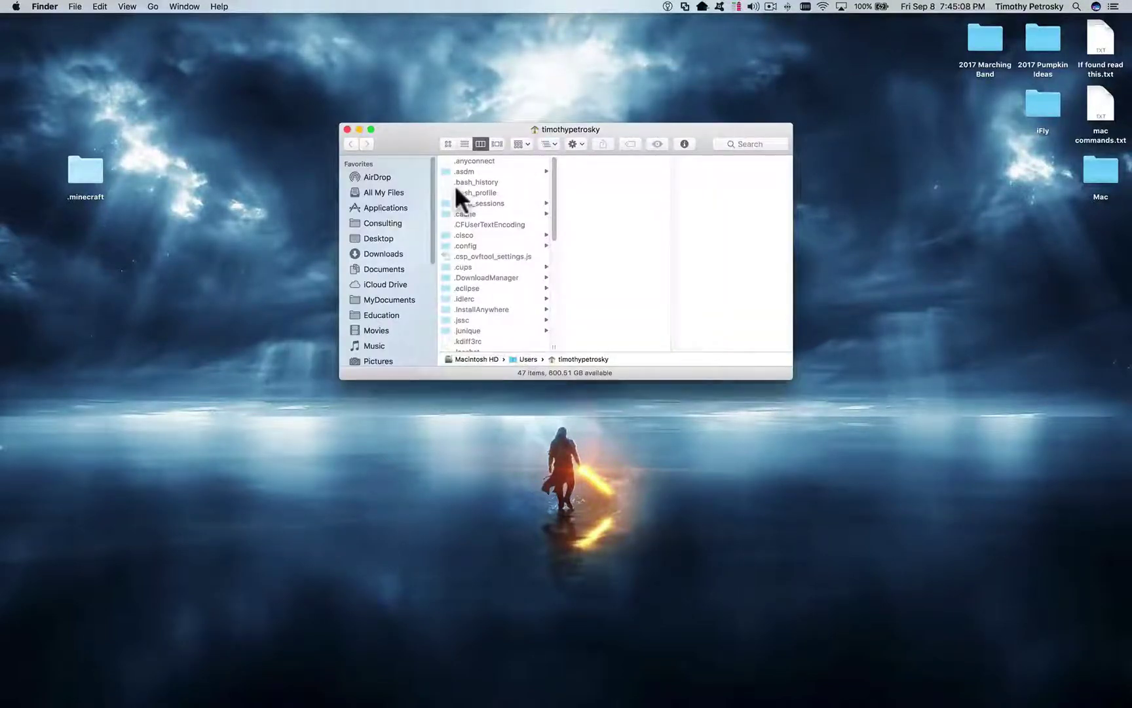
pyautogui.click(75, 6)
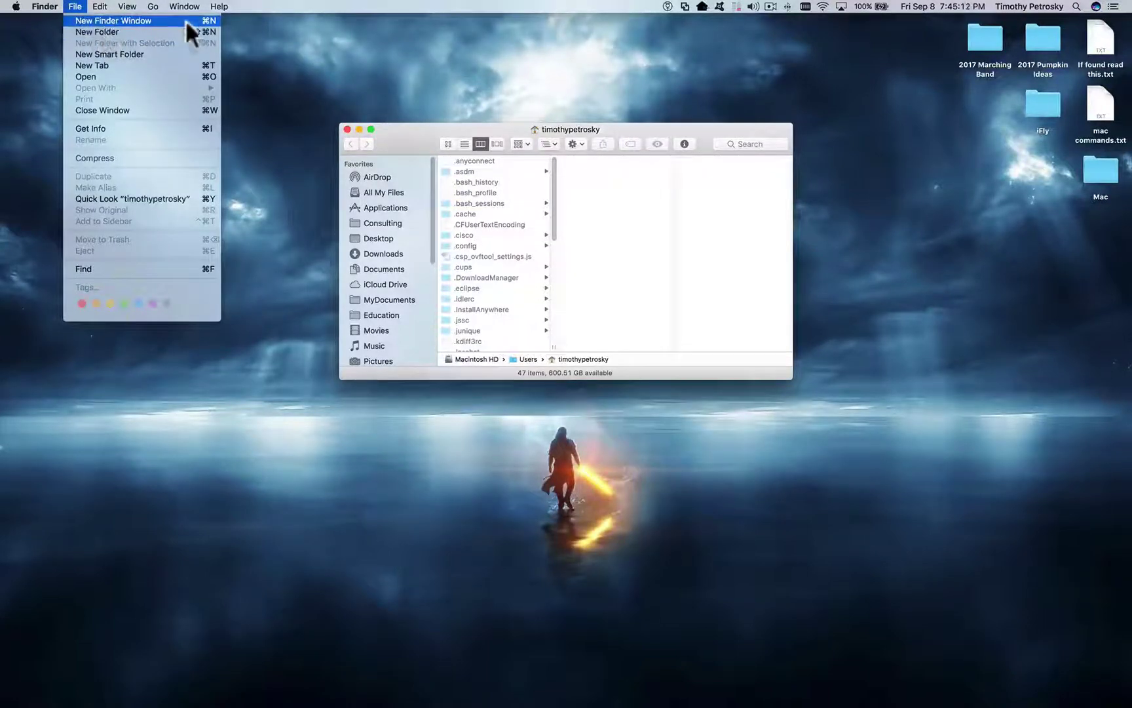
pyautogui.click(213, 21)
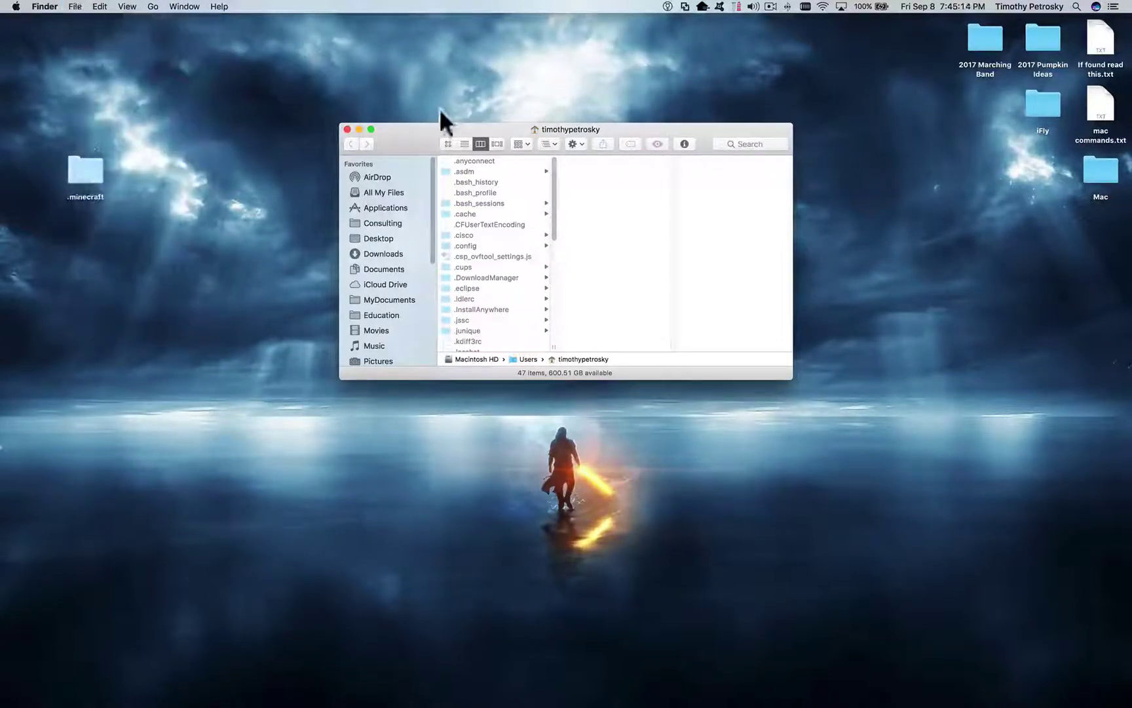
pyautogui.moveTo(422, 140); pyautogui.dragTo(265, 45)
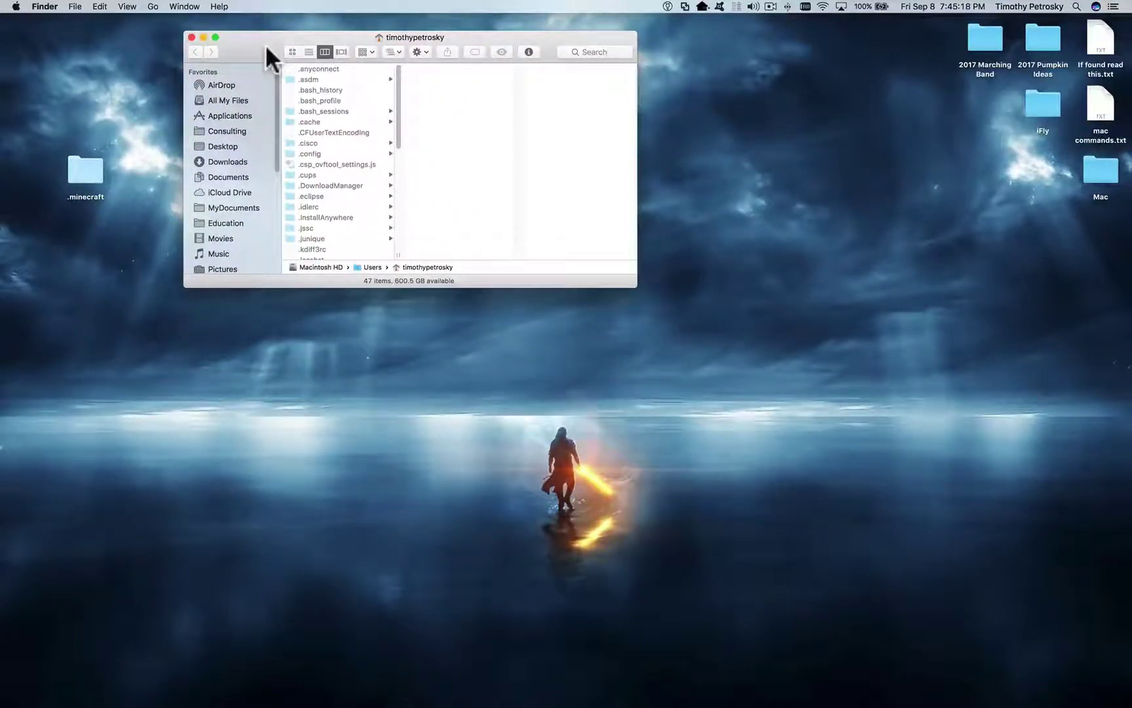
# Step: Open Finder's General preferences, show external disks on the desktop, and switch the hard disks item on and off again
pyautogui.click(45, 7)
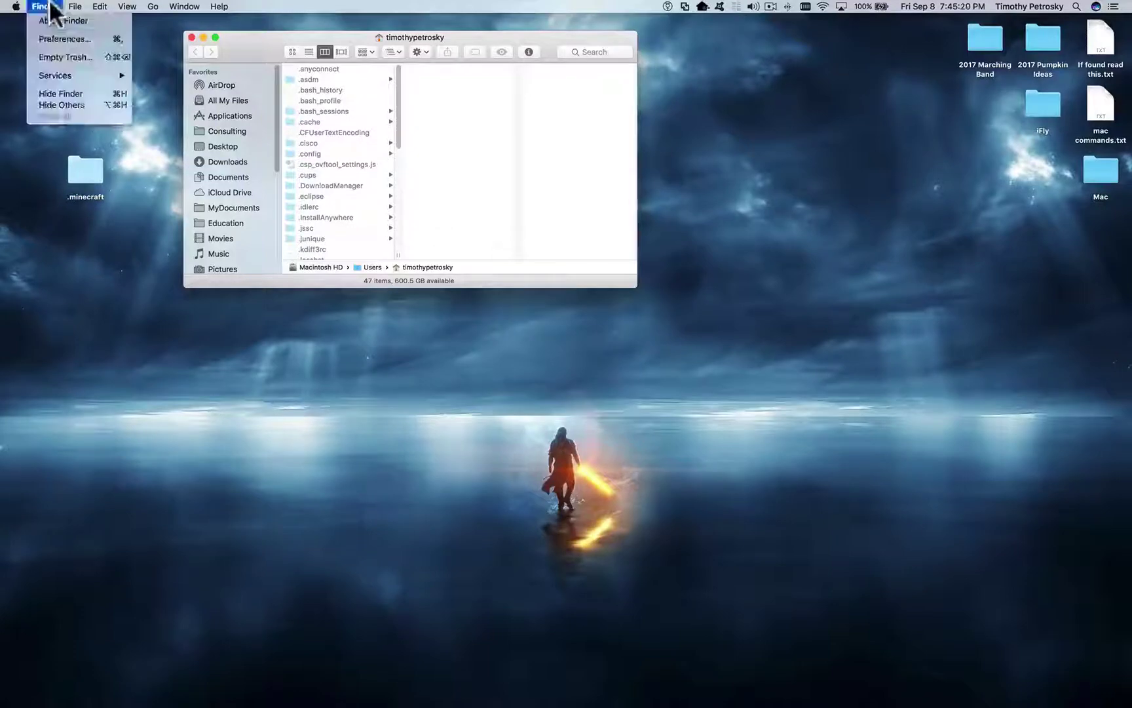
pyautogui.click(58, 39)
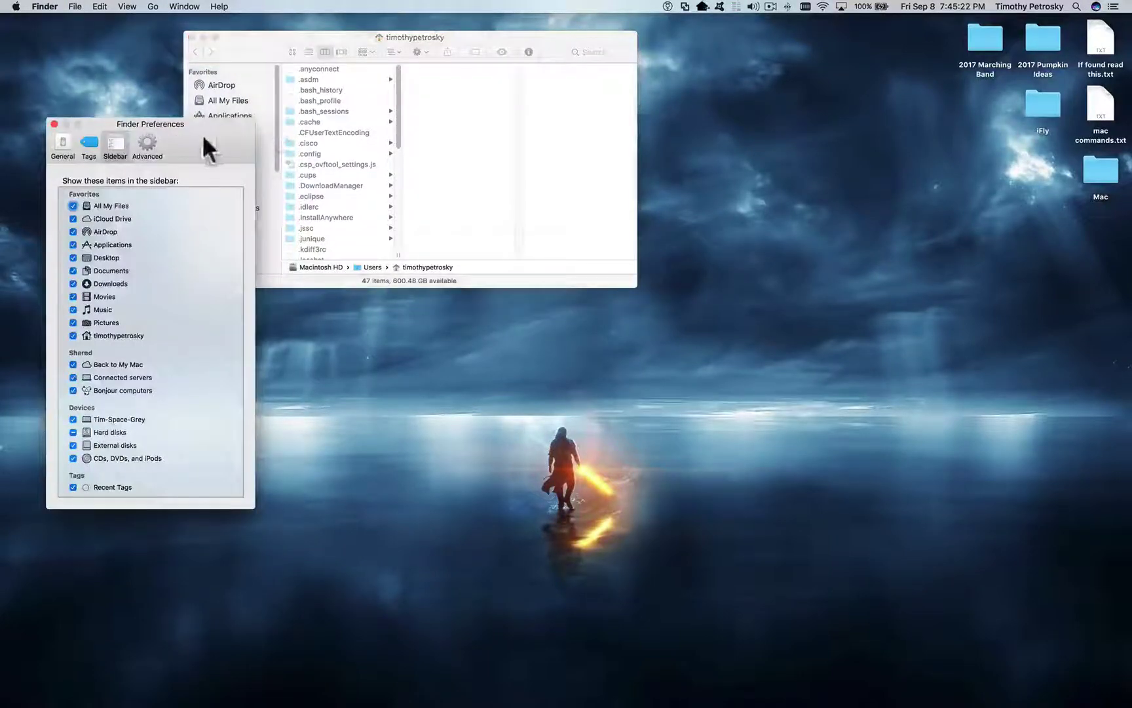
pyautogui.moveTo(217, 134); pyautogui.dragTo(203, 93)
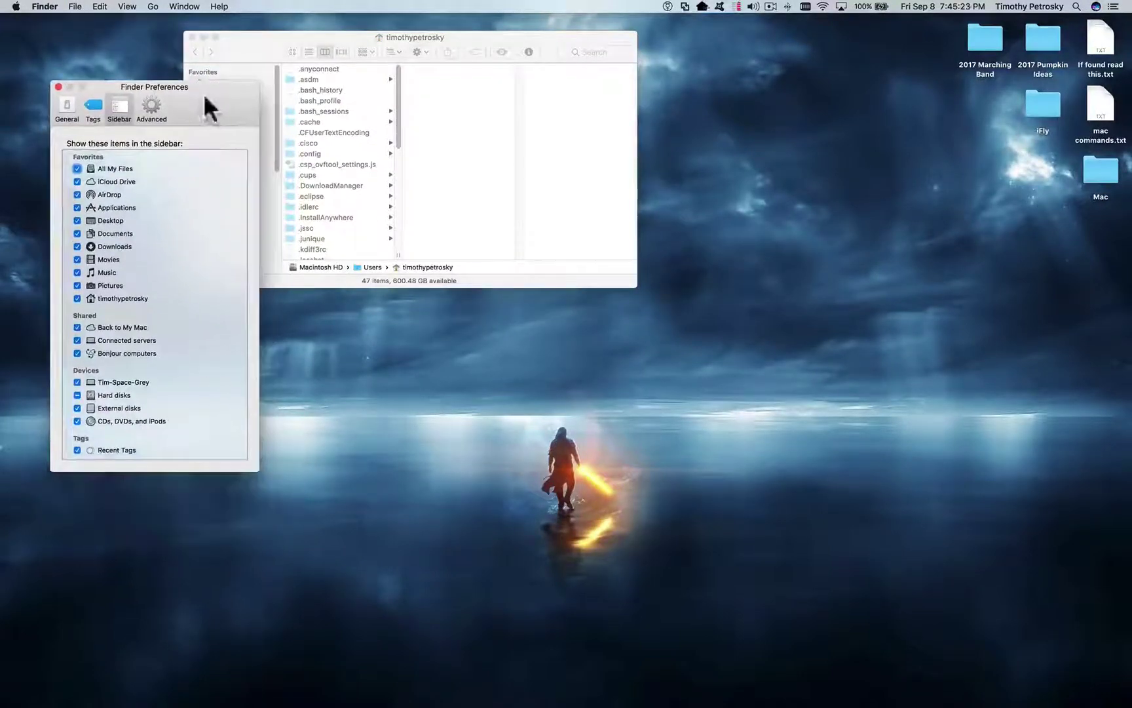
pyautogui.click(63, 105)
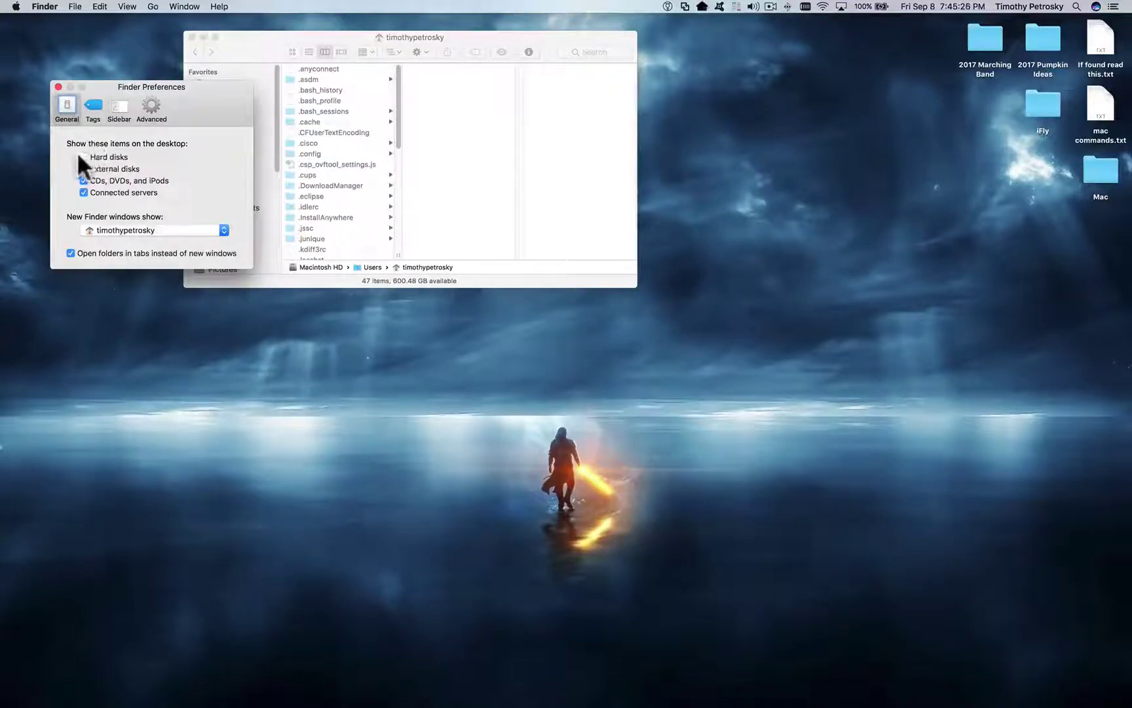
pyautogui.click(83, 157)
pyautogui.click(83, 169)
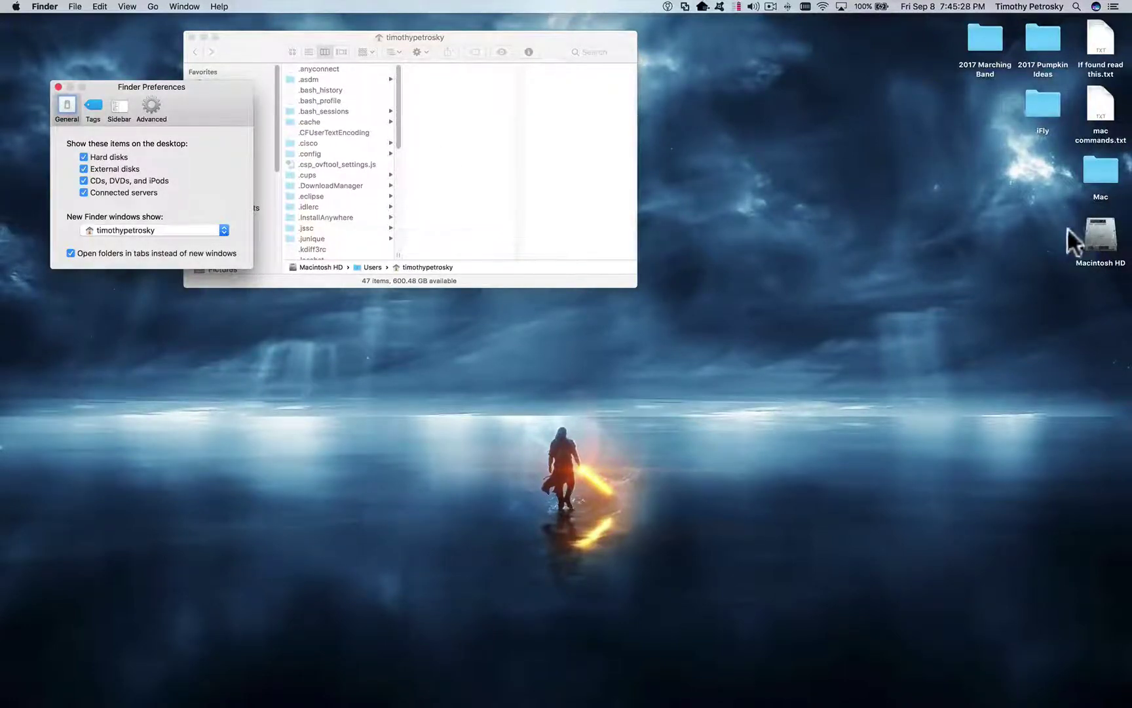
pyautogui.click(104, 157)
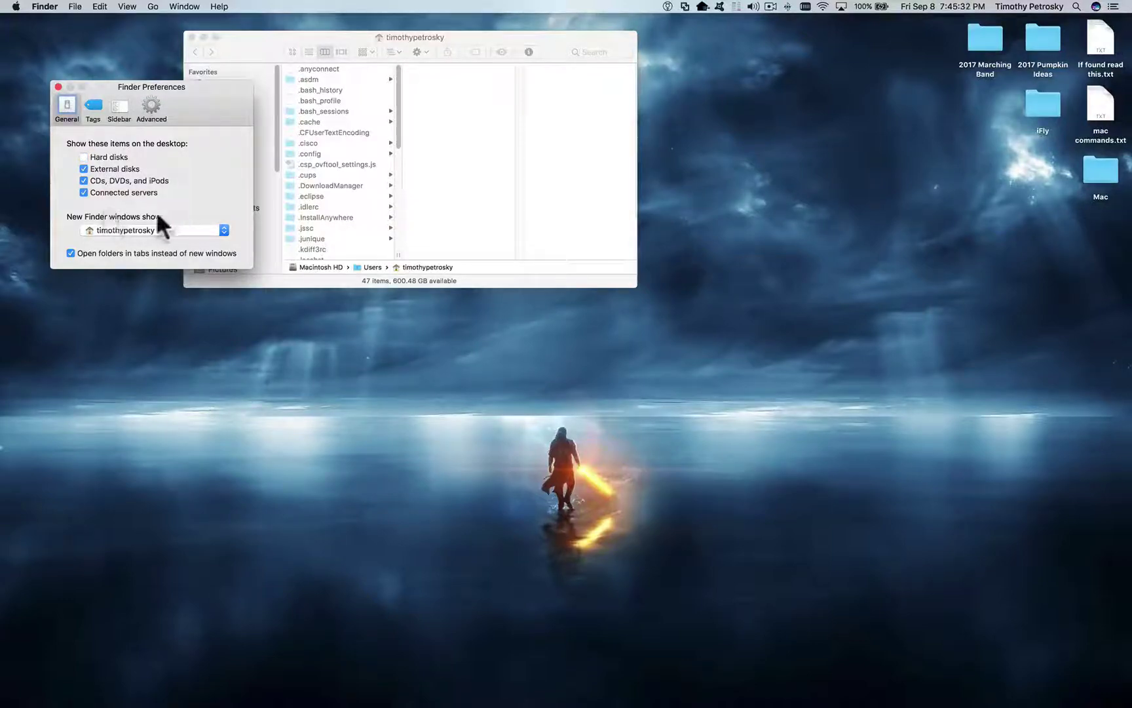
# Step: Review the folder choices for new Finder windows and show the Tags preferences
pyautogui.click(222, 227)
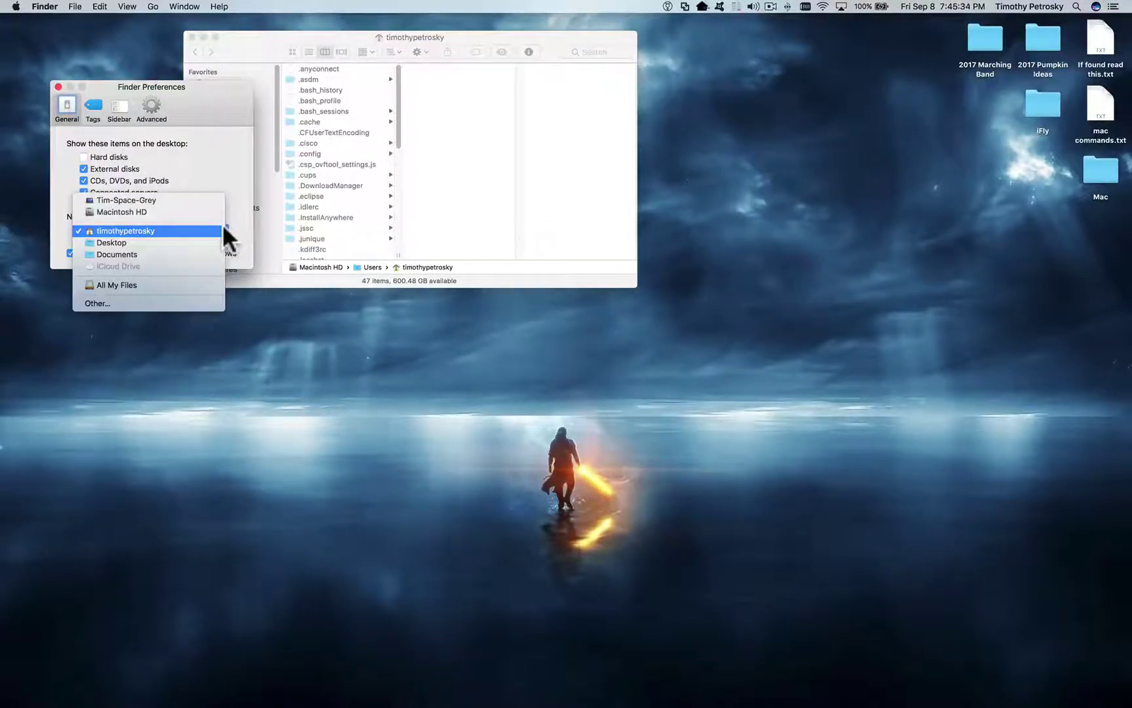
pyautogui.click(223, 227)
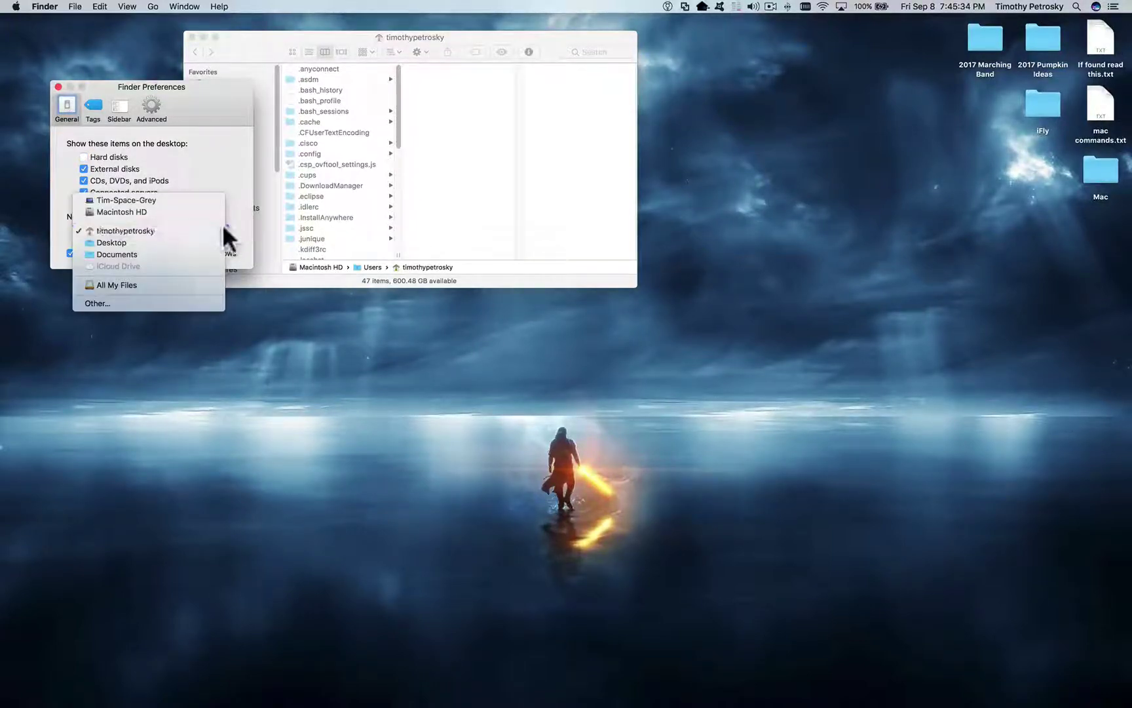
pyautogui.click(93, 107)
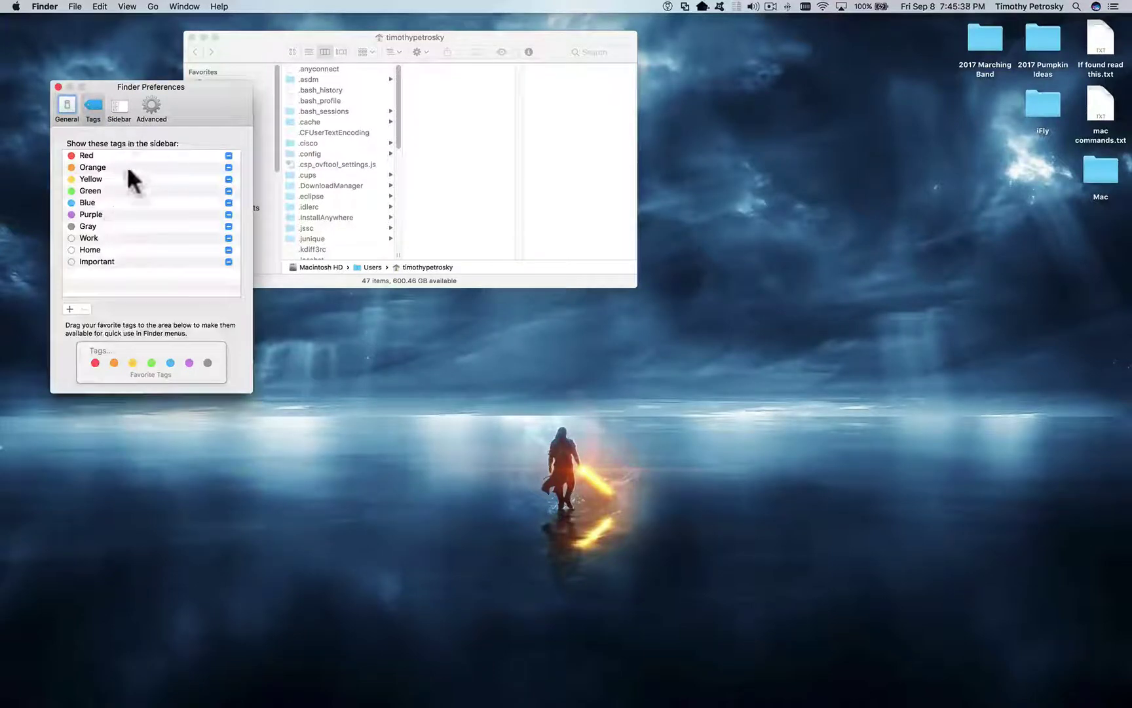
# Step: Compare the Sidebar preferences with the Finder window's sidebar placed beside them, and try to open the Deleted Users item
pyautogui.click(118, 105)
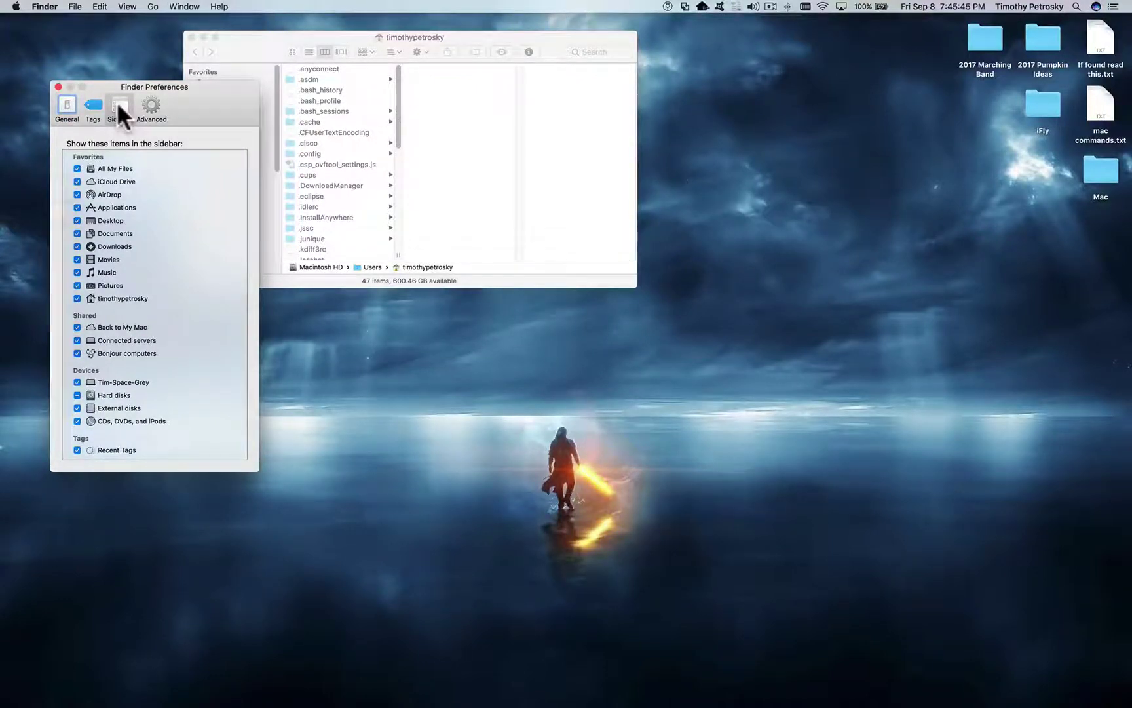
pyautogui.moveTo(259, 32); pyautogui.dragTo(386, 44)
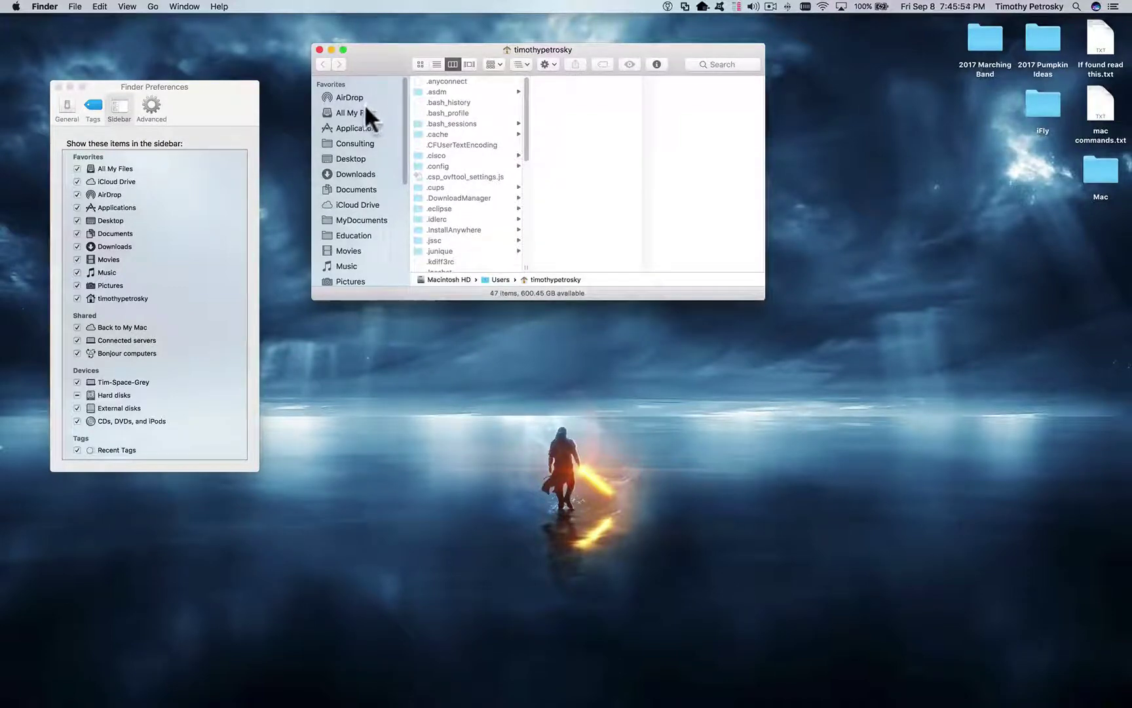
pyautogui.click(249, 94)
pyautogui.click(367, 82)
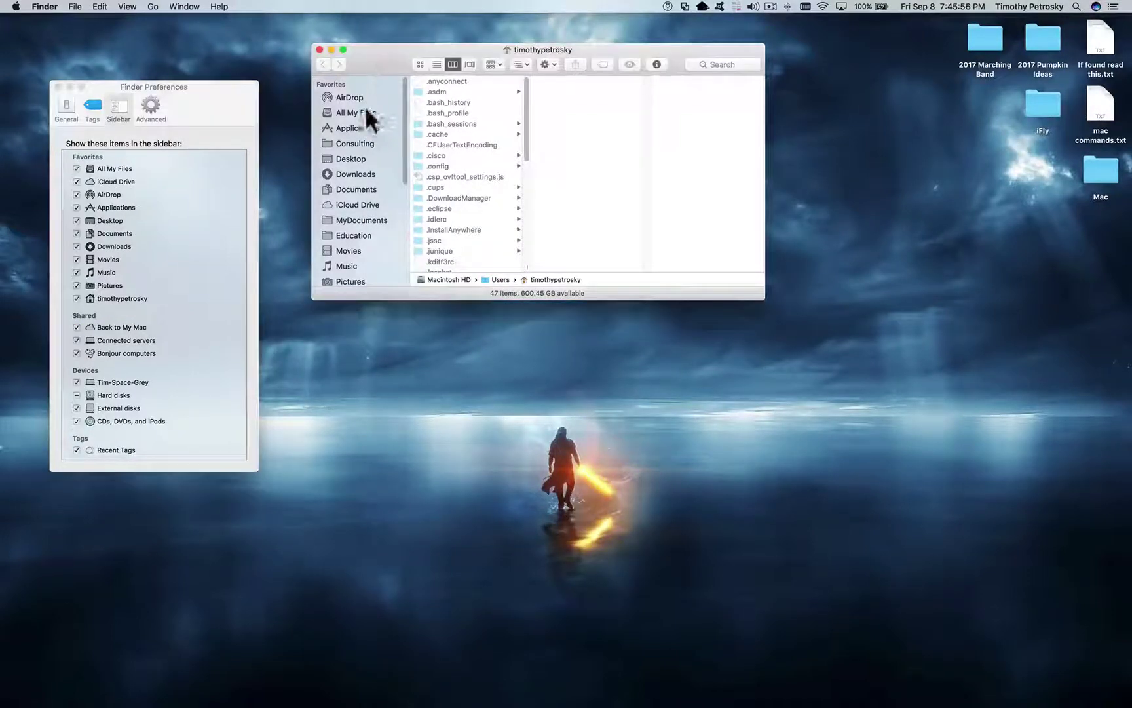
pyautogui.moveTo(360, 124)
pyautogui.mouseDown()
pyautogui.moveTo(359, 106)
pyautogui.moveTo(360, 125)
pyautogui.mouseUp()
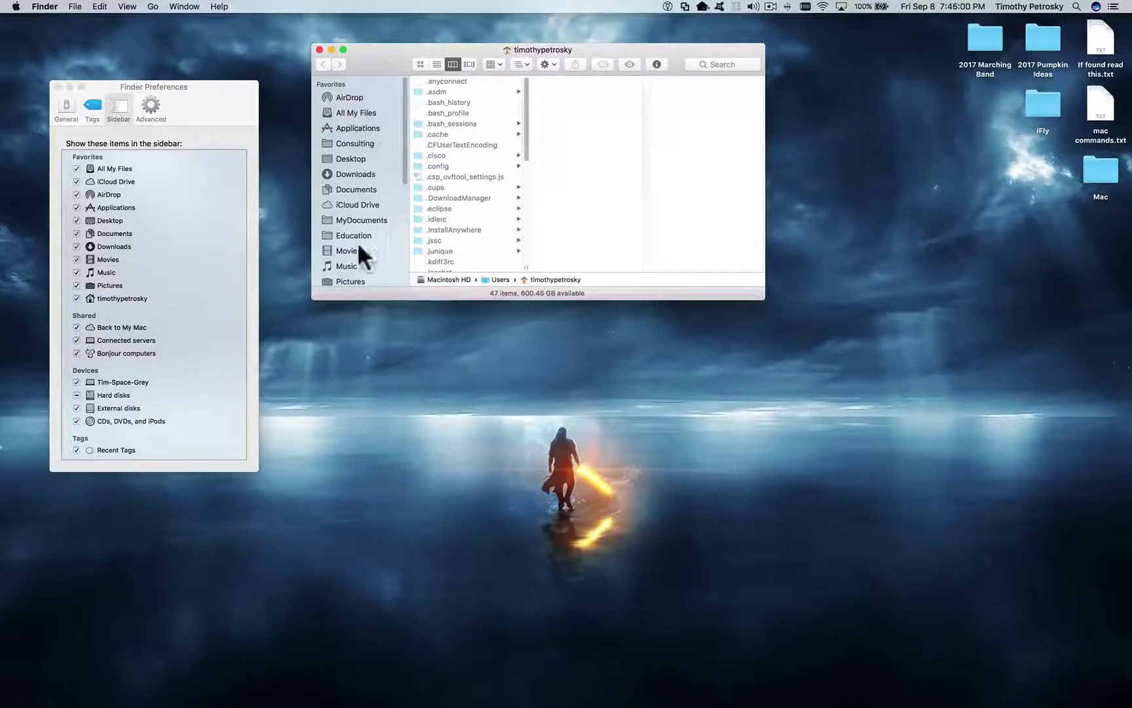
pyautogui.scroll(-5, 357, 268)
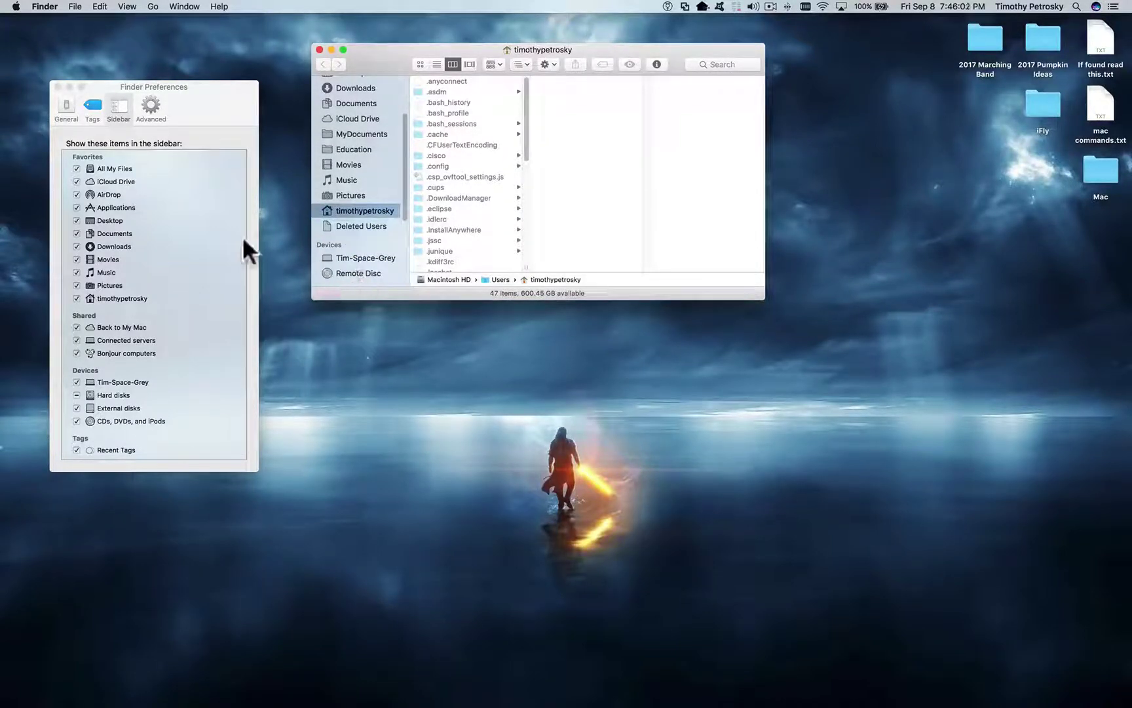
pyautogui.click(362, 223)
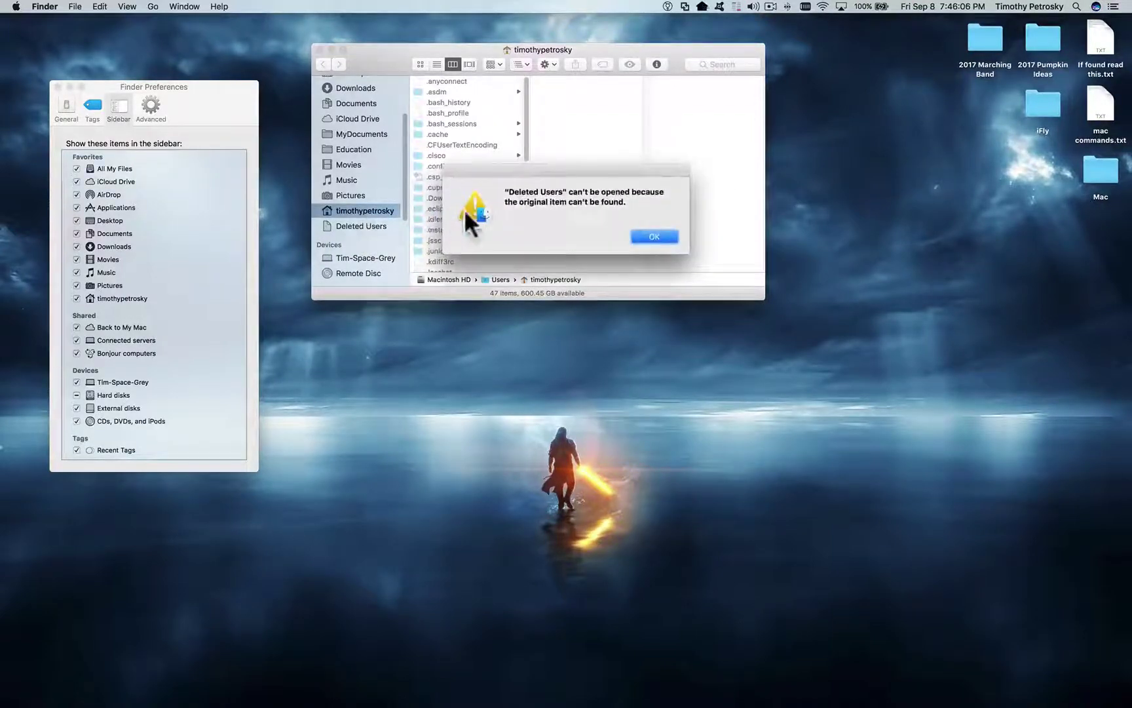
pyautogui.click(655, 235)
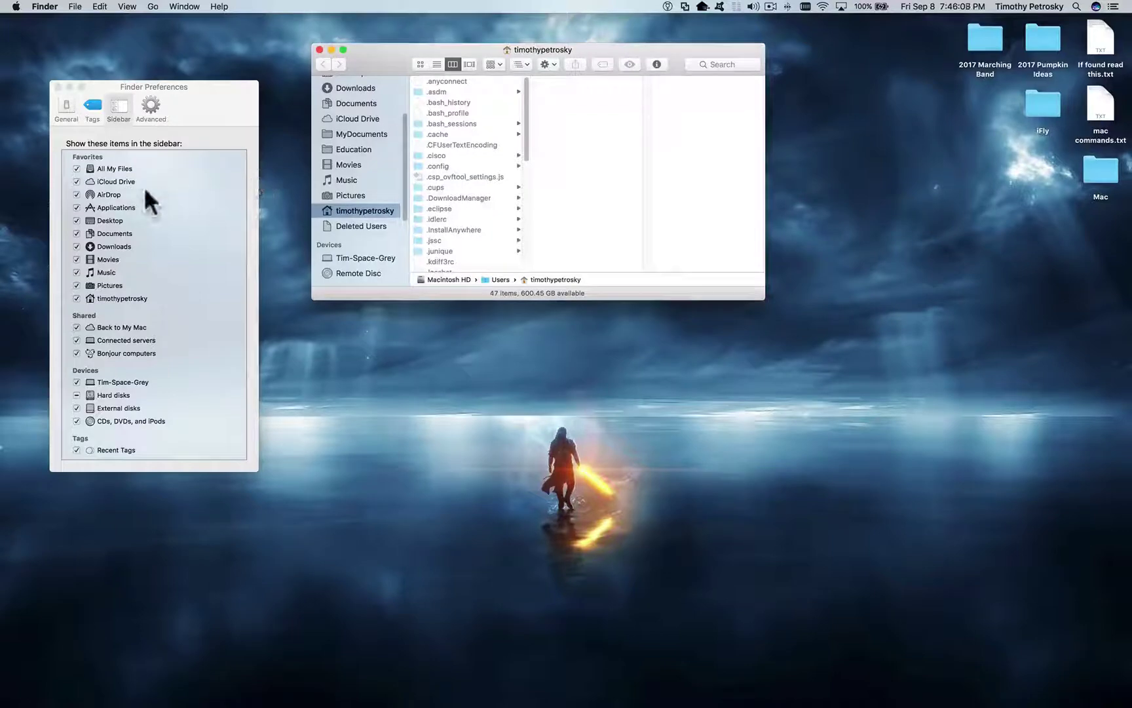
# Step: Show the Advanced Finder preferences and search This Mac for "vatican" in the Finder window
pyautogui.click(157, 107)
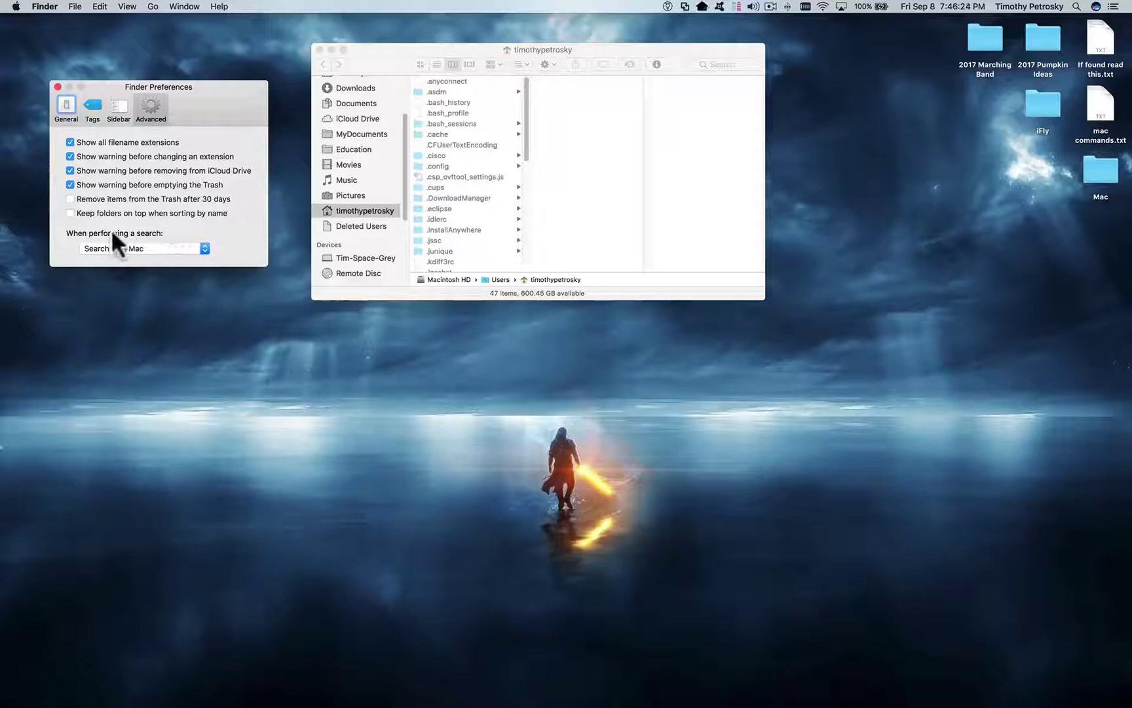
pyautogui.moveTo(593, 48); pyautogui.dragTo(604, 106)
pyautogui.click(723, 119)
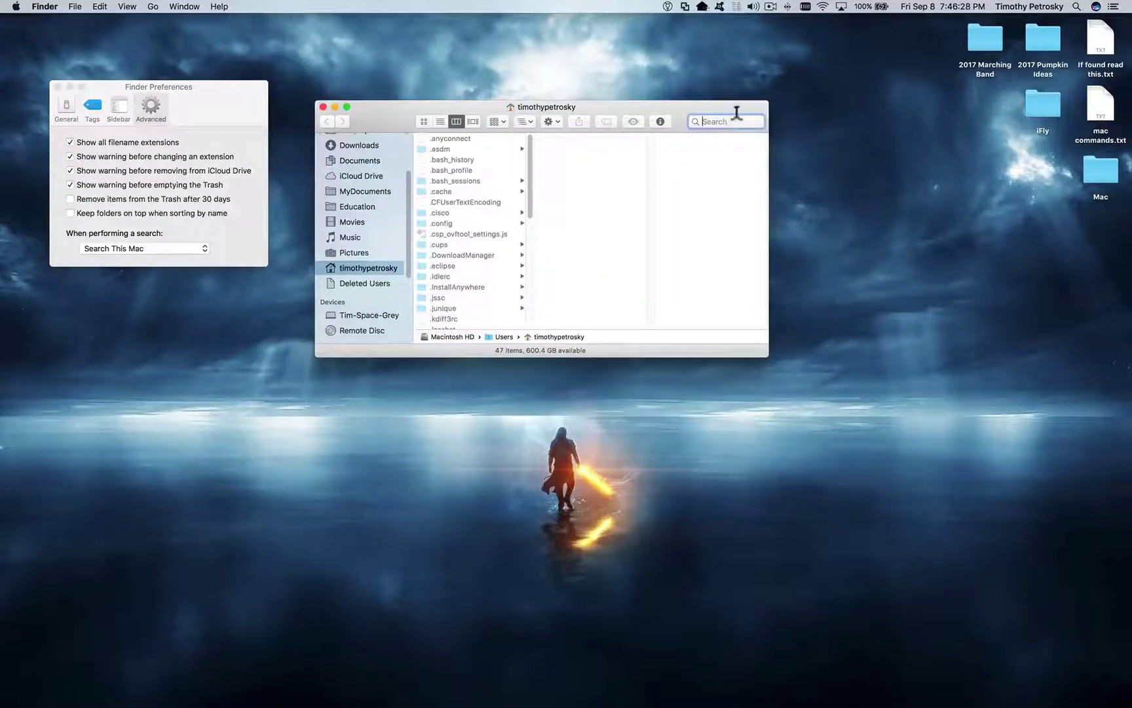
pyautogui.write('vatican')
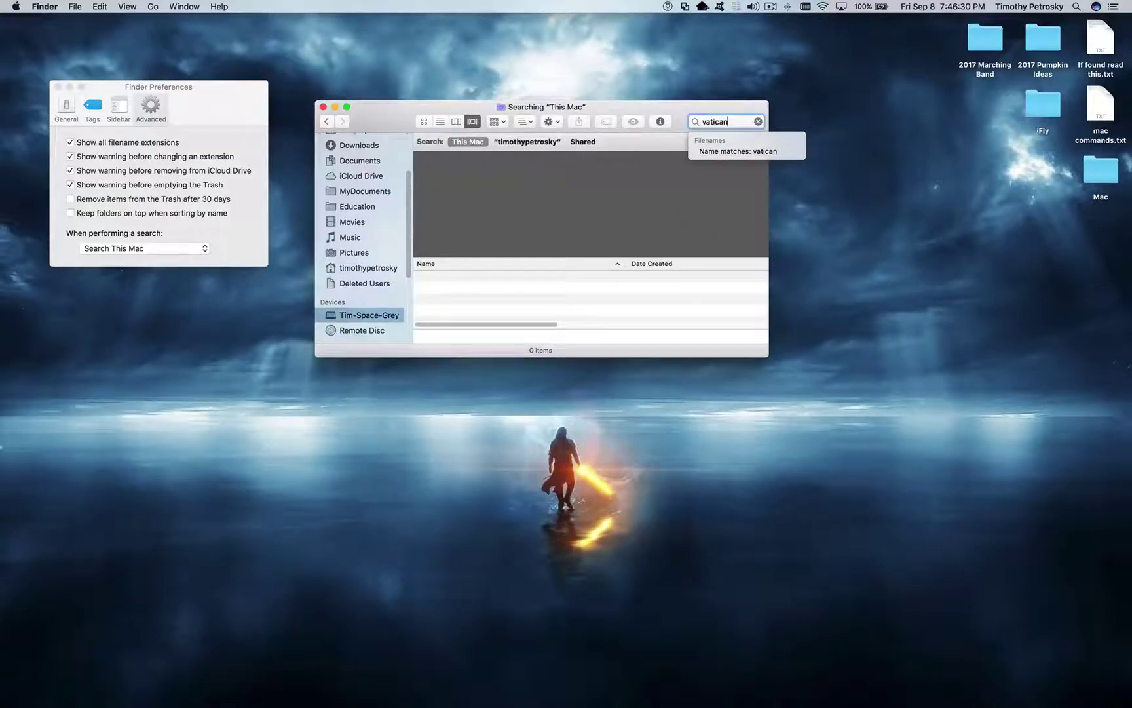
# Step: Review the default search scope choices, narrow the search to the home folder, and close Finder Preferences
pyautogui.click(195, 245)
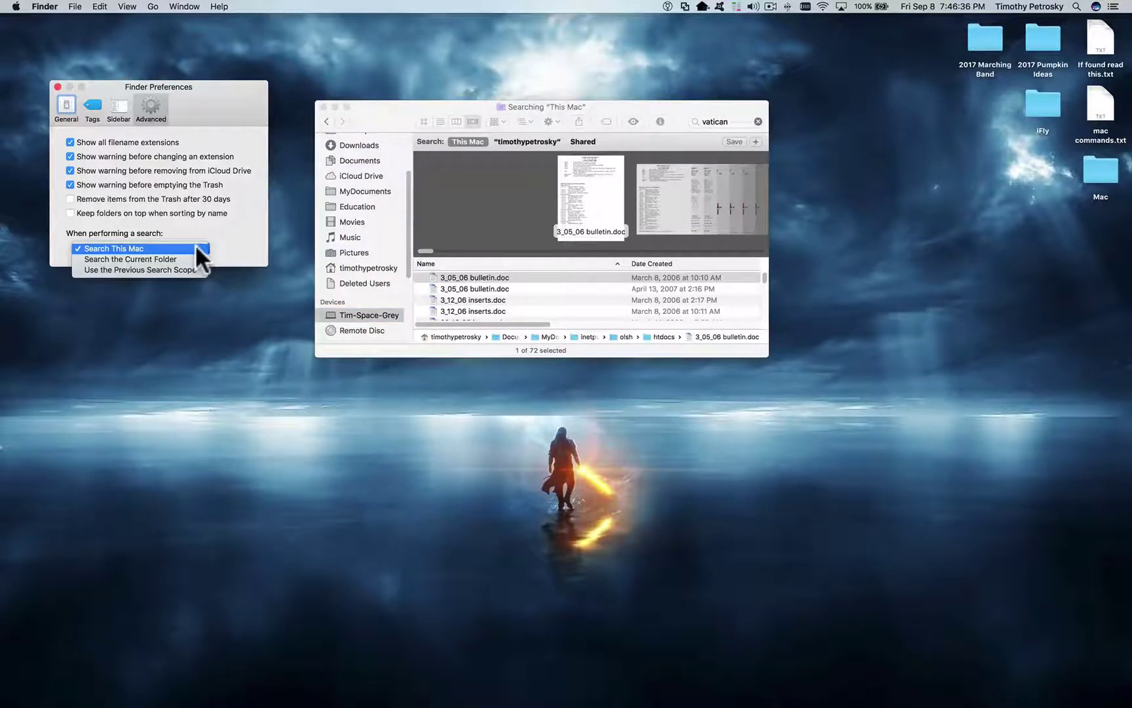
pyautogui.click(194, 244)
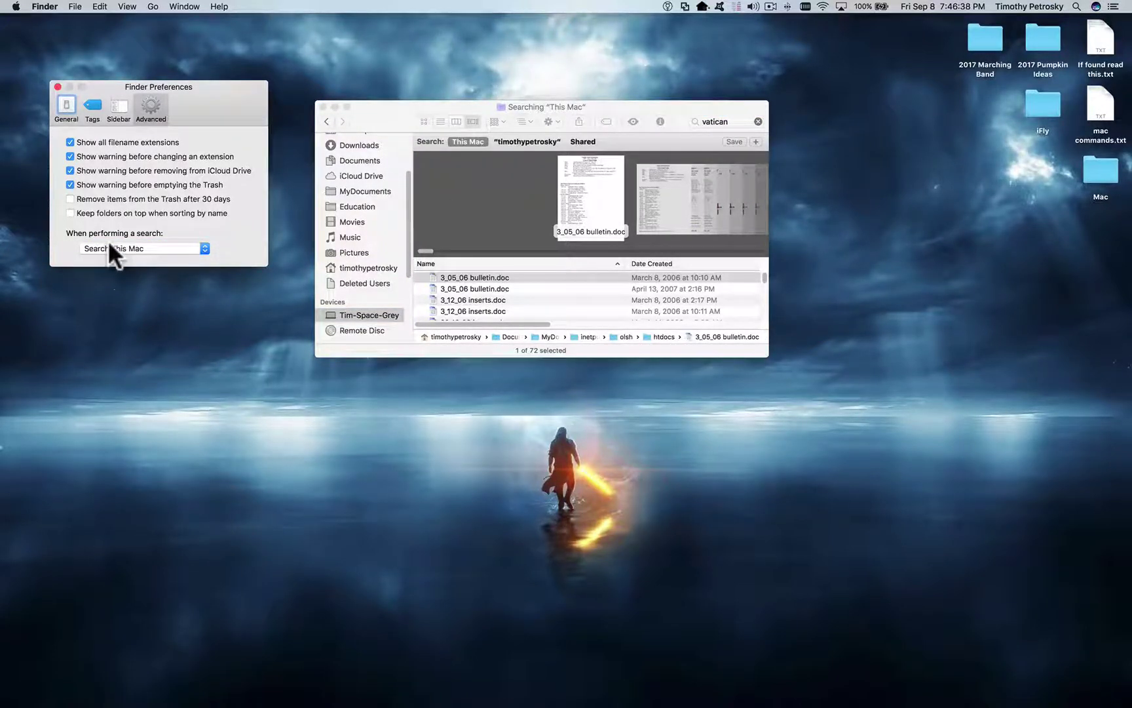
pyautogui.click(524, 137)
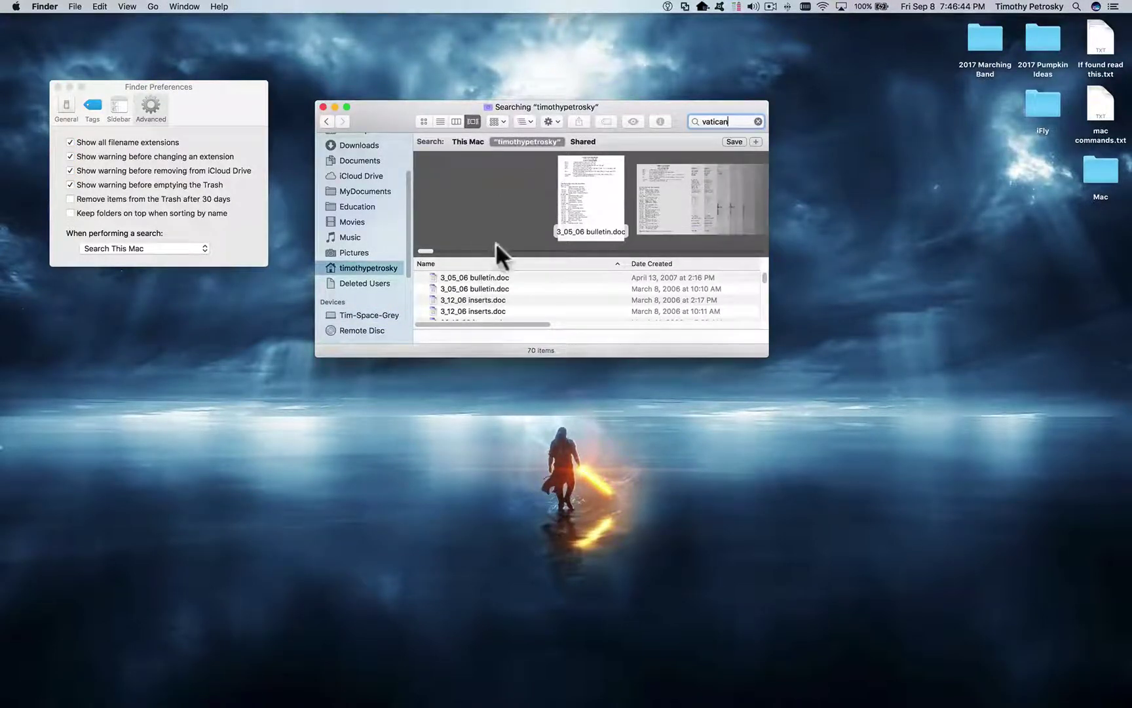
pyautogui.click(207, 105)
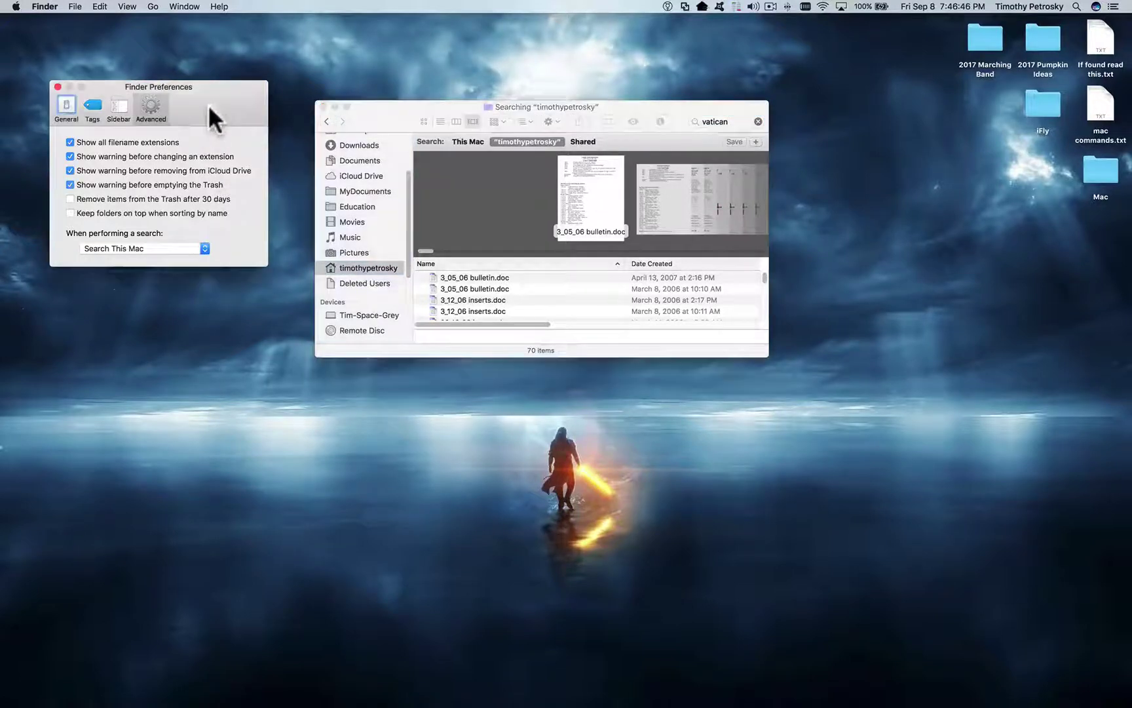
pyautogui.click(57, 85)
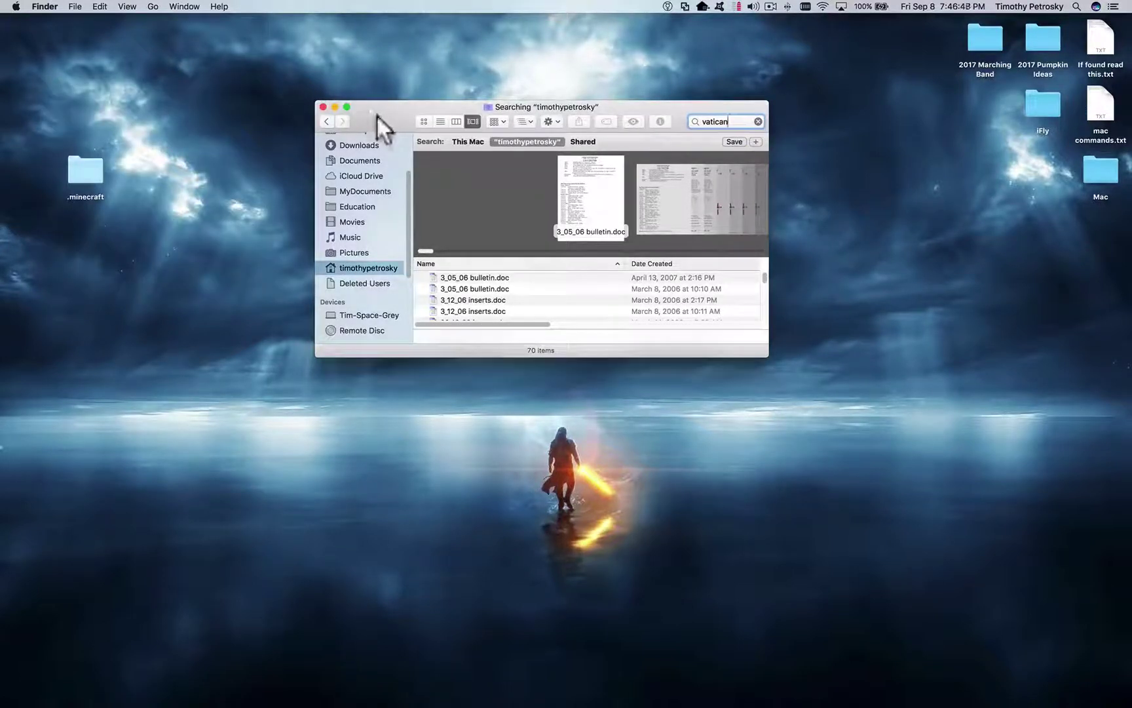
# Step: Move and enlarge the Finder window to fill most of the desktop, and show the search results as icons, list and columns
pyautogui.moveTo(380, 121); pyautogui.dragTo(230, 53)
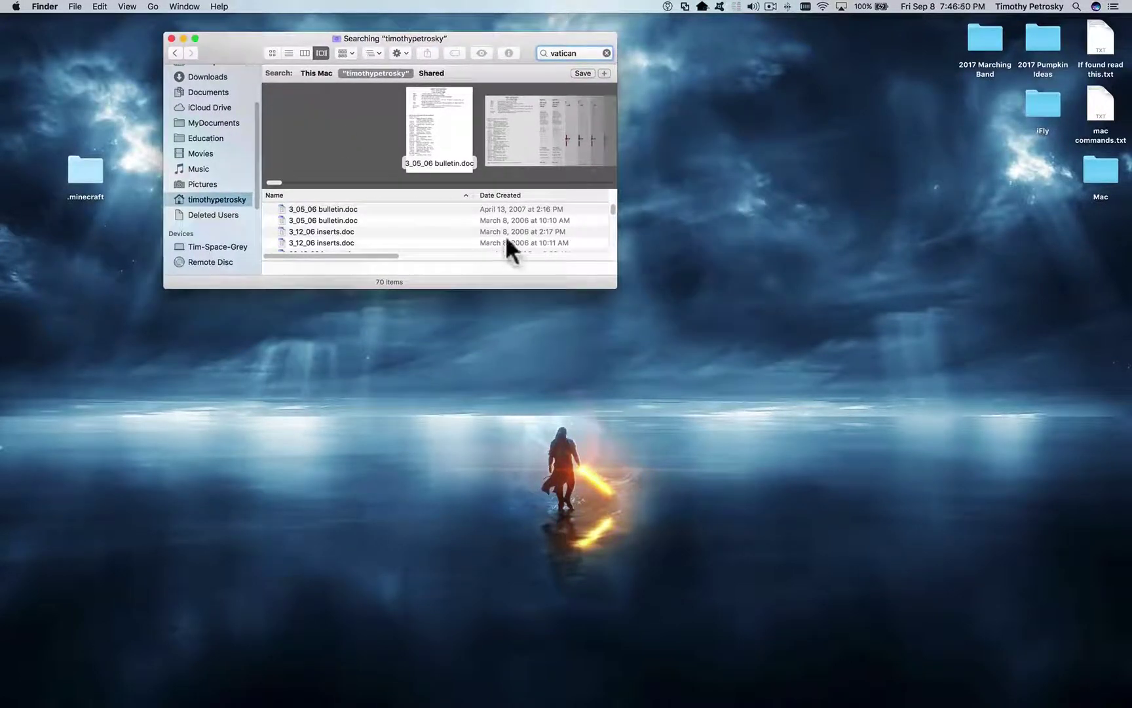
pyautogui.moveTo(616, 287); pyautogui.dragTo(1081, 678)
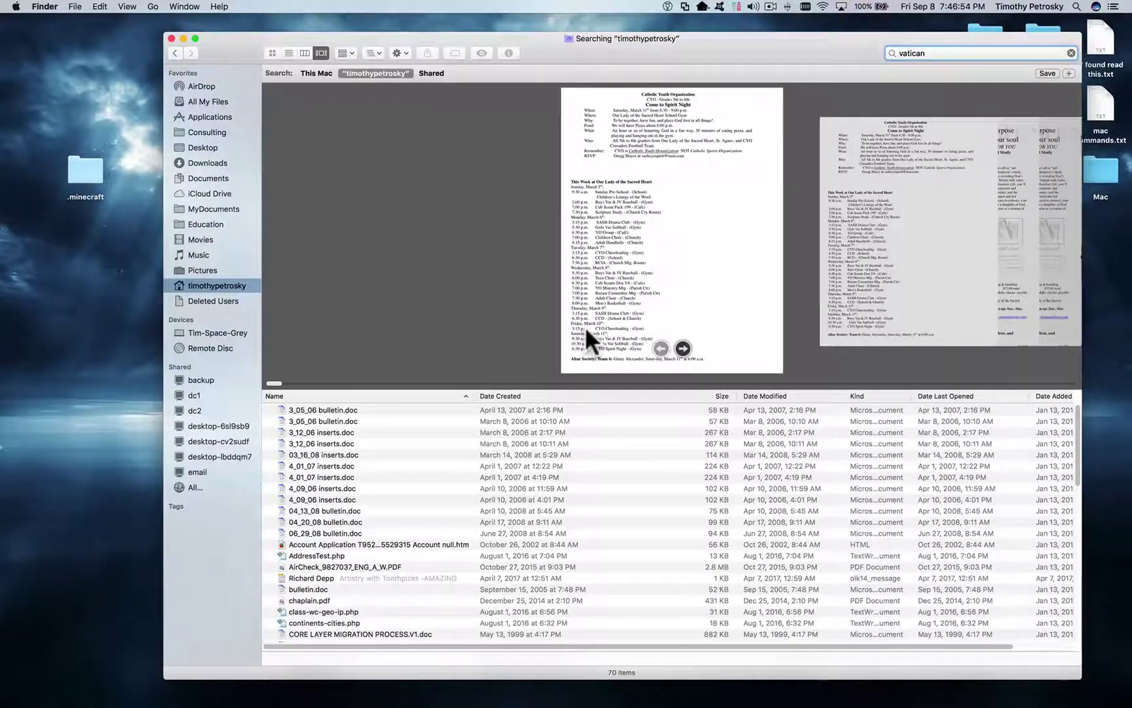
pyautogui.click(269, 52)
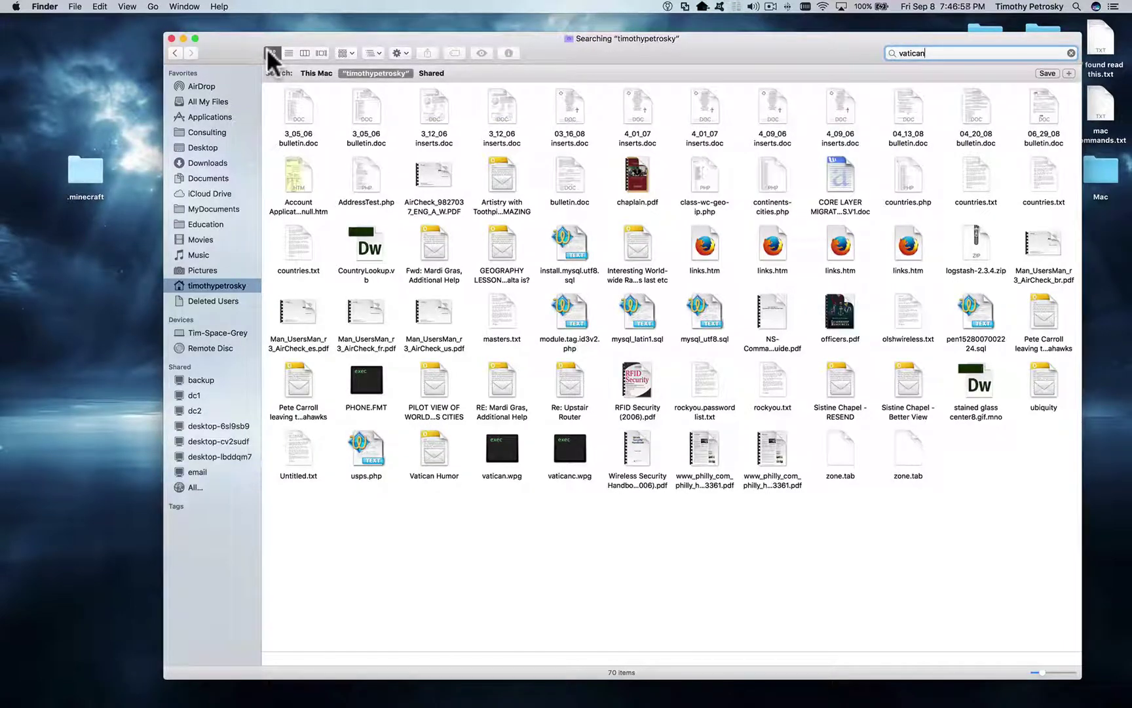
pyautogui.click(289, 52)
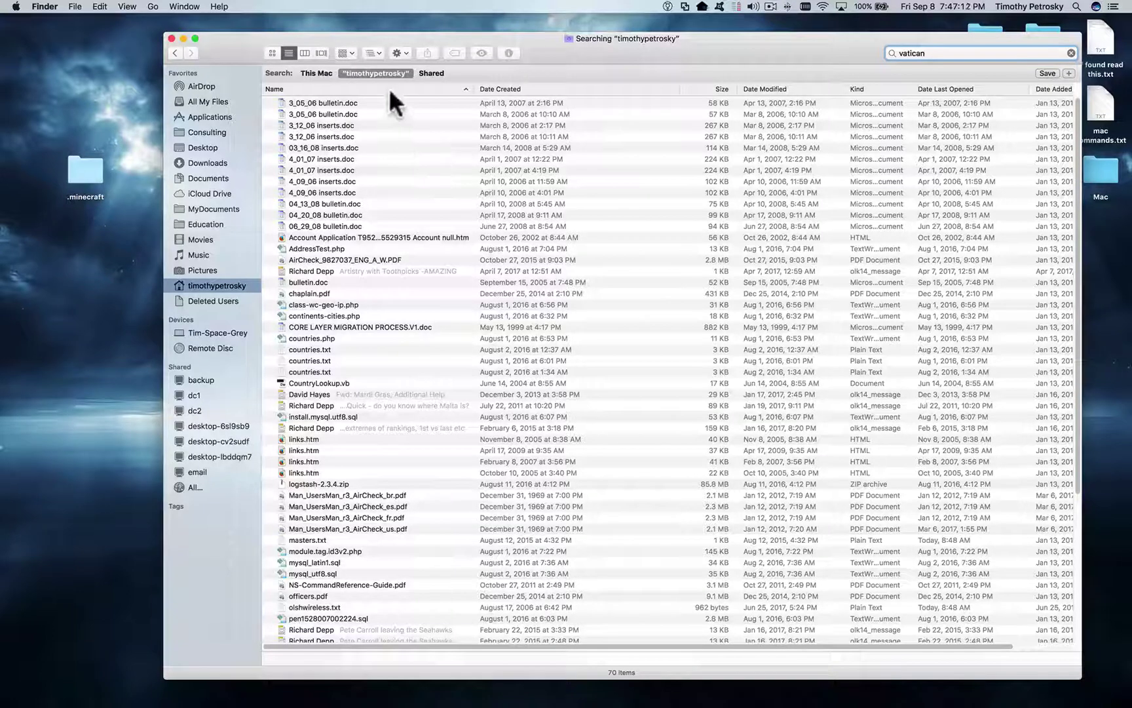
pyautogui.click(304, 52)
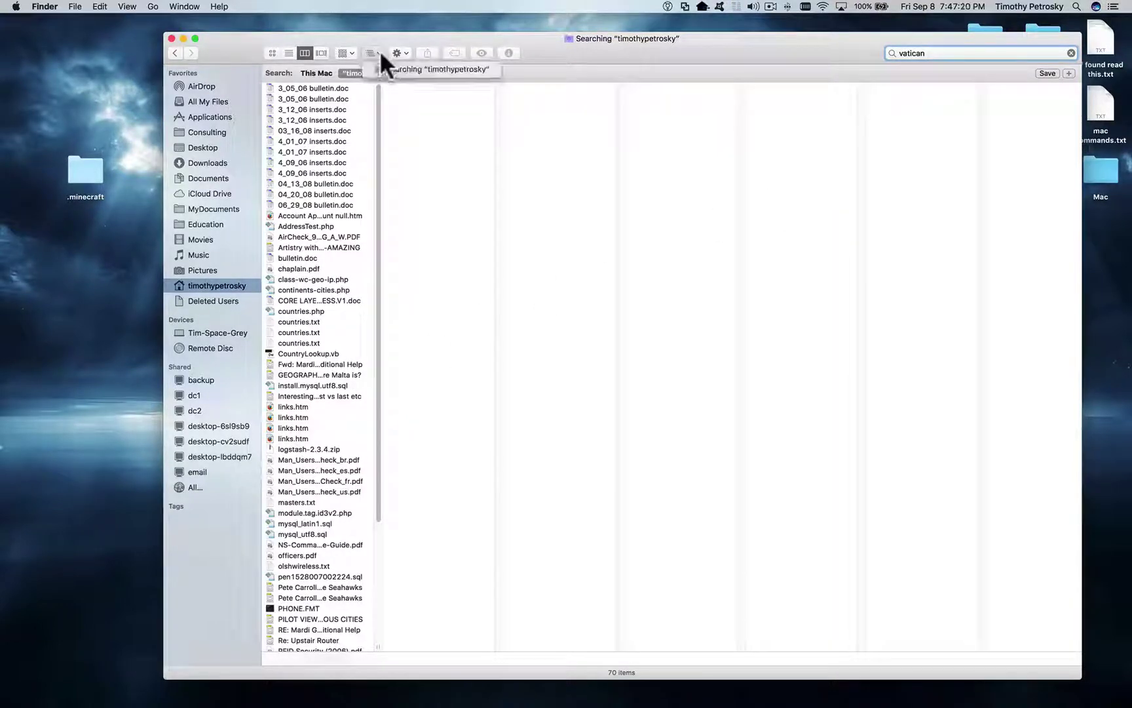
# Step: Browse the home folder in columns through Documents, eReader, Barnes & Noble eReader User Data and Book Data, and select the Qui(2).kz file
pyautogui.click(214, 284)
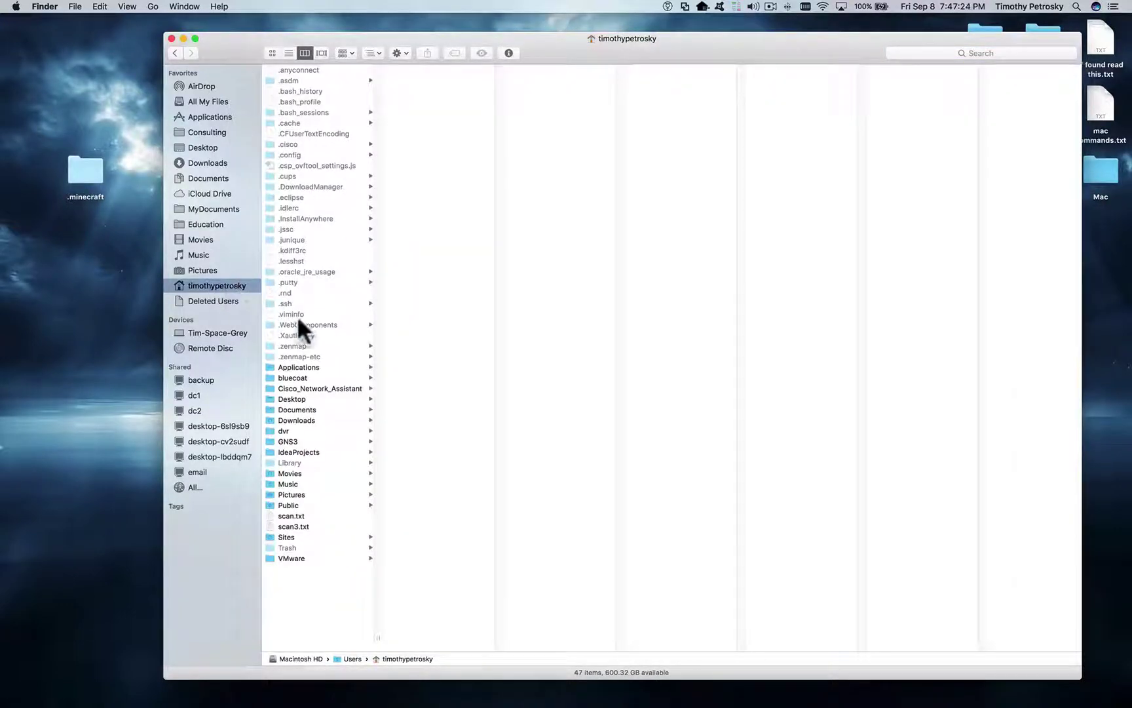
pyautogui.click(307, 409)
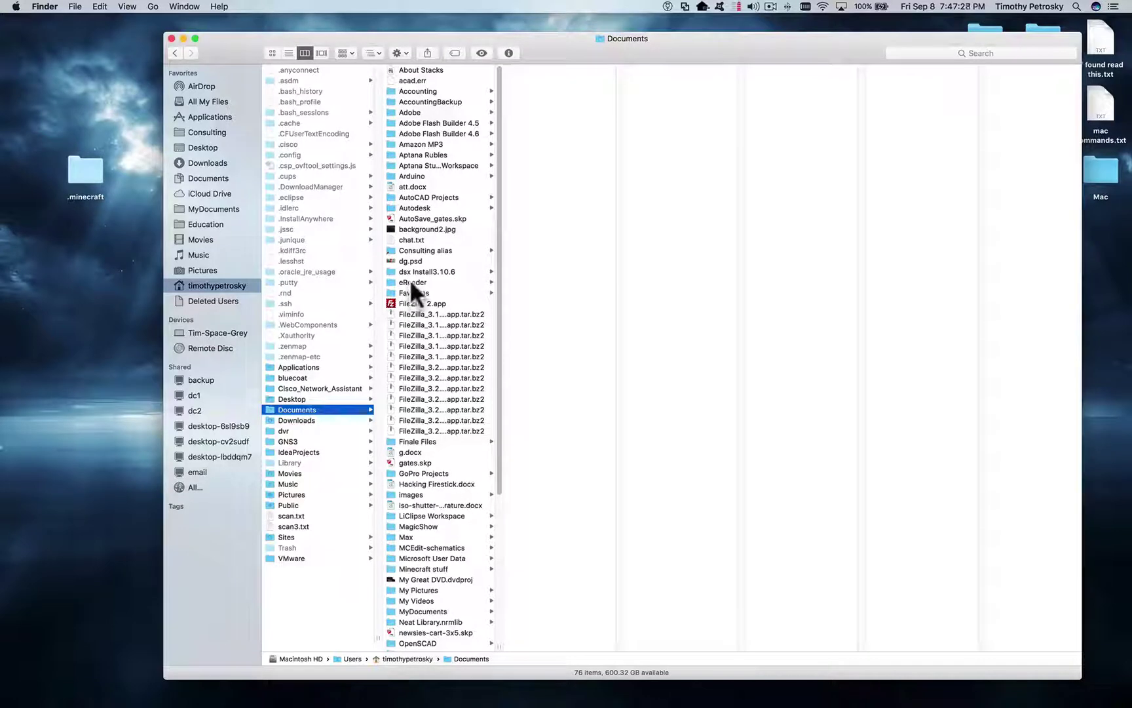
pyautogui.click(411, 281)
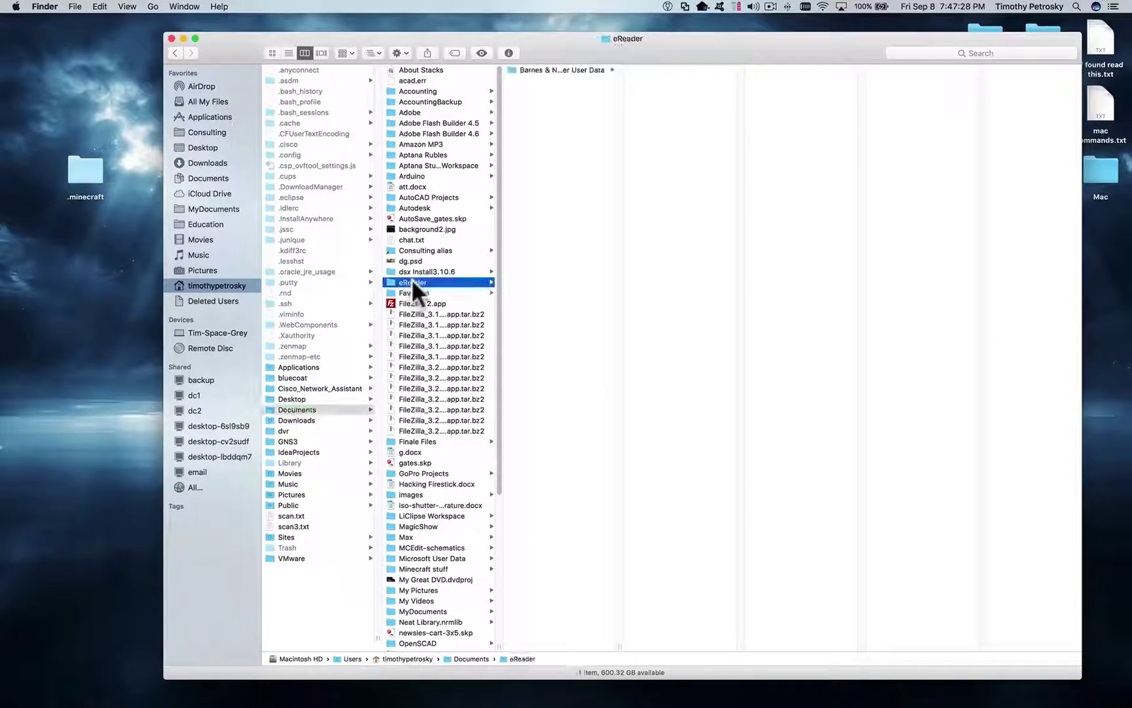
pyautogui.click(543, 68)
pyautogui.click(662, 80)
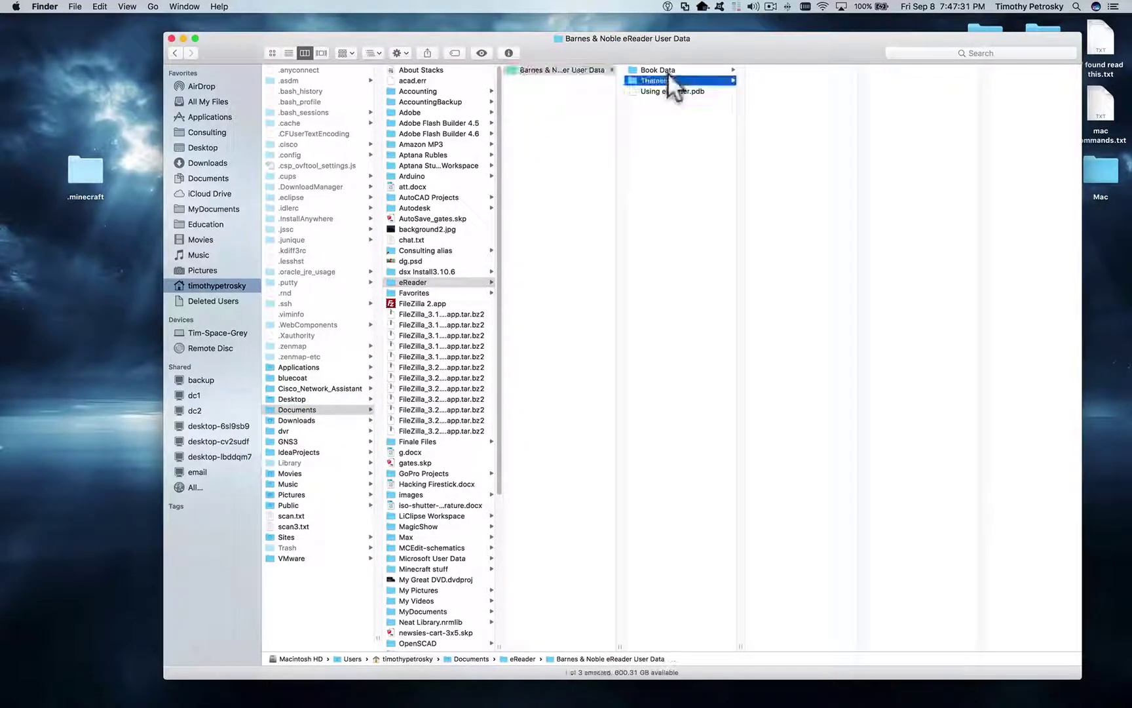
pyautogui.click(717, 68)
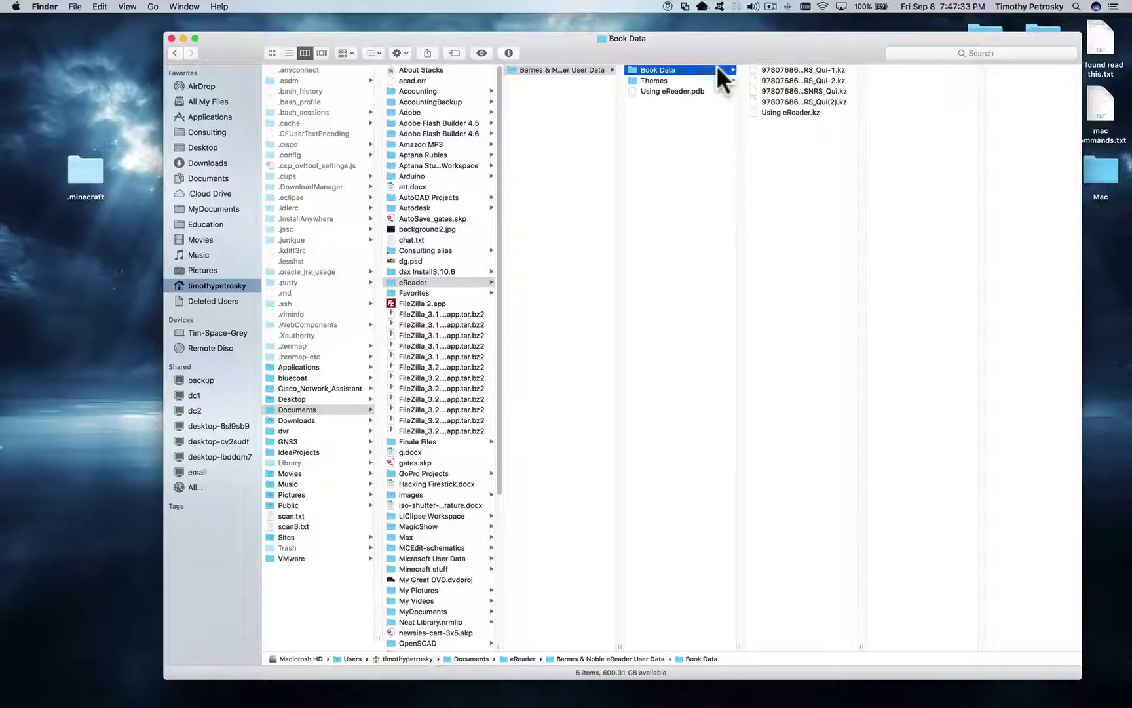
pyautogui.click(804, 101)
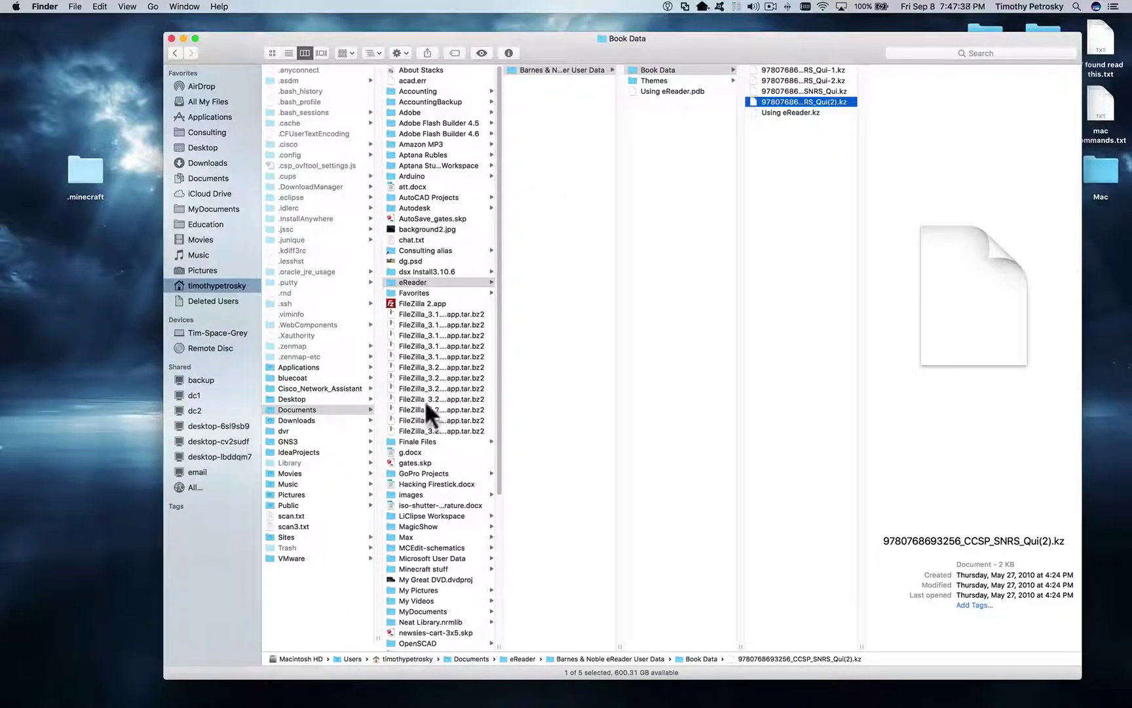
# Step: Open the images folder inside Documents and preview its JPEG files, finishing on crowstrike-coffee2_01.jpg
pyautogui.click(415, 494)
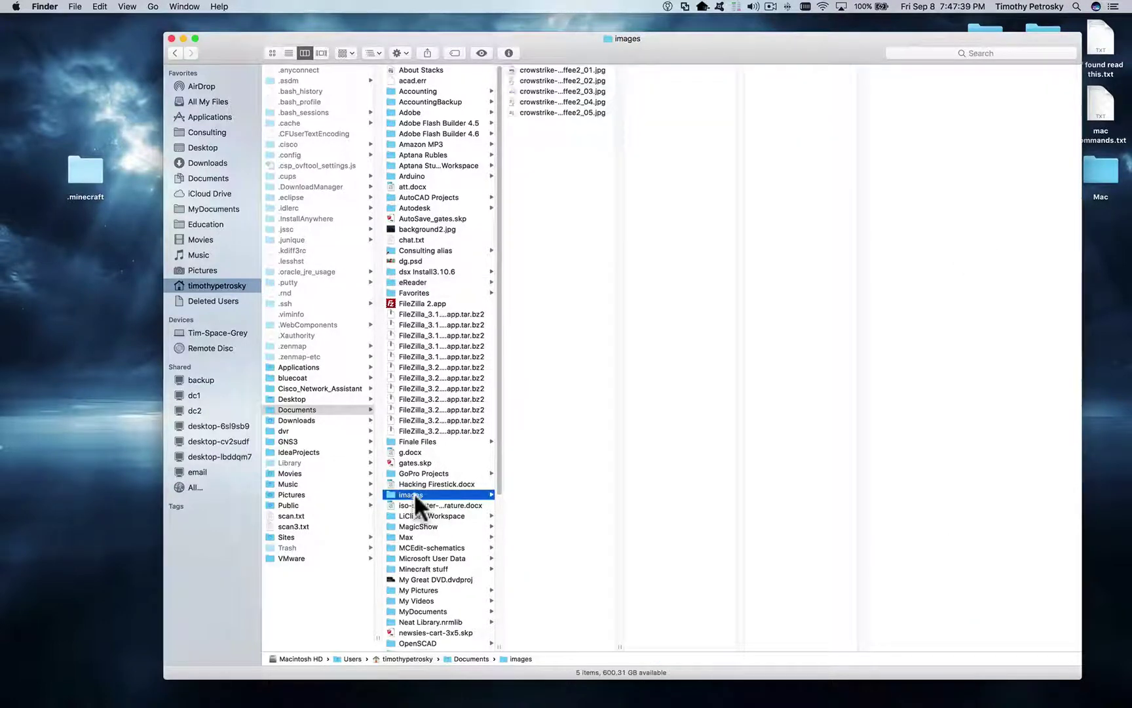
pyautogui.click(579, 112)
pyautogui.click(594, 90)
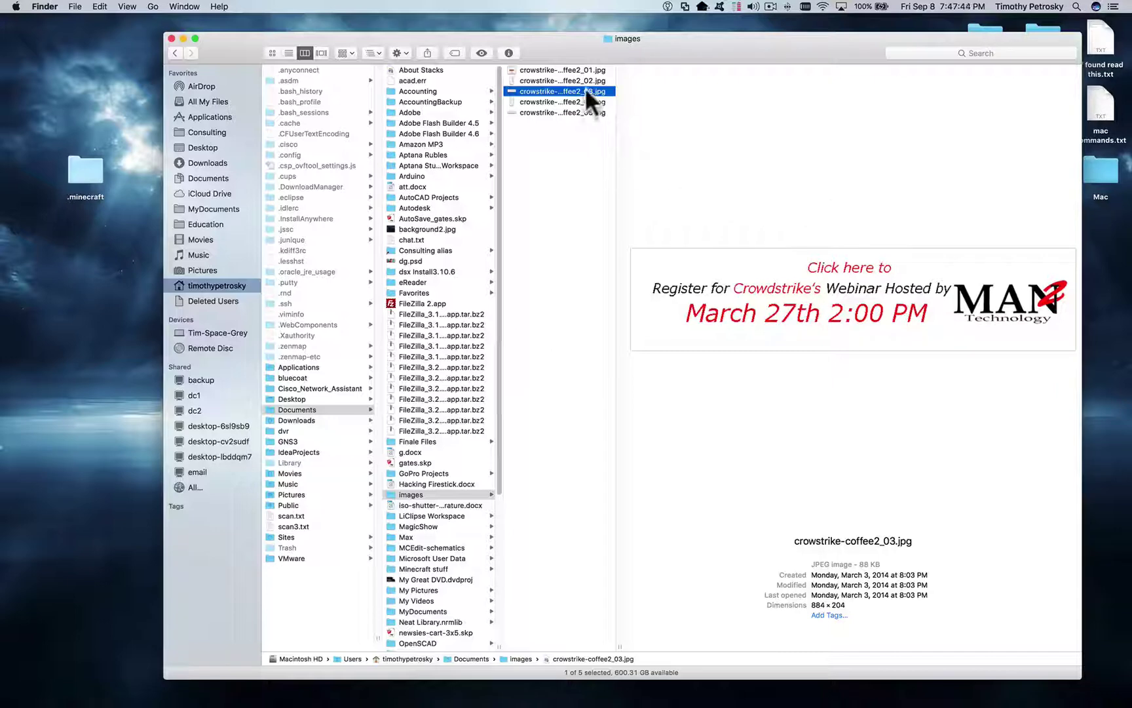
pyautogui.click(584, 77)
pyautogui.click(585, 68)
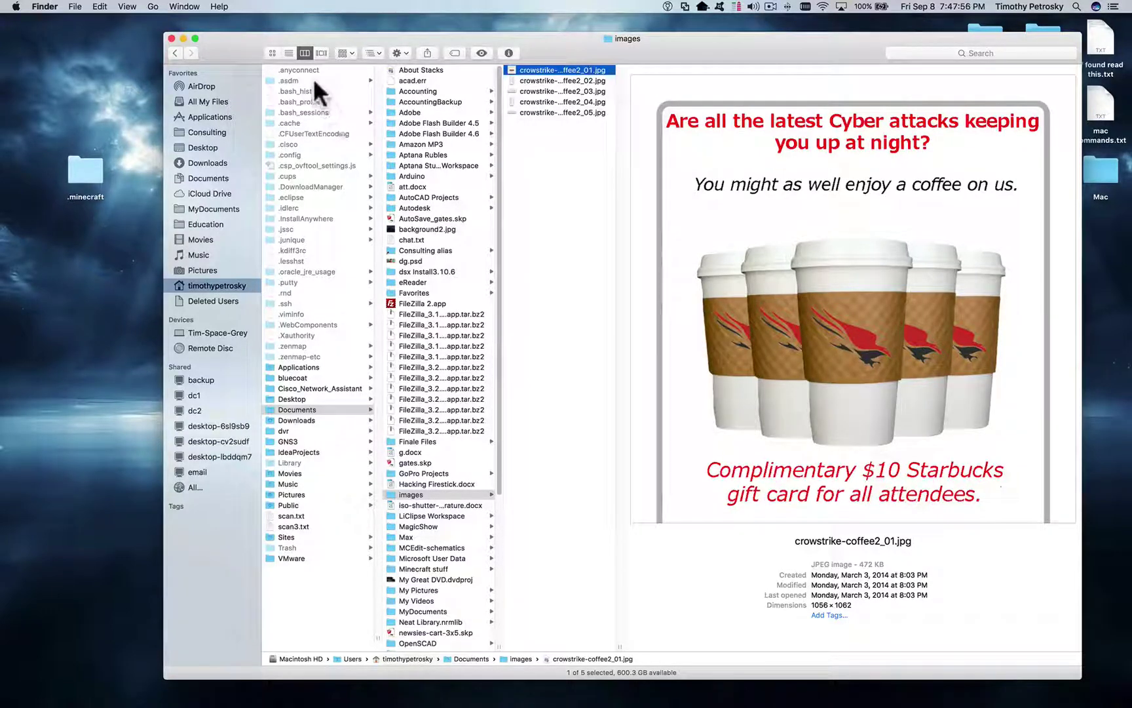
# Step: Show the images folder in Cover Flow and flip through the pictures to crowstrike-coffee2_04.jpg and back to the first one
pyautogui.click(321, 54)
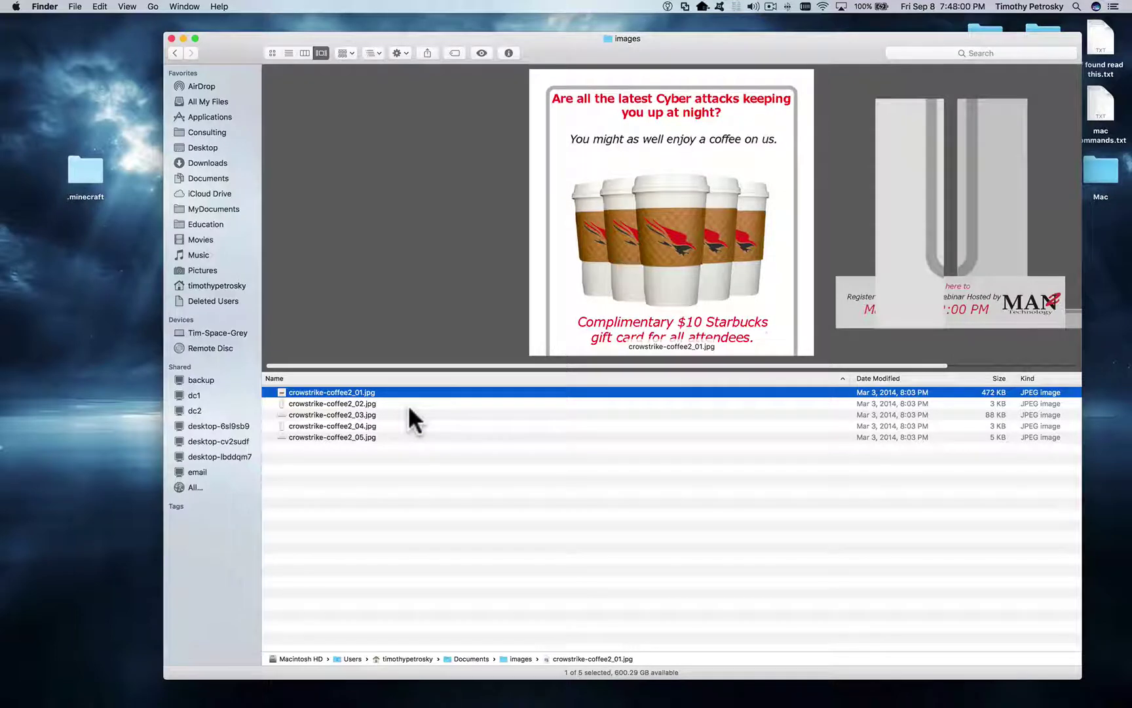
pyautogui.press('Down')
pyautogui.press('Down')
pyautogui.press('Down')
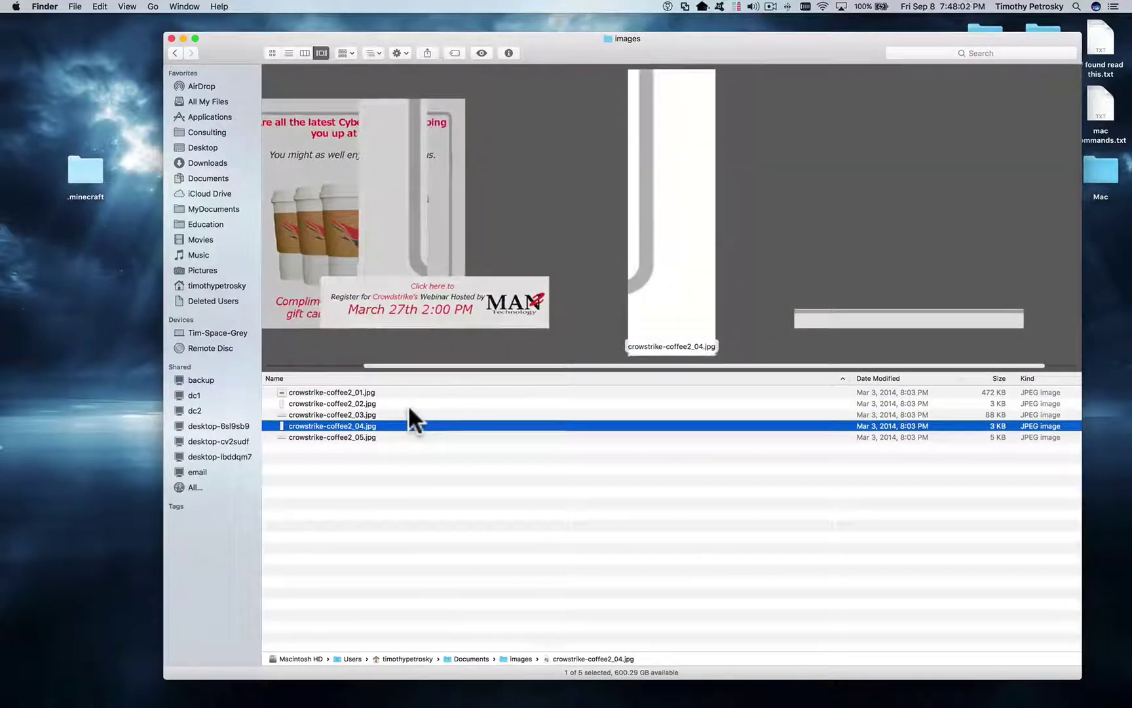
pyautogui.press('Up')
pyautogui.press('Up')
pyautogui.press('Up')
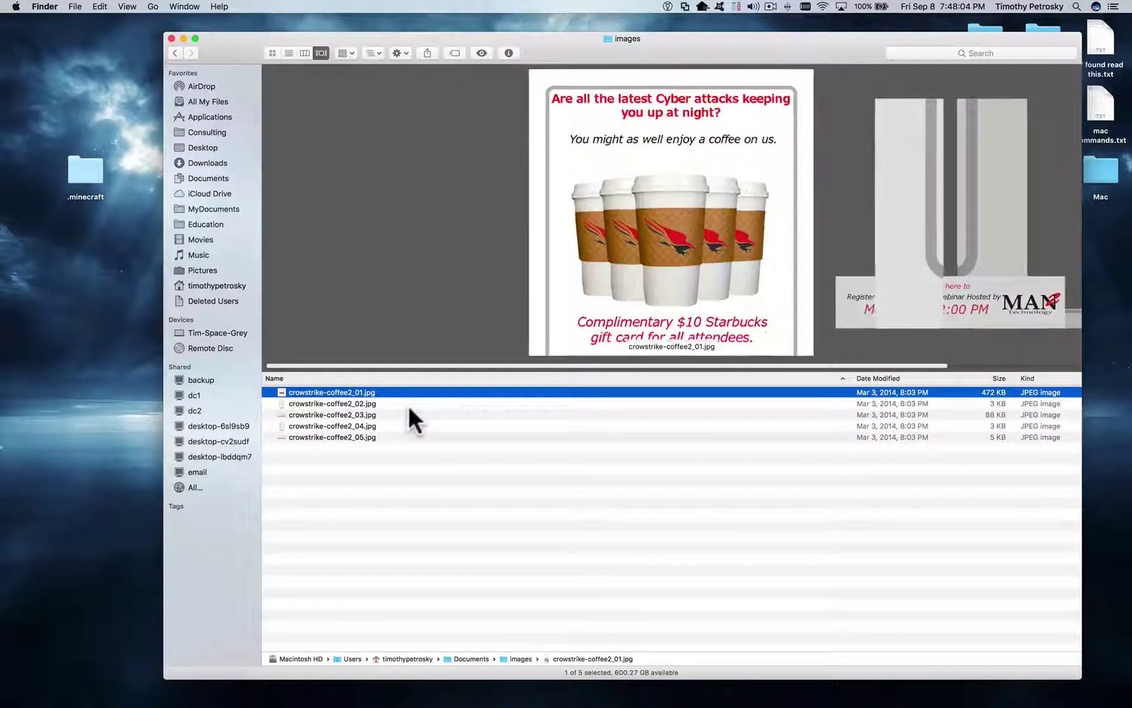
# Step: Switch the images folder to list view
pyautogui.click(288, 53)
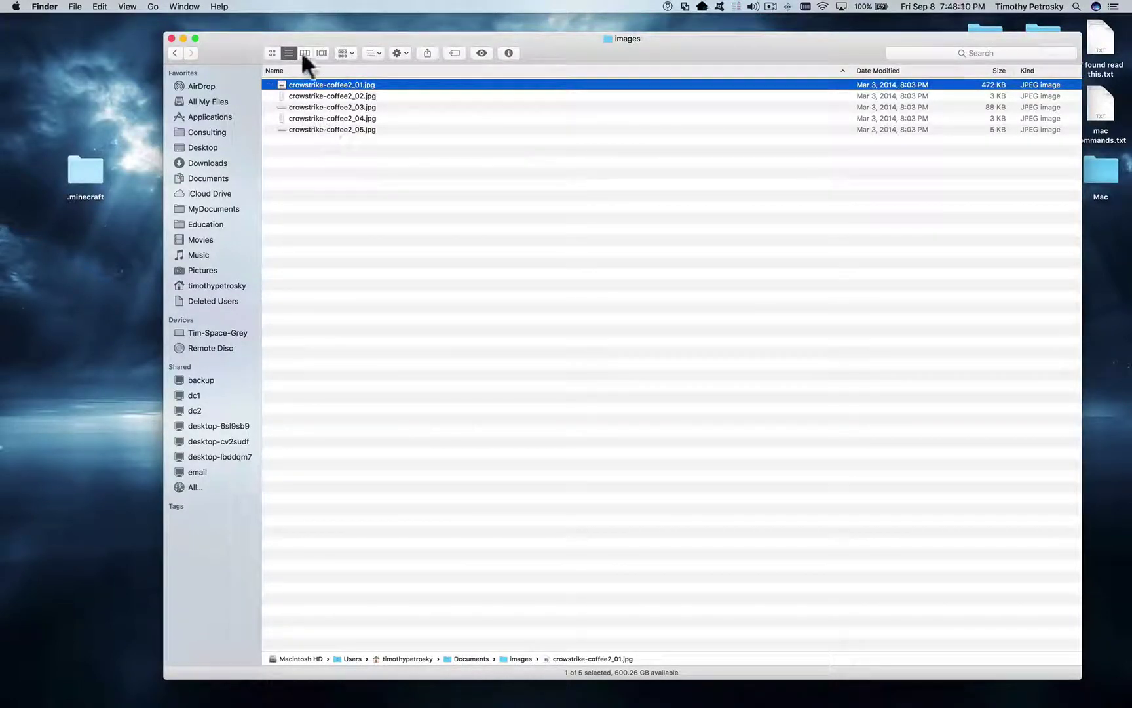
pyautogui.click(378, 51)
pyautogui.click(300, 137)
# Step: Show the computer's volumes and expand Macintosh HD, its Users folder and the user's home folder in the list
pyautogui.click(217, 333)
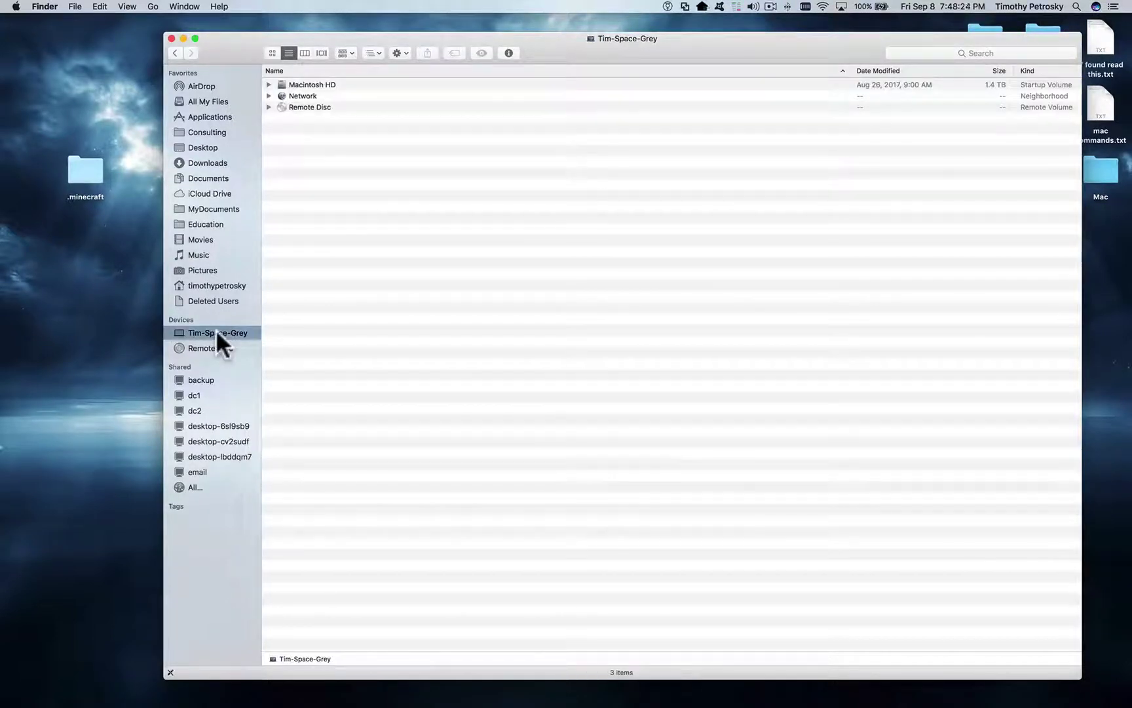
pyautogui.click(299, 84)
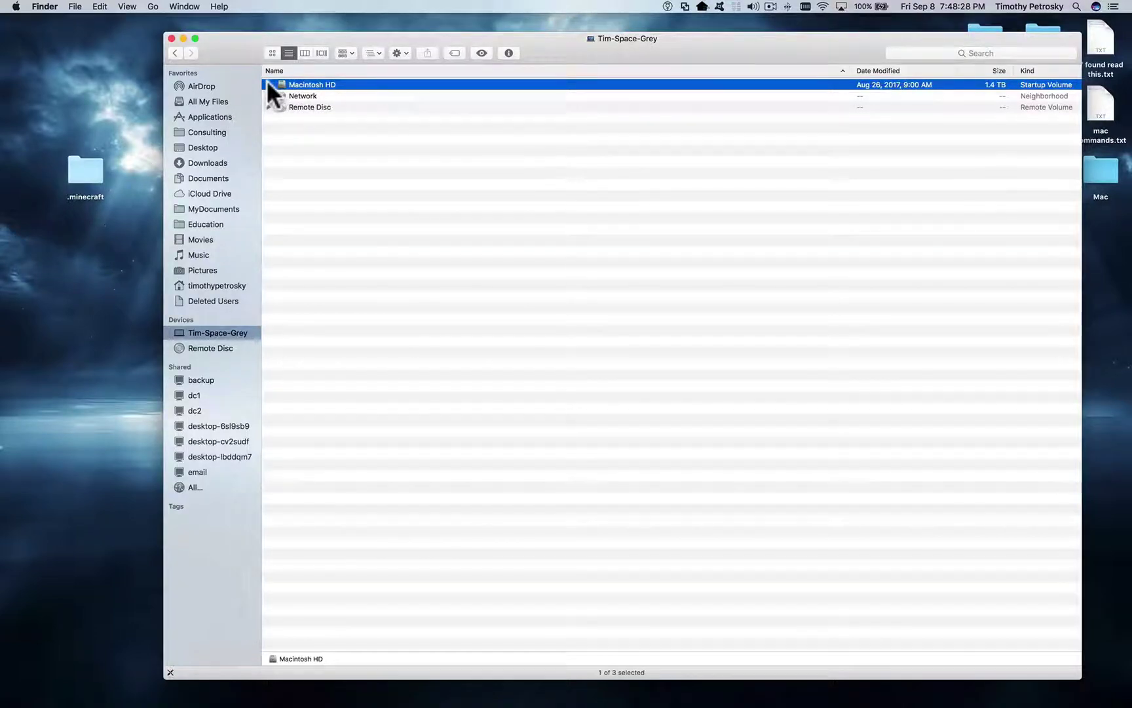
pyautogui.click(268, 84)
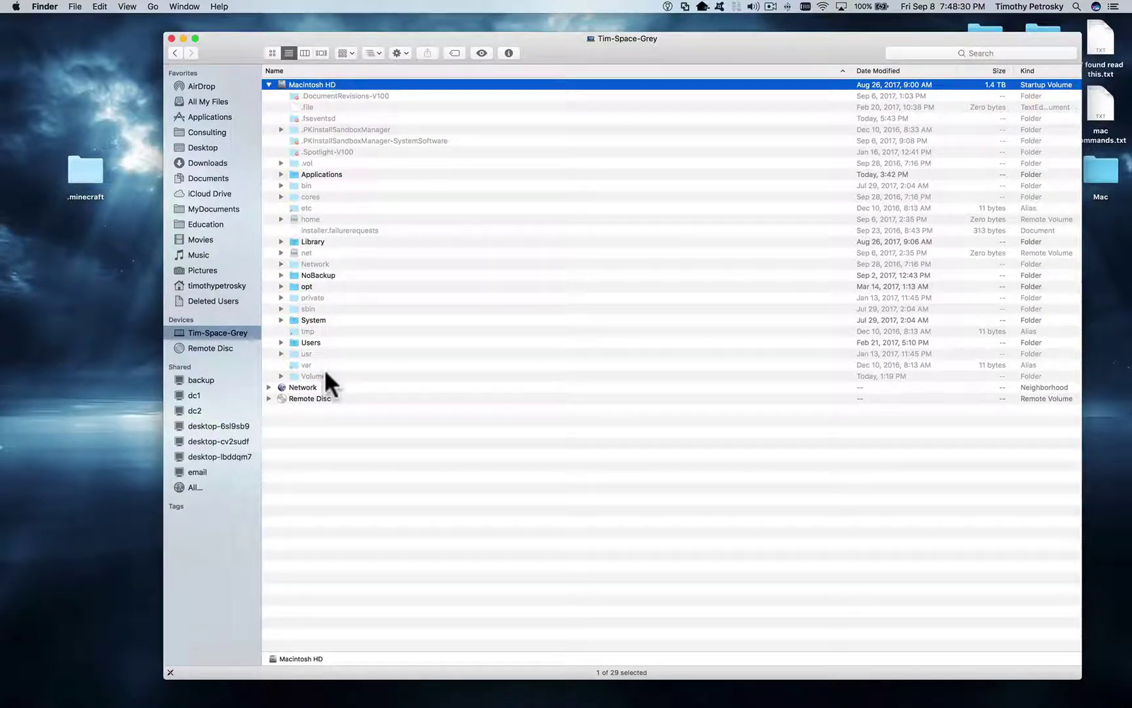
pyautogui.click(281, 341)
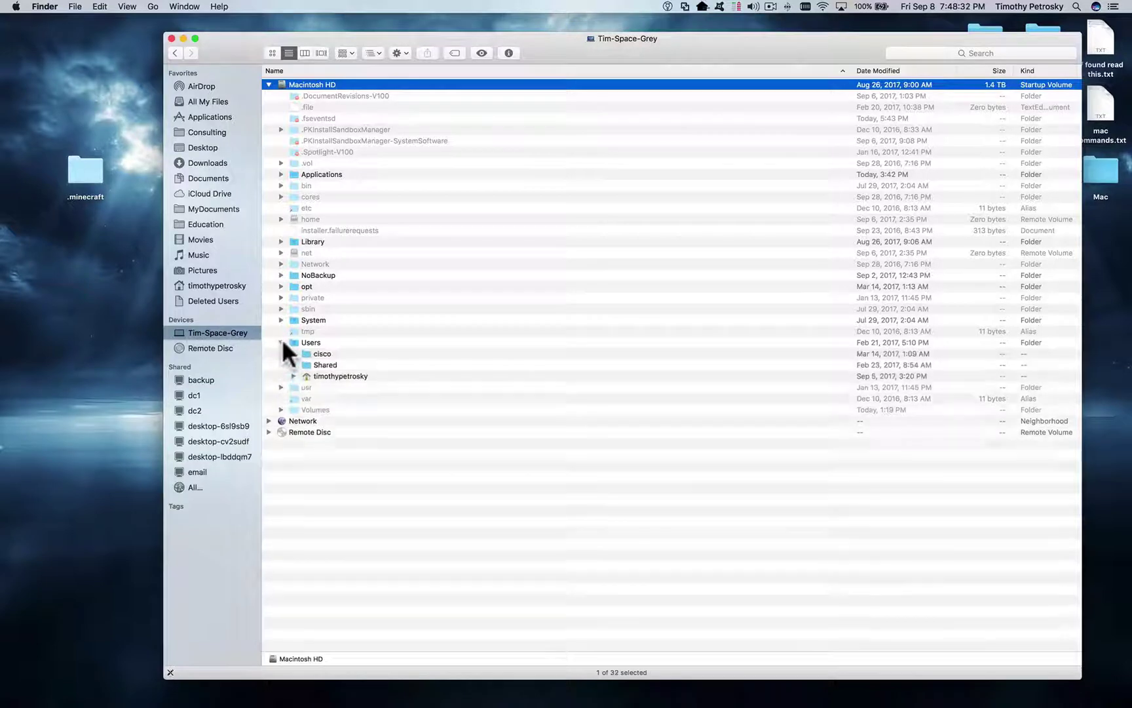
pyautogui.click(293, 375)
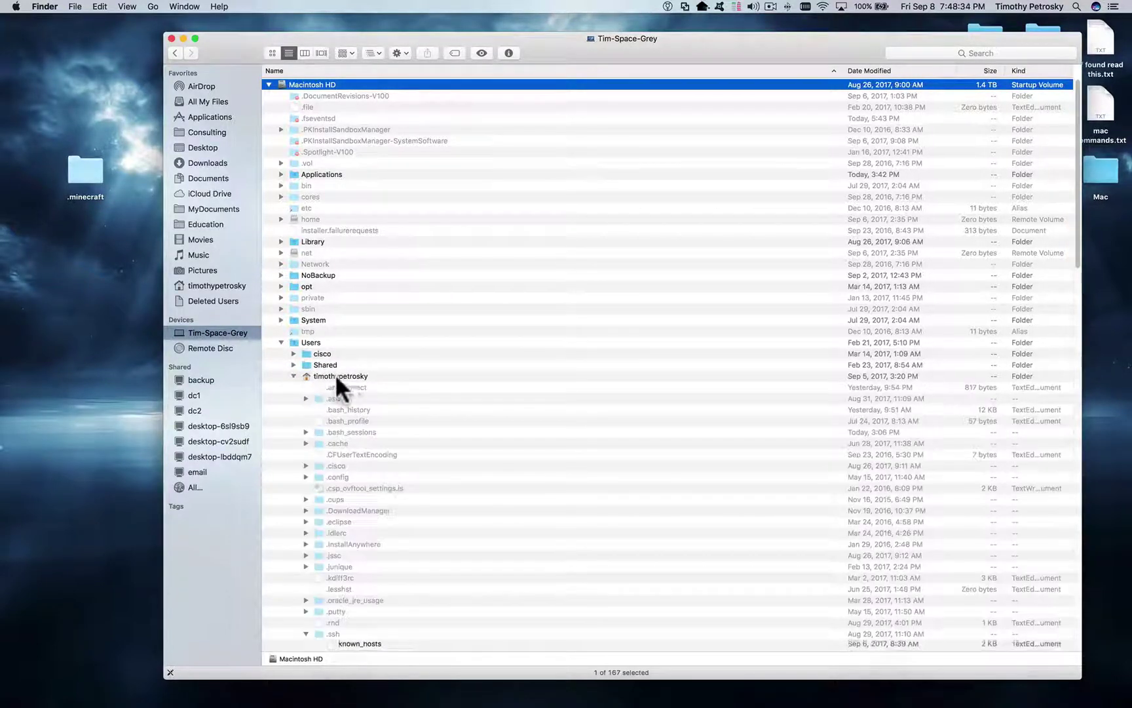
# Step: Expand the Desktop folder inside the user's home folder, and open it as the window's current folder
pyautogui.scroll(-5, 369, 446)
pyautogui.scroll(-6, 368, 446)
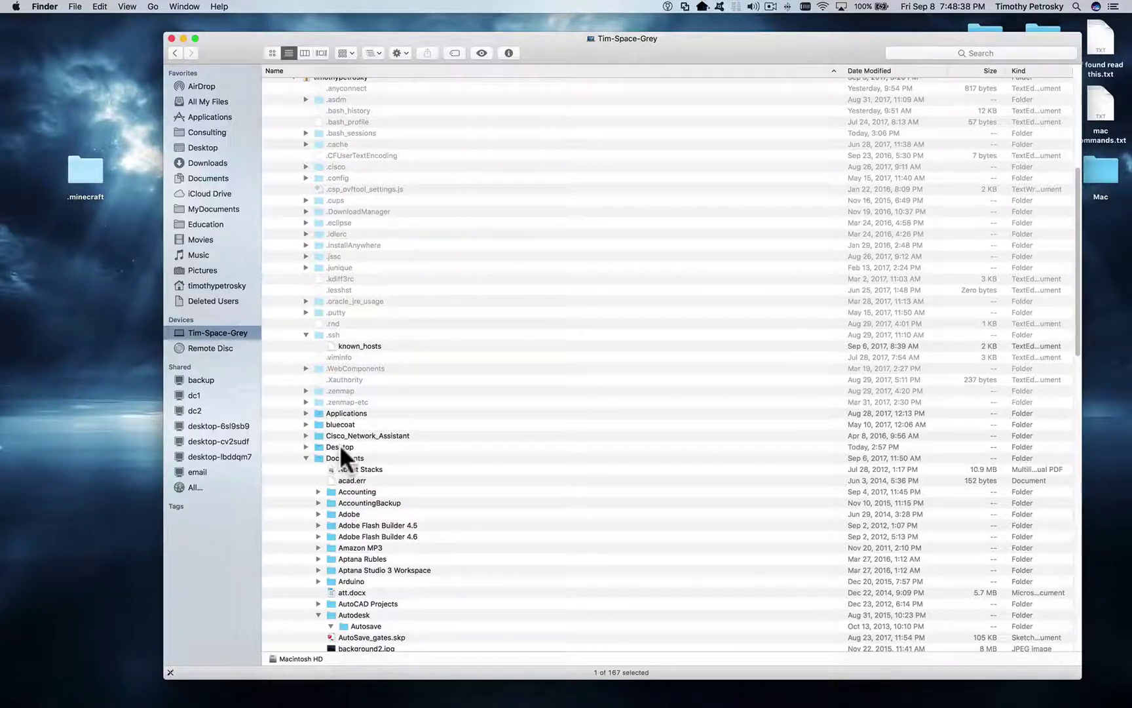
pyautogui.click(305, 447)
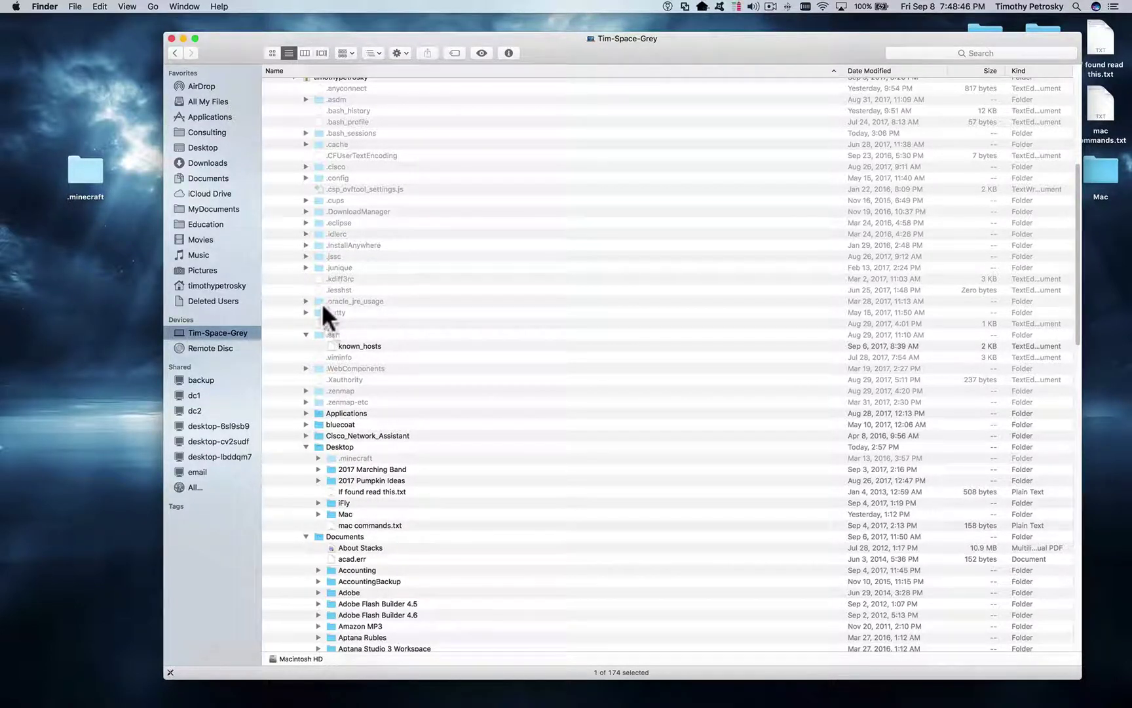
pyautogui.doubleClick(348, 445)
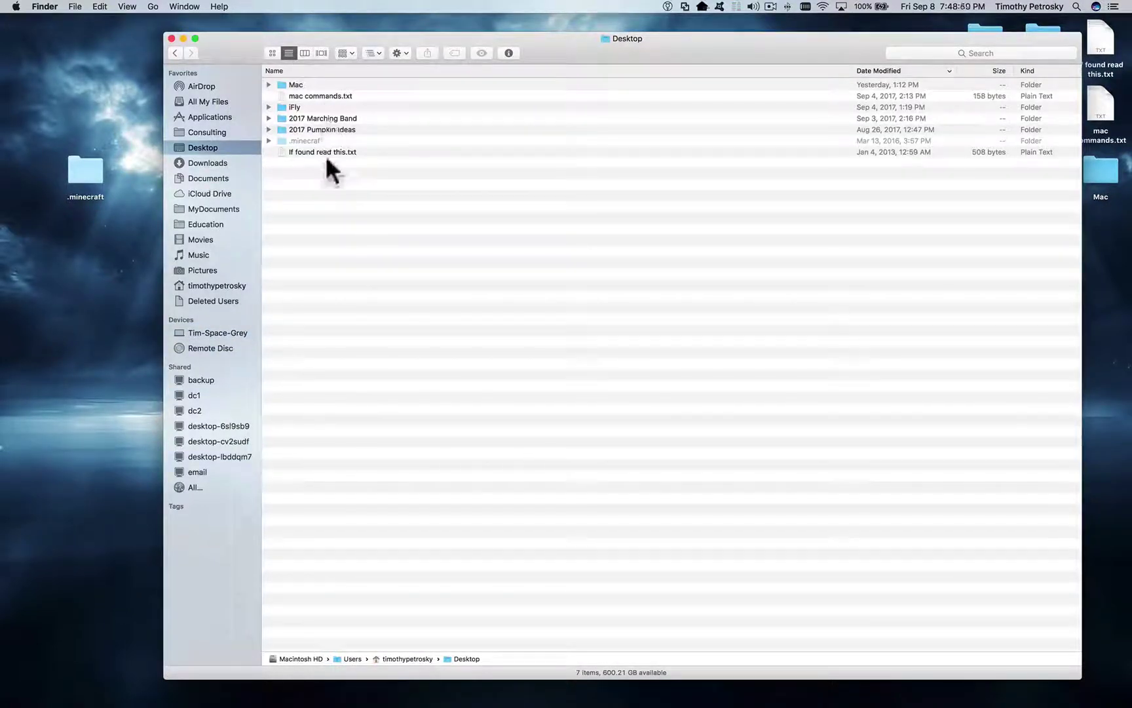
# Step: Go up the folder path one level at a time from Desktop through the home folder, Users and Macintosh HD to the computer level
pyautogui.click(375, 54)
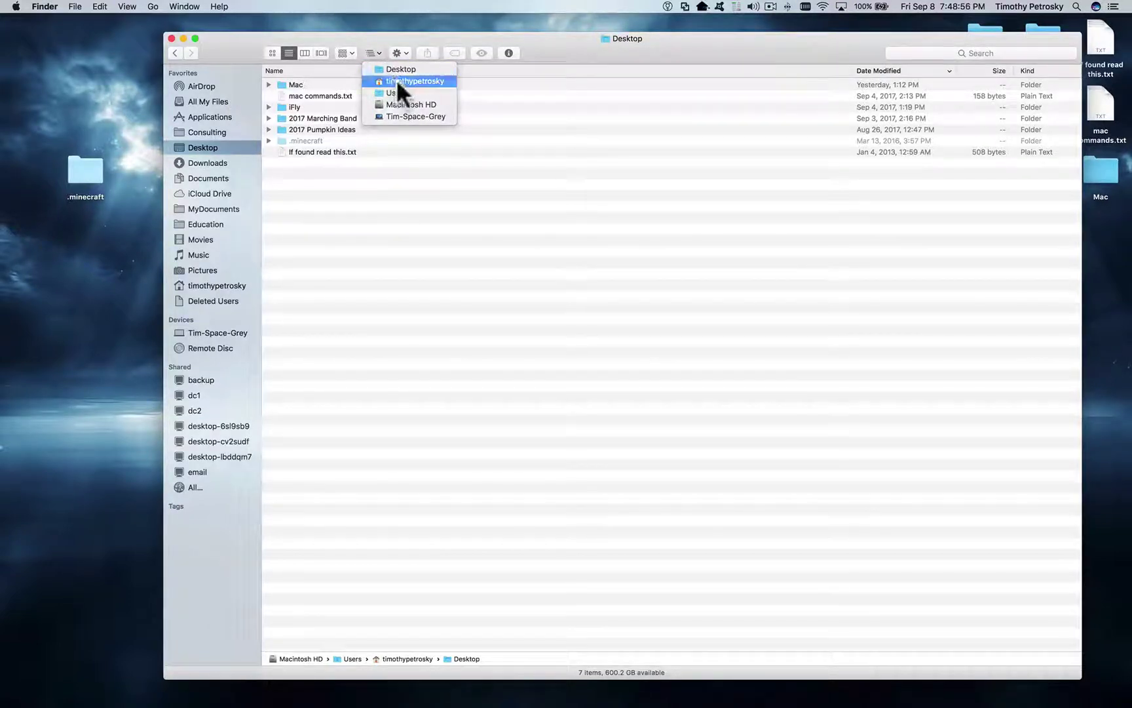
pyautogui.click(395, 80)
pyautogui.click(377, 54)
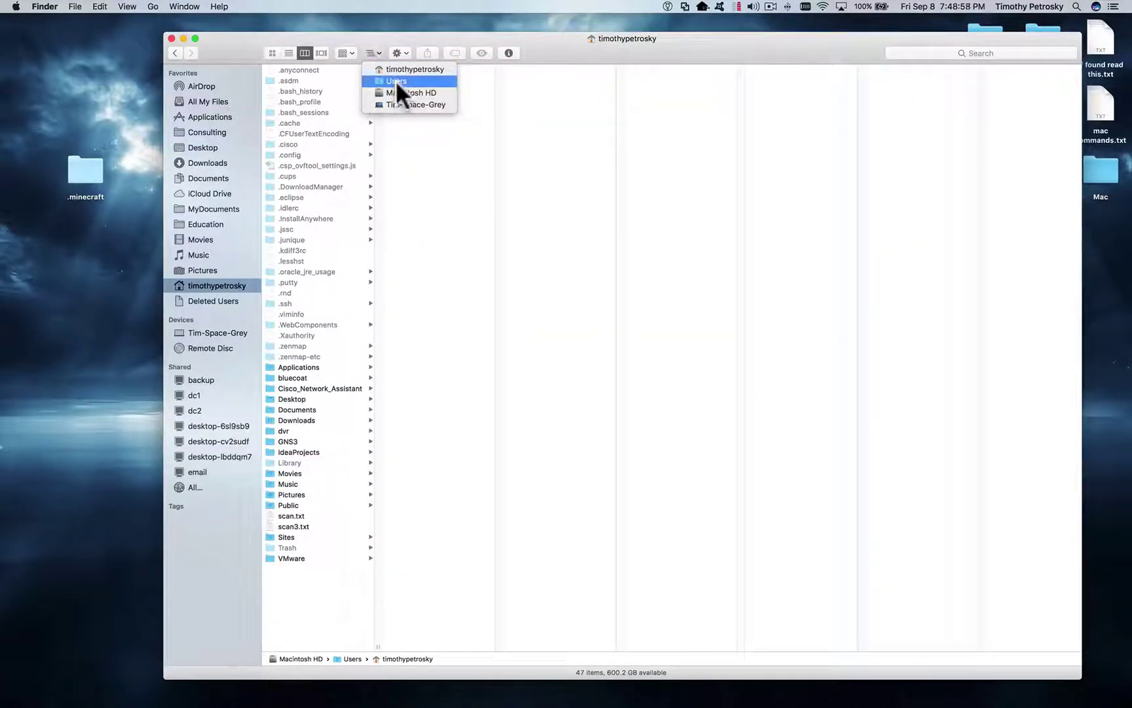
pyautogui.click(395, 80)
pyautogui.click(376, 51)
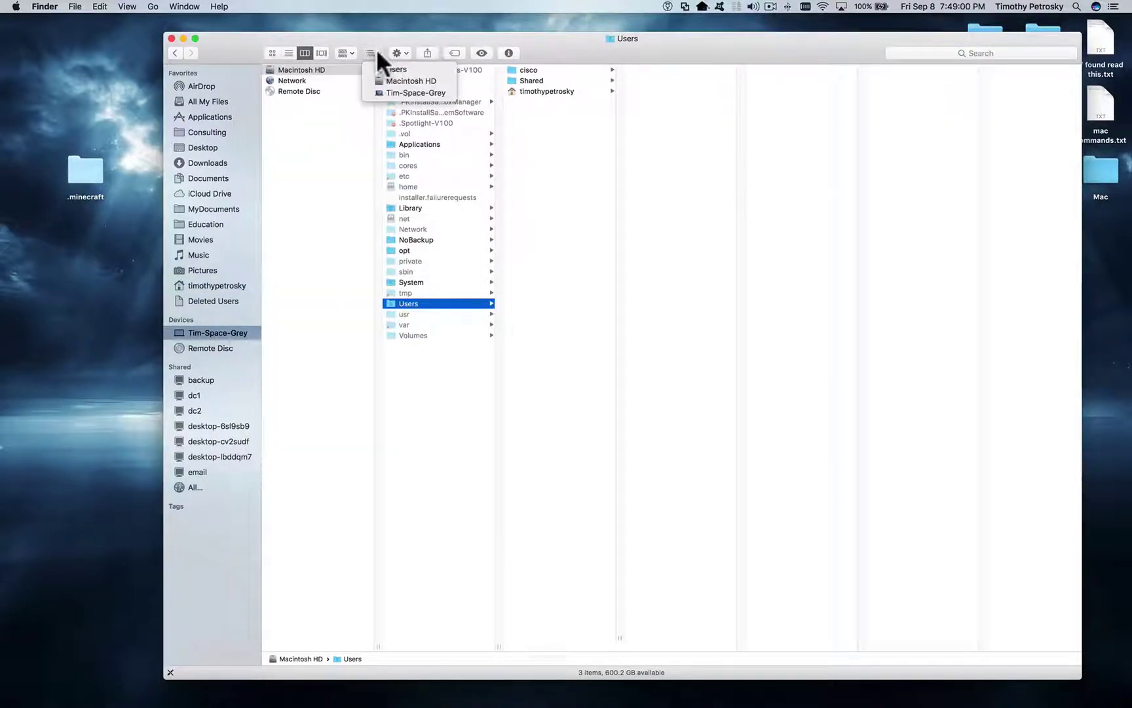
pyautogui.click(401, 80)
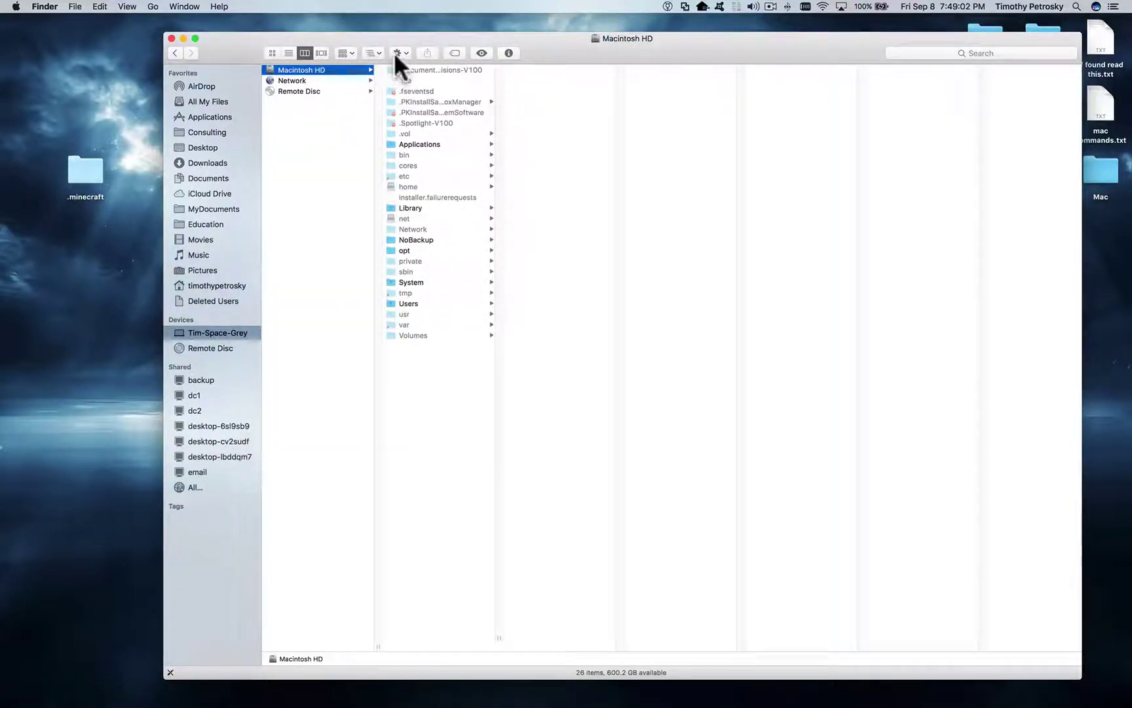
pyautogui.click(394, 53)
pyautogui.click(379, 51)
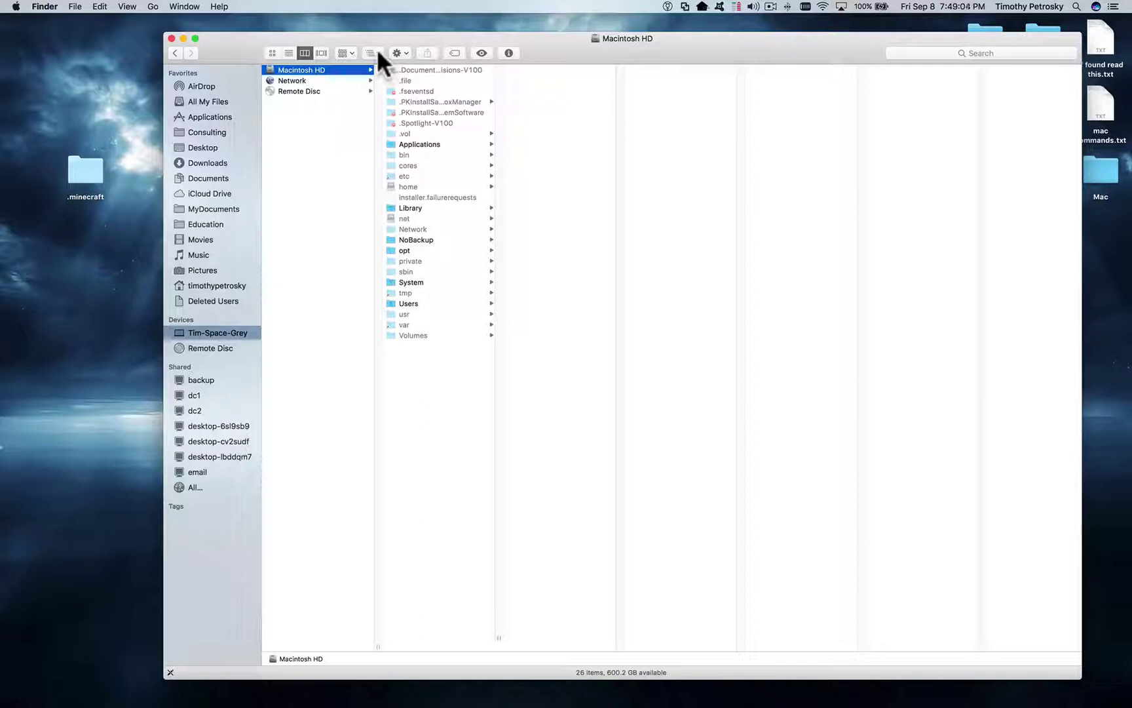
pyautogui.click(377, 49)
pyautogui.click(399, 80)
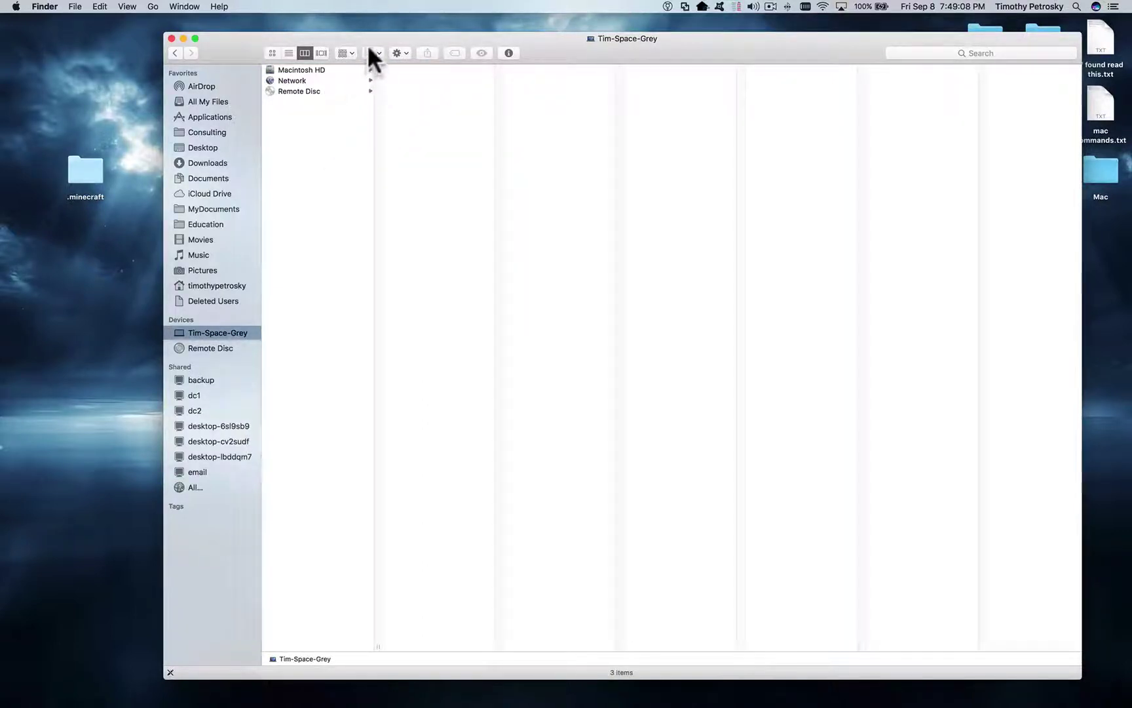
# Step: Examine the Path and Arrange items in the Finder toolbar customization, finish without adding any, and close the Finder window
pyautogui.rightClick(237, 46)
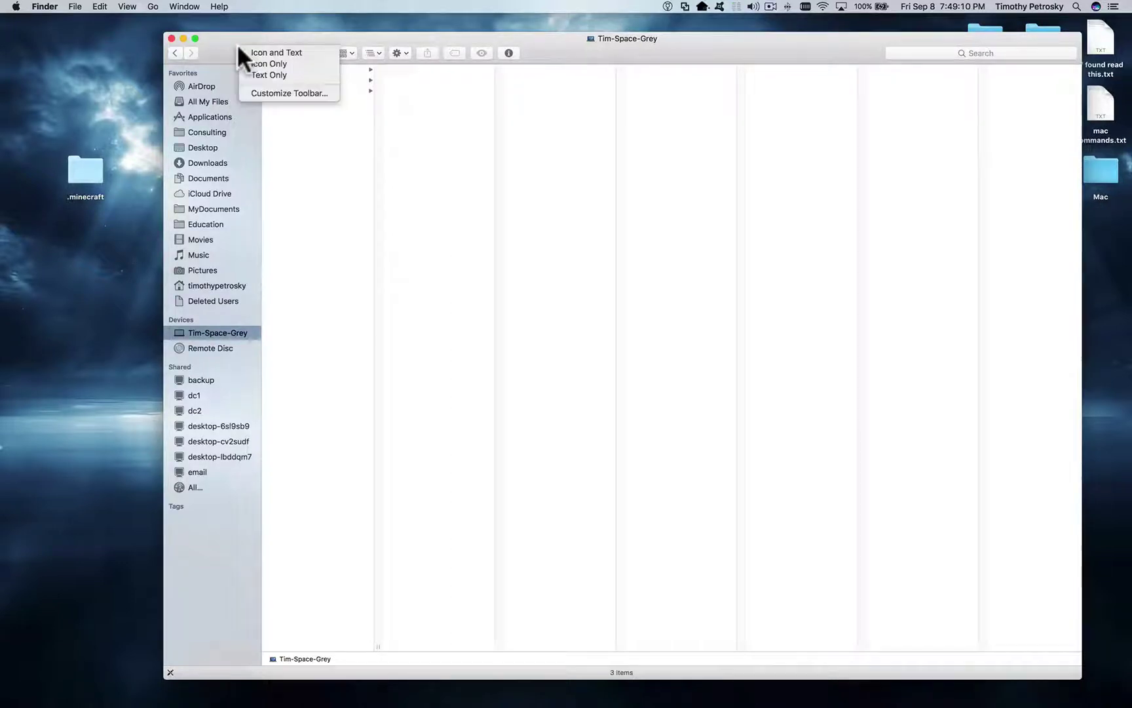
pyautogui.click(272, 92)
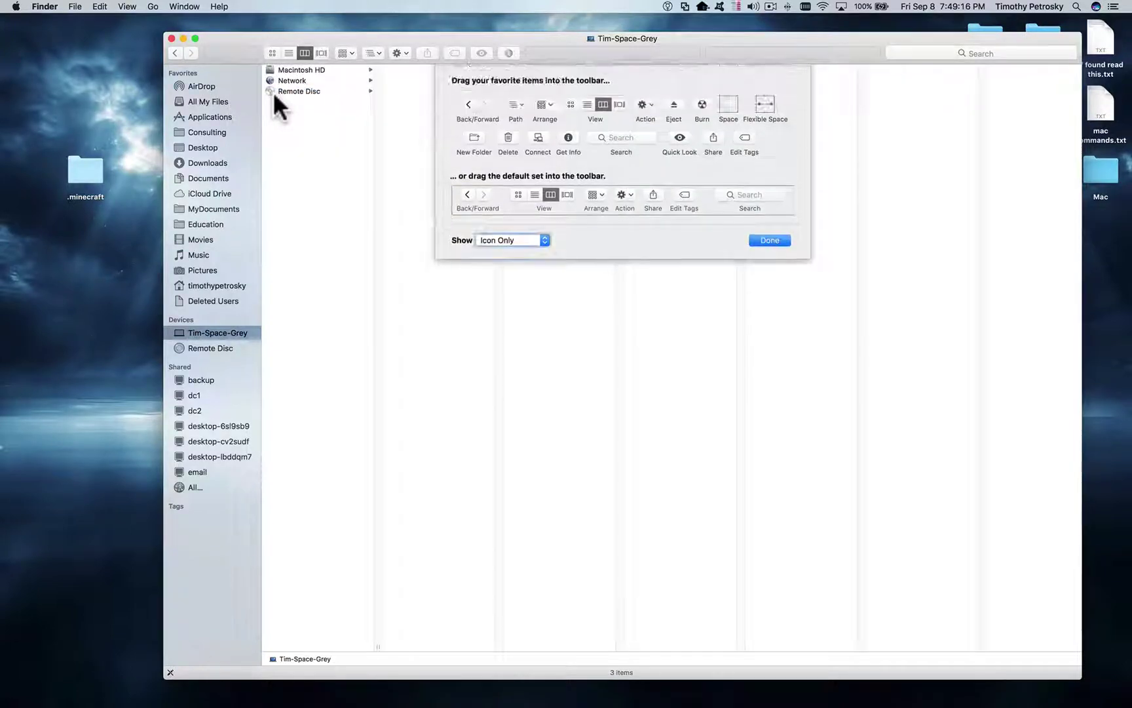
pyautogui.moveTo(544, 103)
pyautogui.mouseDown()
pyautogui.moveTo(532, 42)
pyautogui.moveTo(543, 100)
pyautogui.mouseUp()
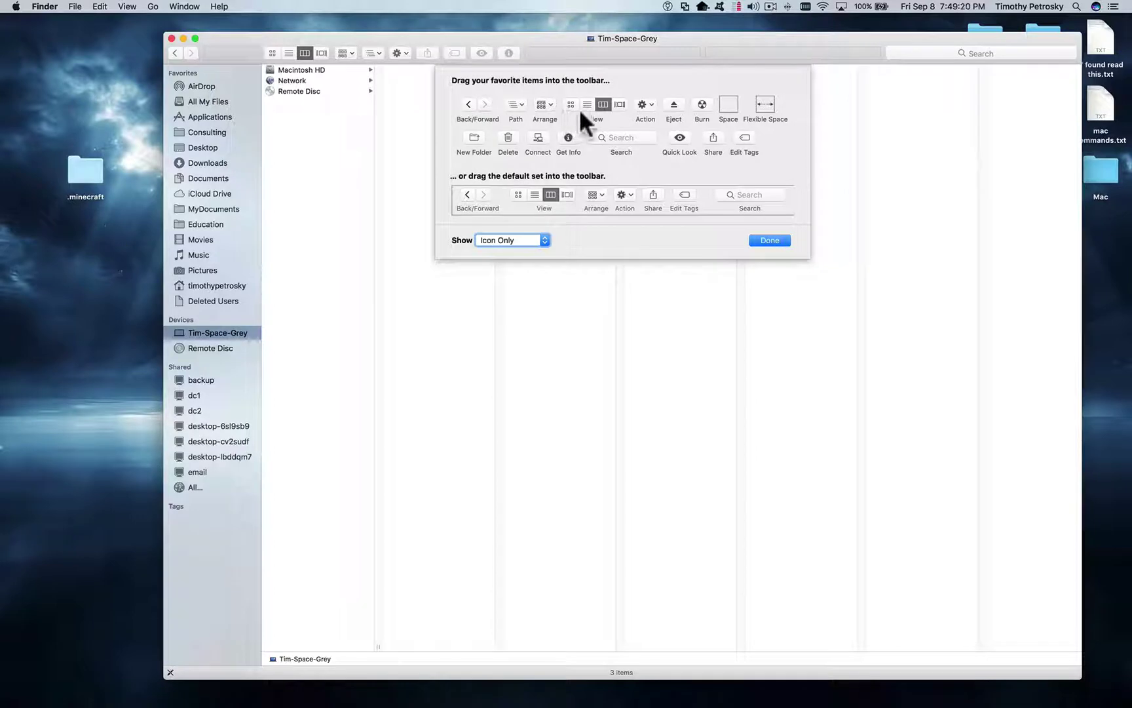
pyautogui.moveTo(516, 100)
pyautogui.mouseDown()
pyautogui.moveTo(384, 73)
pyautogui.moveTo(364, 49)
pyautogui.moveTo(537, 104)
pyautogui.moveTo(516, 101)
pyautogui.mouseUp()
pyautogui.click(758, 239)
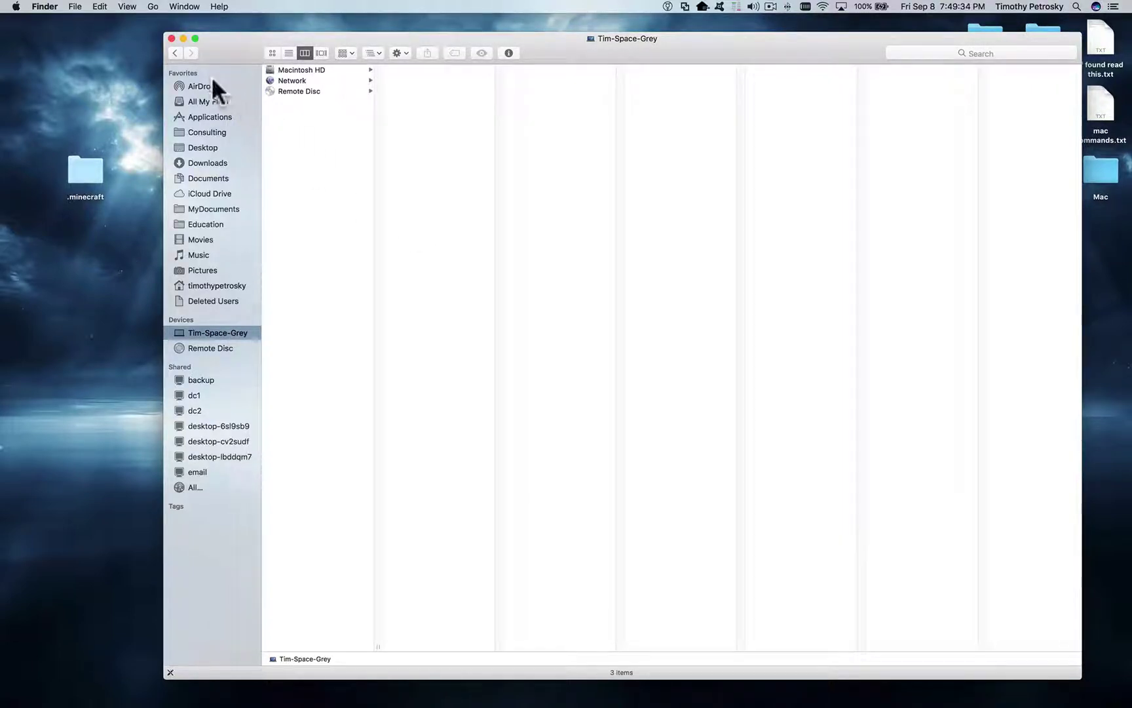
pyautogui.click(171, 37)
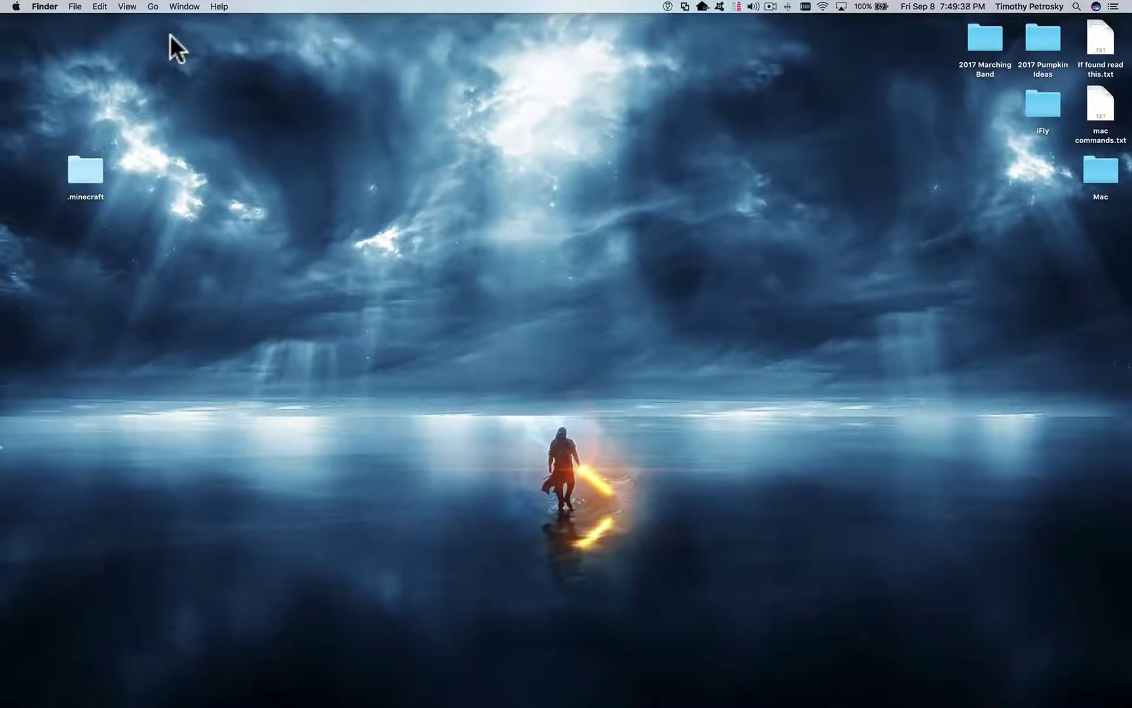
# Step: Open a new Finder window and display the Applications folder in it
pyautogui.click(16, 6)
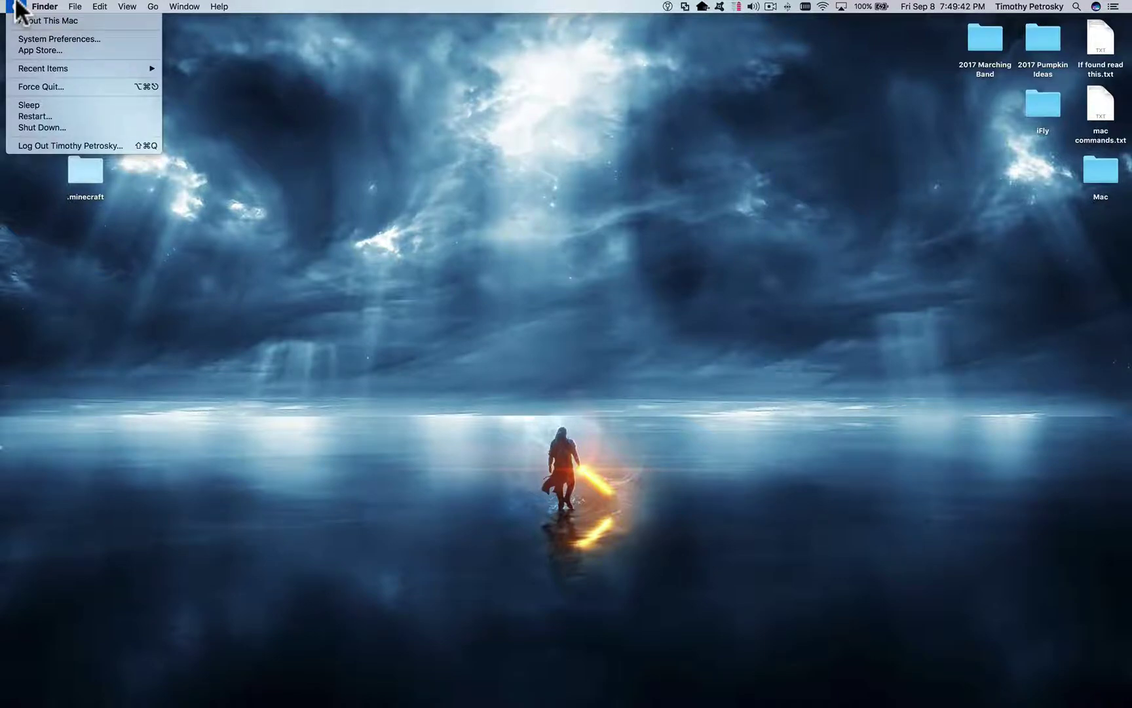
pyautogui.click(16, 6)
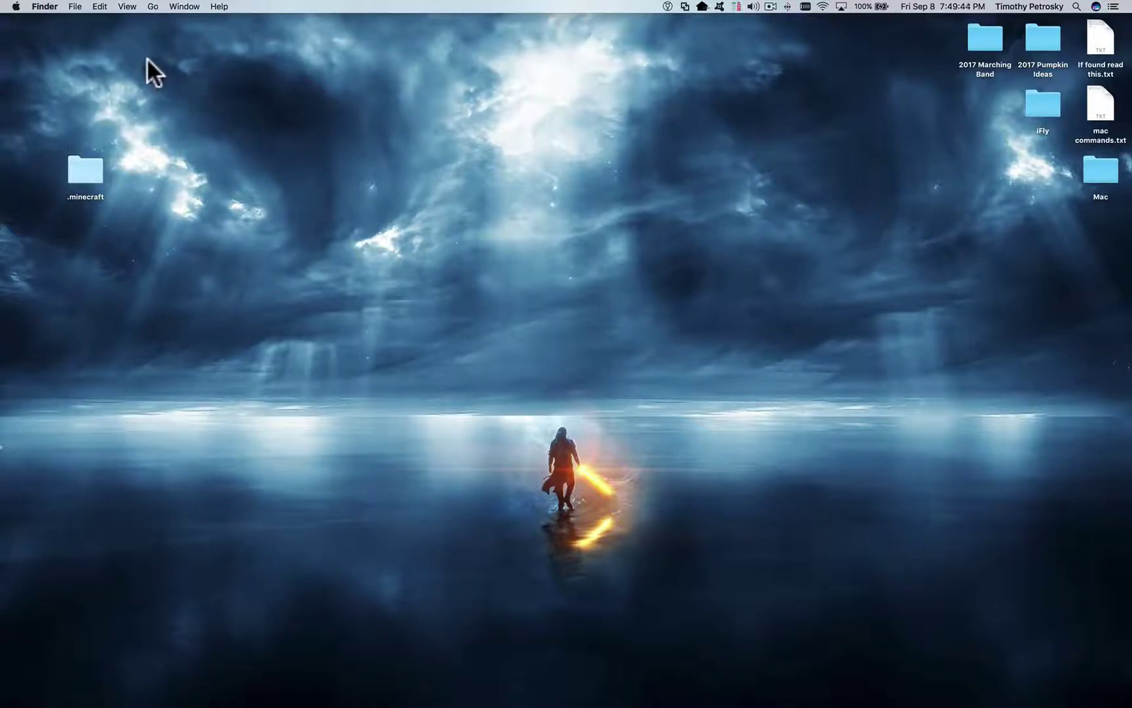
pyautogui.click(74, 6)
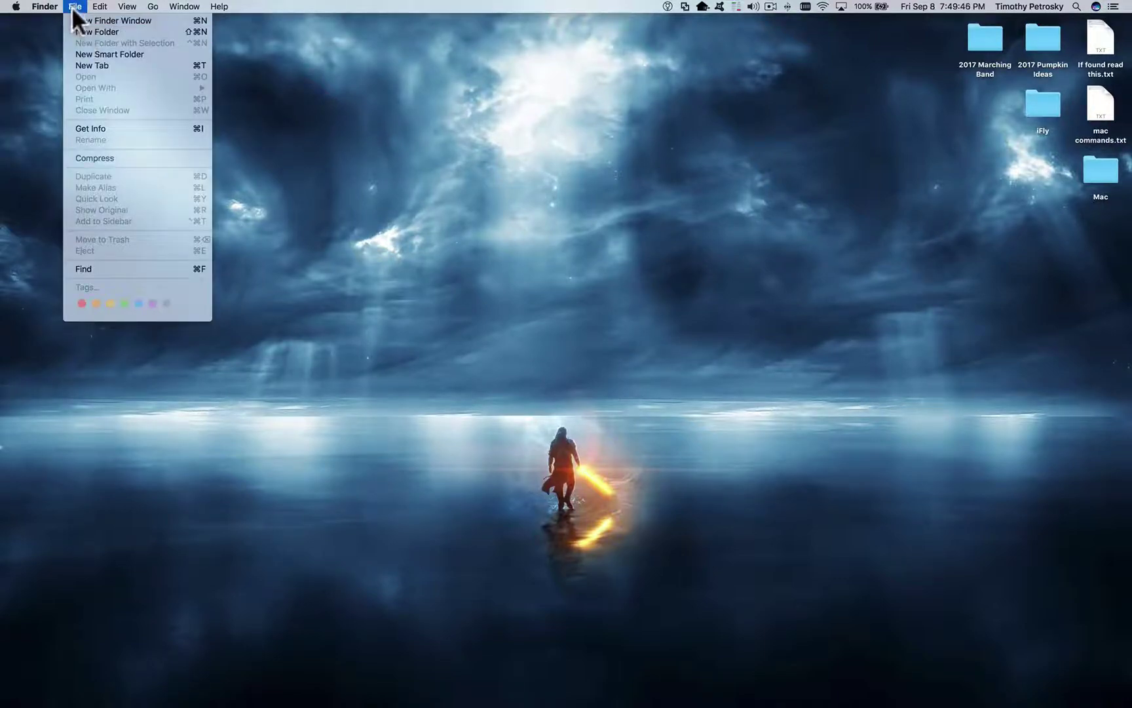
pyautogui.click(78, 17)
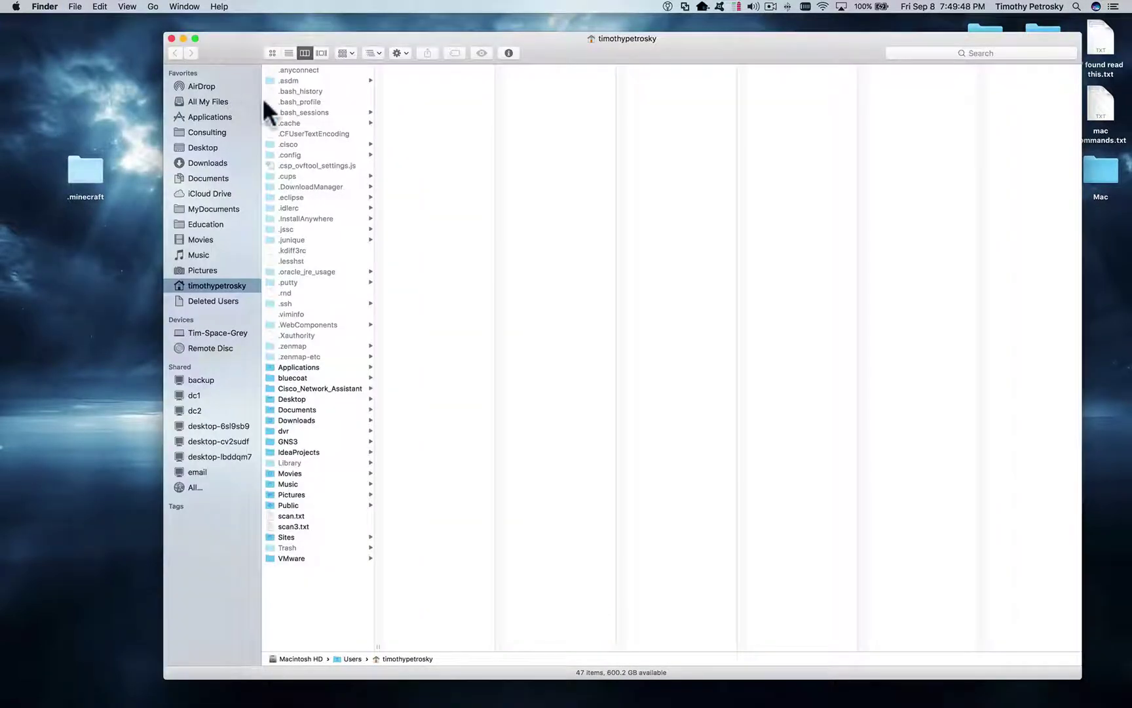
pyautogui.click(210, 115)
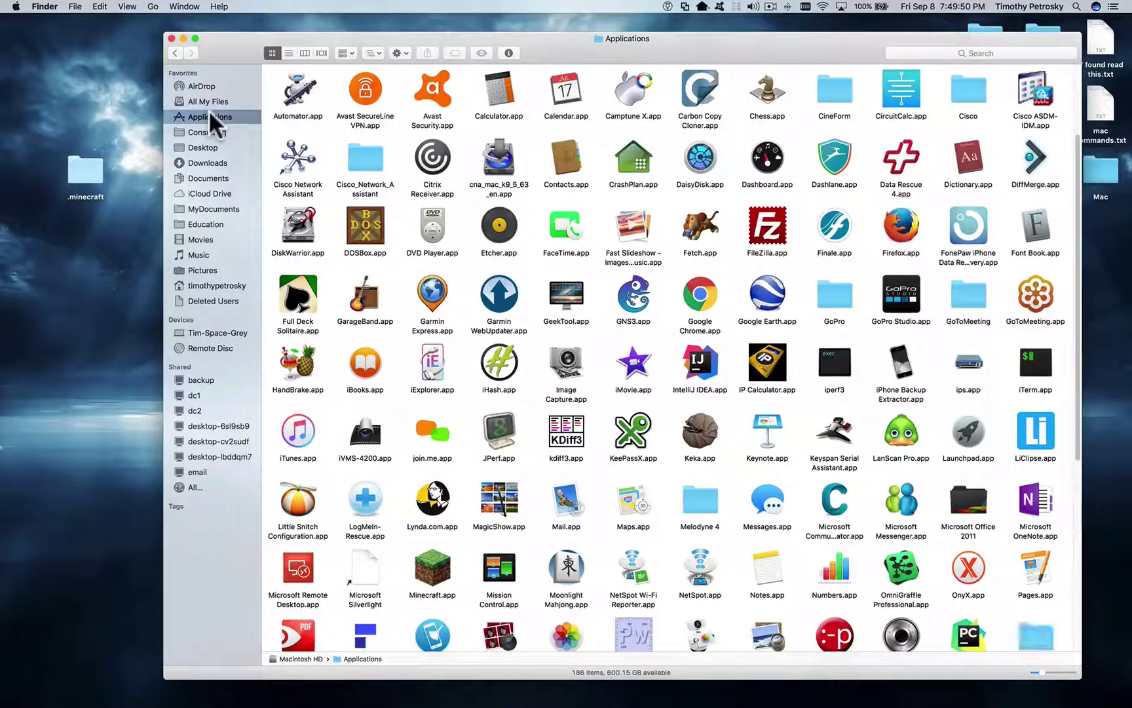
# Step: Browse the installed programs in the Applications folder and close the Finder window
pyautogui.scroll(-10, 697, 305)
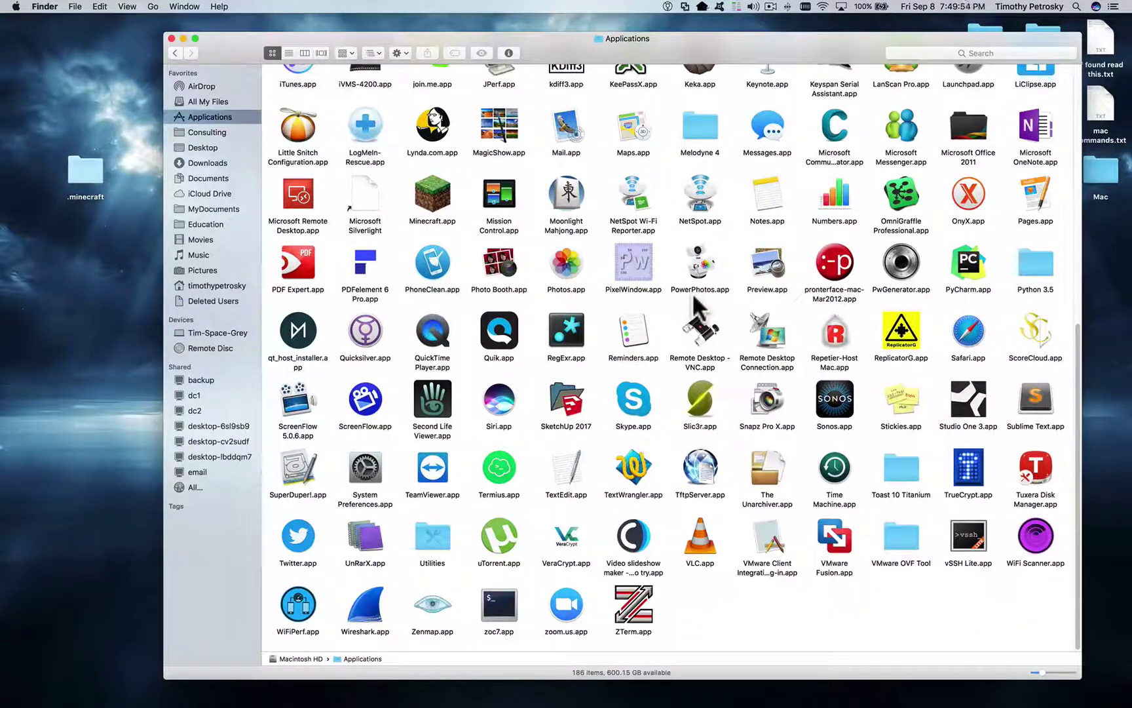
pyautogui.scroll(15, 696, 305)
pyautogui.scroll(-3, 696, 305)
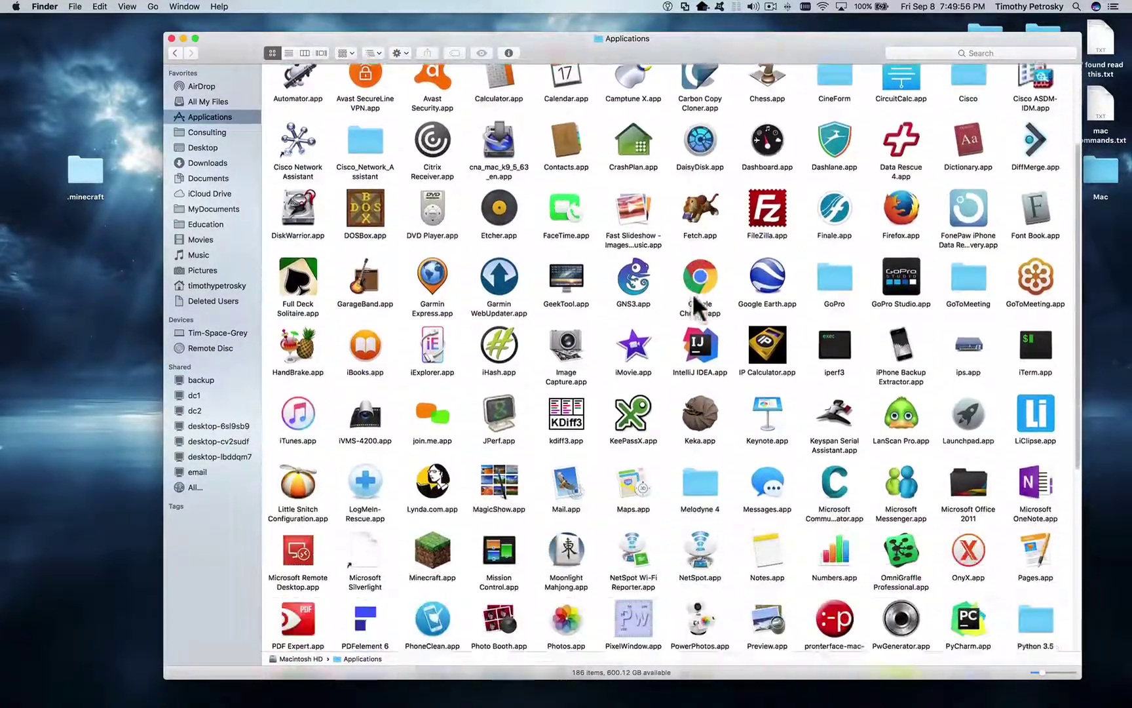
pyautogui.scroll(-3, 697, 305)
pyautogui.moveTo(226, 116); pyautogui.dragTo(201, 125)
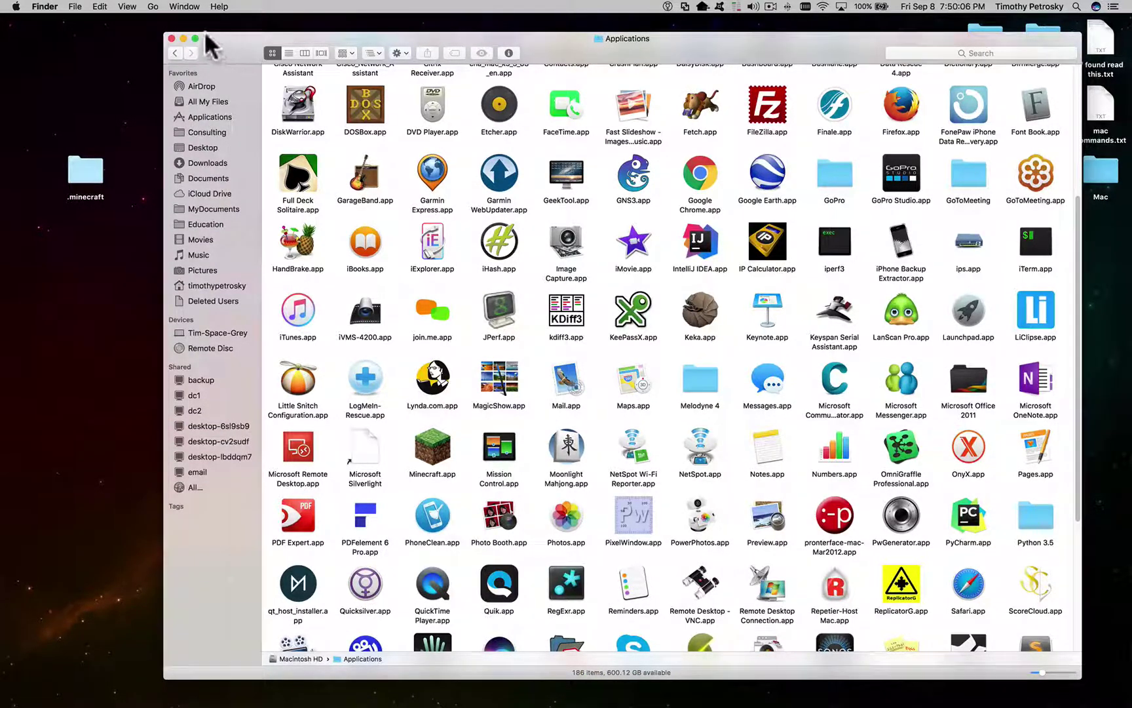
pyautogui.click(172, 38)
# Step: Open and close the Documents and Downloads stacks in the Dock, one after the other
pyautogui.moveTo(847, 704)
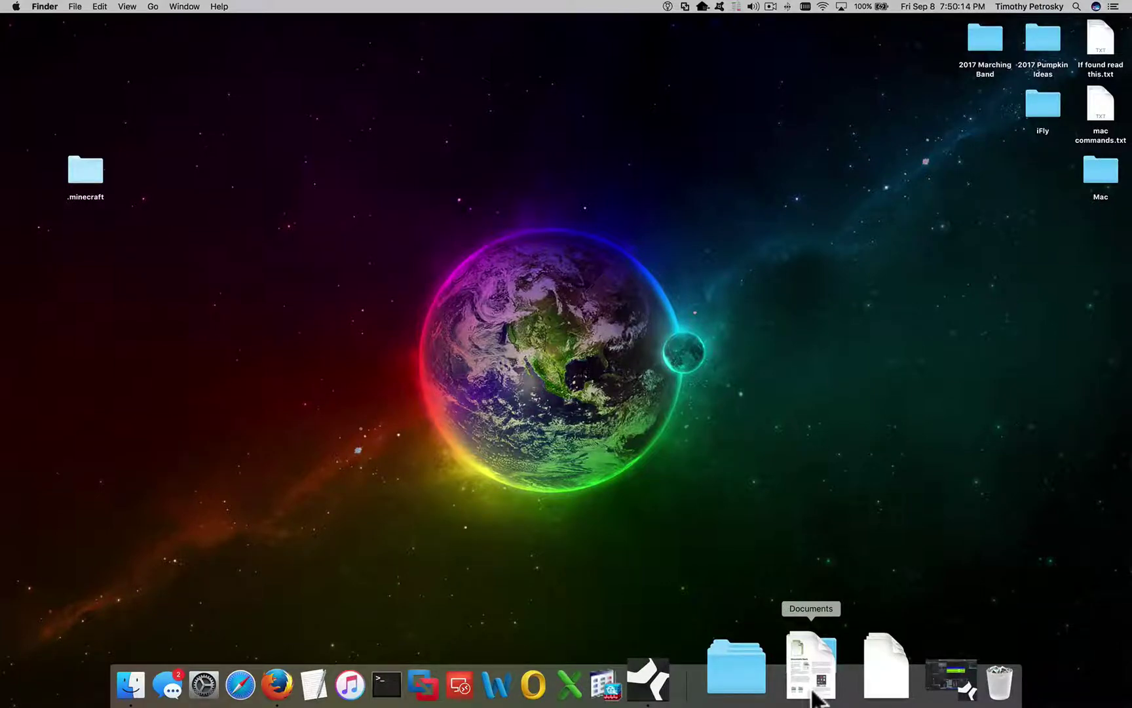
pyautogui.click(814, 694)
pyautogui.click(811, 693)
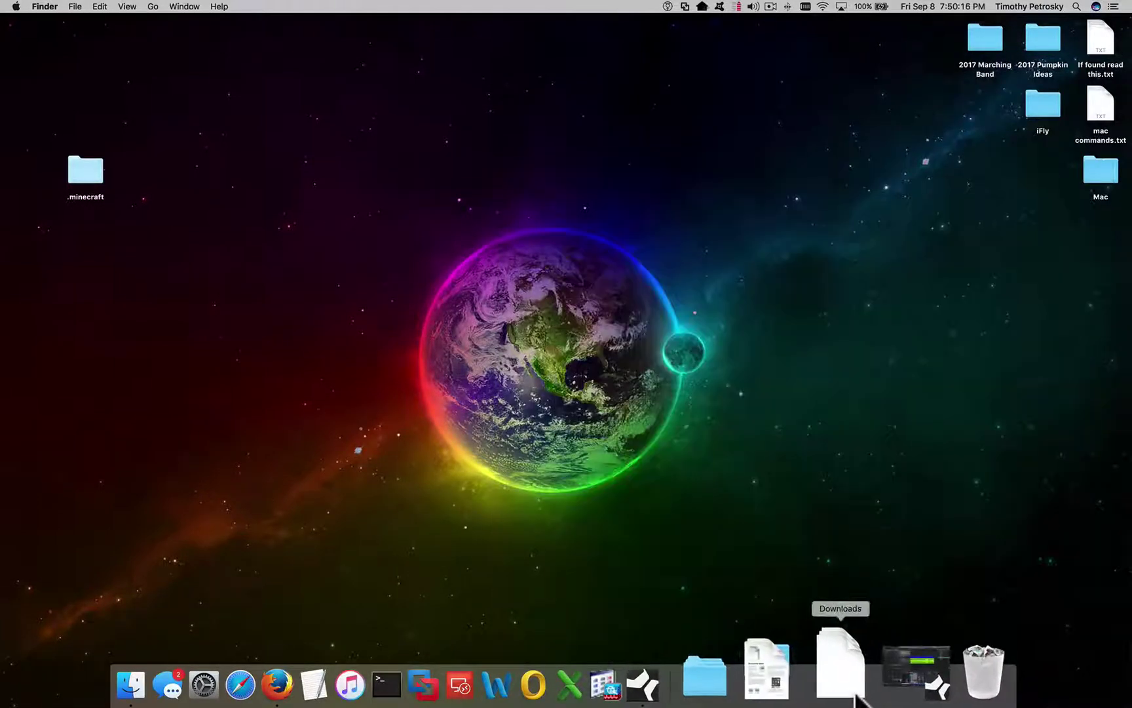
pyautogui.click(851, 695)
pyautogui.click(851, 691)
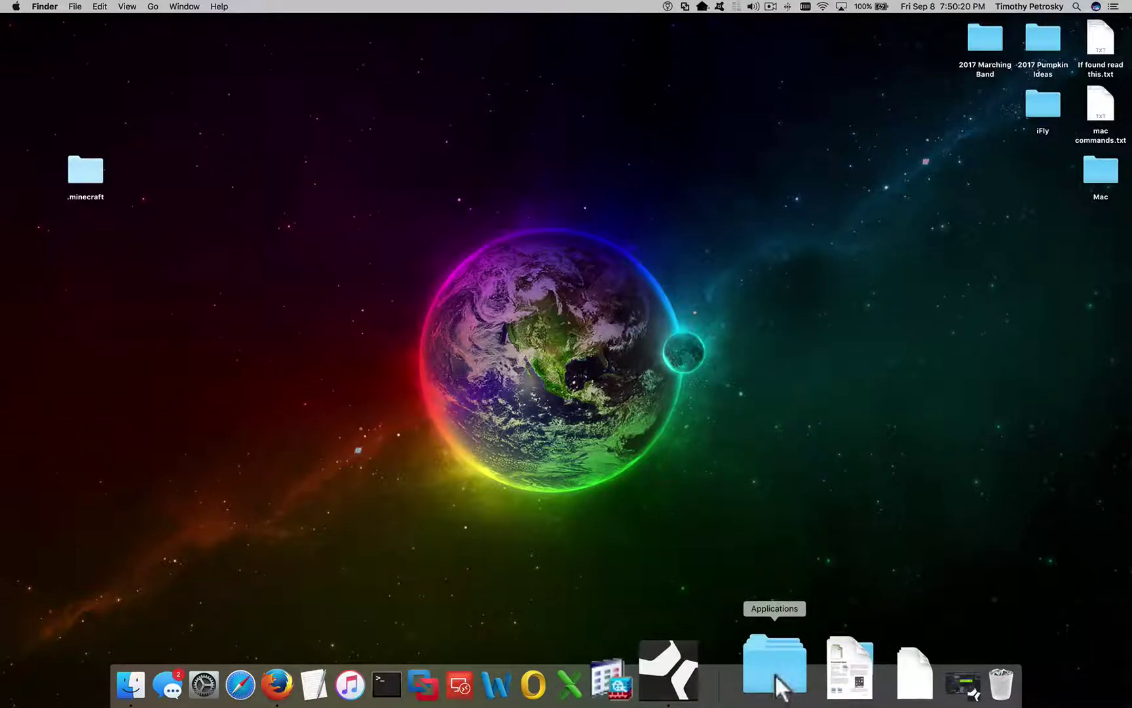
# Step: Browse the Applications stack in the Dock, look inside its Toast 10 Titanium folder, and return to the full stack
pyautogui.click(777, 680)
pyautogui.scroll(-10, 792, 444)
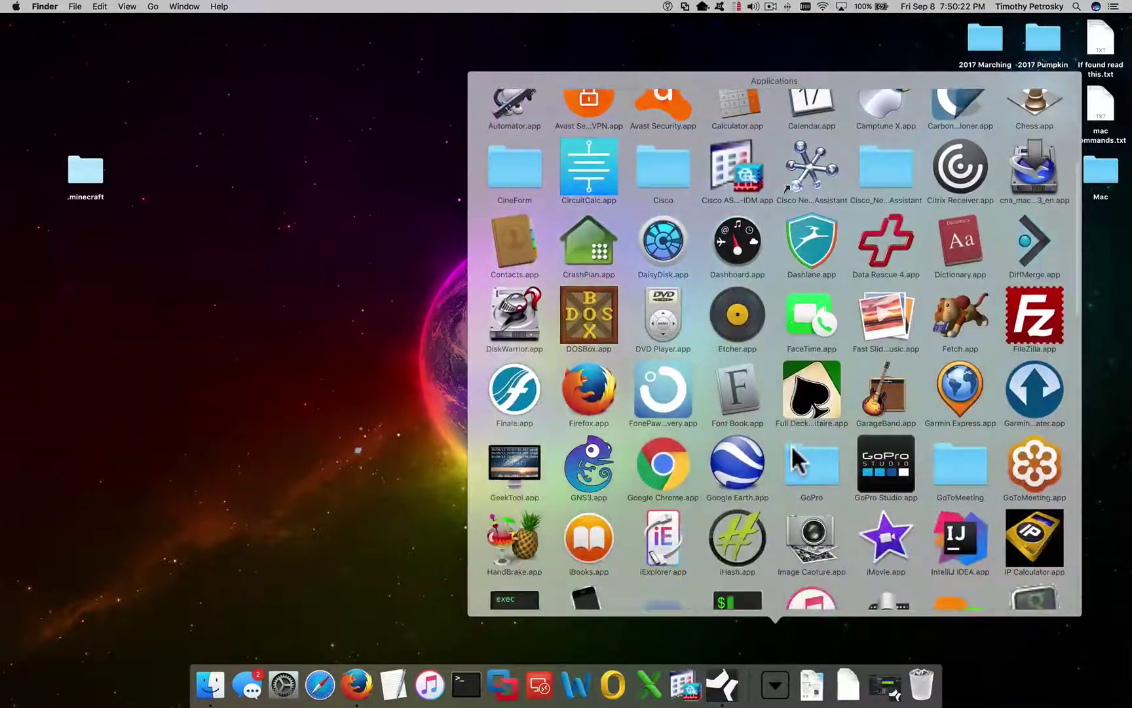
pyautogui.scroll(-10, 791, 445)
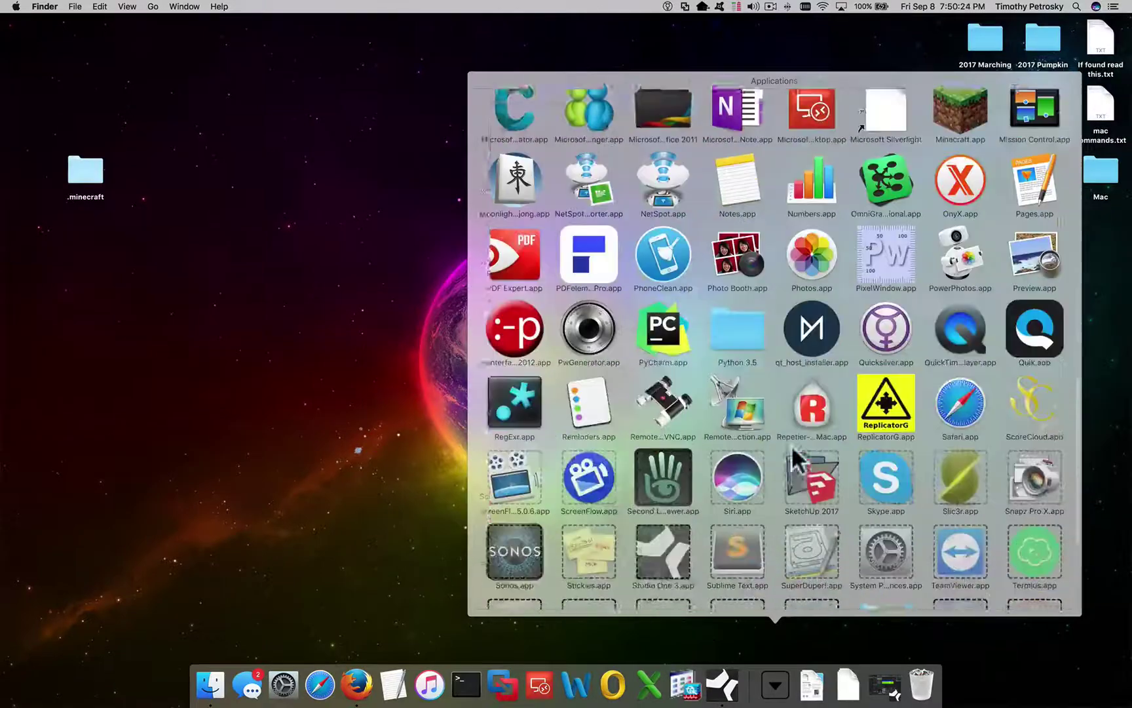
pyautogui.scroll(-5, 795, 458)
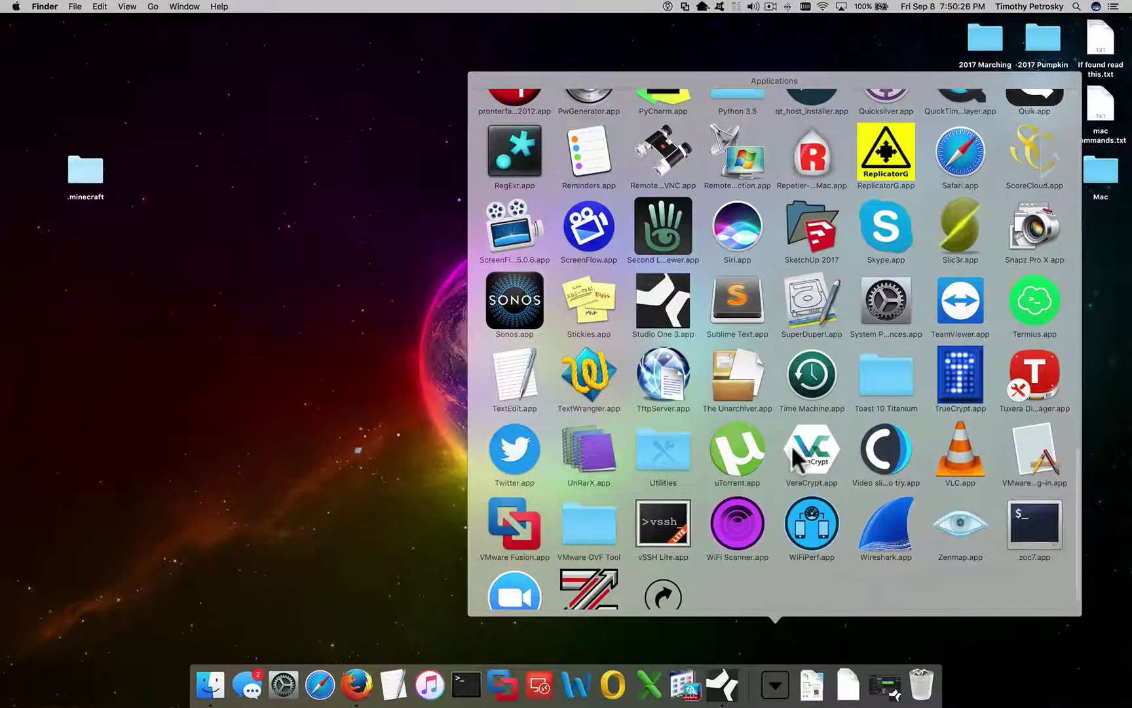
pyautogui.click(884, 383)
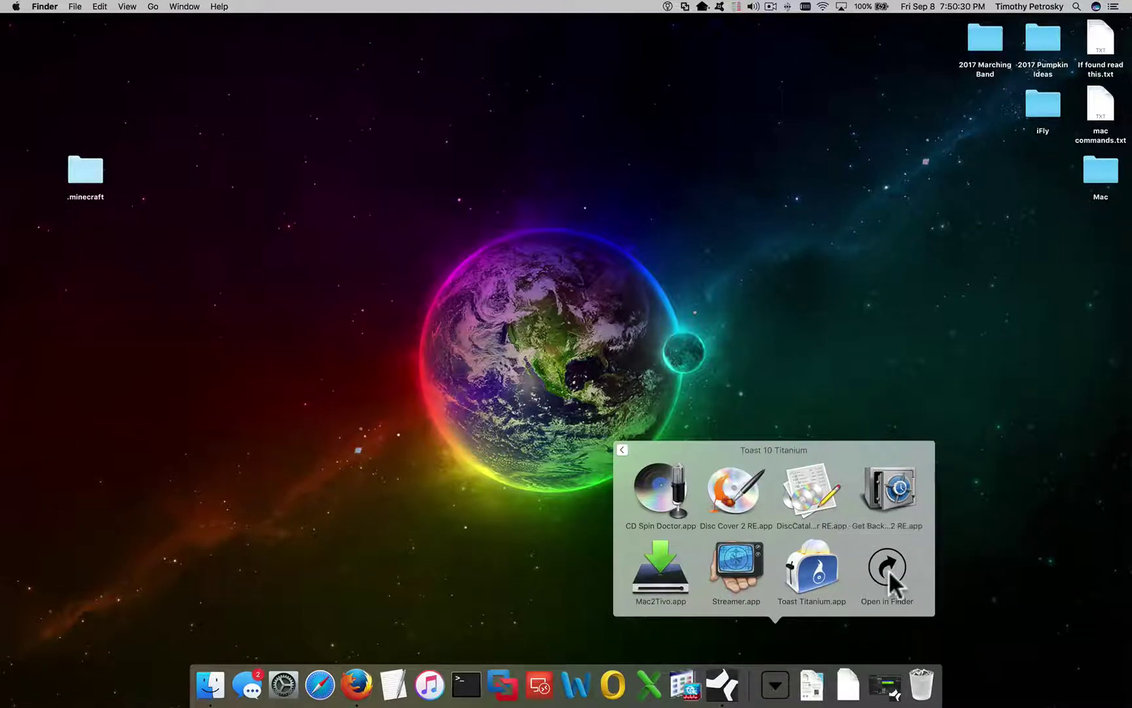
pyautogui.click(621, 449)
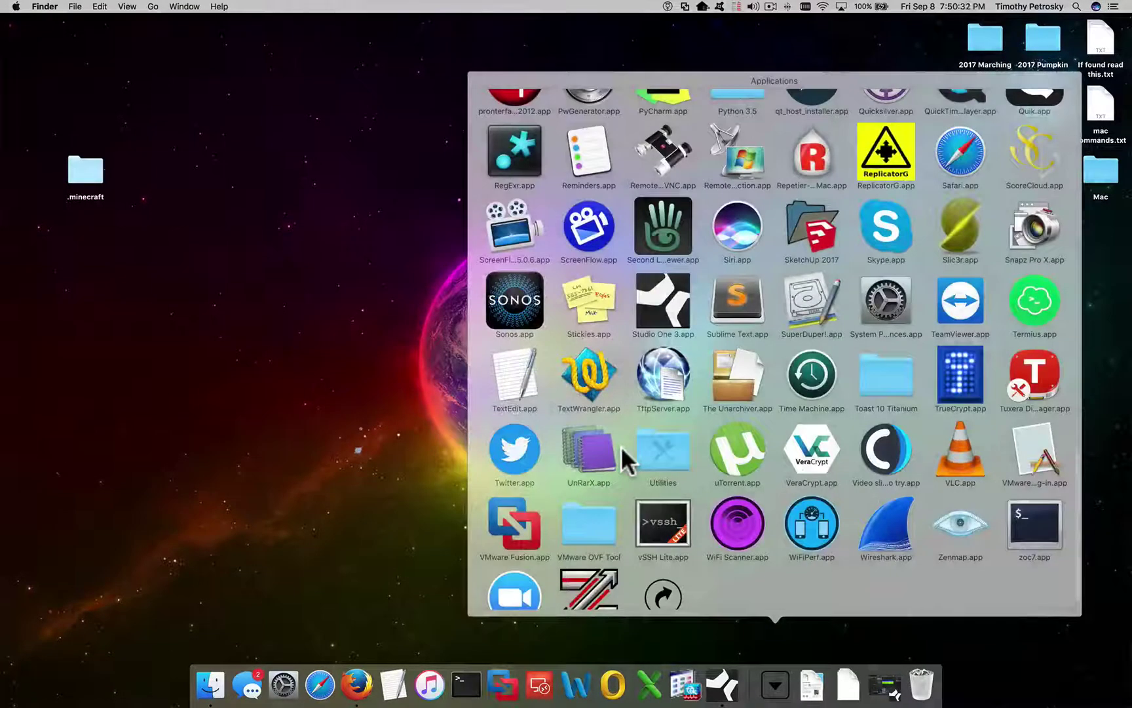
# Step: Open the Applications stack's folder in a Finder window, and close that window again
pyautogui.scroll(-2, 769, 581)
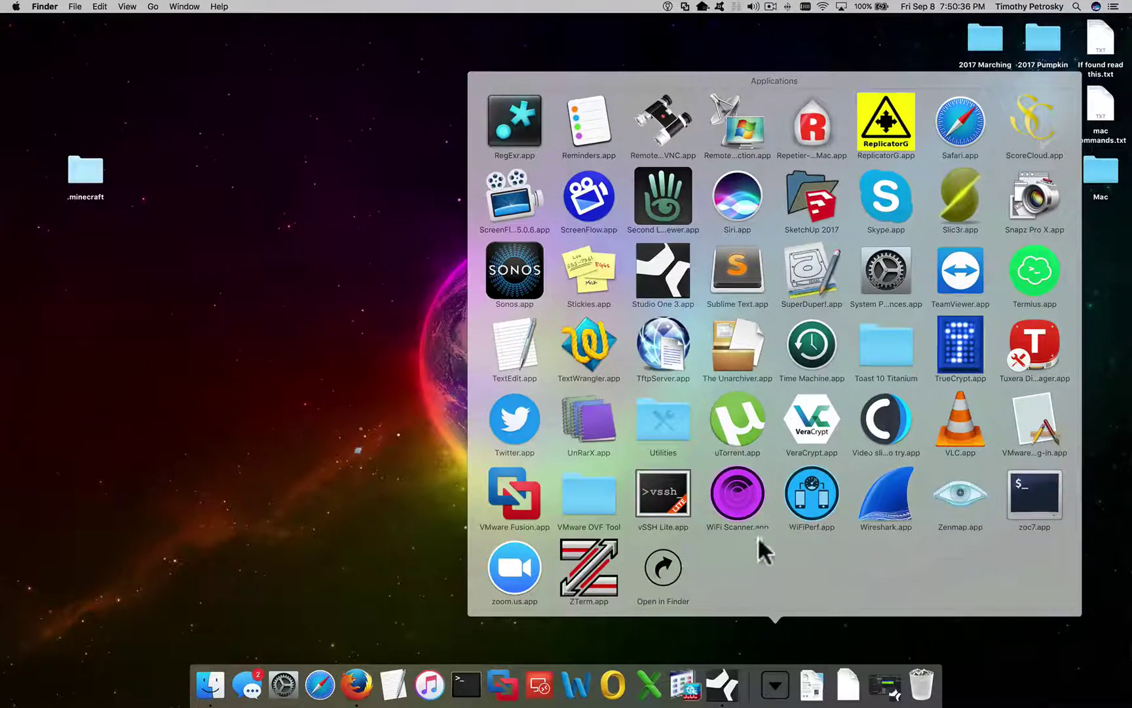
pyautogui.click(657, 571)
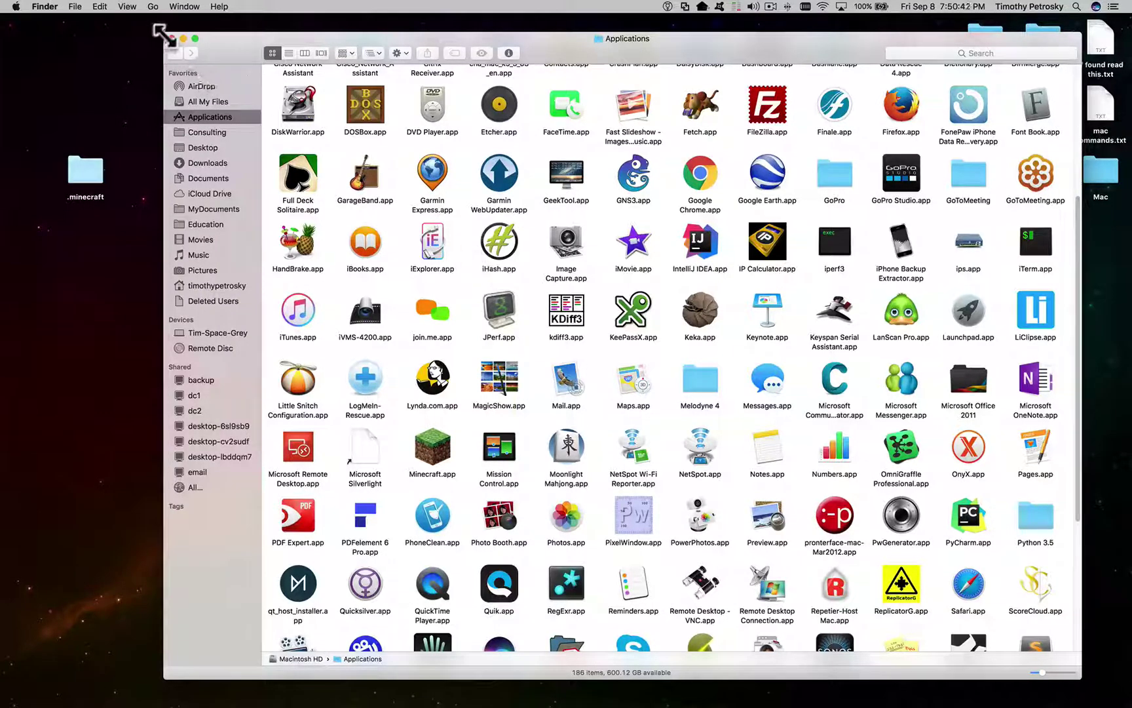
pyautogui.click(171, 38)
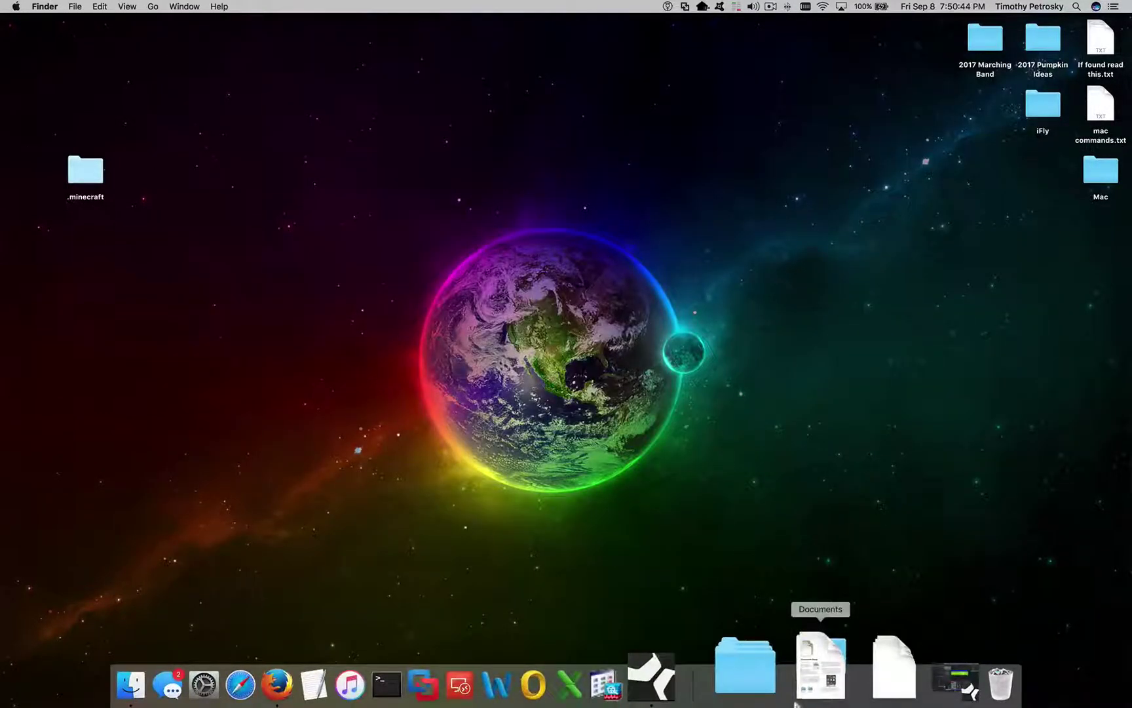
# Step: Open the Applications folder in a Finder window from its Dock stack and reposition the window on the desktop
pyautogui.click(775, 669)
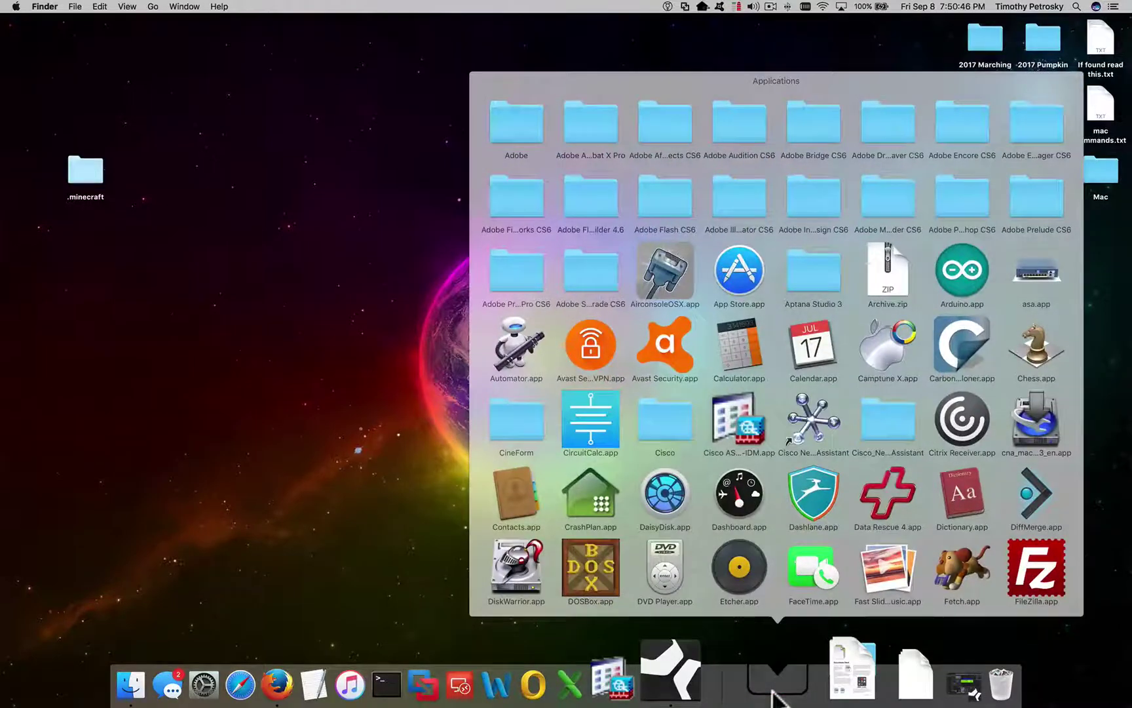
pyautogui.scroll(-5, 787, 392)
pyautogui.scroll(-10, 788, 394)
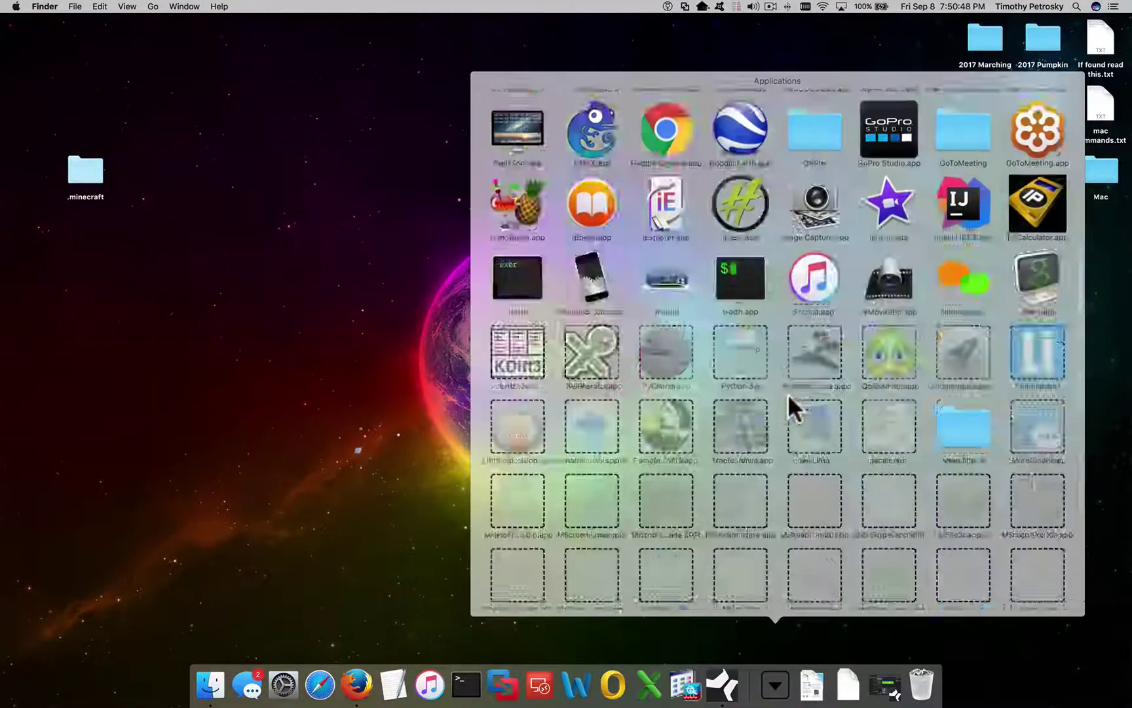
pyautogui.click(667, 567)
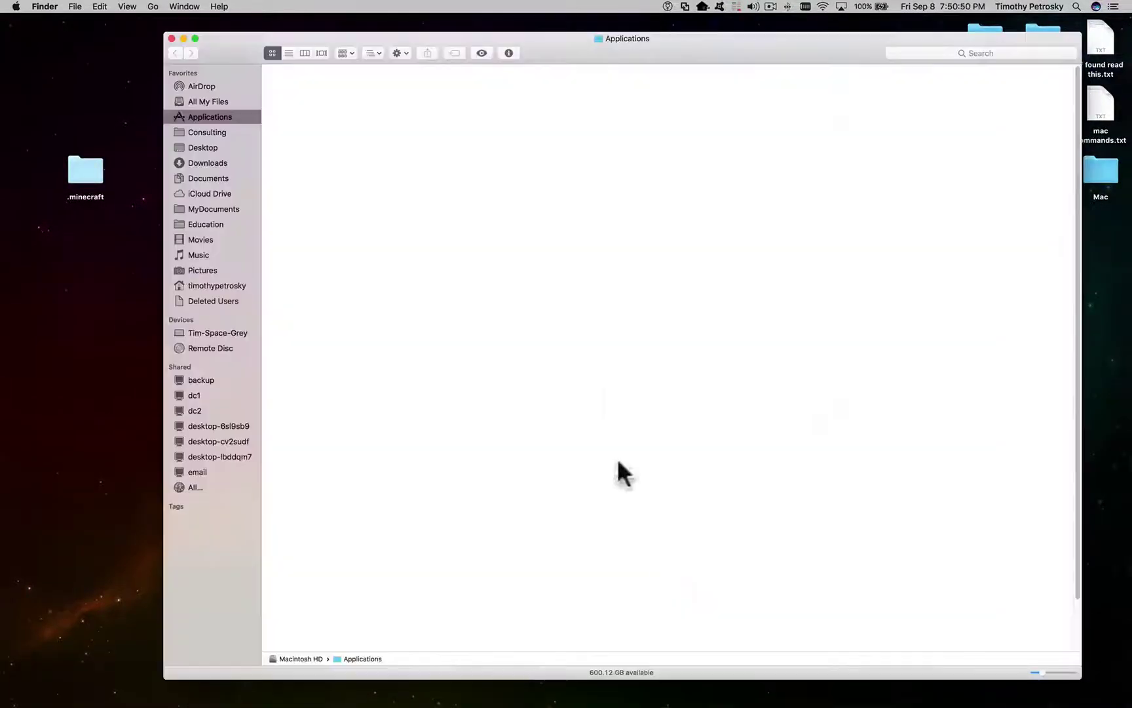
pyautogui.moveTo(624, 52); pyautogui.dragTo(593, 45)
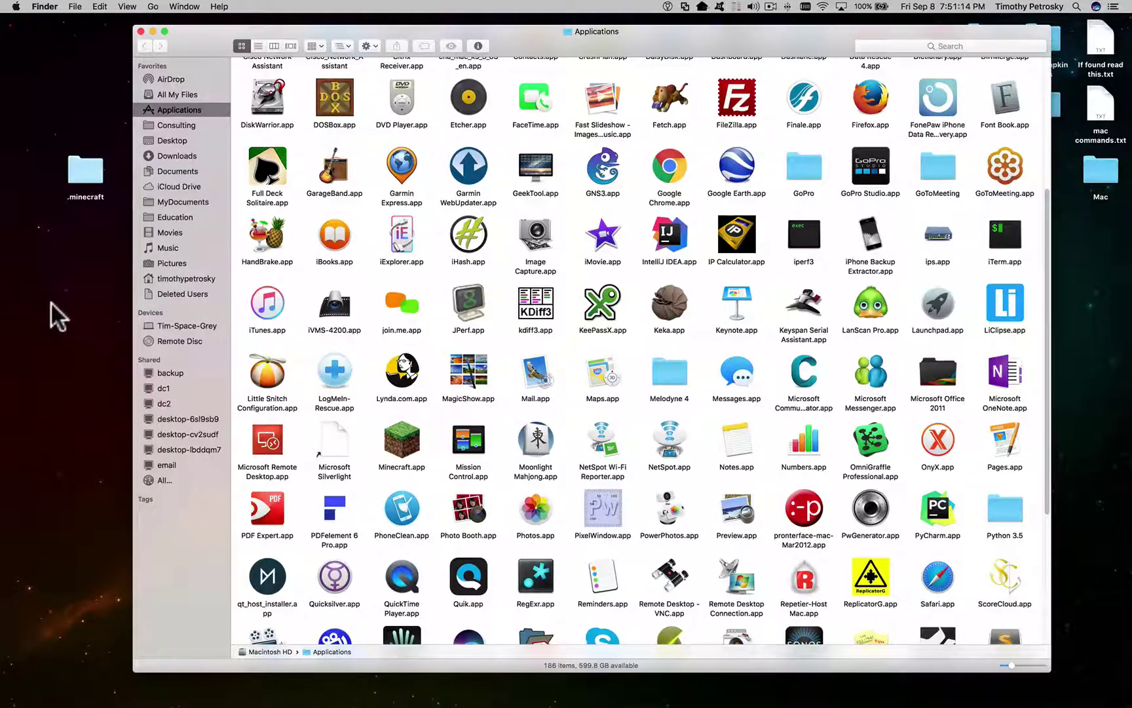
# Step: Launch GeekTool from the Applications folder and allow it any network connection forever
pyautogui.click(552, 181)
pyautogui.doubleClick(550, 176)
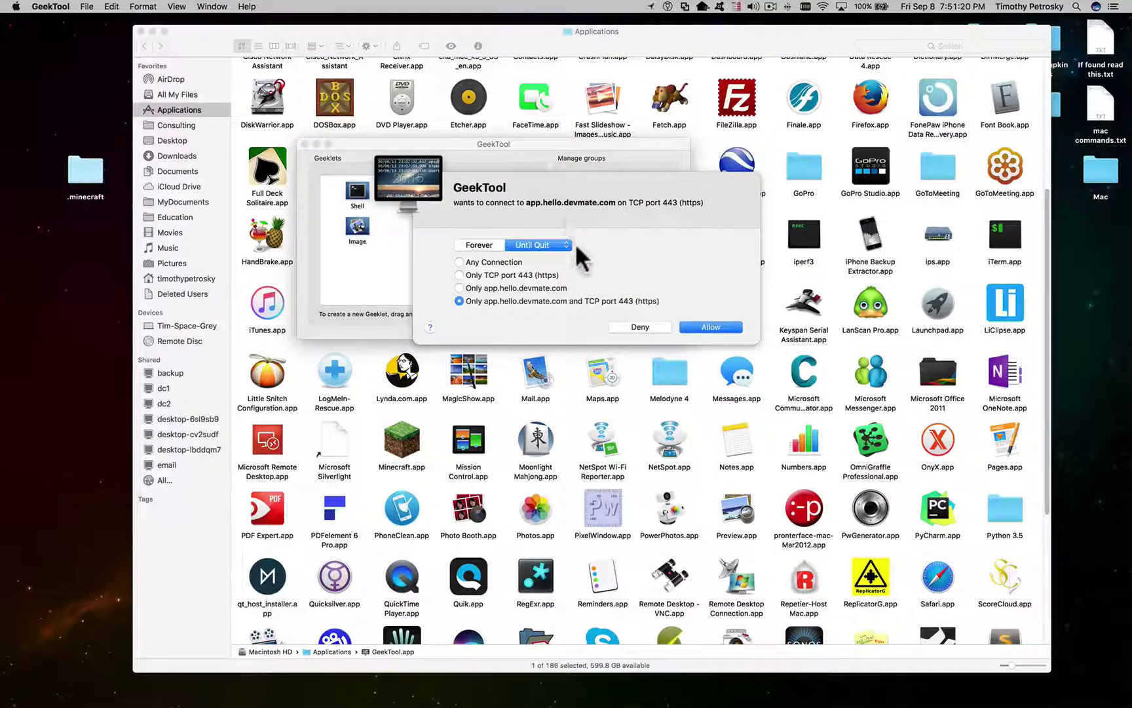
pyautogui.click(491, 246)
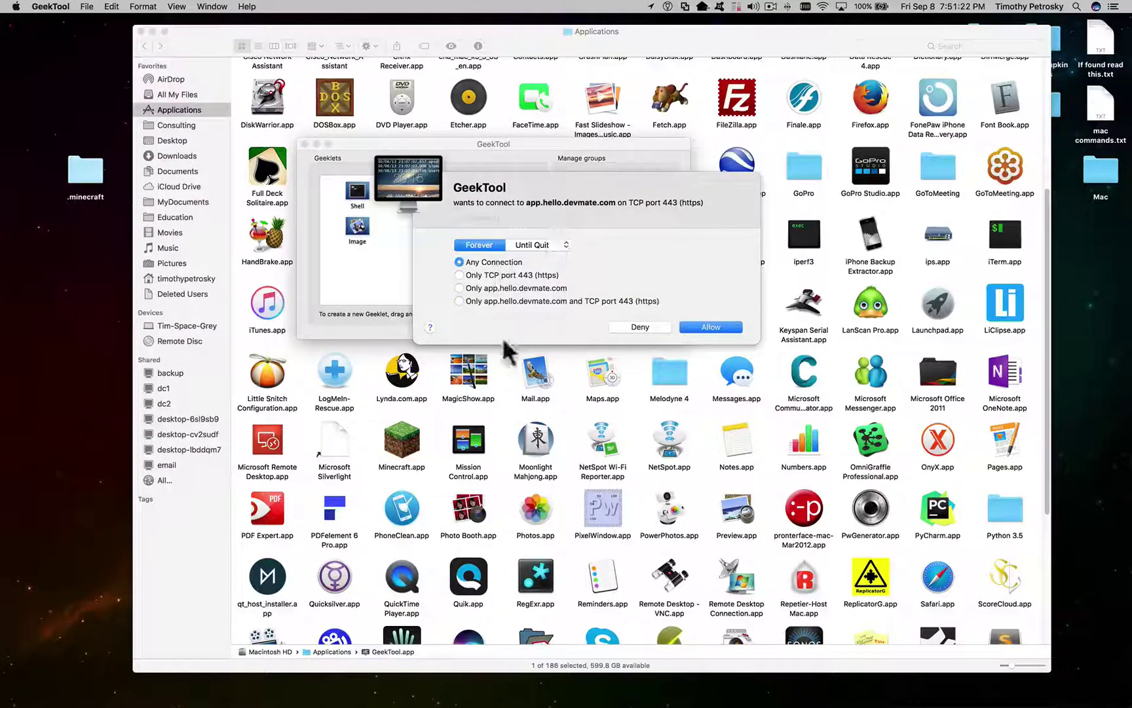
pyautogui.click(462, 265)
pyautogui.click(711, 327)
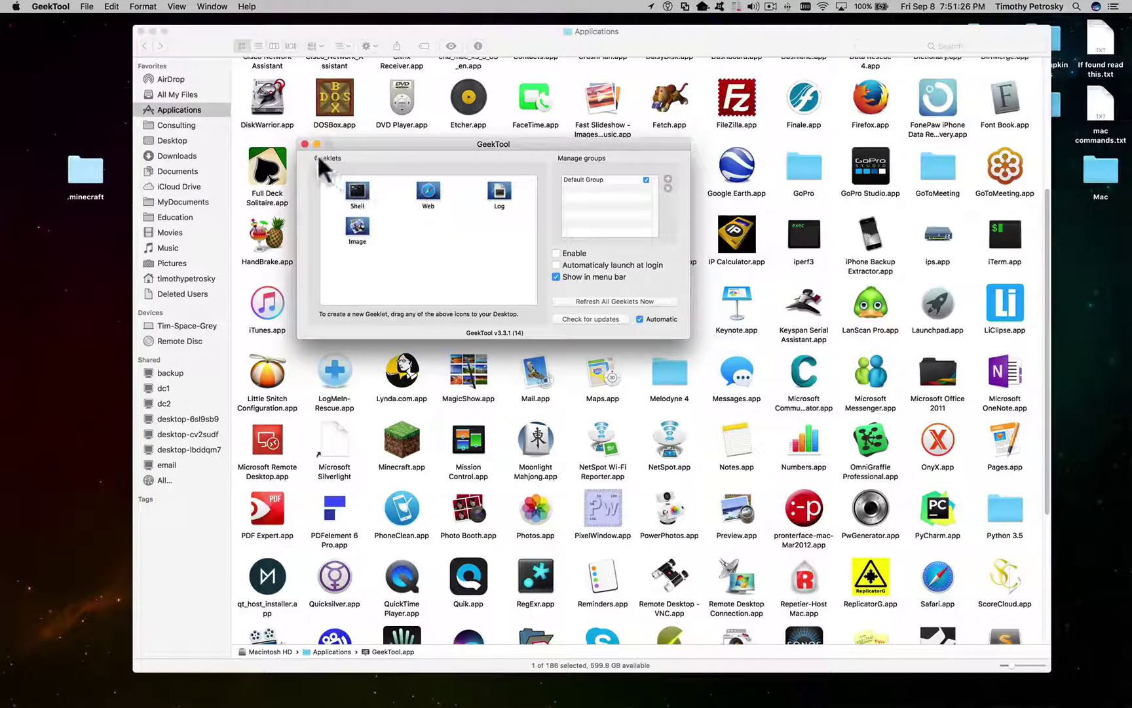
# Step: Move the GeekTool window off its initial spot and quit GeekTool
pyautogui.moveTo(360, 142); pyautogui.dragTo(422, 165)
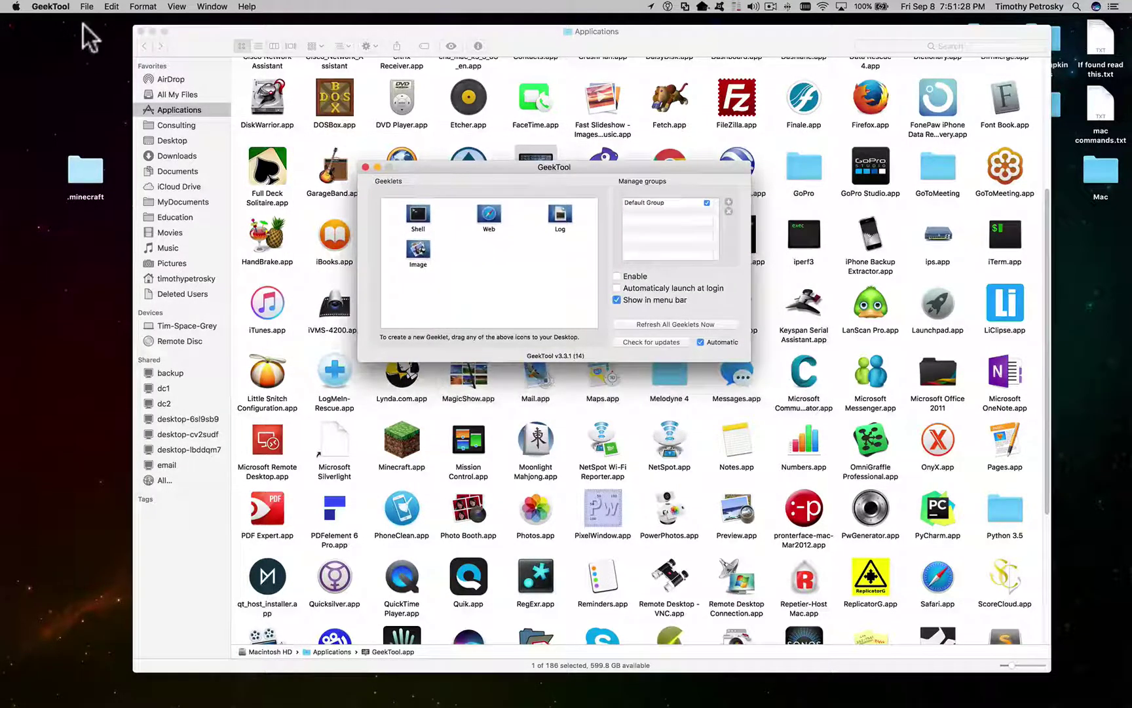
pyautogui.click(52, 6)
pyautogui.click(111, 129)
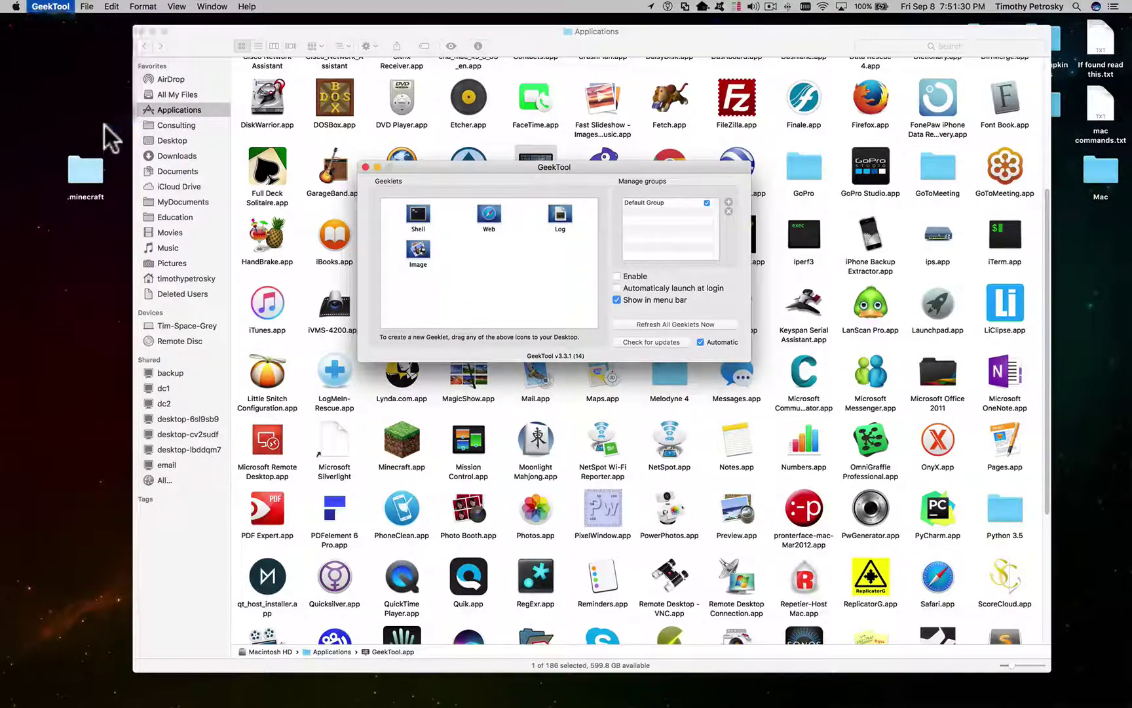
# Step: Show the package contents of GeekTool.app in the Applications folder
pyautogui.rightClick(536, 188)
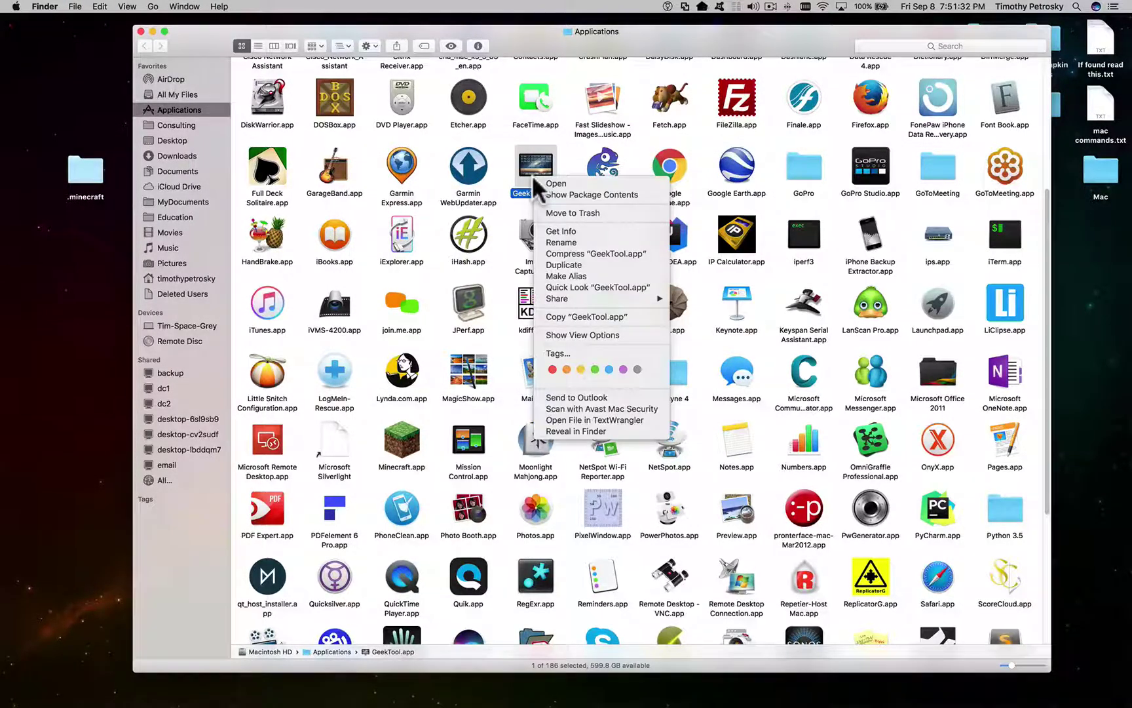
pyautogui.click(515, 186)
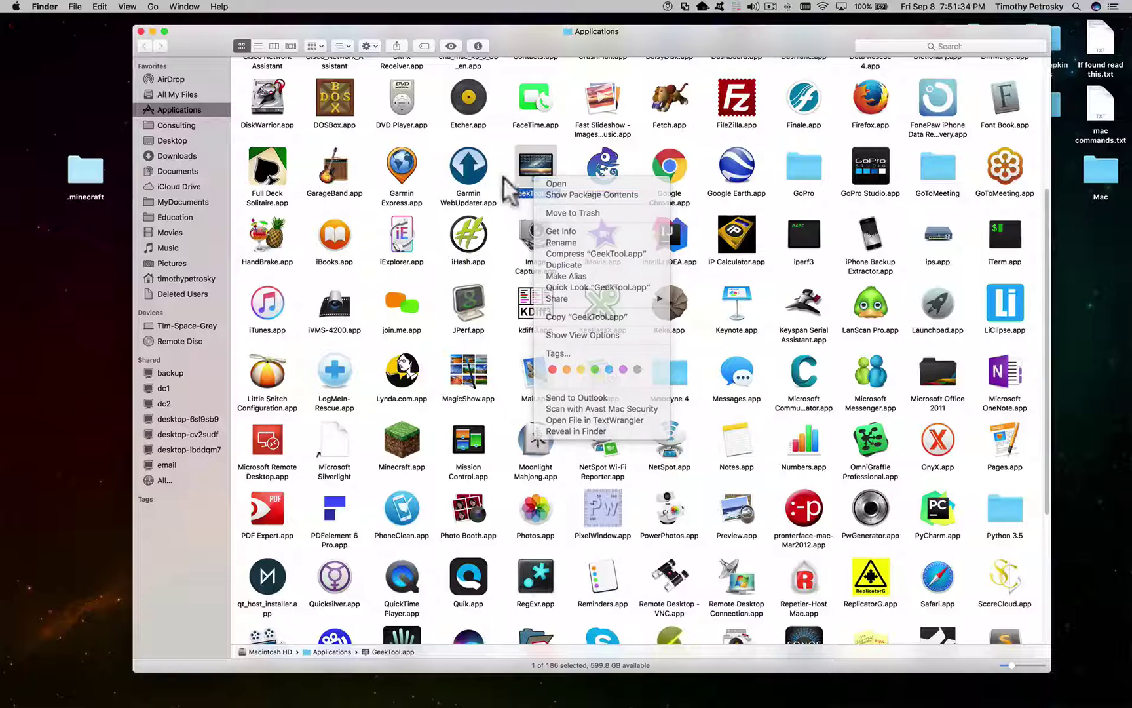
pyautogui.rightClick(541, 170)
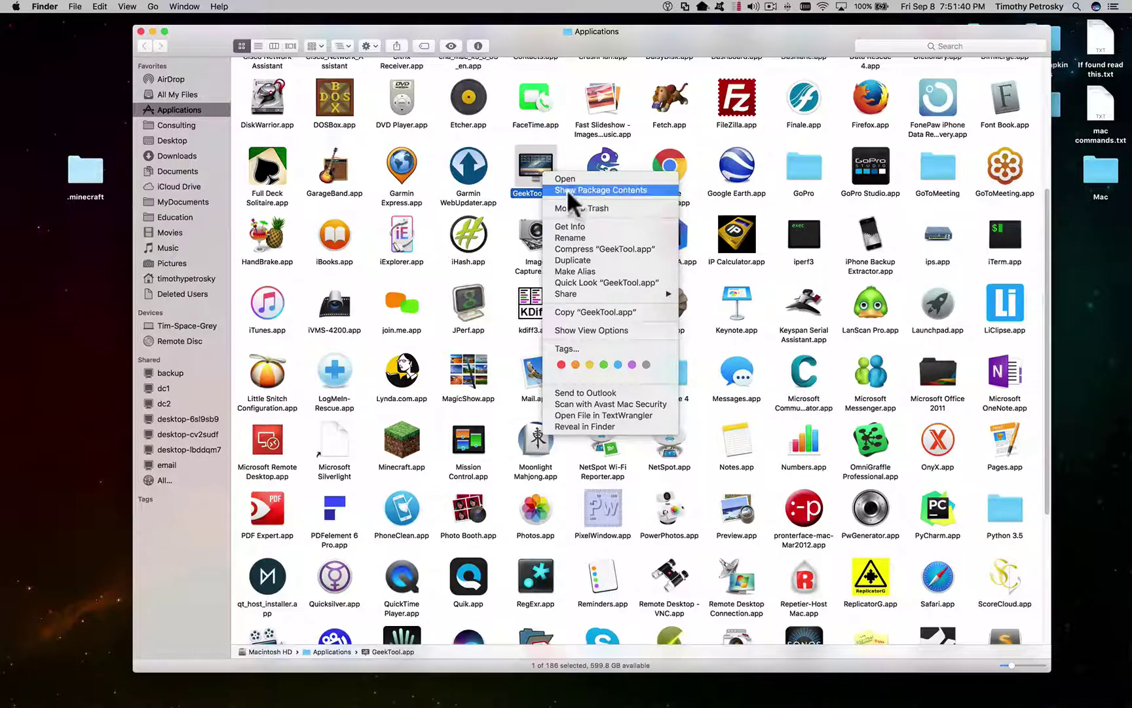
pyautogui.click(592, 190)
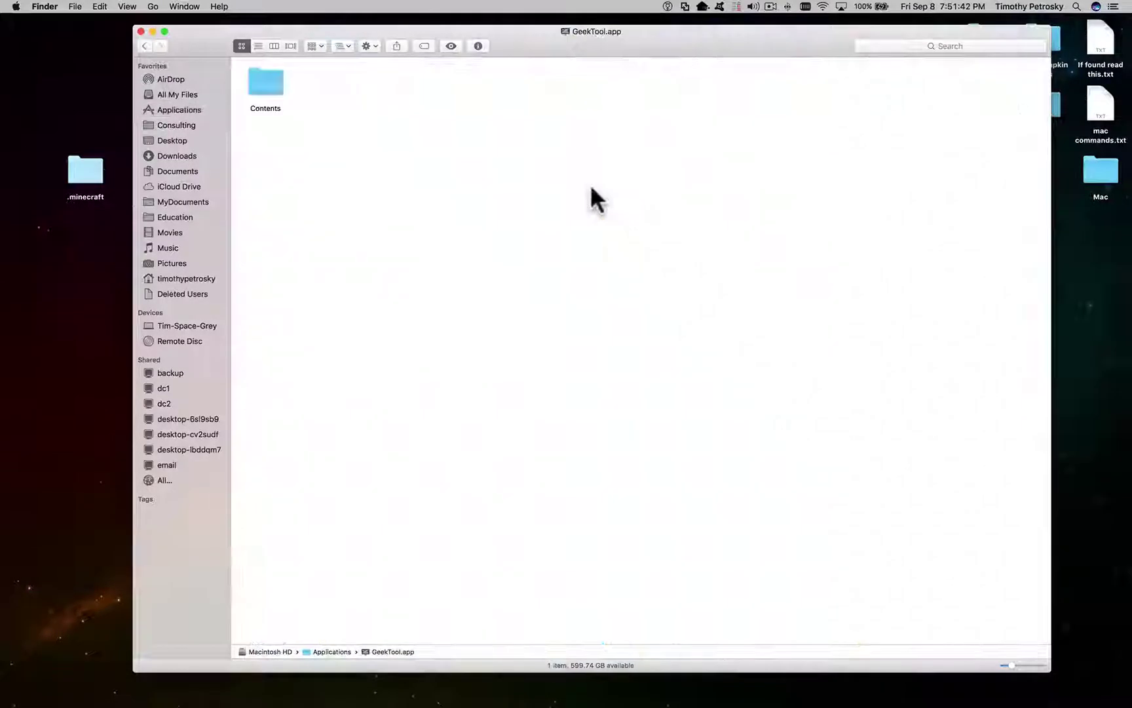
# Step: Look through the package's Contents folder, including its MacOS and Frameworks subfolders, and return to the Applications folder
pyautogui.doubleClick(271, 82)
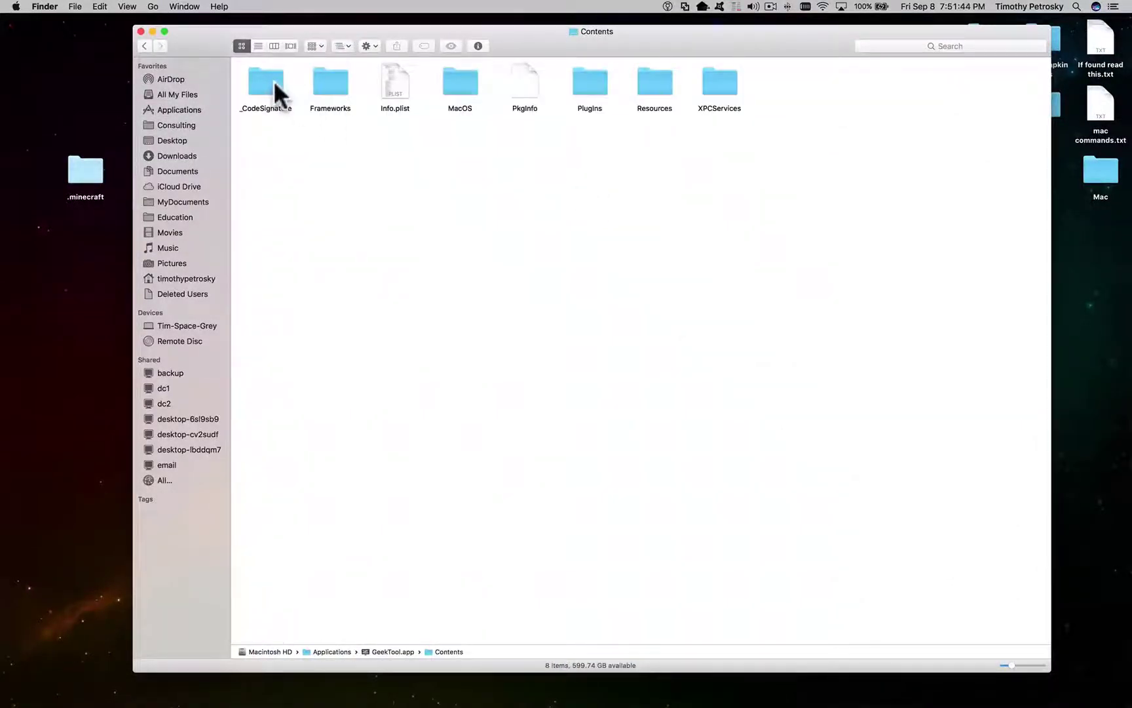
pyautogui.doubleClick(463, 90)
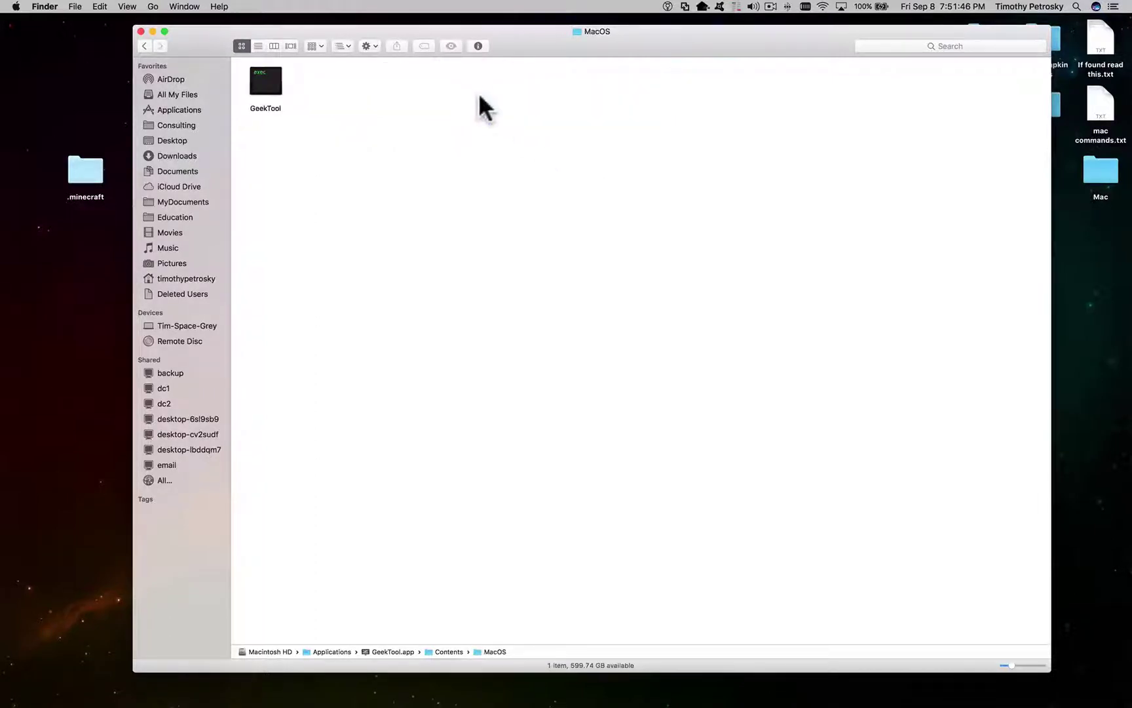
pyautogui.click(143, 45)
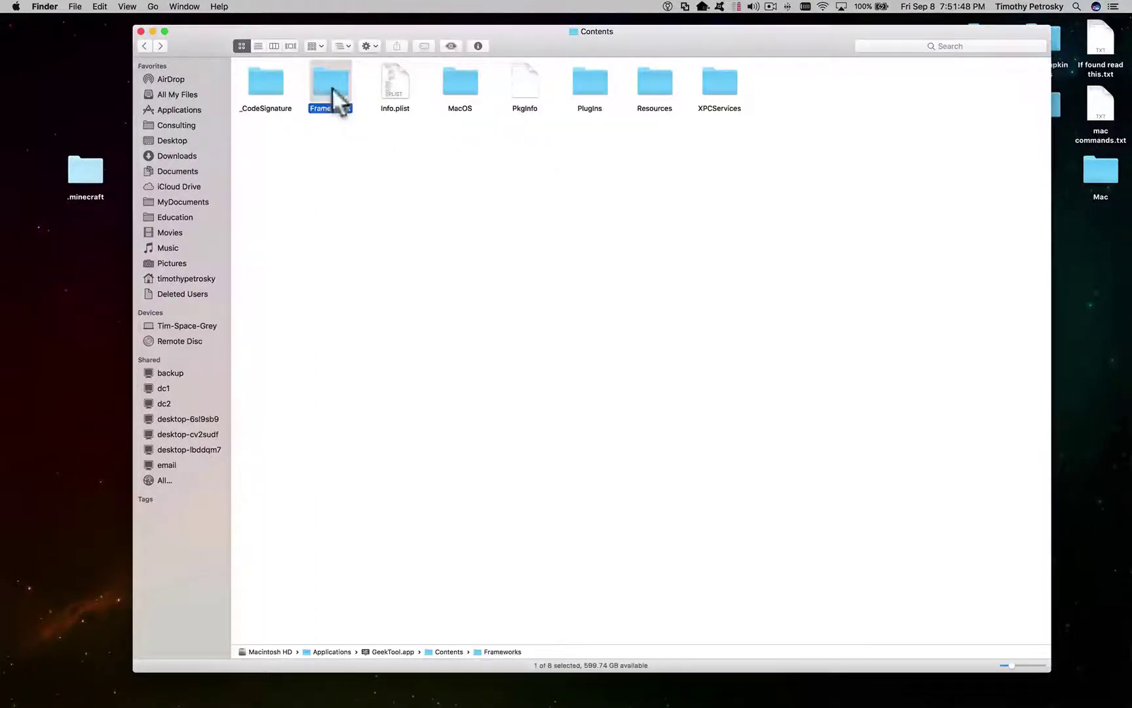
pyautogui.doubleClick(332, 85)
pyautogui.click(146, 47)
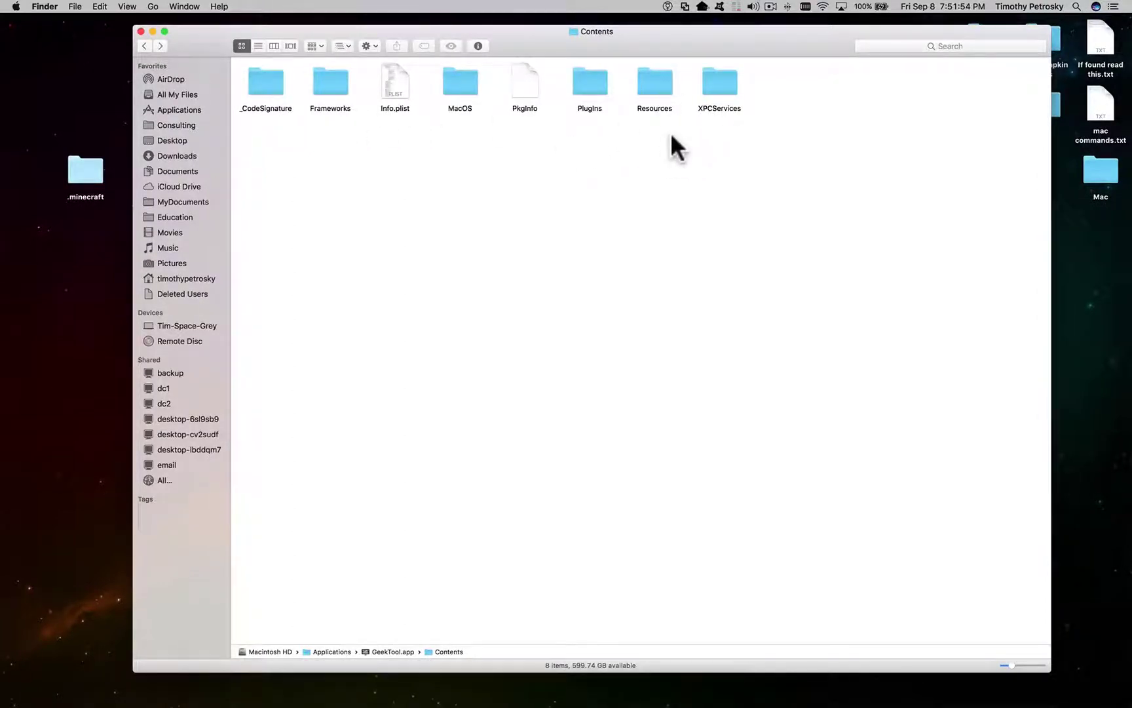
pyautogui.click(142, 46)
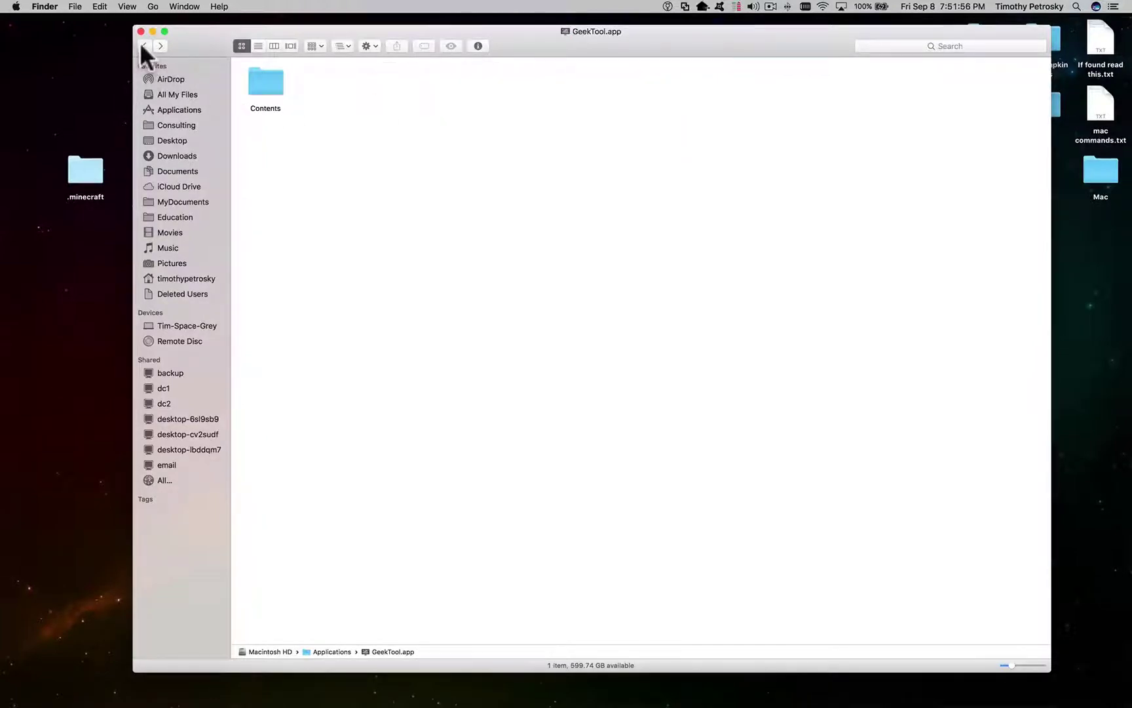
pyautogui.click(142, 46)
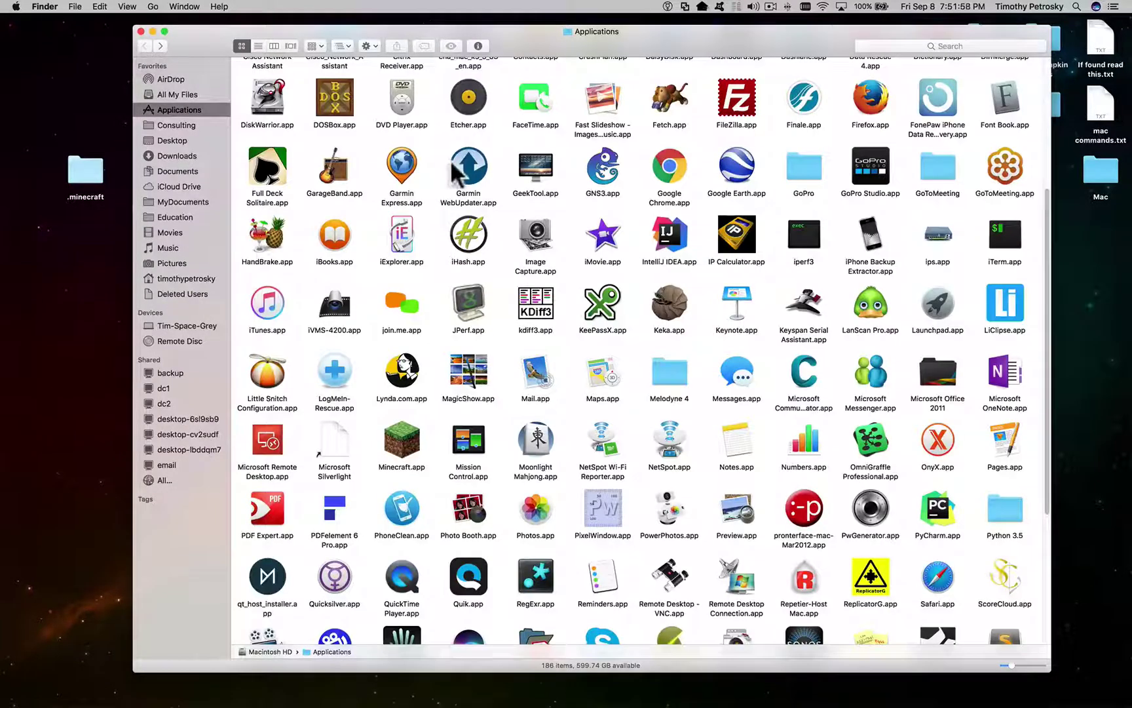
# Step: Launch iHash from Applications, generate the SHA256 hash of the desktop file mac commands.txt, and dismiss the result
pyautogui.click(532, 169)
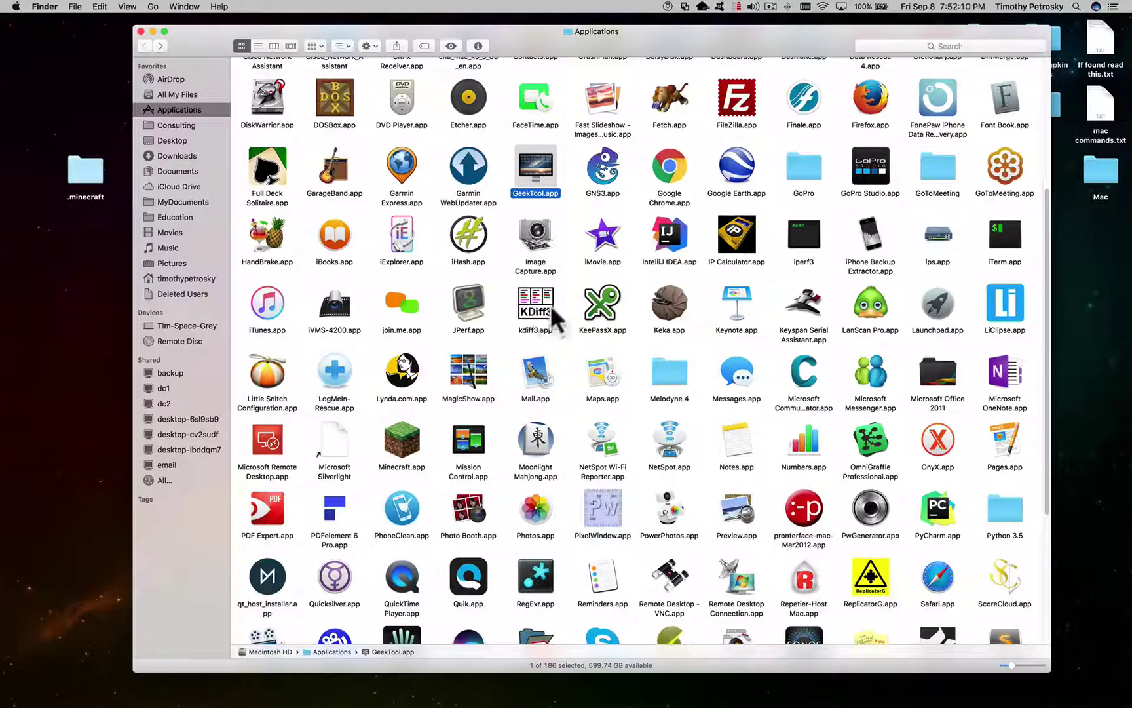
pyautogui.click(484, 275)
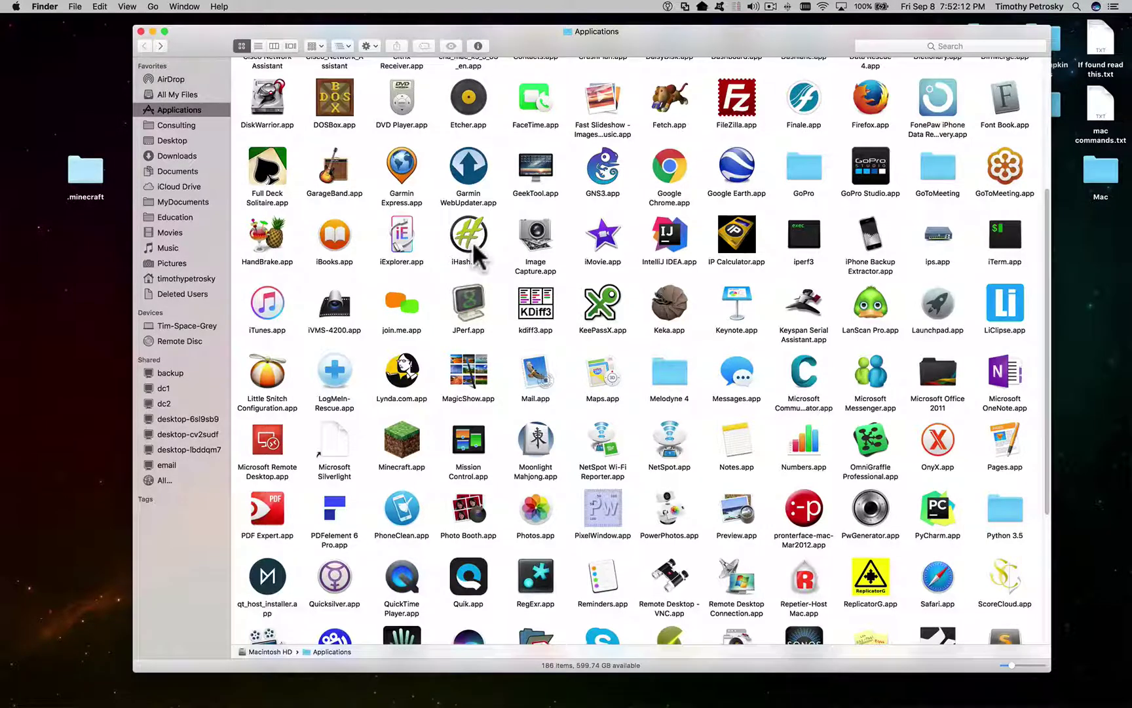
pyautogui.doubleClick(473, 239)
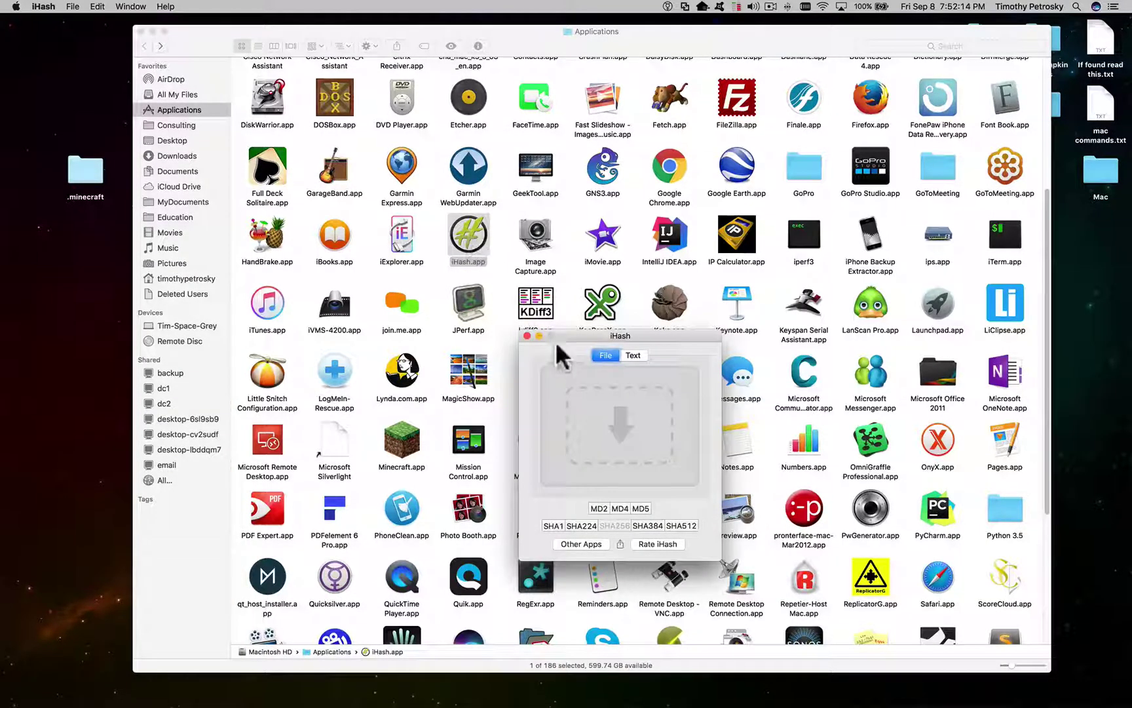
pyautogui.moveTo(544, 334); pyautogui.dragTo(902, 75)
pyautogui.moveTo(1101, 104); pyautogui.dragTo(1028, 158)
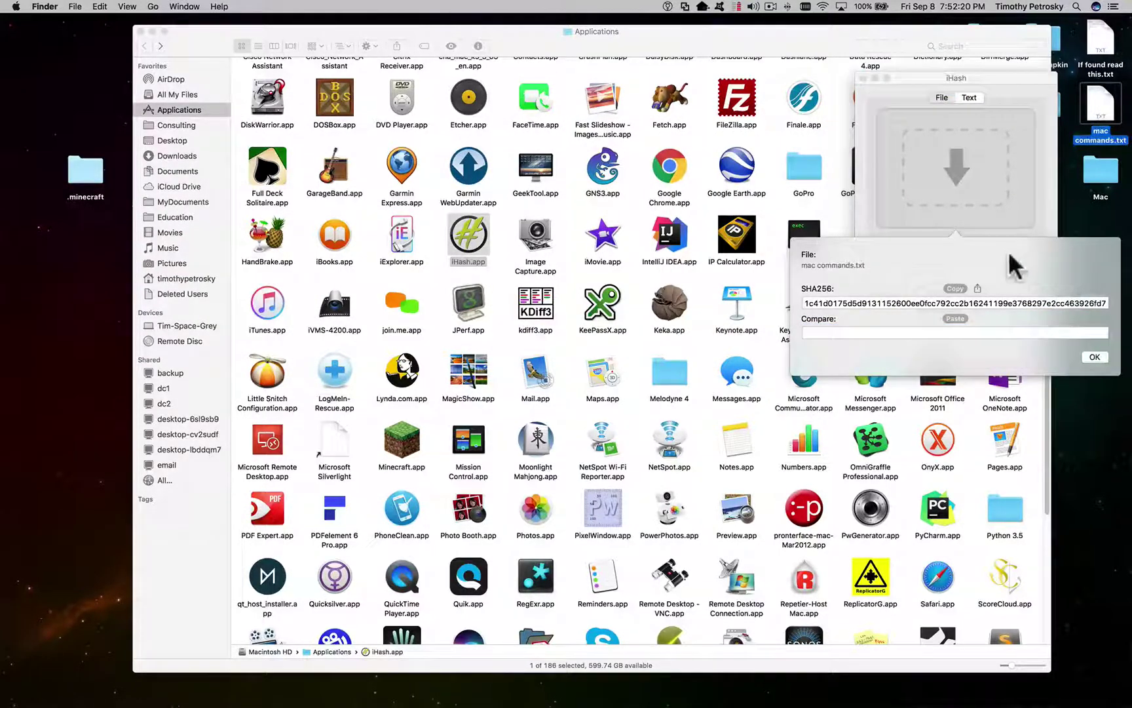
pyautogui.click(1086, 357)
pyautogui.click(1092, 357)
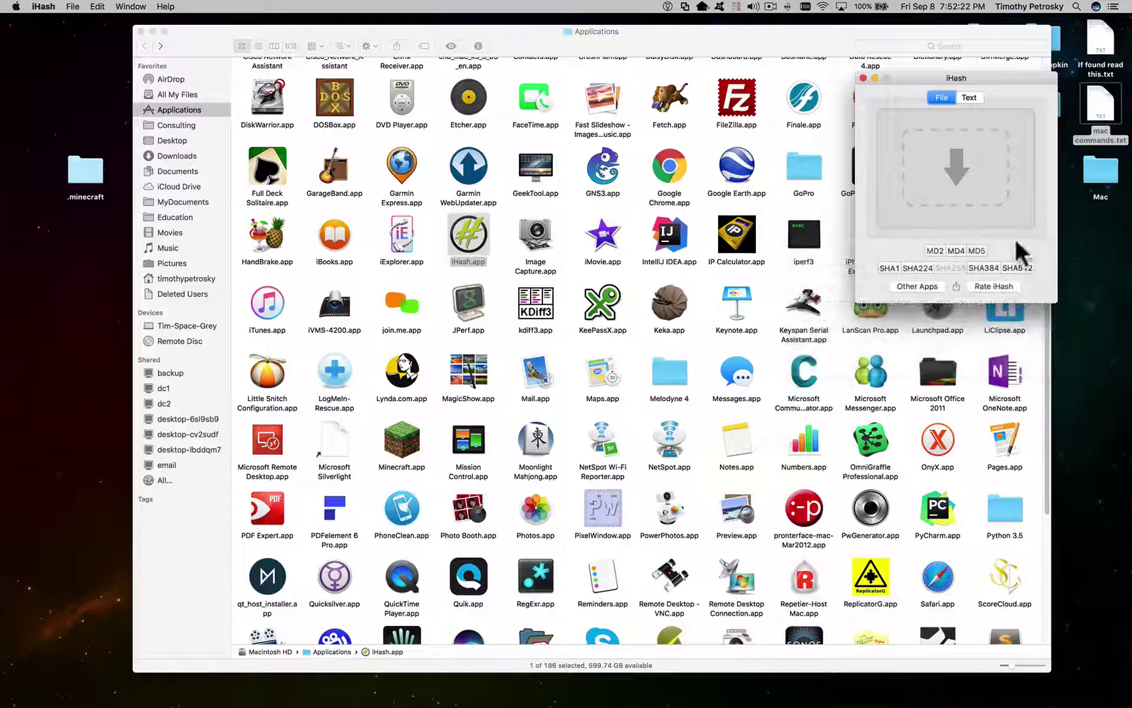
# Step: Move the iHash window away from the desktop files and quit iHash
pyautogui.moveTo(986, 72); pyautogui.dragTo(758, 156)
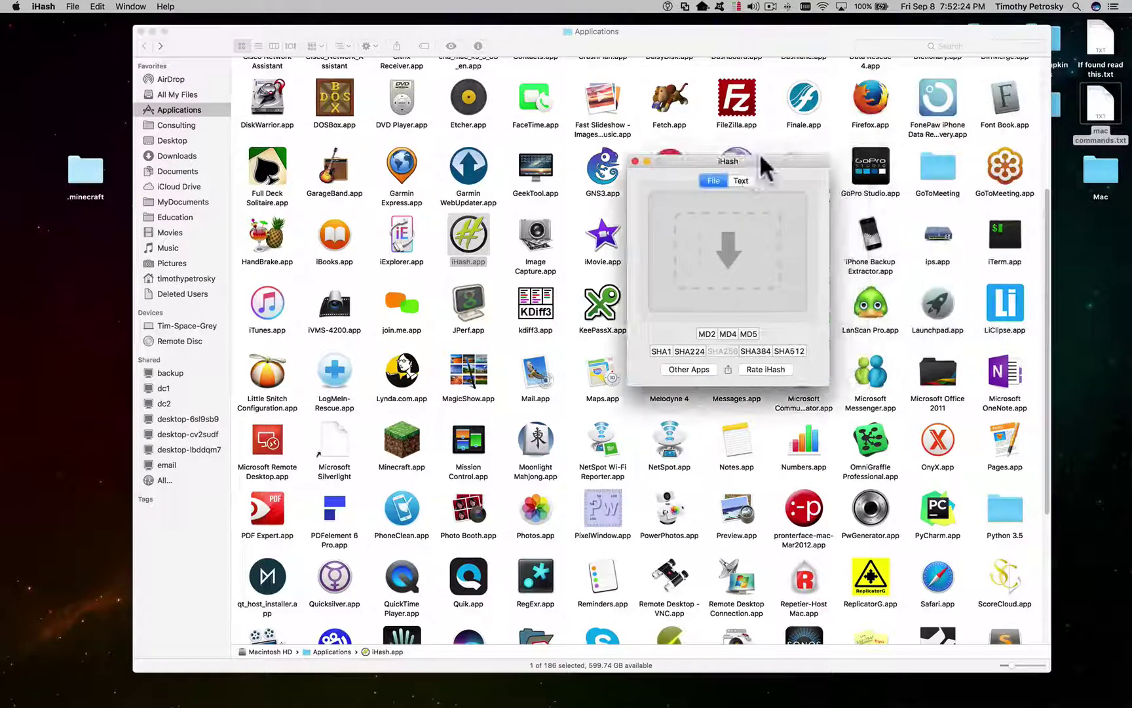
pyautogui.click(46, 6)
pyautogui.click(66, 116)
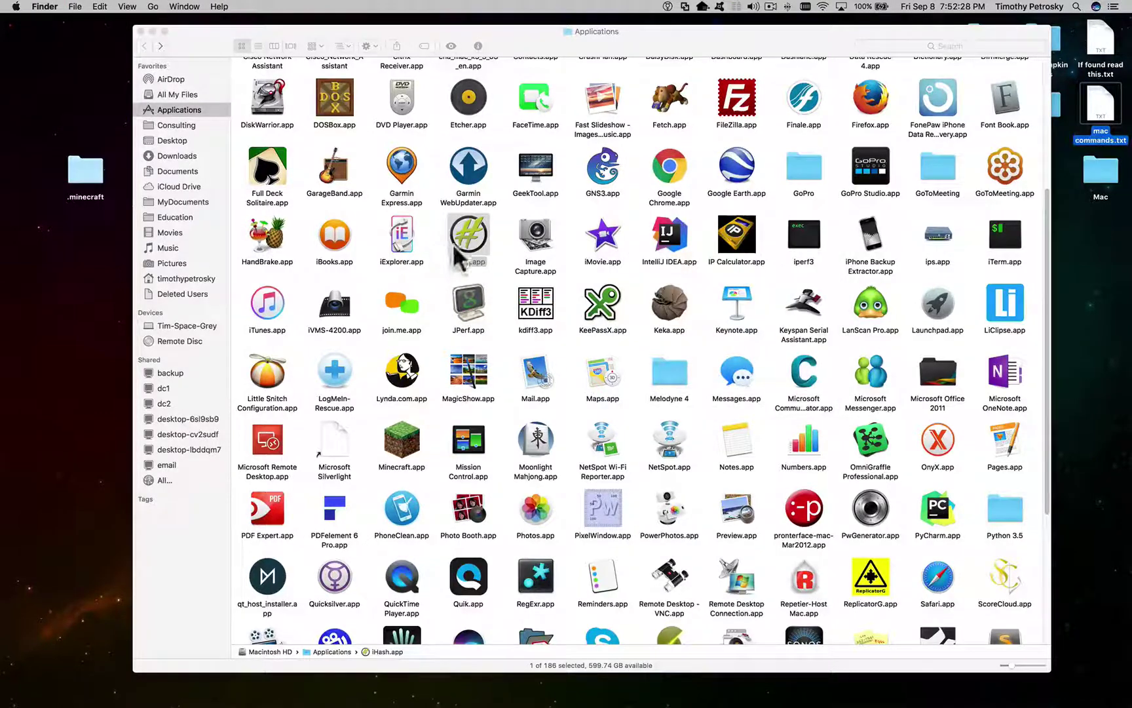
# Step: Browse the installed programs in the Applications folder and open its Utilities subfolder
pyautogui.scroll(-5, 478, 247)
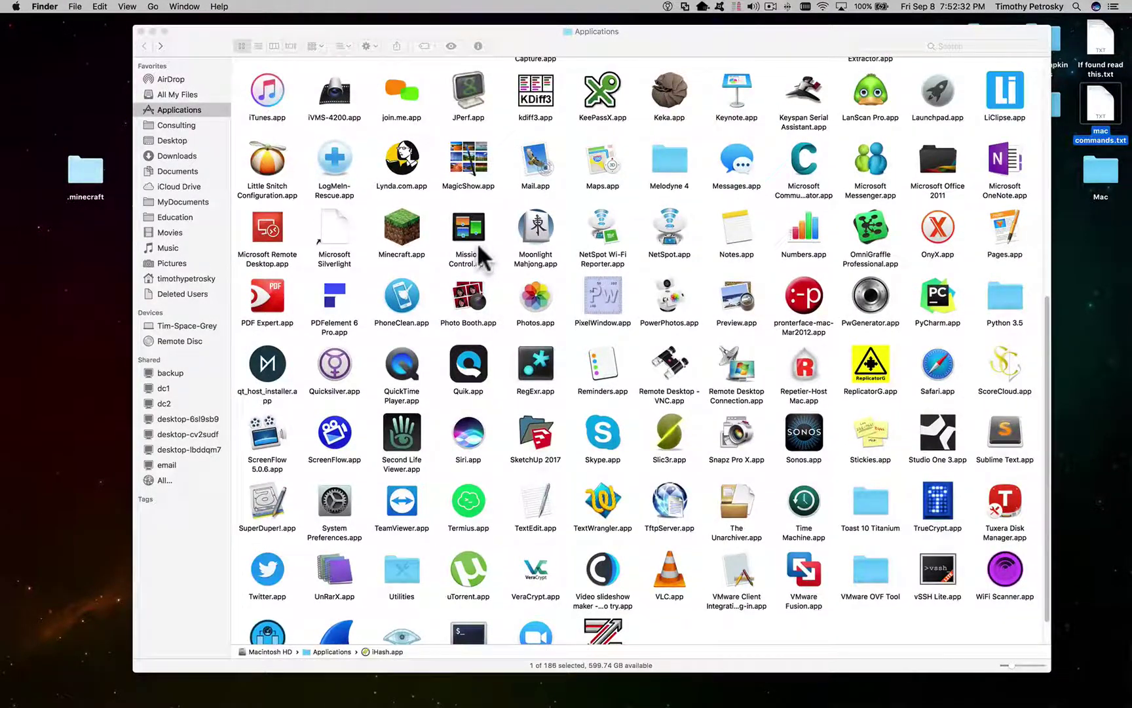
pyautogui.scroll(10, 477, 243)
pyautogui.moveTo(641, 705)
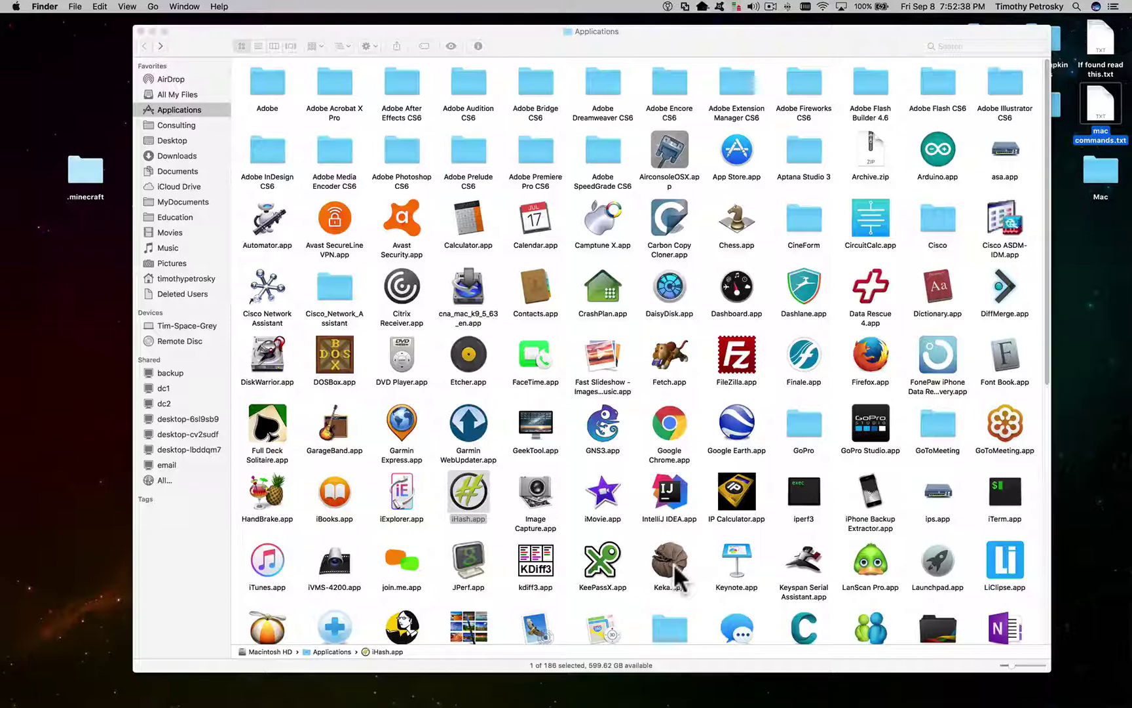
pyautogui.scroll(-2, 804, 544)
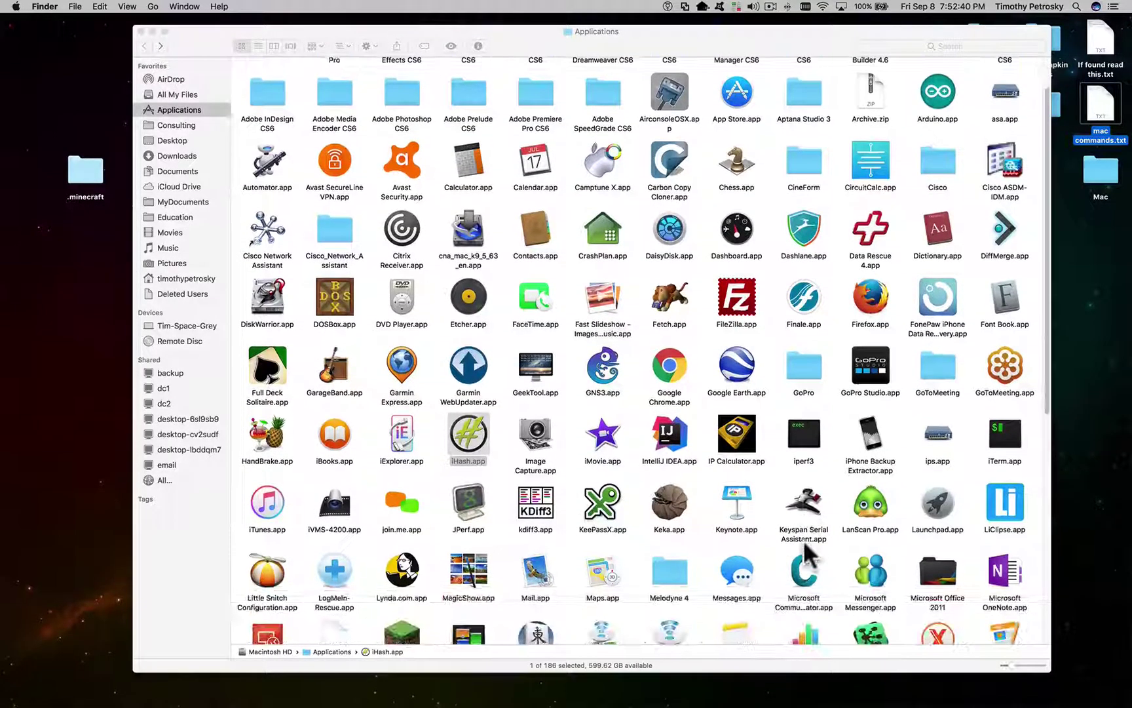
pyautogui.scroll(-5, 805, 553)
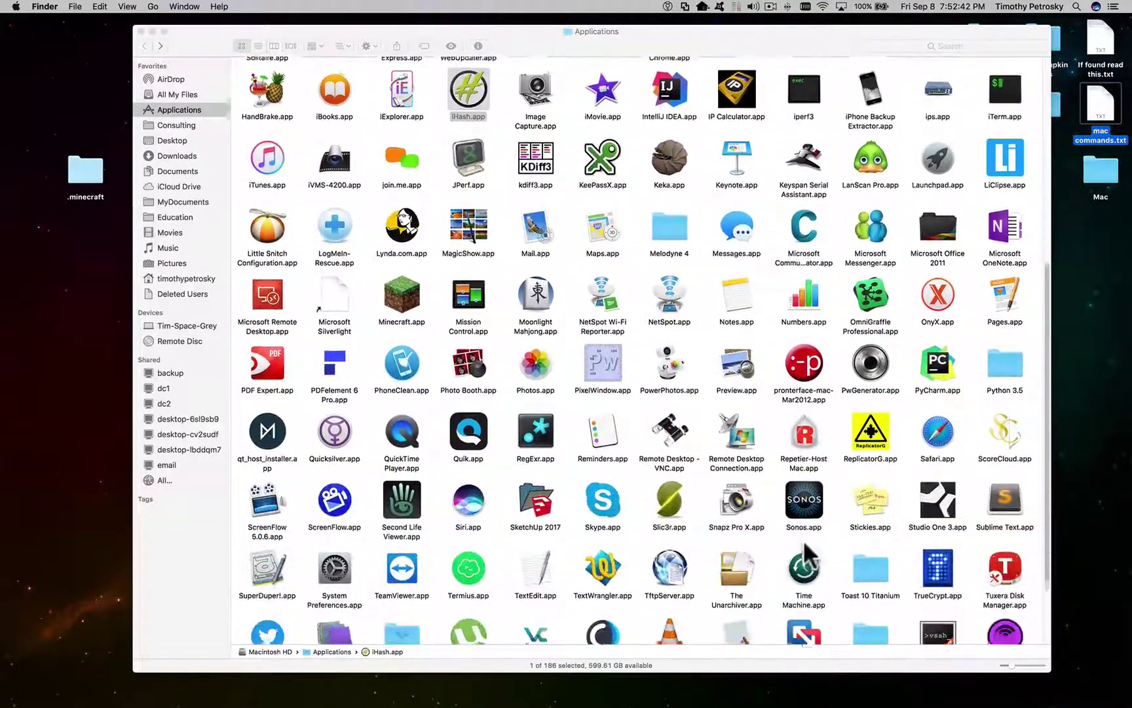
pyautogui.scroll(-2, 809, 554)
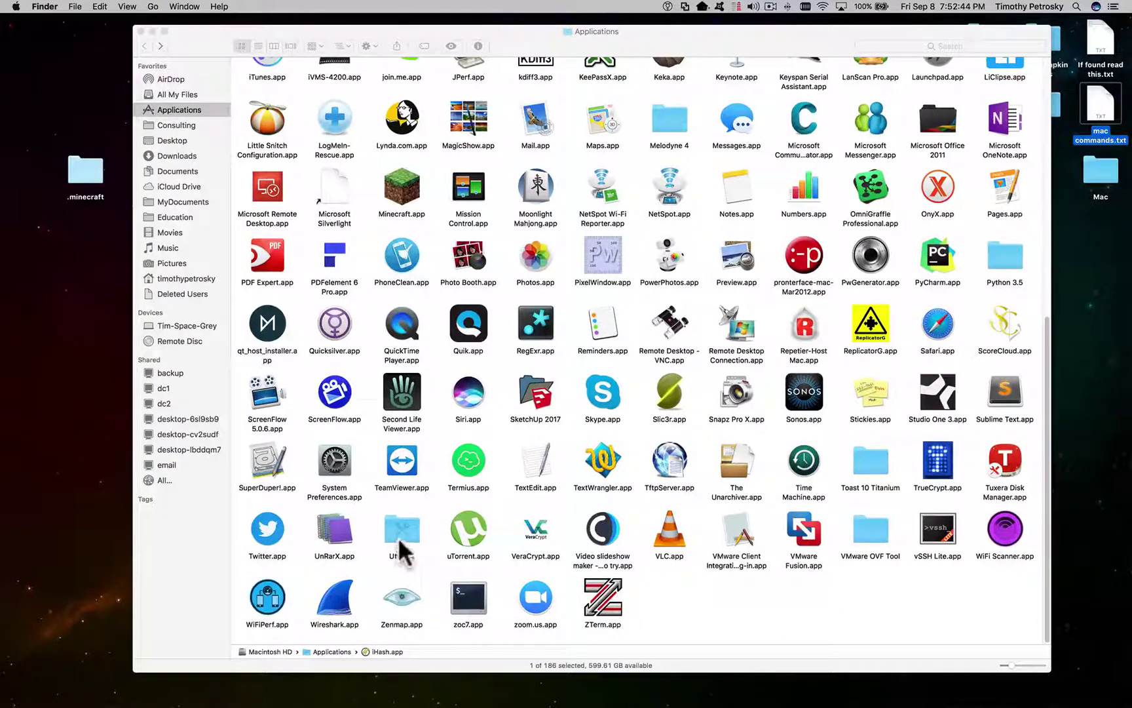
pyautogui.click(399, 534)
pyautogui.doubleClick(399, 532)
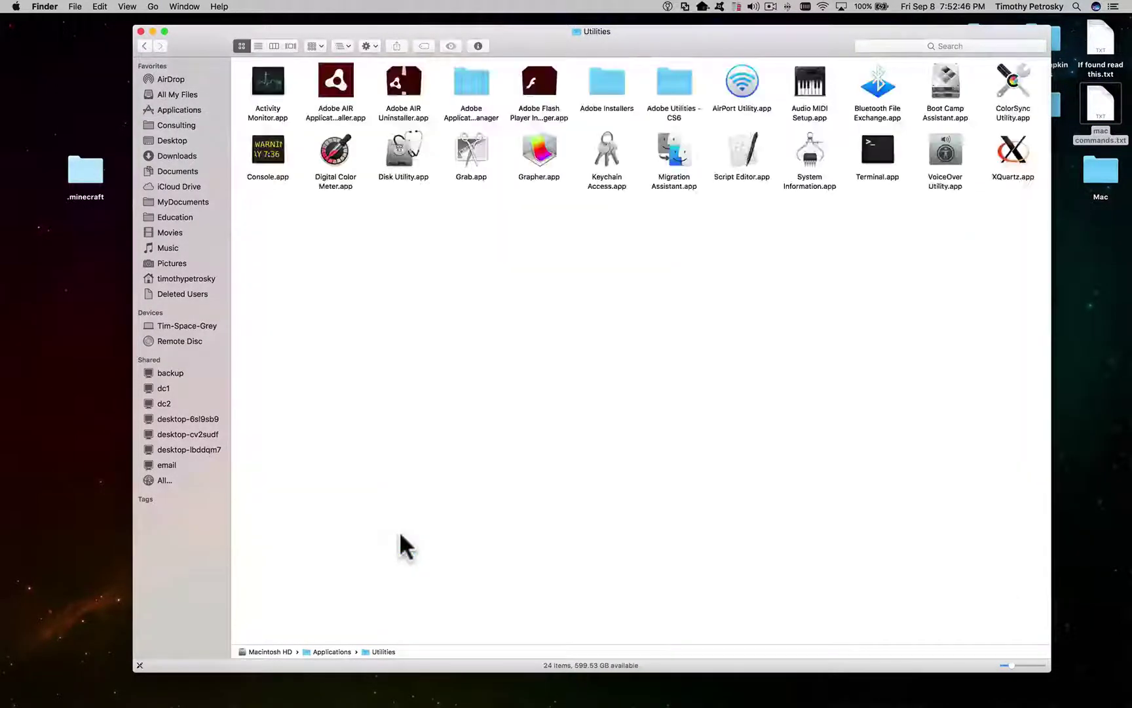
# Step: View the Macintosh HD volume in Disk Utility, close that window, and launch Terminal from the Utilities folder
pyautogui.doubleClick(405, 164)
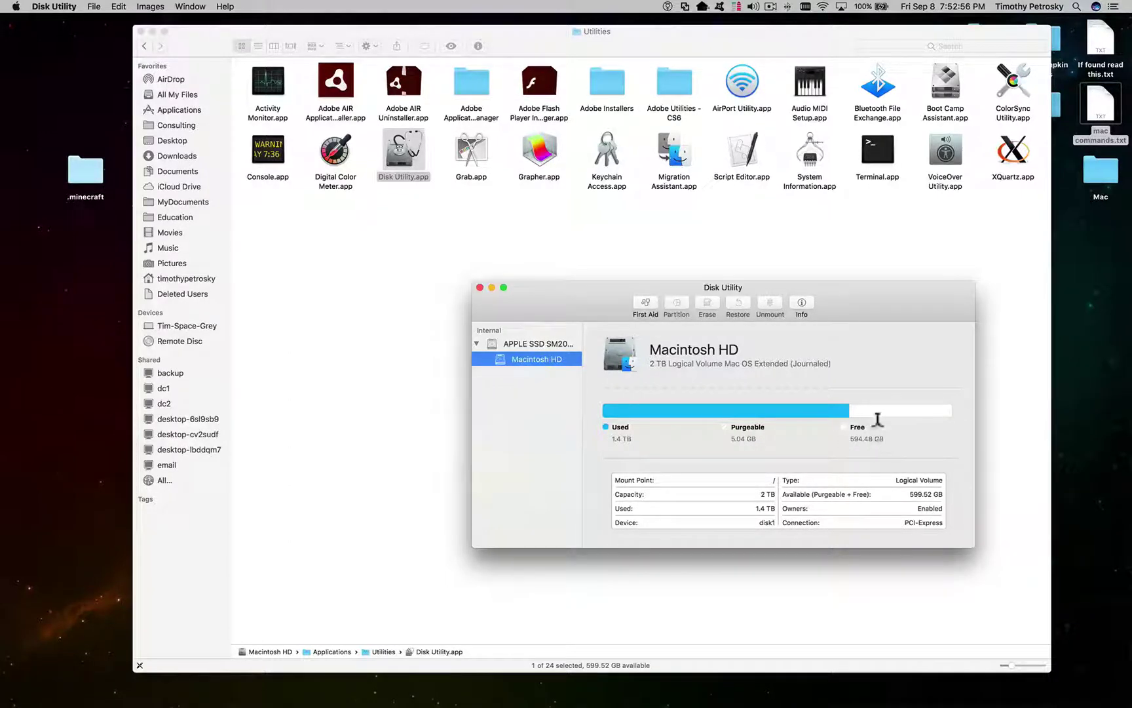
pyautogui.click(480, 288)
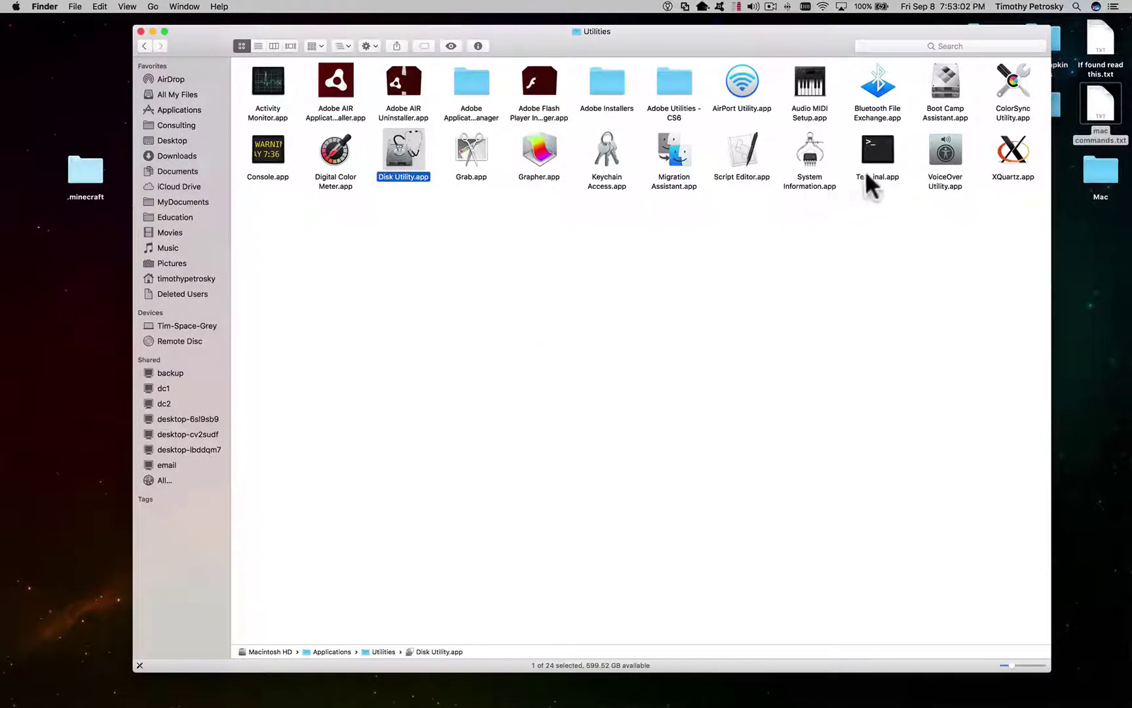
pyautogui.doubleClick(876, 150)
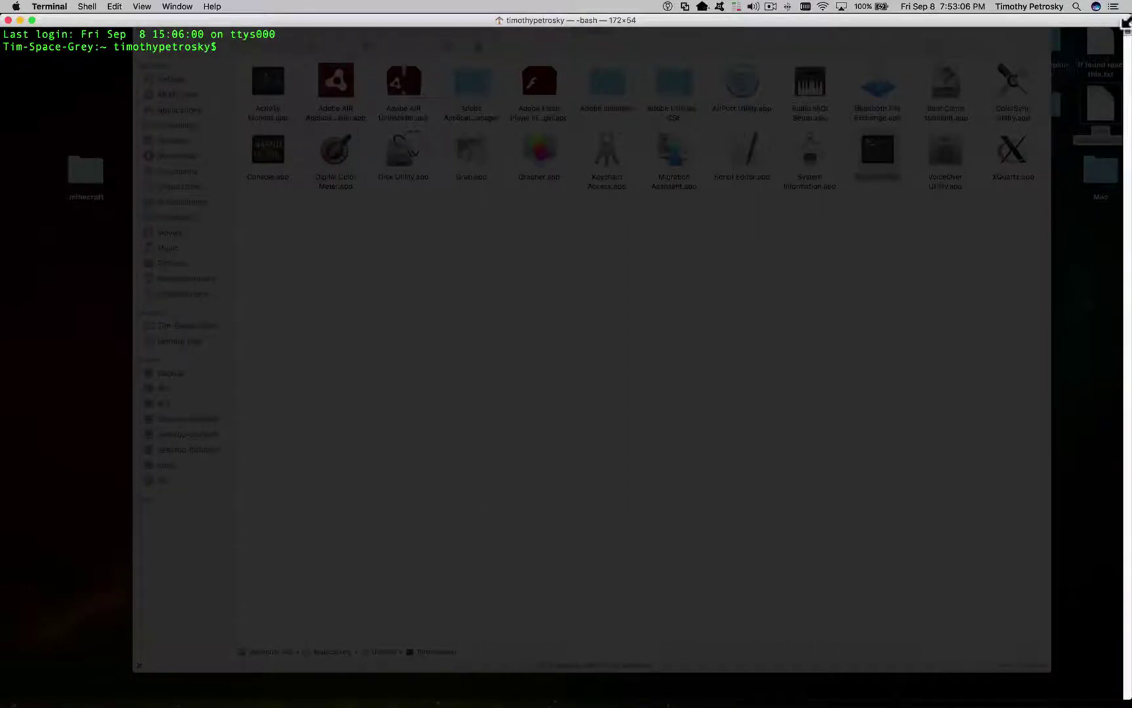
# Step: Shrink the Terminal window, place it over the Utilities window, and print the current working directory with pwd
pyautogui.moveTo(1126, 24); pyautogui.dragTo(745, 255)
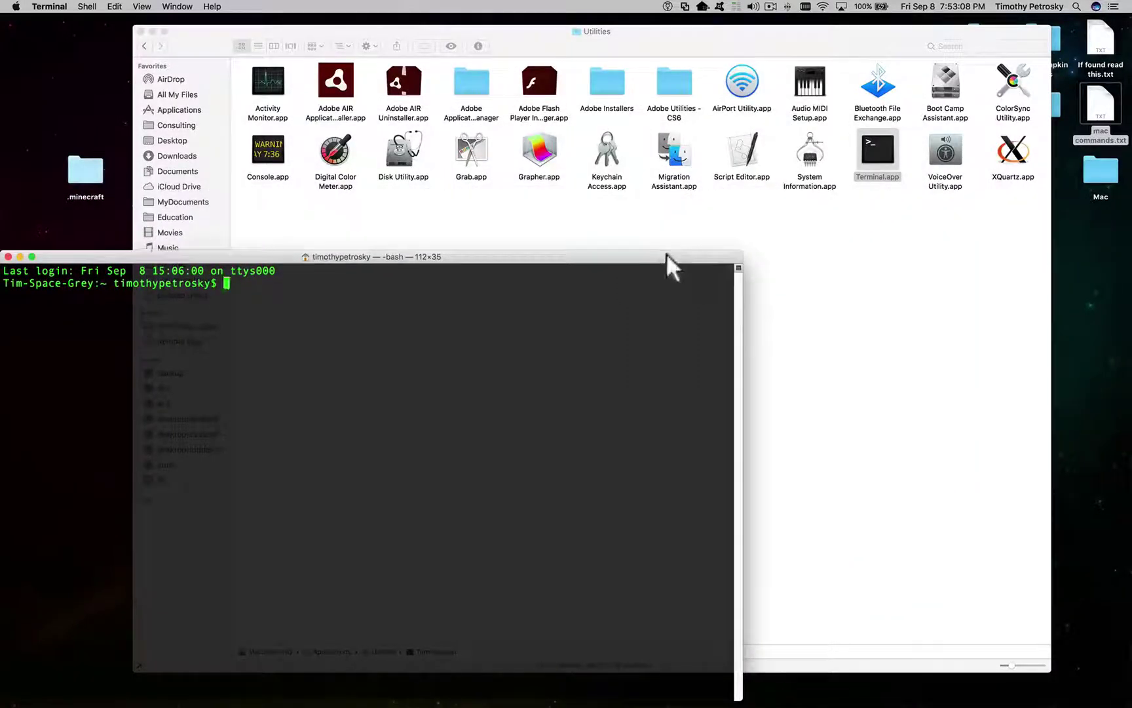
pyautogui.moveTo(666, 254); pyautogui.dragTo(953, 118)
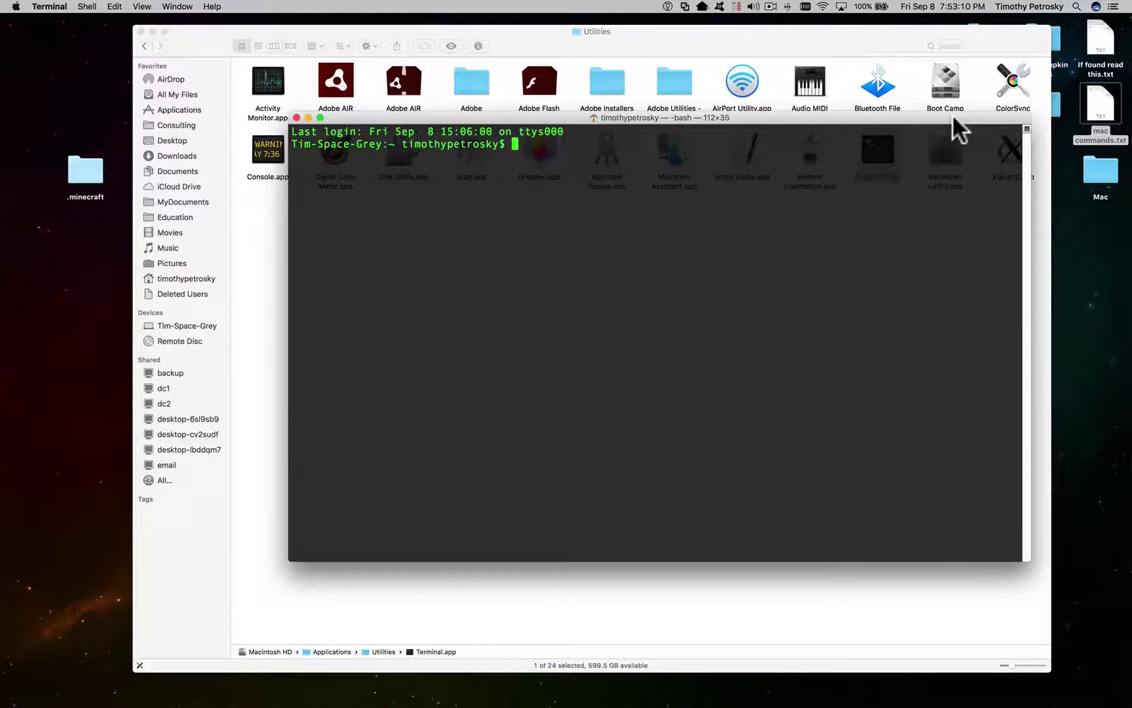
pyautogui.write('pwd')
pyautogui.press('Return')
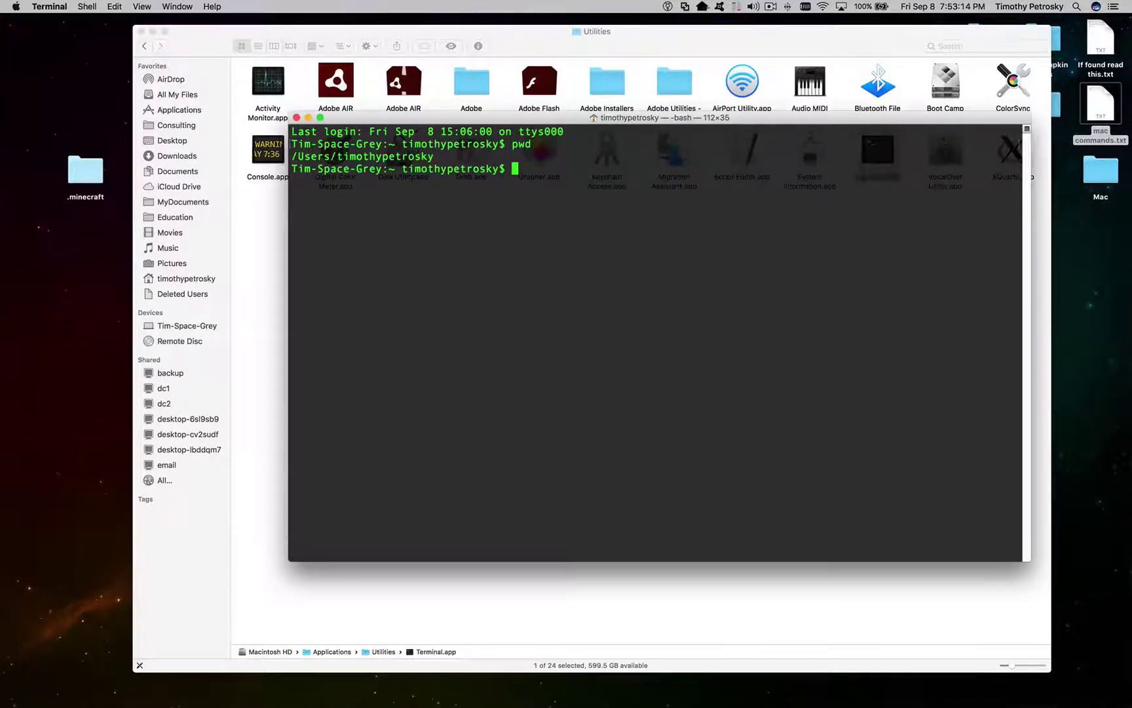
# Step: Change to the root directory / and run pwd and ls -l there to list its contents in long format
pyautogui.write('cd /')
pyautogui.press('Return')
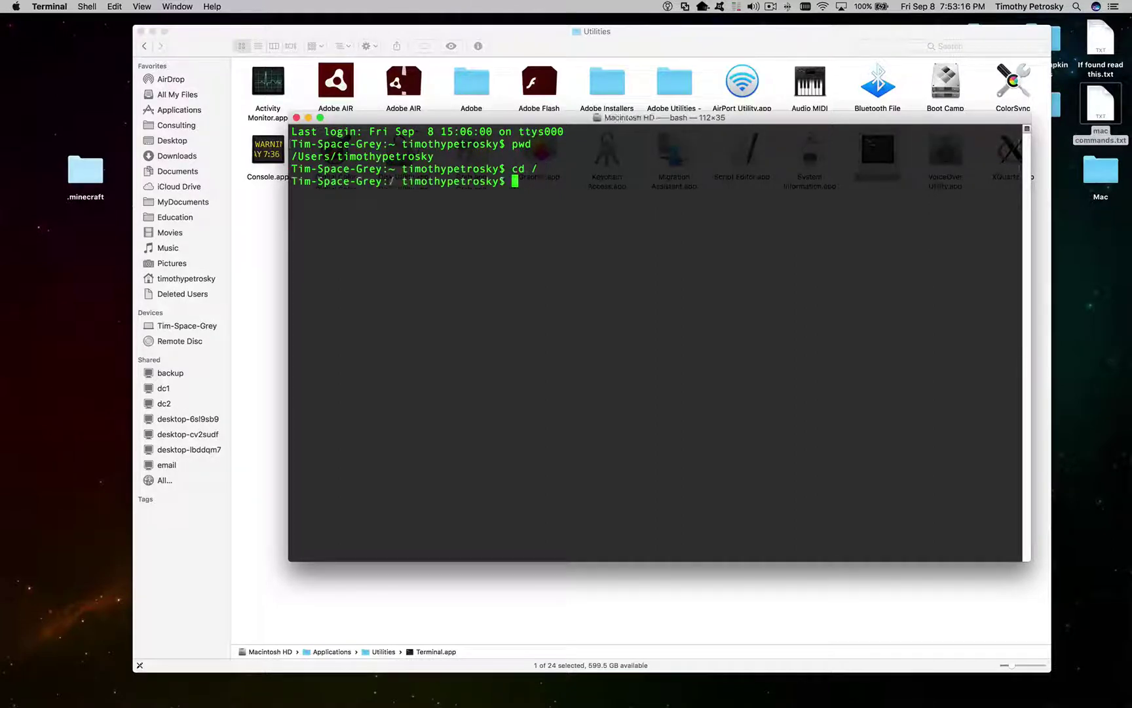
pyautogui.write('pwd')
pyautogui.press('Return')
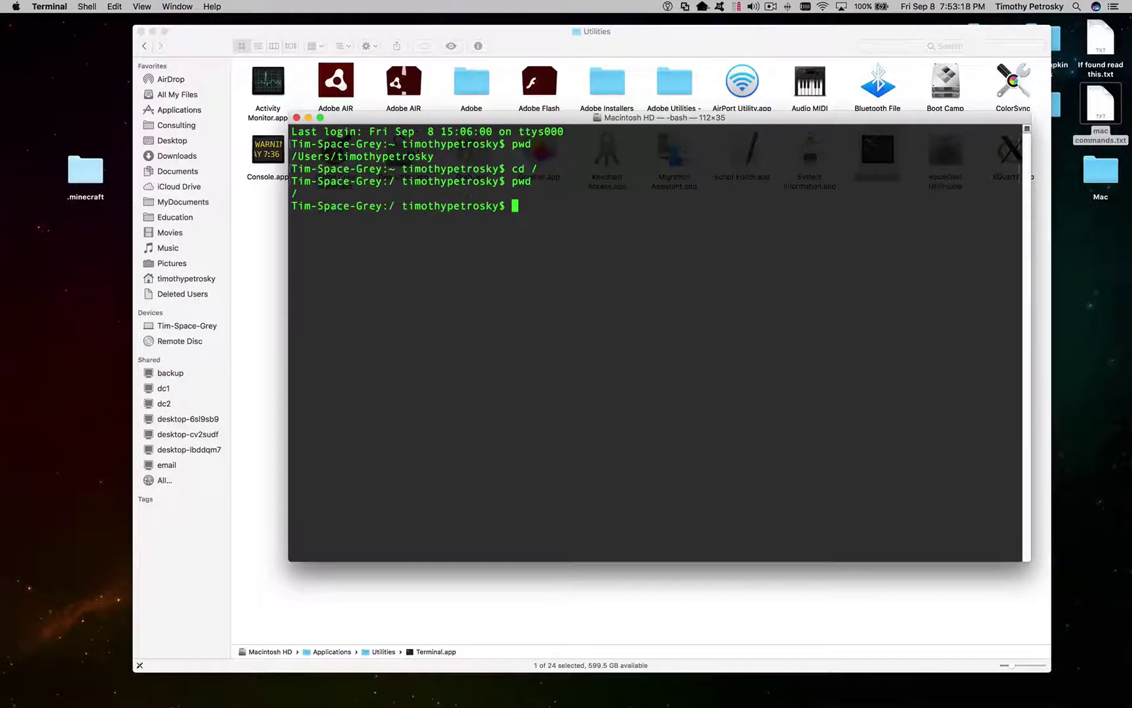
pyautogui.write('ls -l')
pyautogui.press('Return')
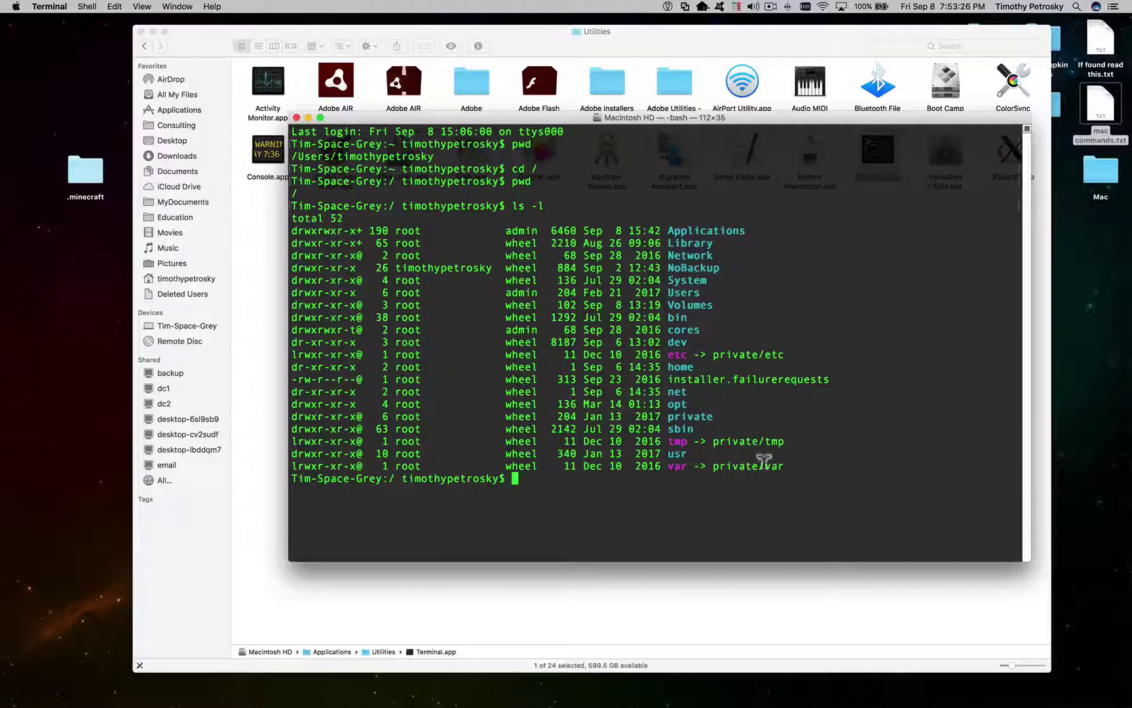
# Step: Ping 4.2.2.2 and stop the ping after a few replies
pyautogui.write('ping 4.2.2.2')
pyautogui.press('Return')
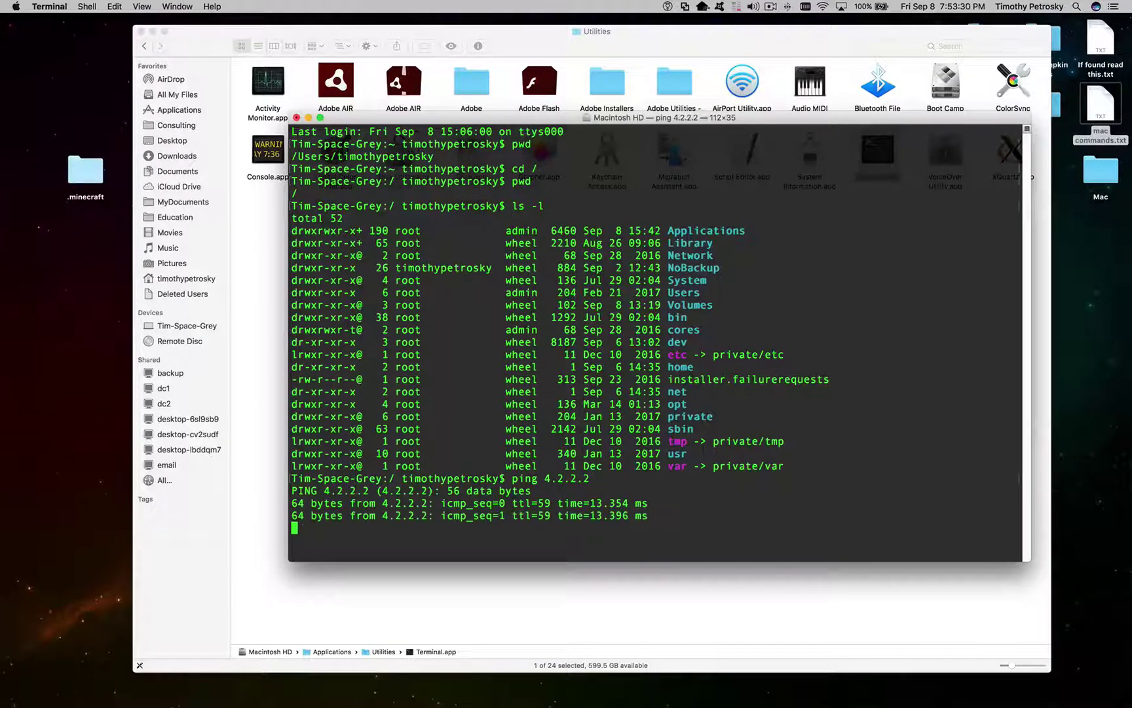
pyautogui.hotkey('ctrl', 'c')
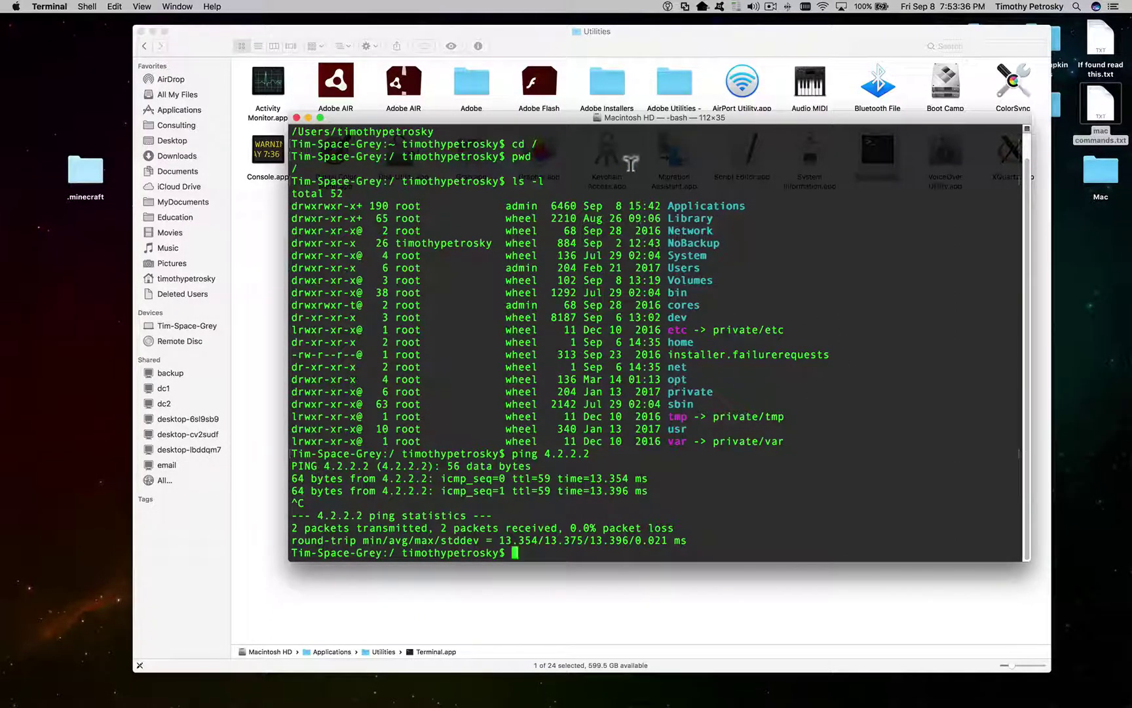
# Step: Move the Terminal window slightly and inspect Terminal's Dock options, including Keep in Dock, without changing any of them
pyautogui.moveTo(568, 113); pyautogui.dragTo(508, 94)
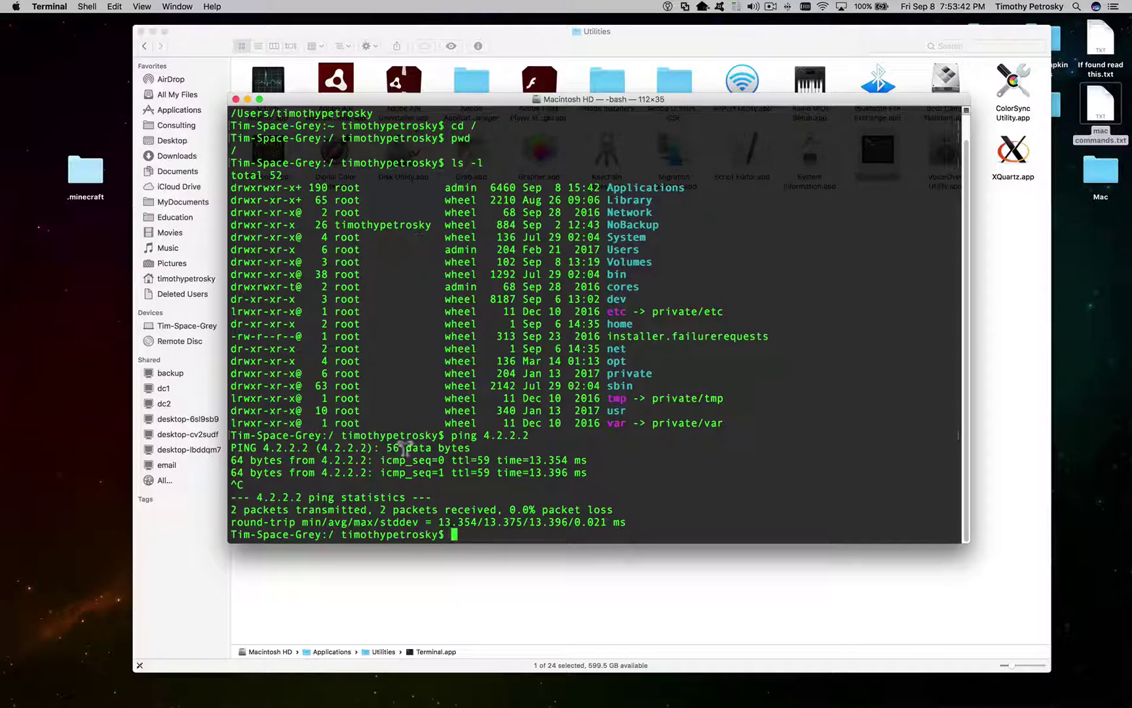
pyautogui.moveTo(432, 701)
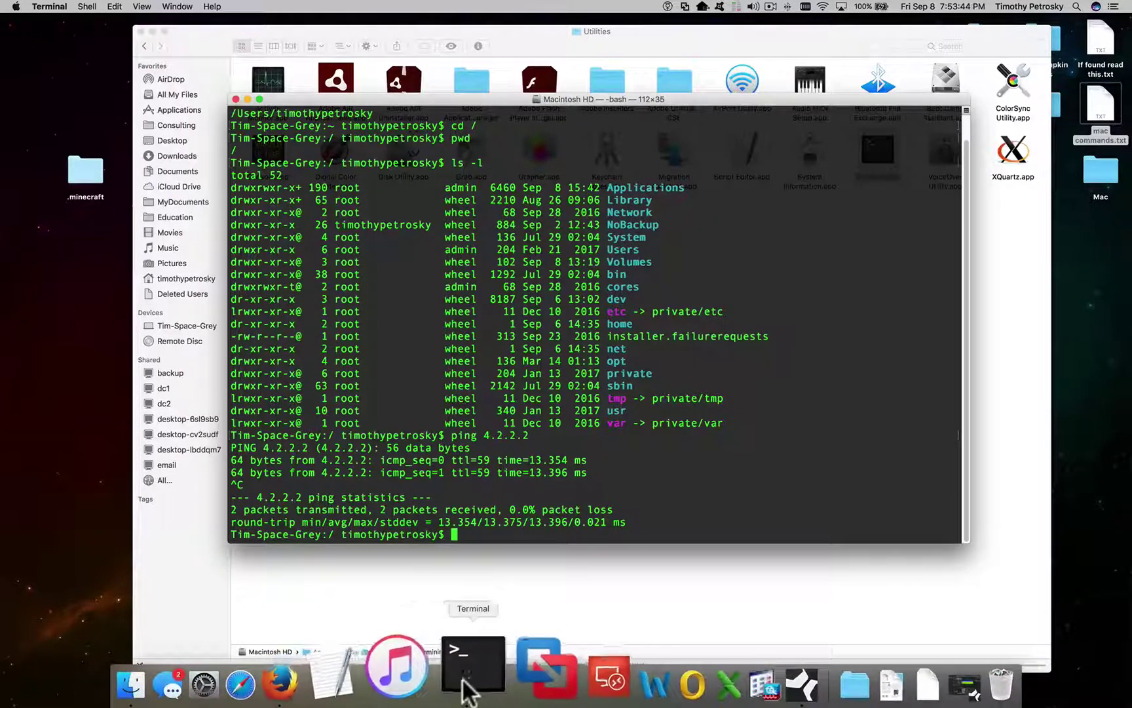
pyautogui.rightClick(464, 678)
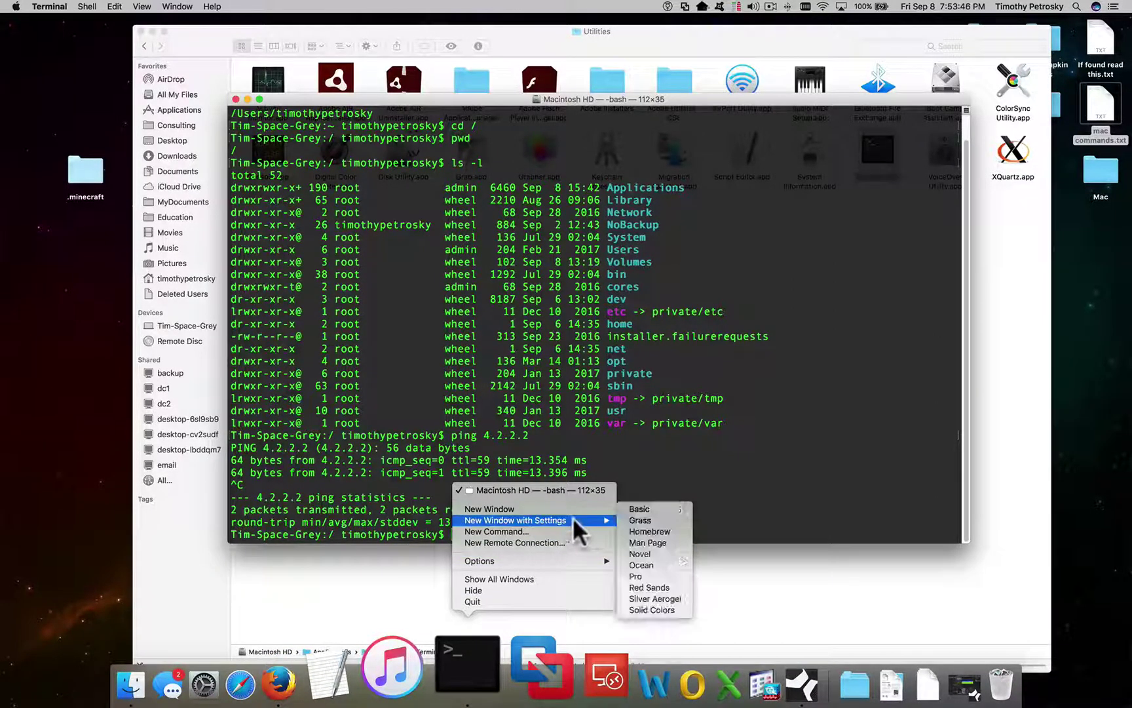
pyautogui.moveTo(566, 561)
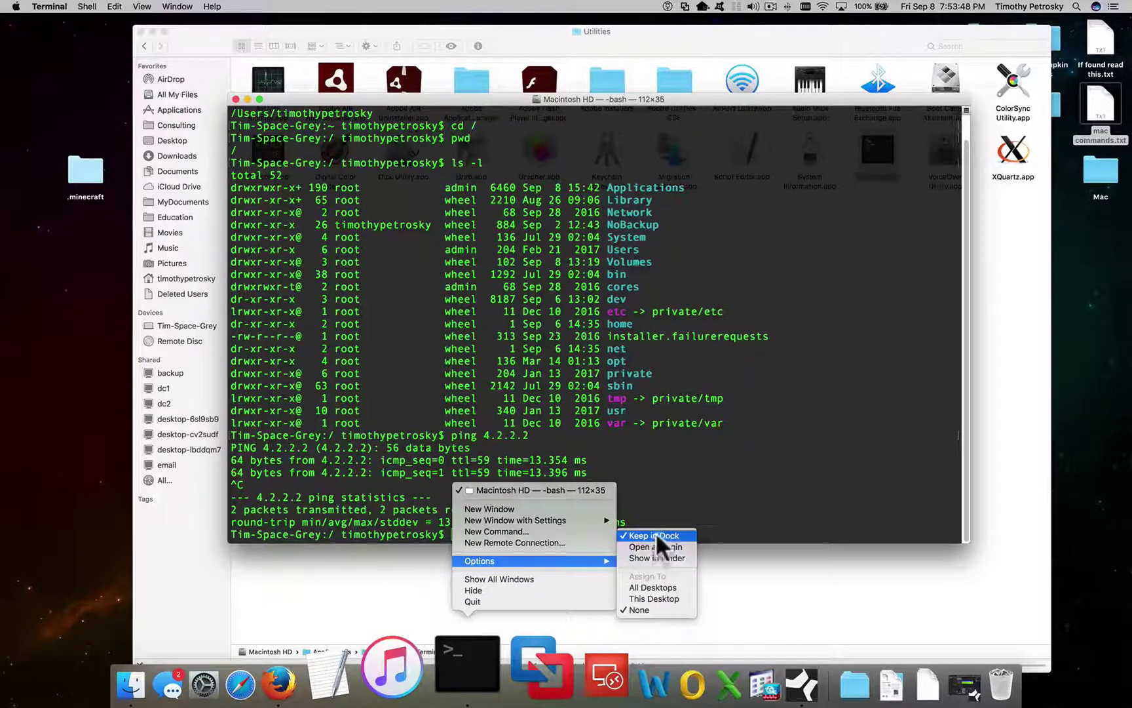
pyautogui.click(821, 342)
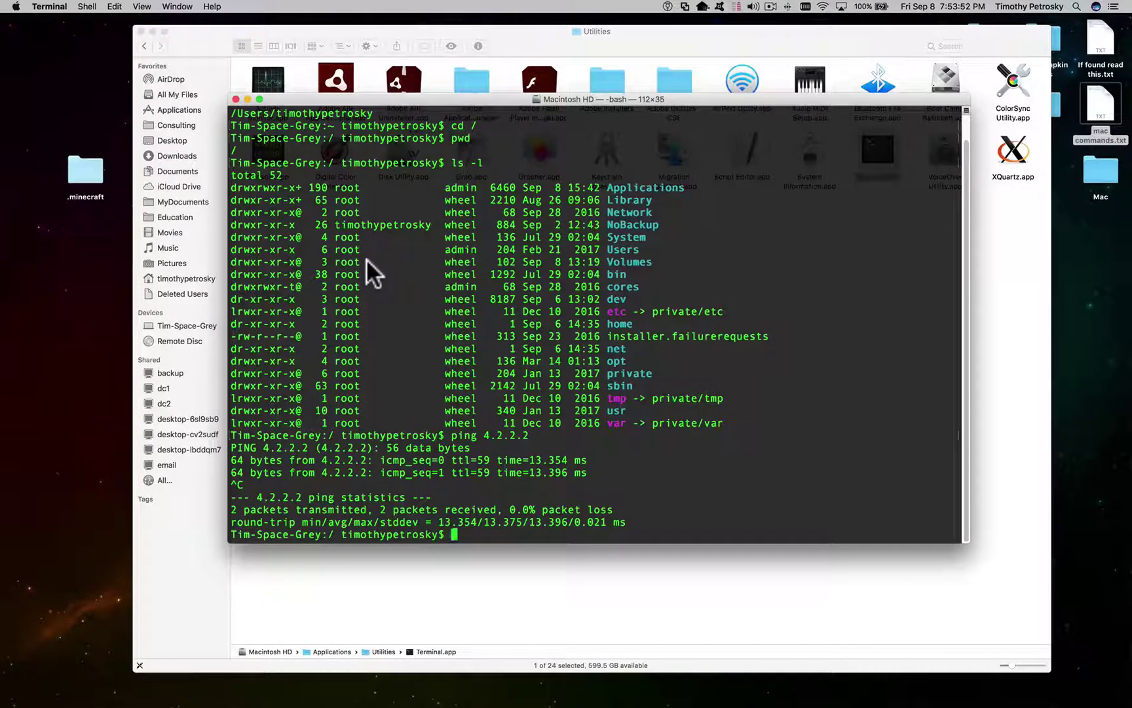
# Step: Show the Terminal command history and look through the earlier commands back to the latest entries
pyautogui.write('history')
pyautogui.press('Return')
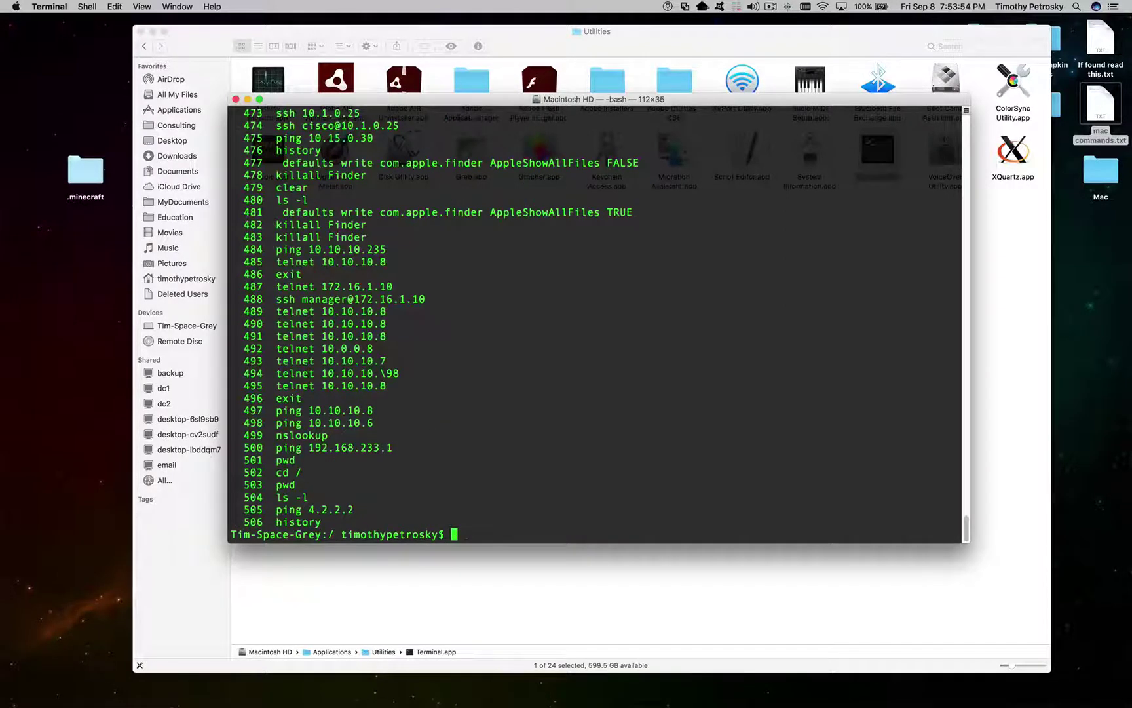
pyautogui.scroll(10, 420, 168)
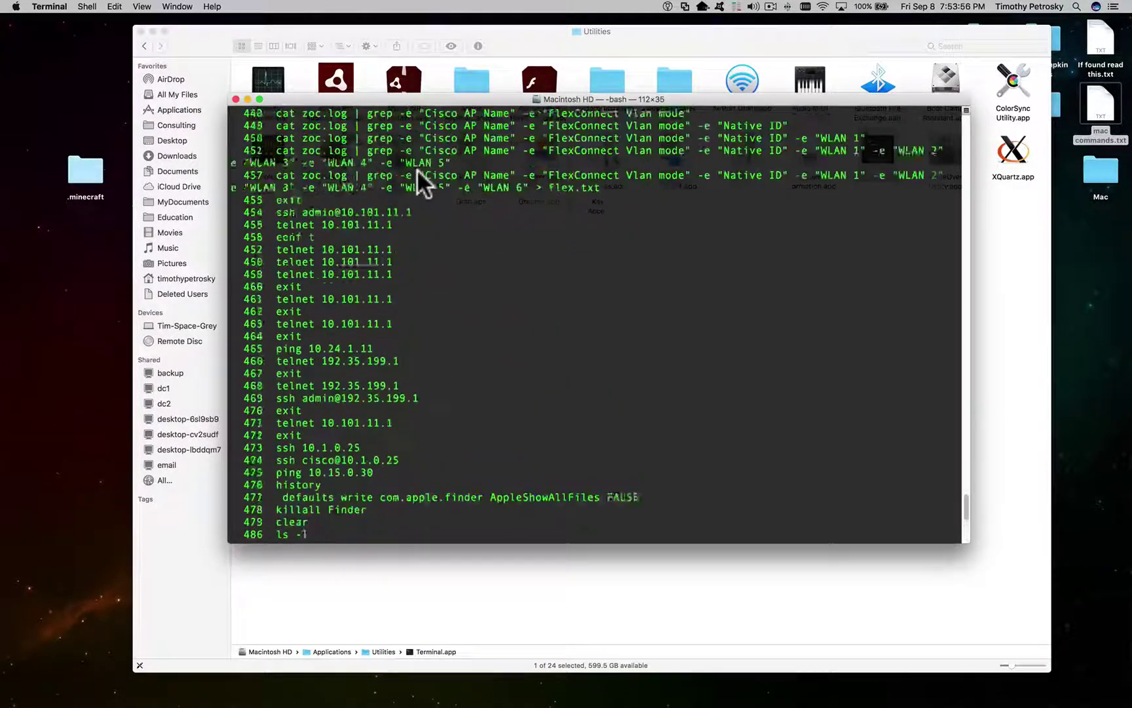
pyautogui.scroll(-10, 417, 168)
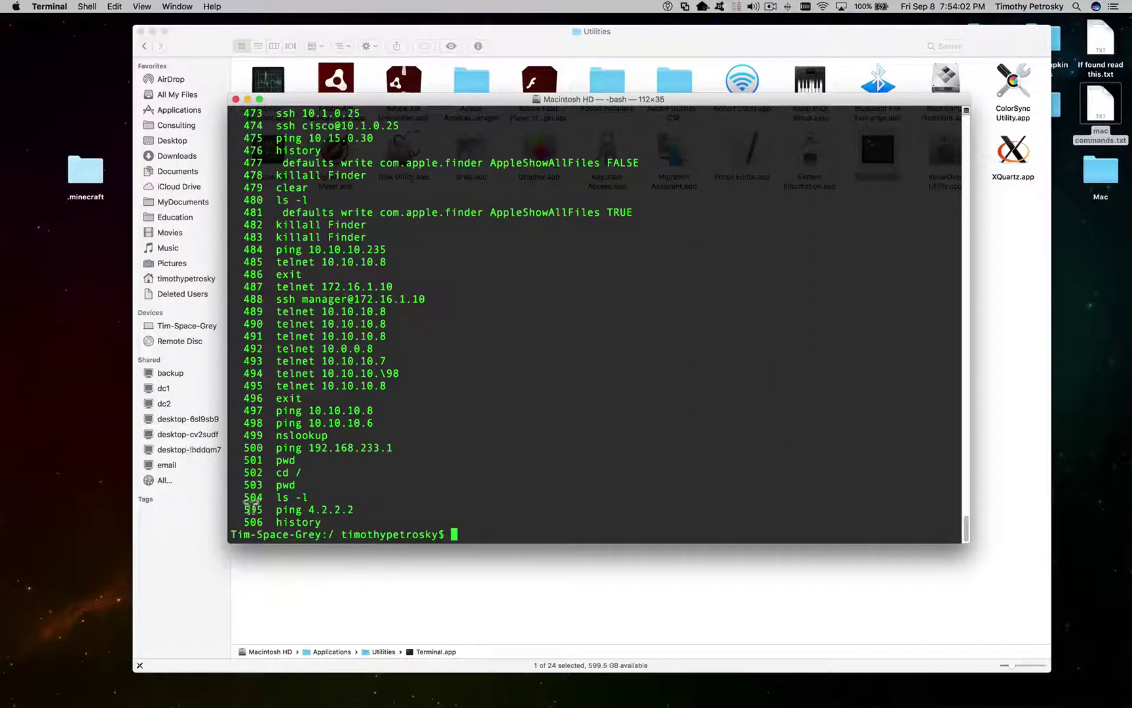
# Step: In Finder, go up from the Utilities folder to the computer level and open the Macintosh HD volume
pyautogui.click(307, 586)
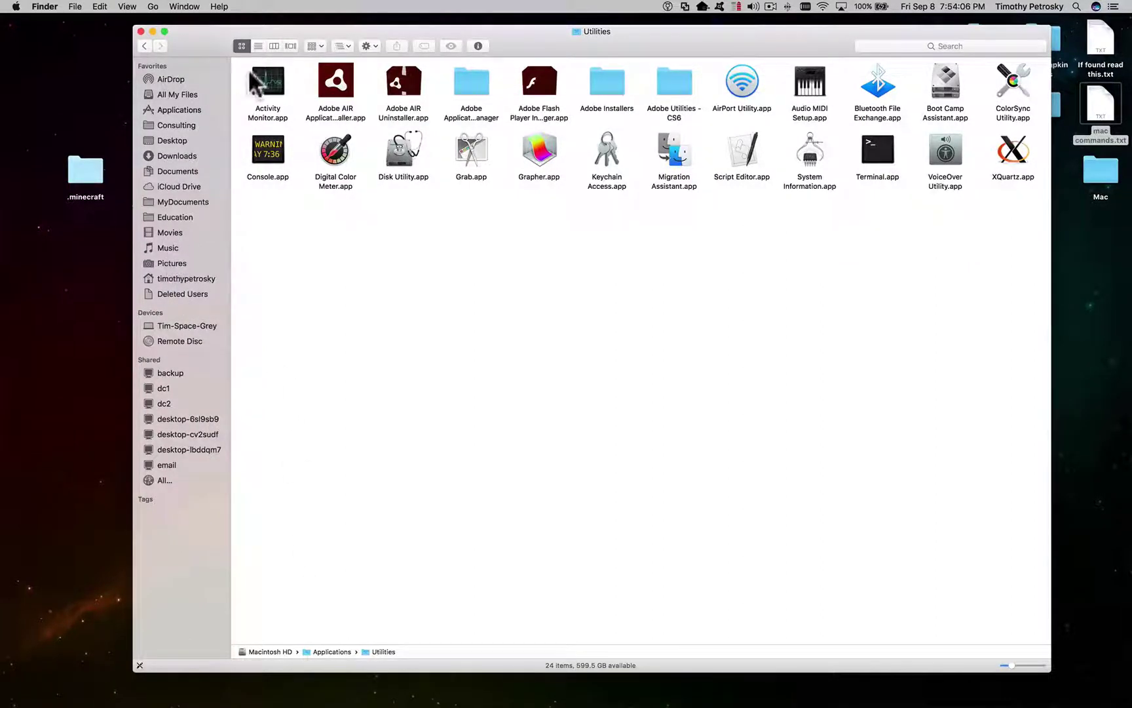
pyautogui.click(343, 46)
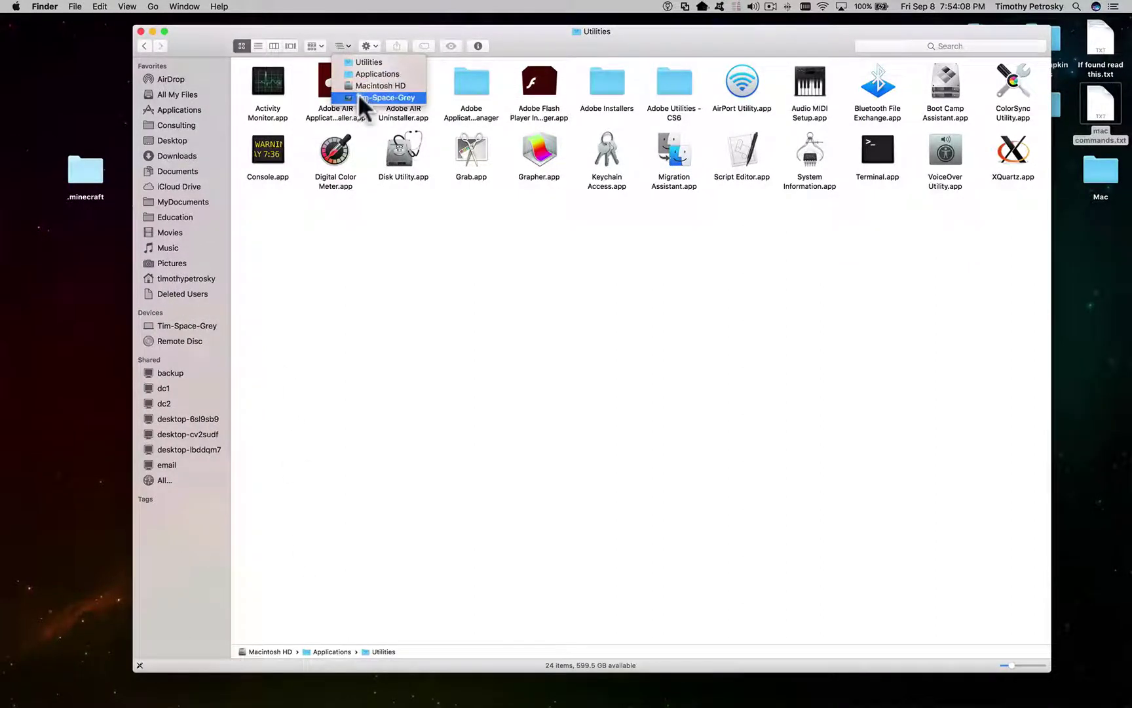
pyautogui.click(357, 96)
pyautogui.doubleClick(267, 82)
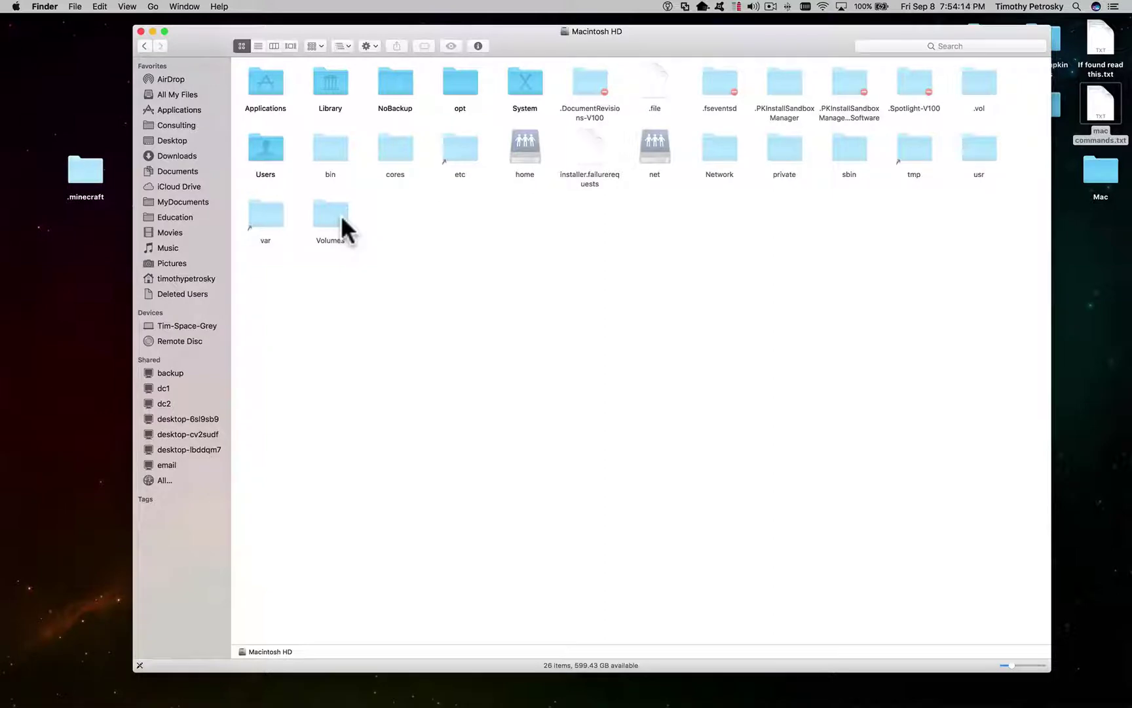
# Step: Switch to Terminal and rerun defaults write com.apple.finder AppleShowAllFiles FALSE by copying it from the history to hide hidden files
pyautogui.press('super+Tab')
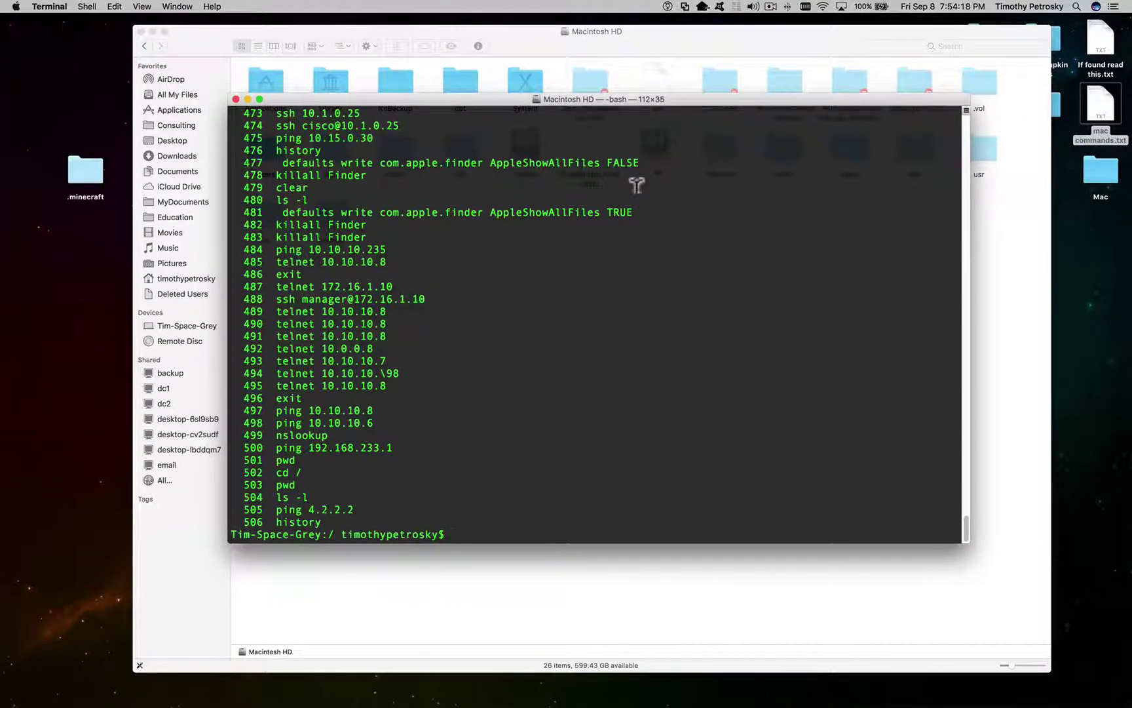
pyautogui.moveTo(639, 163); pyautogui.dragTo(282, 162)
pyautogui.press('super+c')
pyautogui.press('super+v')
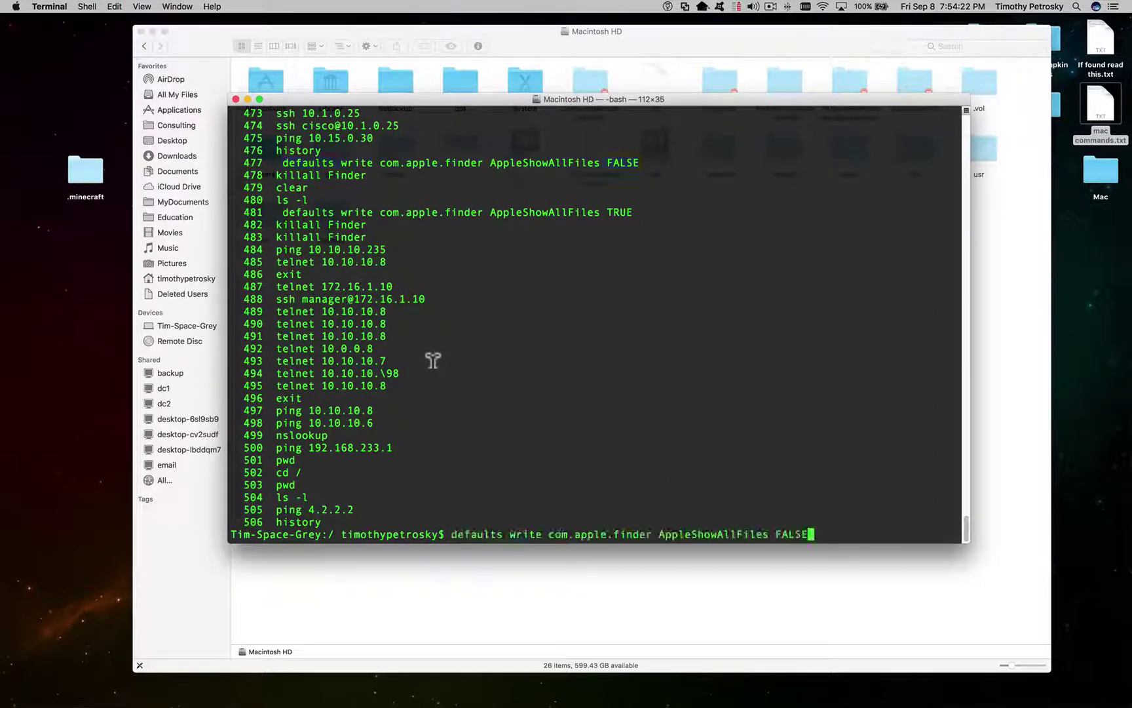
pyautogui.press('Return')
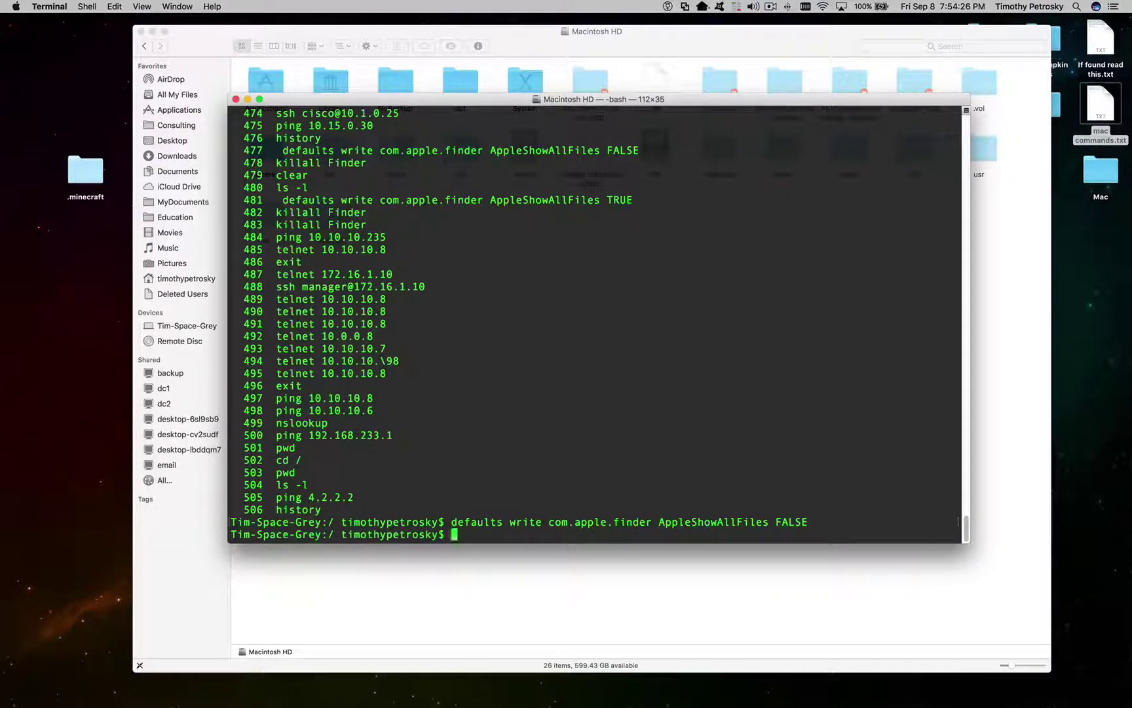
# Step: Restart Finder with killall Finder, using a capital F, and bring the Macintosh HD window to the front
pyautogui.write('killall finder')
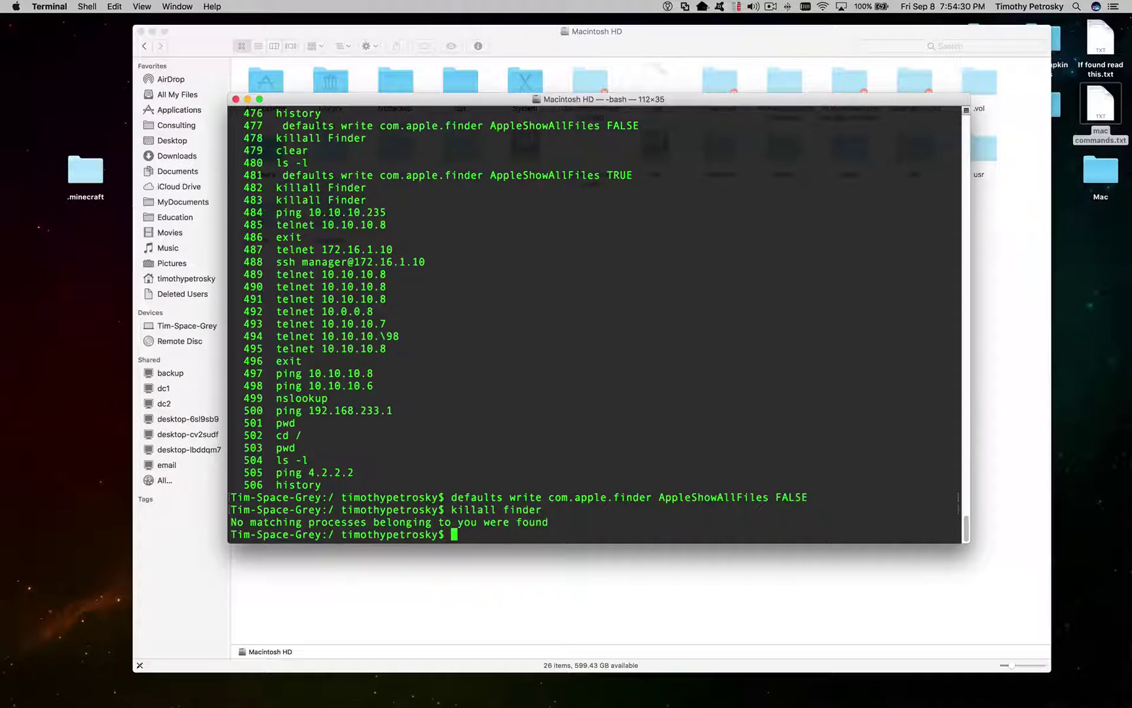
pyautogui.write('killall Finder')
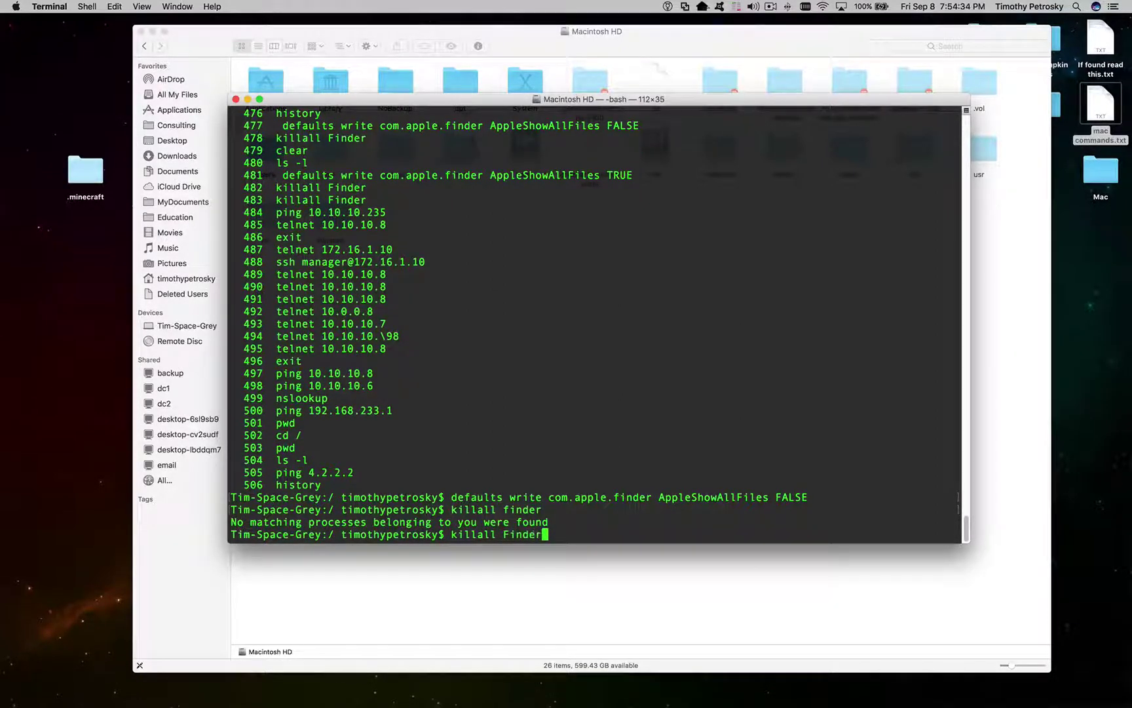
pyautogui.press('Return')
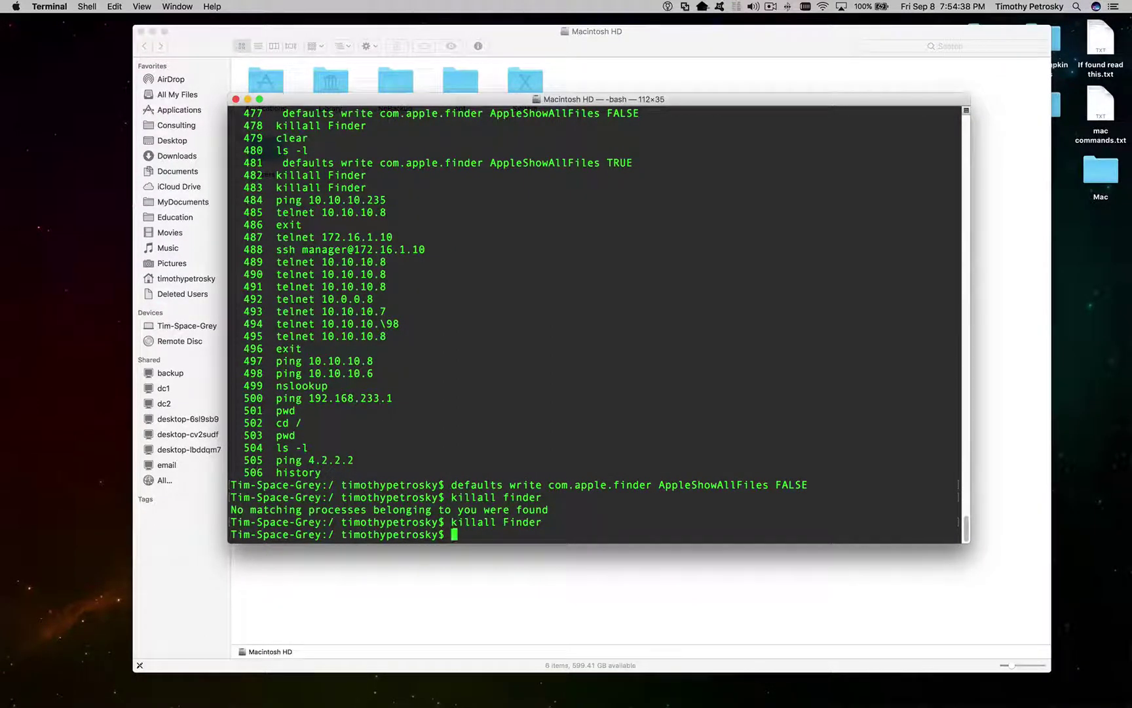
pyautogui.click(598, 52)
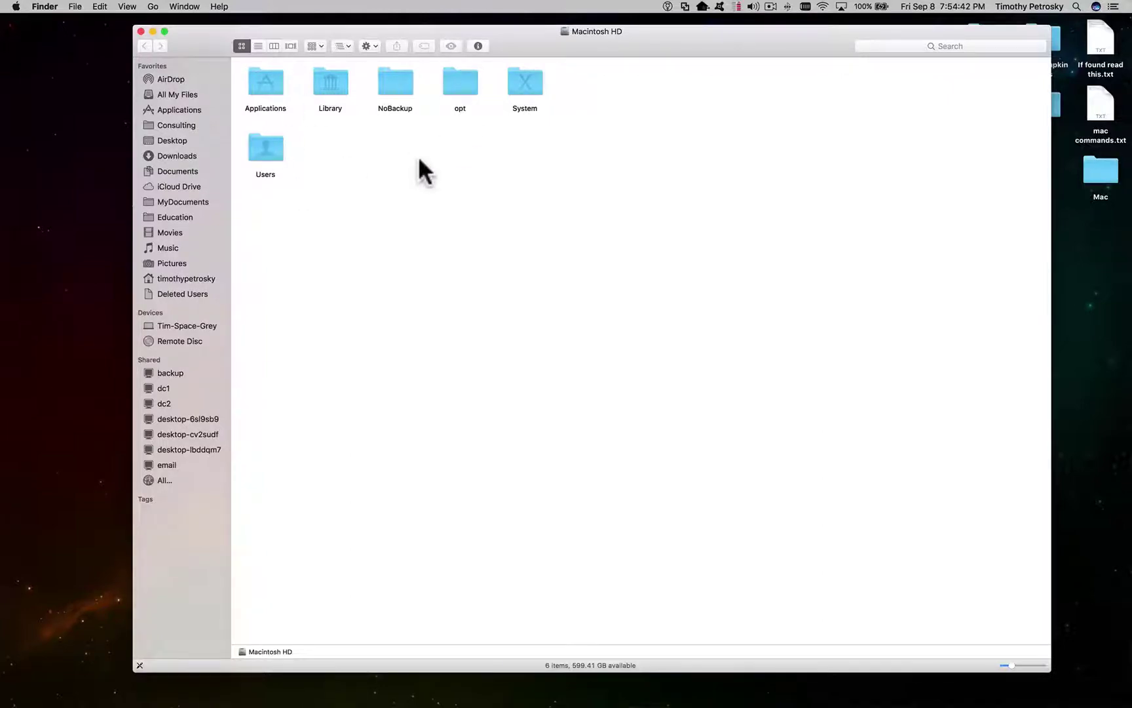
# Step: Move the Finder window out of the way and run say hello in Terminal
pyautogui.moveTo(213, 29); pyautogui.dragTo(317, 315)
pyautogui.click(328, 218)
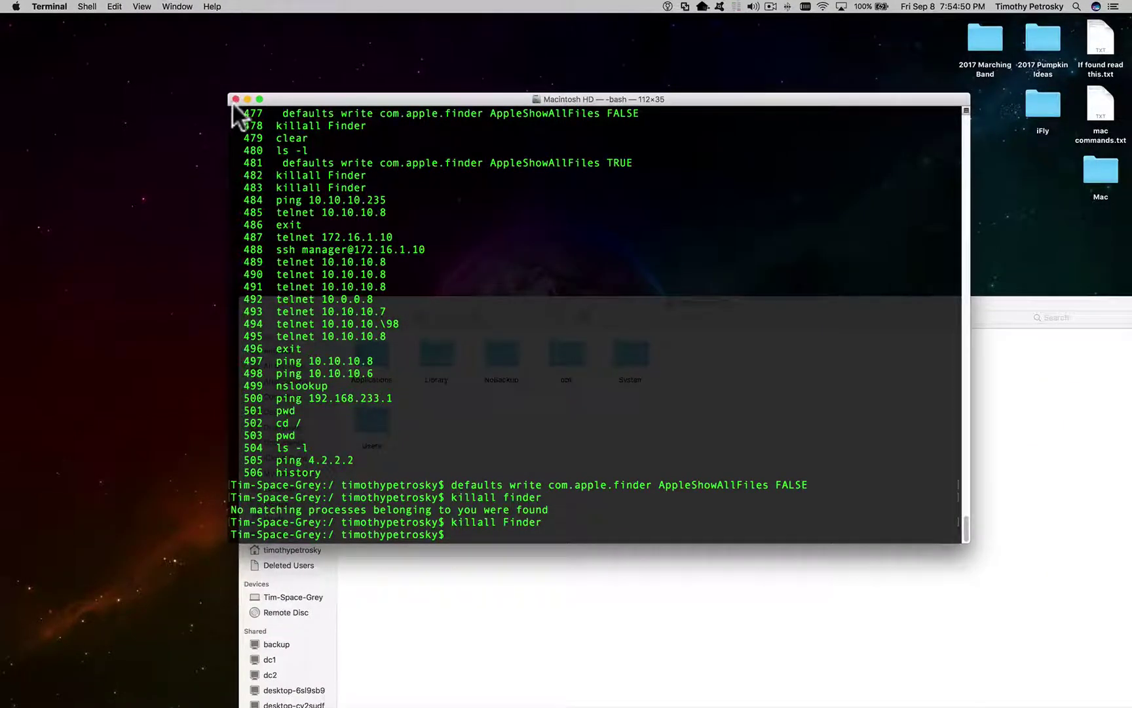
pyautogui.write('say hello')
pyautogui.press('Return')
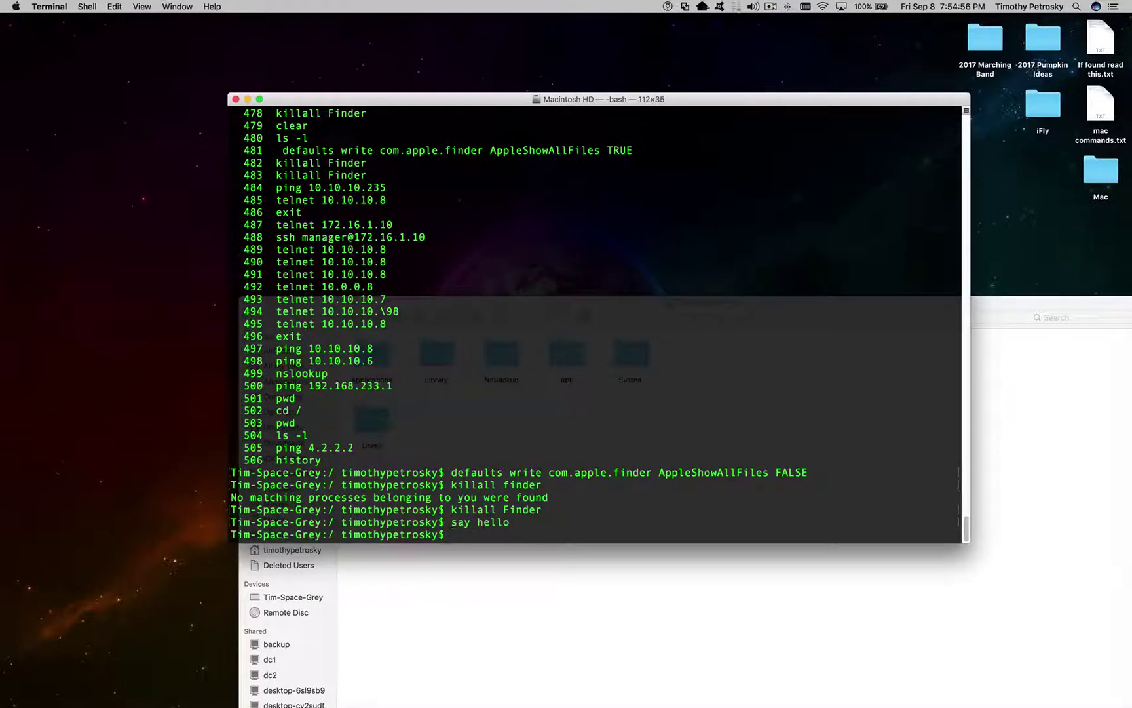
# Step: Close the Macintosh HD and Terminal windows, and quit Terminal from the application switcher
pyautogui.click(996, 300)
pyautogui.moveTo(988, 295); pyautogui.dragTo(865, 35)
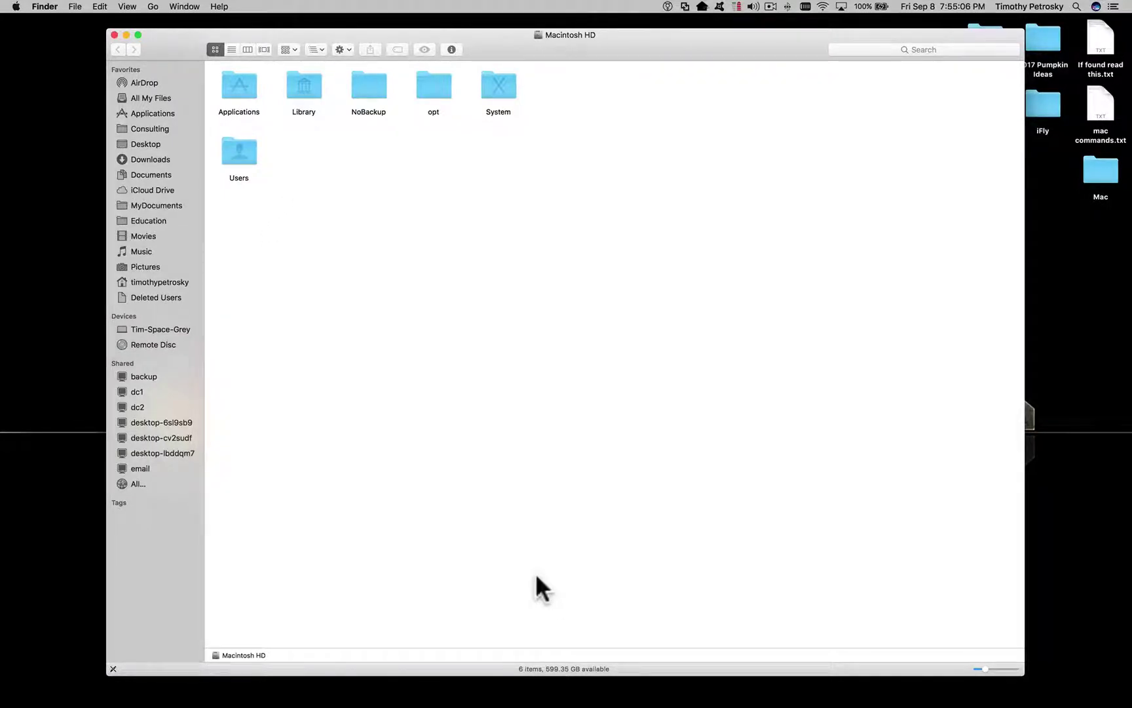
pyautogui.click(114, 34)
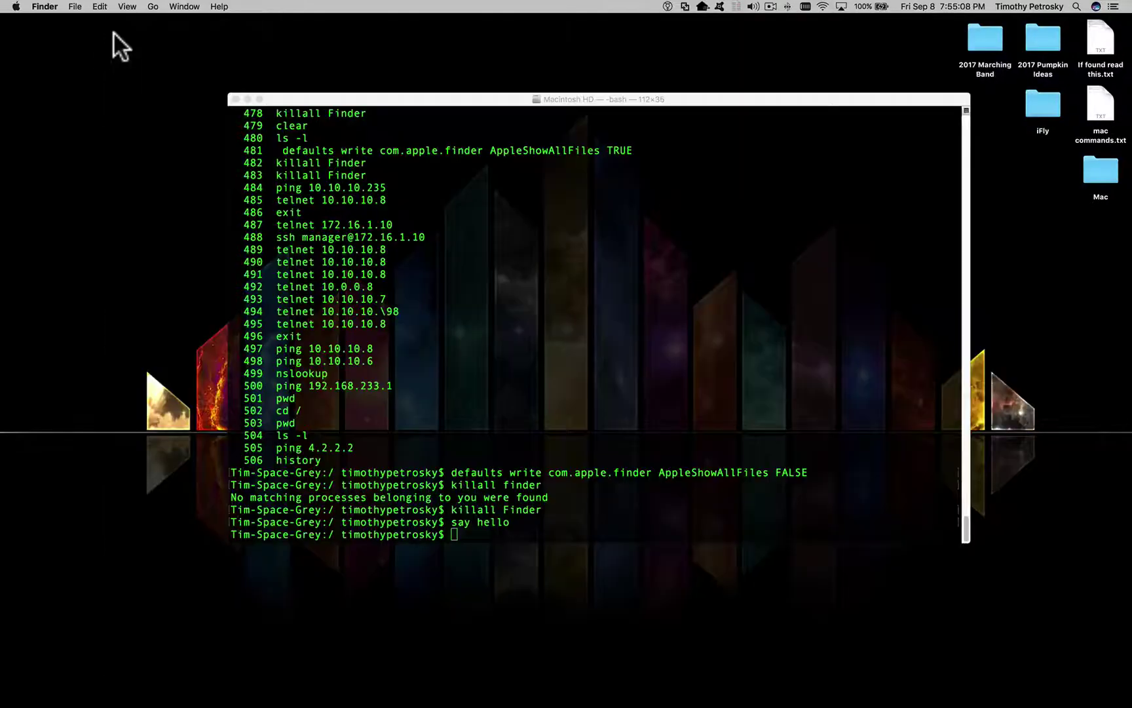
pyautogui.click(235, 99)
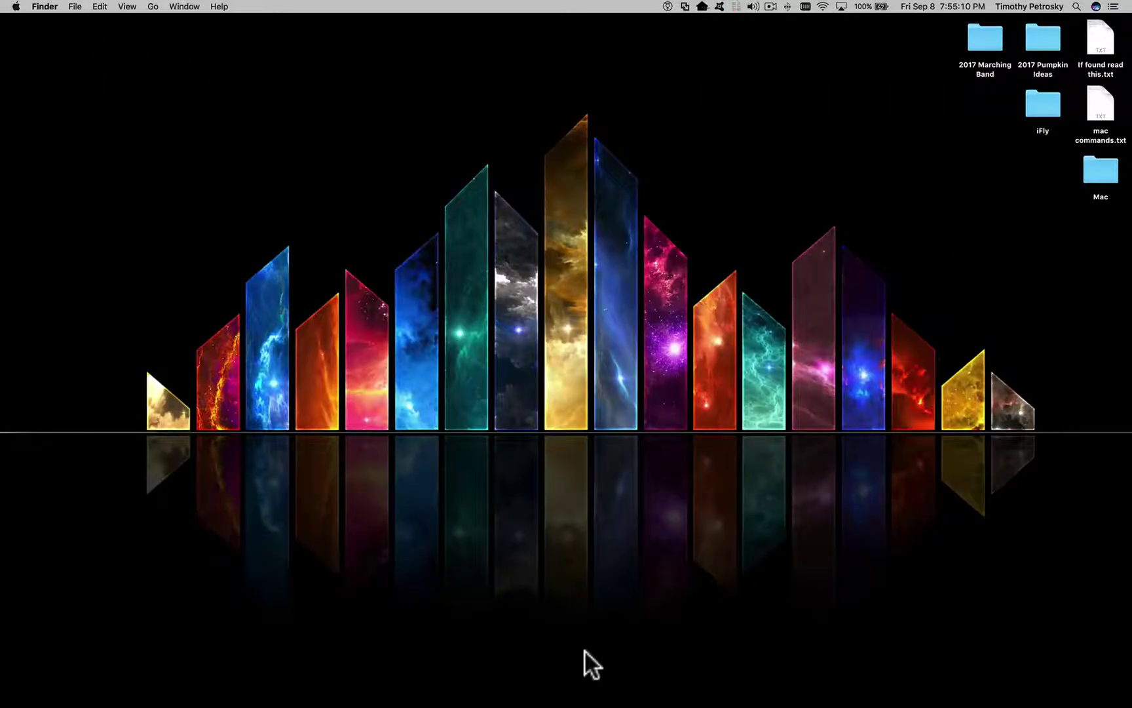
pyautogui.press('super+Tab')
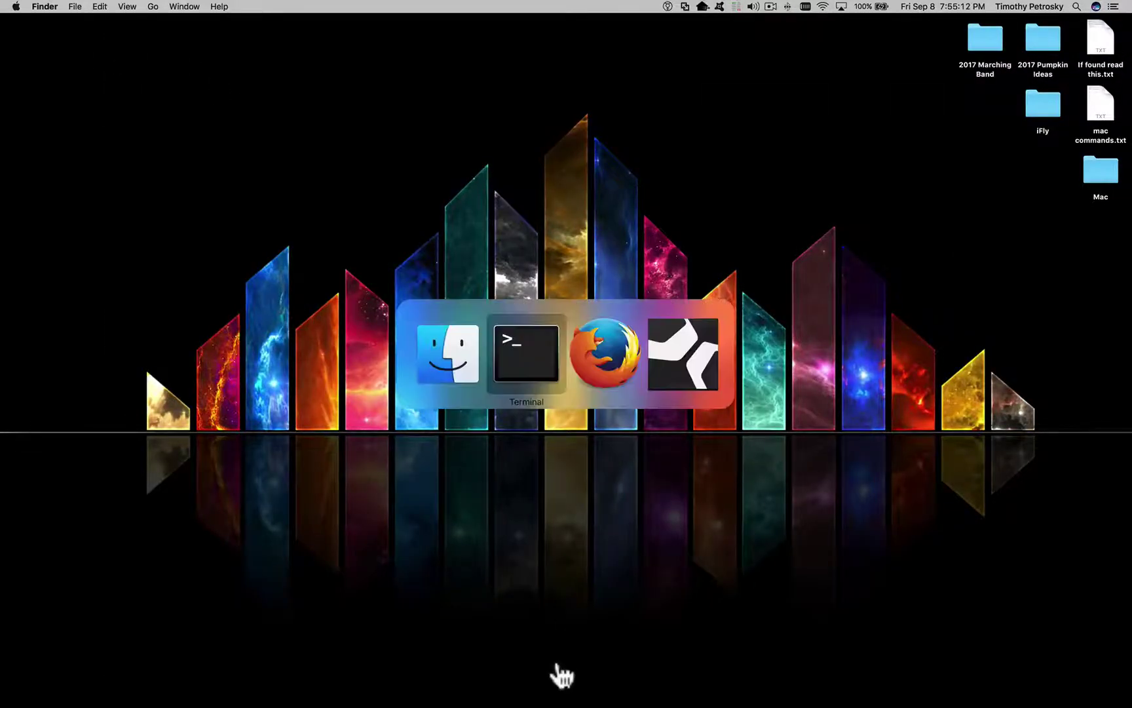
pyautogui.press('super+q')
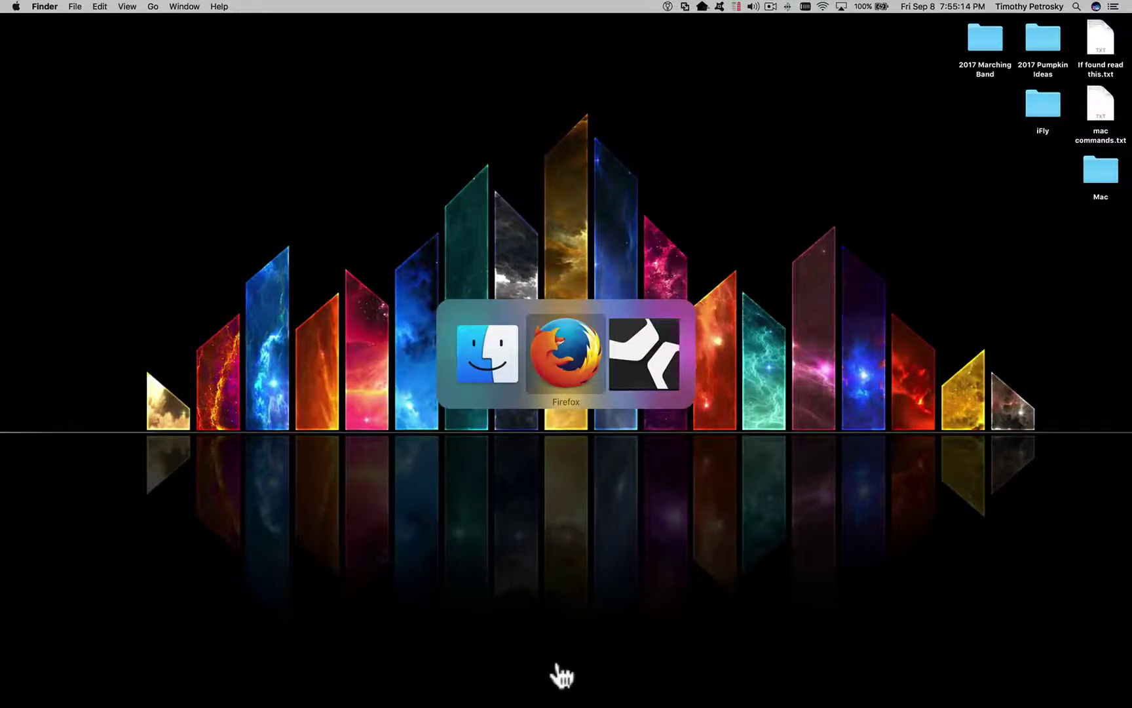
pyautogui.press('Escape')
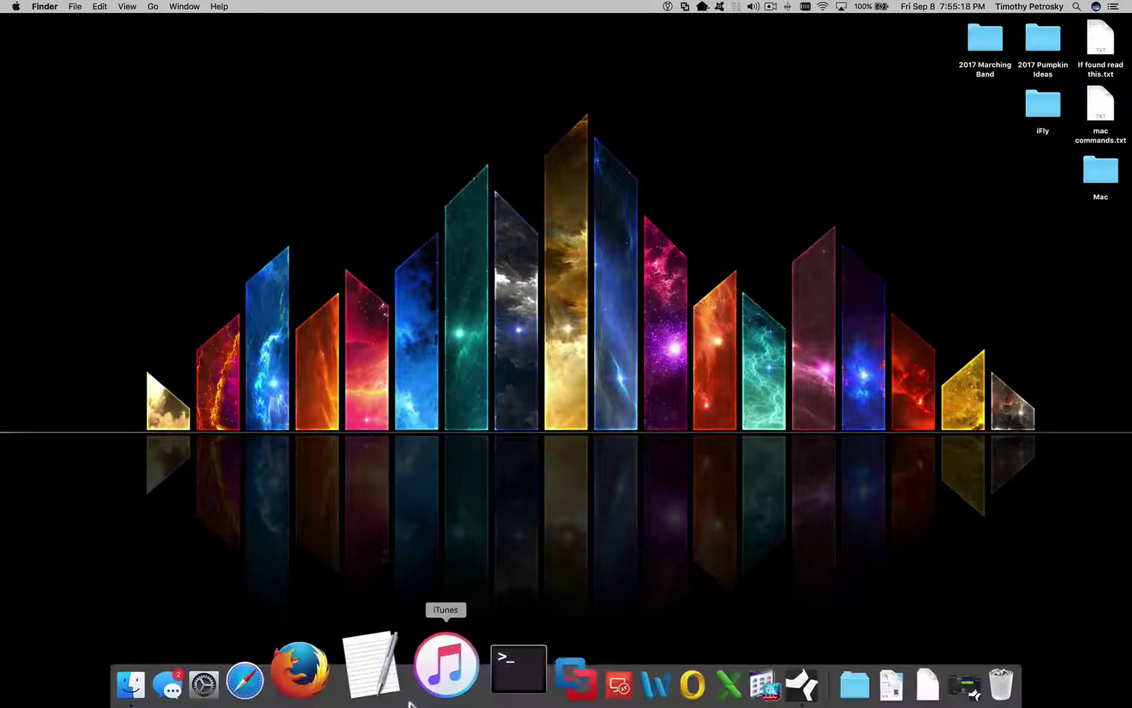
# Step: Open Firefox, search DuckDuckGo for "quicksilver for mac", and open the qsapp.com result
pyautogui.click(360, 677)
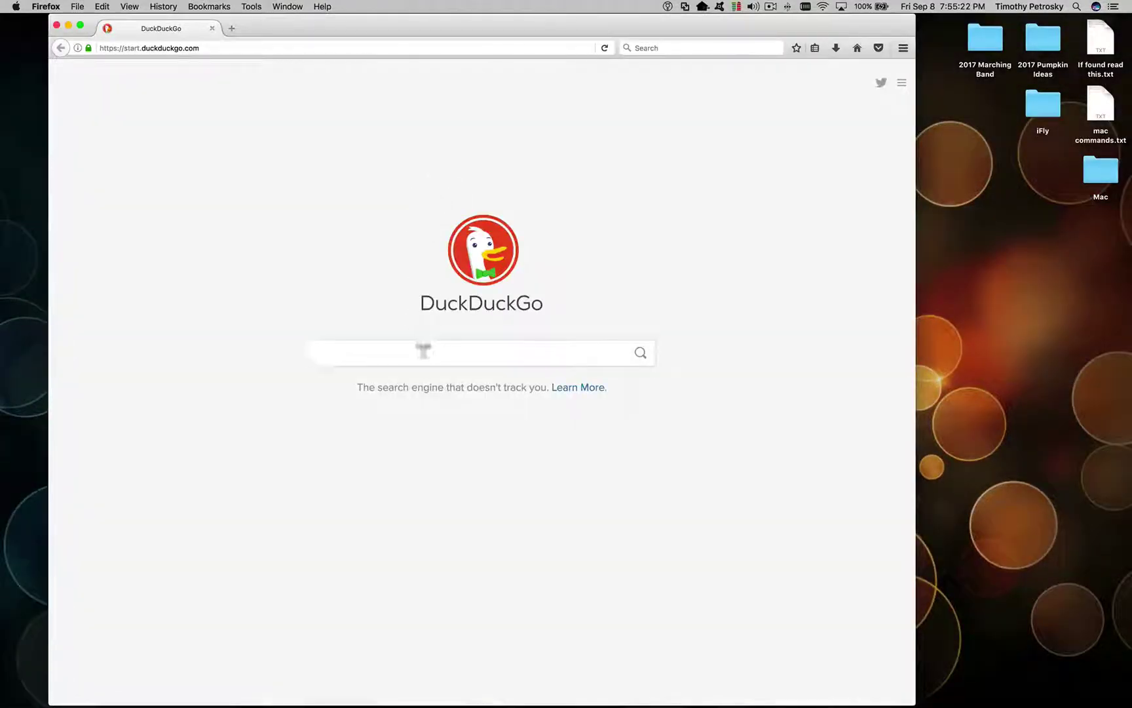
pyautogui.click(424, 351)
pyautogui.write('quicksilf')
pyautogui.press('BackSpace')
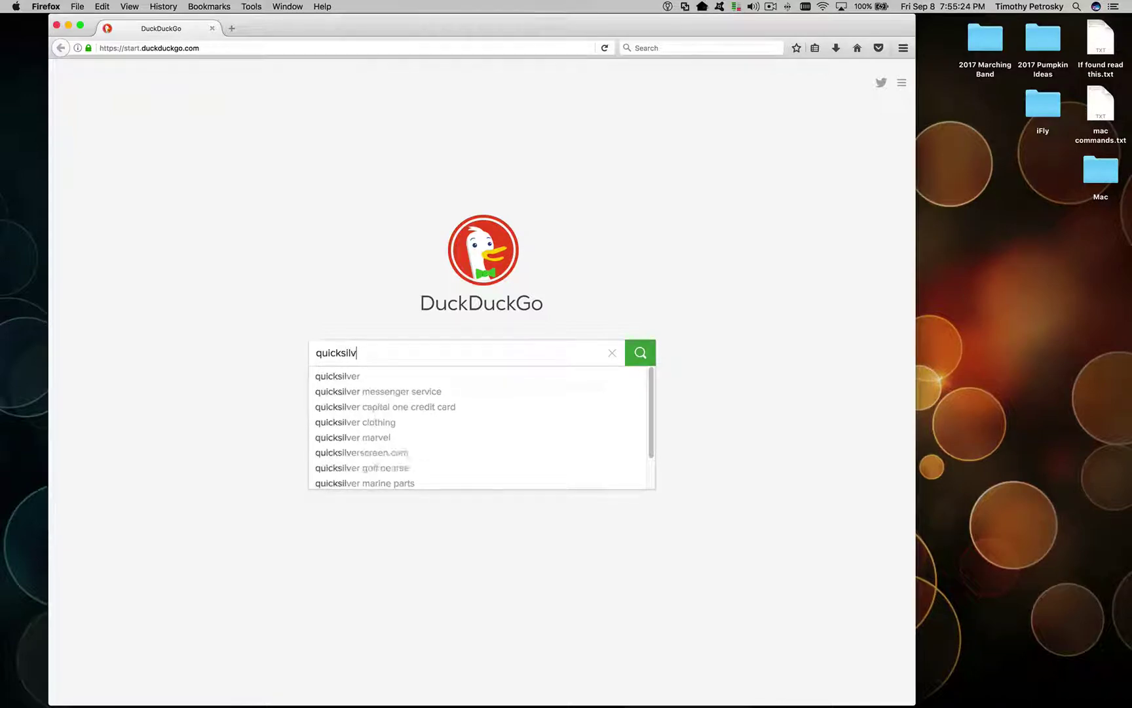
pyautogui.write('ver for mac')
pyautogui.press('Return')
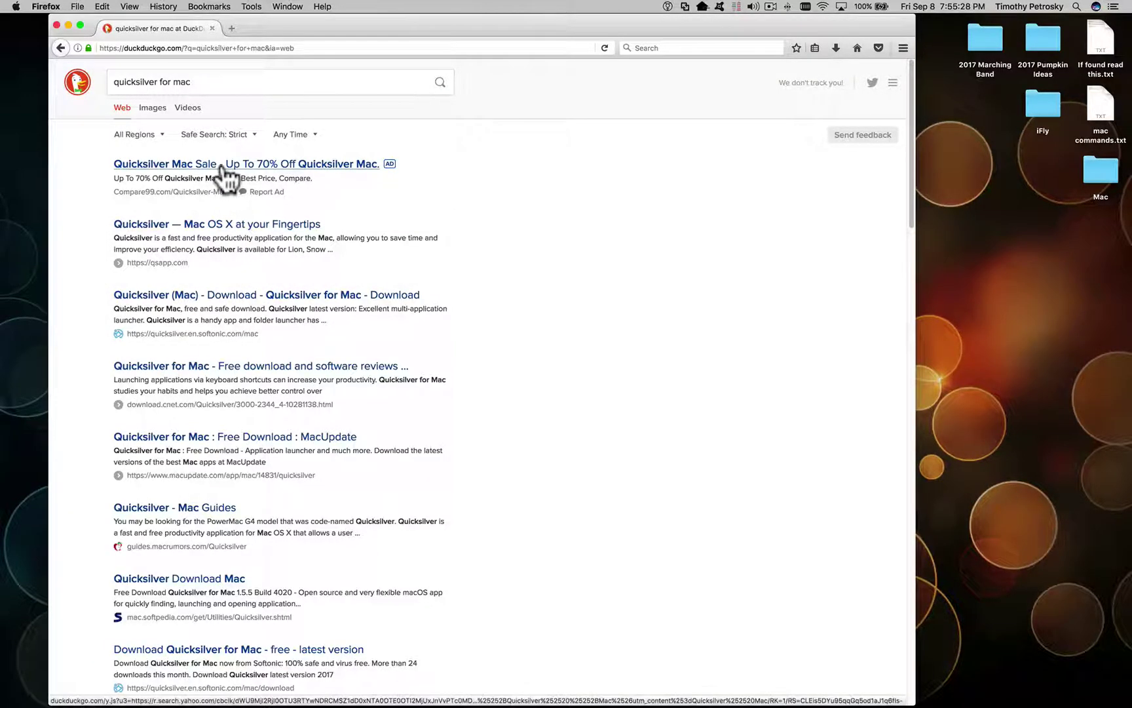
pyautogui.click(236, 229)
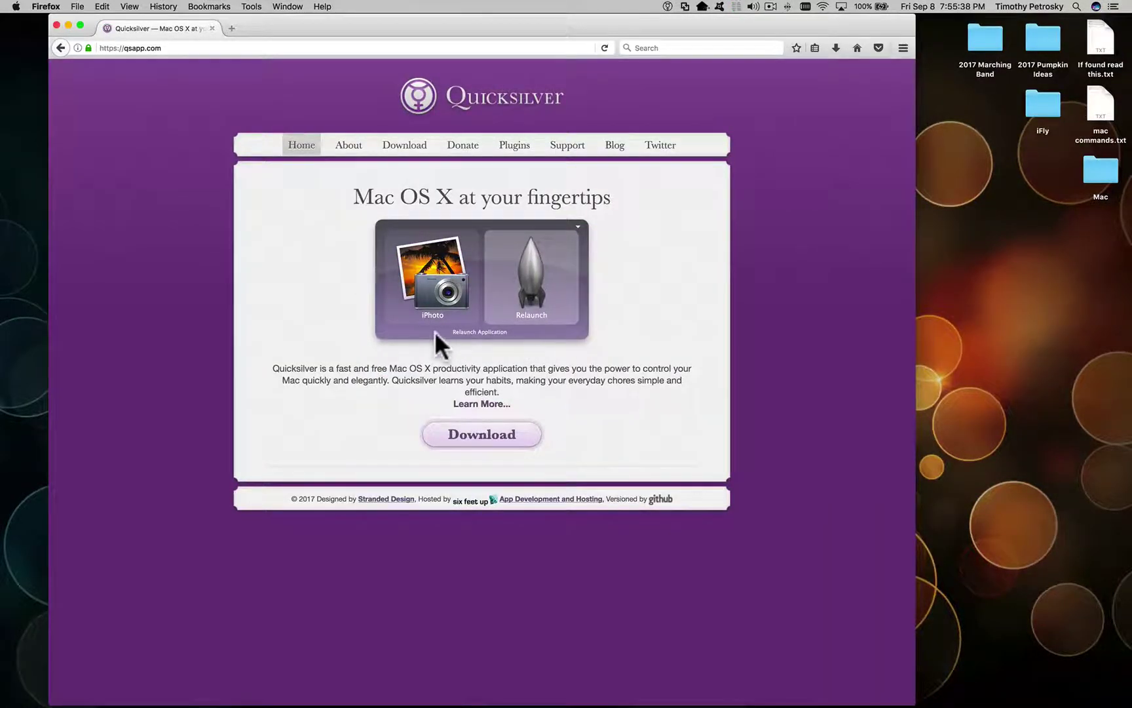
# Step: Move the browser window aside and view the commands offered by the running Quicksilver utility
pyautogui.moveTo(319, 21); pyautogui.dragTo(621, 227)
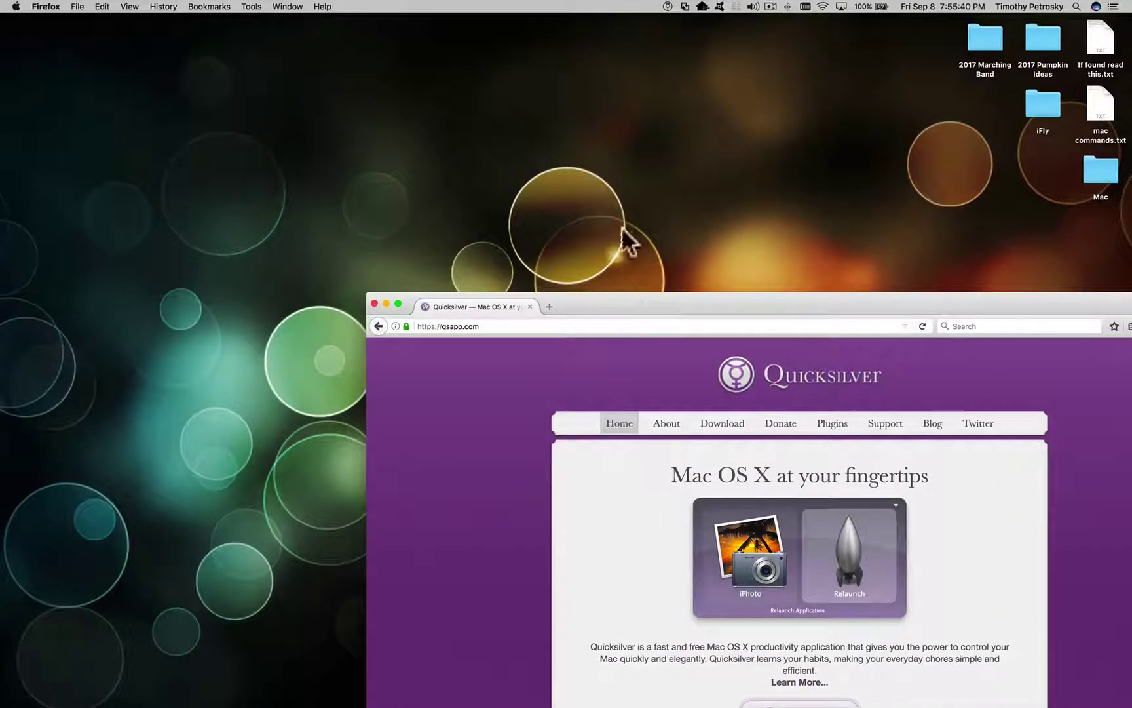
pyautogui.click(667, 6)
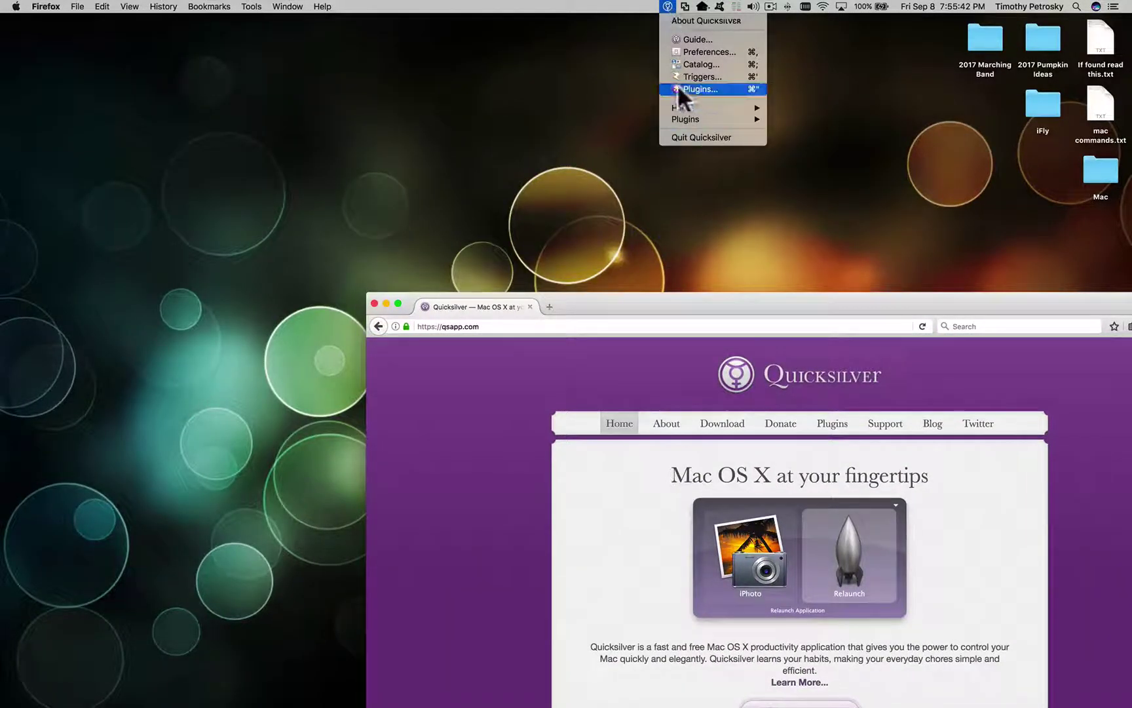
pyautogui.click(508, 166)
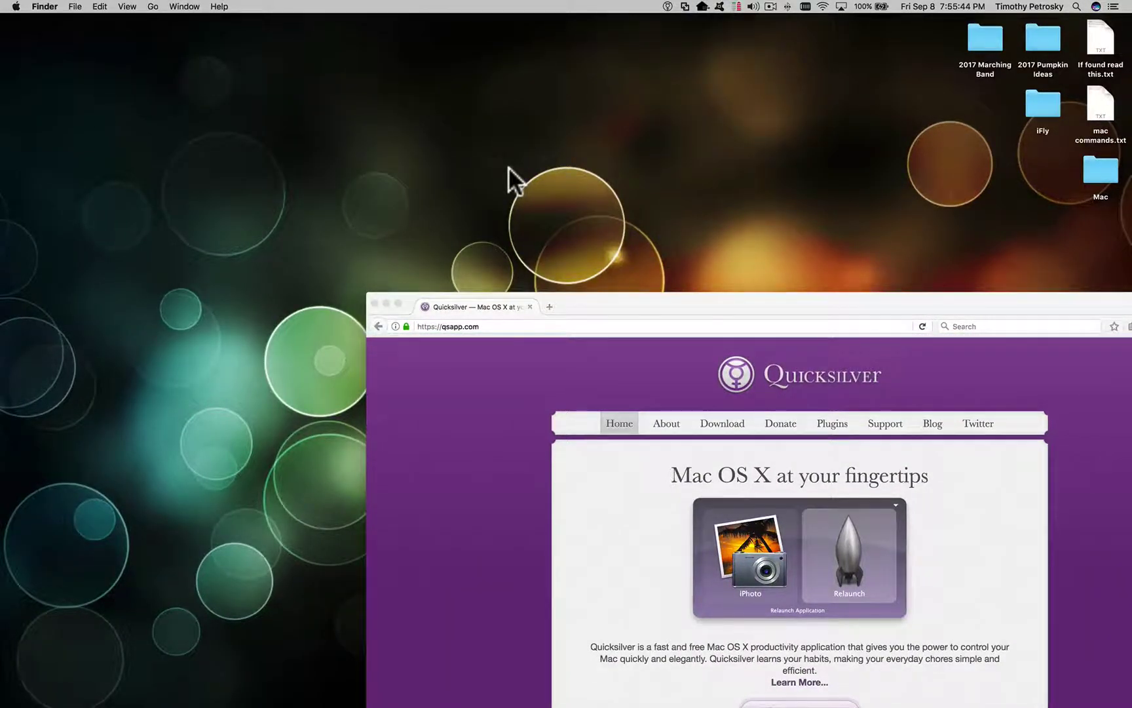
# Step: Summon Quicksilver, look up "e" to match Microsoft Excel.app, and launch it
pyautogui.hotkey('ctrl', 'space')
pyautogui.write('s')
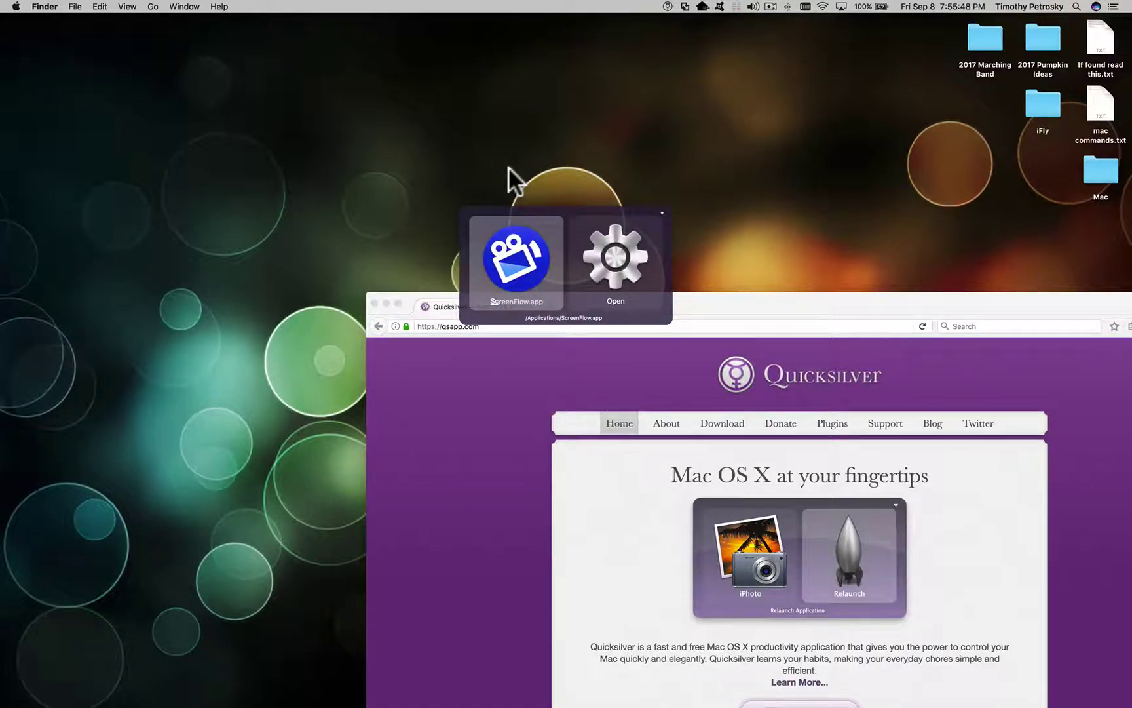
pyautogui.write('e')
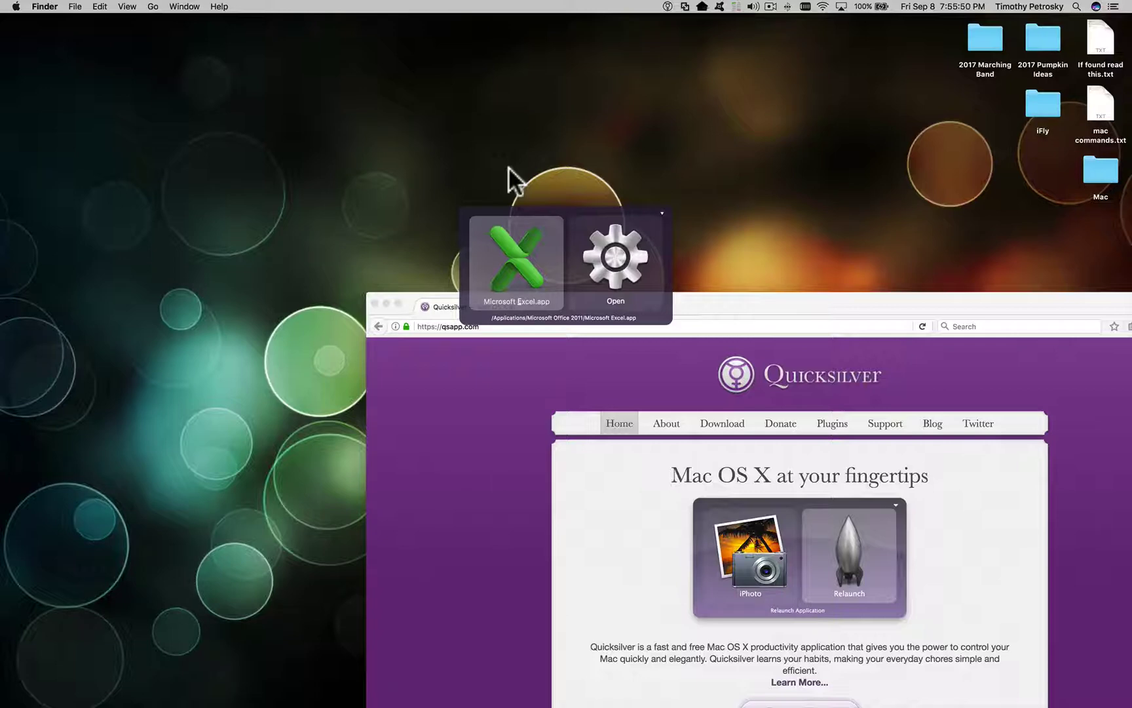
pyautogui.press('Down')
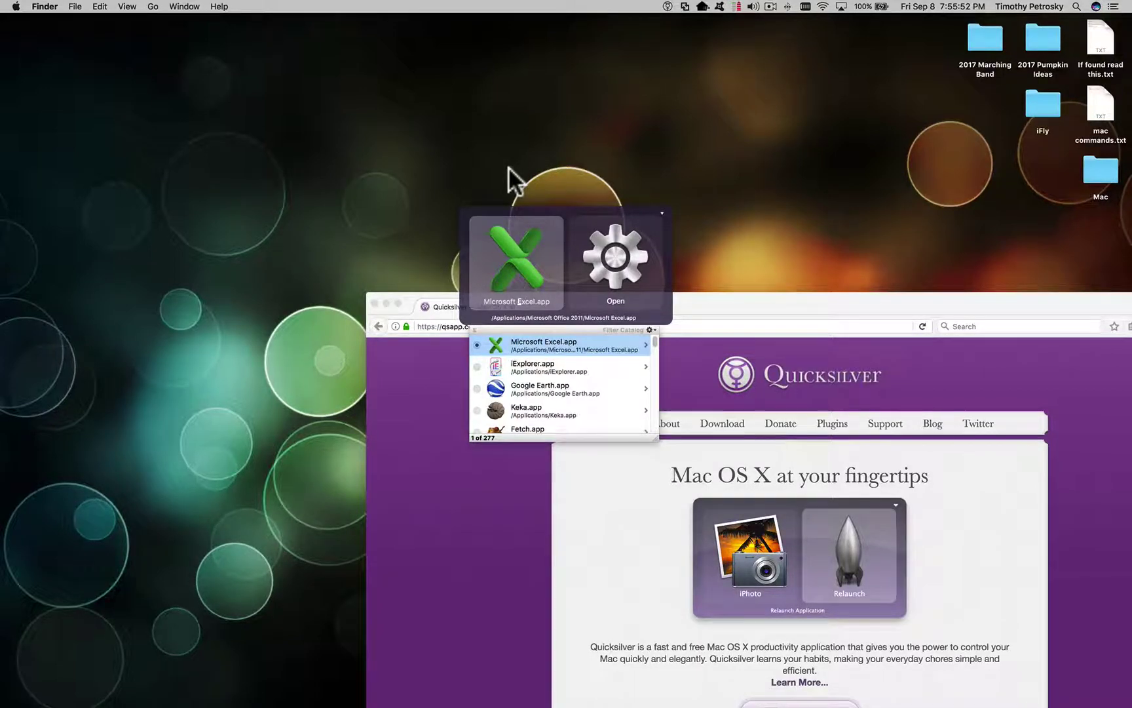
pyautogui.press('Return')
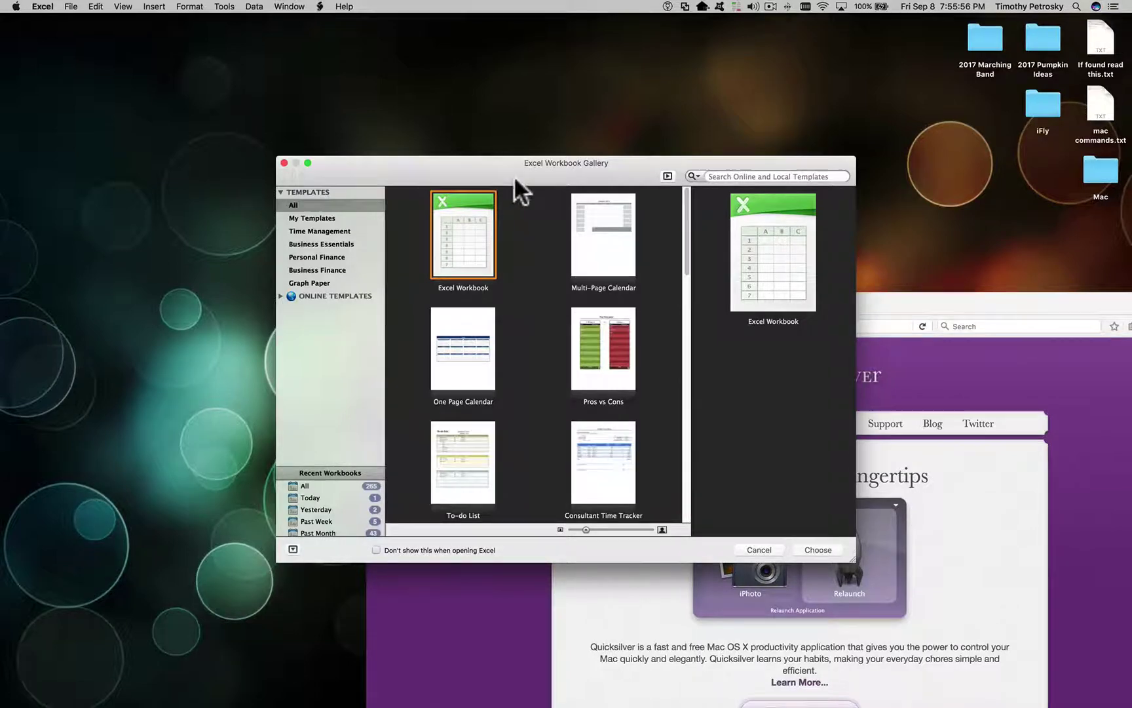
# Step: Quit Excel and close the Firefox window showing the Quicksilver site
pyautogui.press('super+q')
pyautogui.moveTo(714, 304); pyautogui.dragTo(466, 20)
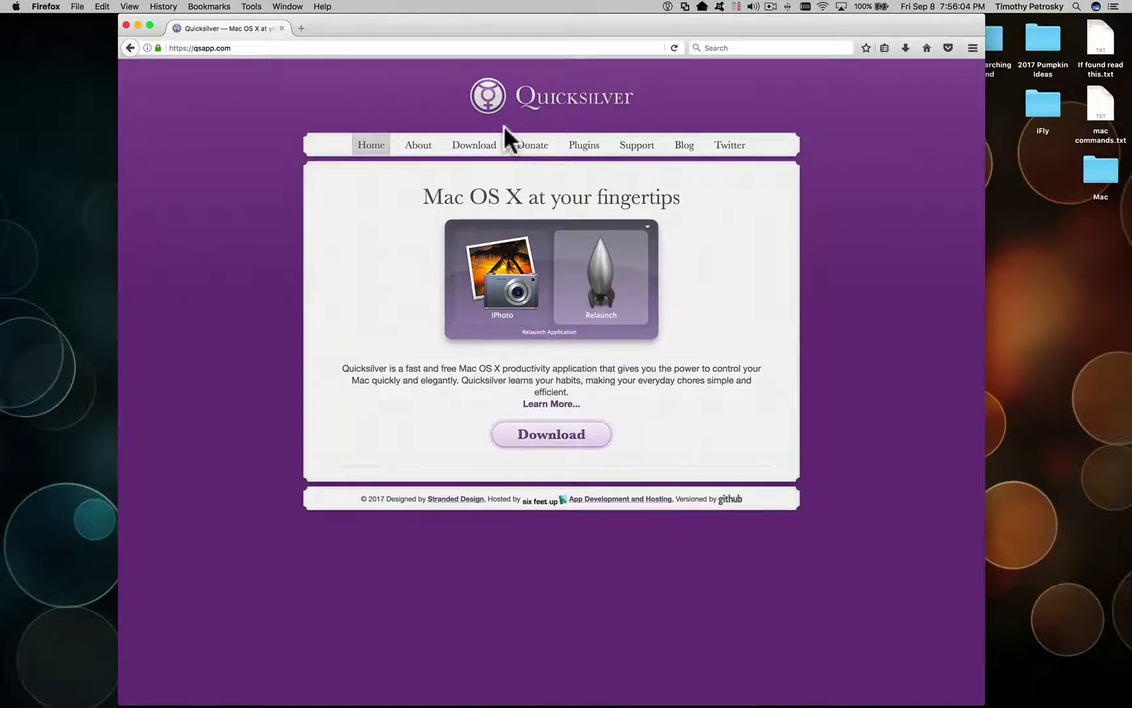
pyautogui.press('super+w')
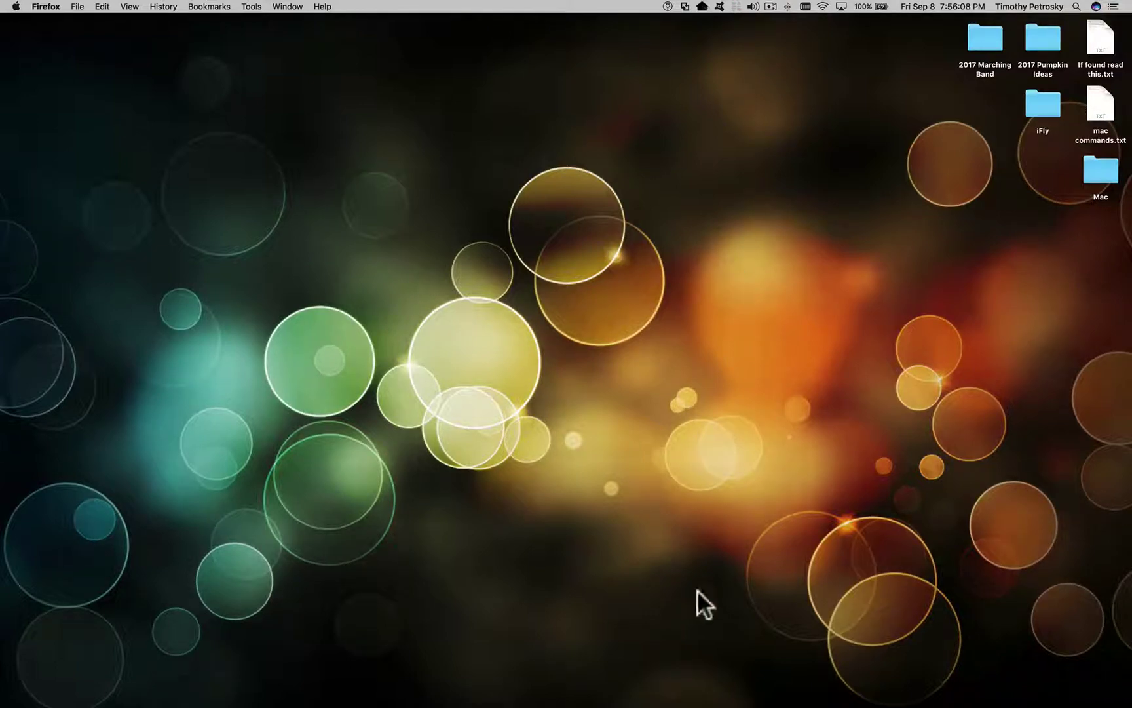
# Step: Return to the desktop and launch VMware Fusion through Quicksilver by looking up "v"
pyautogui.moveTo(705, 704)
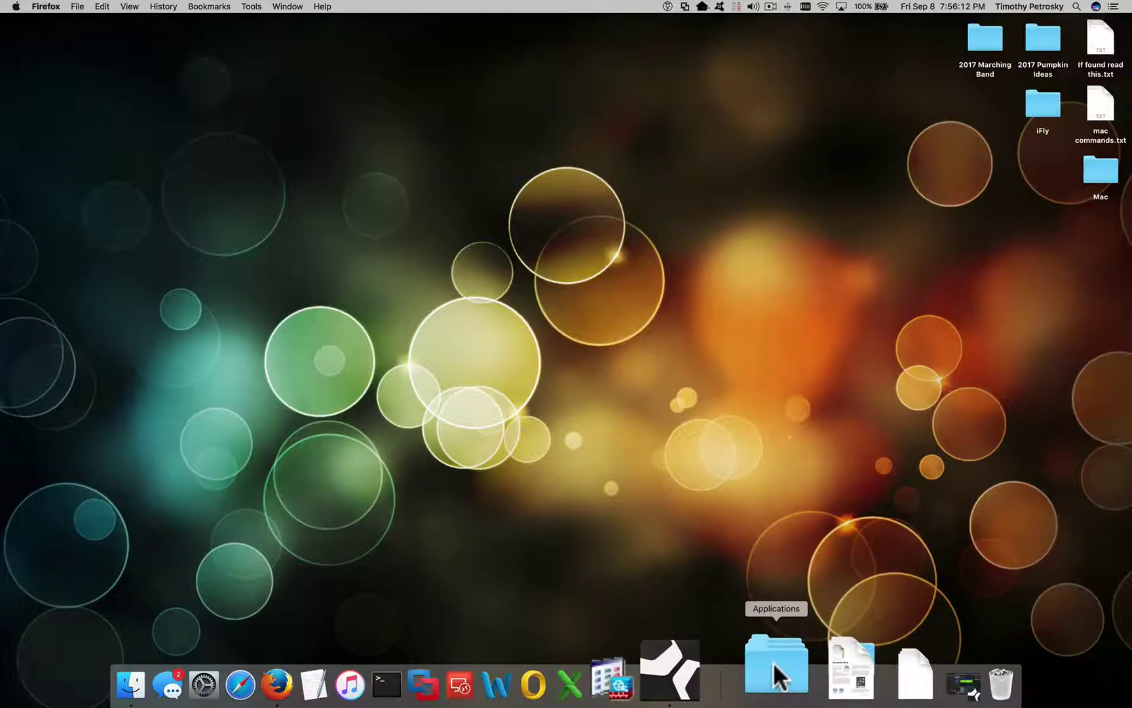
pyautogui.click(649, 364)
pyautogui.hotkey('ctrl', 'space')
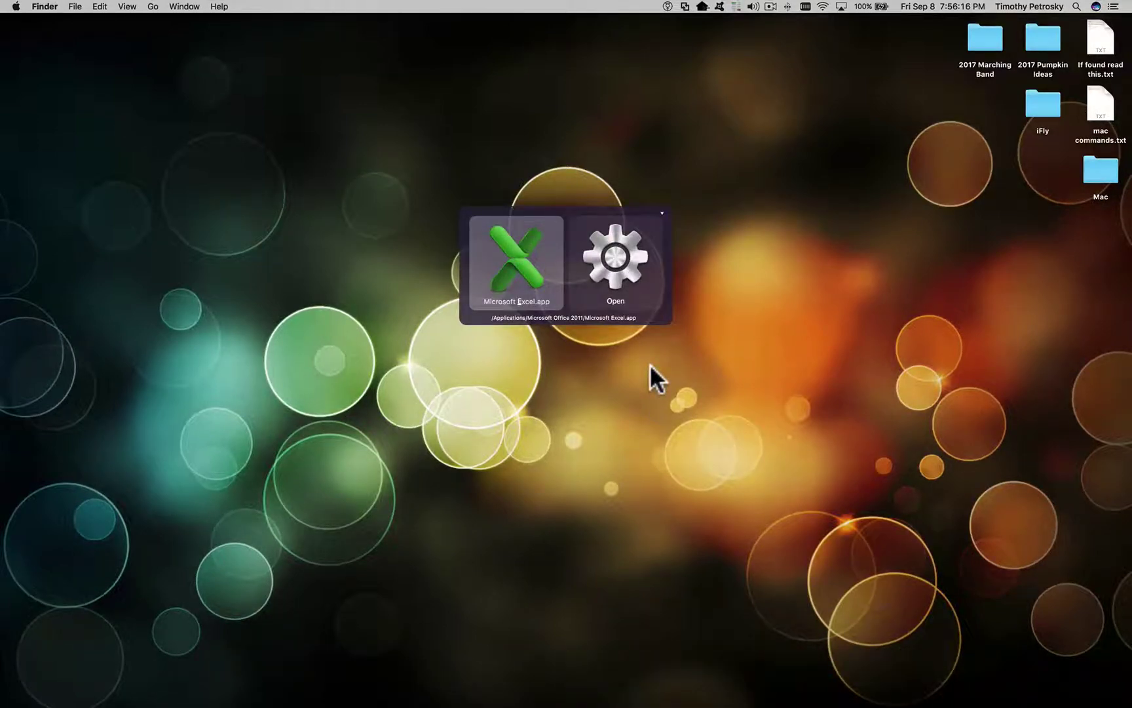
pyautogui.write('v')
pyautogui.press('Escape')
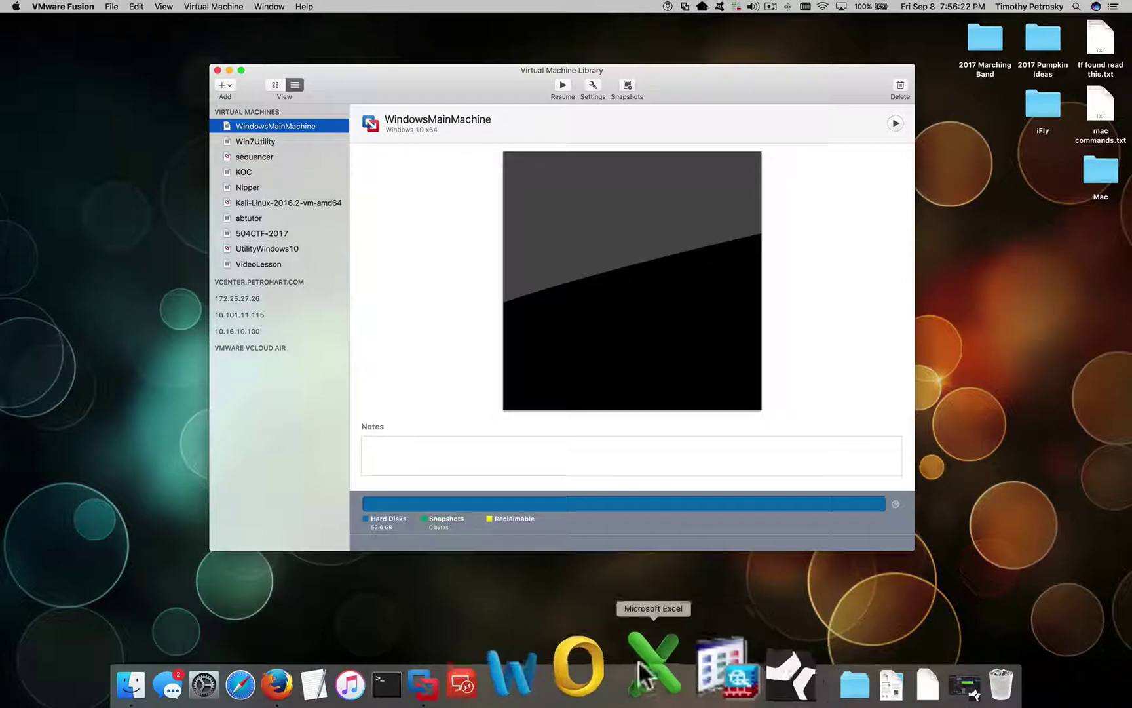
# Step: View VMware Fusion's Dock options, dismiss them, and shift the Virtual Machine Library window slightly
pyautogui.rightClick(510, 686)
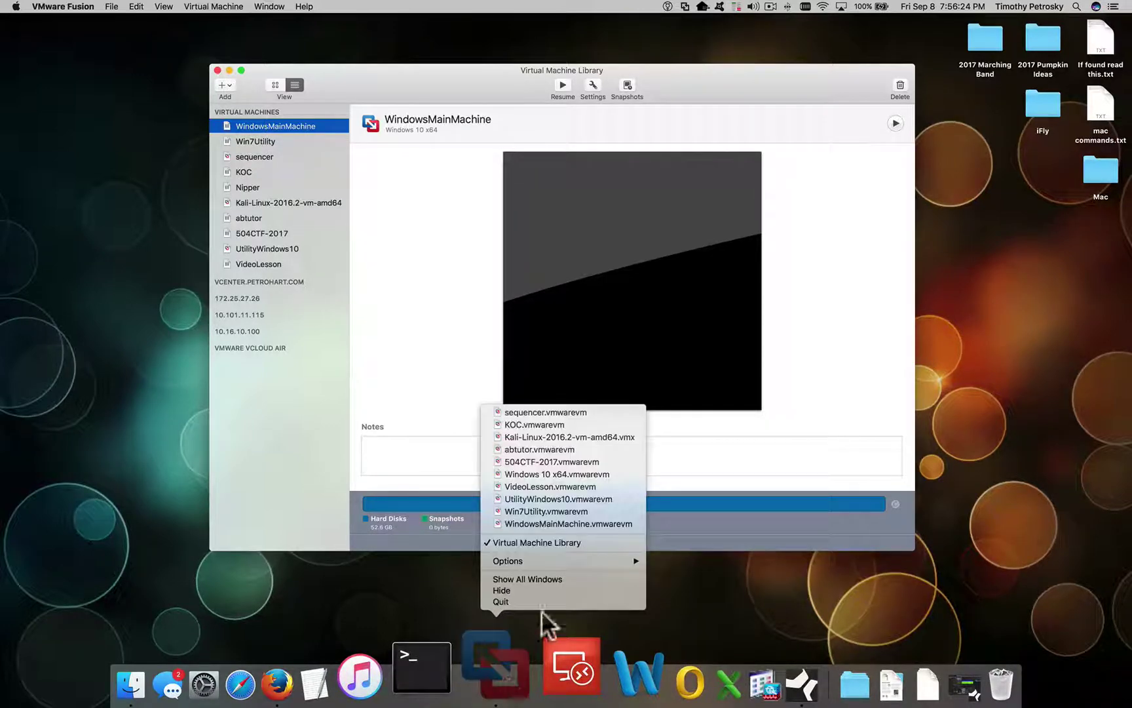
pyautogui.click(428, 600)
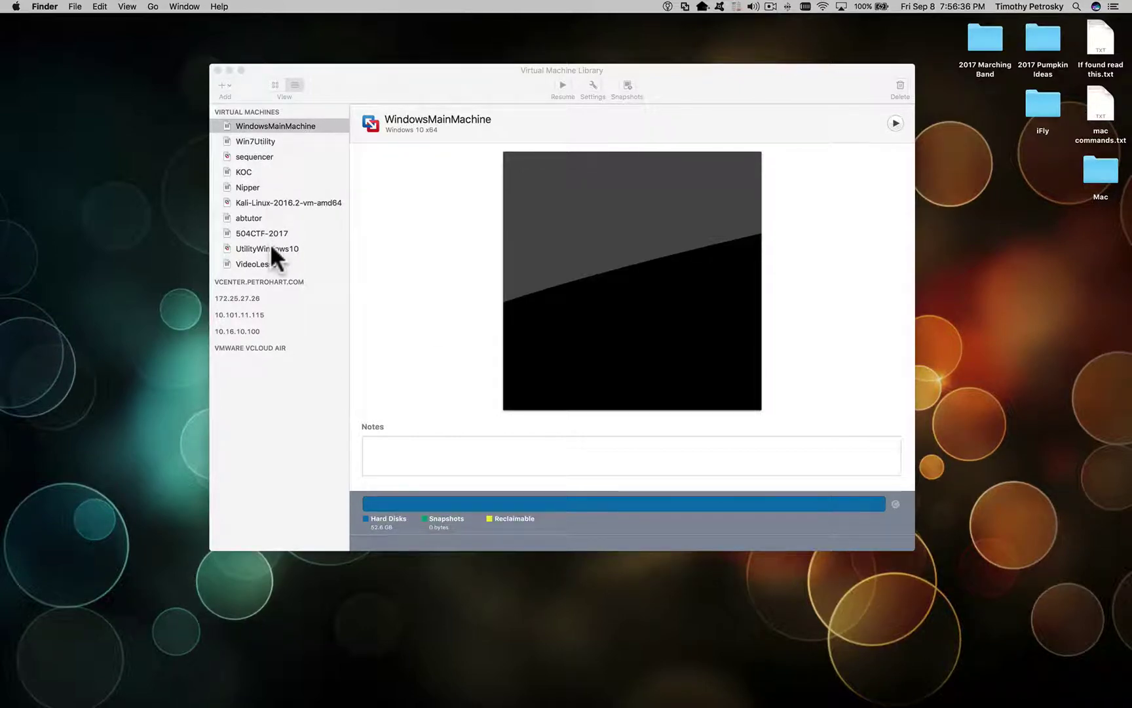
pyautogui.moveTo(378, 72)
pyautogui.mouseDown()
pyautogui.moveTo(371, 113)
pyautogui.moveTo(373, 92)
pyautogui.mouseUp()
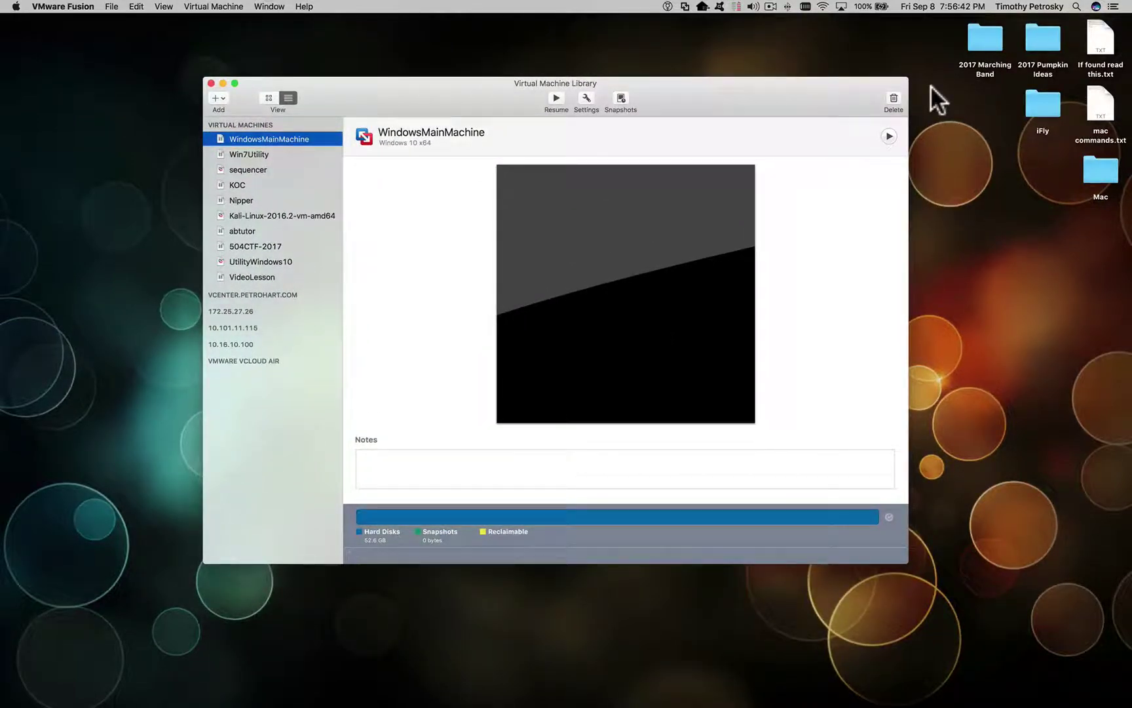
# Step: Open a Finder window from the iFly desktop folder and browse from Macintosh HD into the NoBackup folder
pyautogui.doubleClick(1046, 102)
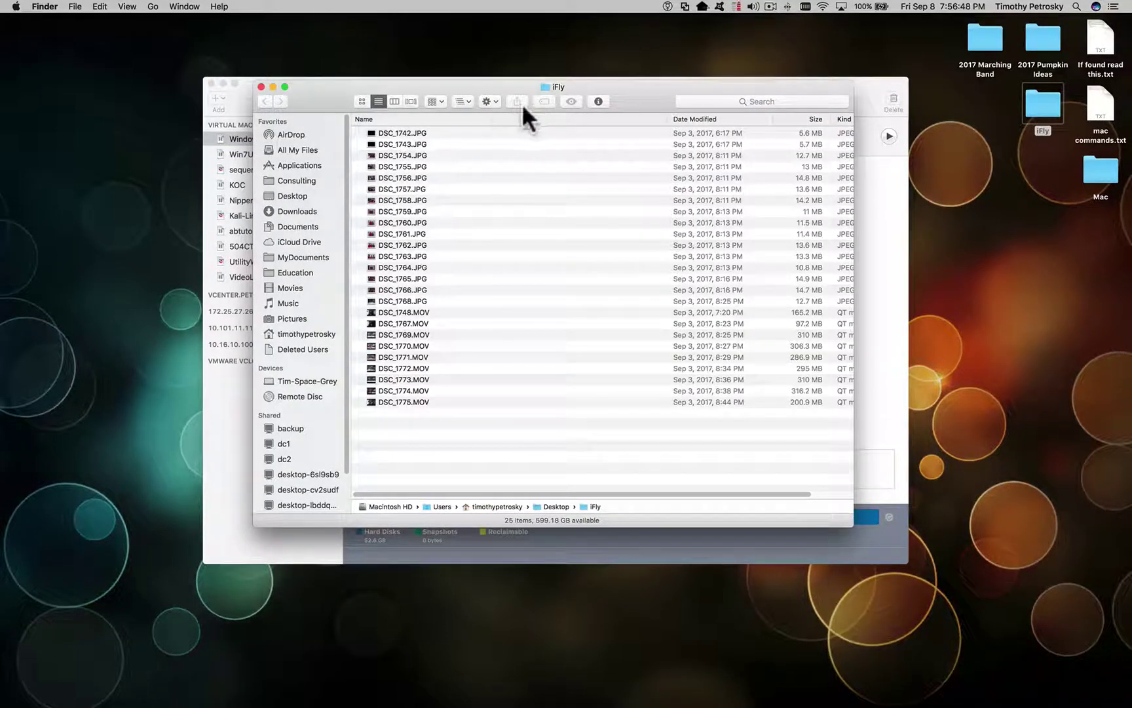
pyautogui.click(463, 99)
pyautogui.click(474, 160)
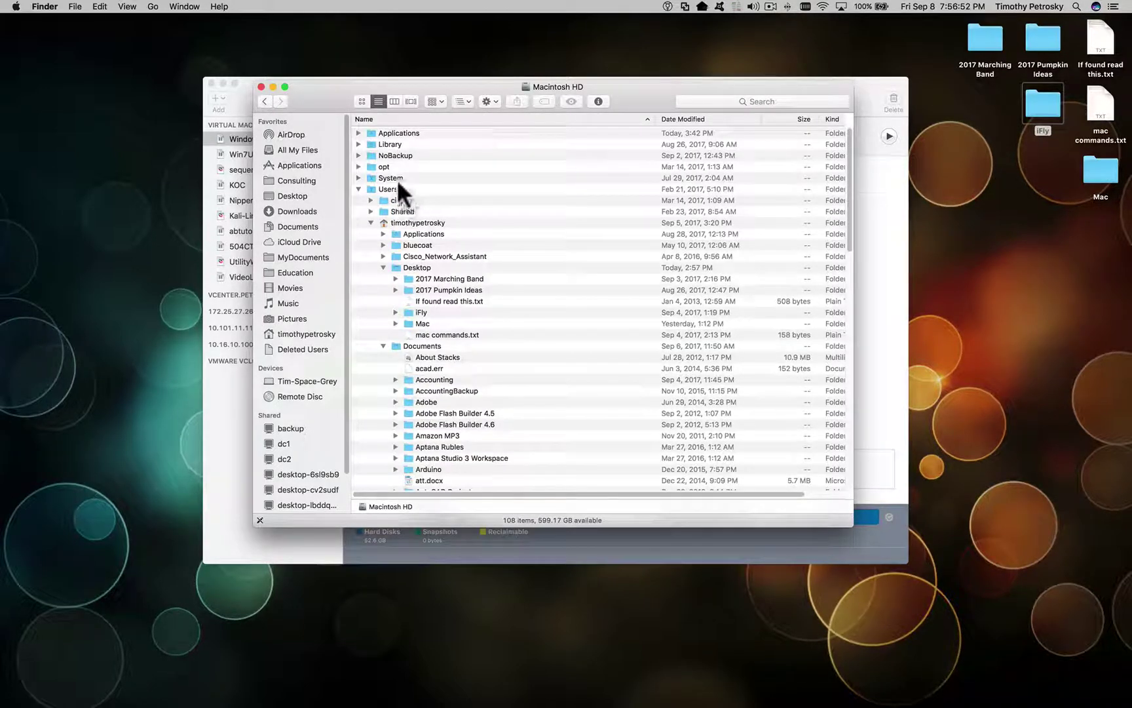
pyautogui.click(360, 155)
pyautogui.click(358, 155)
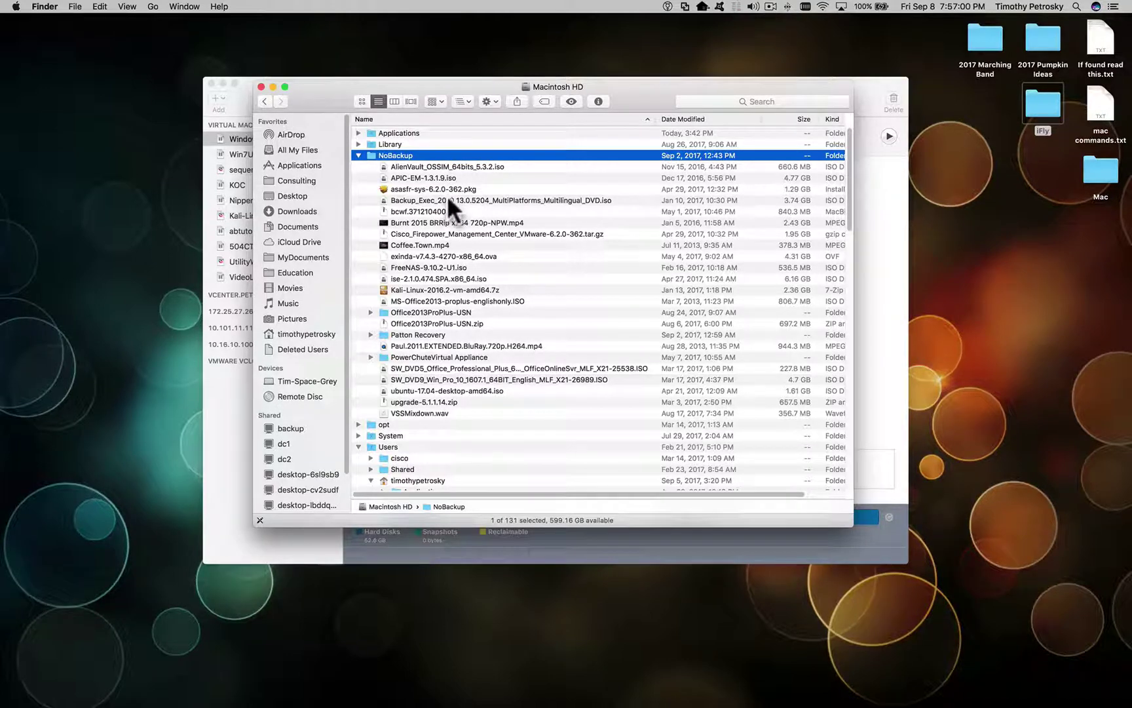
pyautogui.doubleClick(411, 152)
# Step: Search for ".iso" and limit the search to the NoBackup folder
pyautogui.click(708, 101)
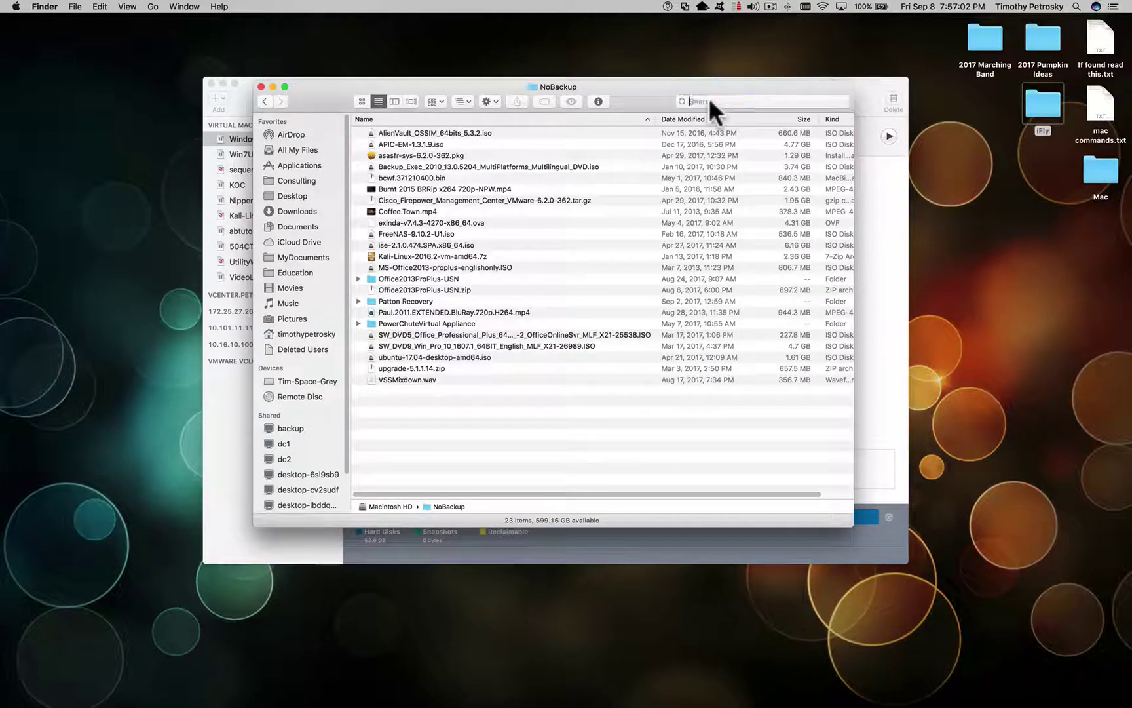
pyautogui.write('.iso')
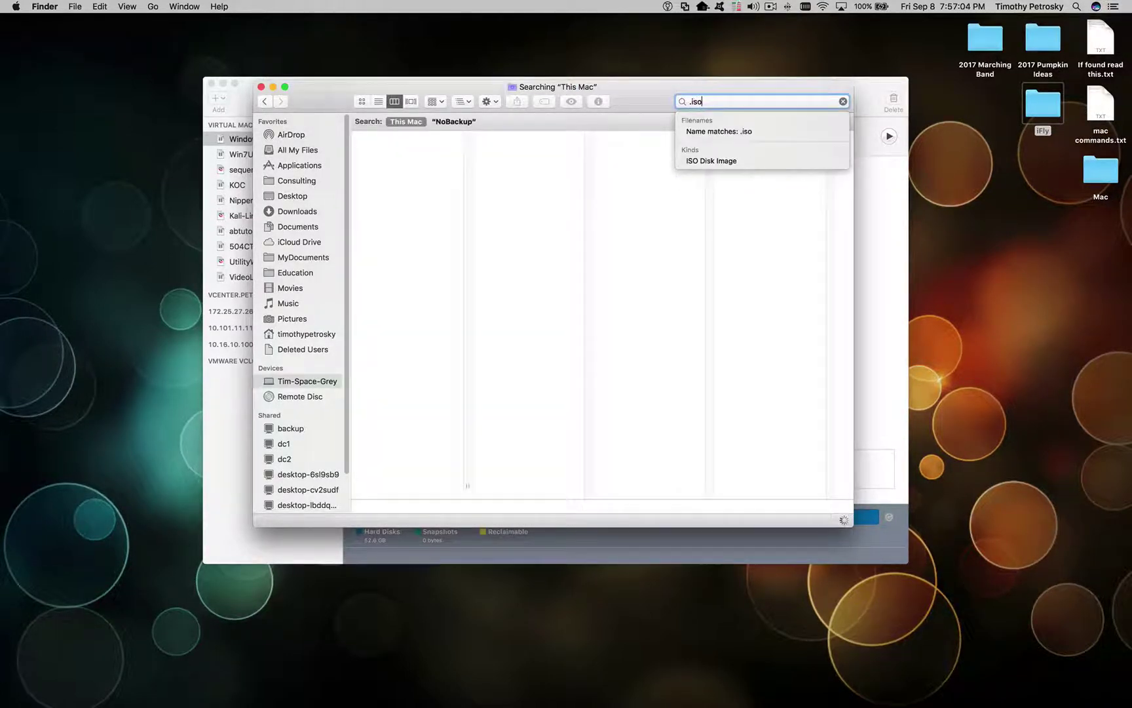
pyautogui.click(462, 120)
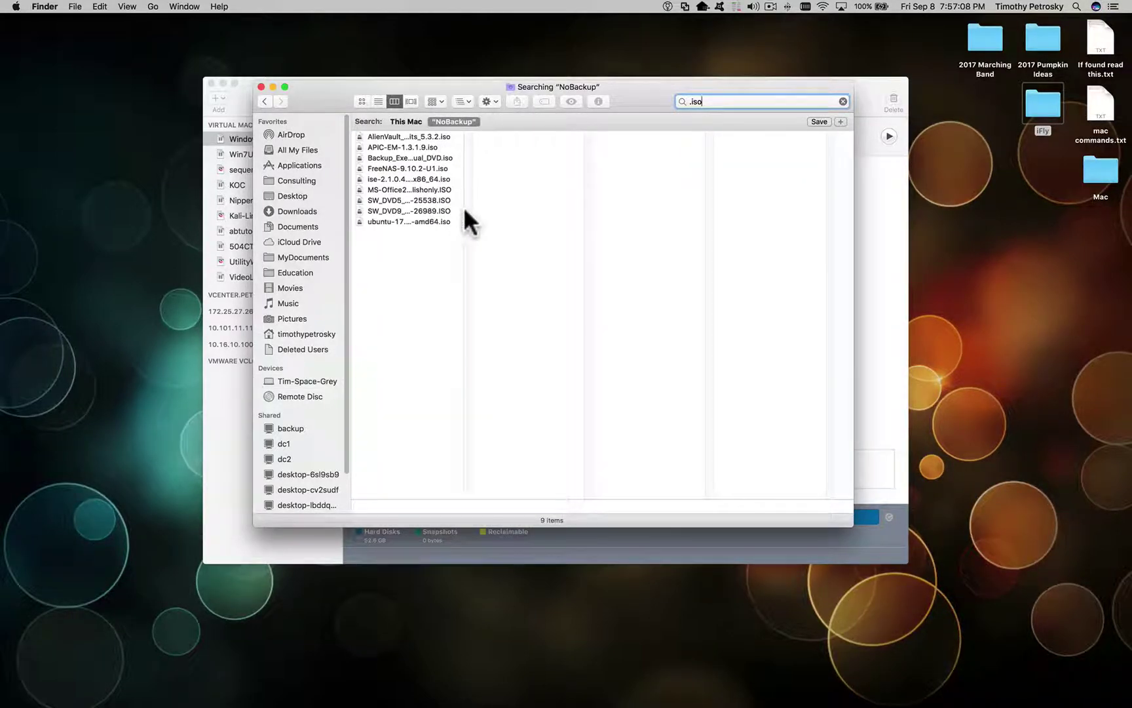
# Step: Put SW_DVD9_Win_Pro_10_1607.1_64BIT_English_MLF_X21-26989.ISO on the desktop, close the Finder window, and place the file beside the Virtual Machine Library window
pyautogui.click(420, 200)
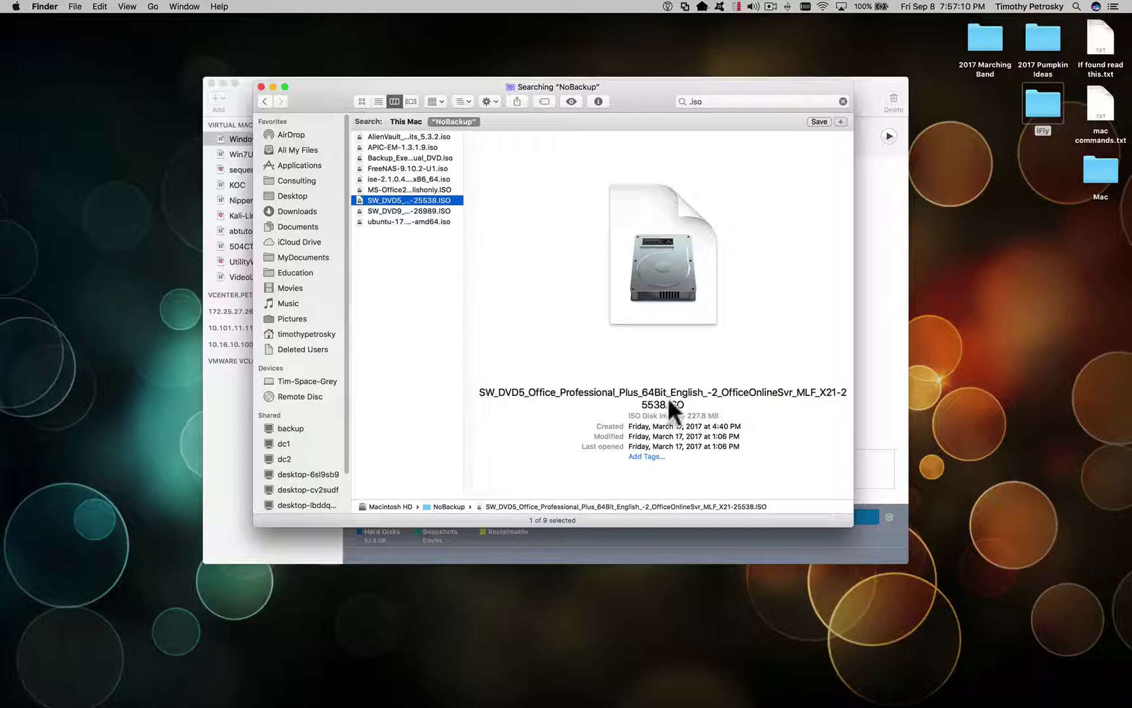
pyautogui.click(435, 210)
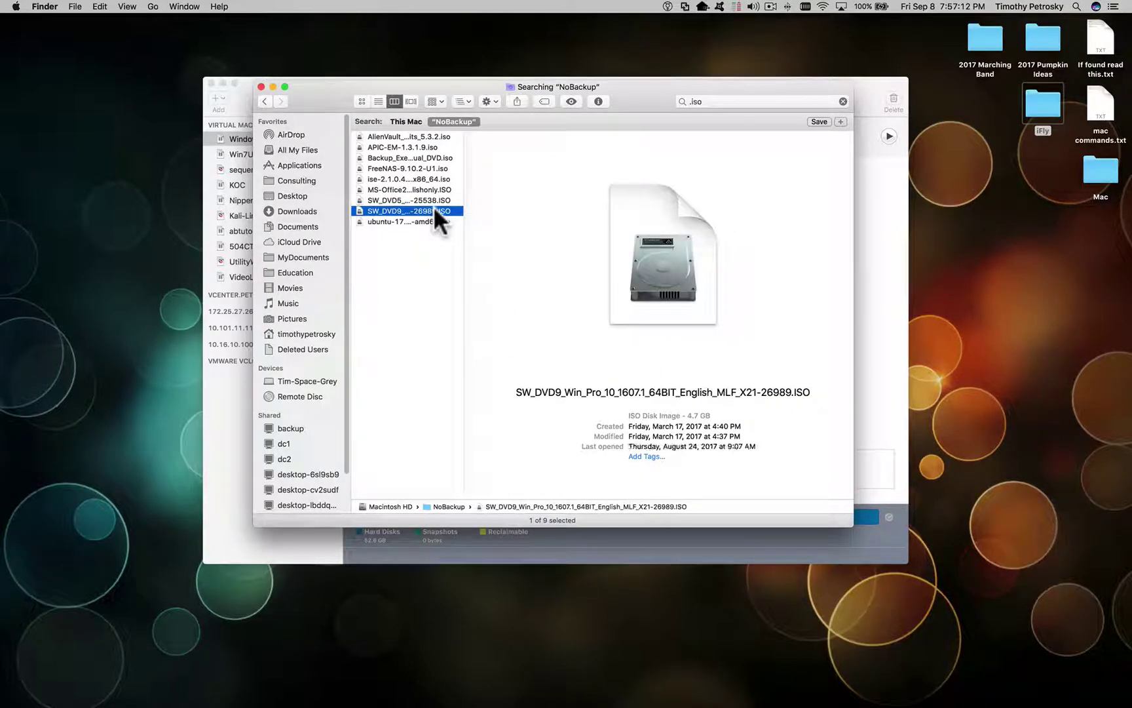
pyautogui.doubleClick(434, 210)
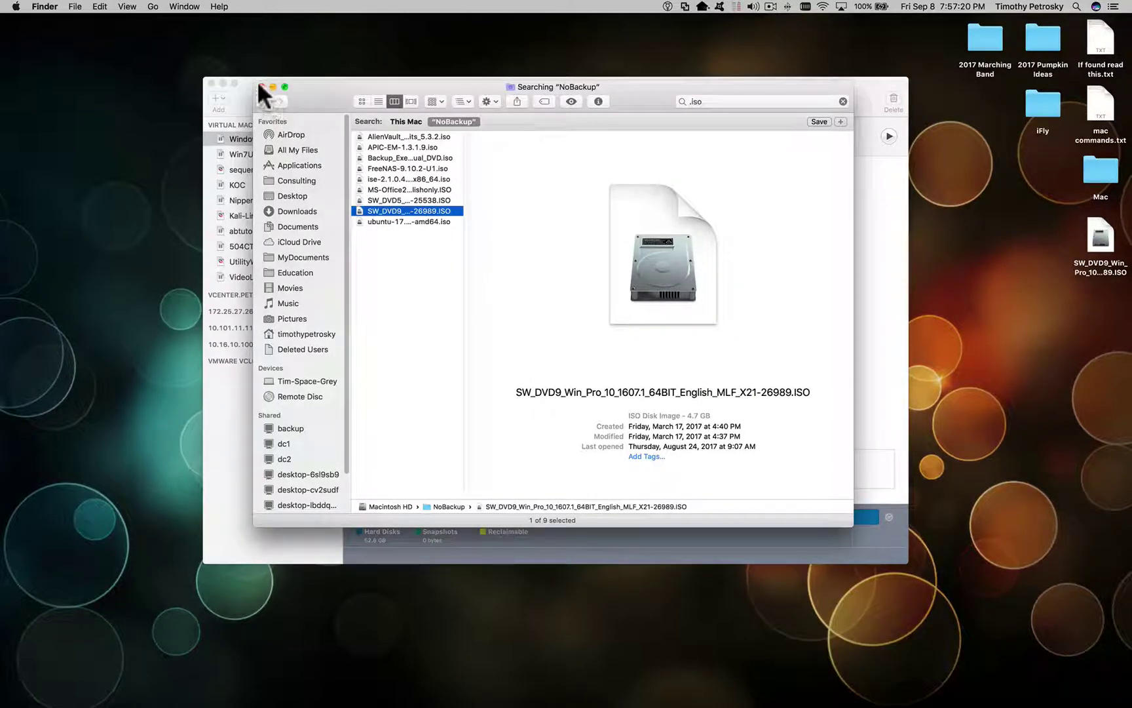
pyautogui.click(261, 86)
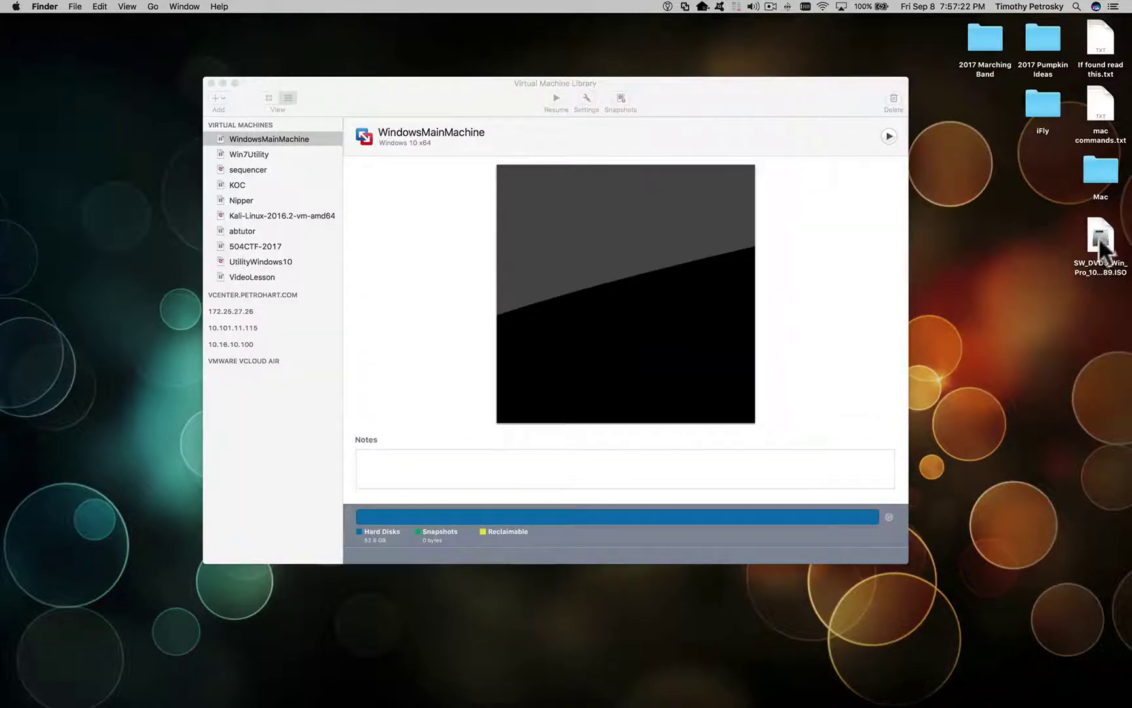
pyautogui.moveTo(1091, 233); pyautogui.dragTo(118, 92)
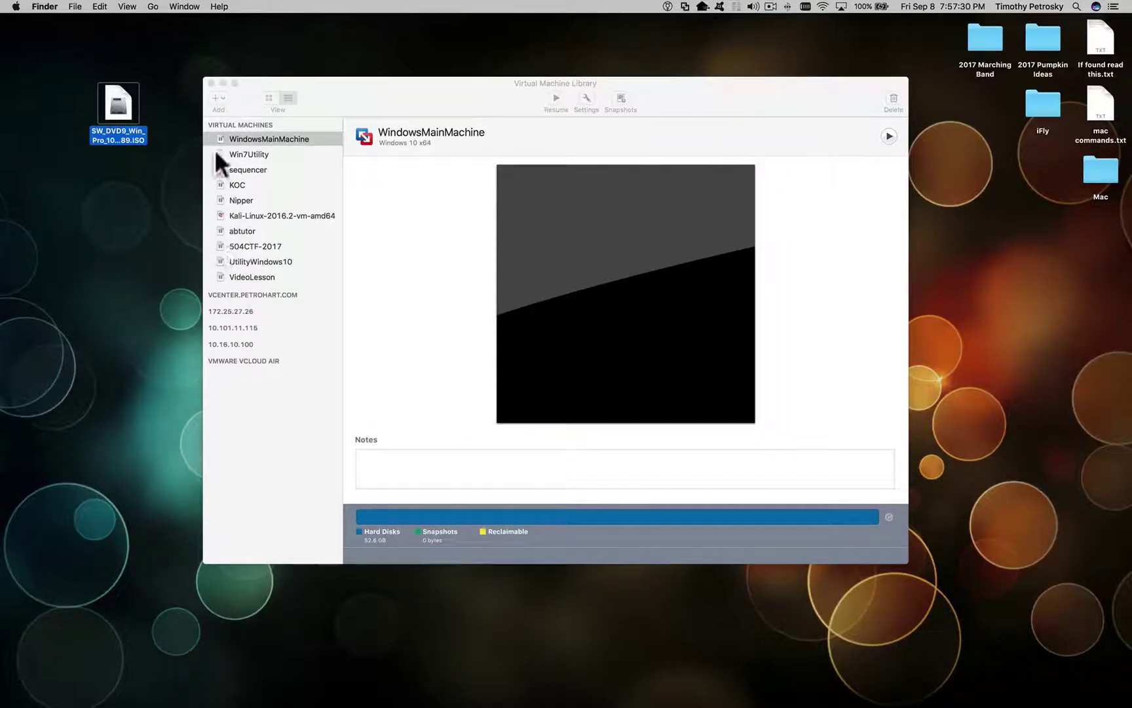
# Step: Start a new virtual machine in VMware Fusion using the Create a custom virtual machine method
pyautogui.click(224, 96)
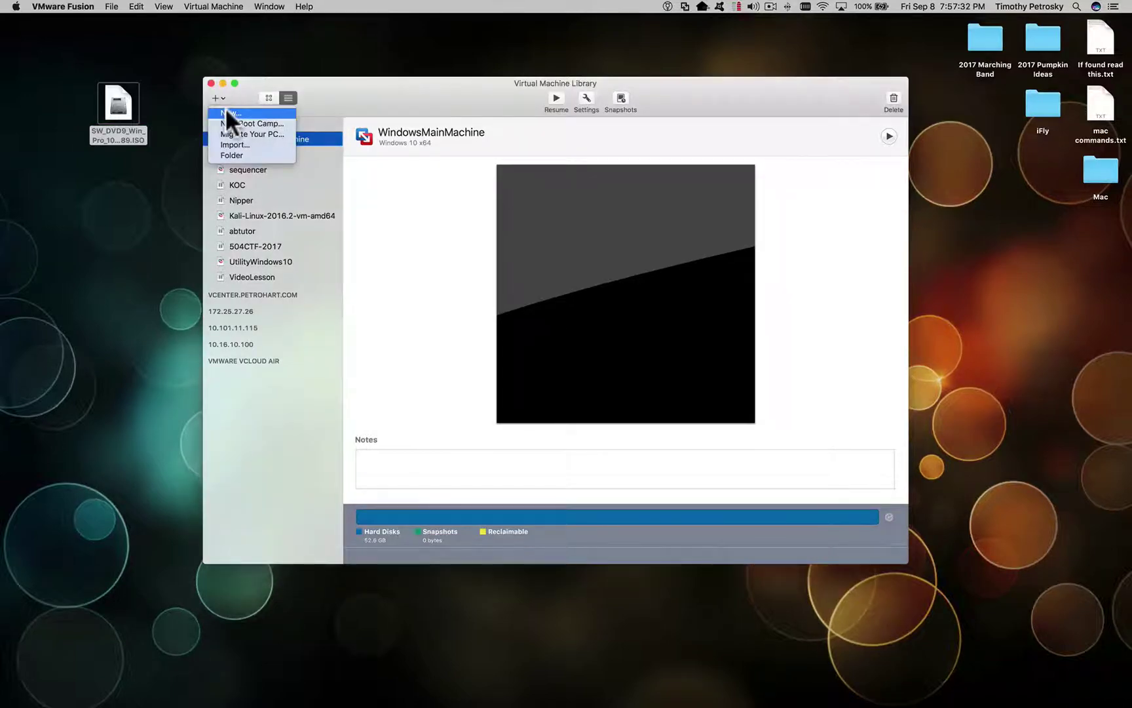
pyautogui.click(229, 106)
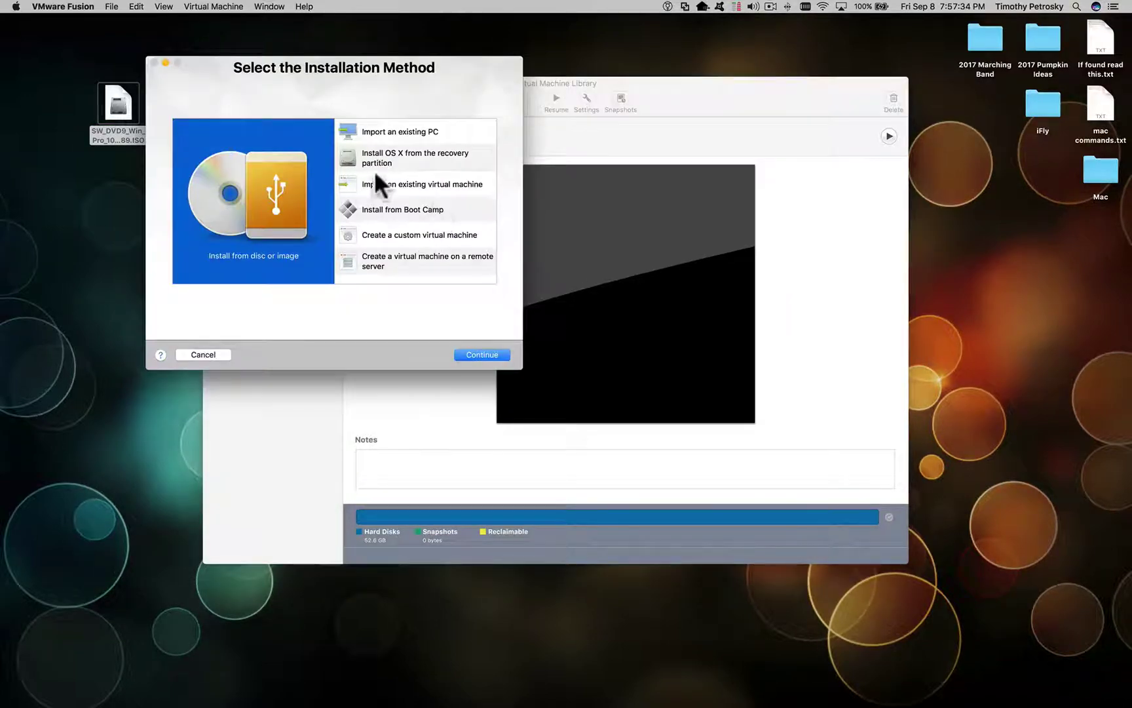
pyautogui.click(388, 240)
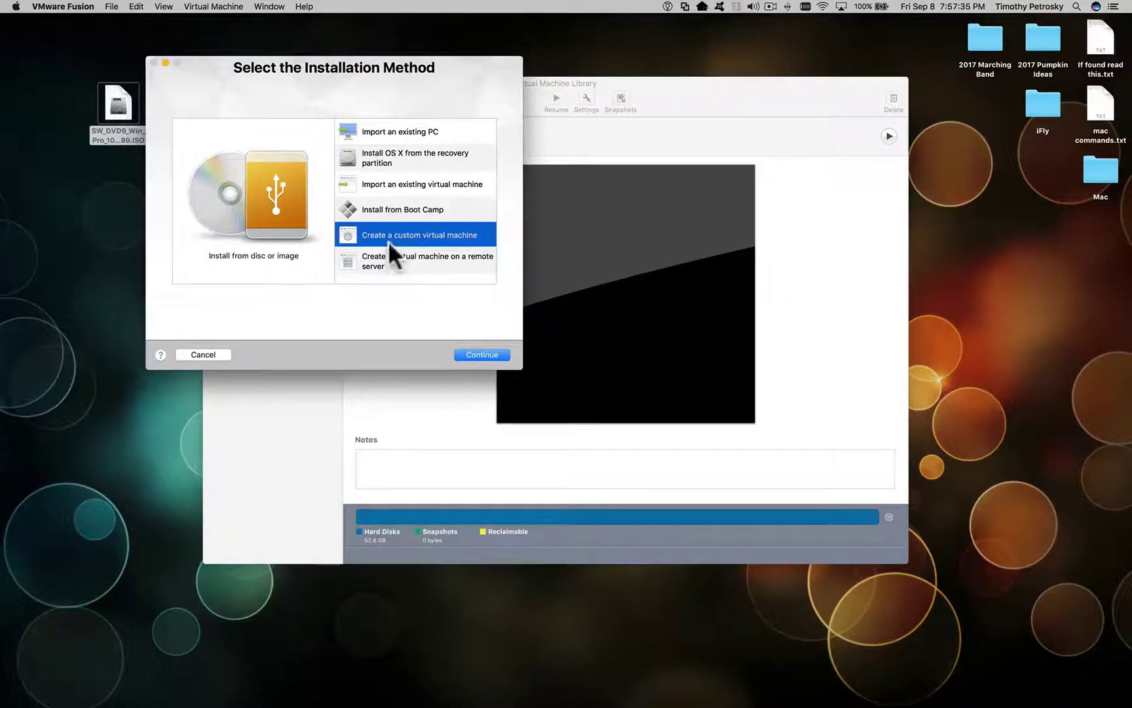
pyautogui.click(496, 354)
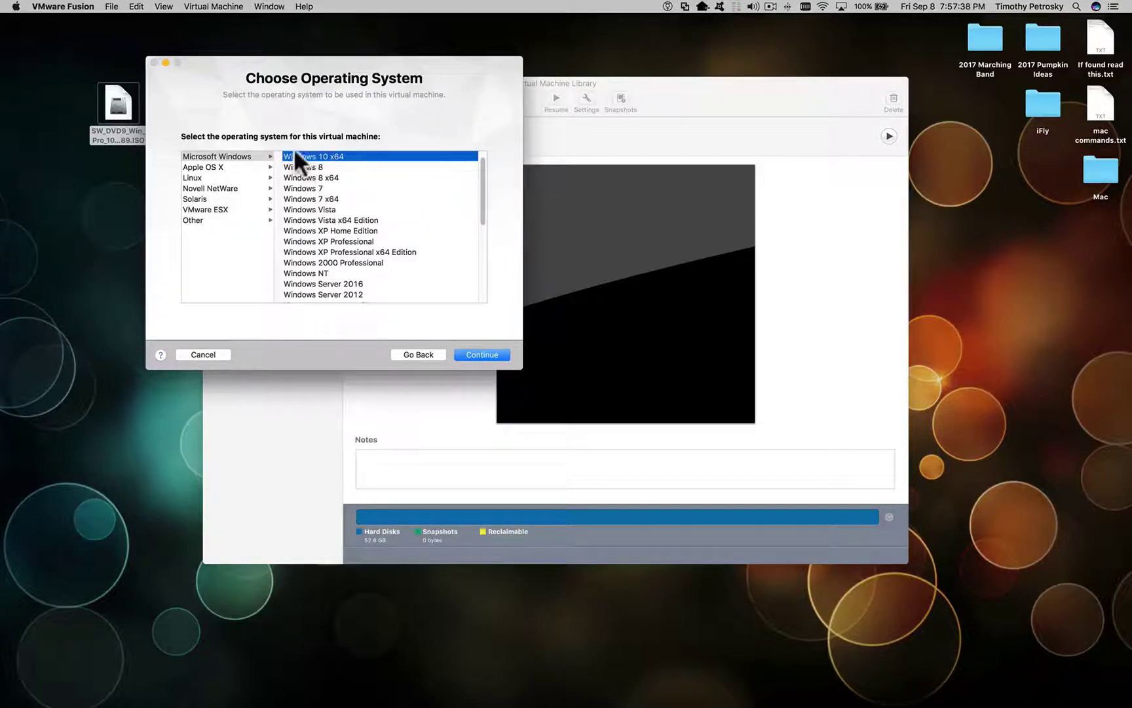
# Step: Choose Microsoft Windows, Windows 10 x64 as the operating system and move the dialog away from the desktop ISO file
pyautogui.click(263, 155)
pyautogui.click(306, 161)
pyautogui.moveTo(259, 55); pyautogui.dragTo(358, 56)
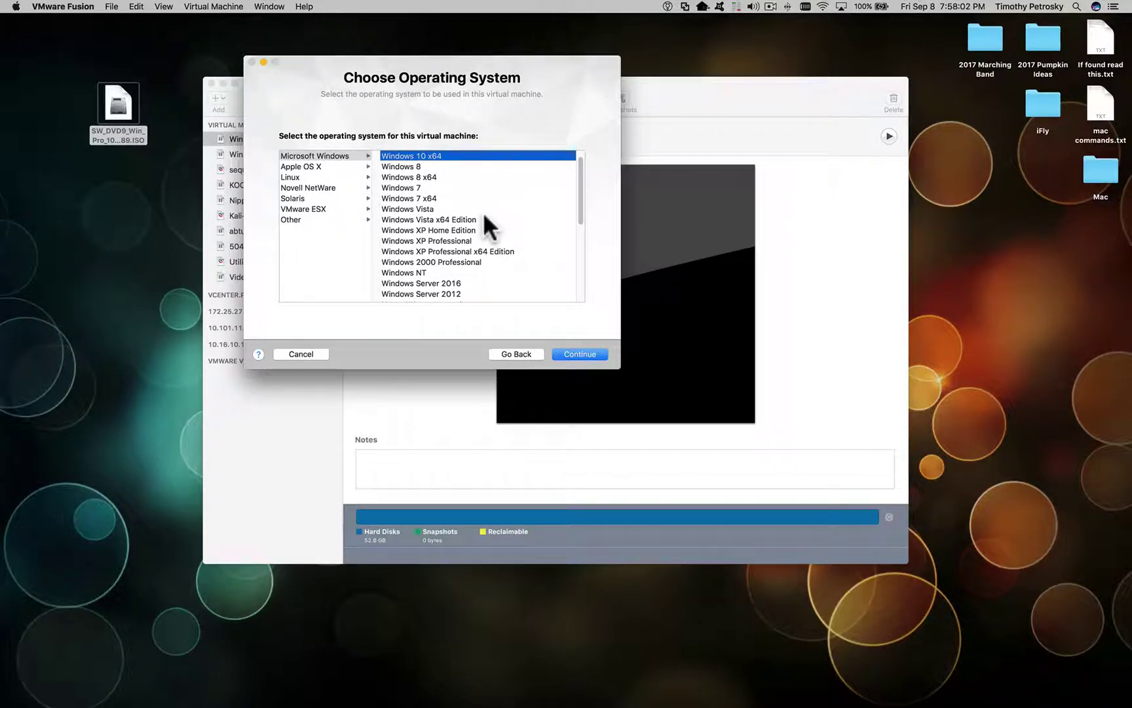
# Step: Give the Windows 10 x64 machine a new virtual disk, choose to customize its settings, and save it as lesson10
pyautogui.click(566, 350)
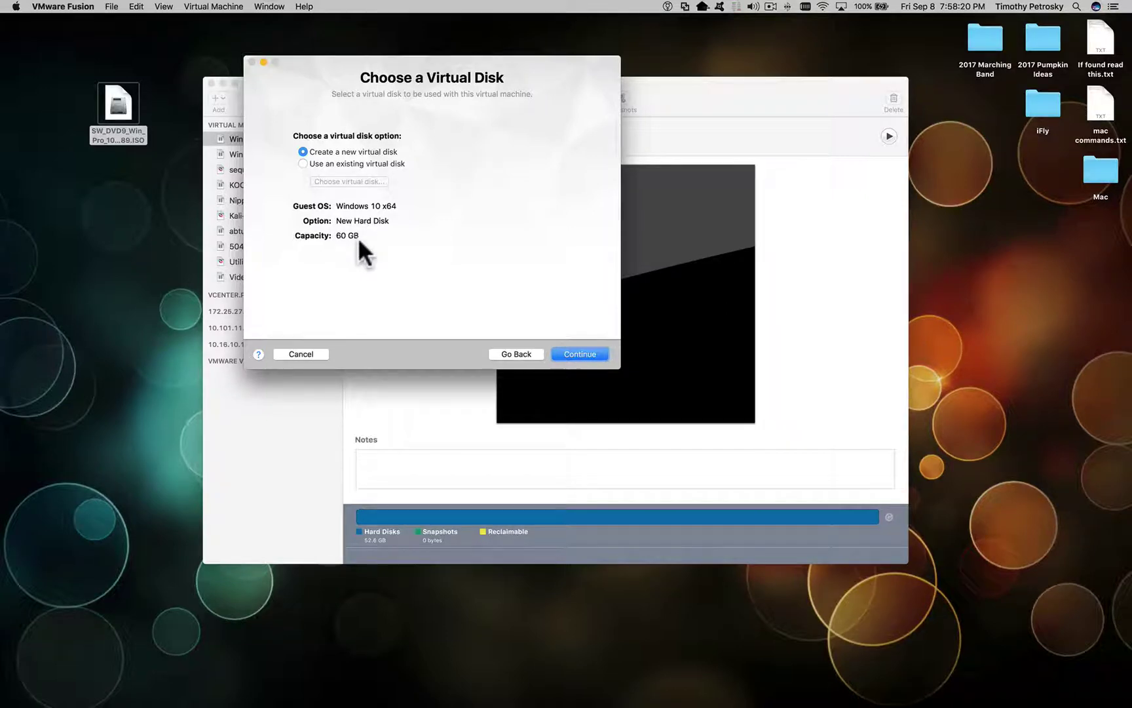
pyautogui.click(589, 354)
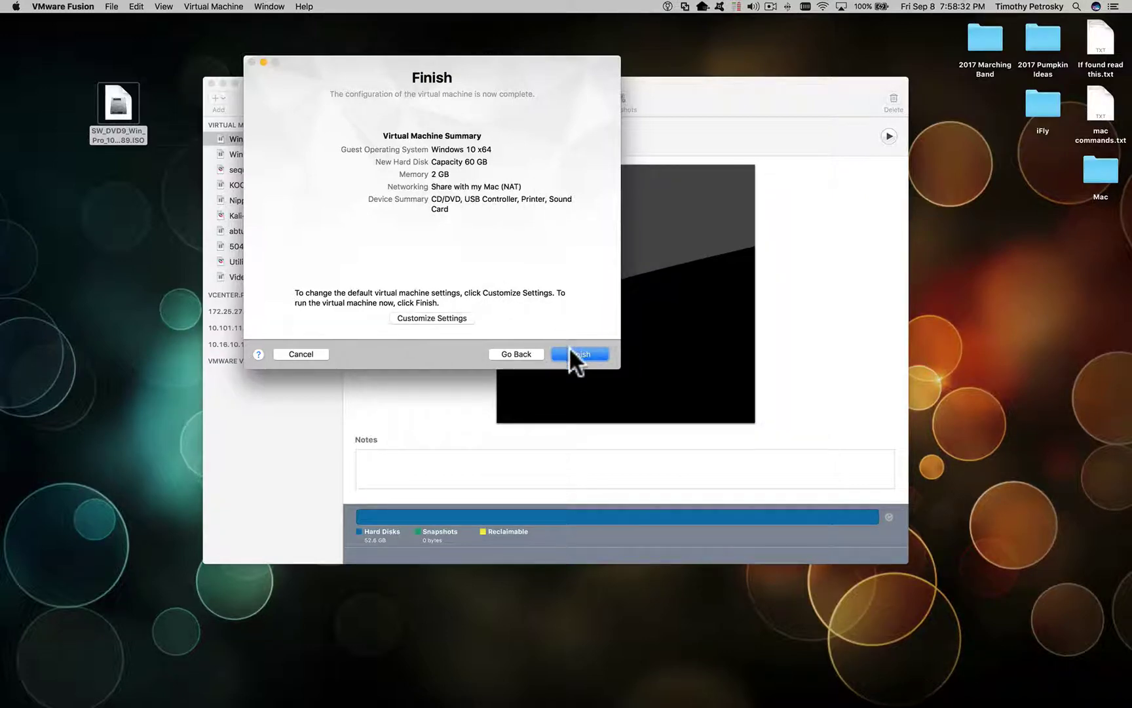
pyautogui.click(458, 316)
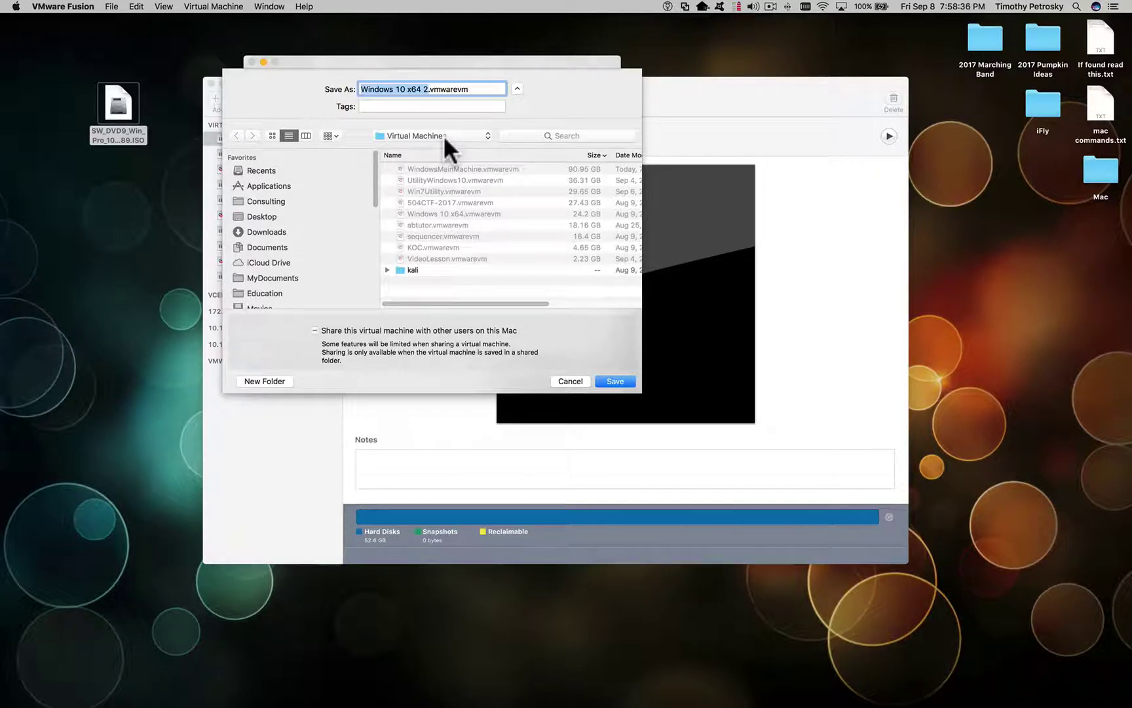
pyautogui.write('lesson10')
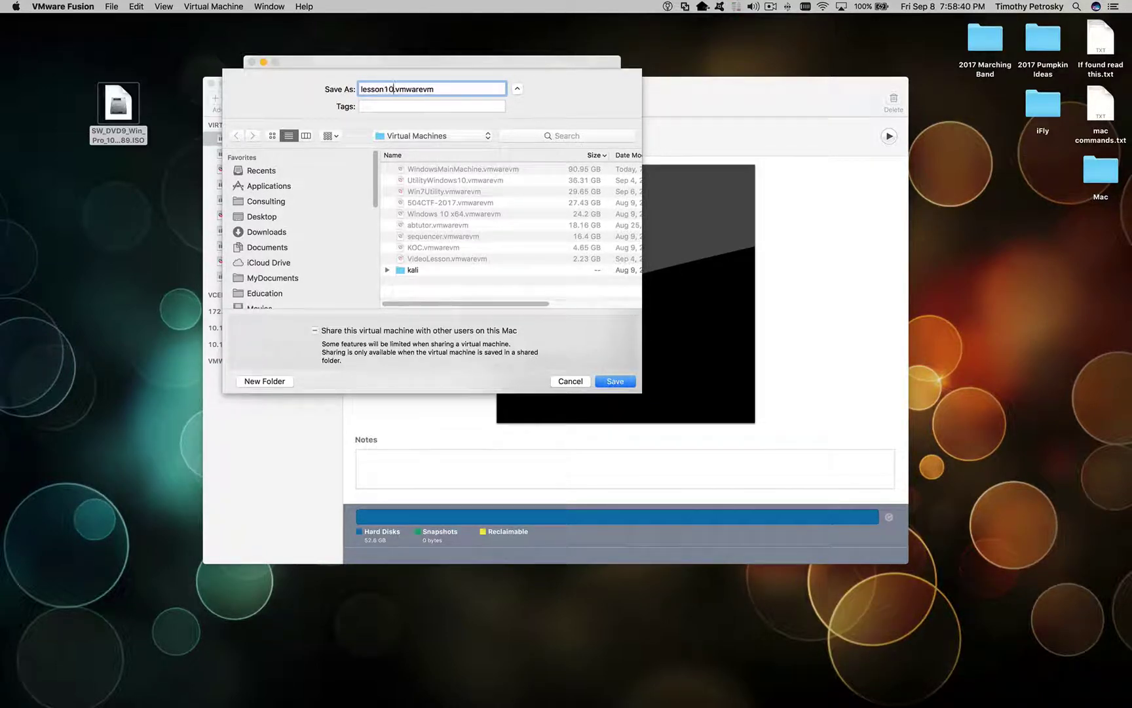
pyautogui.click(626, 378)
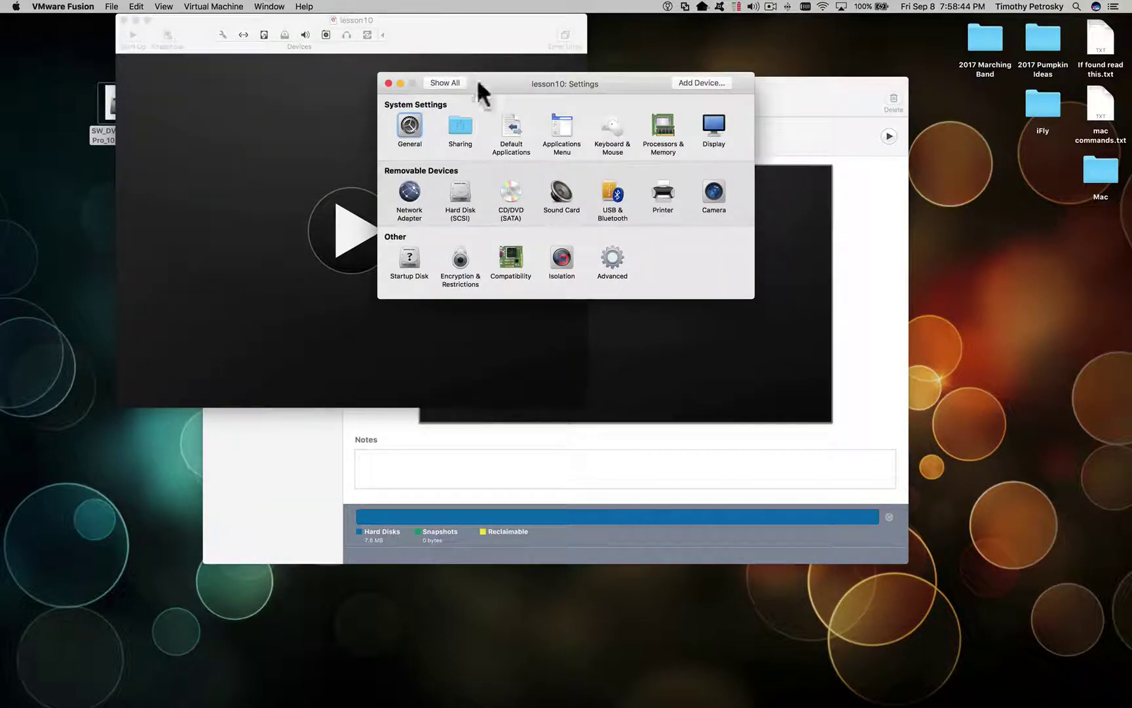
# Step: Close the lesson10 settings and the lesson10 virtual machine window to get back to the Virtual Machine Library
pyautogui.moveTo(481, 89); pyautogui.dragTo(271, 95)
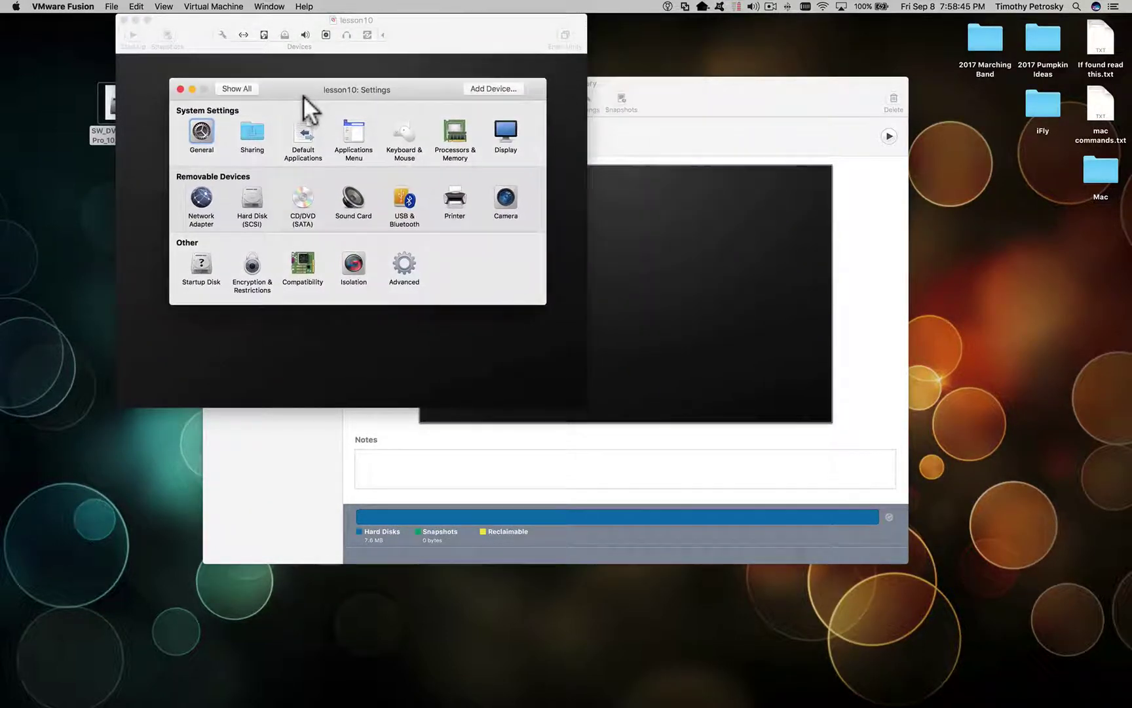
pyautogui.click(180, 89)
pyautogui.moveTo(185, 29); pyautogui.dragTo(569, 154)
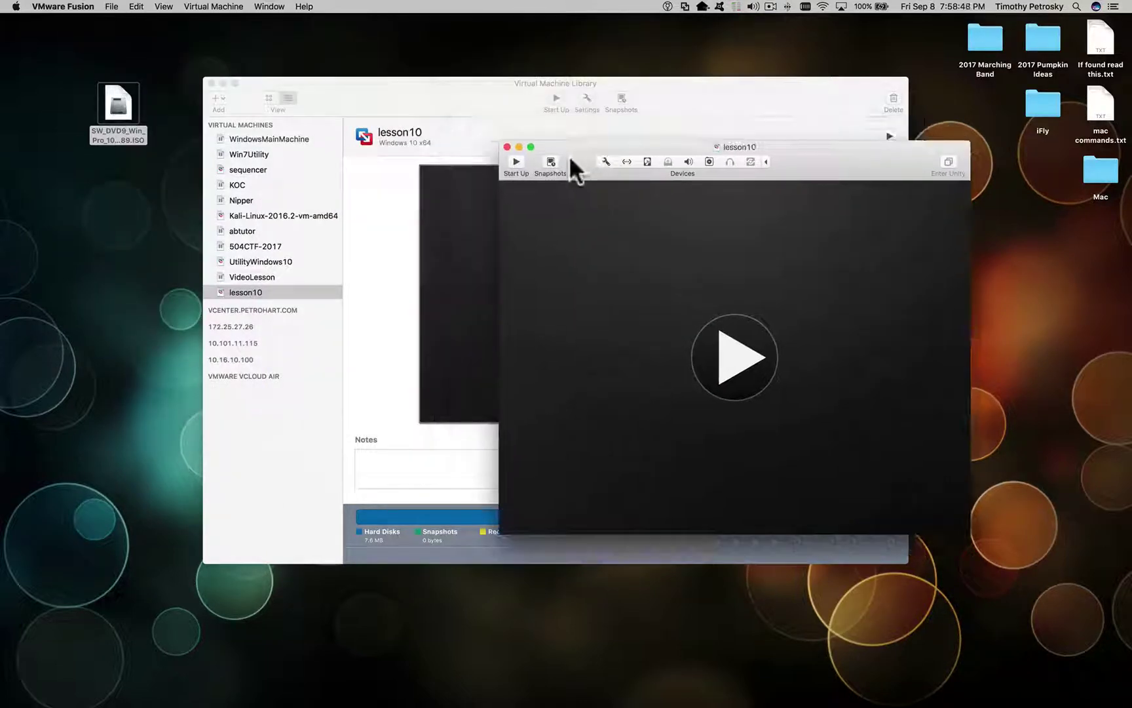
pyautogui.click(506, 147)
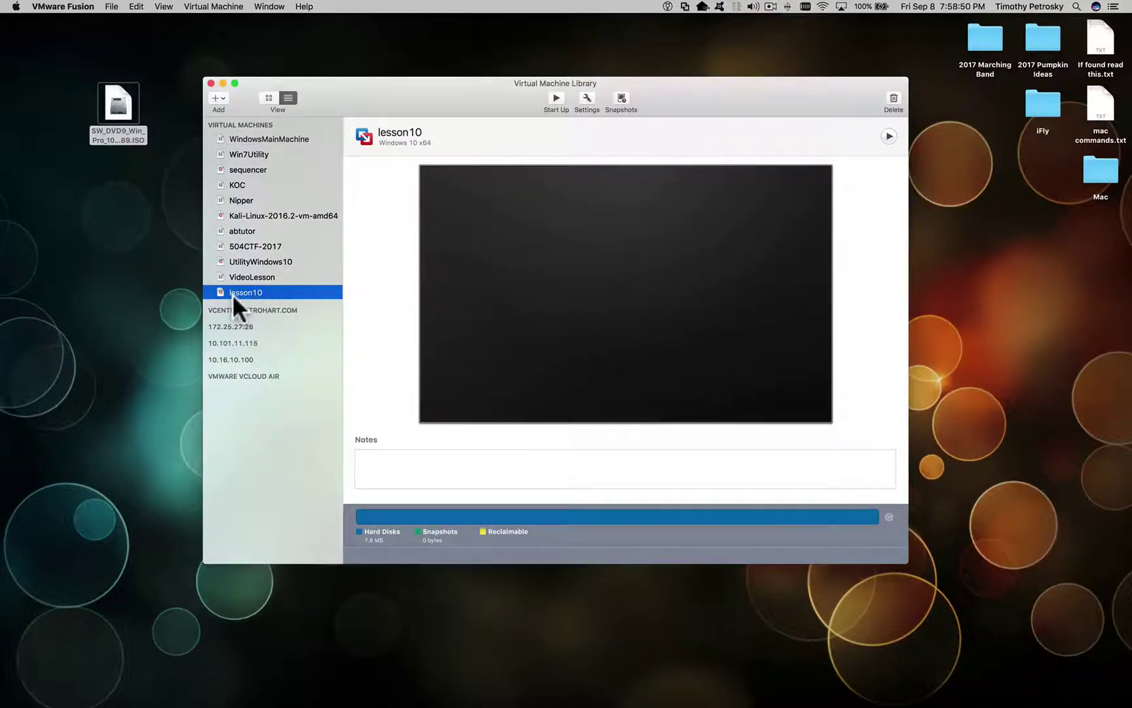
# Step: Open the settings of lesson10 from the library and review its General settings
pyautogui.click(585, 97)
pyautogui.moveTo(585, 96); pyautogui.dragTo(475, 107)
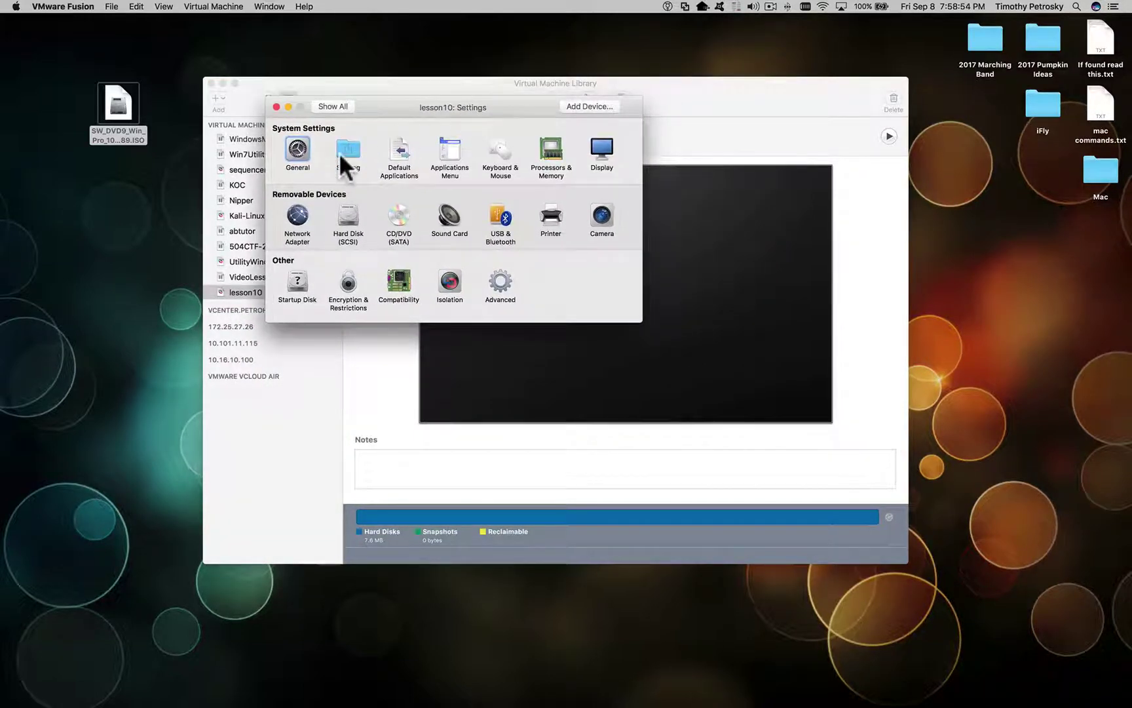
pyautogui.click(298, 148)
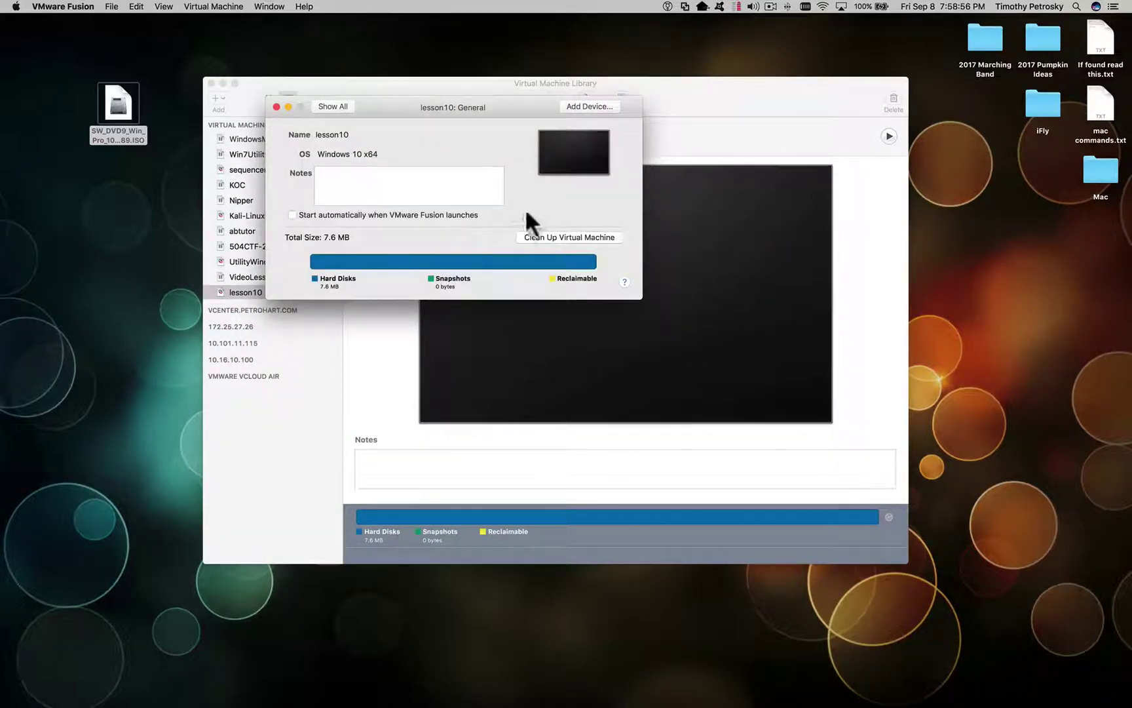
pyautogui.click(332, 105)
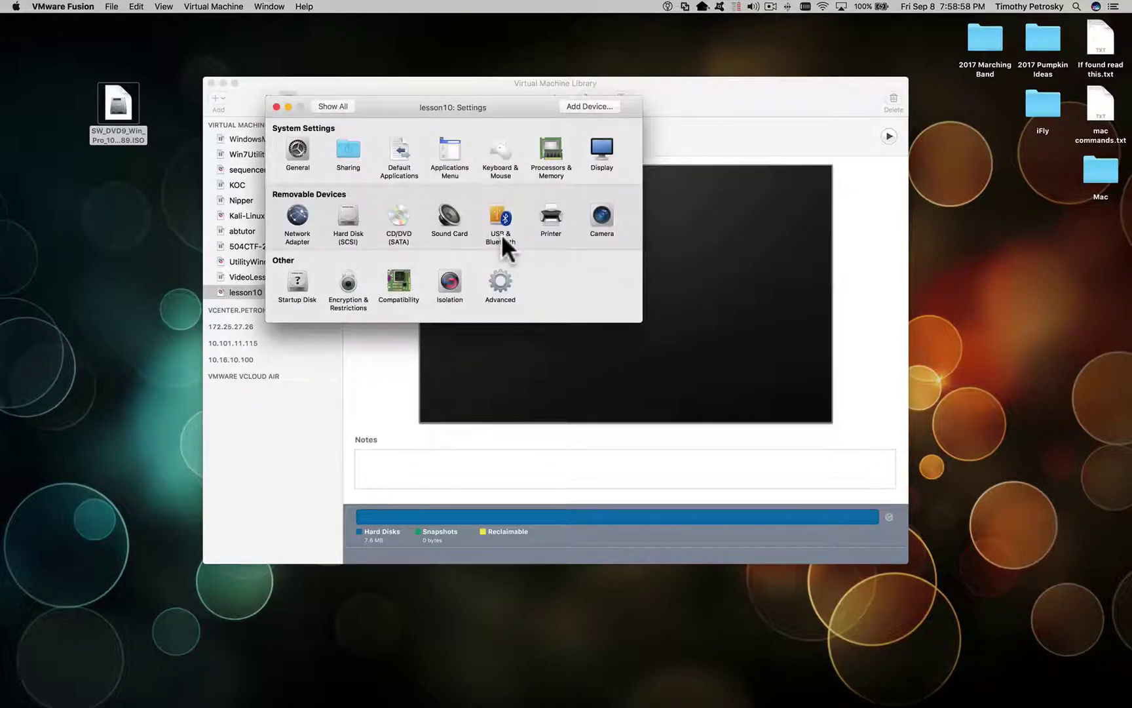
# Step: Enable shared folders for lesson10 and add the Mac's Desktop folder as a share
pyautogui.click(354, 145)
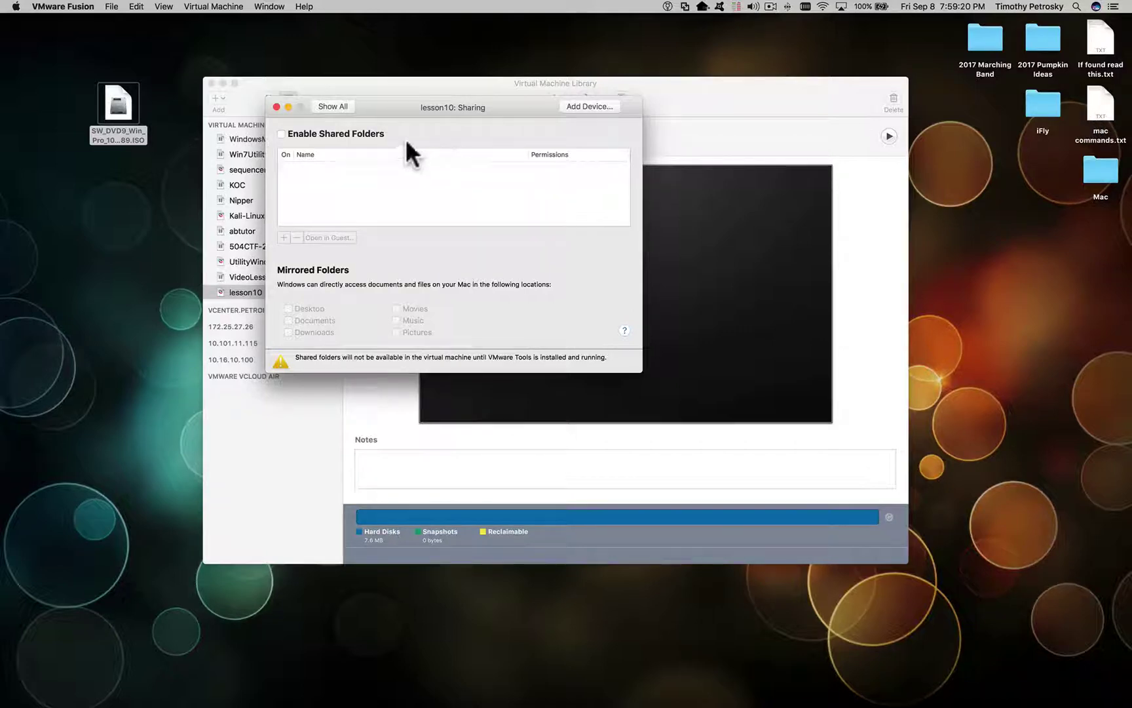
pyautogui.click(319, 131)
pyautogui.click(284, 237)
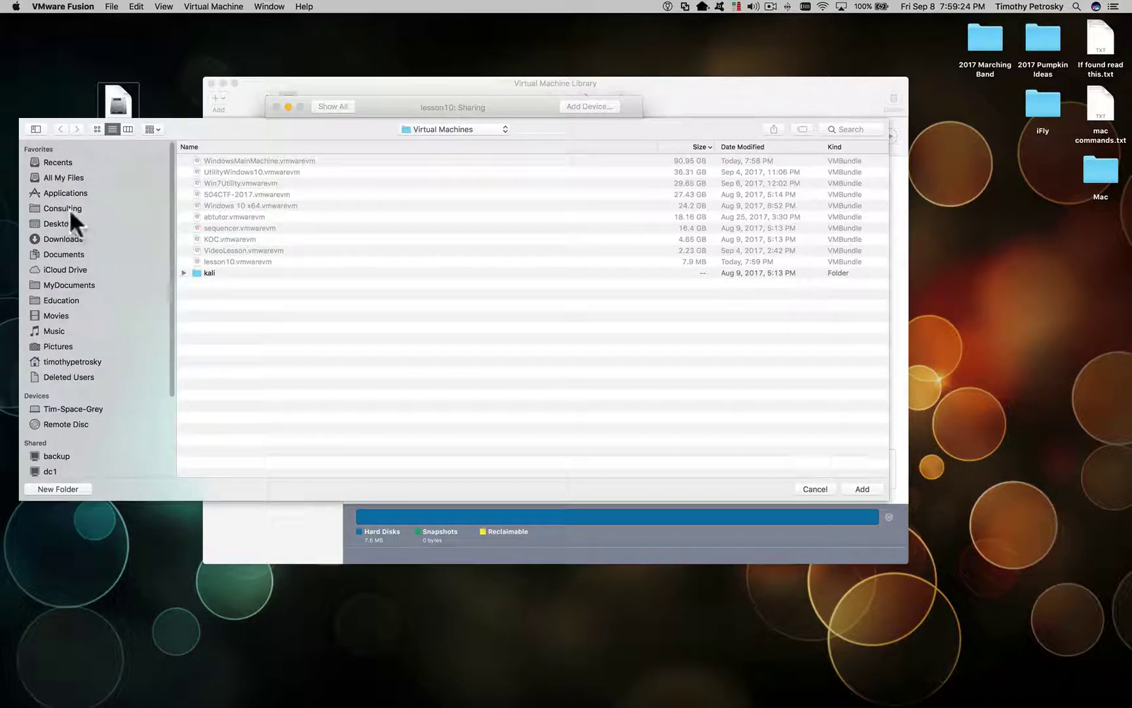
pyautogui.click(55, 223)
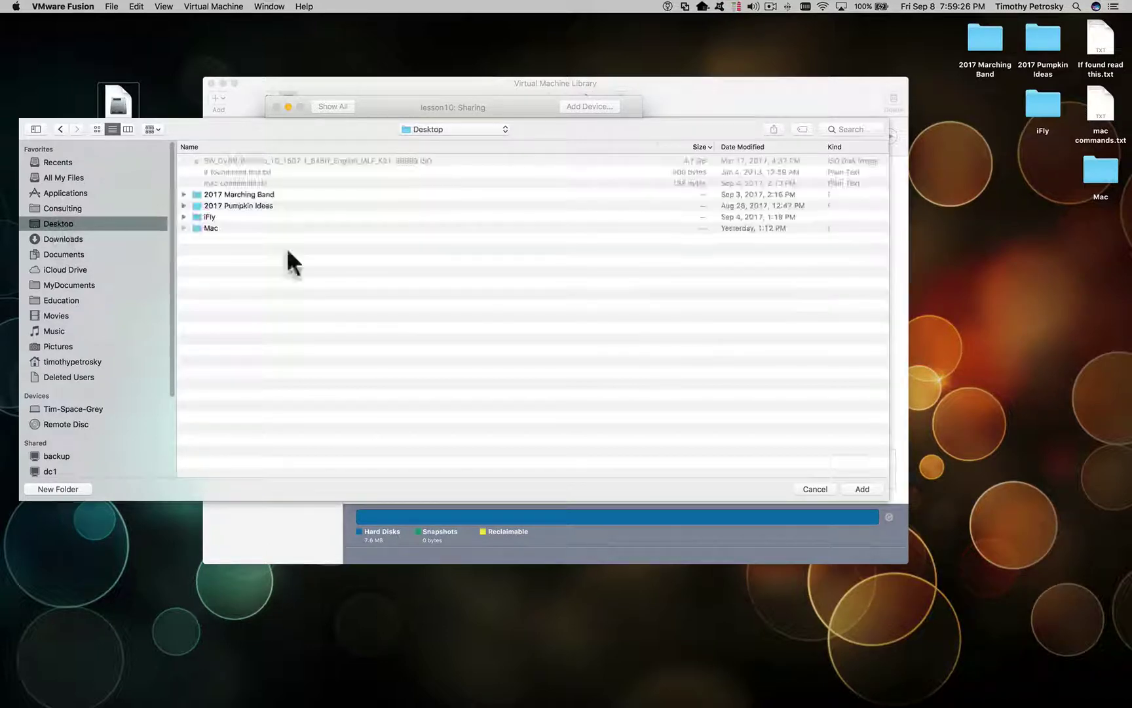
pyautogui.click(863, 489)
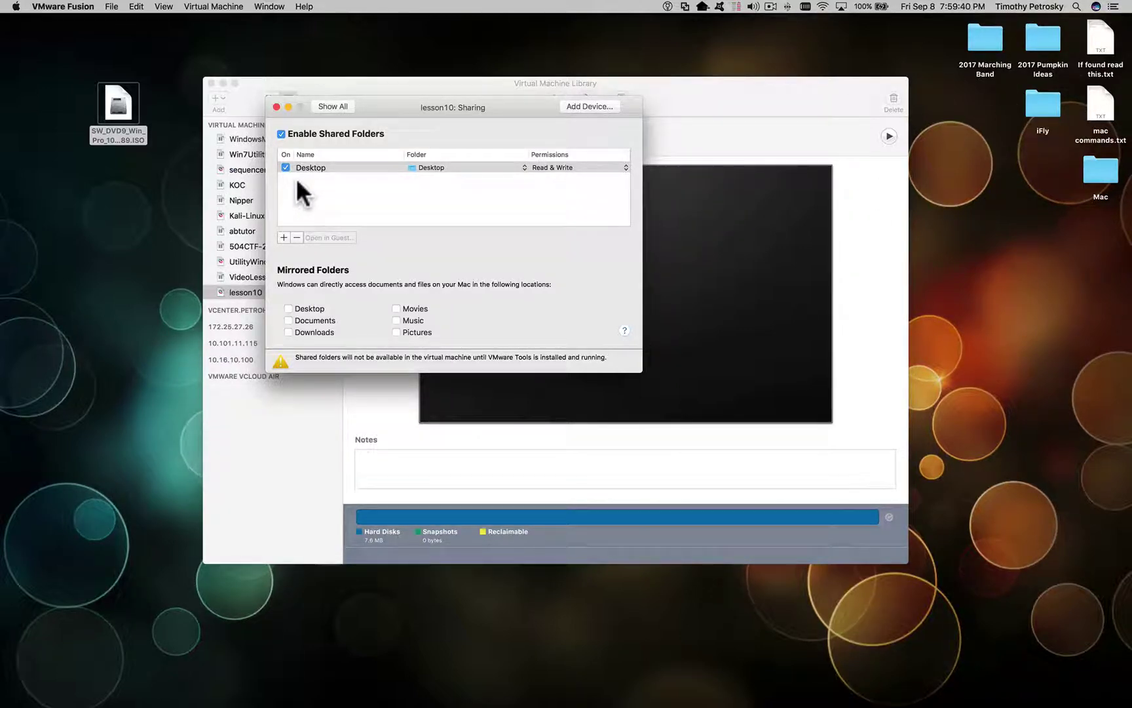
# Step: Remove the Desktop share from lesson10, disable shared folders, and return to the settings overview
pyautogui.click(1035, 103)
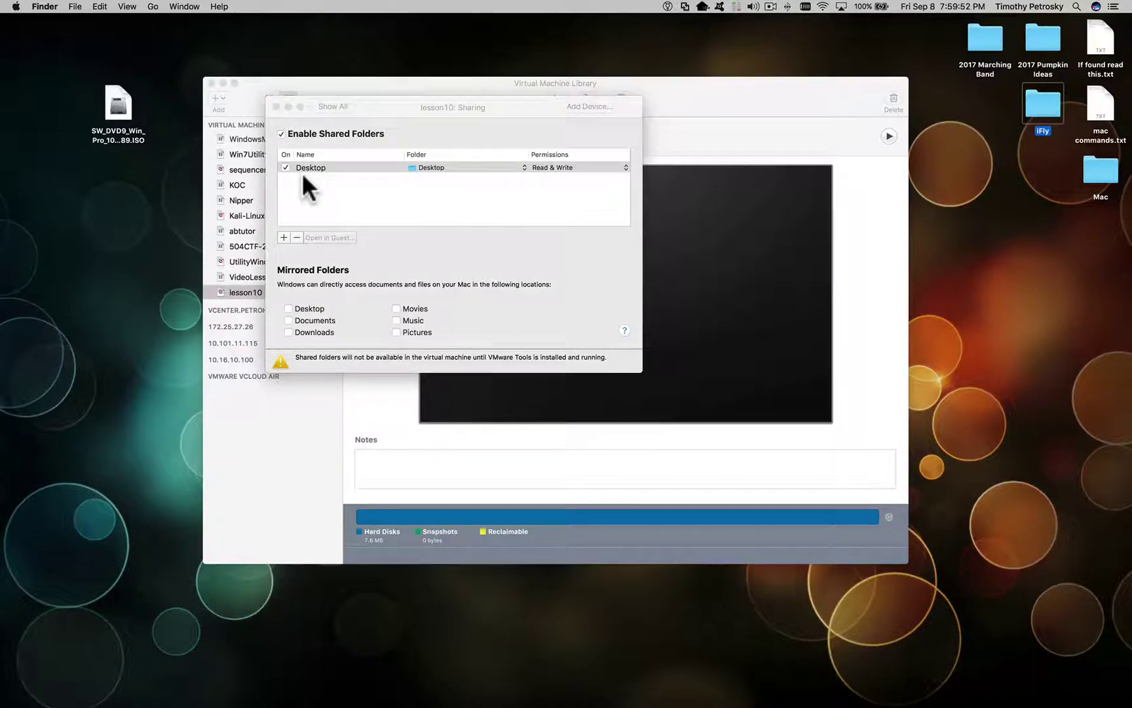
pyautogui.click(296, 235)
pyautogui.click(296, 235)
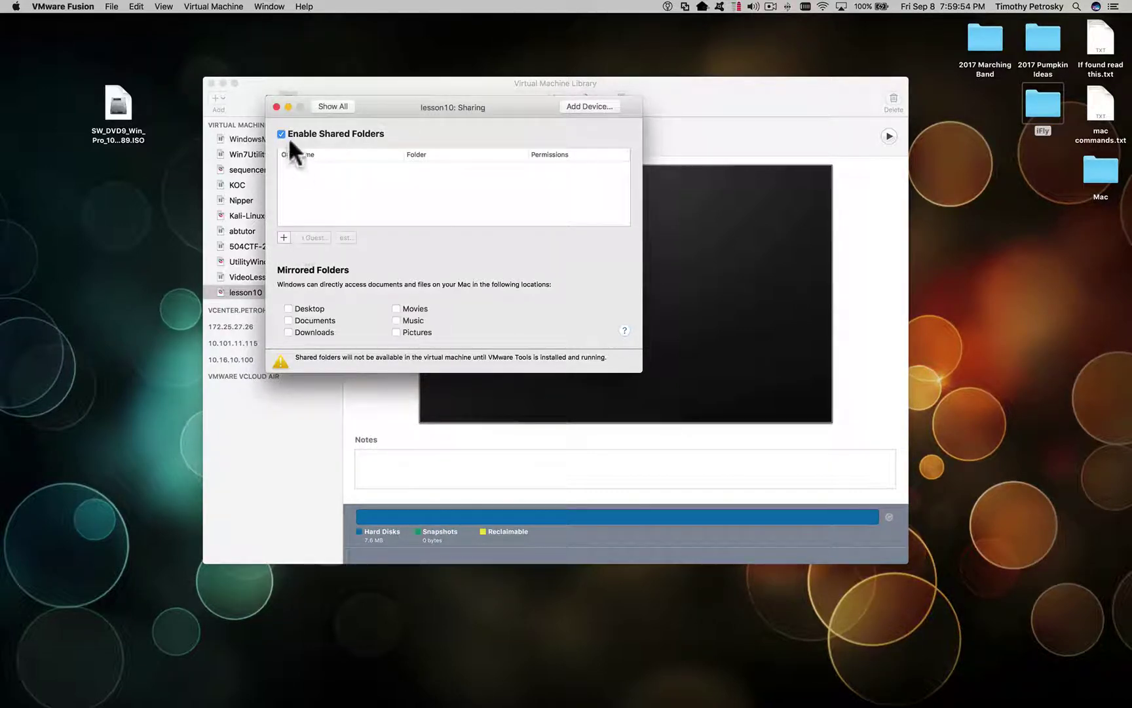
pyautogui.click(281, 135)
pyautogui.click(342, 108)
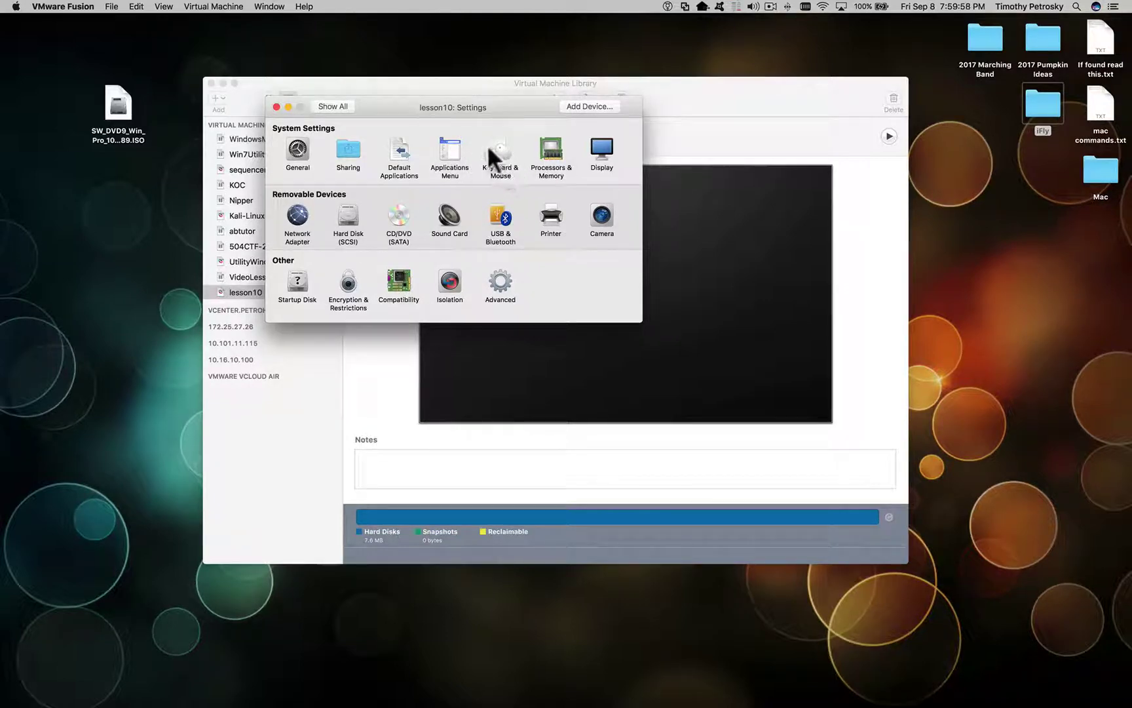
# Step: Review the Processors & Memory settings and the Display settings of lesson10
pyautogui.click(552, 150)
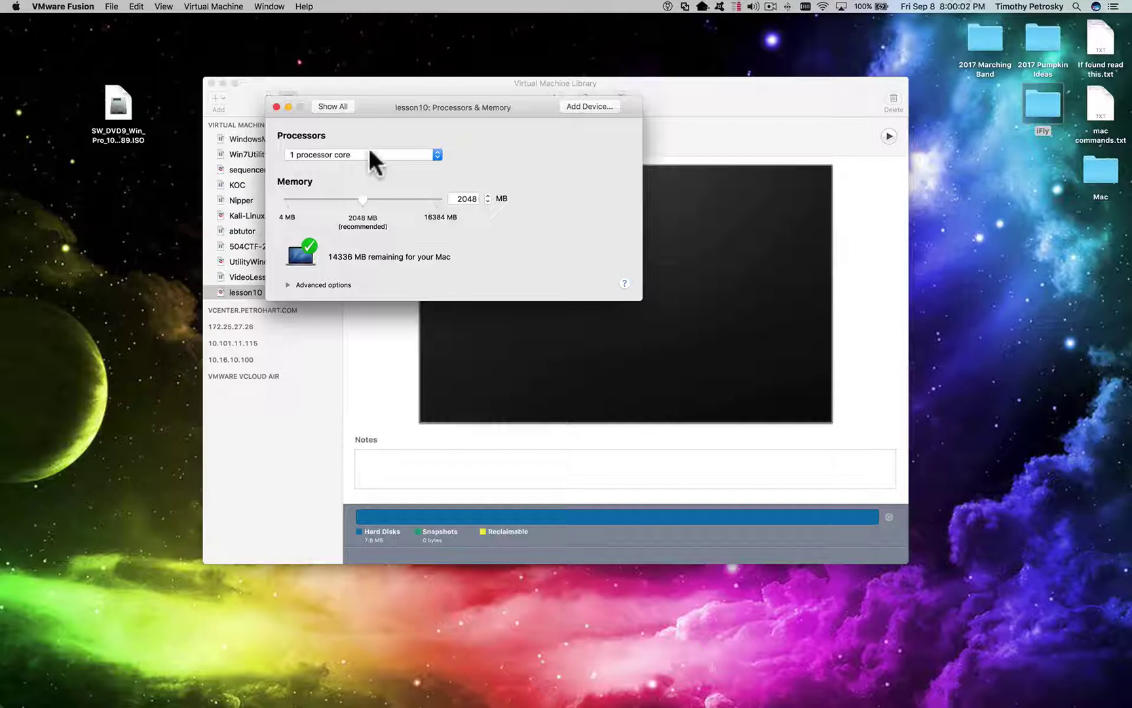
pyautogui.click(335, 105)
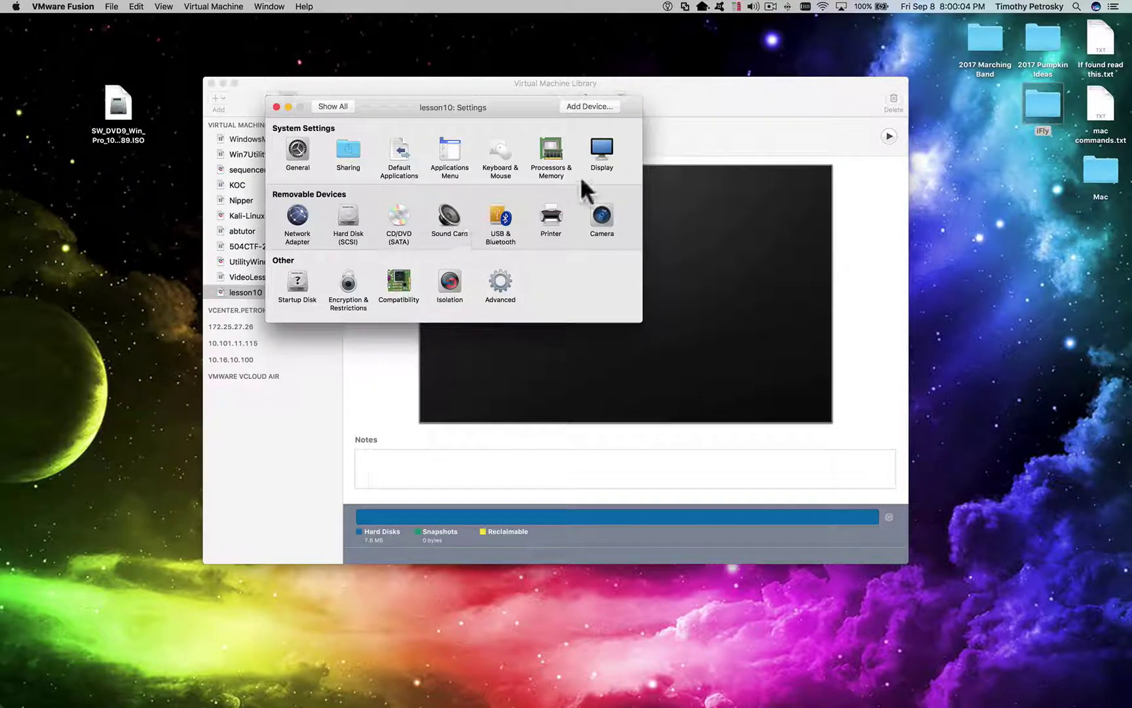
pyautogui.click(601, 149)
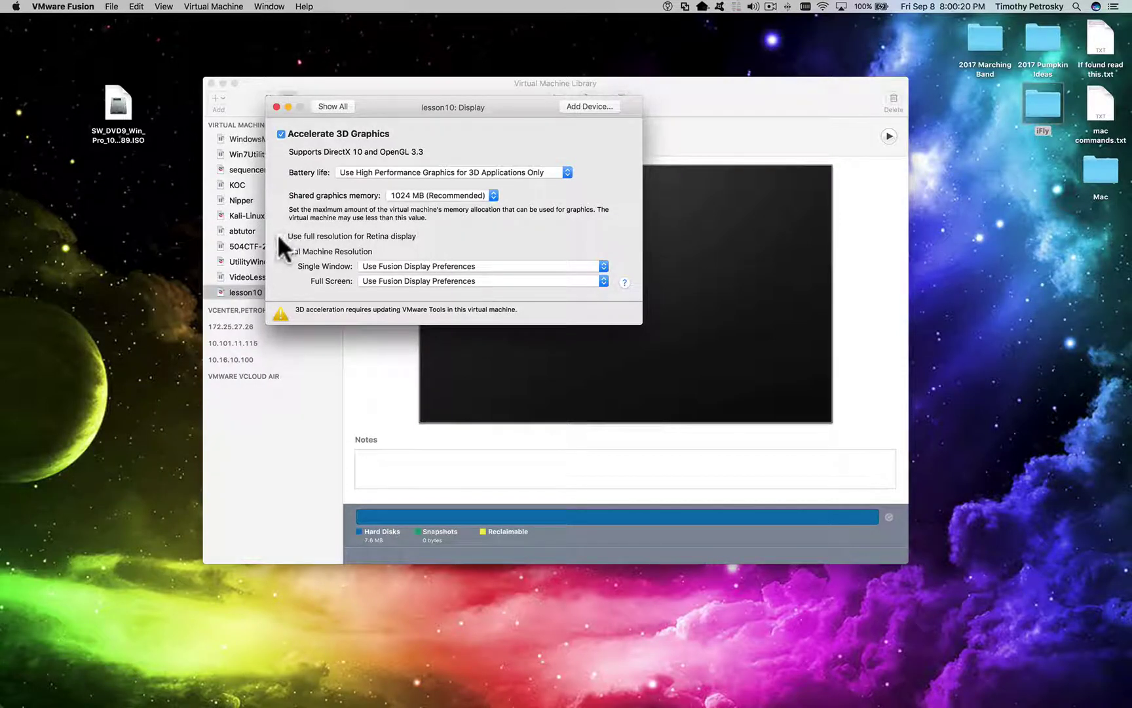
pyautogui.click(336, 106)
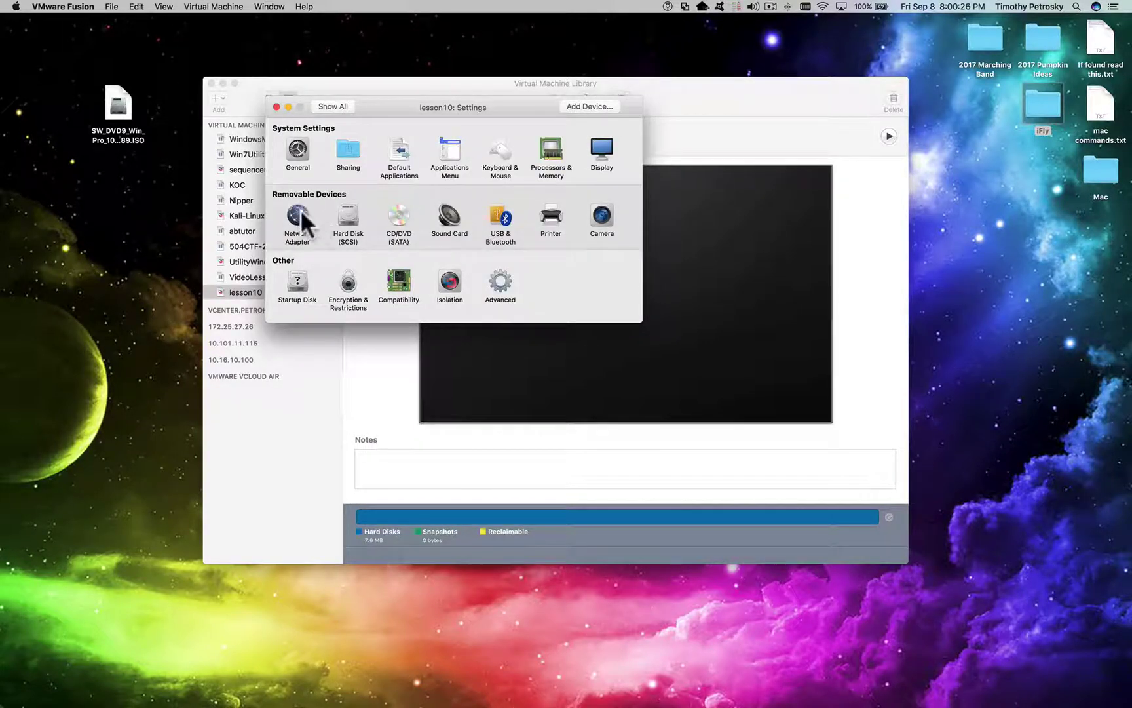
# Step: Show the Network Adapter settings of lesson10 and move the library window below them
pyautogui.click(299, 213)
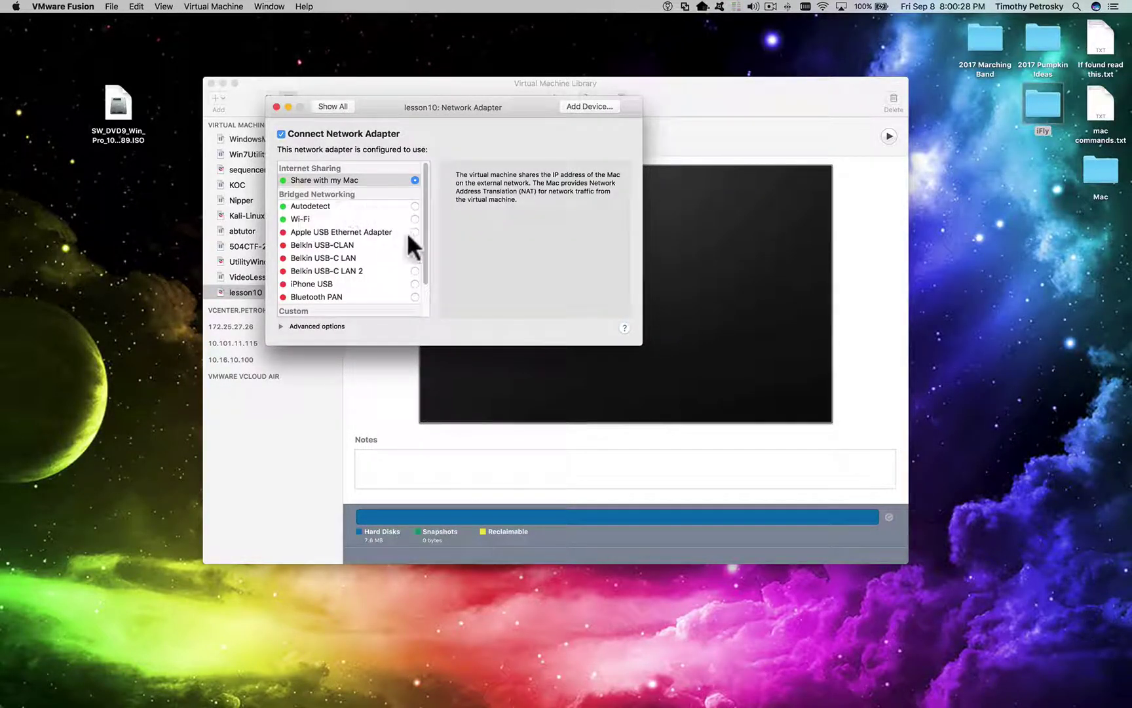
pyautogui.moveTo(687, 88); pyautogui.dragTo(713, 99)
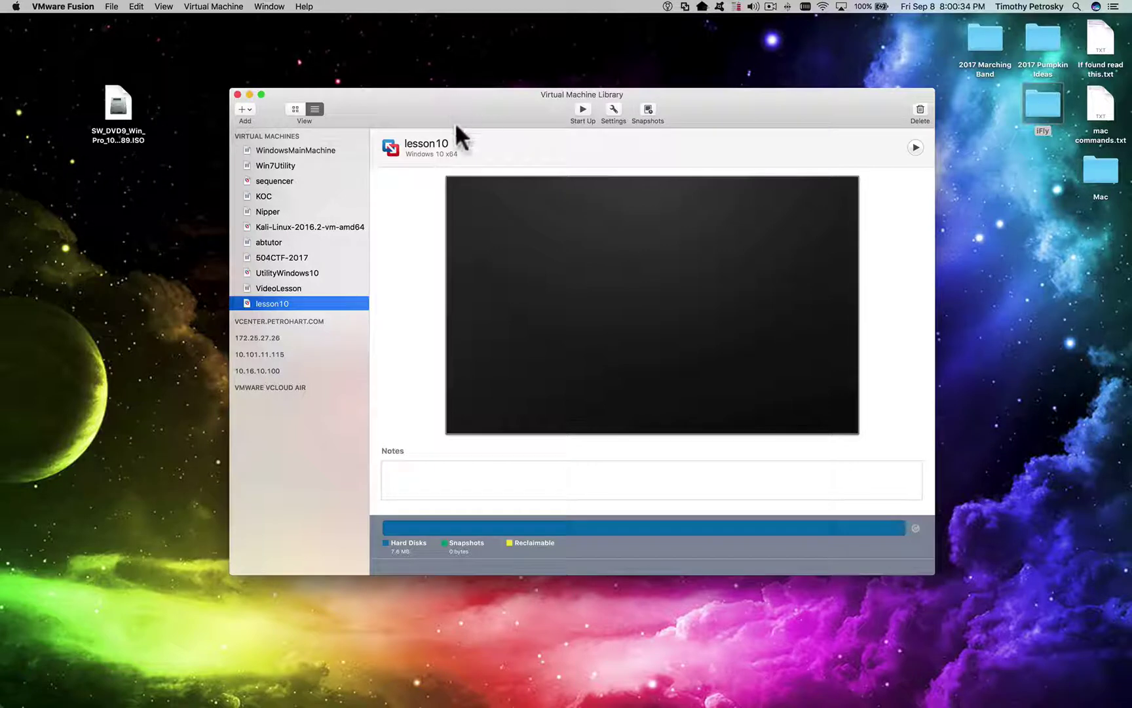
pyautogui.moveTo(542, 101); pyautogui.dragTo(521, 230)
pyautogui.click(472, 119)
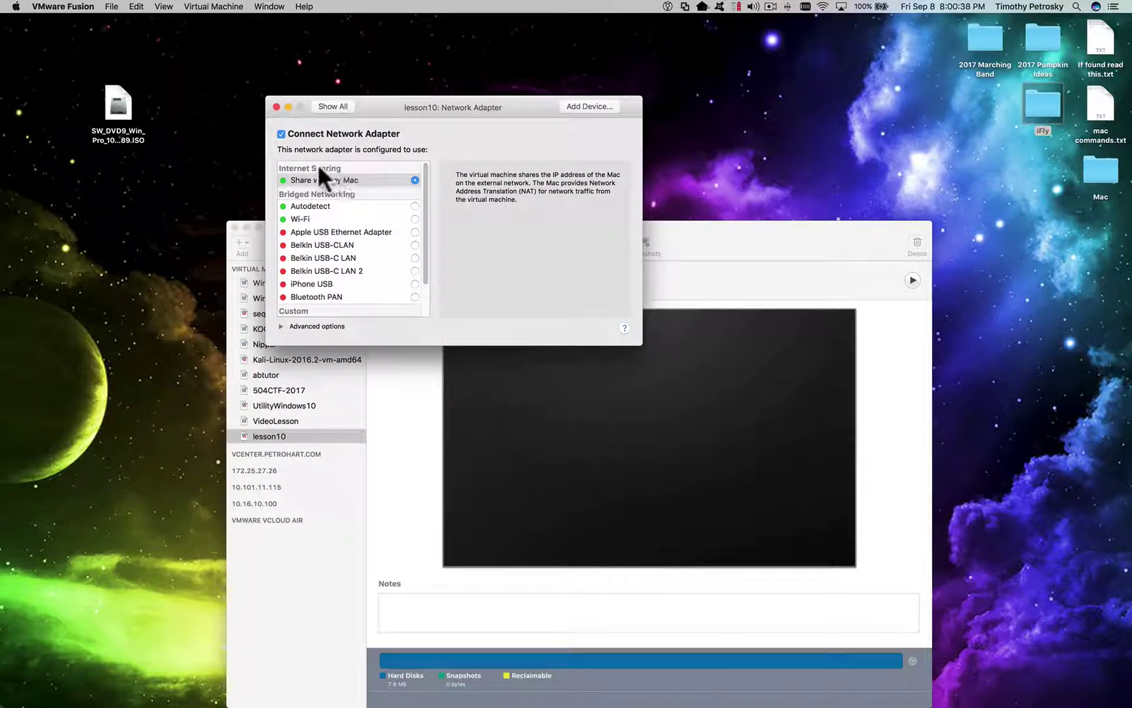
# Step: Switch the network adapter to bridged Autodetect and back to Share with my Mac, returning to the settings overview
pyautogui.click(415, 207)
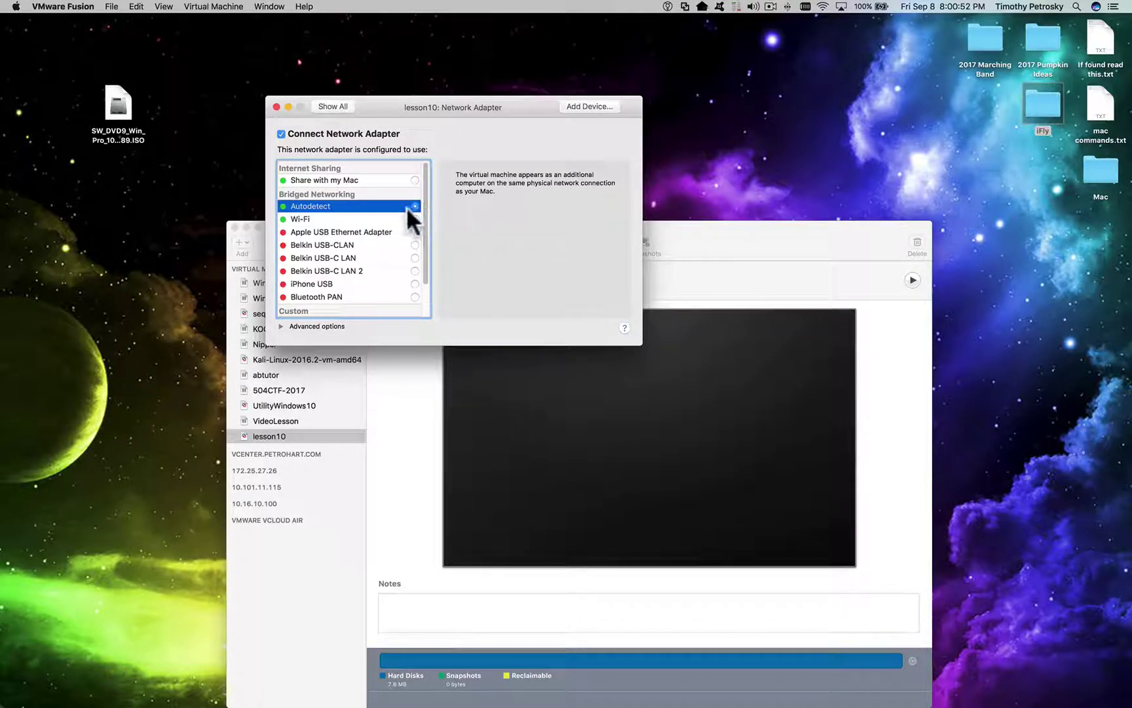
pyautogui.moveTo(715, 229); pyautogui.dragTo(850, 103)
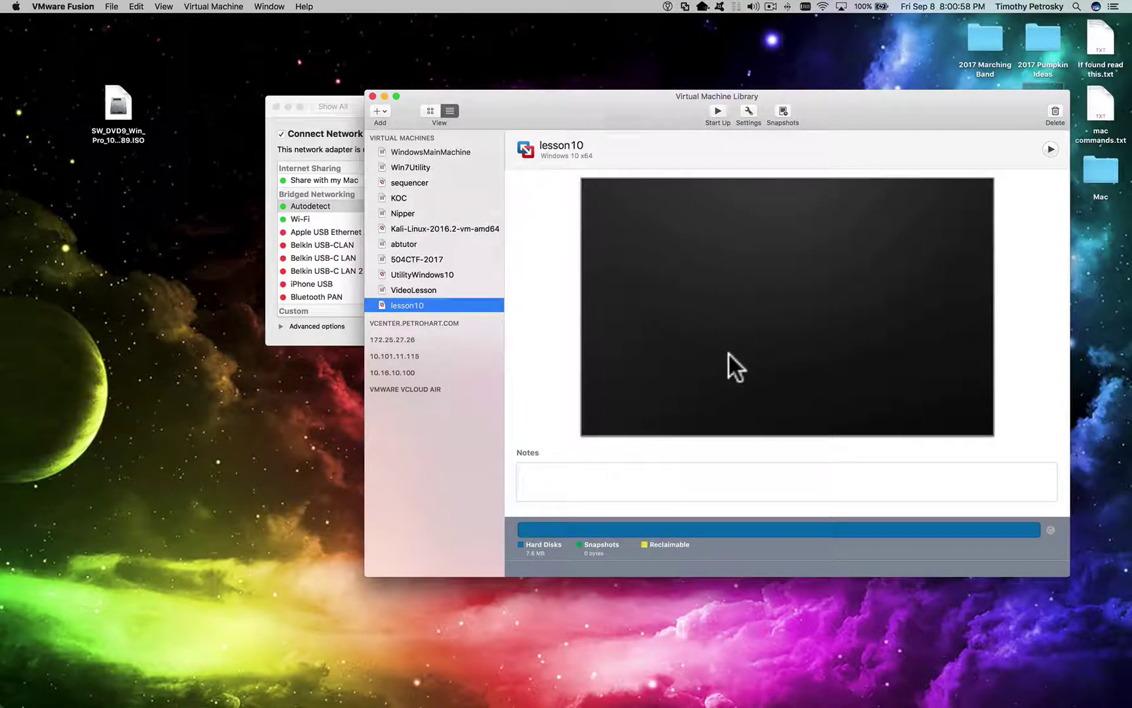
pyautogui.click(318, 178)
pyautogui.click(415, 180)
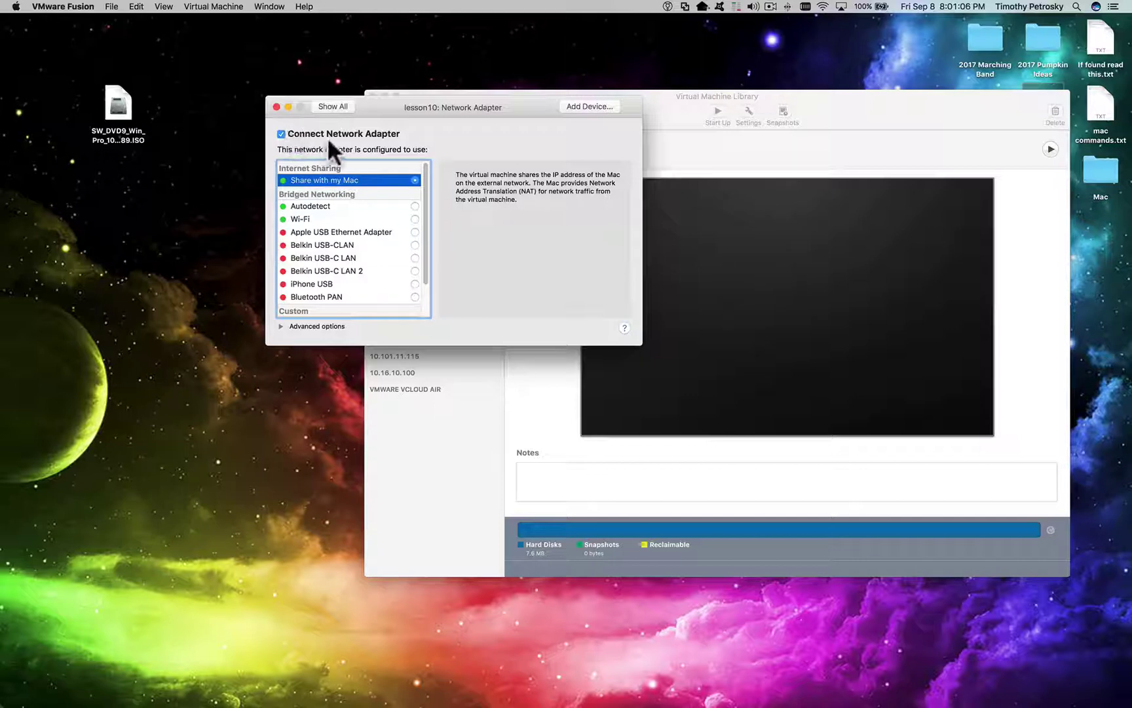
pyautogui.click(334, 107)
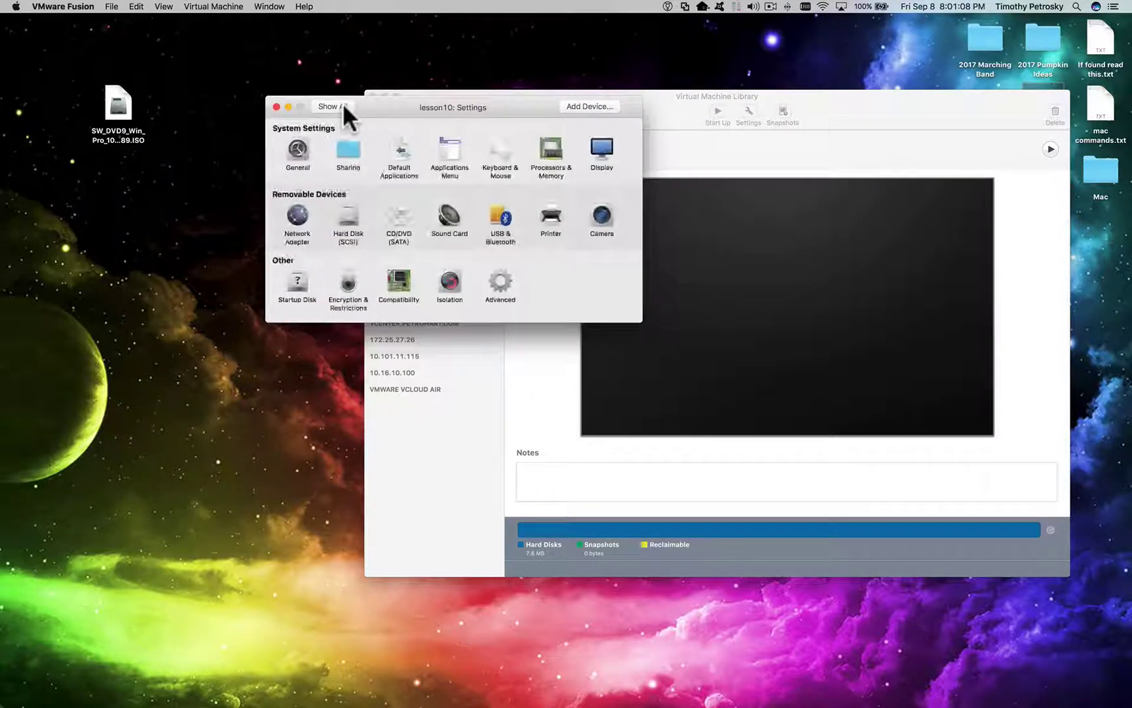
# Step: Review the CD/DVD (SATA) drive settings of lesson10 and close the settings window
pyautogui.click(401, 215)
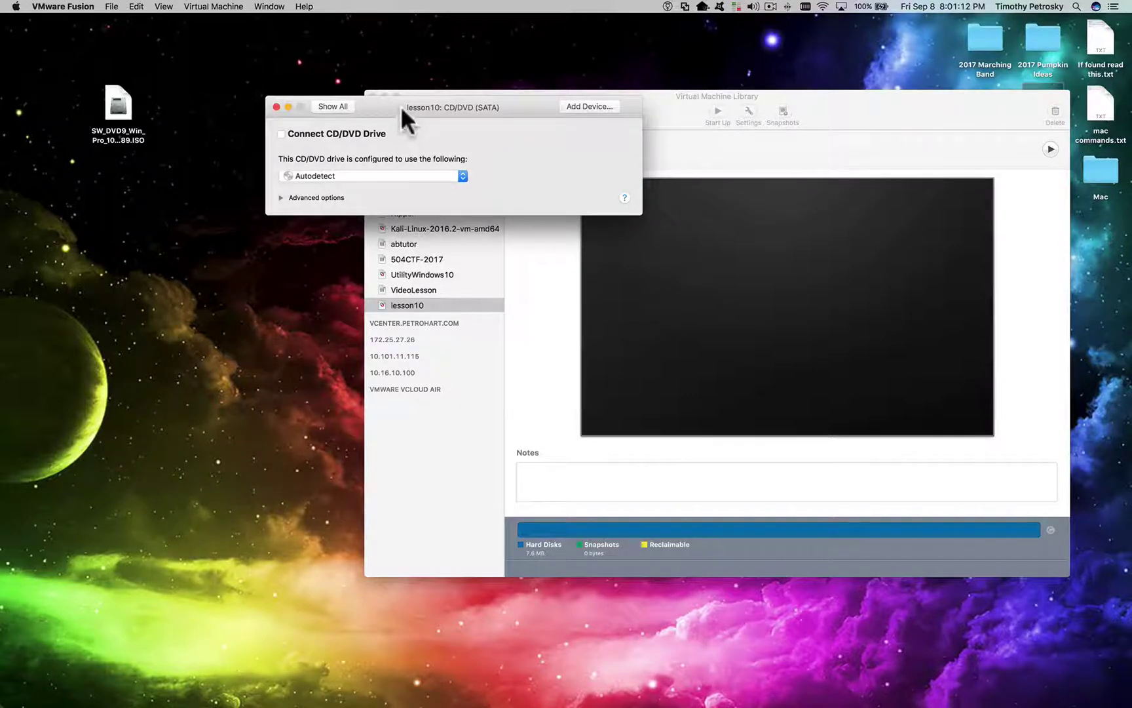
pyautogui.moveTo(401, 106); pyautogui.dragTo(378, 183)
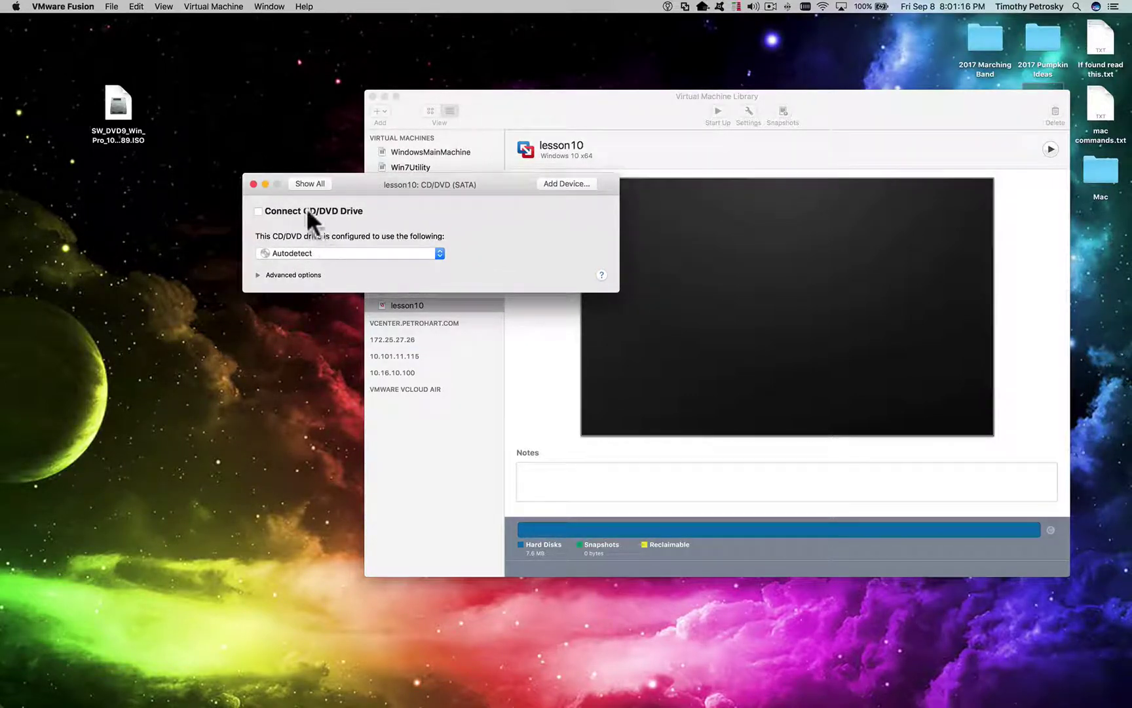
pyautogui.click(303, 183)
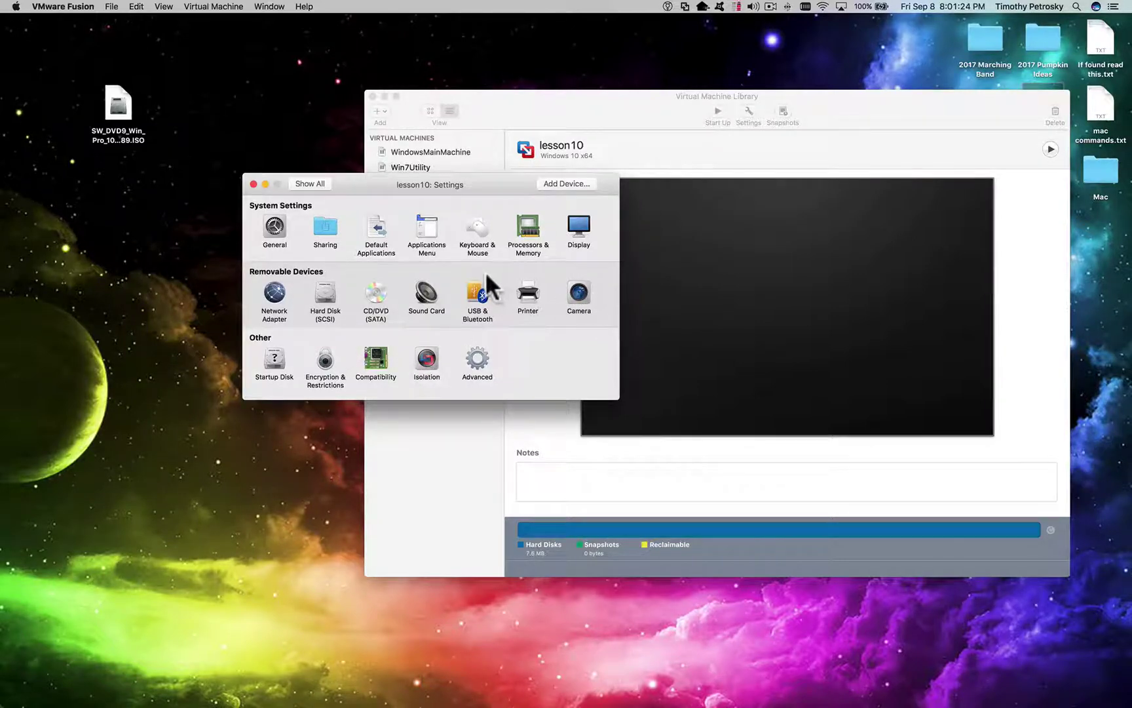
pyautogui.click(250, 183)
# Step: Start up the lesson10 virtual machine and place its window over the library window
pyautogui.moveTo(543, 110); pyautogui.dragTo(412, 66)
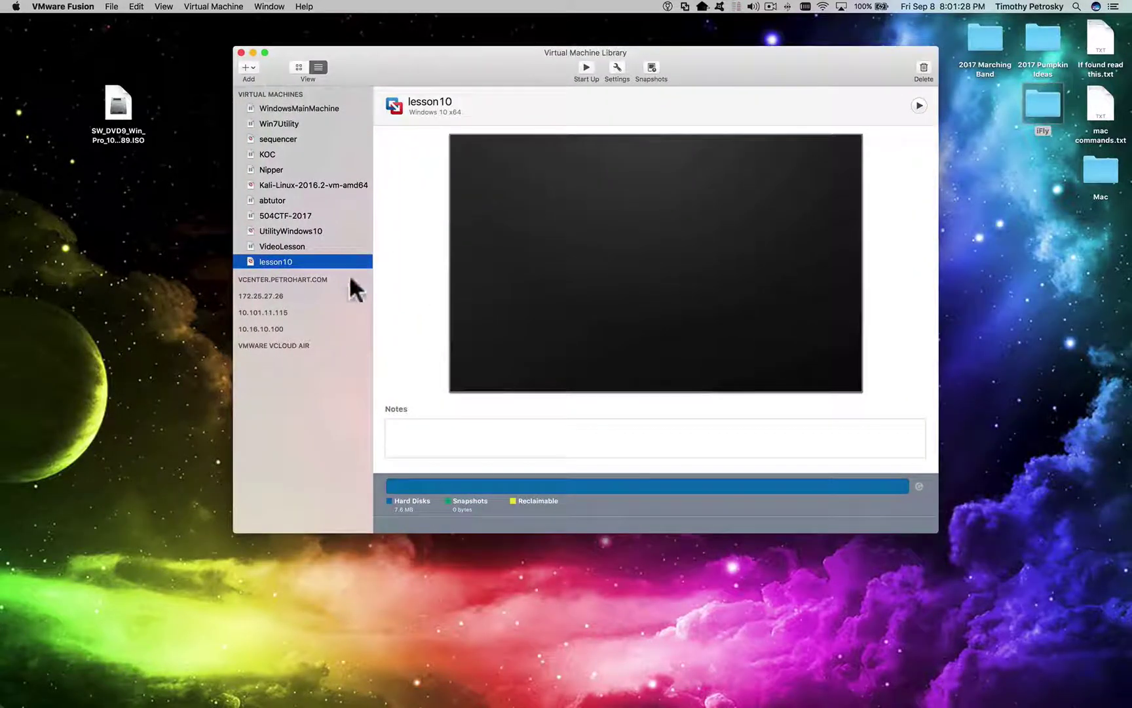
pyautogui.click(586, 65)
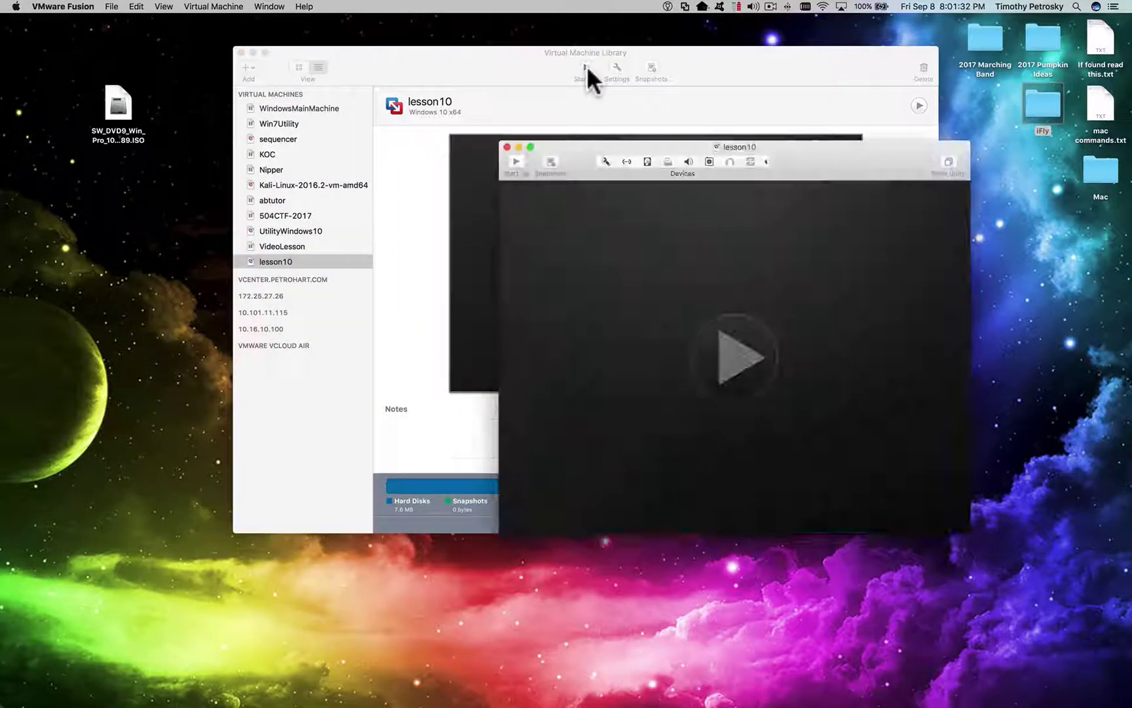
pyautogui.moveTo(568, 154); pyautogui.dragTo(339, 103)
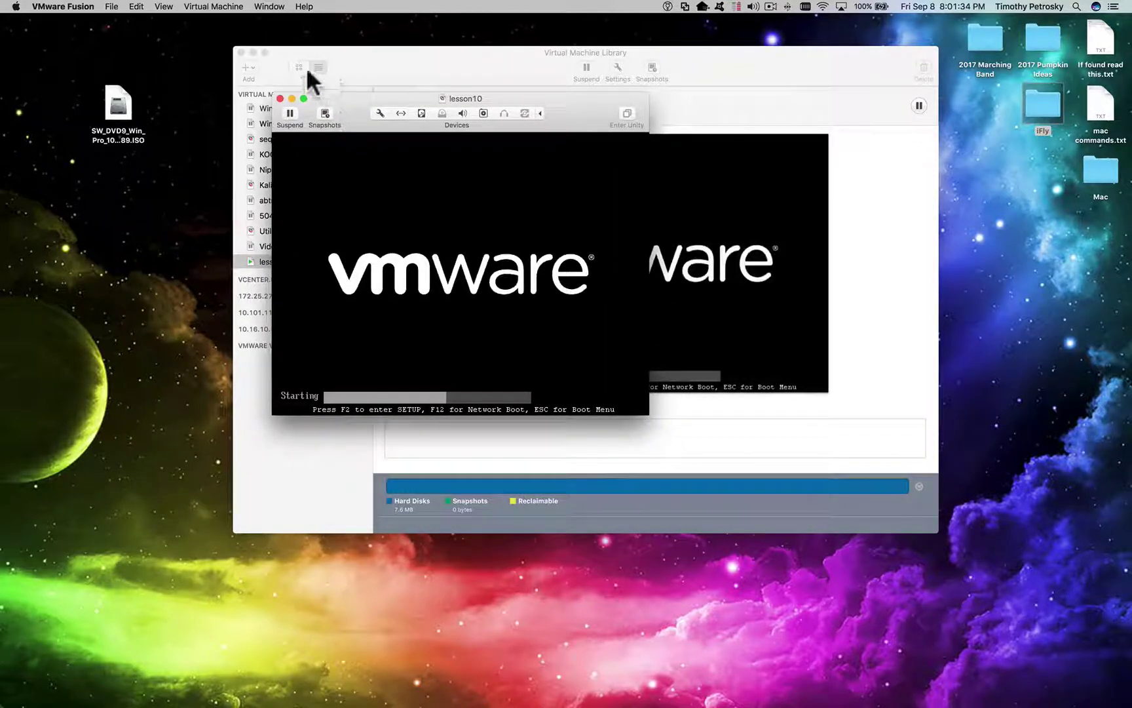
# Step: Close the Virtual Machine Library window and move the lesson10 window up towards the menu bar
pyautogui.moveTo(347, 61); pyautogui.dragTo(348, 61)
pyautogui.click(240, 51)
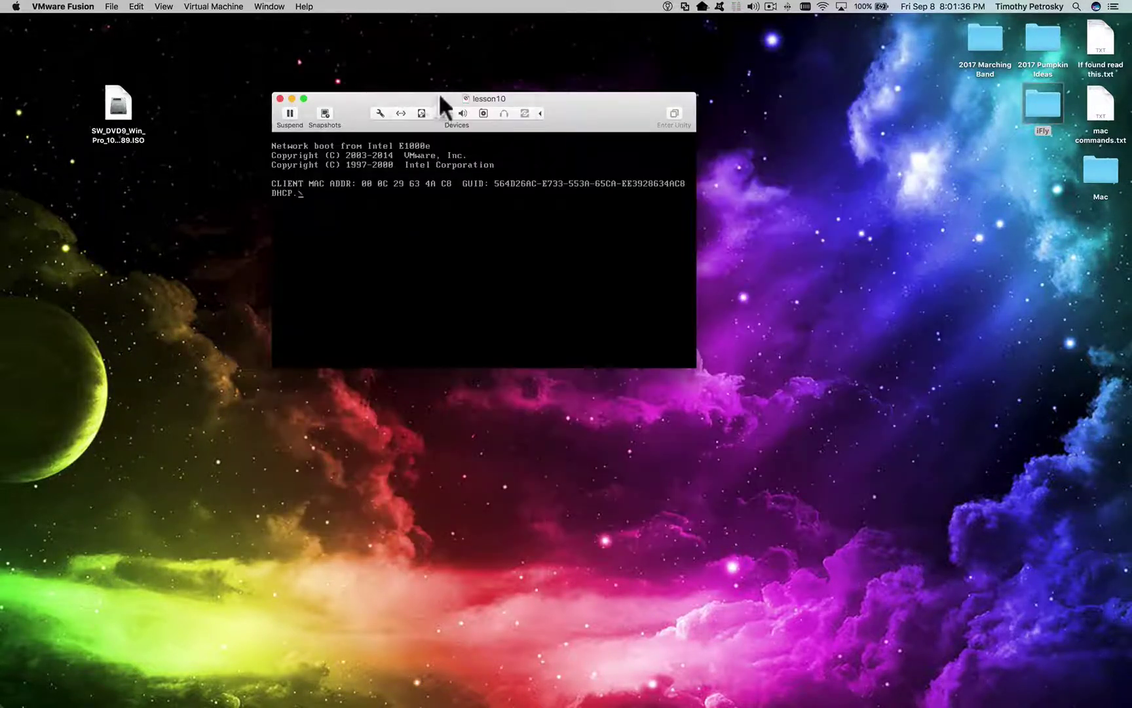
pyautogui.moveTo(439, 92); pyautogui.dragTo(434, 41)
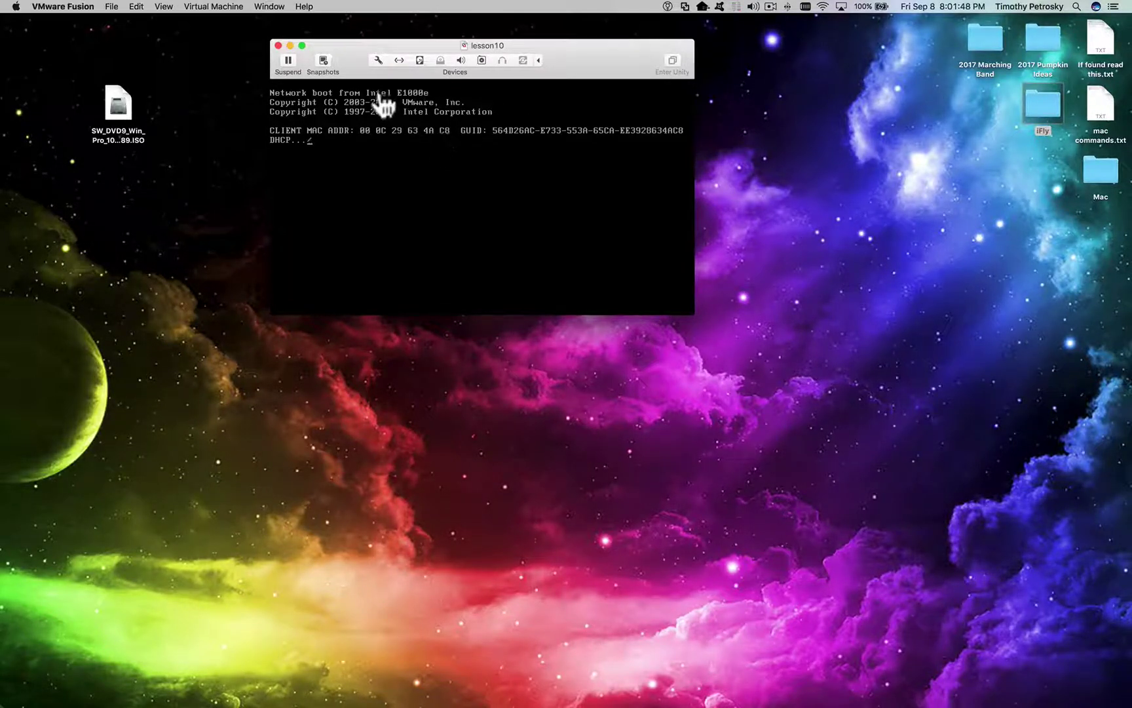
# Step: Shut down the running lesson10 virtual machine and confirm the shutdown
pyautogui.click(378, 60)
pyautogui.press('super+w')
pyautogui.click(225, 8)
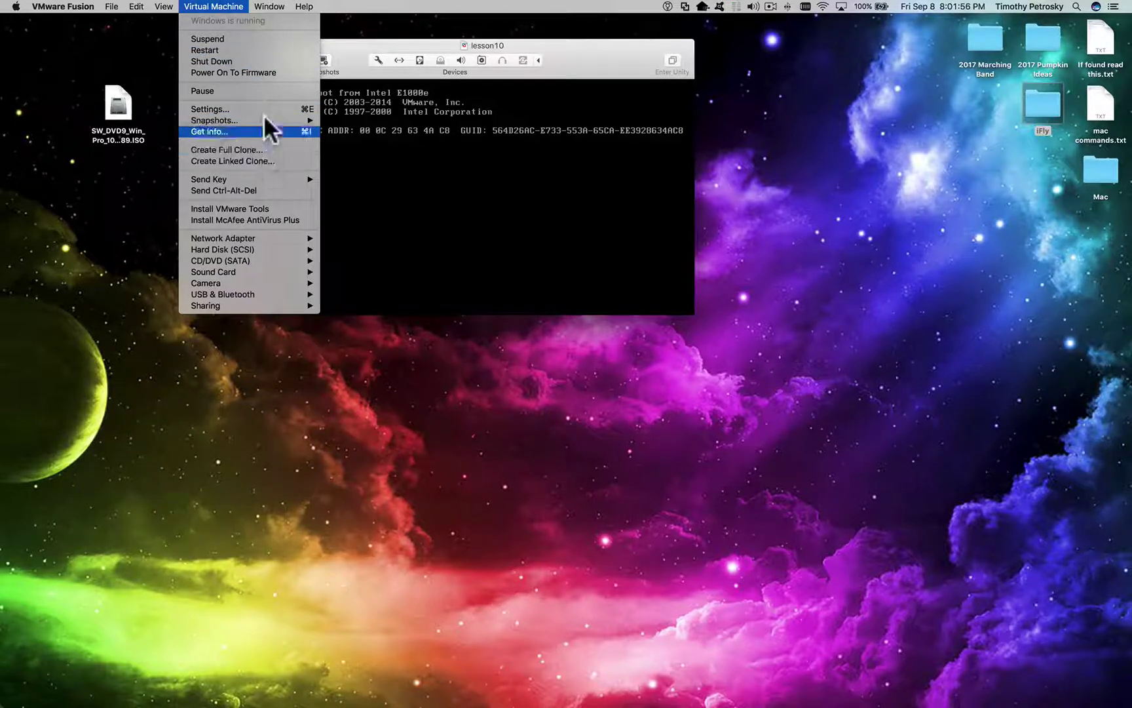
pyautogui.click(262, 59)
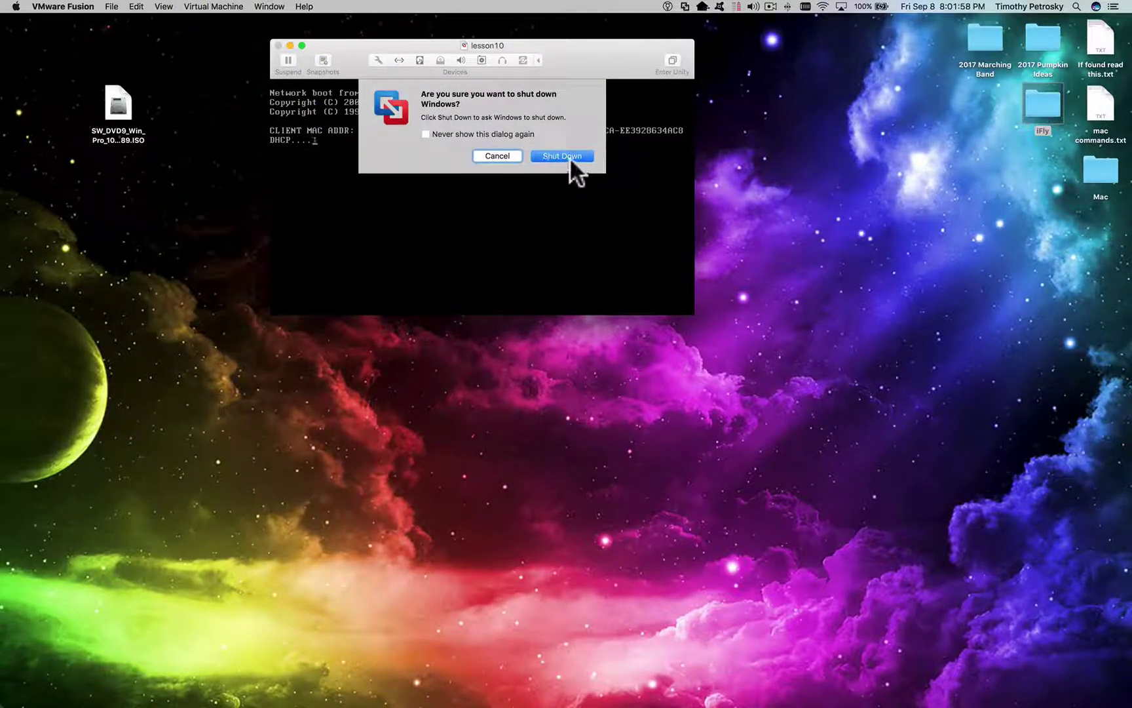
pyautogui.click(569, 156)
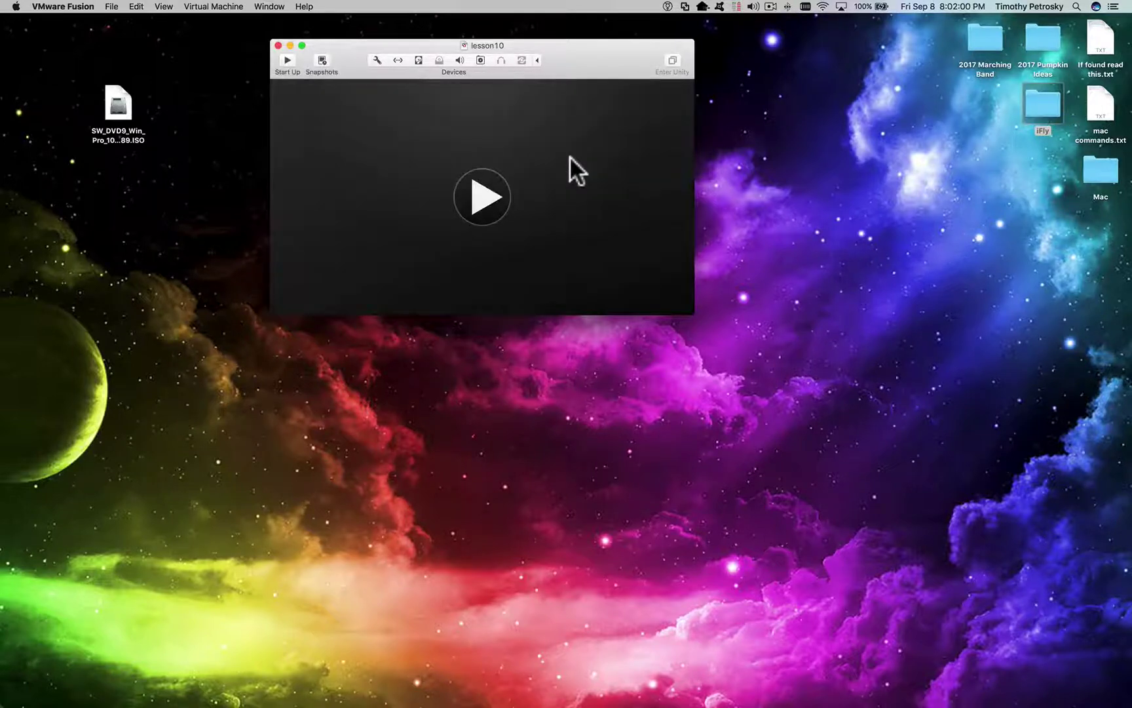
# Step: Connect lesson10's CD/DVD drive to the disc image SW_DVD9_Win_Pro_10_1607.1_64BIT_English_MLF_X21-26989.ISO from the Desktop and close the settings
pyautogui.click(375, 55)
pyautogui.click(519, 195)
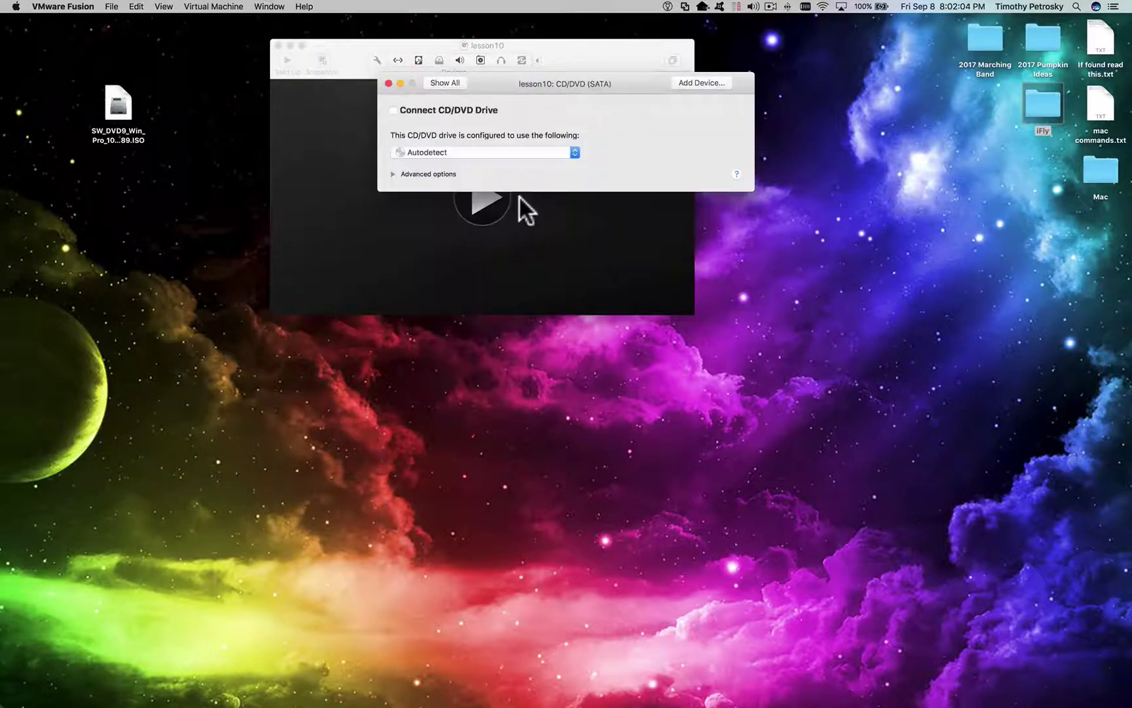
pyautogui.click(448, 112)
pyautogui.click(481, 157)
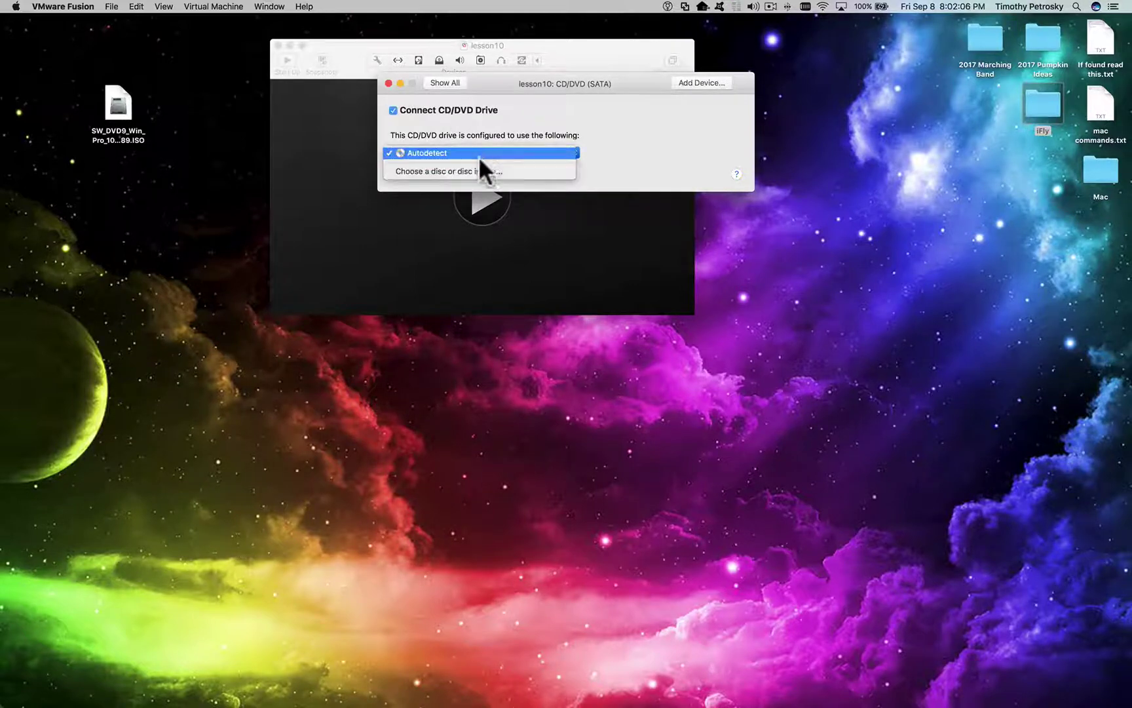
pyautogui.click(463, 171)
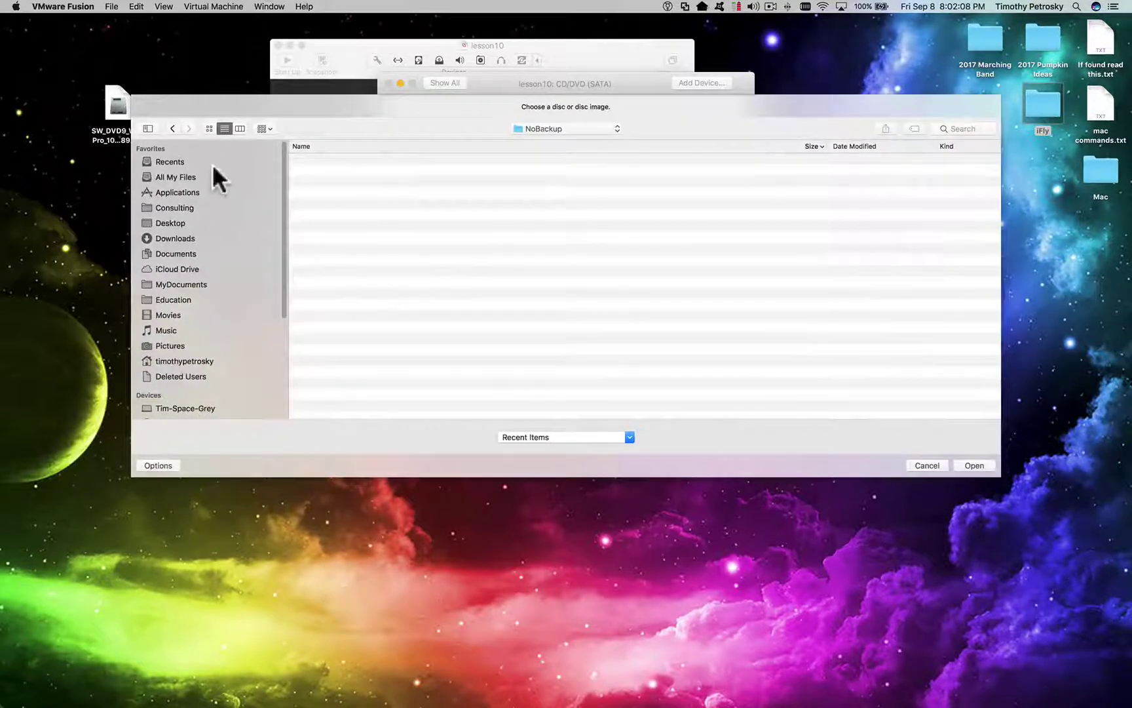
pyautogui.click(170, 222)
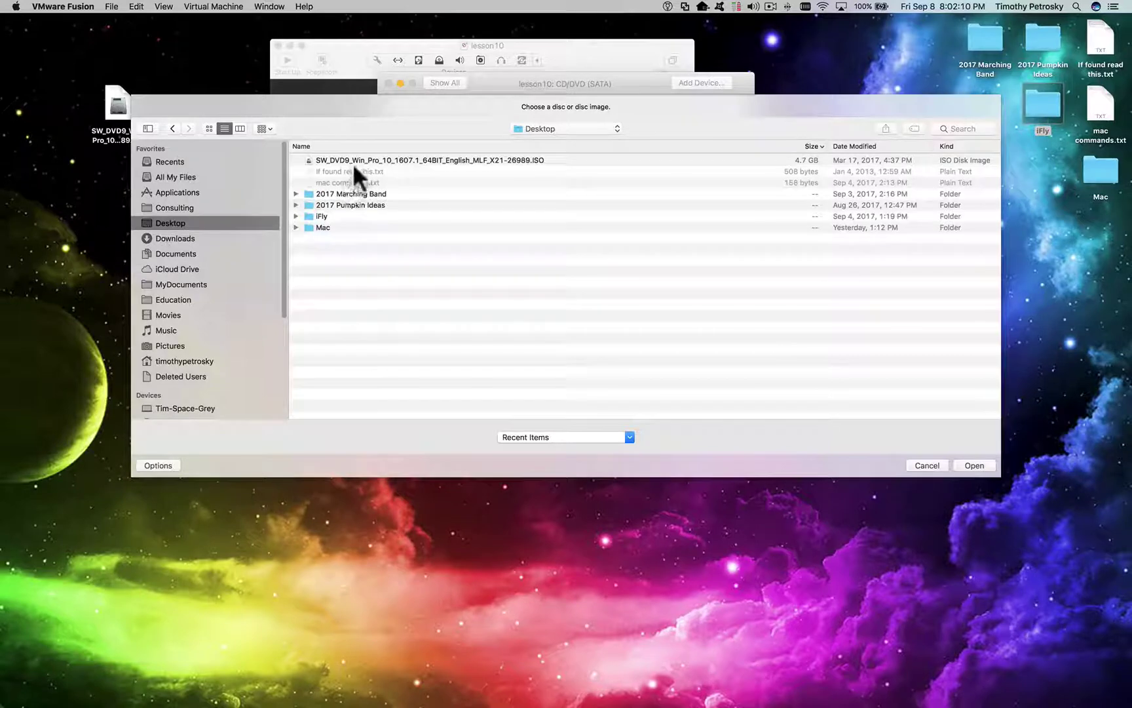
pyautogui.doubleClick(353, 160)
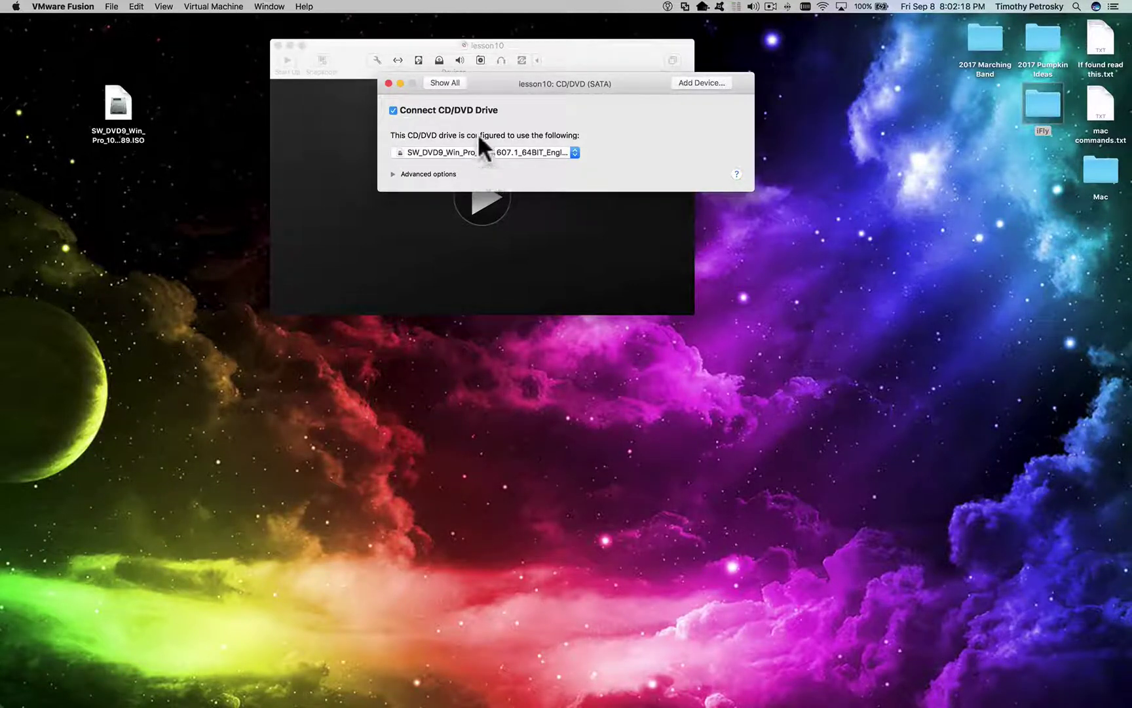
pyautogui.click(454, 84)
pyautogui.click(389, 84)
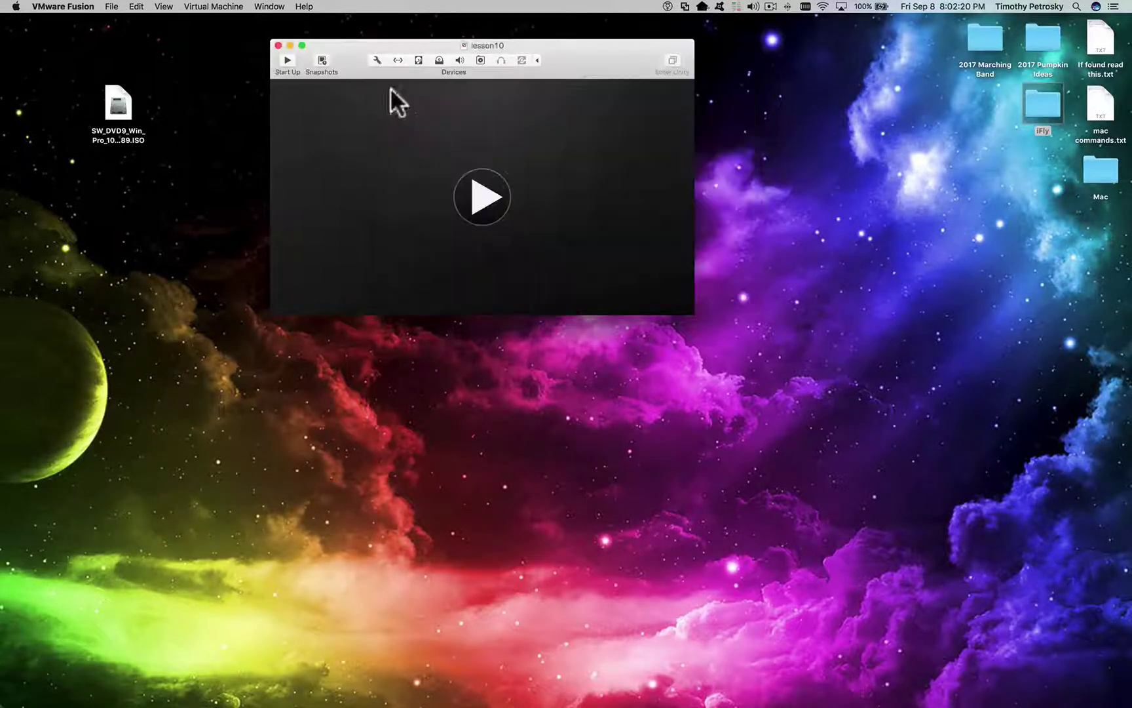
# Step: Start up lesson10 from the connected ISO and review its CD/DVD (SATA) settings while it boots
pyautogui.click(475, 196)
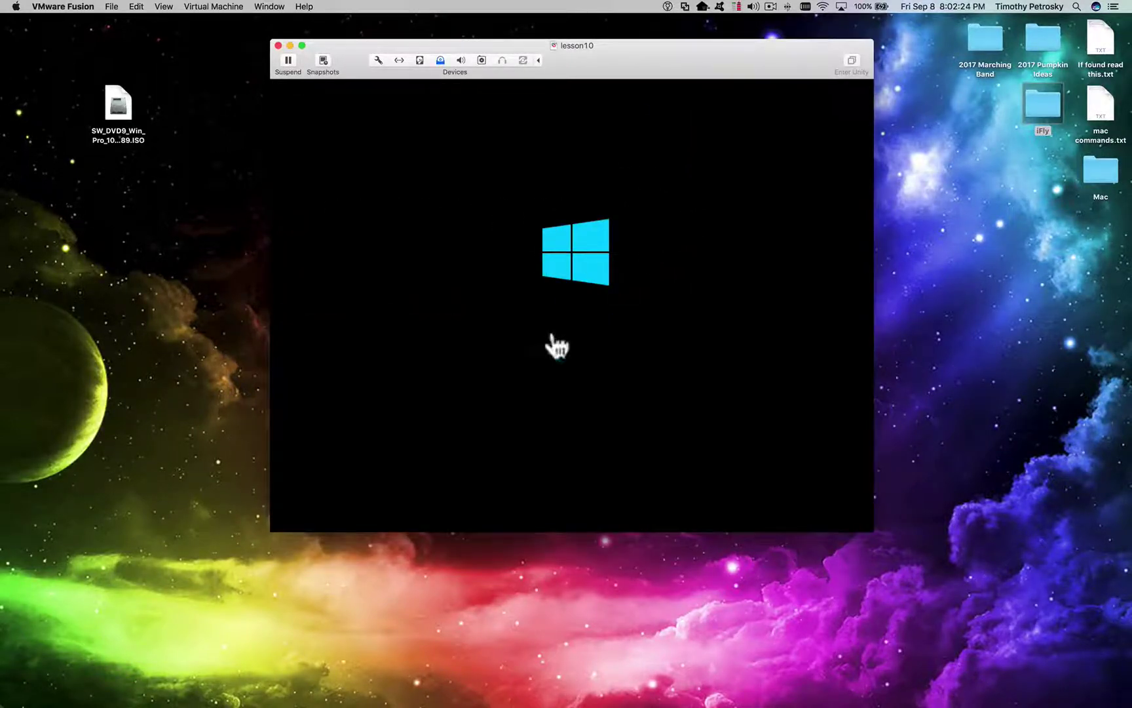
pyautogui.moveTo(636, 55); pyautogui.dragTo(587, 48)
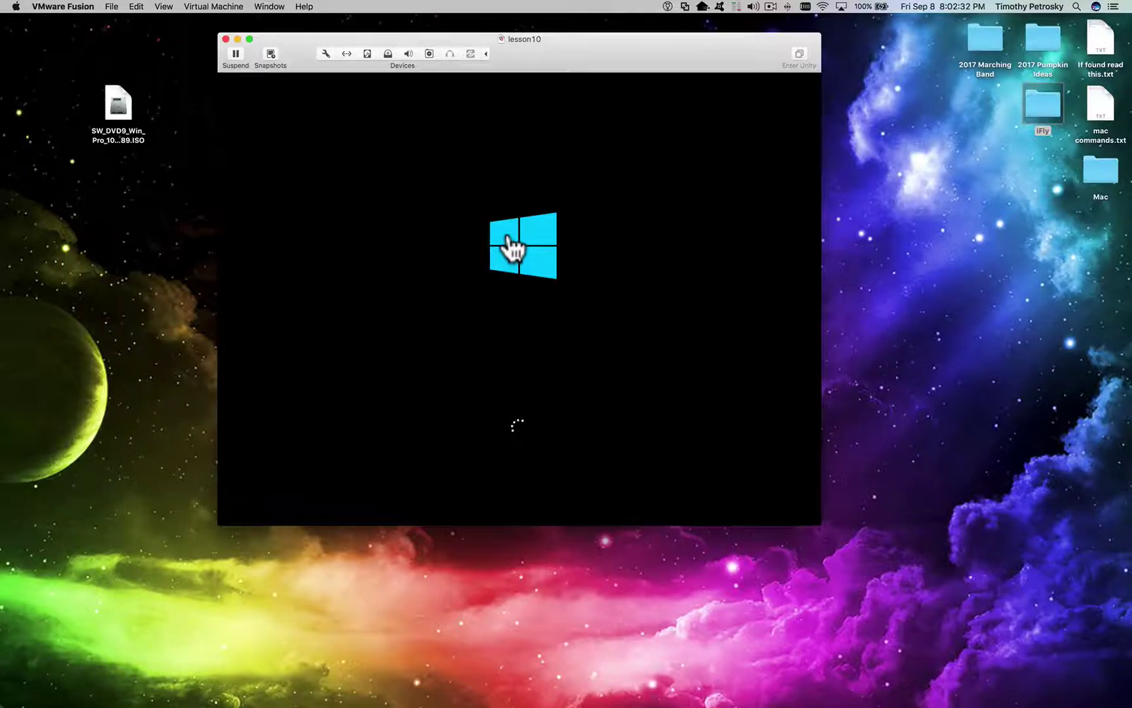
pyautogui.click(321, 53)
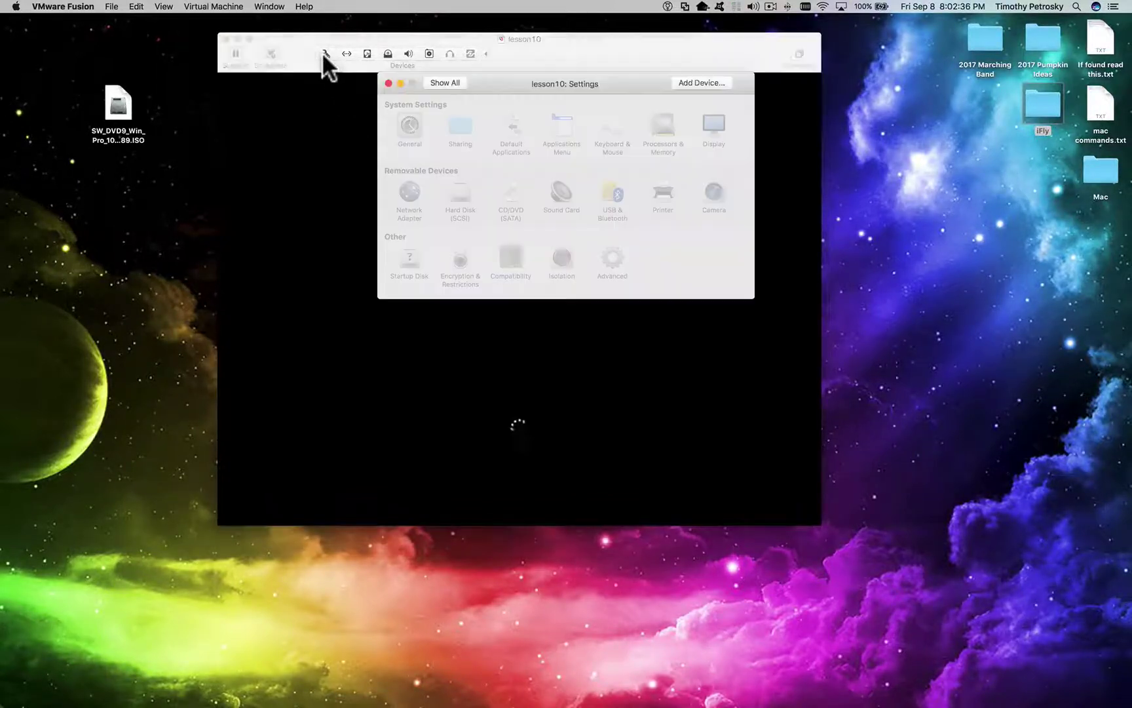
pyautogui.click(511, 194)
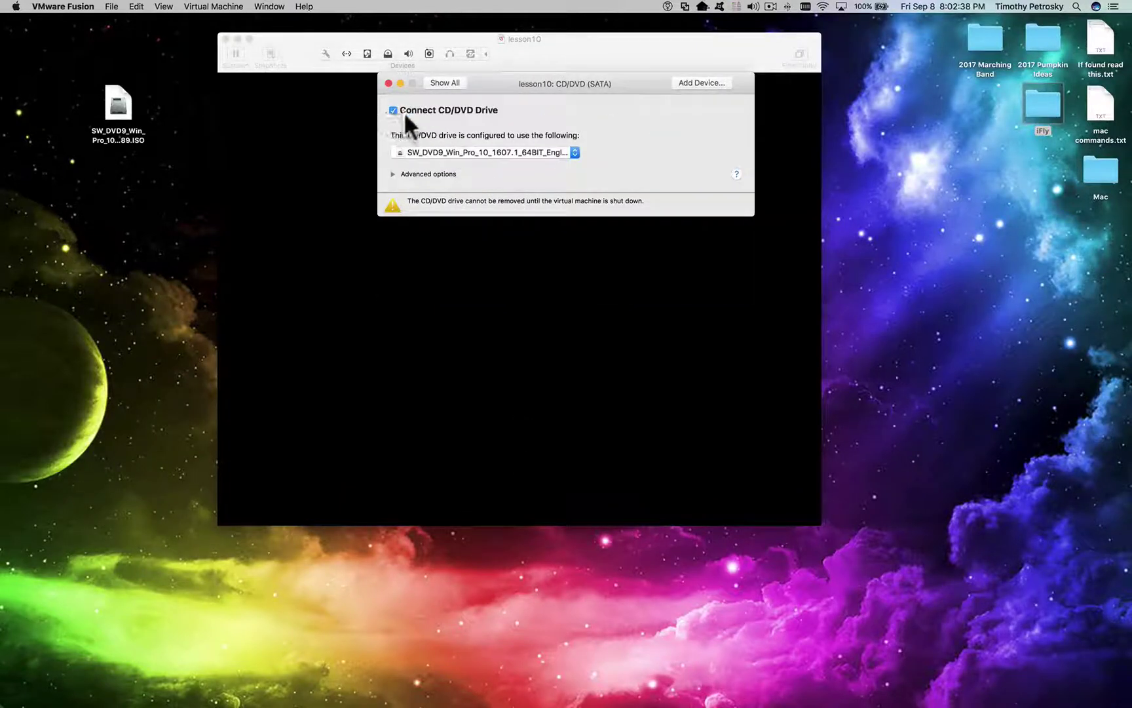
pyautogui.click(388, 83)
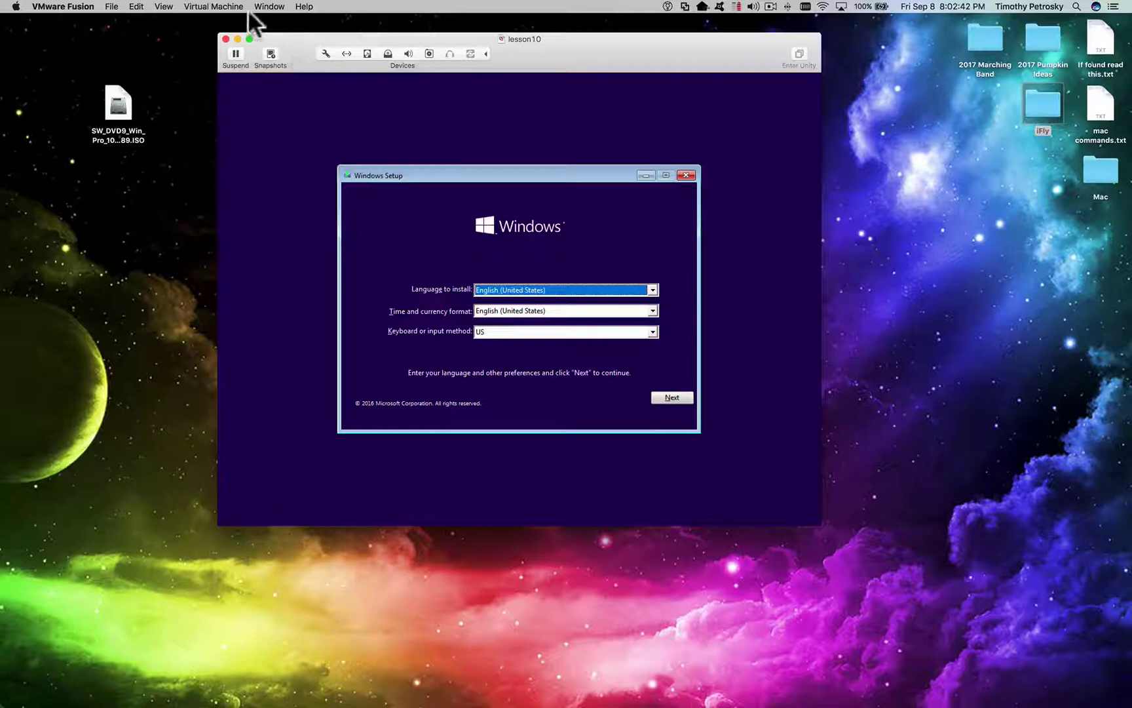
# Step: Shut down lesson10 at the Windows Setup language screen and close its window
pyautogui.click(223, 7)
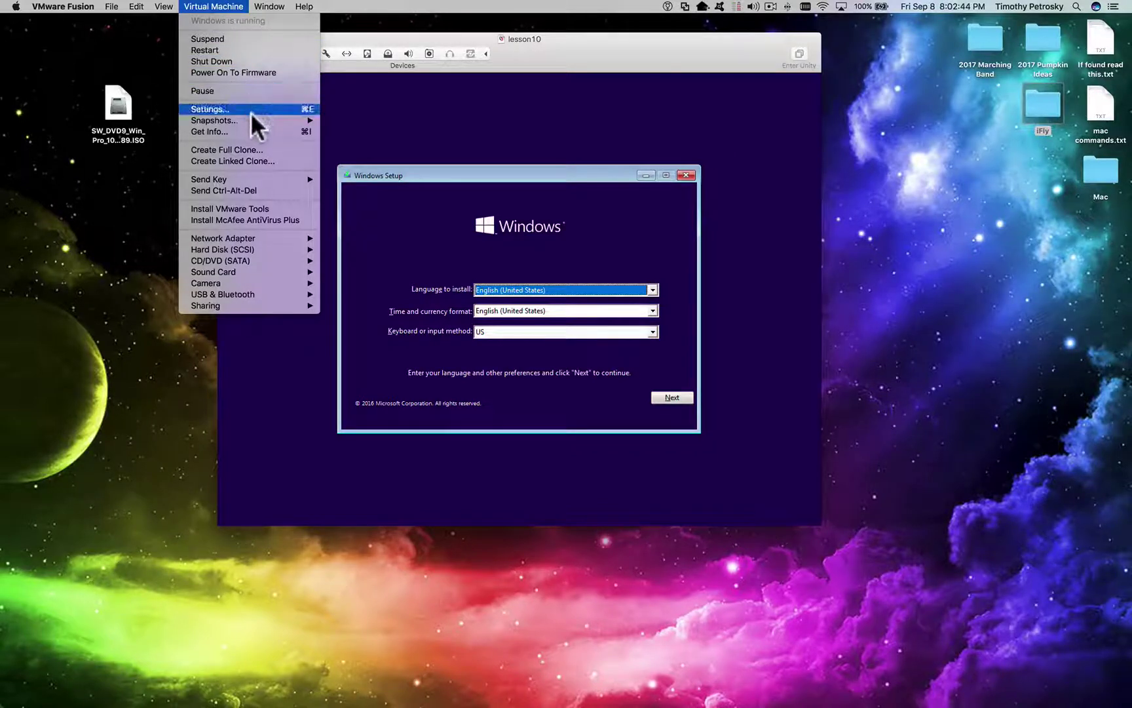
pyautogui.click(259, 59)
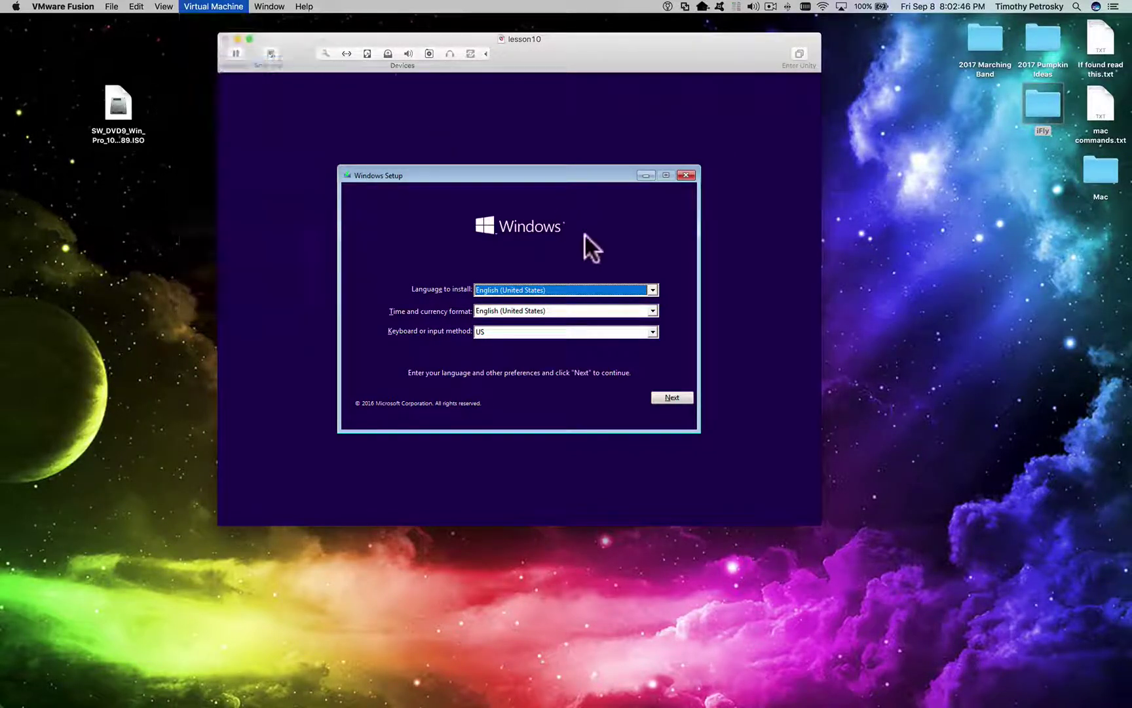
pyautogui.click(596, 149)
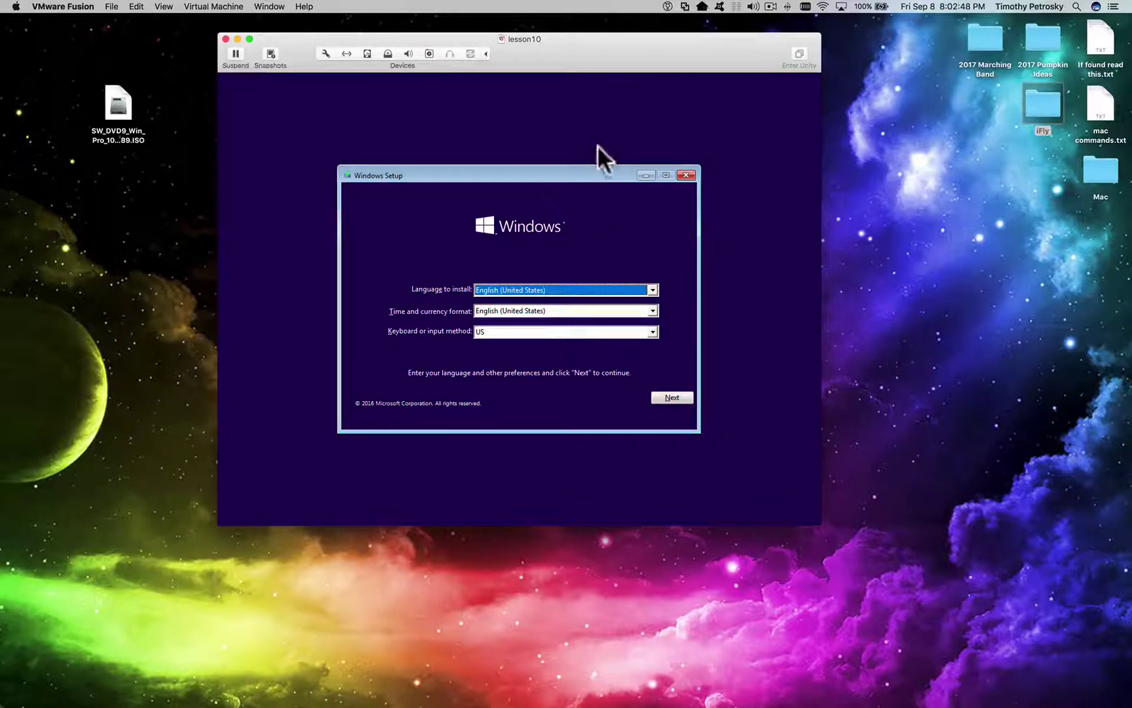
pyautogui.click(226, 39)
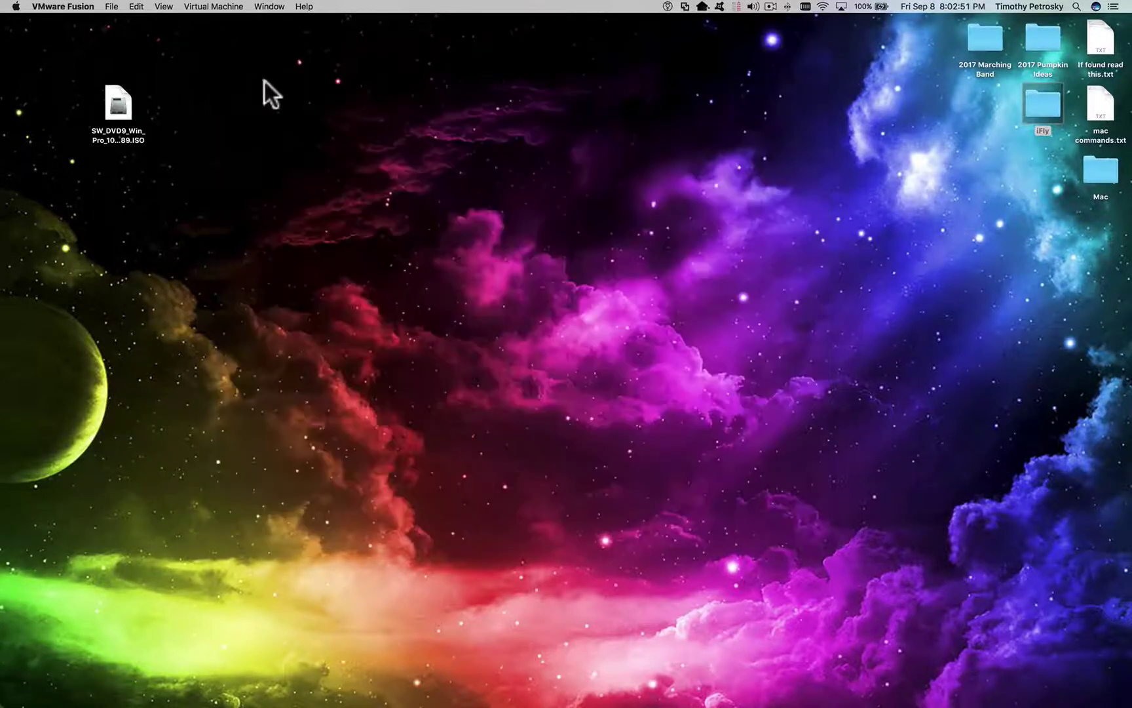
# Step: Reopen the Virtual Machine Library and delete the lesson10 virtual machine, confirming the removal
pyautogui.click(269, 7)
pyautogui.moveTo(233, 8)
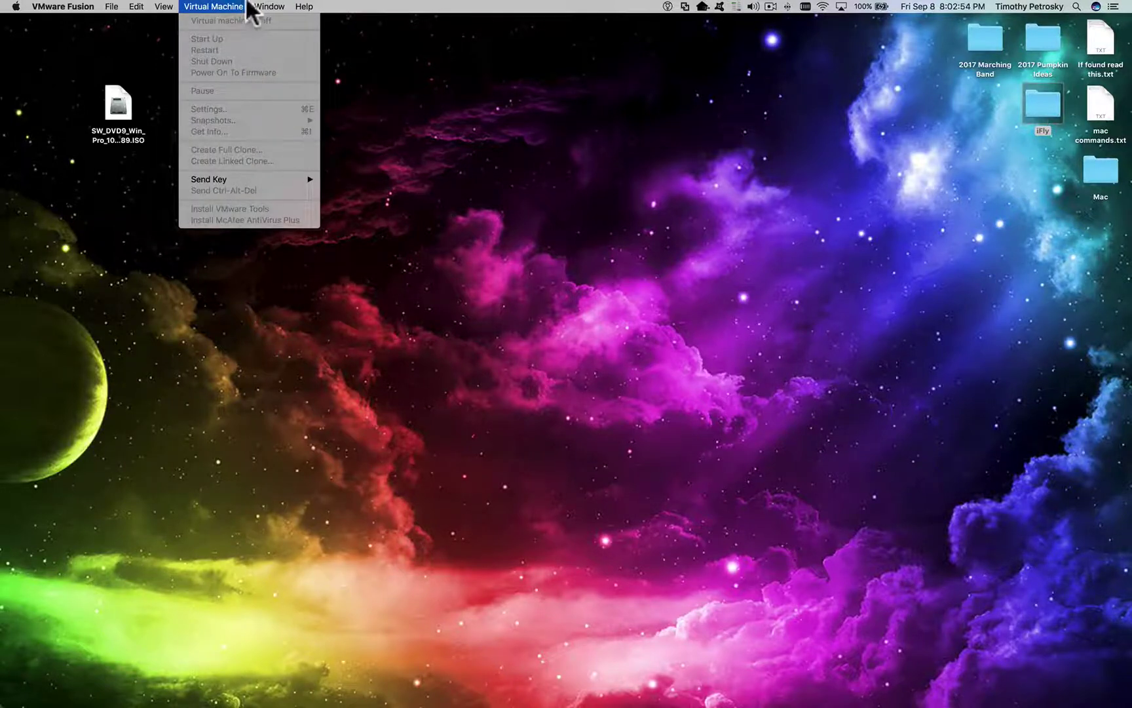
pyautogui.moveTo(270, 7)
pyautogui.click(300, 120)
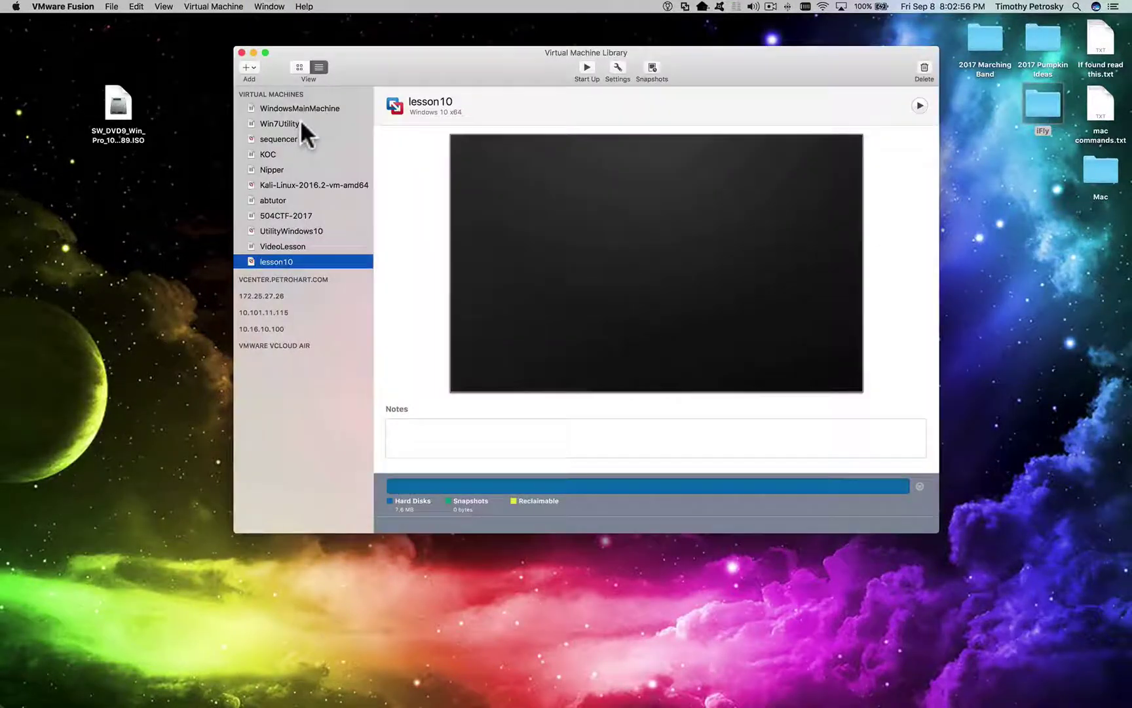
pyautogui.rightClick(297, 258)
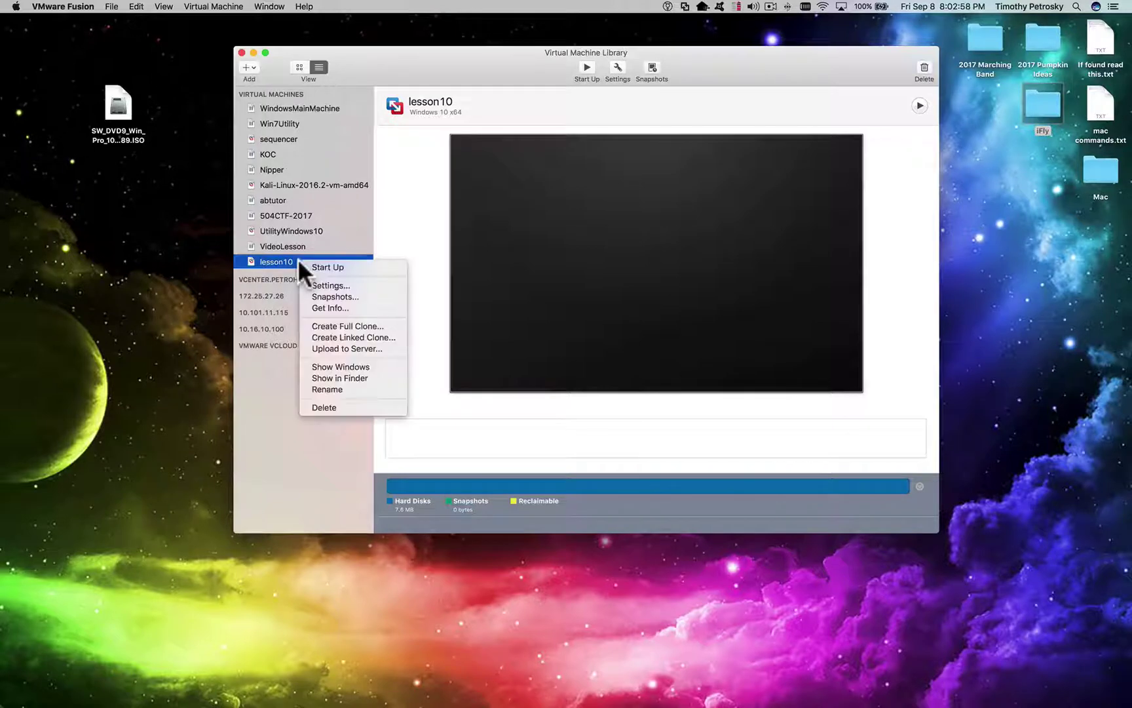
pyautogui.click(351, 407)
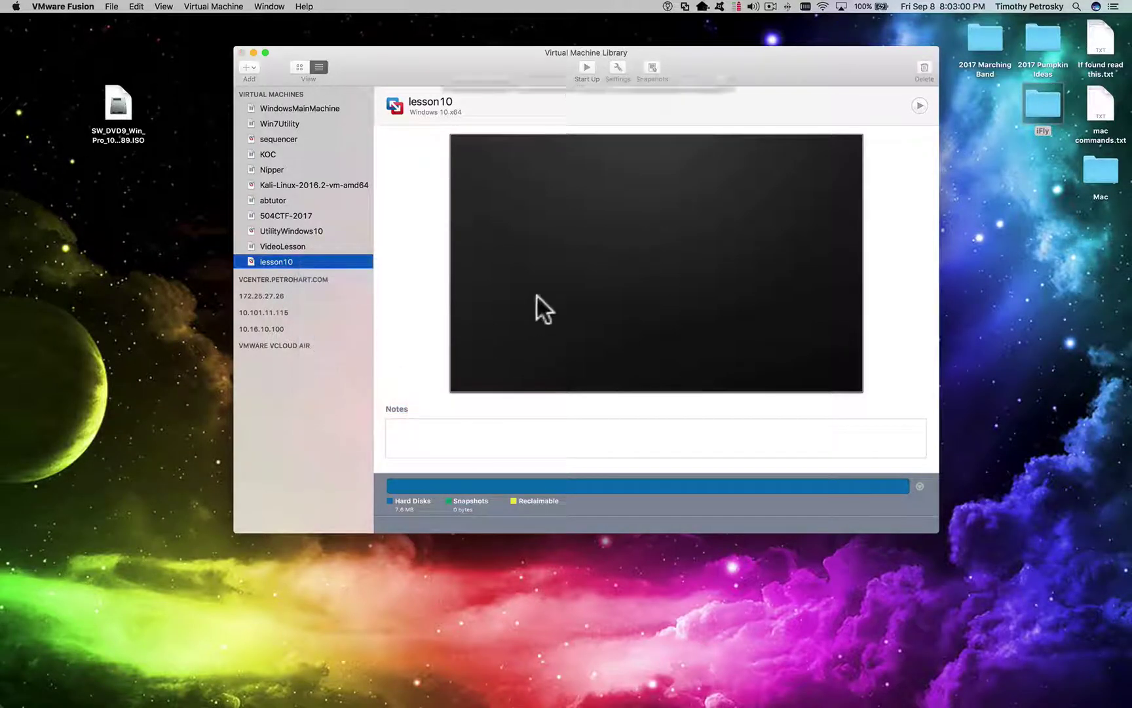
pyautogui.click(557, 146)
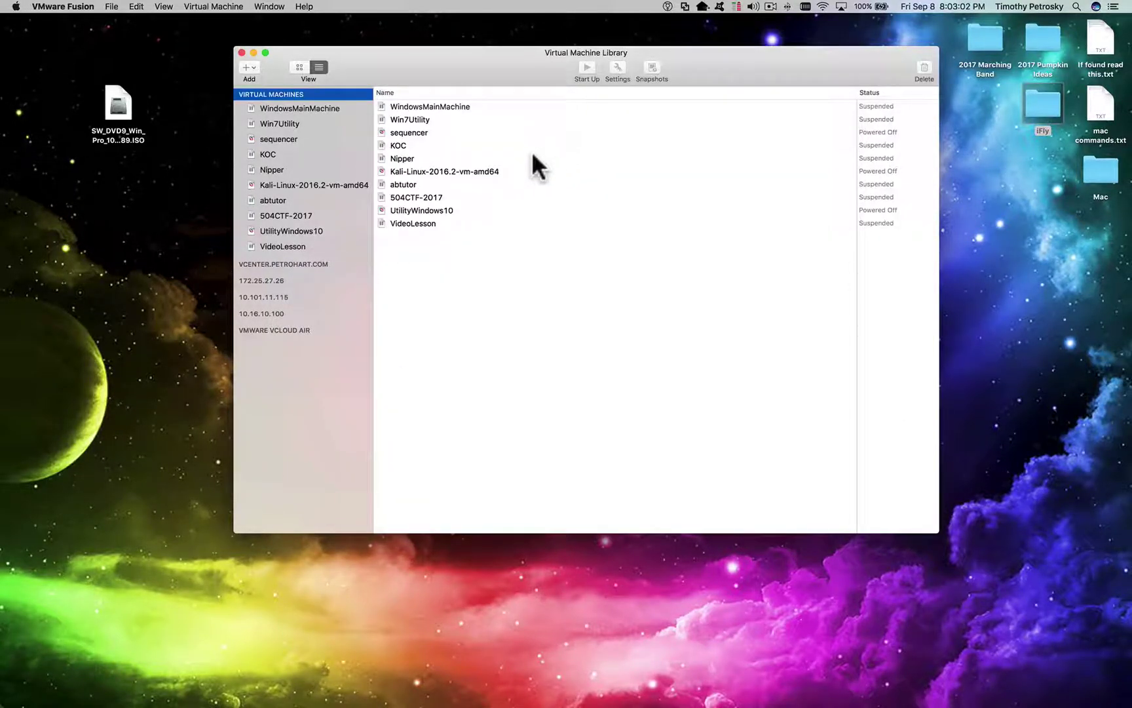
# Step: Empty the macOS Trash after deleting the virtual machine and confirm
pyautogui.moveTo(871, 705)
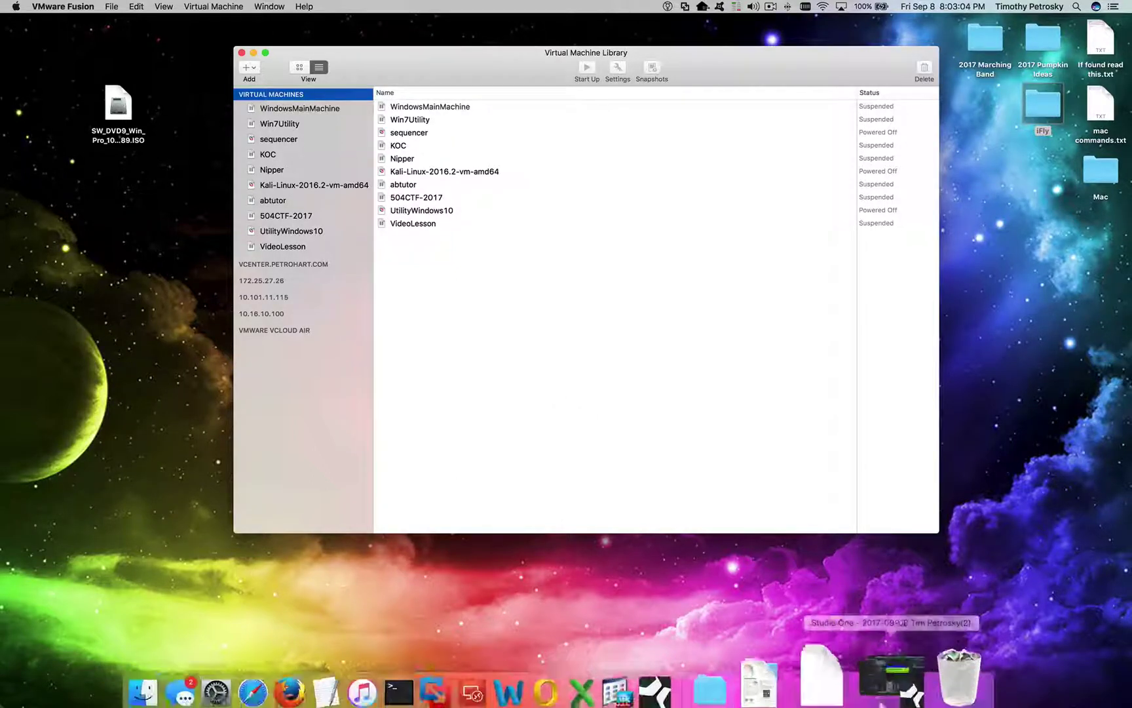
pyautogui.rightClick(924, 678)
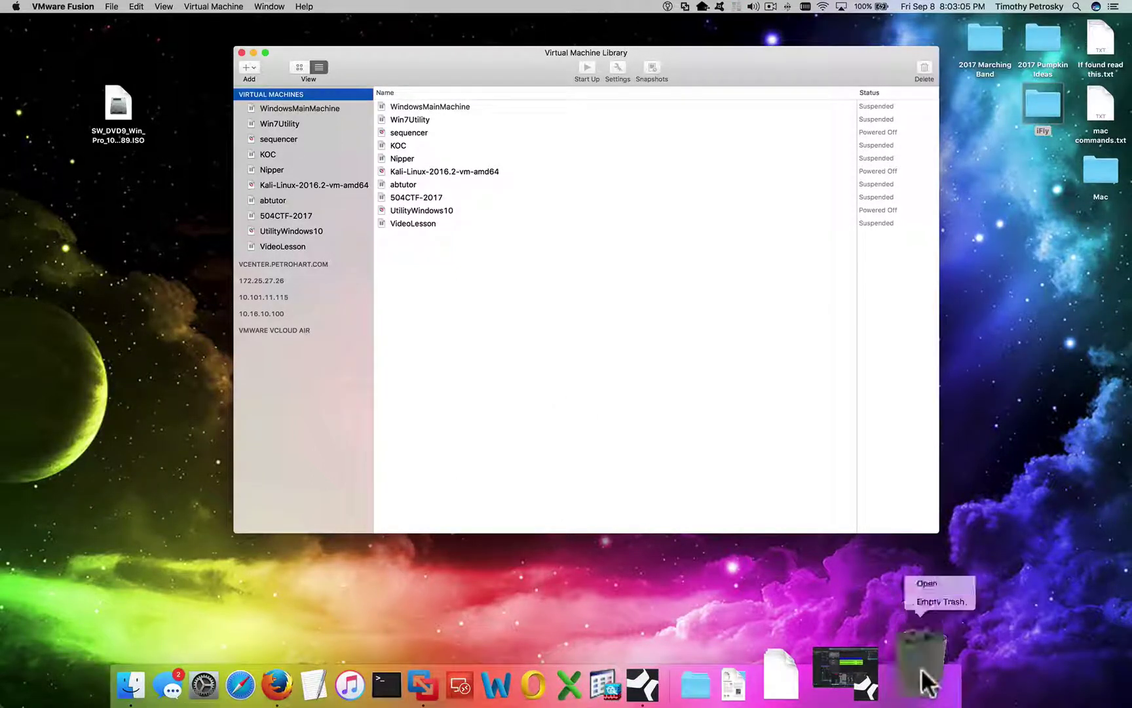
pyautogui.click(951, 600)
pyautogui.press('Return')
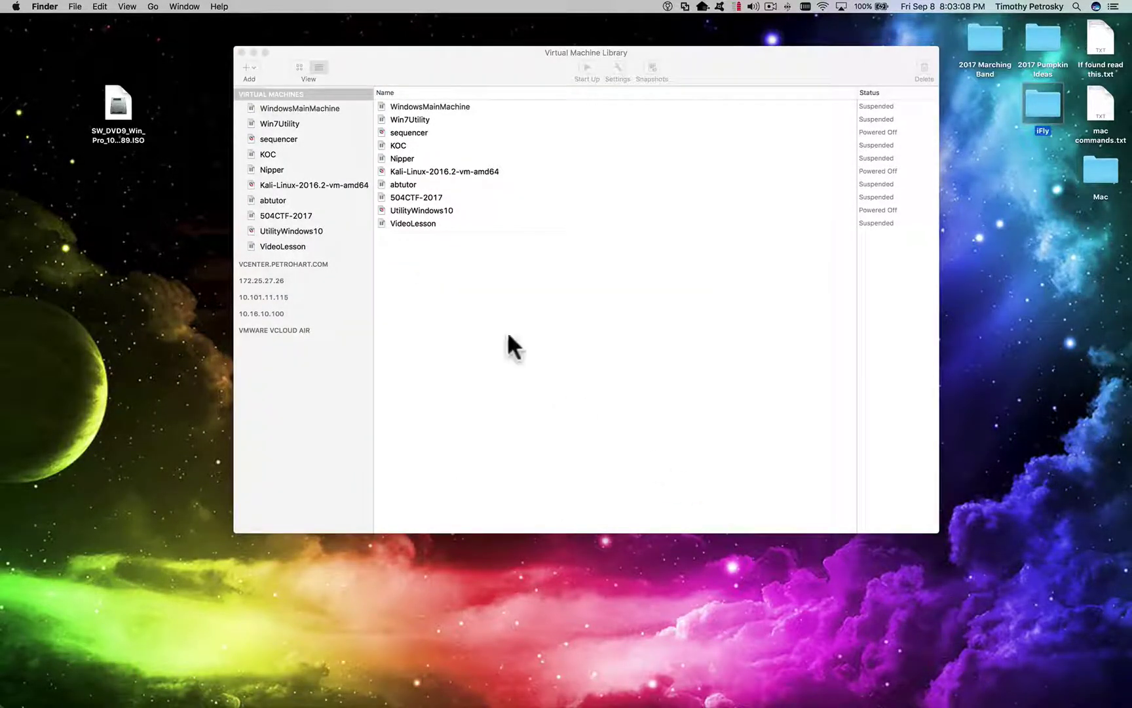
# Step: Start up the UtilityWindows10 virtual machine and move its window over the library window
pyautogui.click(291, 230)
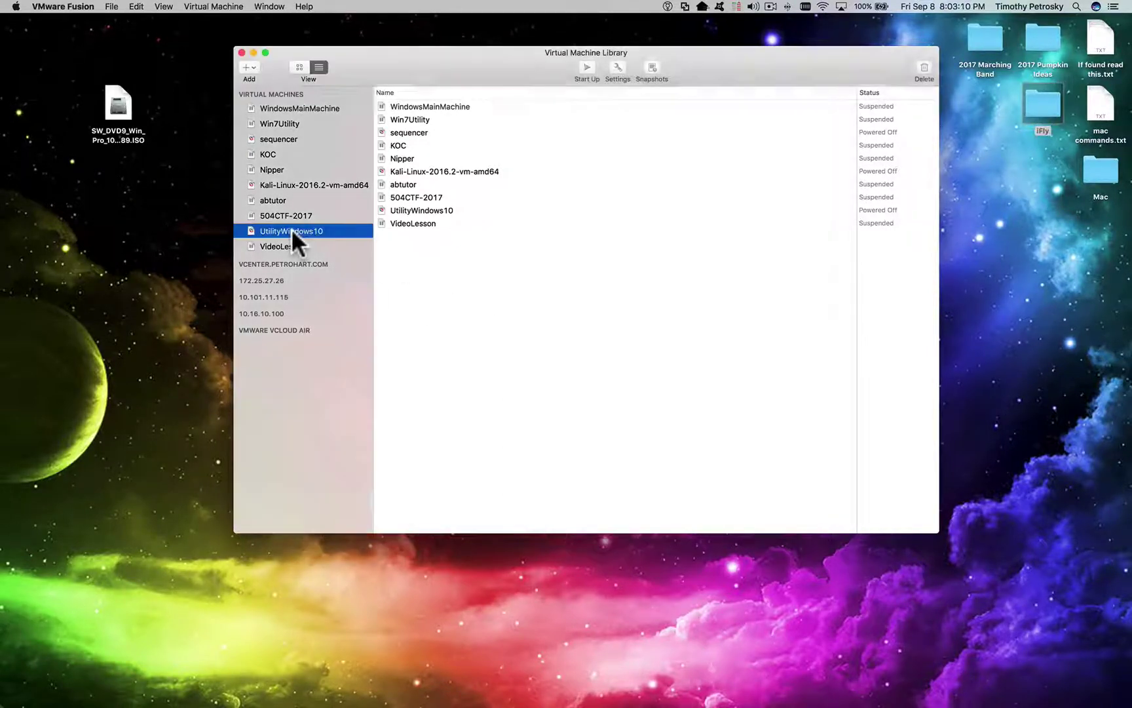
pyautogui.doubleClick(291, 230)
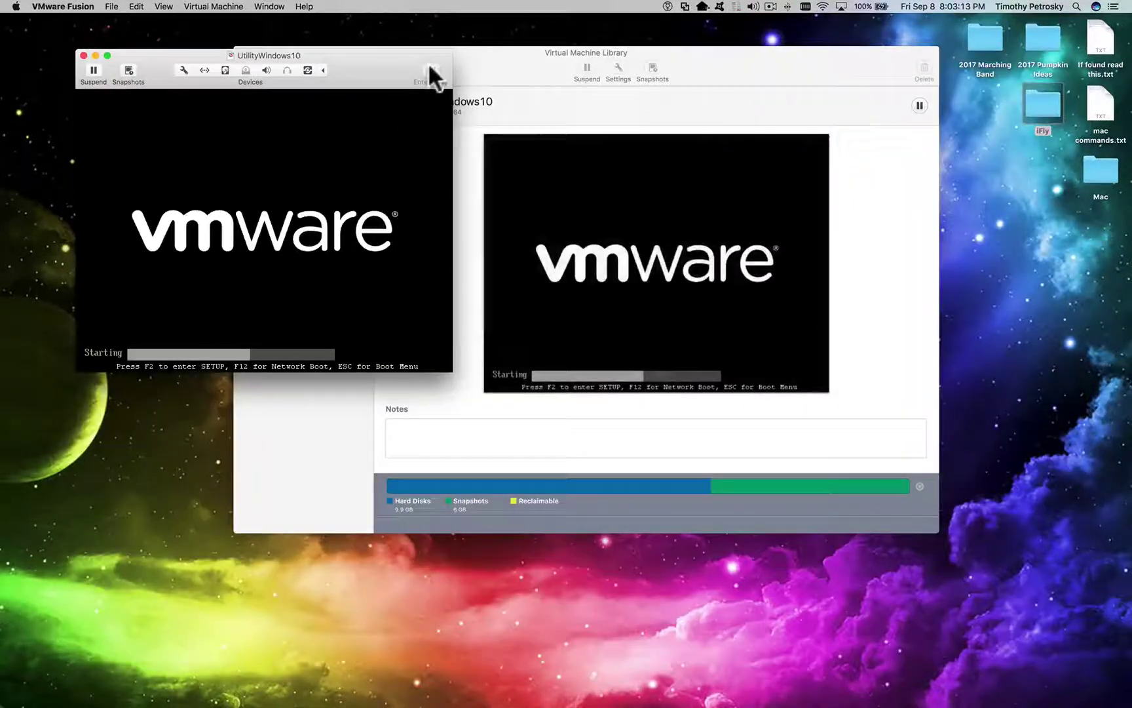
pyautogui.moveTo(427, 65); pyautogui.dragTo(534, 61)
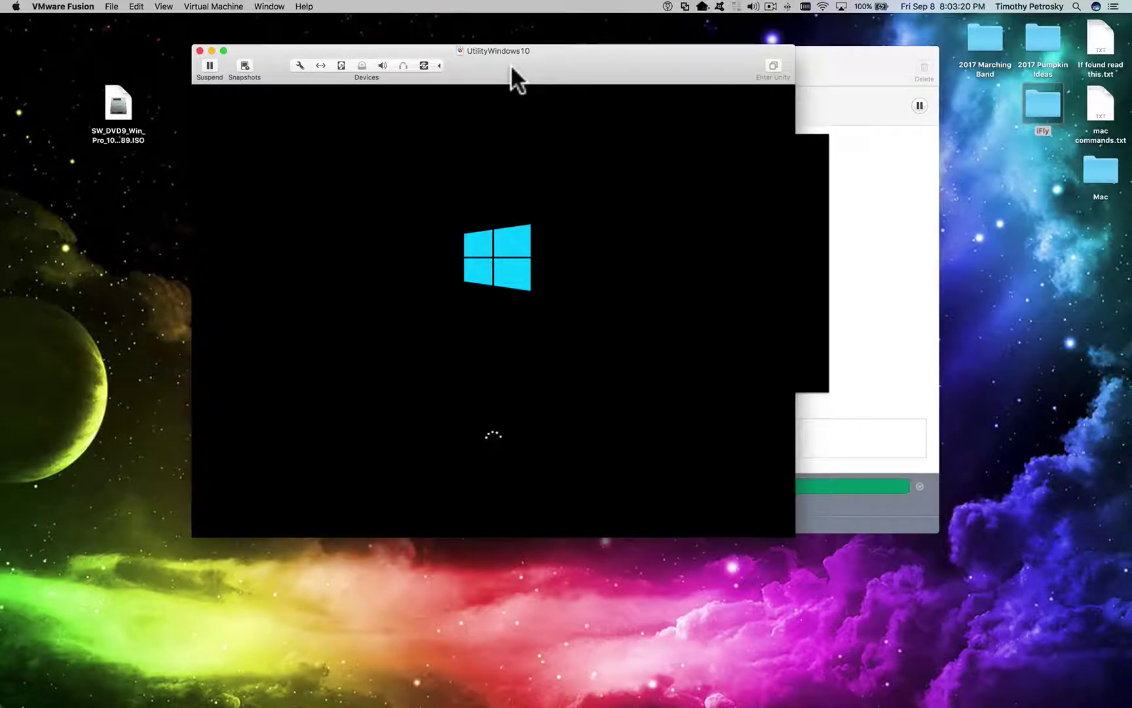
# Step: Move the Windows 10 ISO file from the desktop to the Trash and permanently empty the Trash
pyautogui.moveTo(111, 112); pyautogui.dragTo(930, 668)
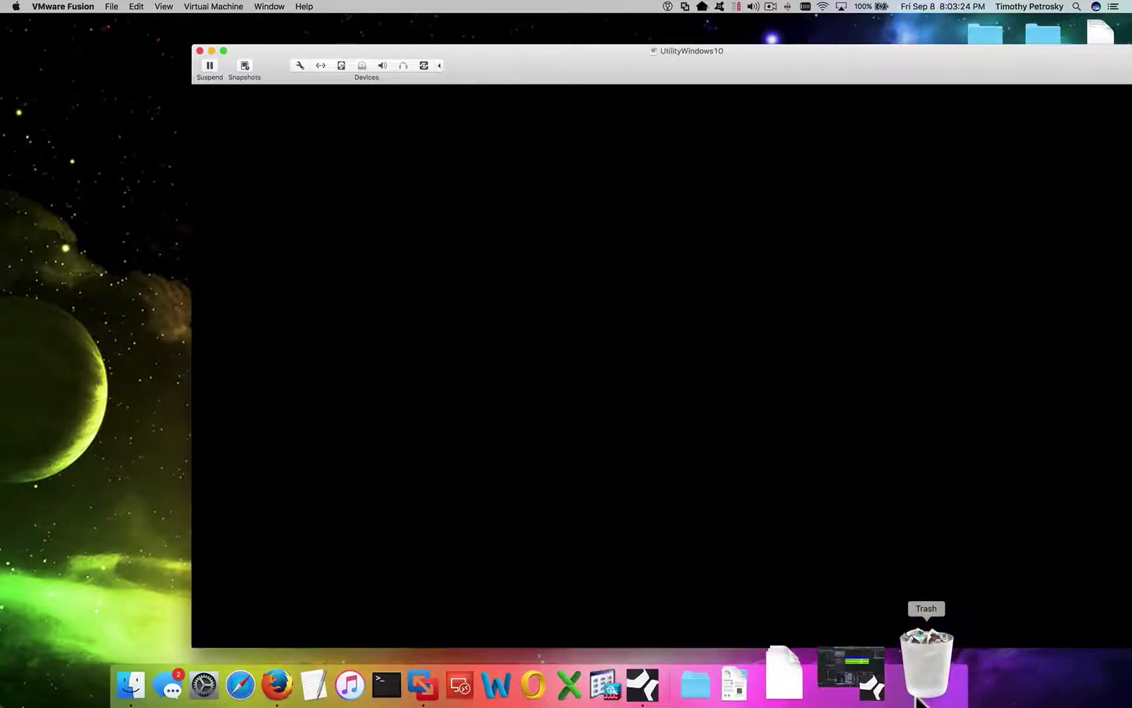
pyautogui.rightClick(927, 665)
pyautogui.click(953, 599)
pyautogui.press('Return')
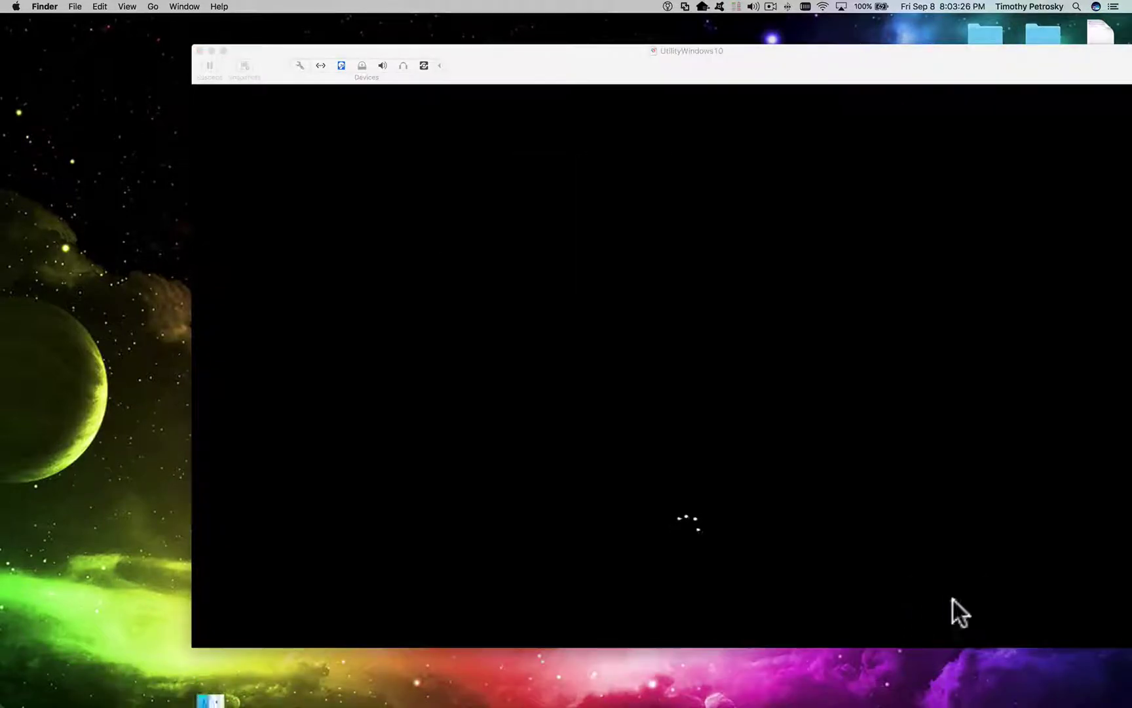
# Step: Move the UtilityWindows10 window fully into view and sign in to Windows with the account password
pyautogui.moveTo(828, 54); pyautogui.dragTo(682, 58)
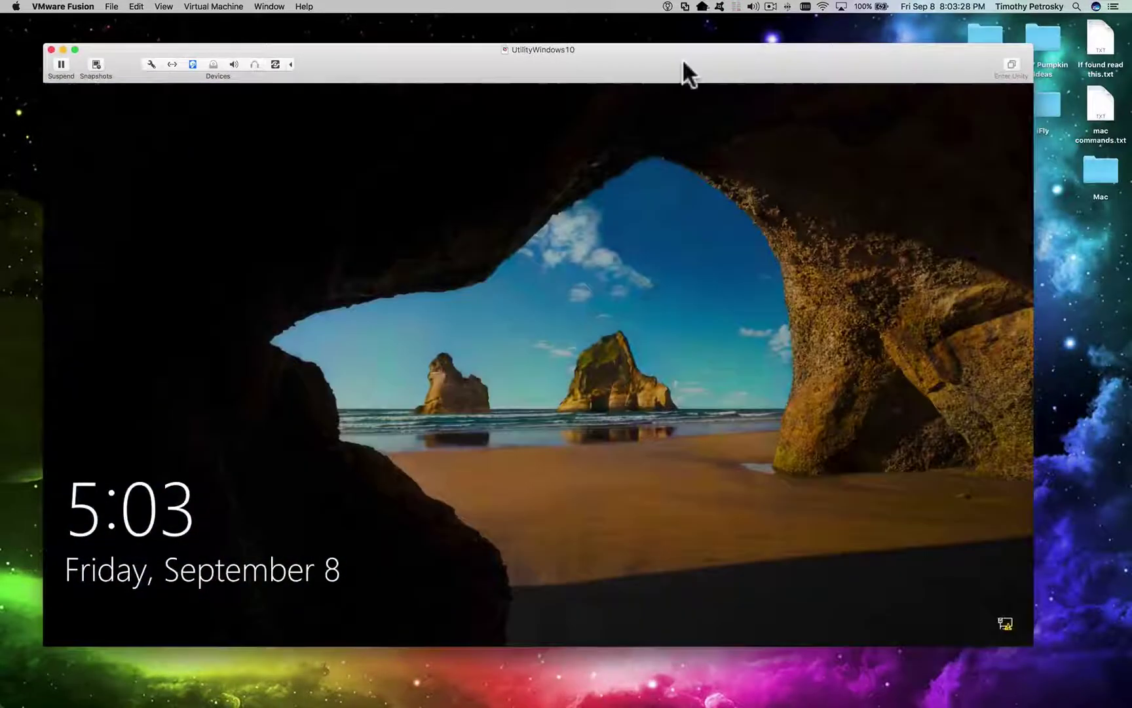
pyautogui.click(528, 298)
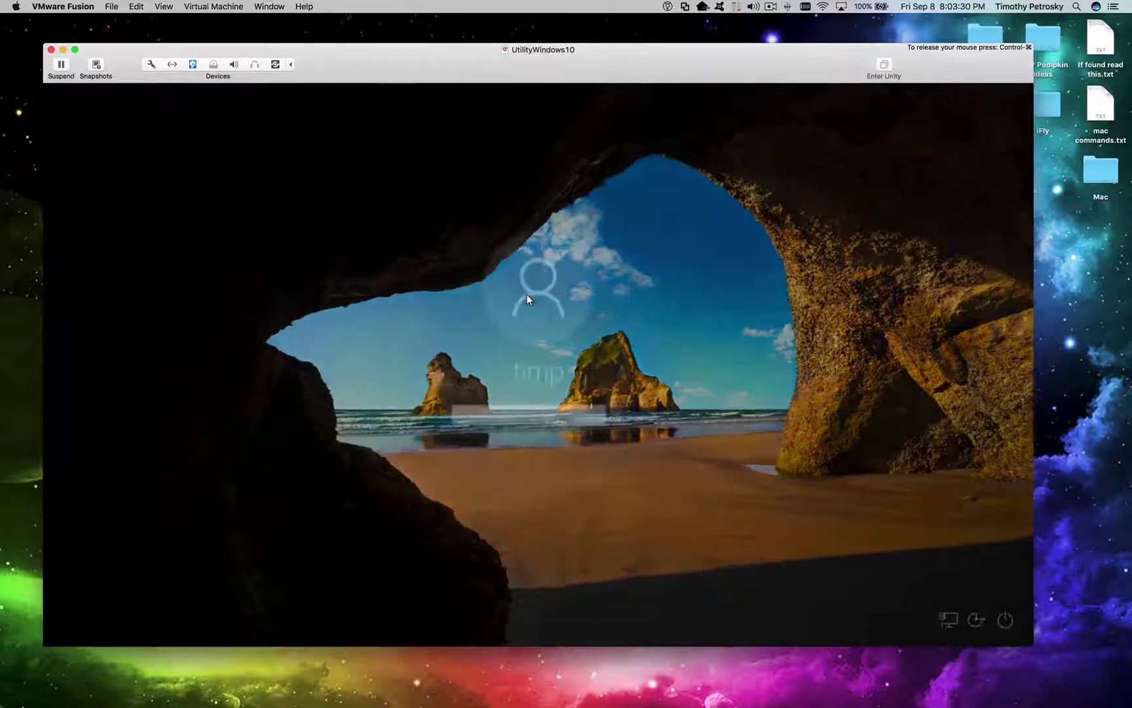
pyautogui.write('••••••••••')
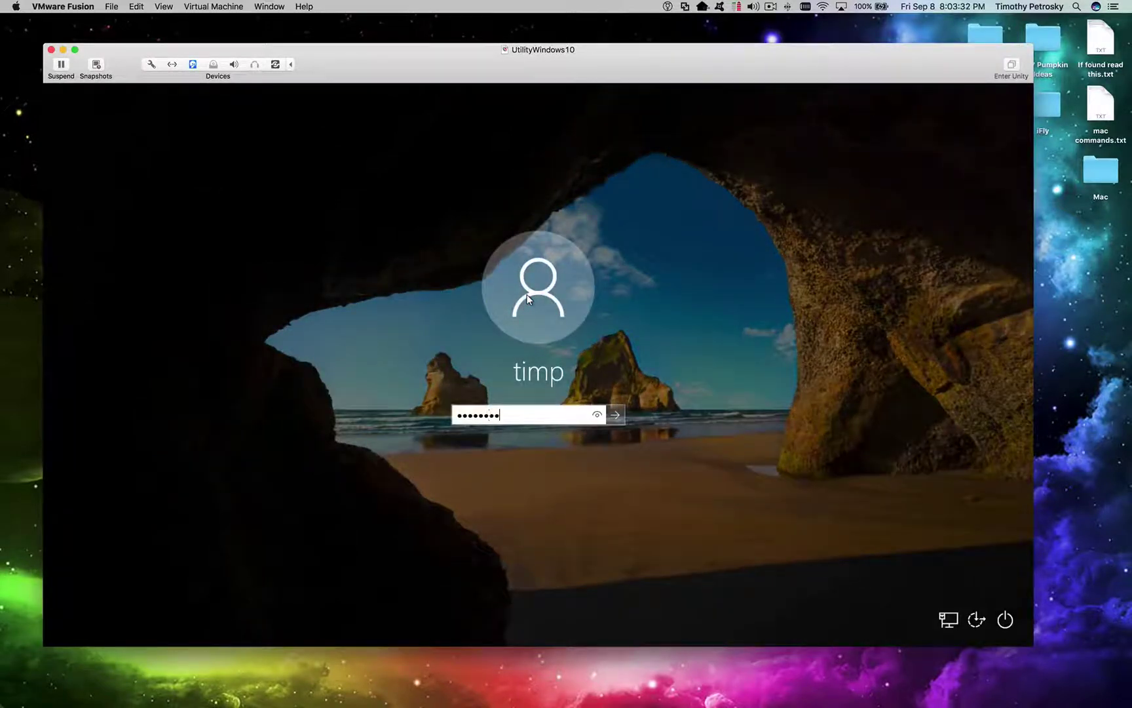
pyautogui.press('Return')
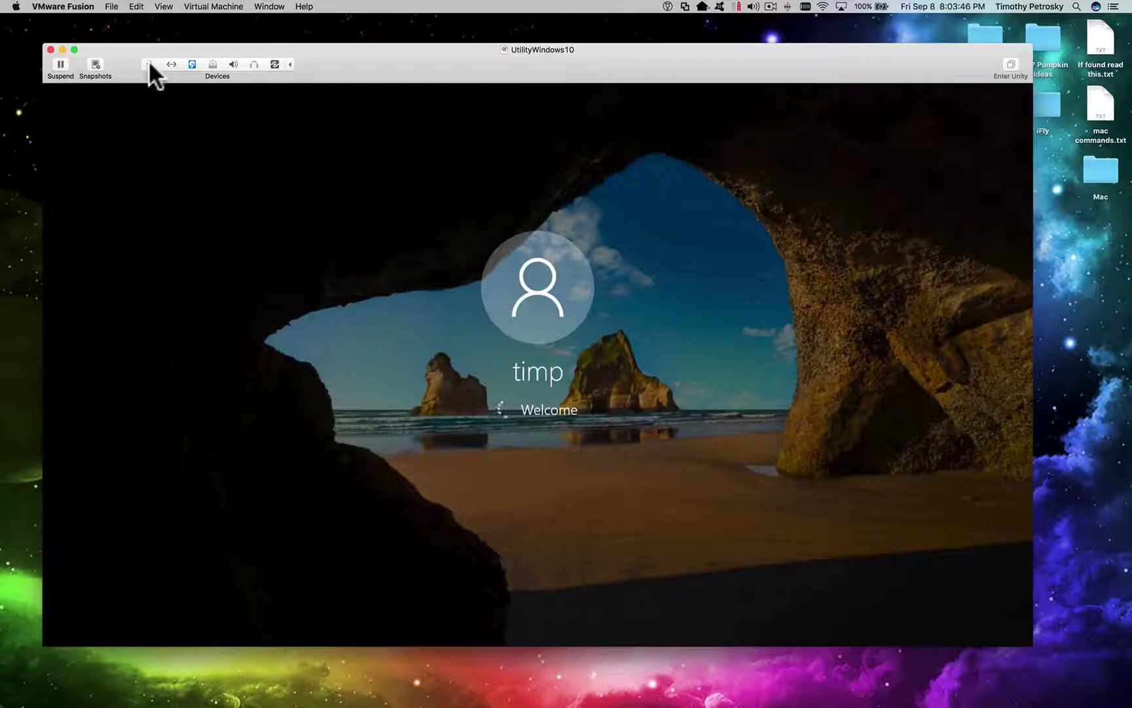
# Step: Check the virtual machine's Network Adapter settings for the selected networking mode and close them
pyautogui.click(149, 64)
pyautogui.click(418, 189)
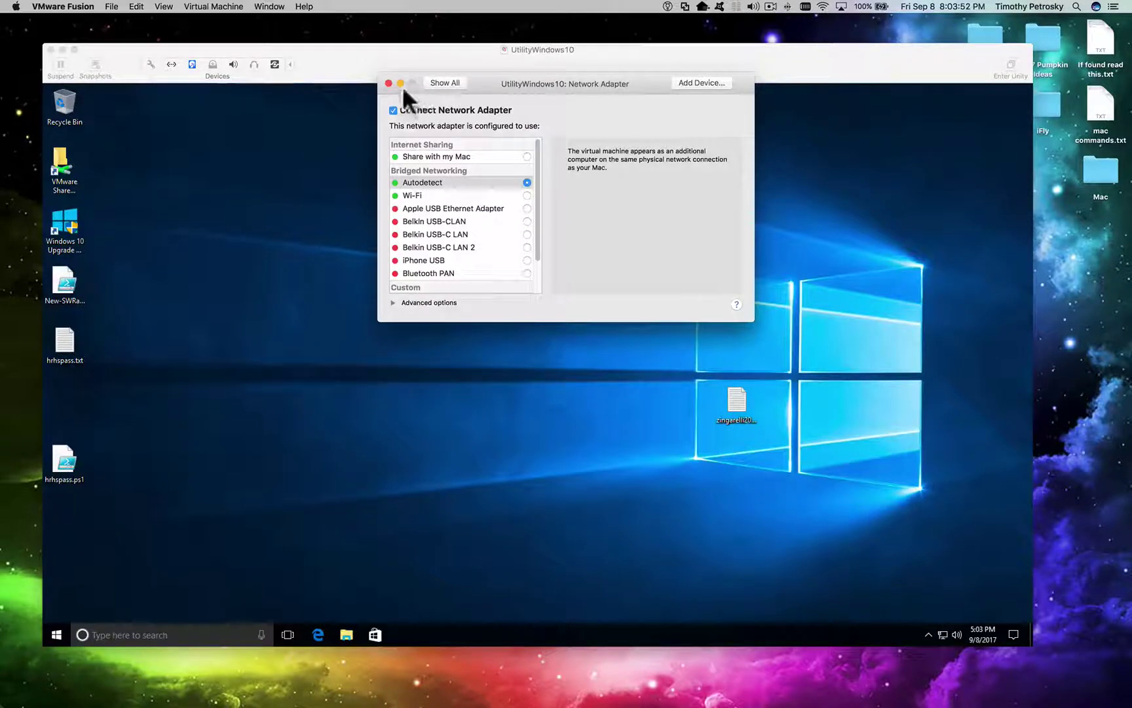
pyautogui.click(388, 83)
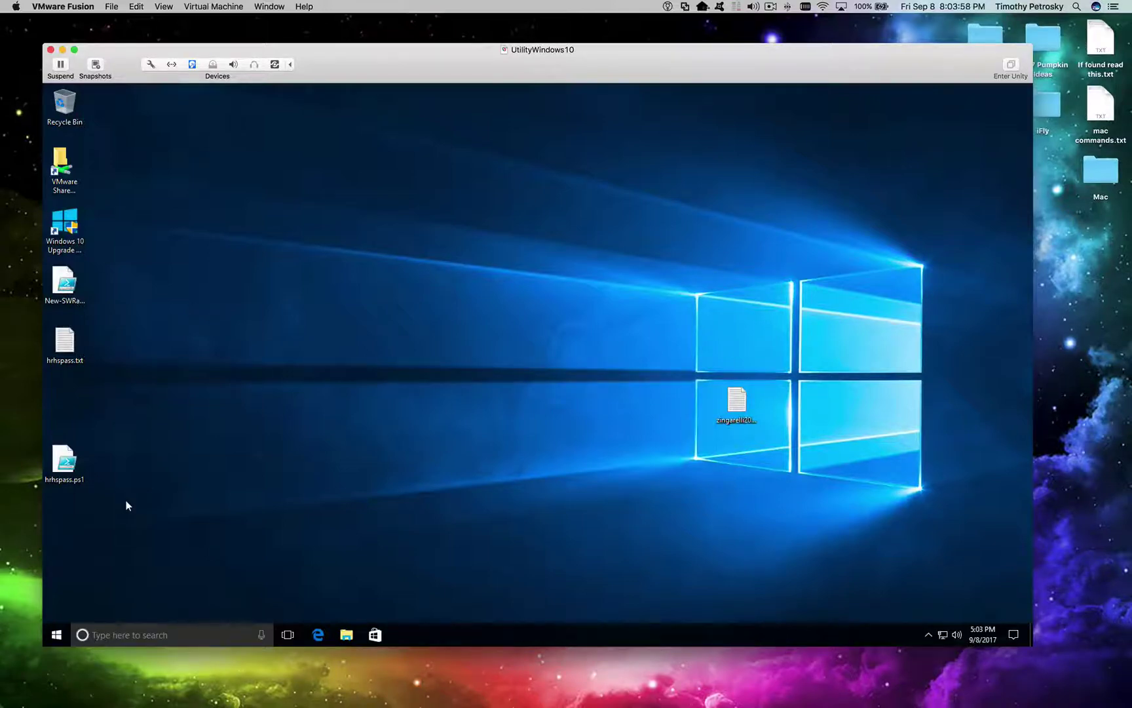
# Step: Launch Microsoft Edge in the virtual machine and point out the Reinstall VMware Tools command for the machine
pyautogui.click(317, 634)
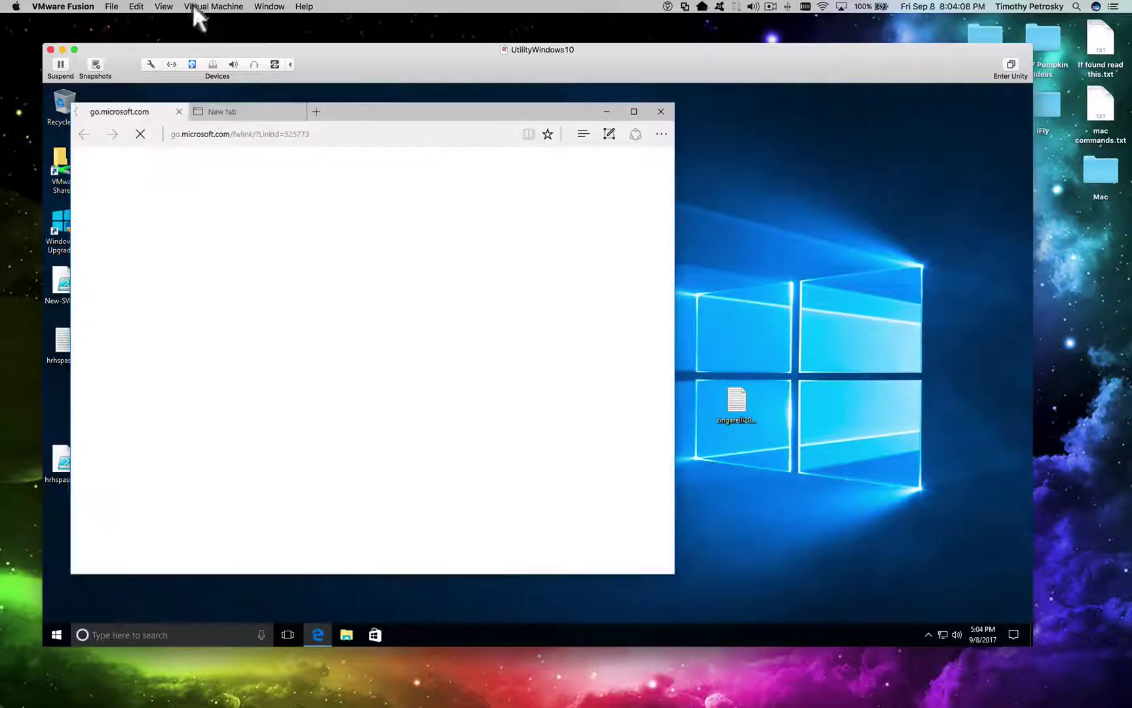
pyautogui.click(194, 7)
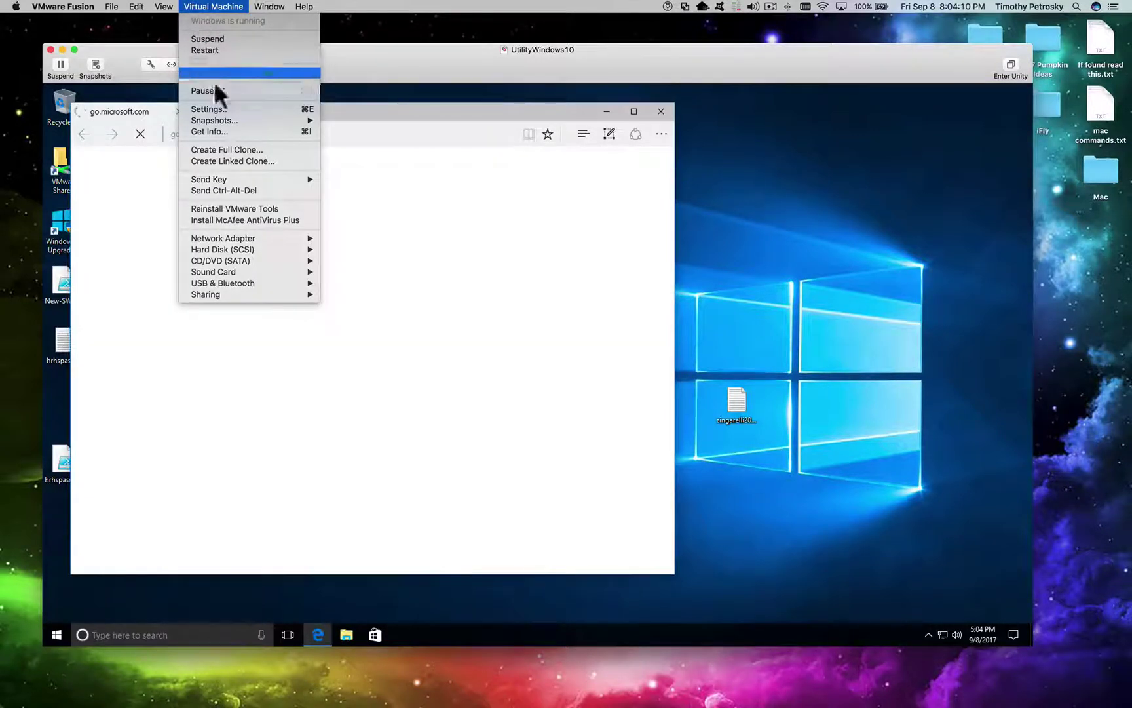
pyautogui.click(231, 208)
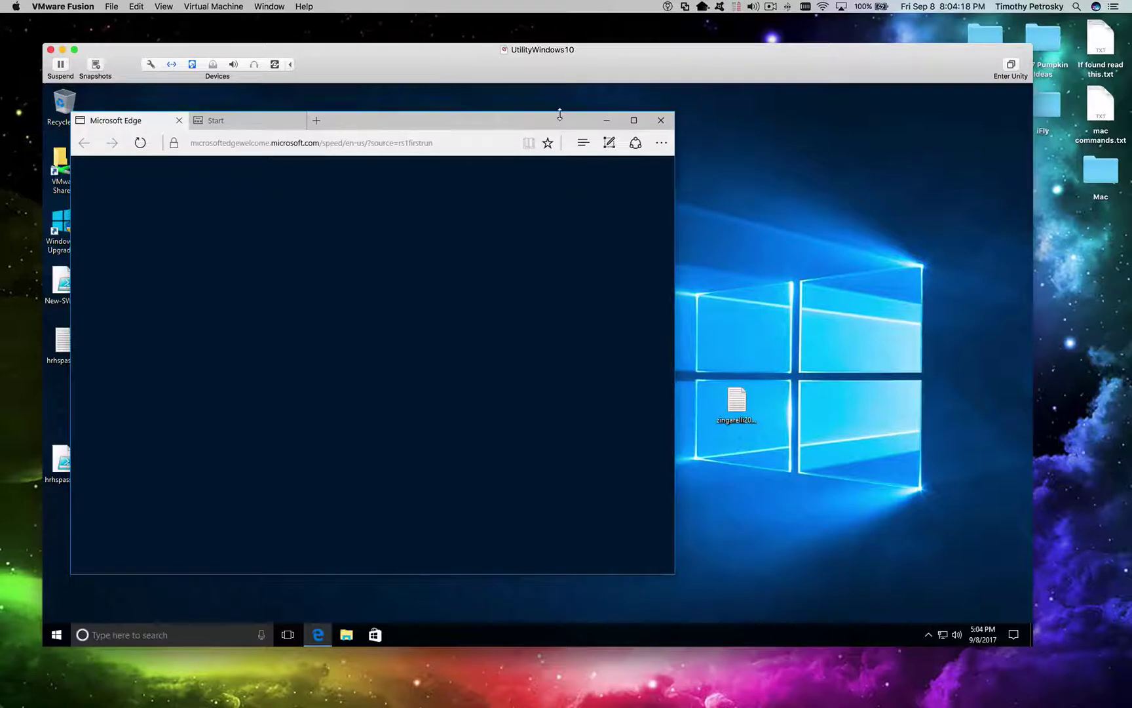
# Step: Move the Microsoft Edge window toward the middle of the Windows desktop and close it with all tabs
pyautogui.moveTo(541, 115); pyautogui.dragTo(688, 117)
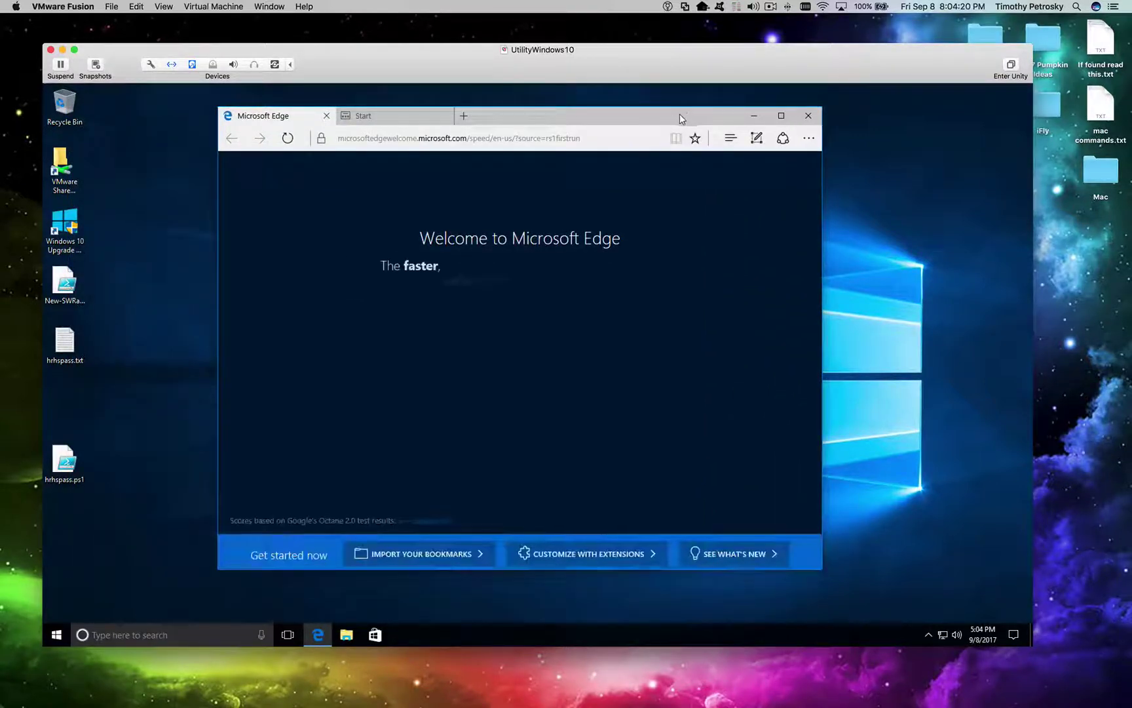
pyautogui.click(810, 116)
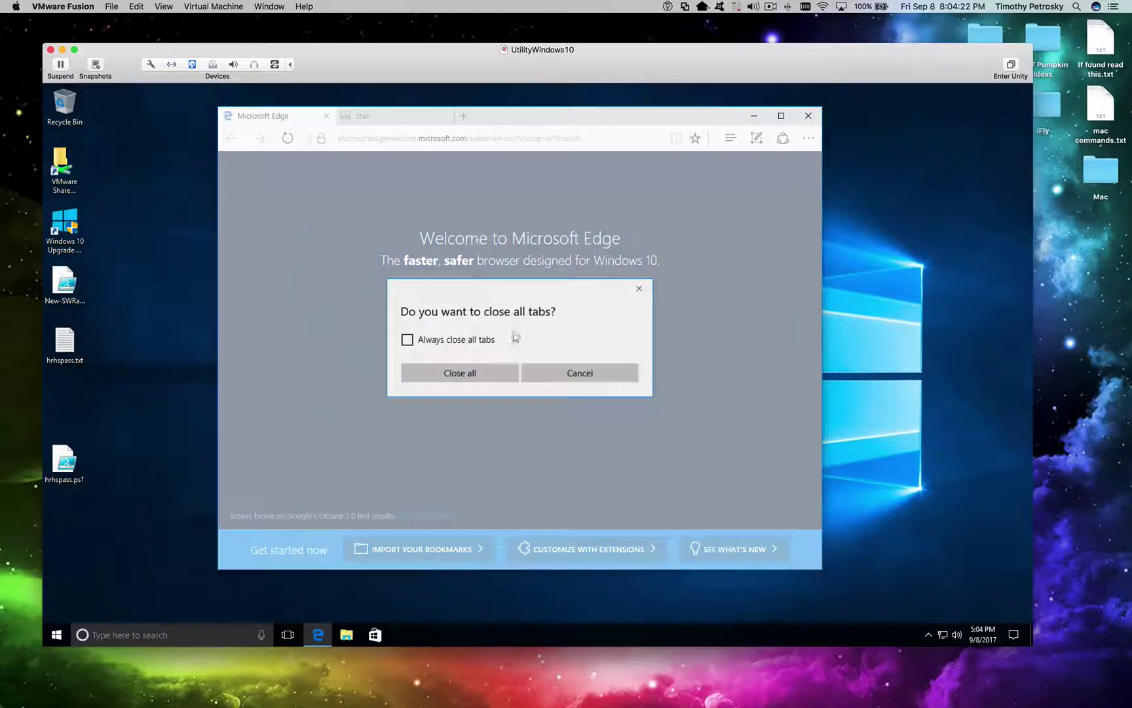
pyautogui.click(502, 371)
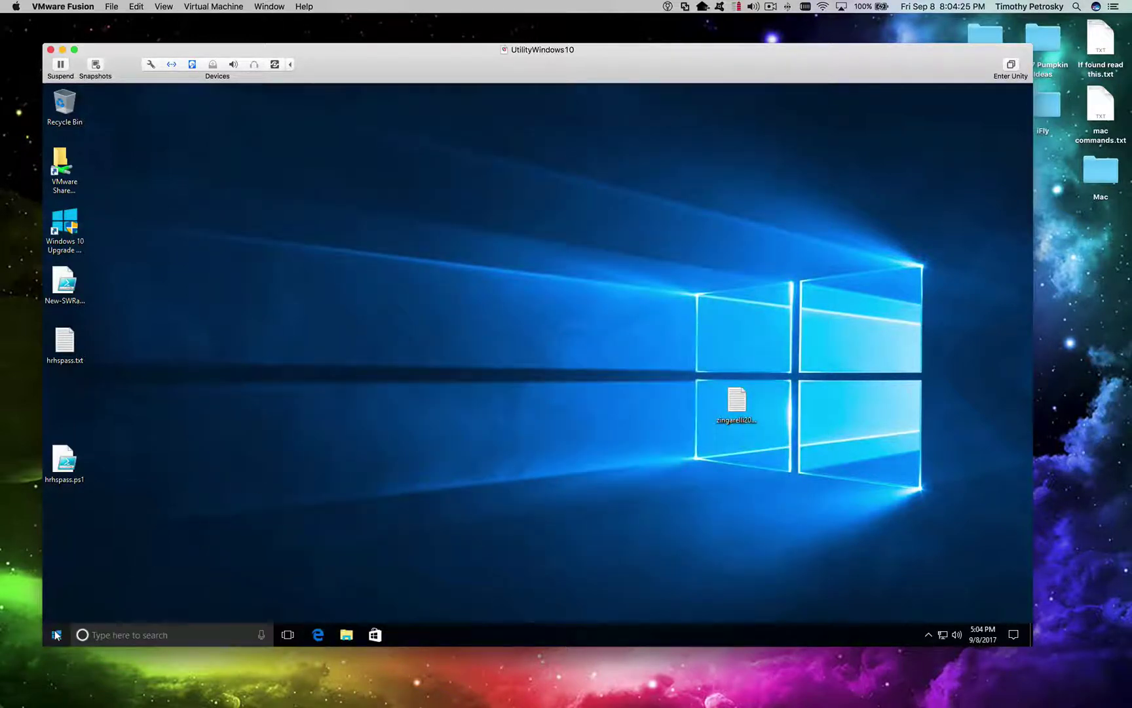
# Step: Open the Windows Command Prompt and run ipconfig to examine the virtual machine's IP configuration
pyautogui.click(57, 634)
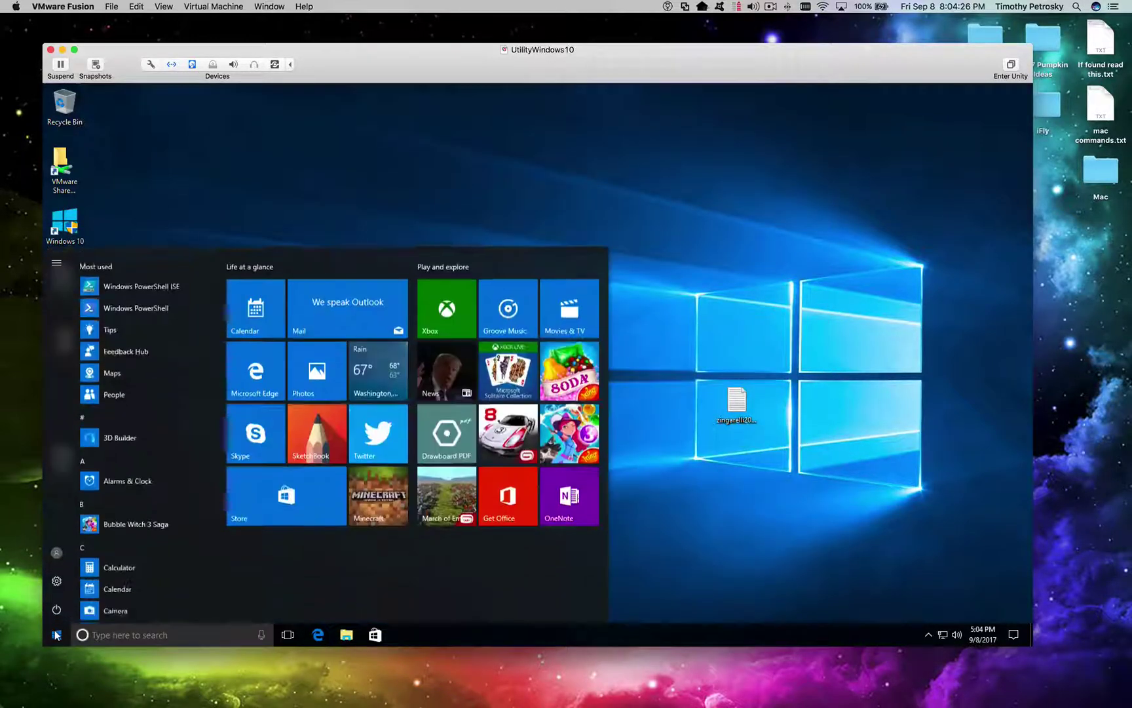
pyautogui.write('cmd')
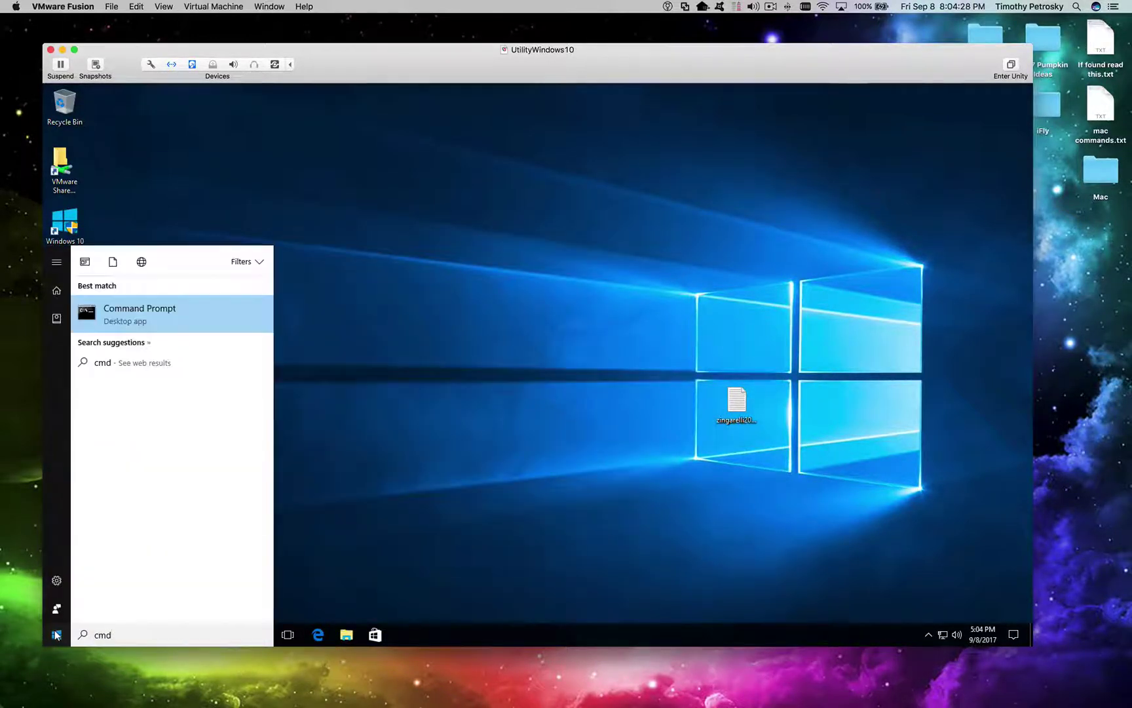
pyautogui.press('Return')
pyautogui.write('i')
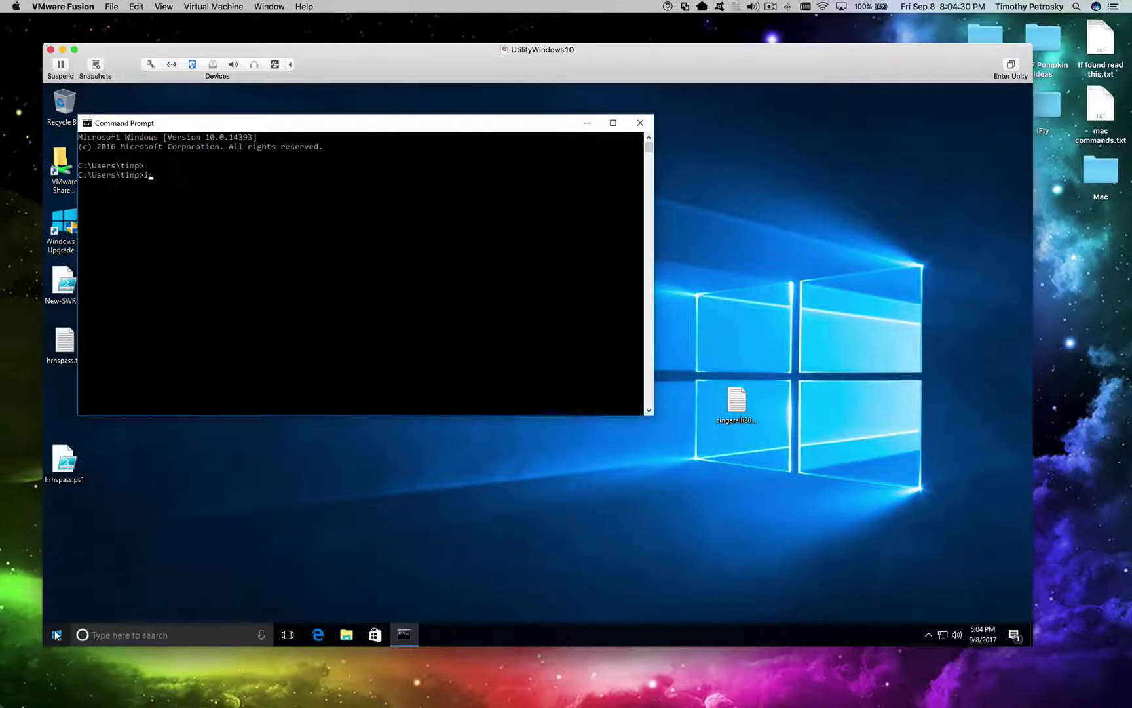
pyautogui.write('pconfig')
pyautogui.press('Return')
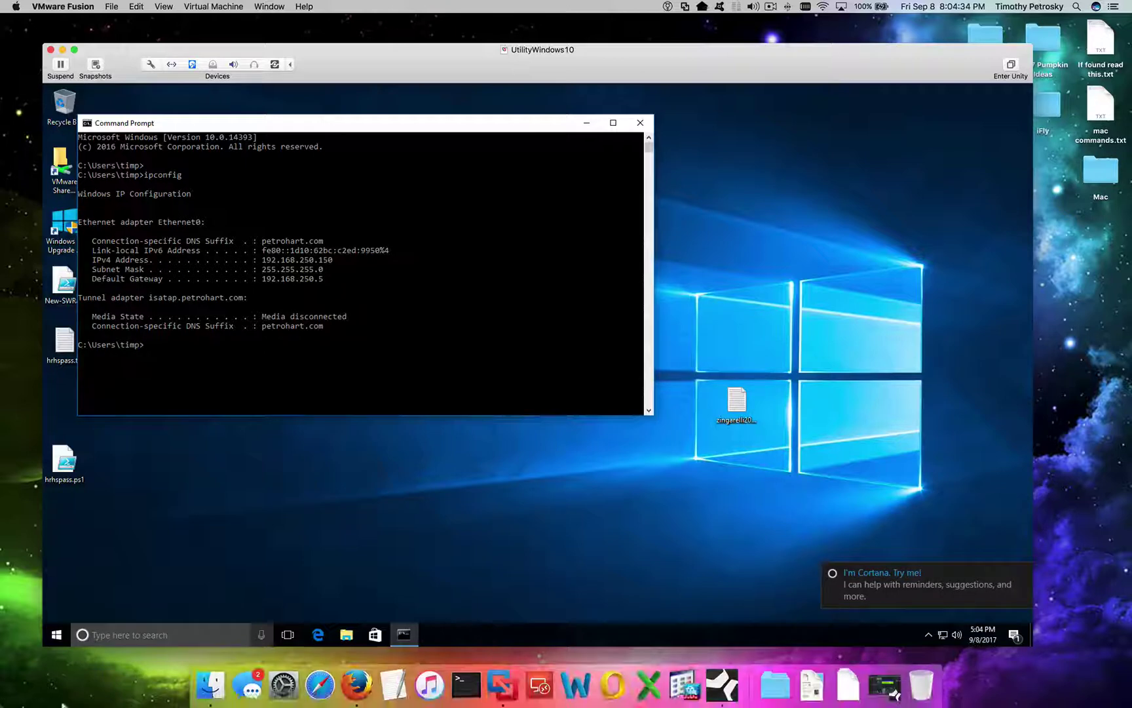
# Step: Switch to the Mac Terminal, run ifconfig and highlight the IPv4 address of the en0 interface
pyautogui.click(463, 660)
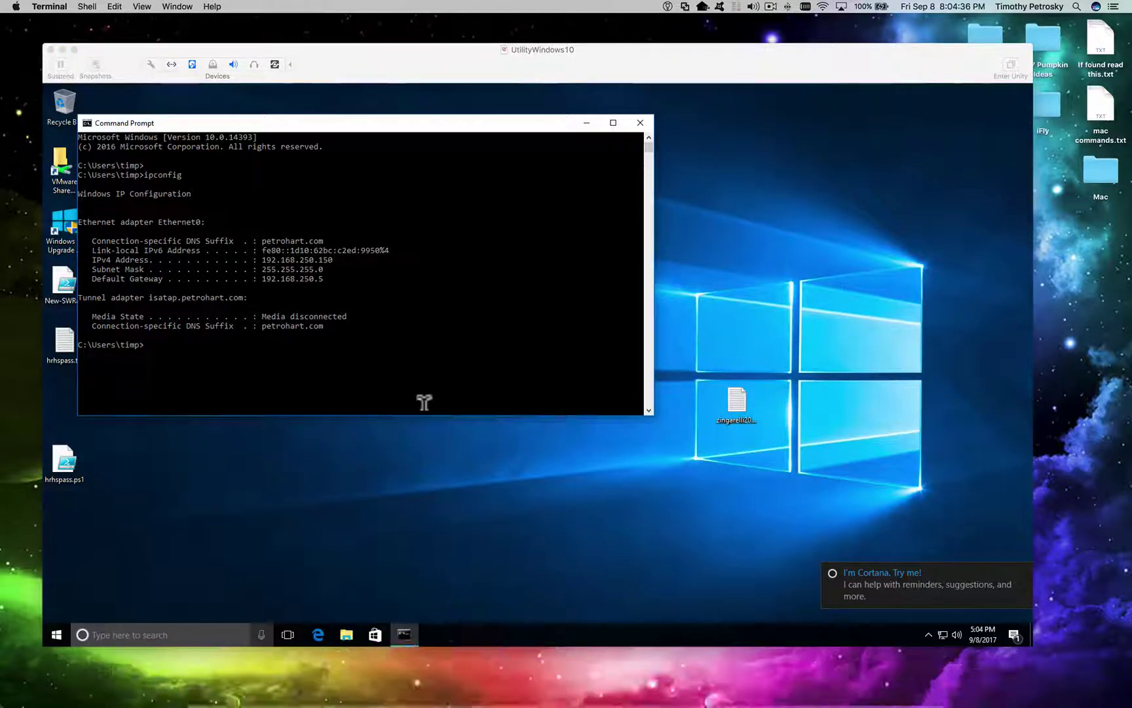
pyautogui.moveTo(348, 18); pyautogui.dragTo(721, 239)
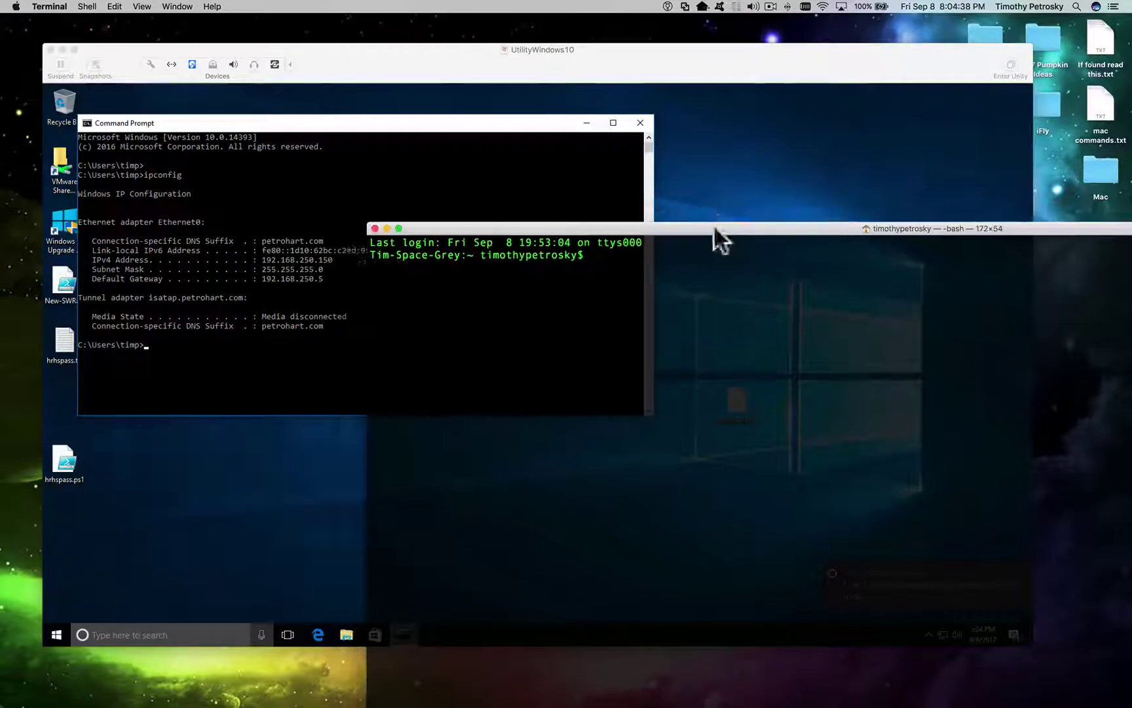
pyautogui.write('ifconfig')
pyautogui.press('Return')
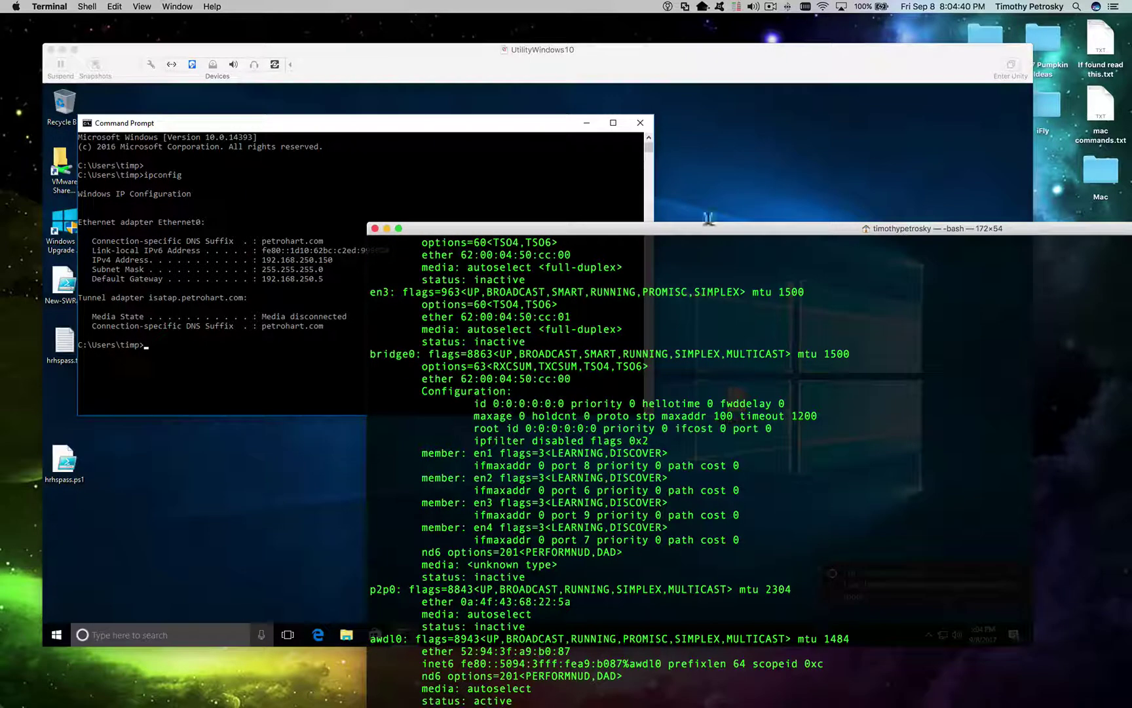
pyautogui.scroll(4, 641, 334)
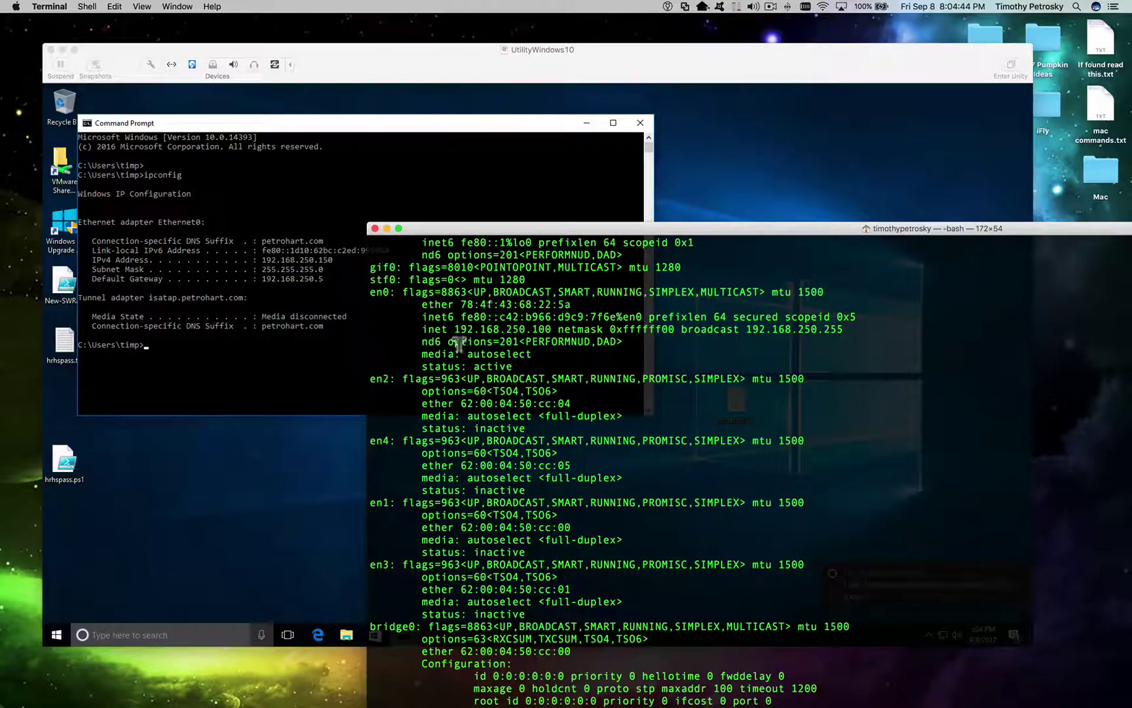
pyautogui.moveTo(455, 329); pyautogui.dragTo(552, 321)
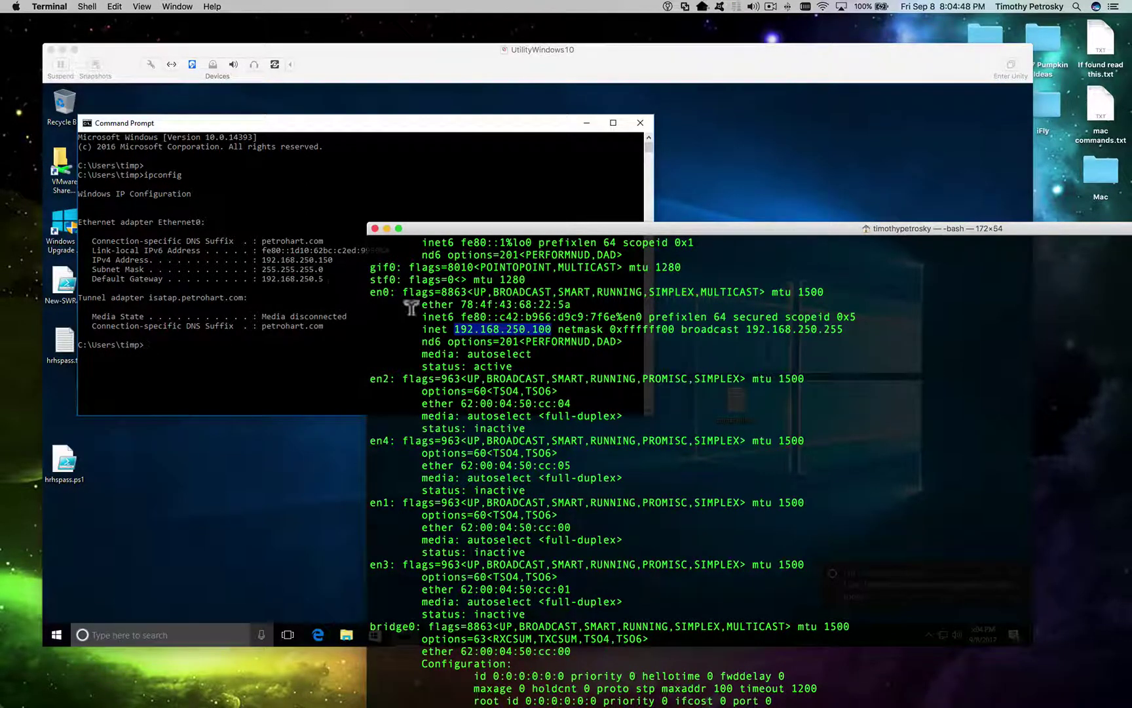
# Step: Ping the Mac at 192.168.250.100 from the Windows Command Prompt, then interrupt the ping
pyautogui.click(322, 310)
pyautogui.write('ping 192.168.250.100')
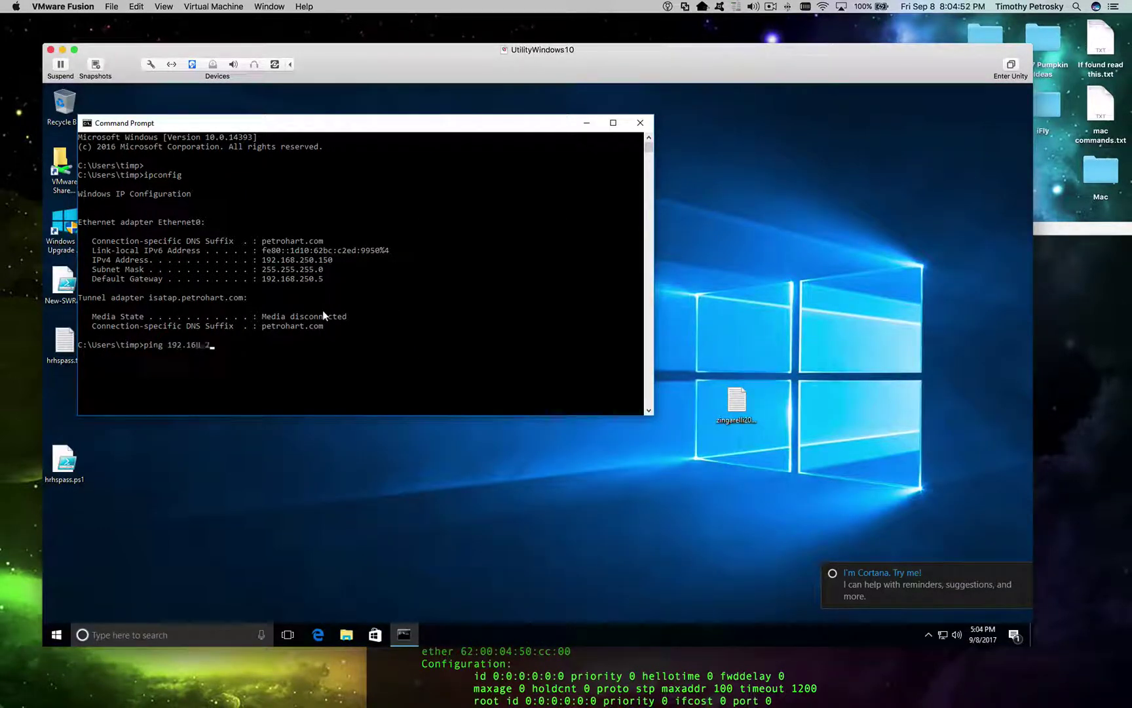
pyautogui.press('Return')
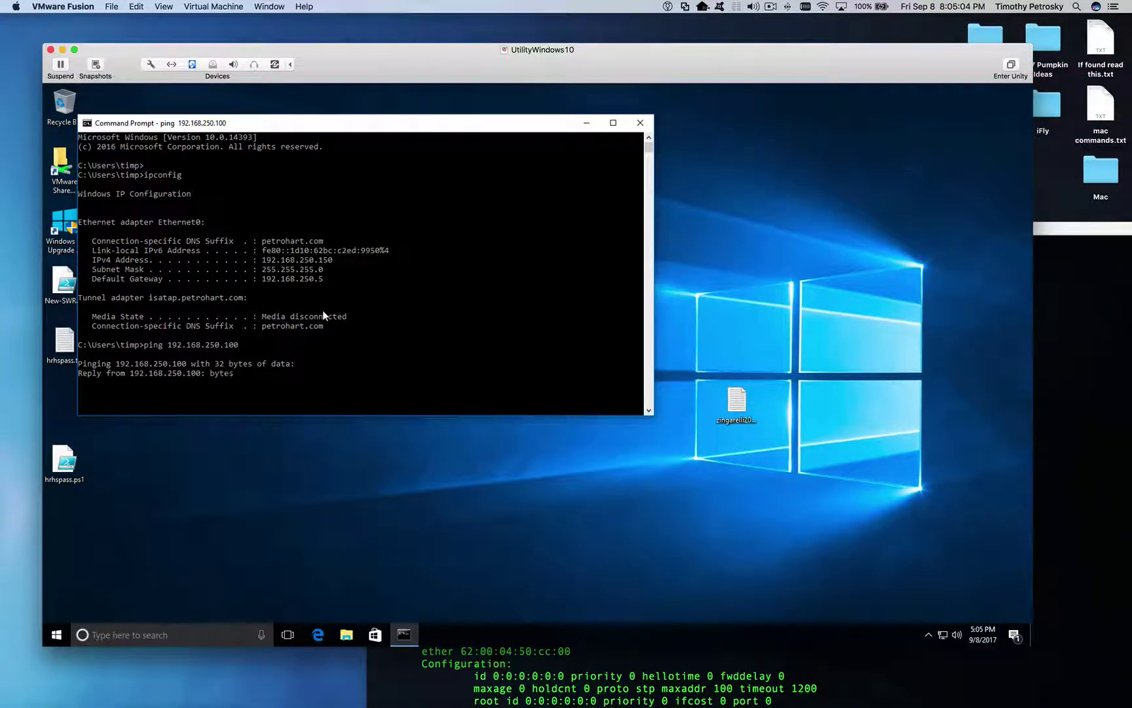
pyautogui.hotkey('ctrl', 'c')
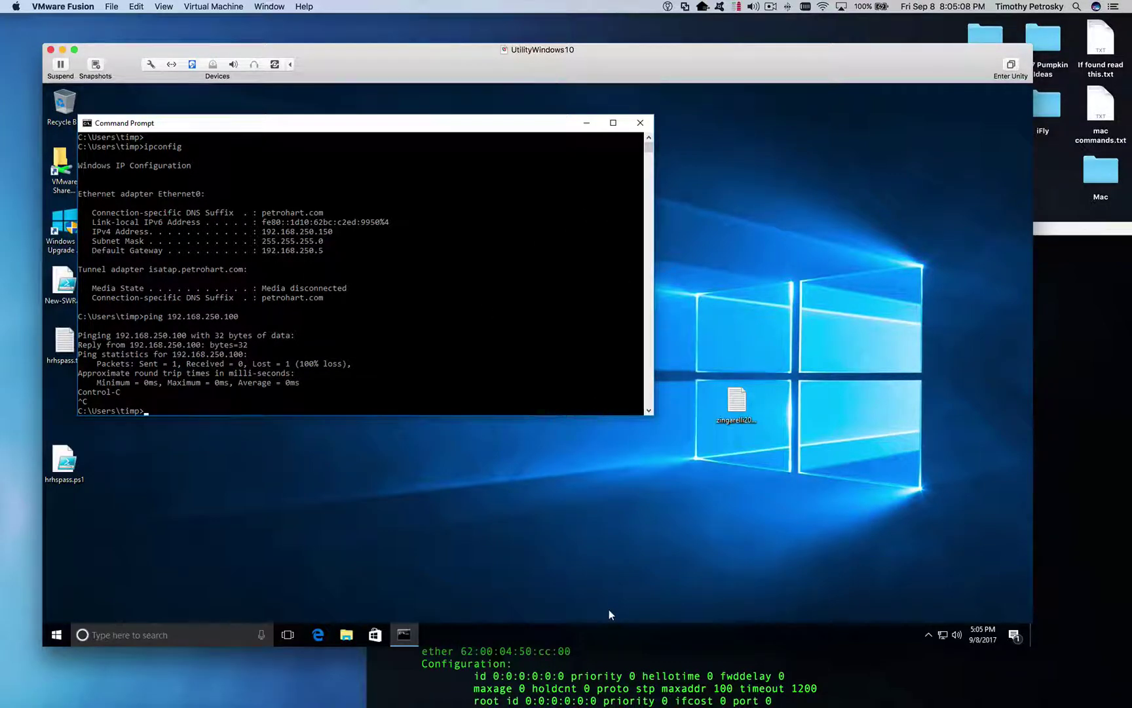
# Step: Return to the Mac Terminal, clear its output and ping the virtual machine at 192.168.250.150, then interrupt the ping
pyautogui.click(581, 655)
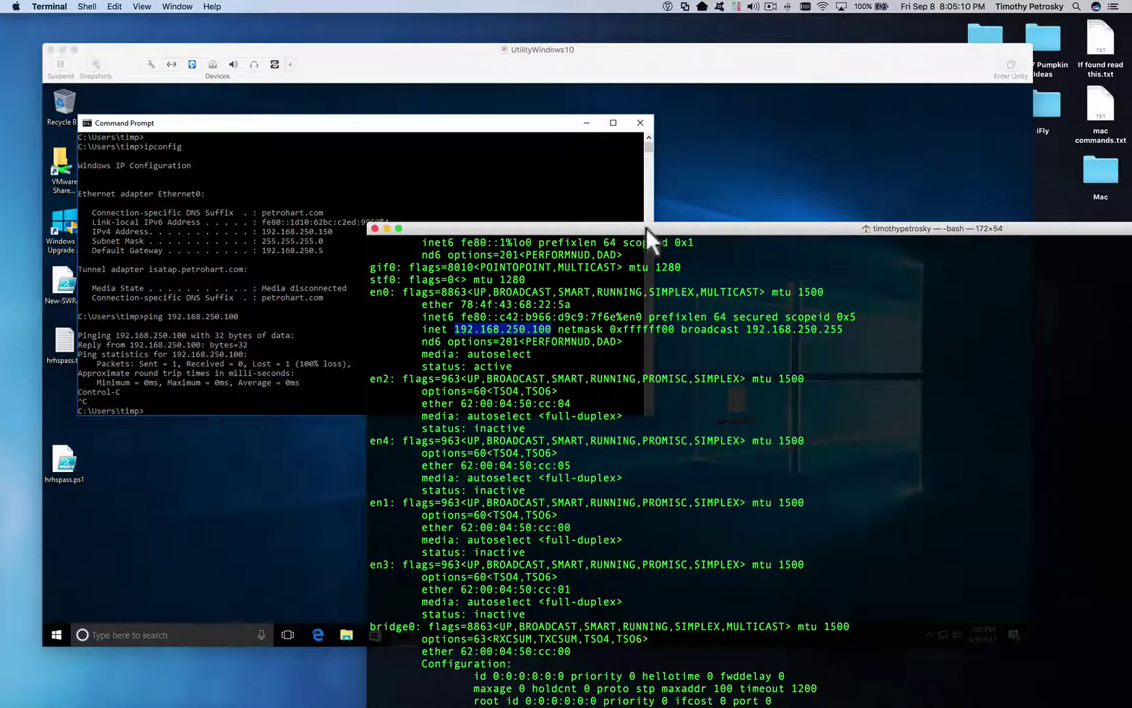
pyautogui.moveTo(646, 226); pyautogui.dragTo(634, 90)
pyautogui.scroll(-10, 634, 328)
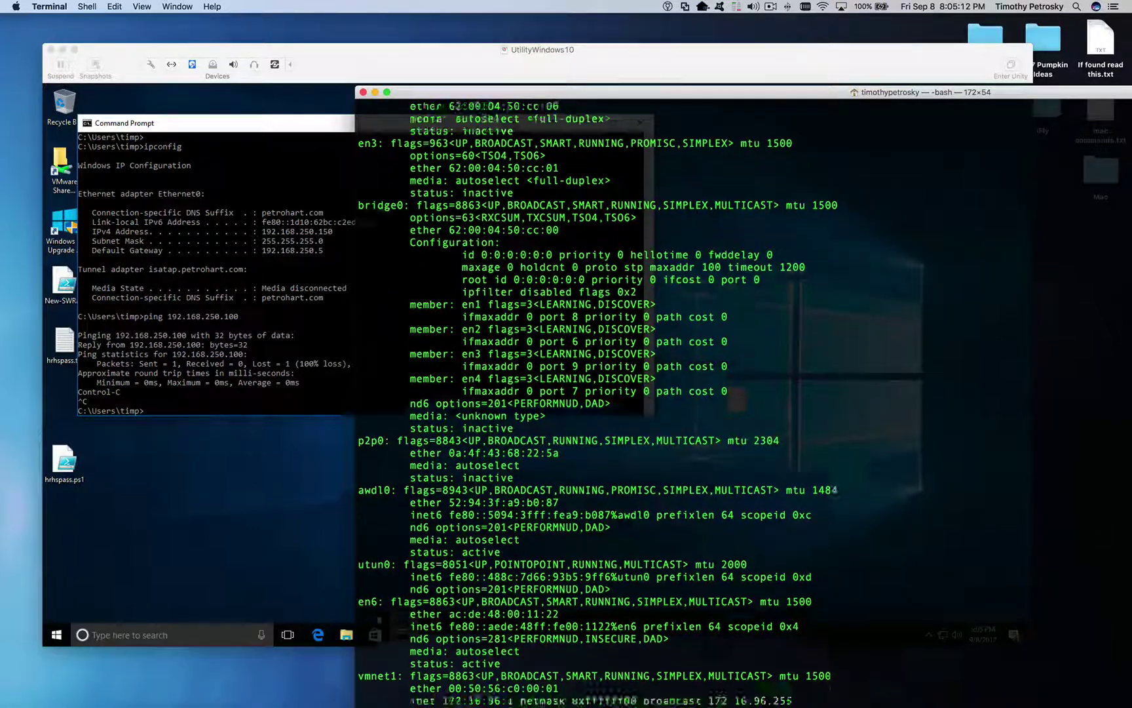
pyautogui.hotkey('ctrl', 'l')
pyautogui.write('ping 192.168.25')
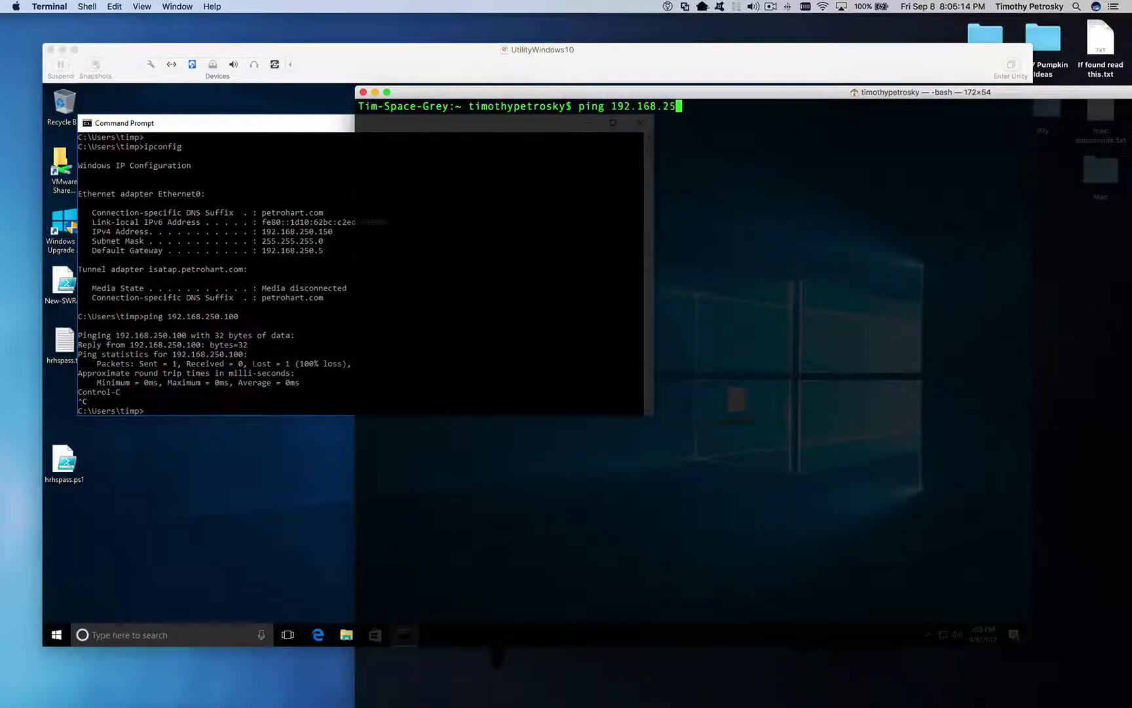
pyautogui.write('0.150')
pyautogui.press('Return')
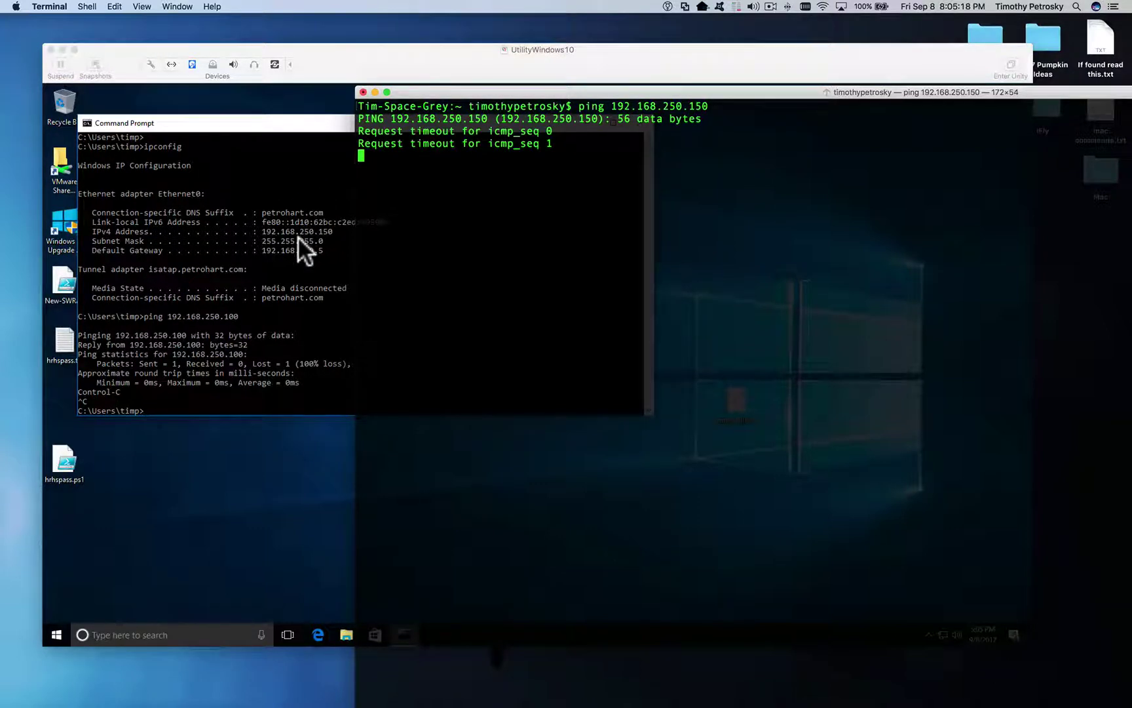
pyautogui.hotkey('ctrl', 'c')
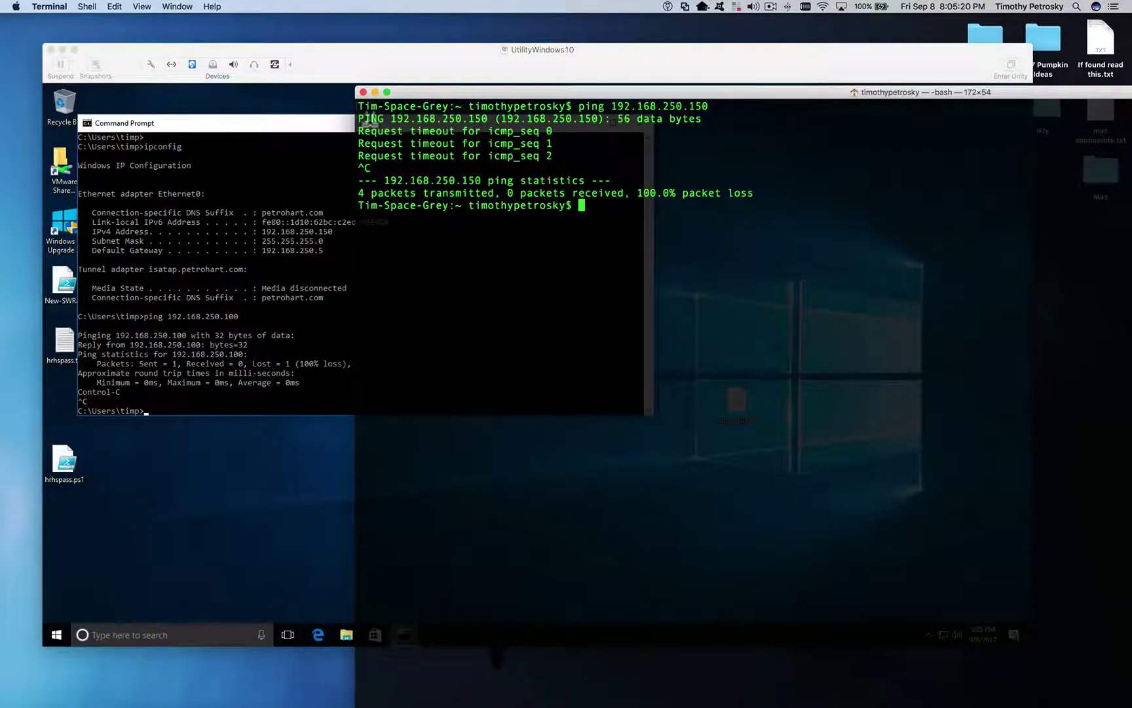
# Step: Change the virtual machine's network adapter to Share with my Mac and close the settings
pyautogui.click(336, 167)
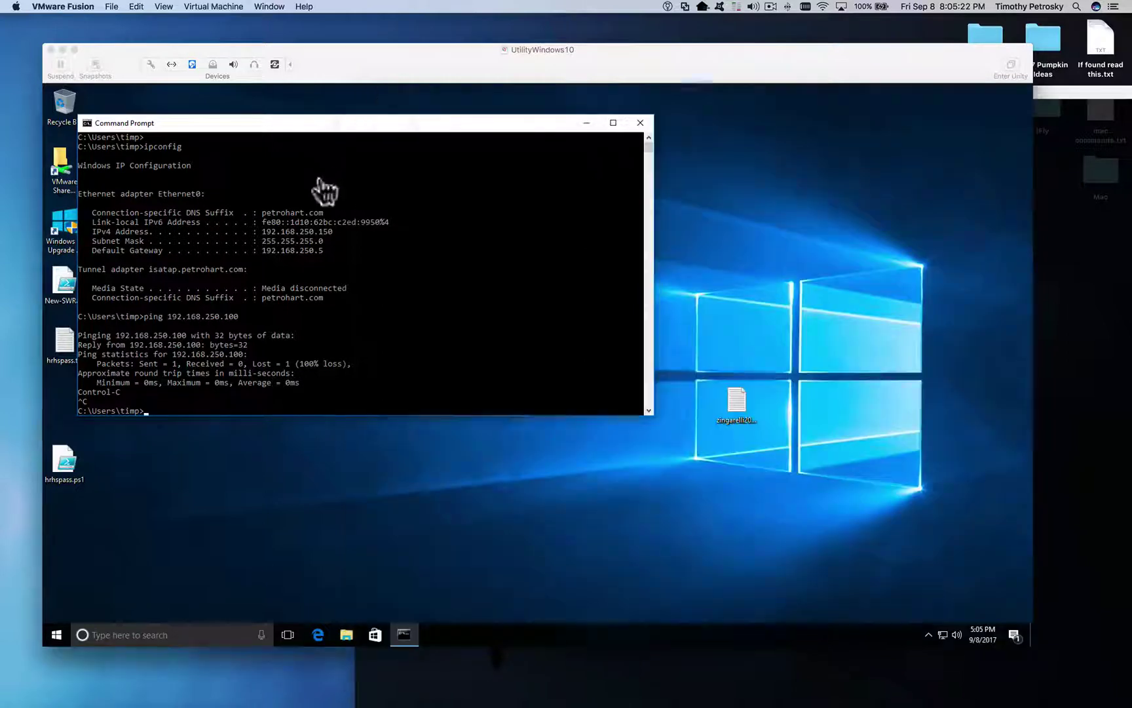
pyautogui.click(154, 63)
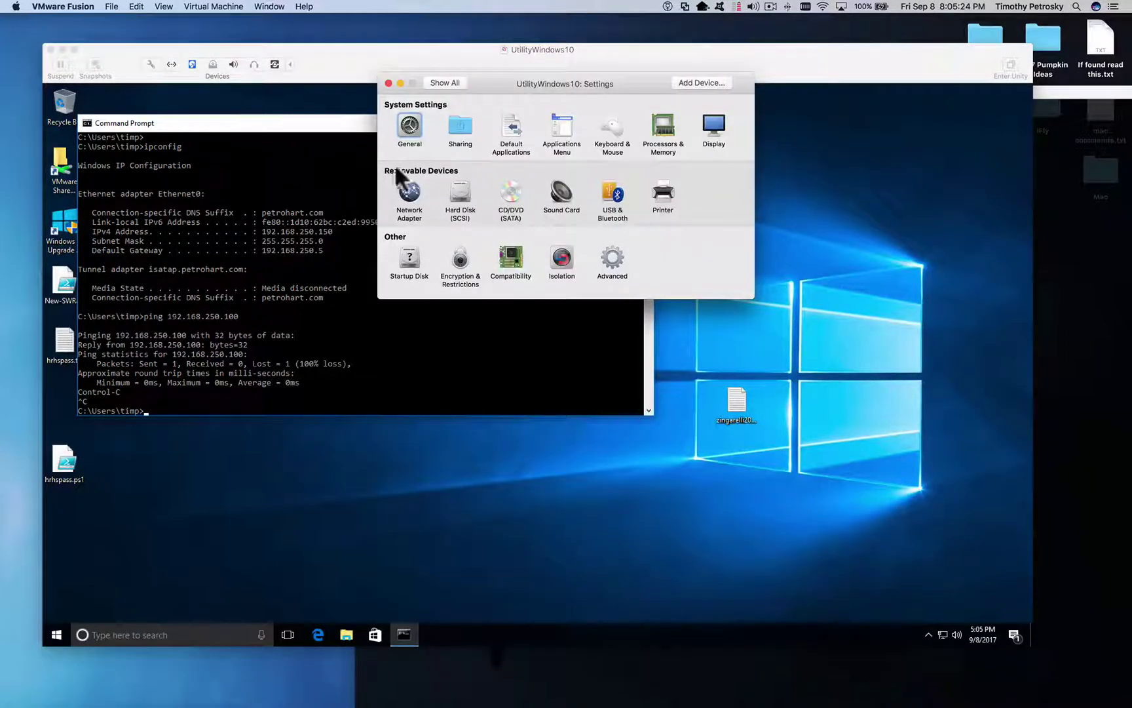
pyautogui.click(409, 191)
pyautogui.click(526, 156)
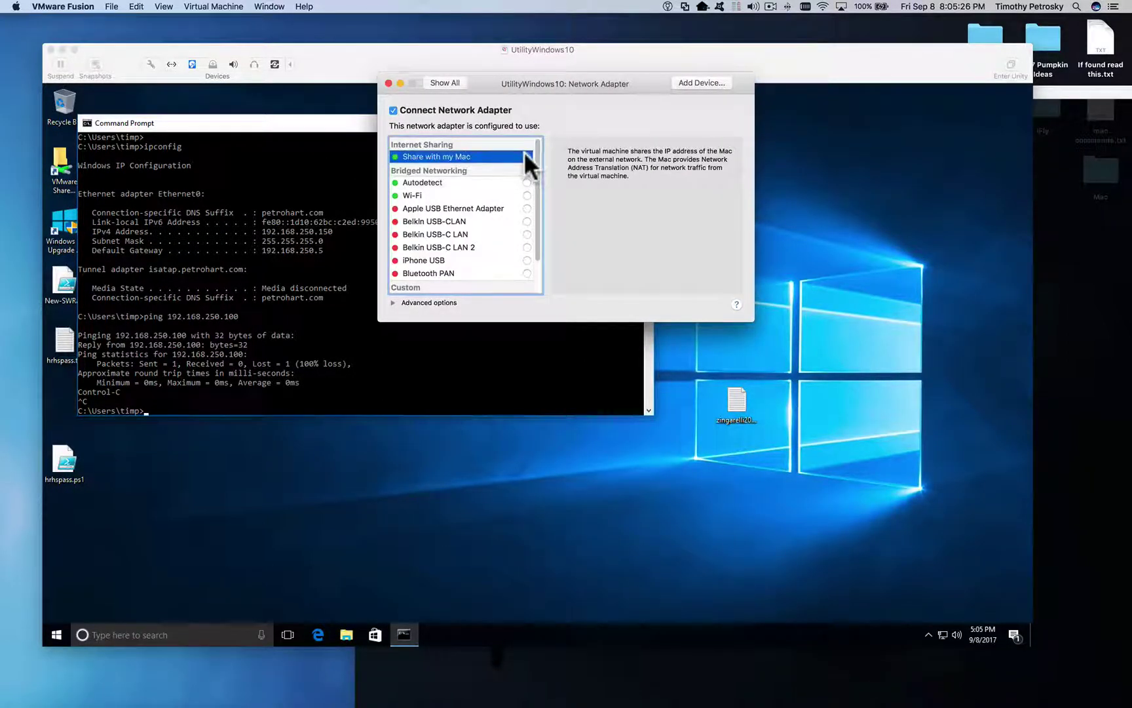
pyautogui.click(388, 84)
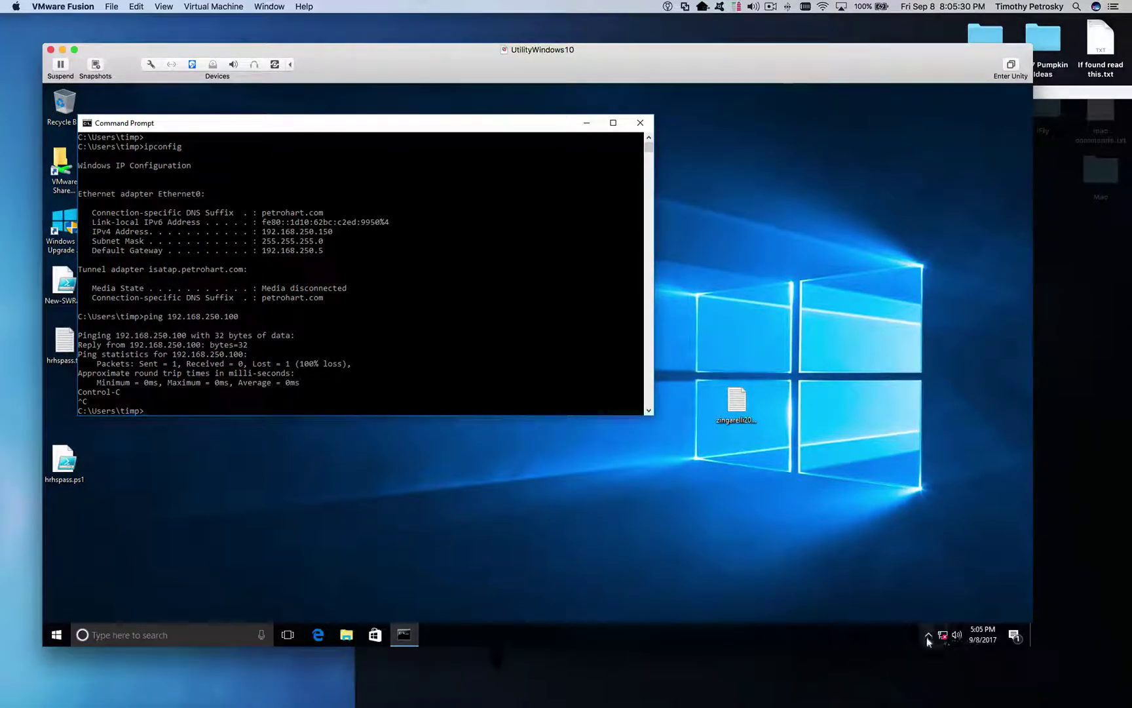
# Step: Run ipconfig again in the Windows Command Prompt to examine the addresses under shared networking
pyautogui.moveTo(942, 649)
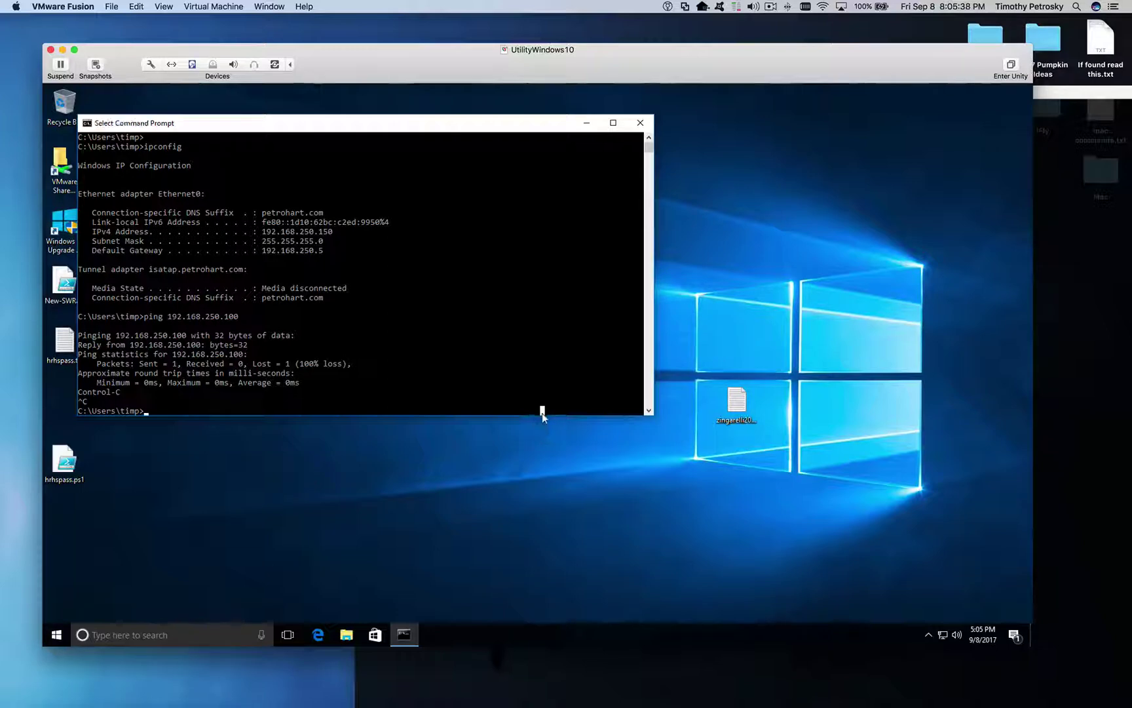
pyautogui.write('ipconfig')
pyautogui.press('Return')
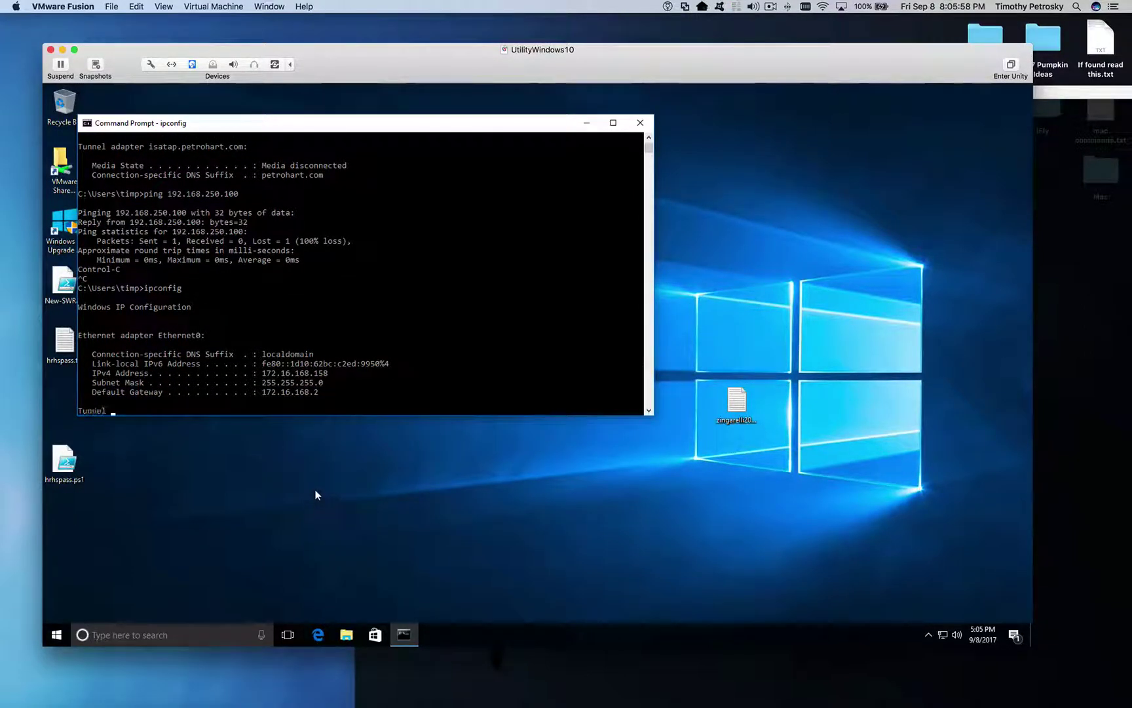
# Step: Stop the ipconfig output and ping the internet address 4.2.2.2 from the Windows Command Prompt, then interrupt the ping
pyautogui.hotkey('ctrl', 'c')
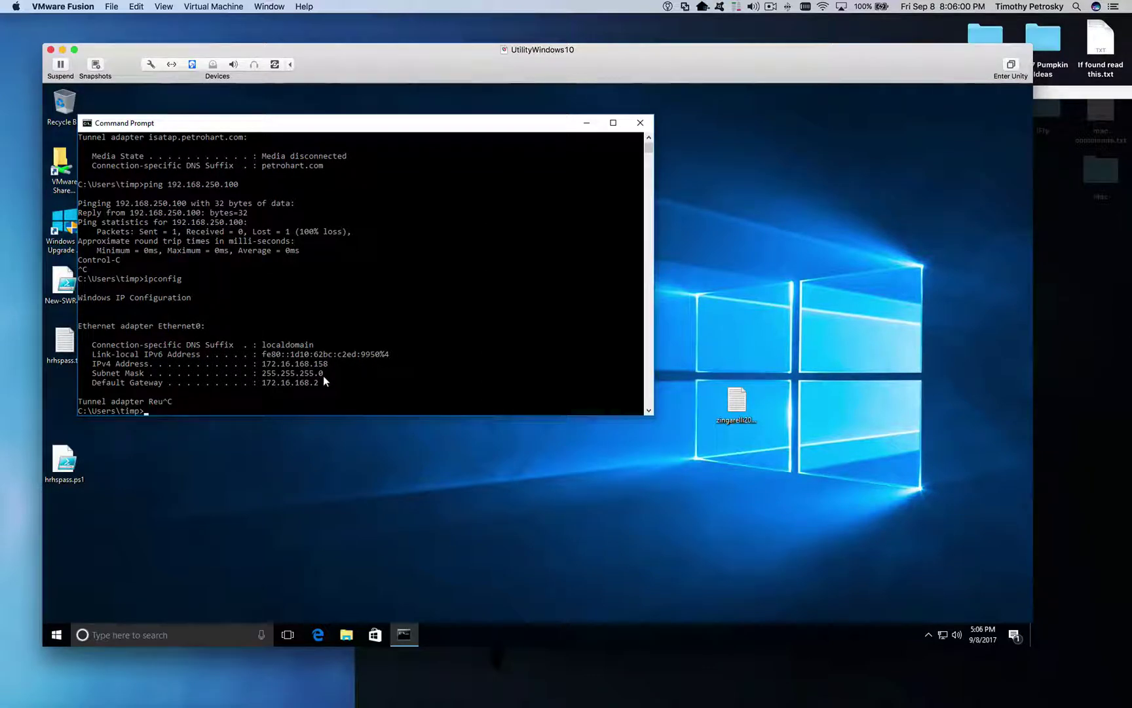
pyautogui.write('ping 4.2.2.')
pyautogui.press('Return')
pyautogui.press('Return')
pyautogui.write('pimg')
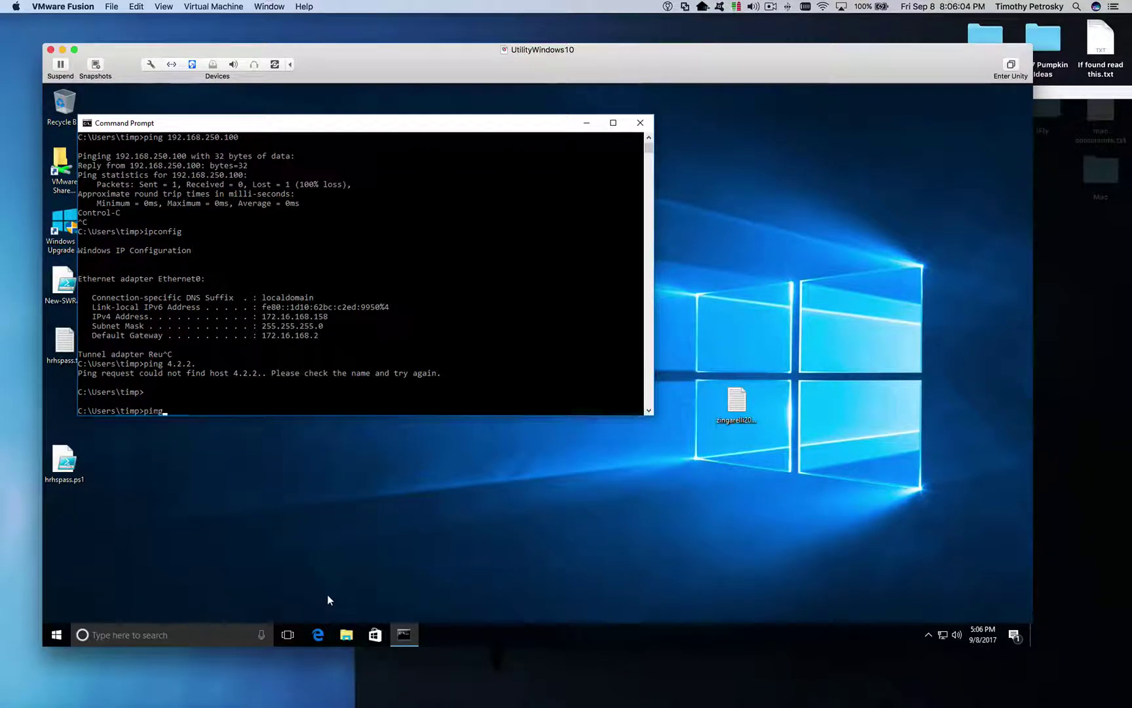
pyautogui.press('BackSpace')
pyautogui.press('BackSpace')
pyautogui.write('ng 4.2.2')
pyautogui.press('Return')
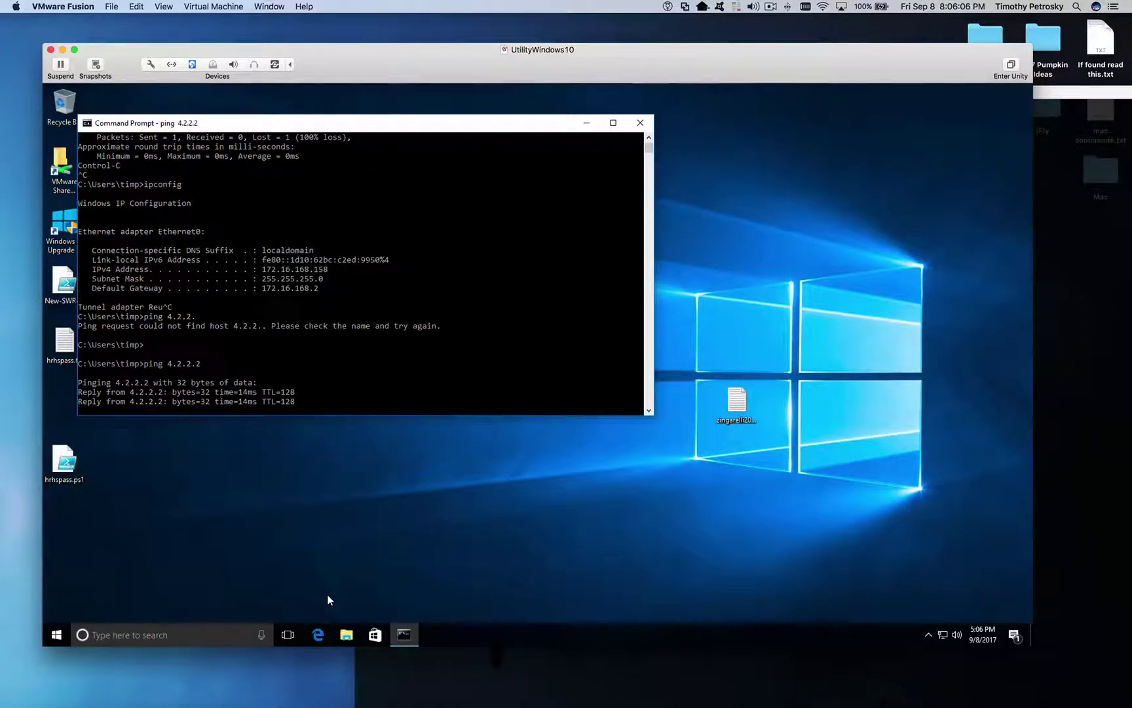
pyautogui.hotkey('ctrl', 'c')
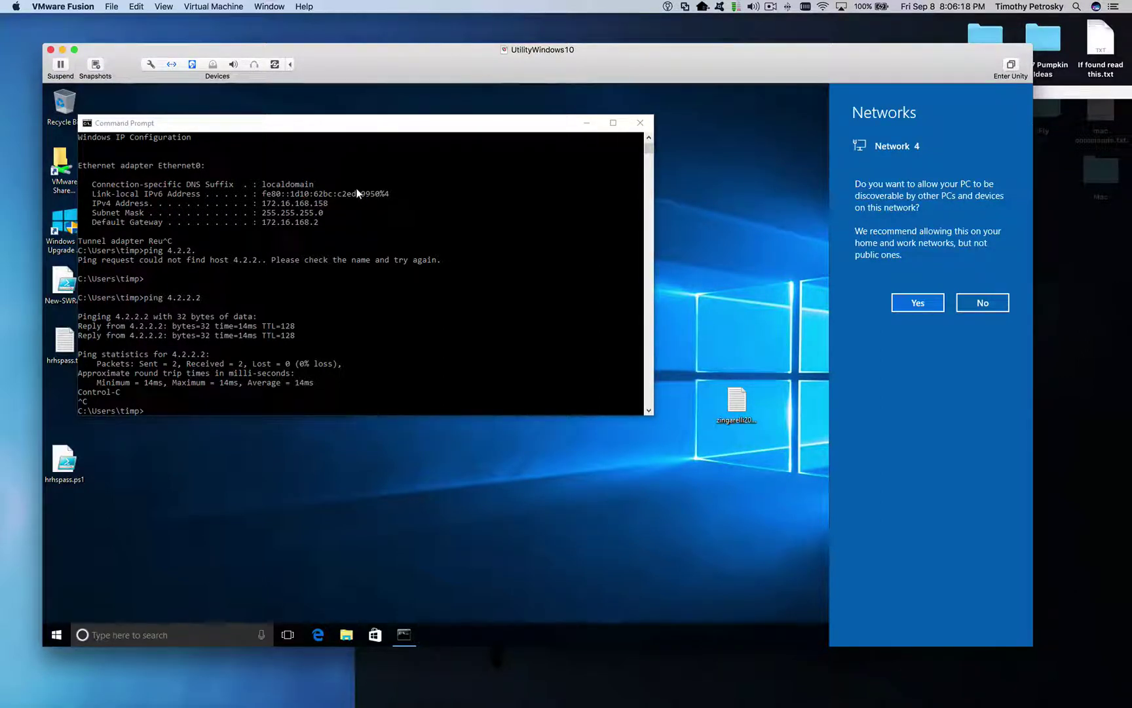
# Step: Close the Command Prompt and shut down Windows in the UtilityWindows10 virtual machine
pyautogui.click(641, 124)
pyautogui.click(641, 124)
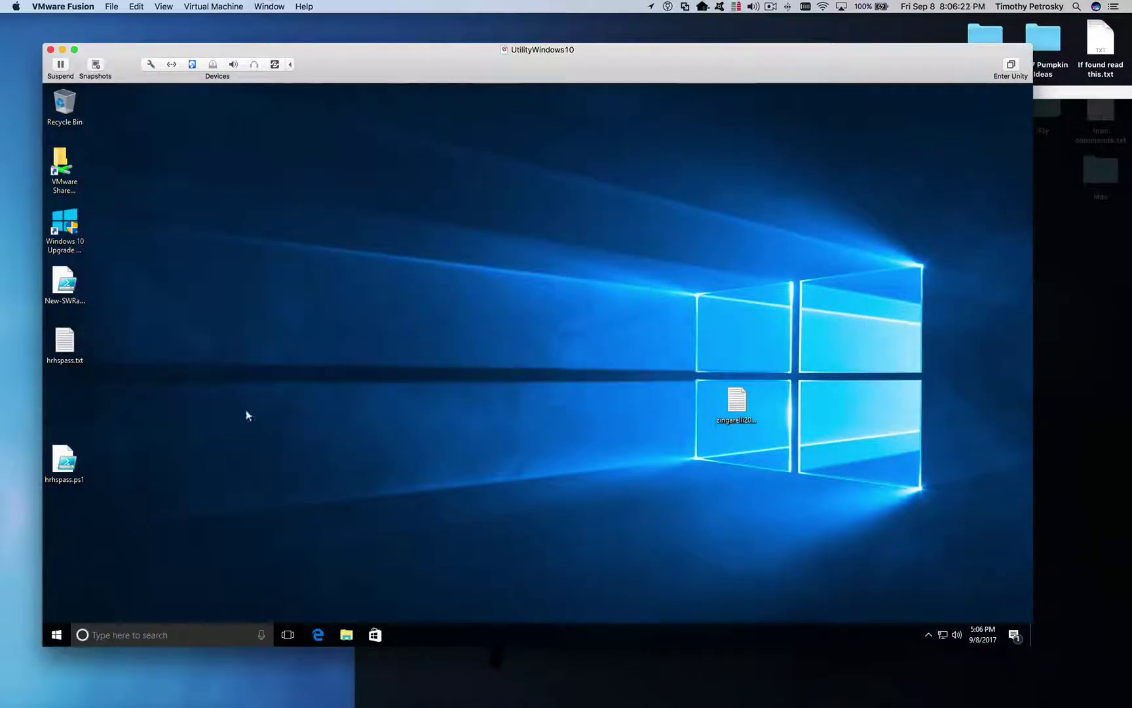
pyautogui.click(55, 635)
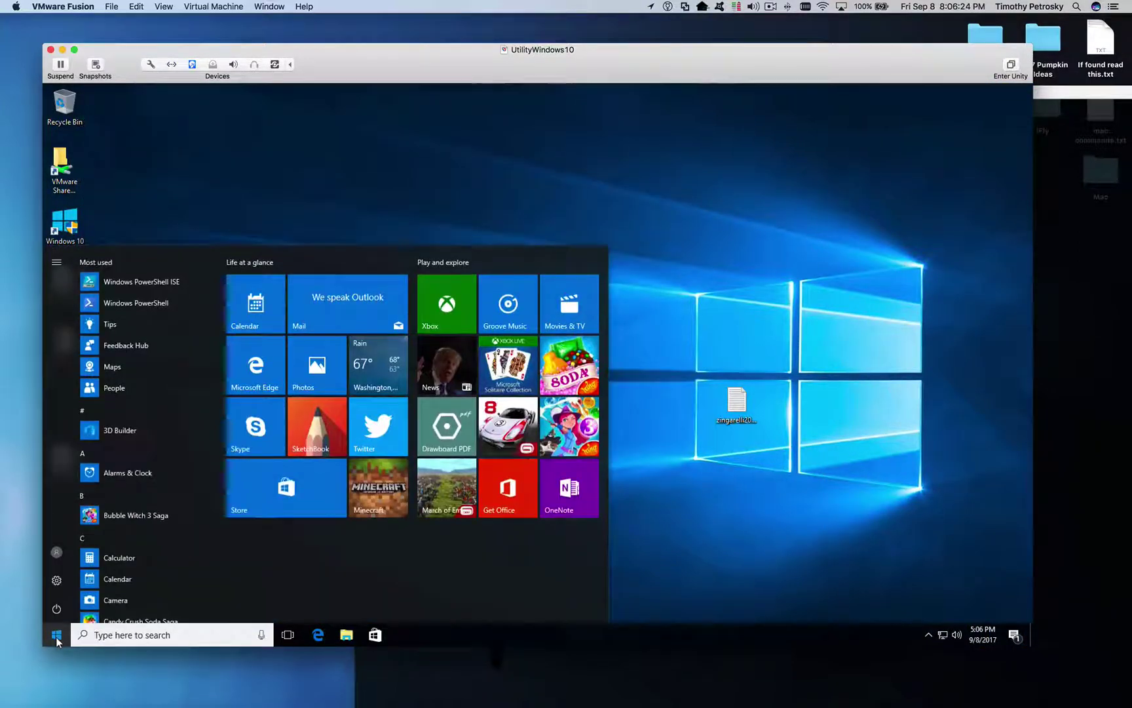
pyautogui.click(57, 608)
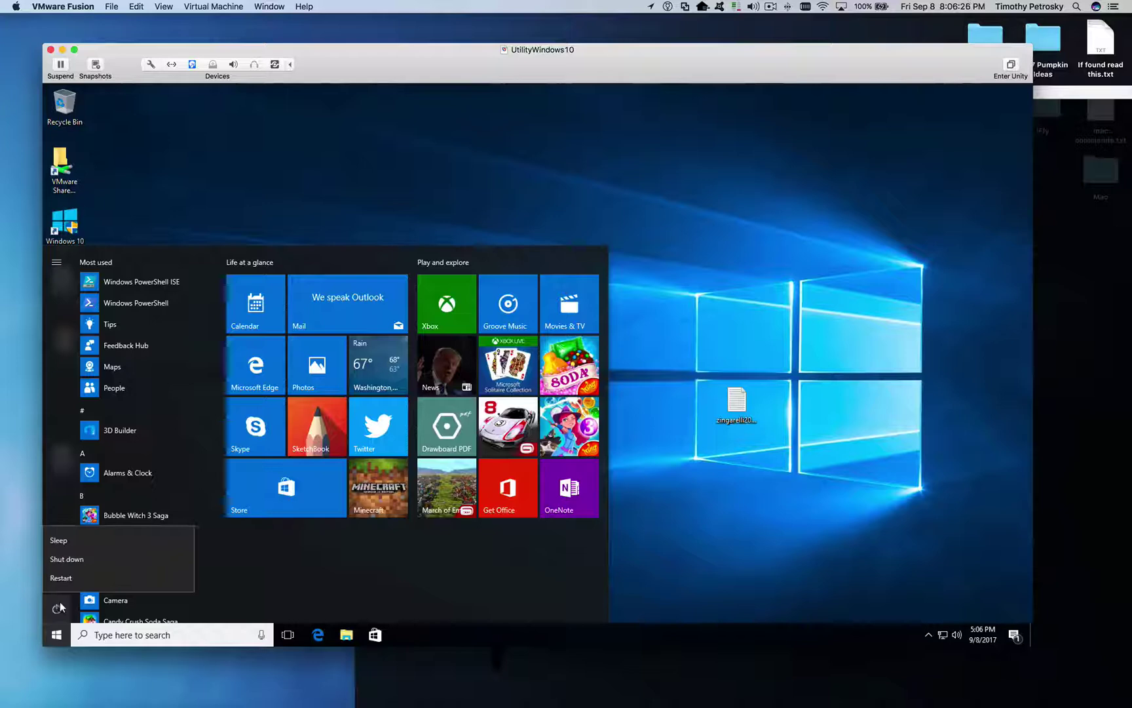
pyautogui.click(110, 559)
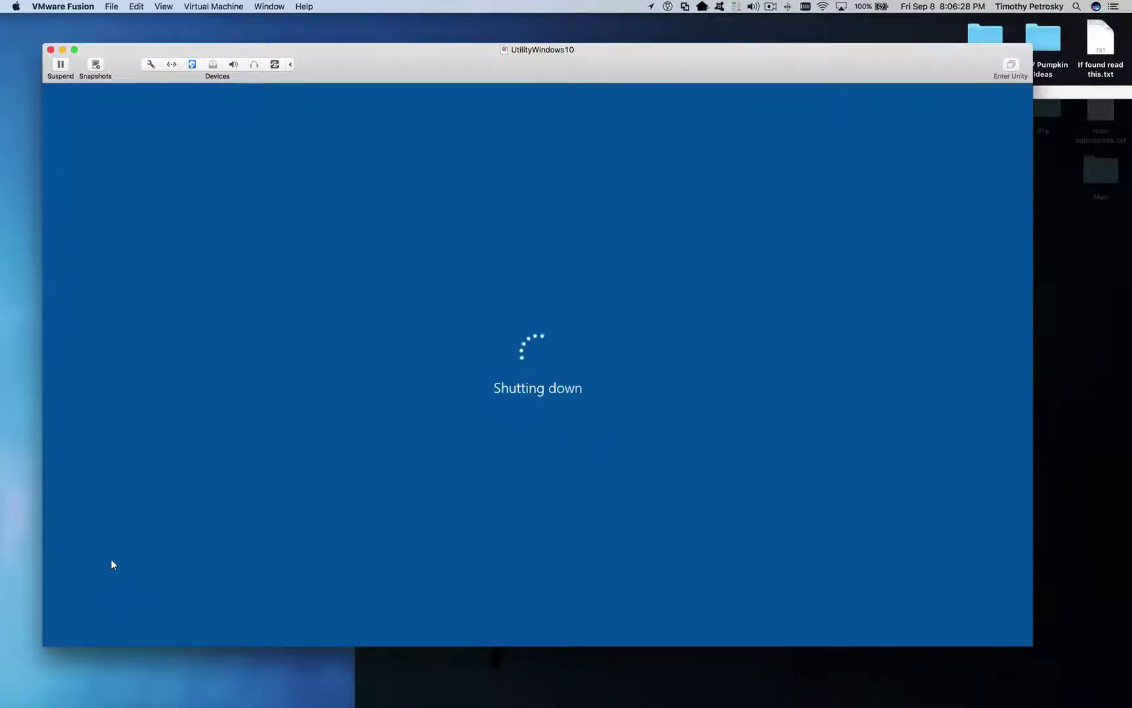
# Step: Move the virtual machine window slightly aside, bring the Mac Terminal forward and hide it
pyautogui.moveTo(119, 52); pyautogui.dragTo(142, 46)
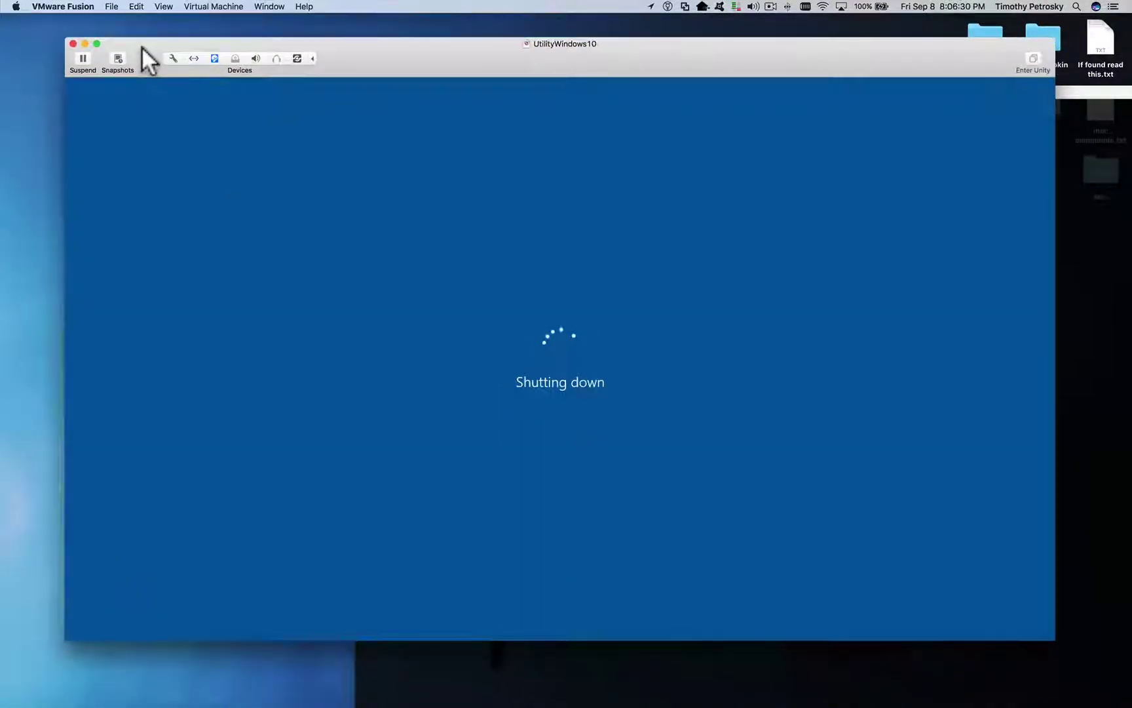
pyautogui.click(454, 651)
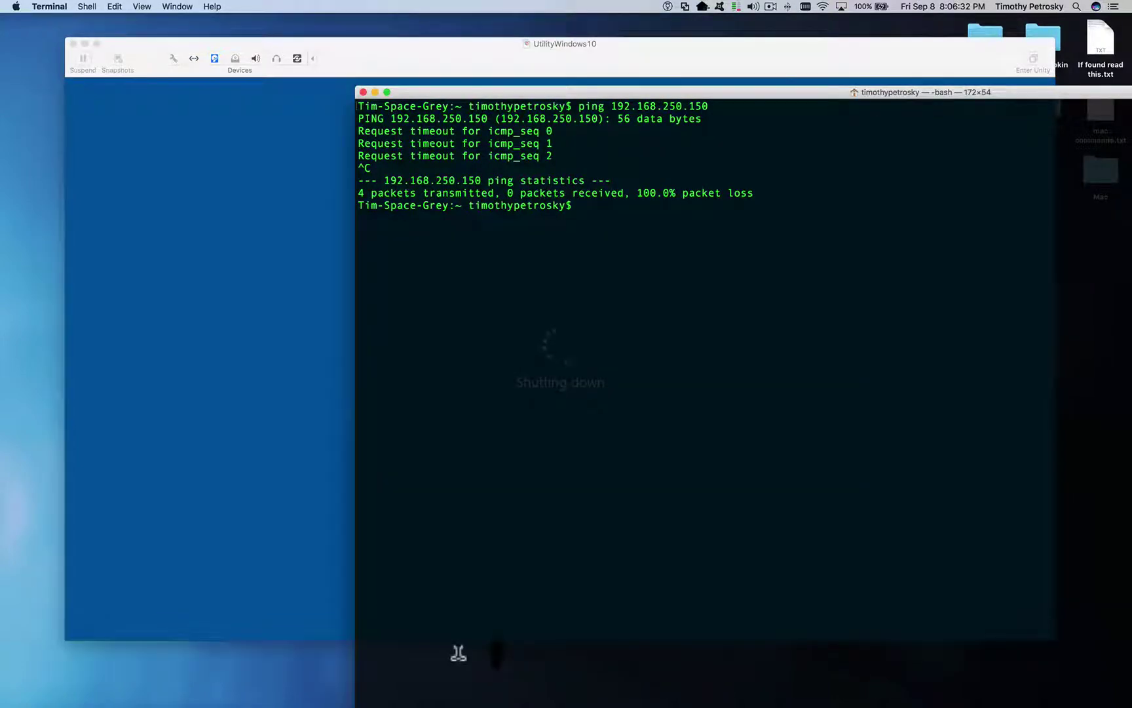
pyautogui.press('super+h')
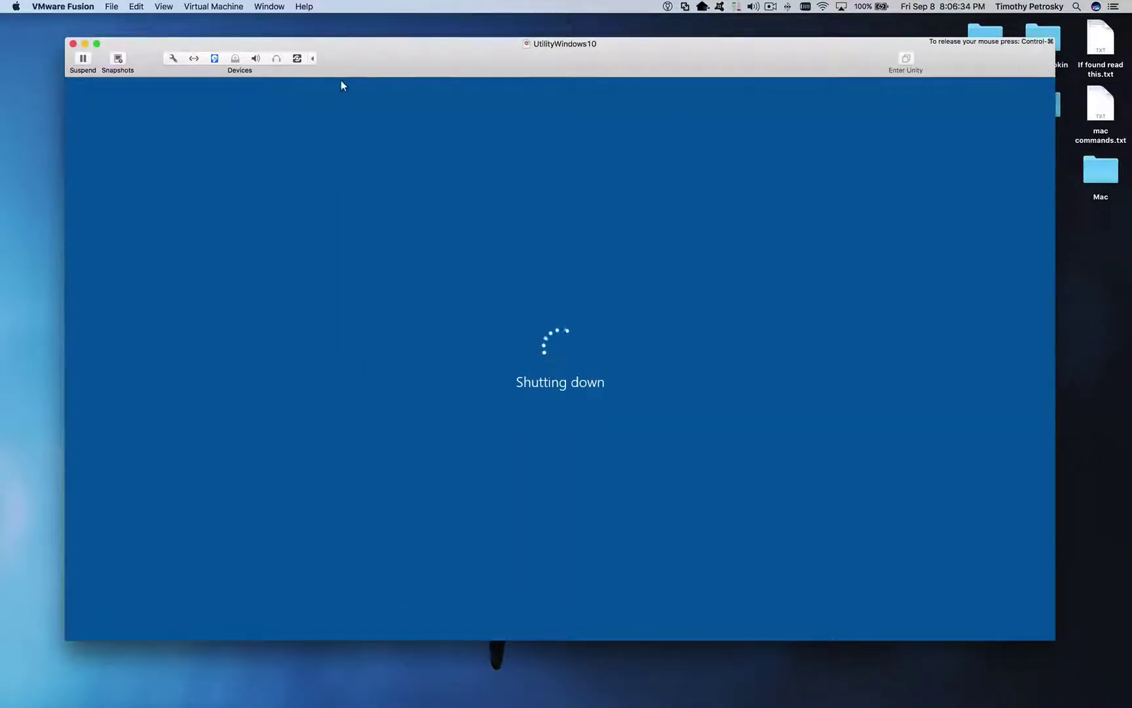
# Step: Uncover and close the Virtual Machine Library window, then minimize the UtilityWindows10 window
pyautogui.moveTo(352, 64); pyautogui.dragTo(375, 99)
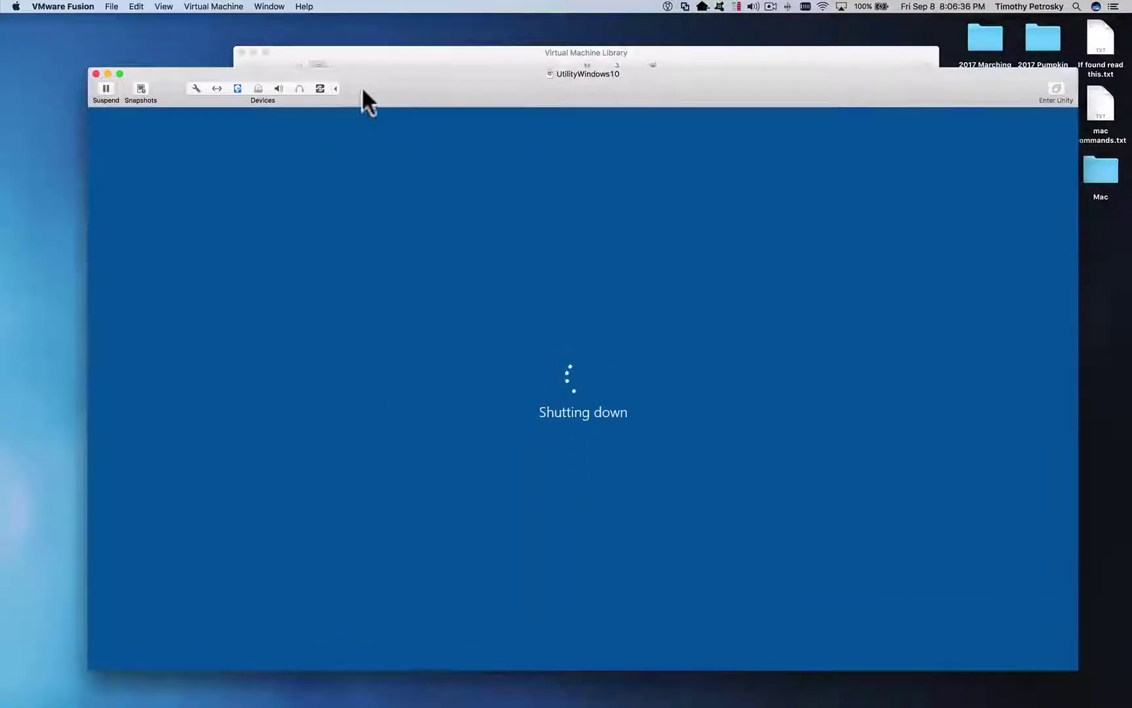
pyautogui.click(241, 53)
pyautogui.click(107, 73)
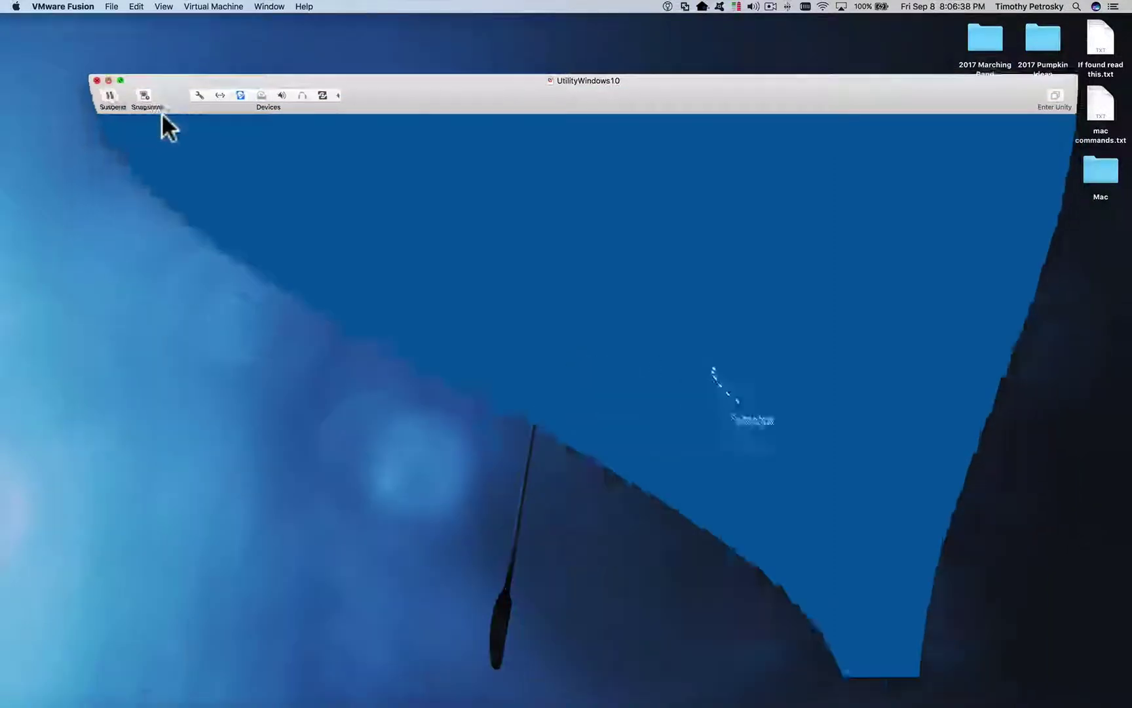